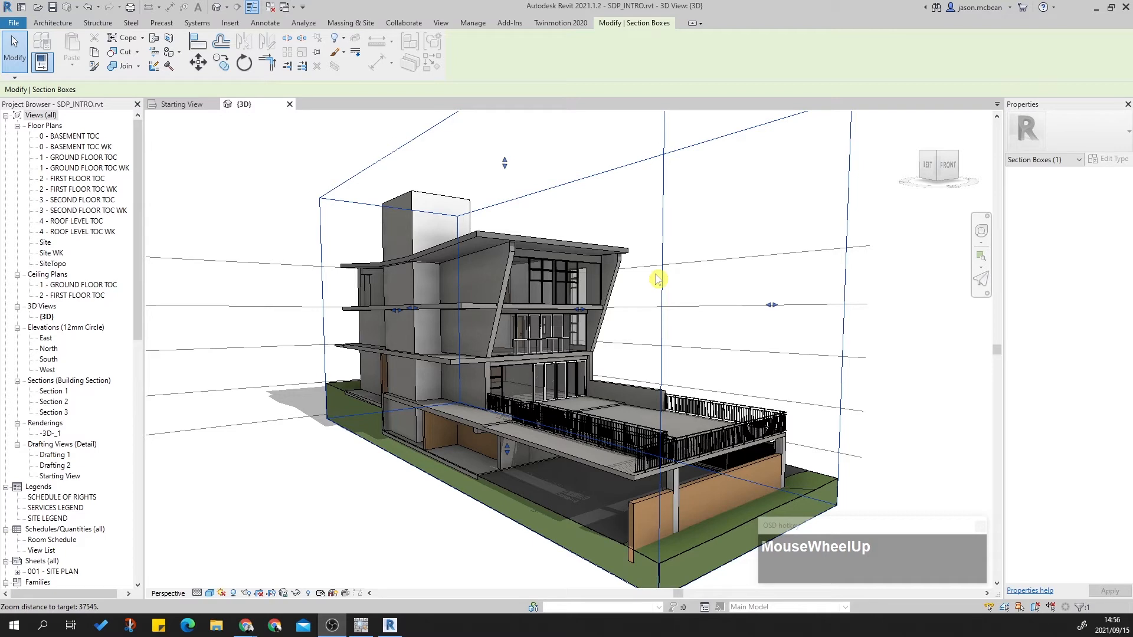
Step: Open the 0 - BASEMENT TOC and 1 - GROUND FLOOR TOC plans to compare their cropped extents
{"action": "double_click", "coordinate": [69, 135]}
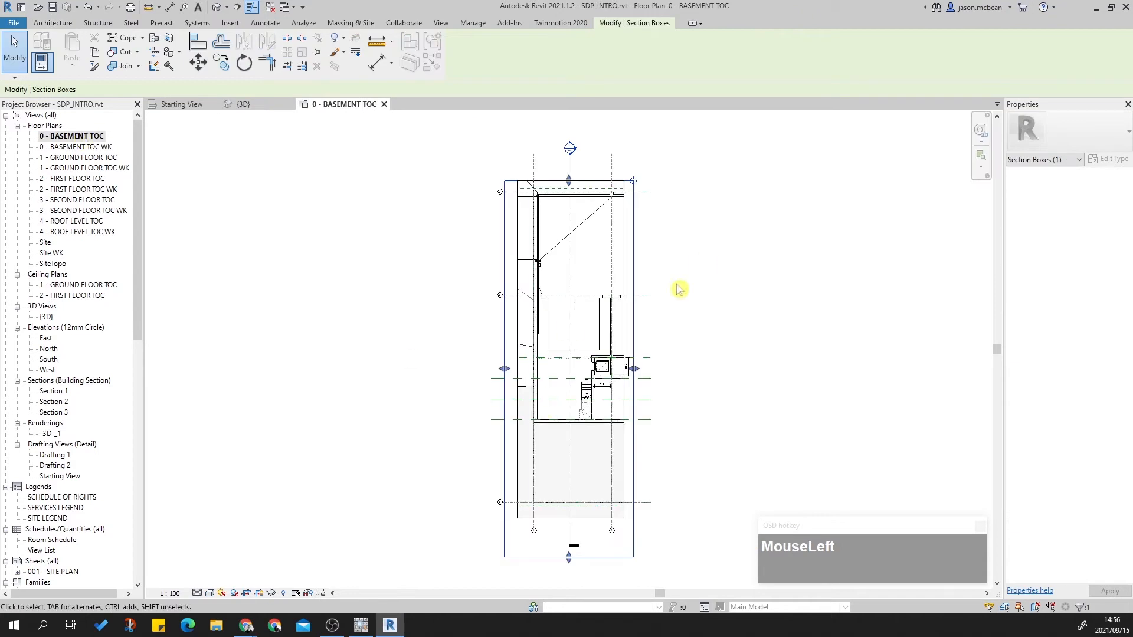
{"action": "double_click", "coordinate": [70, 160]}
{"action": "double_click", "coordinate": [78, 136]}
{"action": "middle_click_drag", "start_coordinate": [685, 316], "coordinate": [576, 320]}
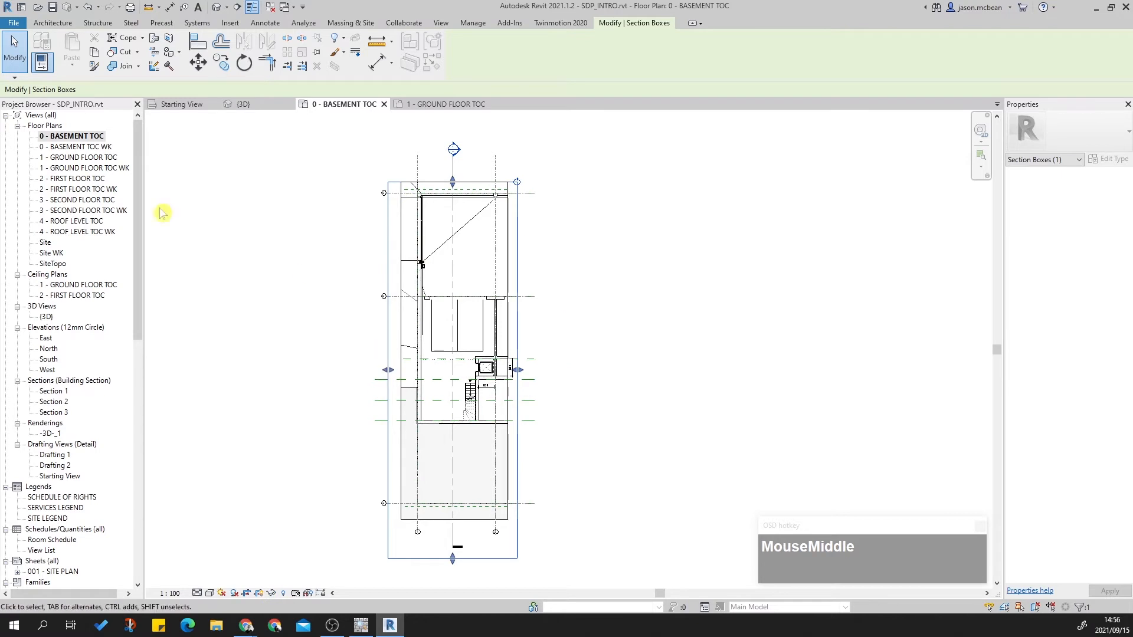
Step: Examine the uncropped 0 - BASEMENT TOC WK plan against the cropped basement and ground floor TOC plans
{"action": "double_click", "coordinate": [83, 148]}
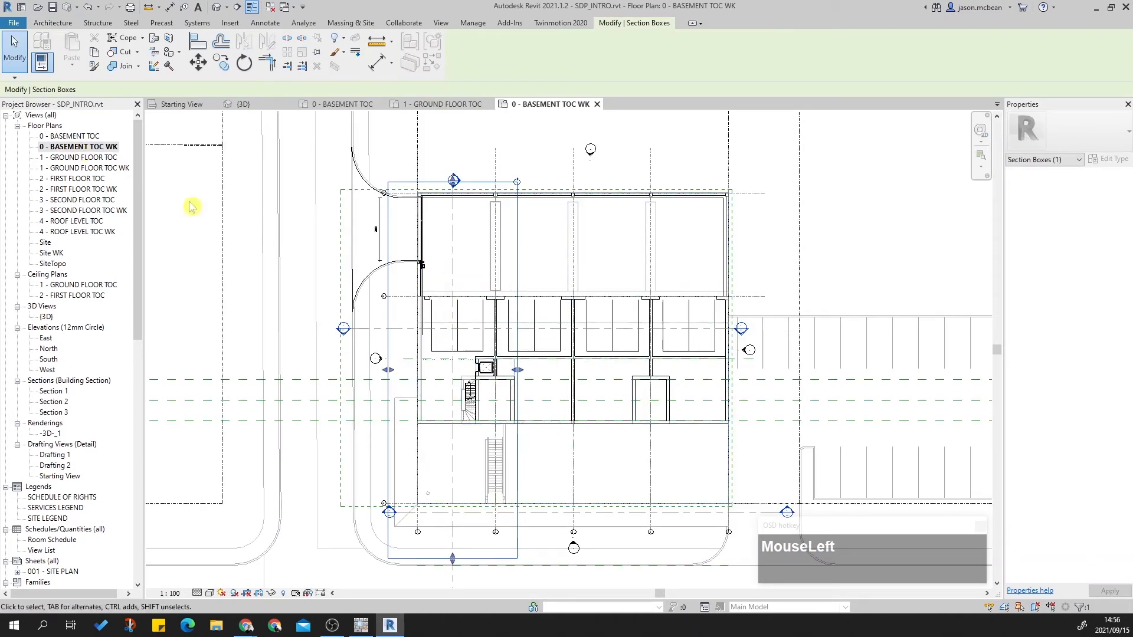
{"action": "double_click", "coordinate": [72, 137]}
{"action": "double_click", "coordinate": [83, 158]}
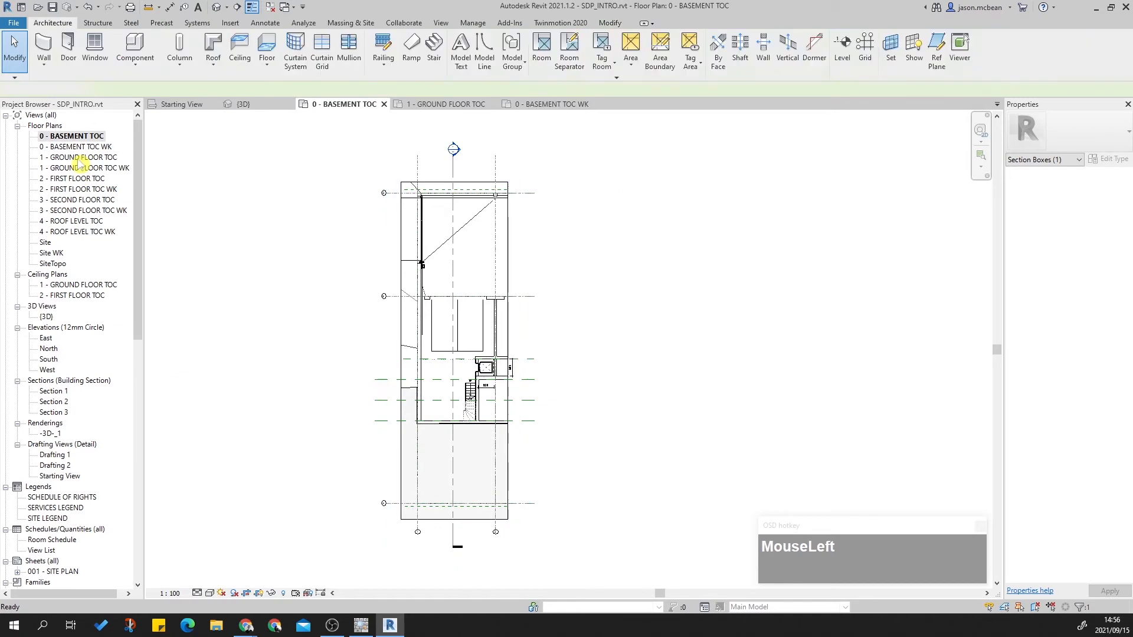
{"action": "middle_click_drag", "start_coordinate": [768, 397], "coordinate": [586, 409]}
{"action": "scroll", "coordinate": [584, 412], "scroll_direction": "up", "scroll_amount": 2}
{"action": "scroll", "coordinate": [584, 411], "scroll_direction": "down", "scroll_amount": 2}
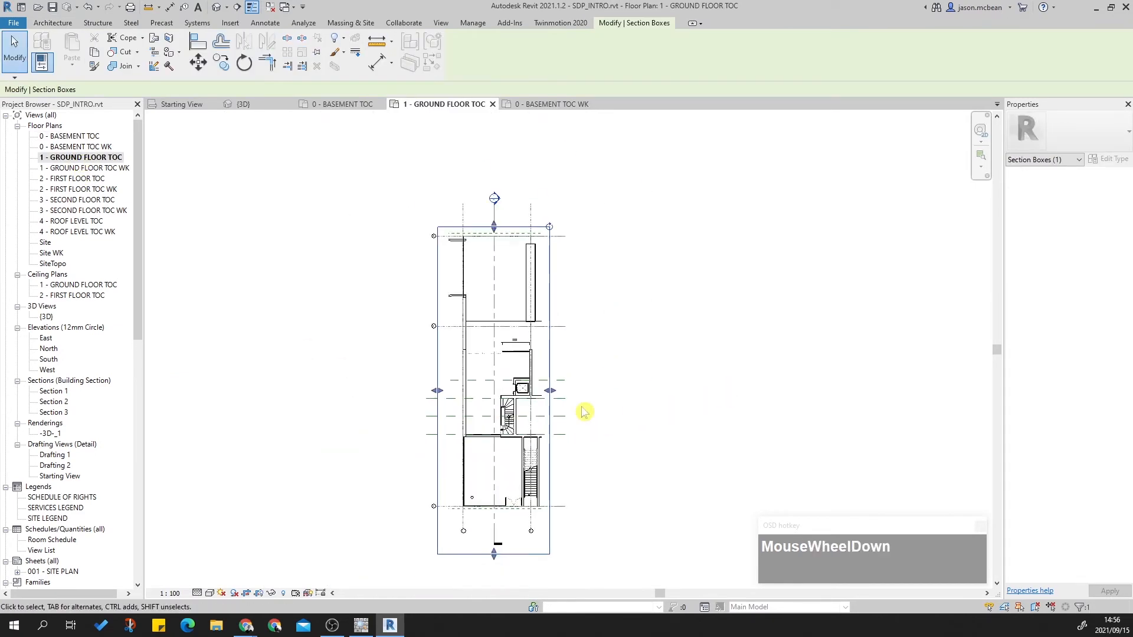
{"action": "scroll", "coordinate": [513, 250], "scroll_direction": "up", "scroll_amount": 2}
{"action": "middle_click_drag", "start_coordinate": [685, 325], "coordinate": [561, 195]}
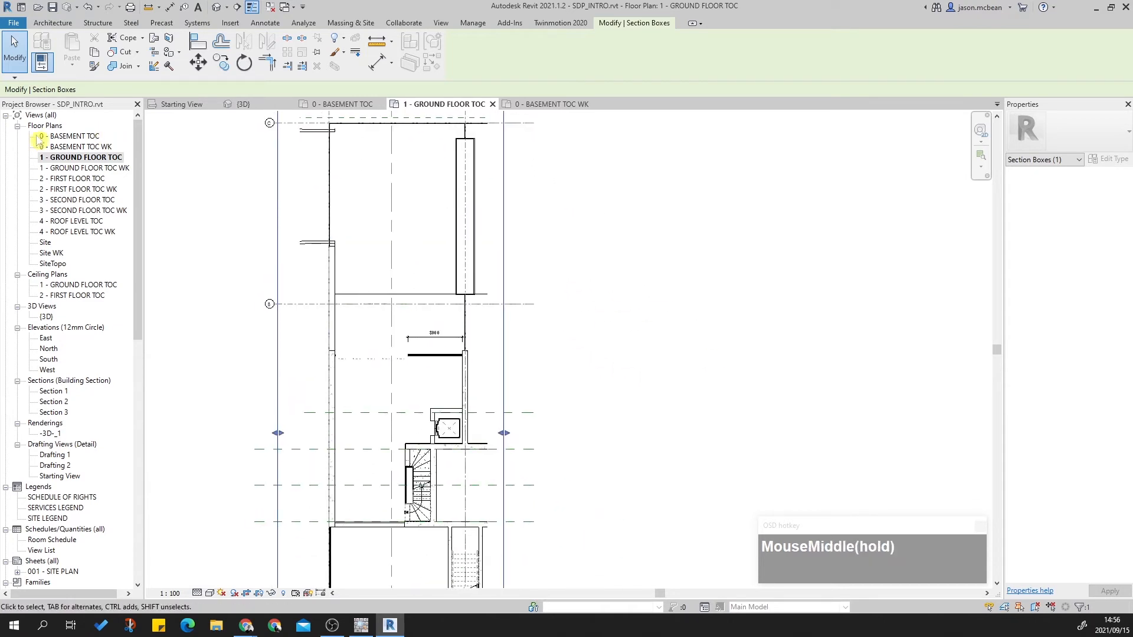
Step: In the 0 - BASEMENT TOC plan, switch the crop region's visibility and the view cropping off and on again
{"action": "double_click", "coordinate": [74, 137]}
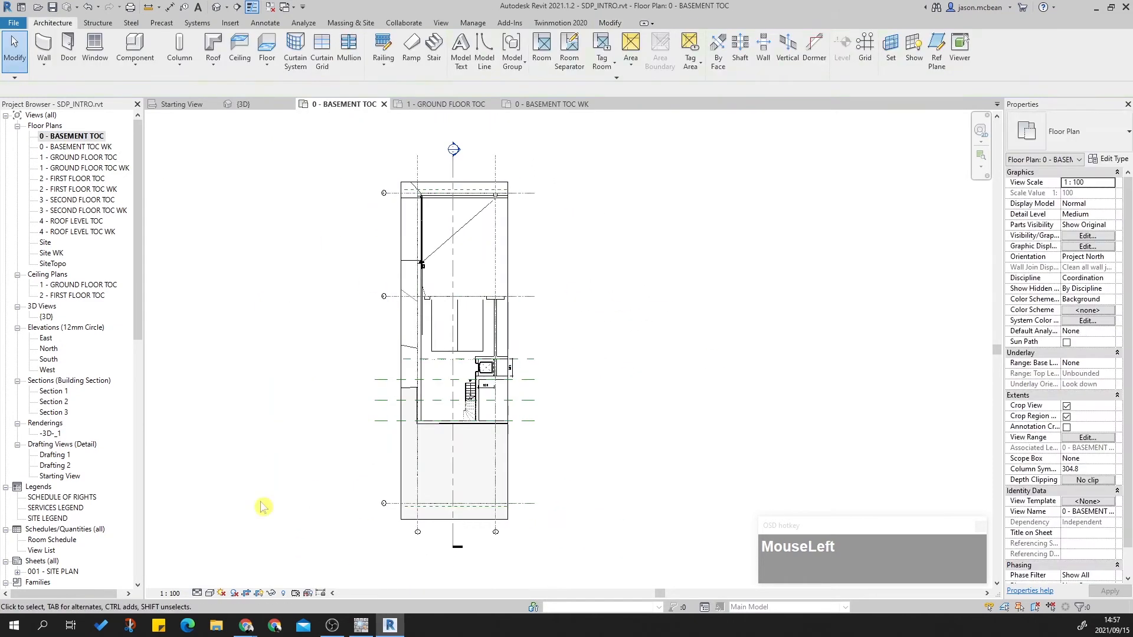
{"action": "left_click", "coordinate": [259, 594]}
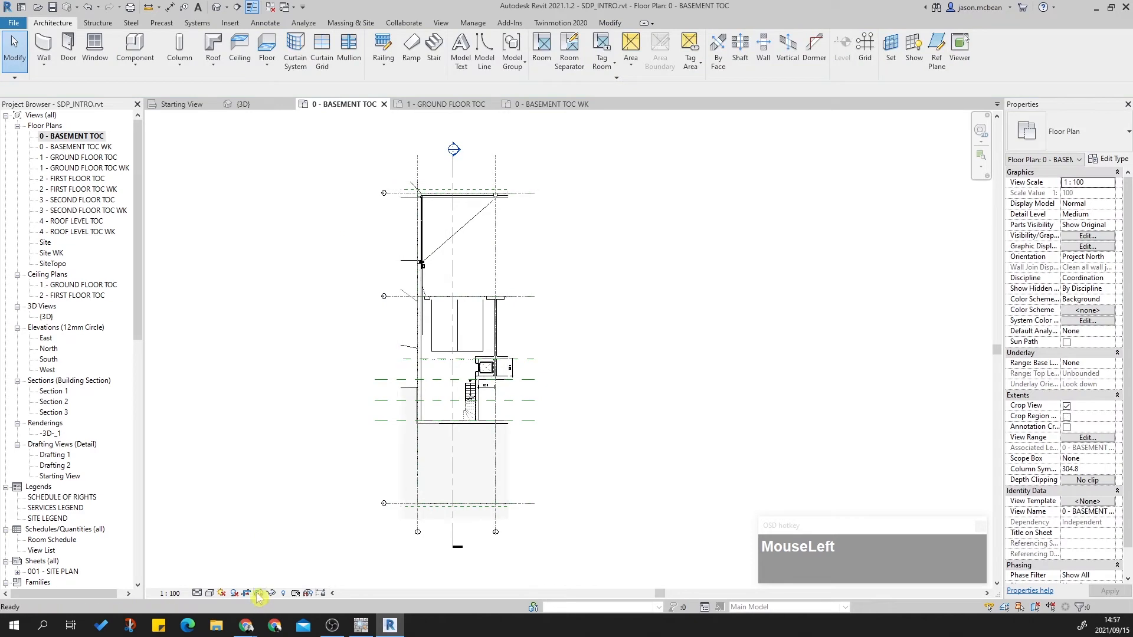
{"action": "left_click", "coordinate": [259, 594]}
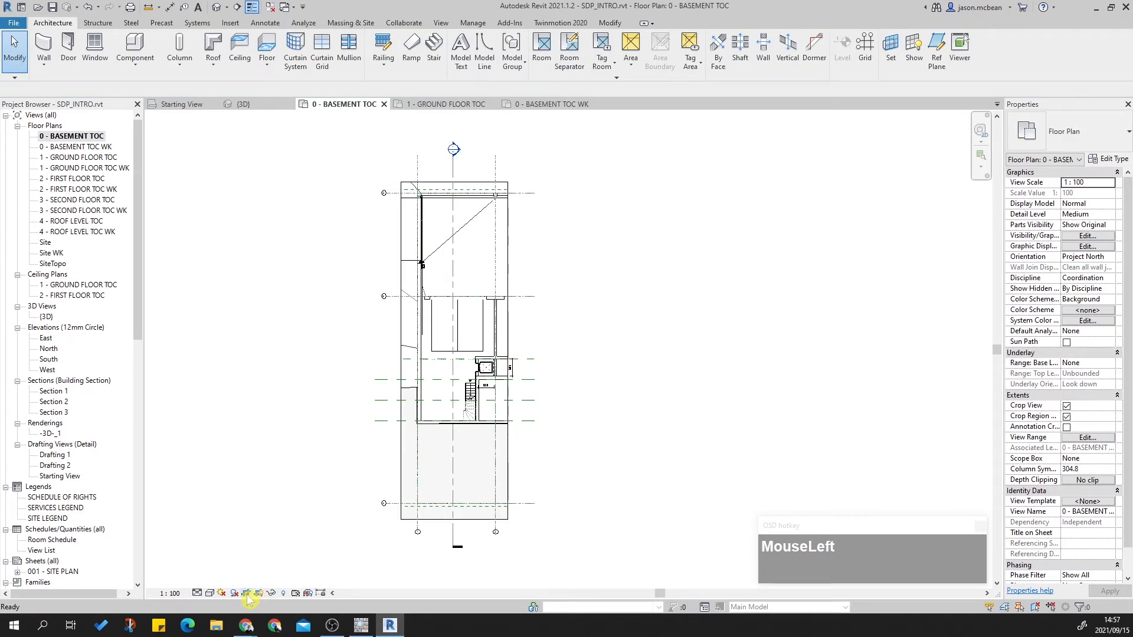
{"action": "left_click", "coordinate": [248, 593]}
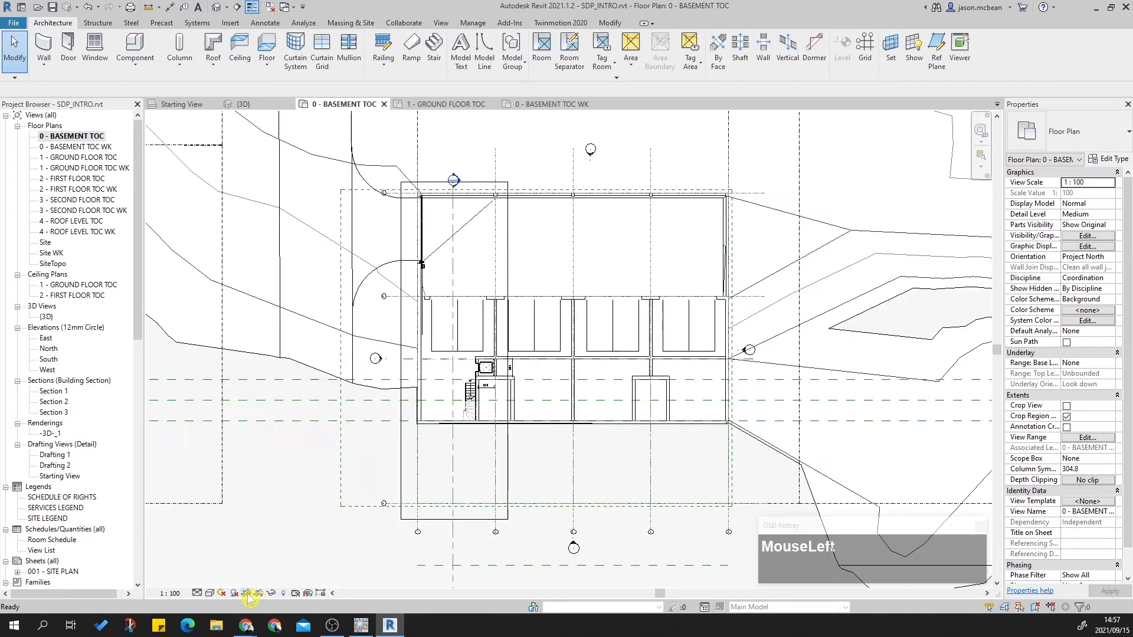
{"action": "left_click", "coordinate": [247, 594]}
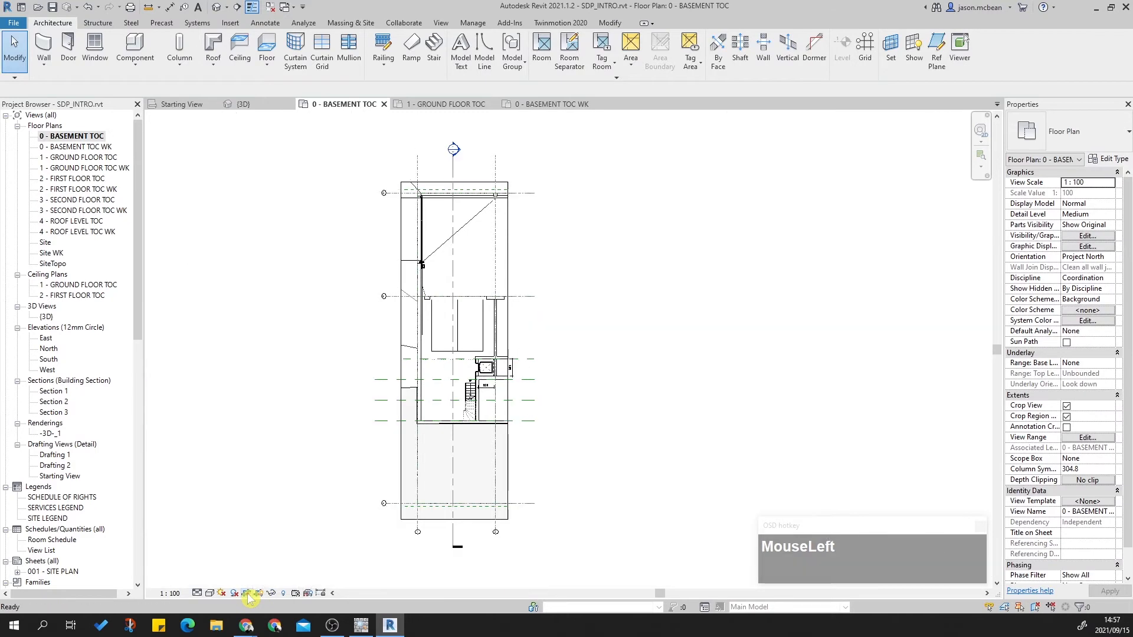
Step: Edit the basement plan's crop boundary, moving its lower edge up to just outside the basement's lower wall
{"action": "left_click", "coordinate": [508, 345]}
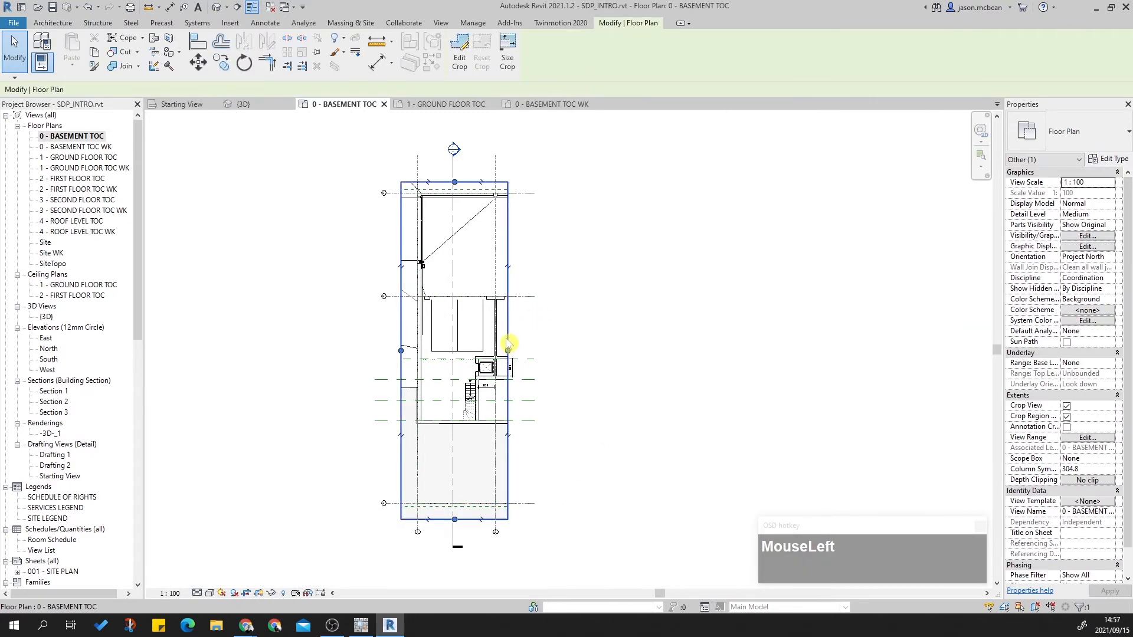
{"action": "left_click", "coordinate": [460, 53]}
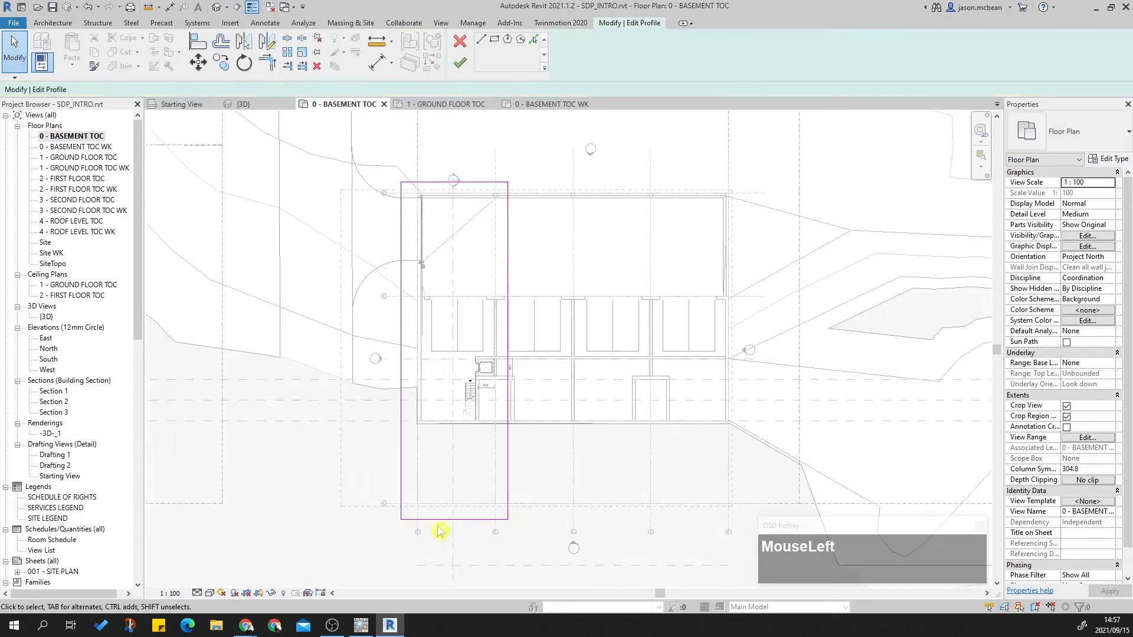
{"action": "left_click", "coordinate": [466, 519]}
{"action": "mouse_move", "coordinate": [466, 519]}
{"action": "left_mouse_down"}
{"action": "mouse_move", "coordinate": [472, 411]}
{"action": "mouse_move", "coordinate": [505, 410]}
{"action": "left_mouse_up"}
{"action": "scroll", "coordinate": [469, 438], "scroll_direction": "up", "scroll_amount": 4}
{"action": "scroll", "coordinate": [507, 450], "scroll_direction": "down", "scroll_amount": 4}
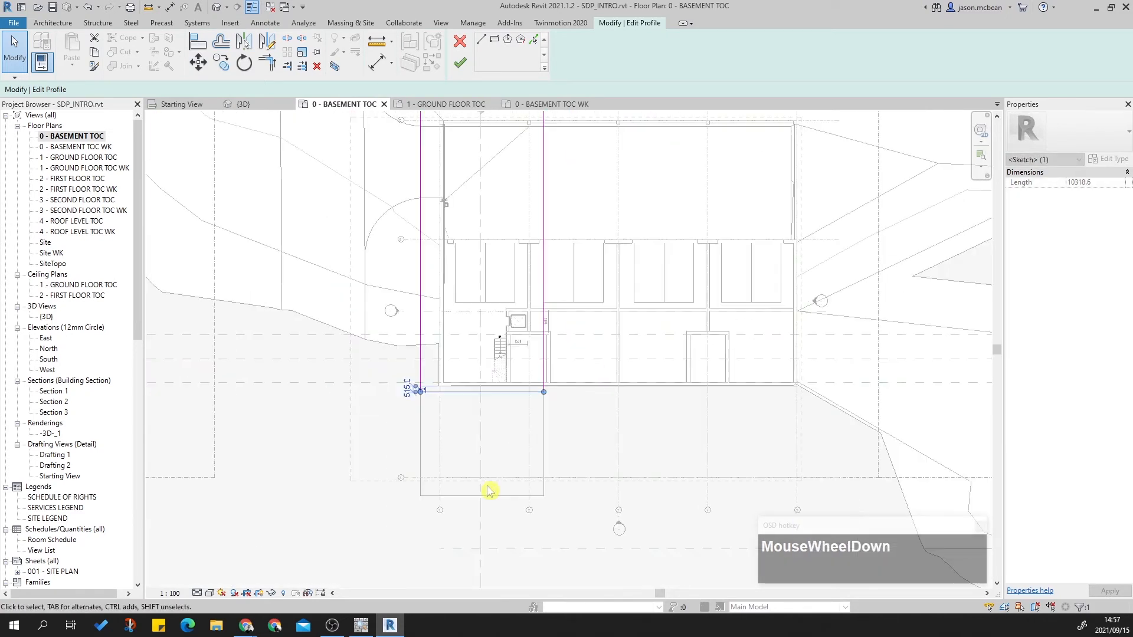
{"action": "scroll", "coordinate": [766, 445], "scroll_direction": "down", "scroll_amount": 3}
{"action": "scroll", "coordinate": [516, 435], "scroll_direction": "up", "scroll_amount": 5}
{"action": "left_click", "coordinate": [470, 469]}
{"action": "left_click_drag", "start_coordinate": [470, 469], "coordinate": [474, 485]}
Step: Copy all four crop boundary lines to the clipboard and finish the basement crop edit
{"action": "scroll", "coordinate": [387, 306], "scroll_direction": "down", "scroll_amount": 3}
{"action": "mouse_move", "coordinate": [387, 306]}
{"action": "middle_mouse_down"}
{"action": "mouse_move", "coordinate": [407, 463]}
{"action": "mouse_move", "coordinate": [476, 372]}
{"action": "mouse_move", "coordinate": [477, 473]}
{"action": "middle_mouse_up"}
{"action": "scroll", "coordinate": [401, 337], "scroll_direction": "down", "scroll_amount": 1}
{"action": "scroll", "coordinate": [401, 338], "scroll_direction": "down", "scroll_amount": 1}
{"action": "scroll", "coordinate": [488, 273], "scroll_direction": "up", "scroll_amount": 1}
{"action": "left_click", "coordinate": [435, 212]}
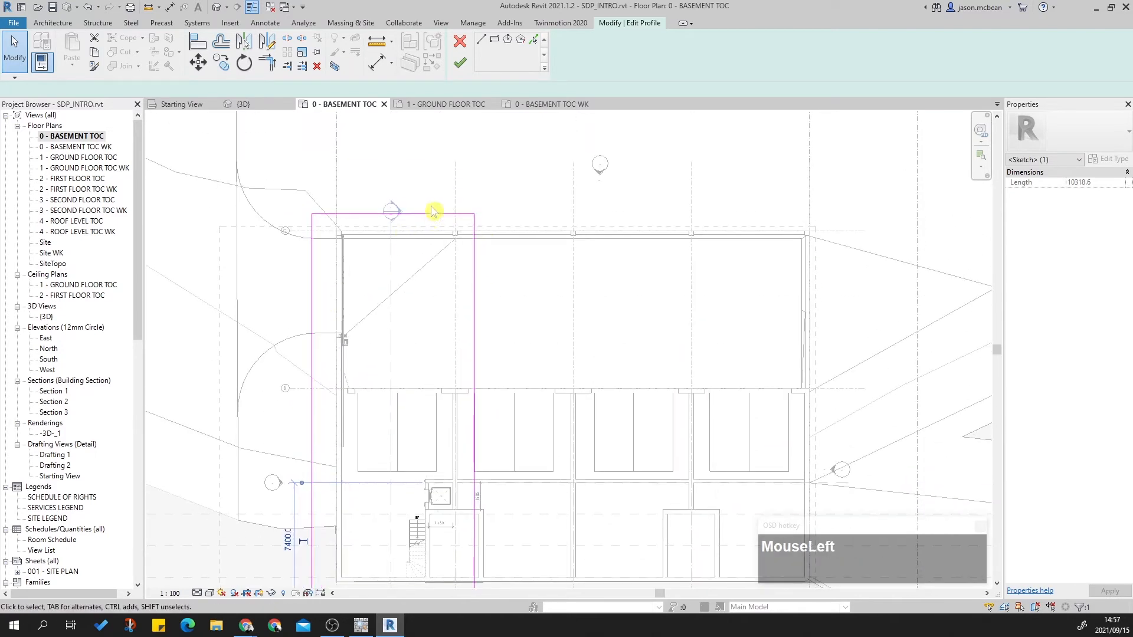
{"action": "scroll", "coordinate": [502, 242], "scroll_direction": "down", "scroll_amount": 2}
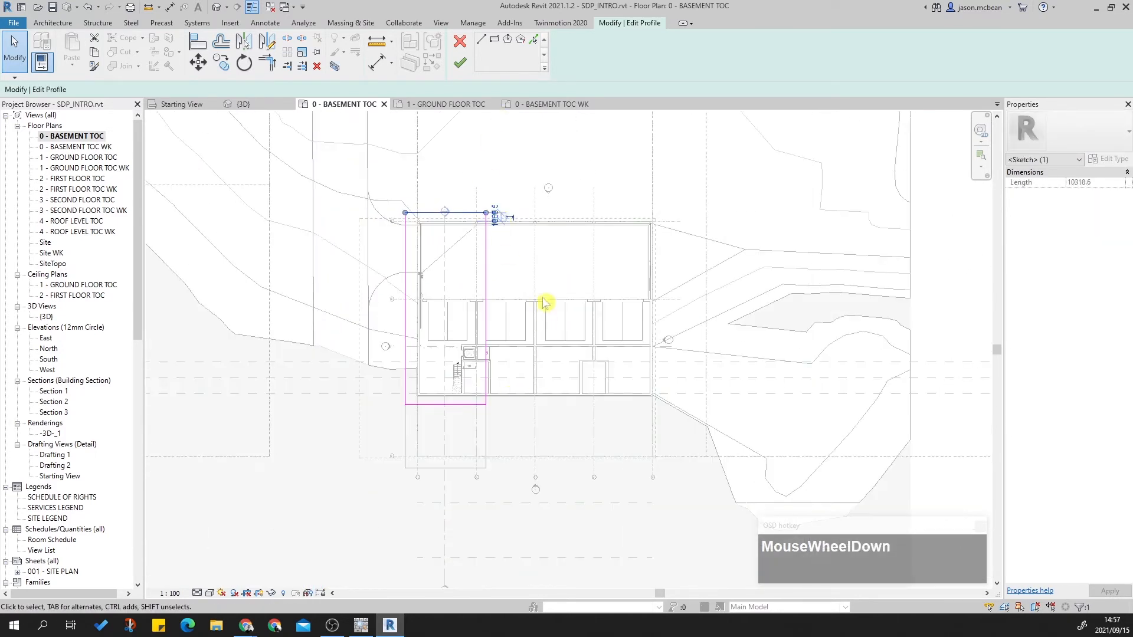
{"action": "left_click_drag", "start_coordinate": [317, 161], "coordinate": [581, 517]}
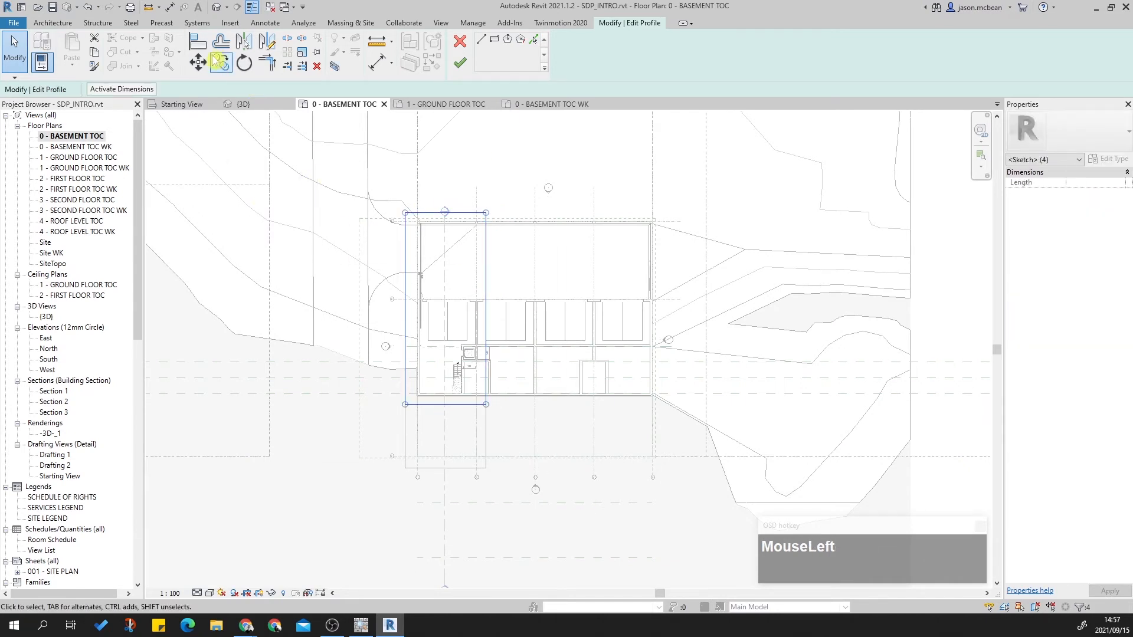
{"action": "left_click", "coordinate": [95, 52]}
{"action": "left_click_drag", "start_coordinate": [545, 148], "coordinate": [545, 148]}
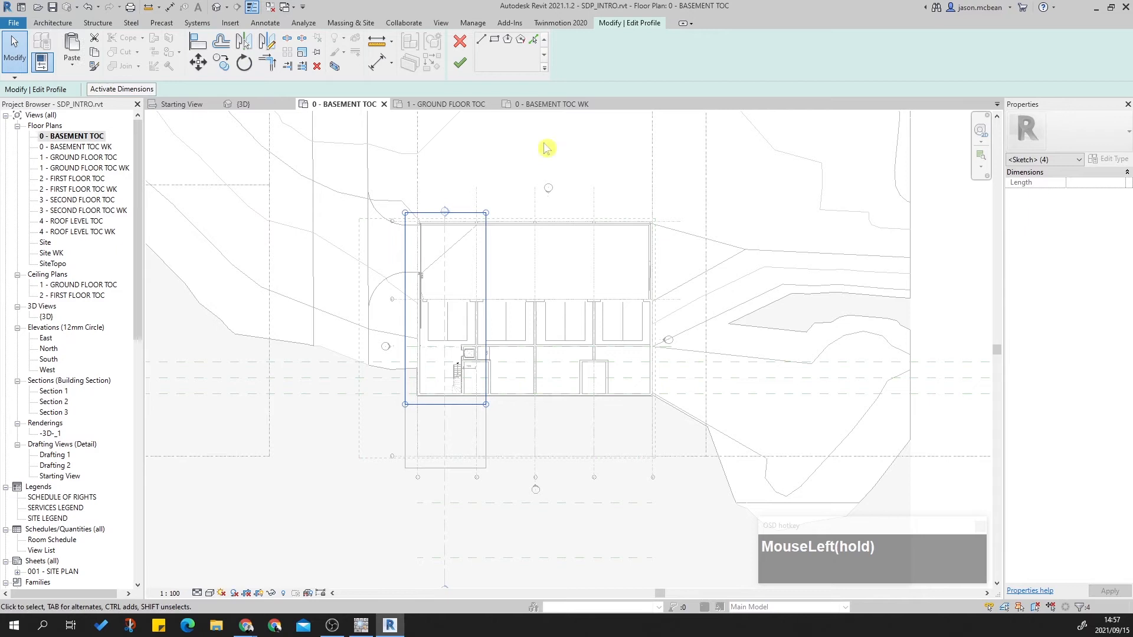
{"action": "left_click", "coordinate": [460, 67]}
Step: Open the 1 - GROUND FLOOR TOC plan and show its crop region, keeping the view cropped
{"action": "double_click", "coordinate": [83, 158]}
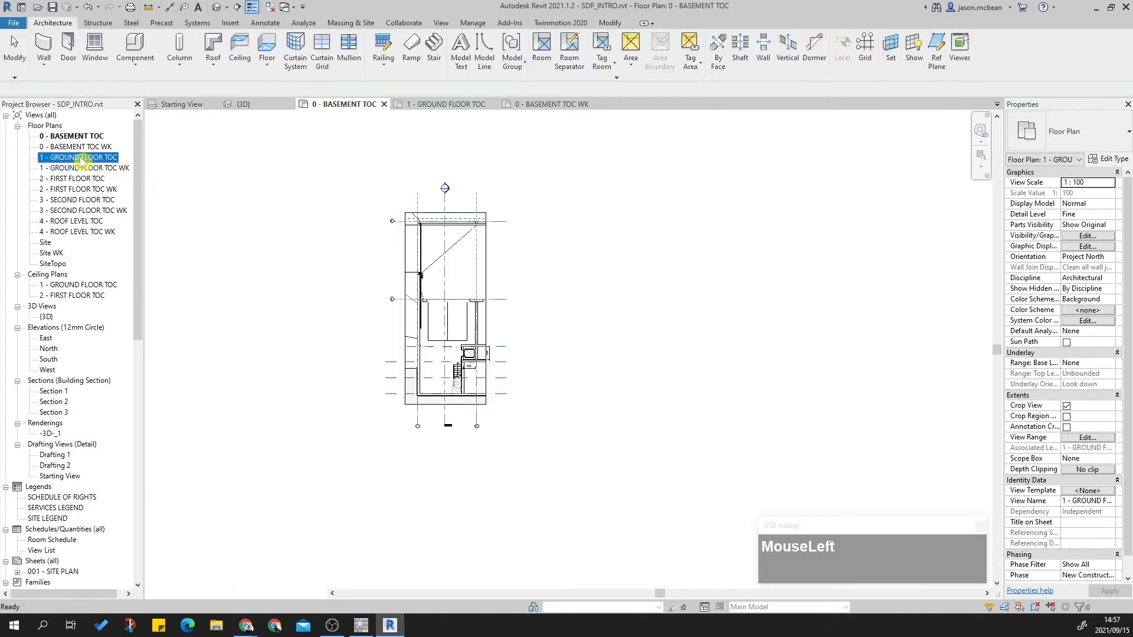
{"action": "scroll", "coordinate": [404, 488], "scroll_direction": "down", "scroll_amount": 2}
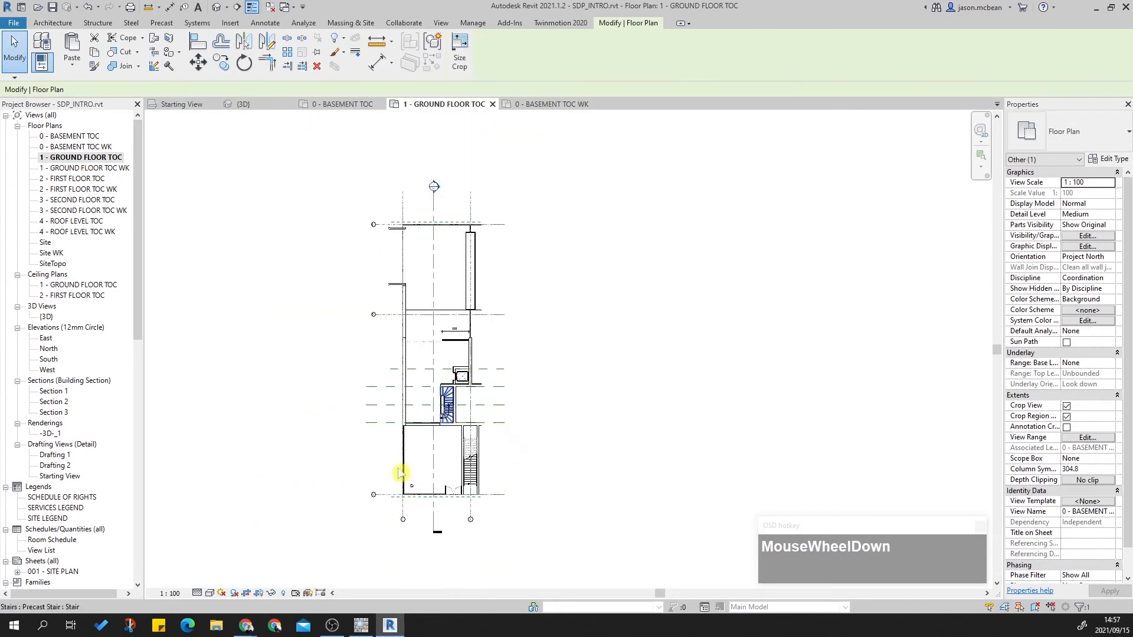
{"action": "left_click", "coordinate": [259, 592]}
{"action": "left_click", "coordinate": [259, 593]}
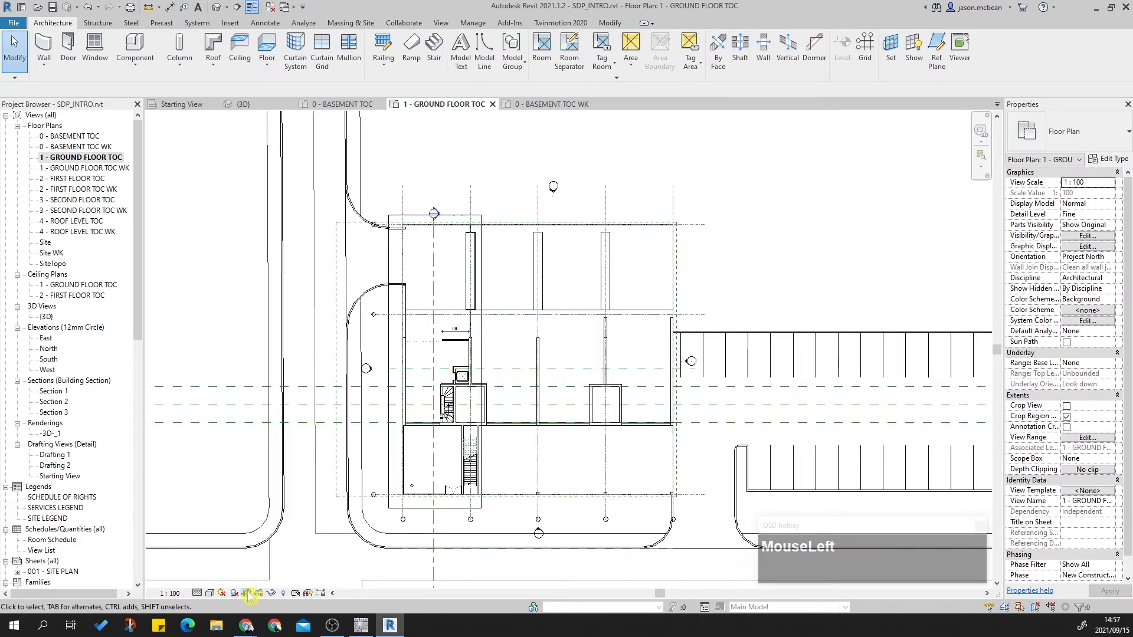
{"action": "left_click", "coordinate": [248, 593]}
Step: Edit the ground floor crop, replacing its boundary lines with the copied basement lines pasted in the matching position
{"action": "left_click", "coordinate": [389, 372]}
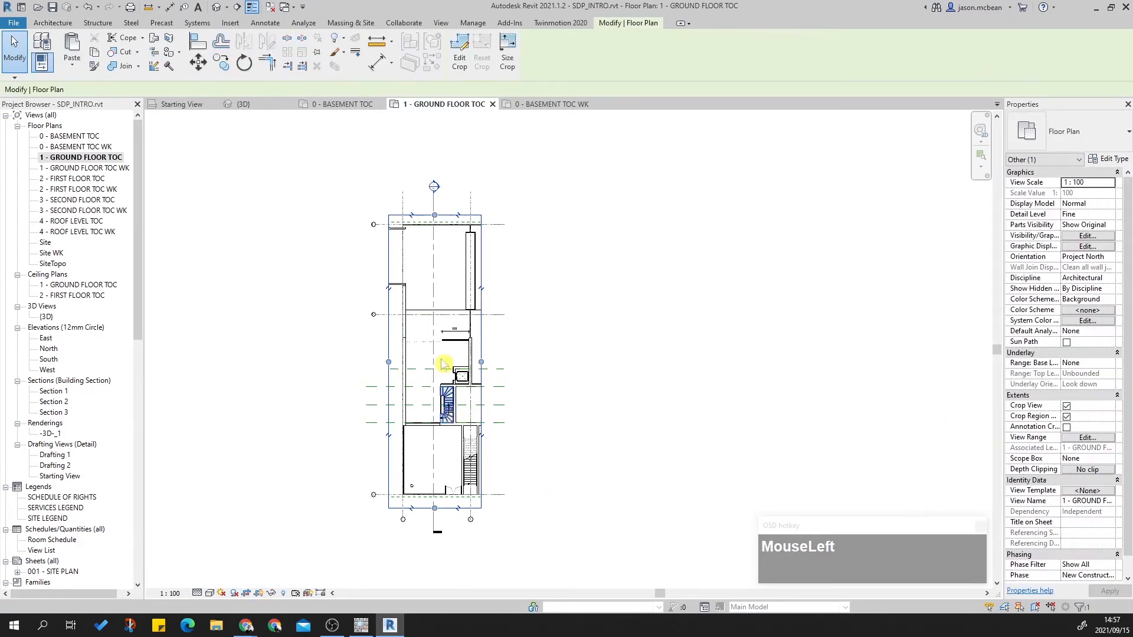
{"action": "left_click", "coordinate": [458, 60]}
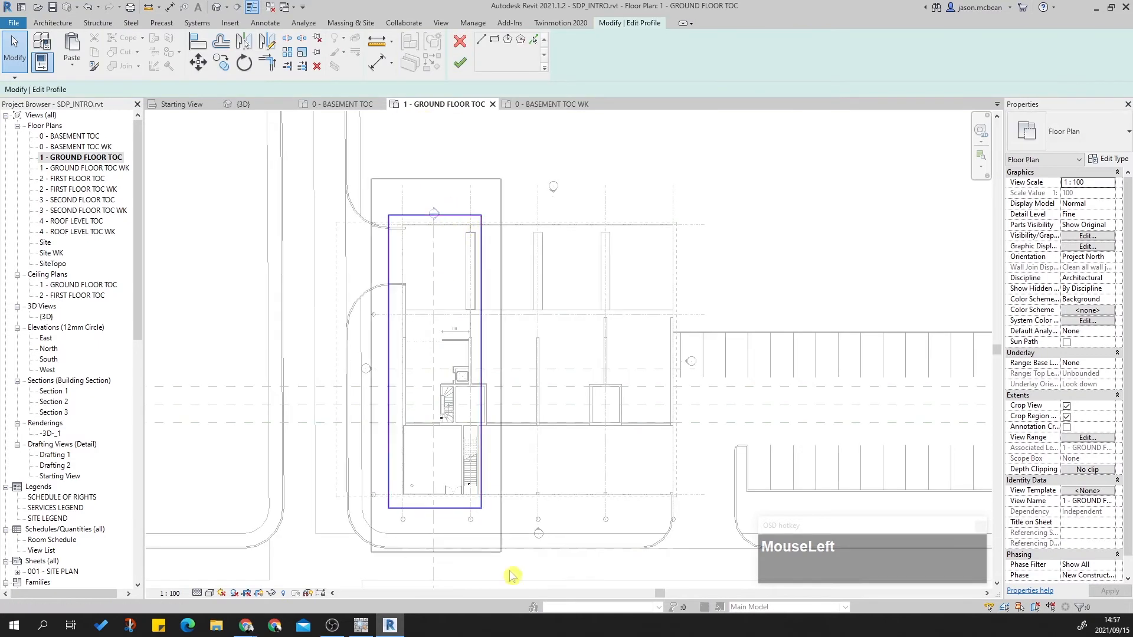
{"action": "key", "text": "Delete"}
{"action": "left_click", "coordinate": [77, 62]}
{"action": "left_click", "coordinate": [53, 160]}
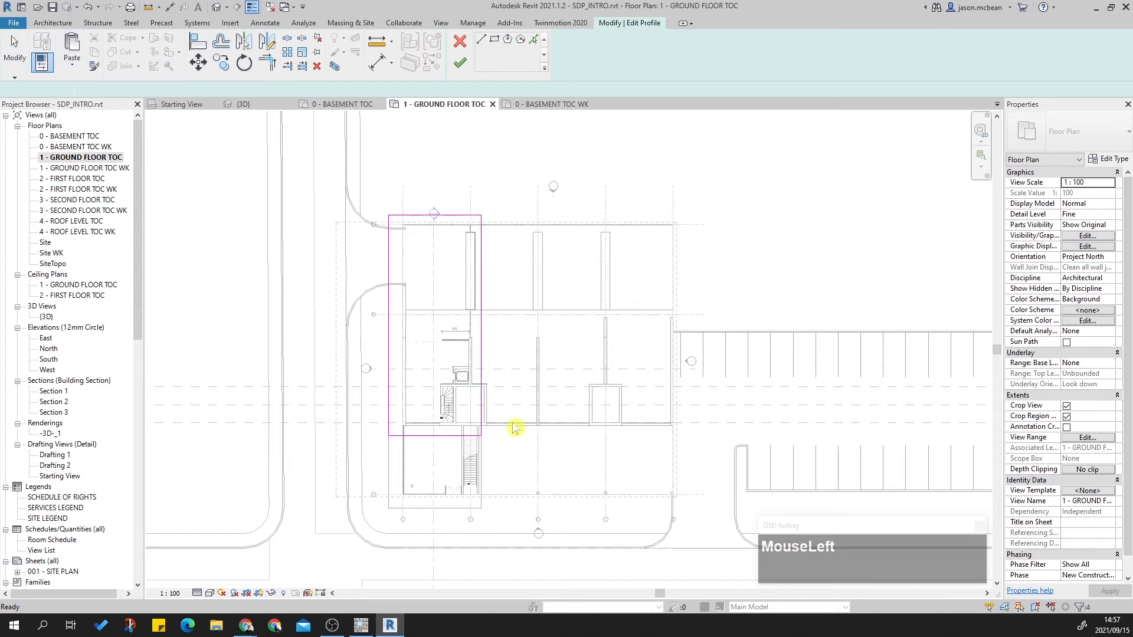
Step: Move the pasted boundary's lower edge down to about 1800 mm below the ground floor's front wall
{"action": "left_click", "coordinate": [440, 437]}
{"action": "scroll", "coordinate": [438, 437], "scroll_direction": "up", "scroll_amount": 3}
{"action": "mouse_move", "coordinate": [437, 437]}
{"action": "left_mouse_down"}
{"action": "mouse_move", "coordinate": [434, 565]}
{"action": "mouse_move", "coordinate": [451, 550]}
{"action": "mouse_move", "coordinate": [449, 561]}
{"action": "left_mouse_up"}
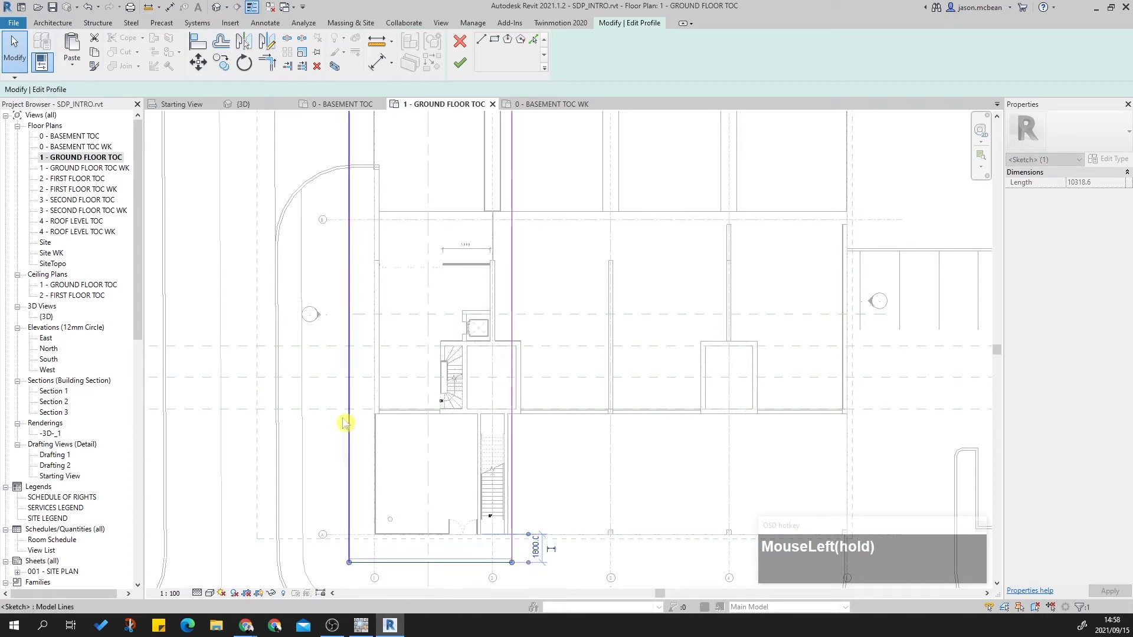
Step: Widen the ground floor crop boundary by moving its left edge outward towards the road kerb
{"action": "left_click", "coordinate": [349, 435]}
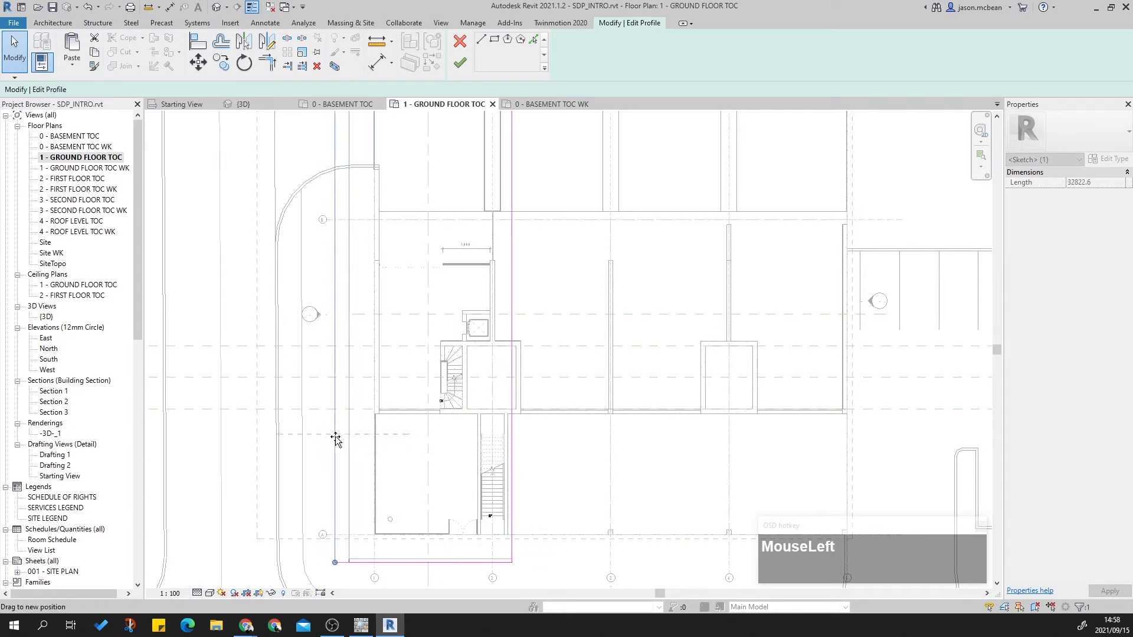
{"action": "scroll", "coordinate": [348, 476], "scroll_direction": "down", "scroll_amount": 3}
{"action": "middle_click_drag", "start_coordinate": [434, 281], "coordinate": [397, 463]}
{"action": "scroll", "coordinate": [418, 359], "scroll_direction": "up", "scroll_amount": 2}
{"action": "scroll", "coordinate": [417, 378], "scroll_direction": "down", "scroll_amount": 3}
{"action": "scroll", "coordinate": [392, 460], "scroll_direction": "up", "scroll_amount": 4}
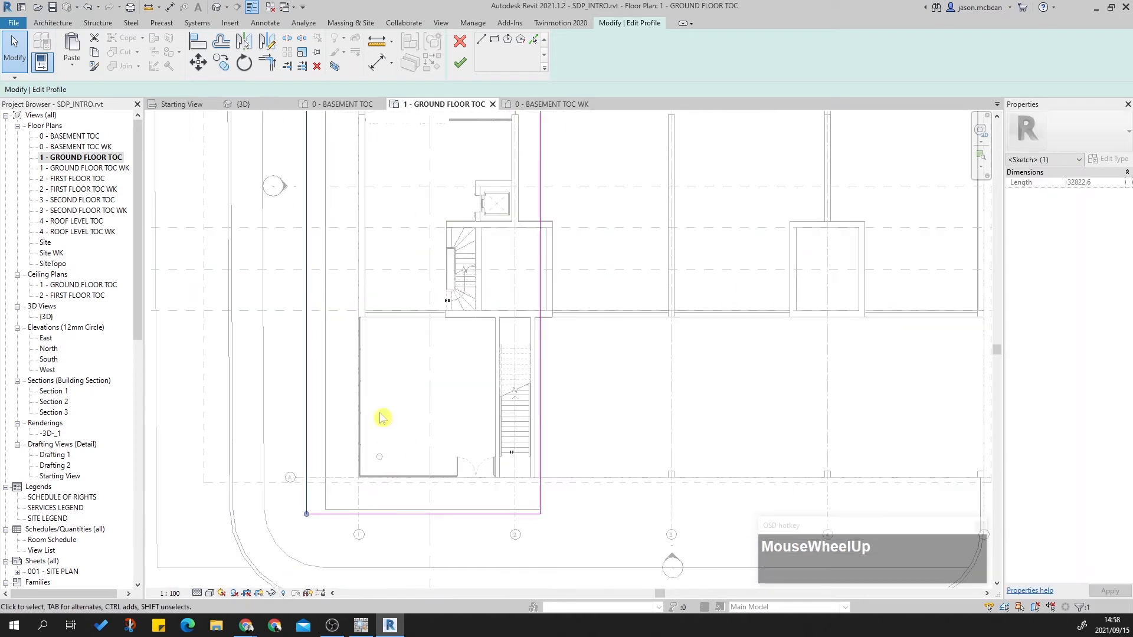
{"action": "scroll", "coordinate": [551, 488], "scroll_direction": "up", "scroll_amount": 2}
{"action": "scroll", "coordinate": [525, 507], "scroll_direction": "down", "scroll_amount": 2}
{"action": "mouse_move", "coordinate": [405, 362]}
{"action": "middle_mouse_down"}
{"action": "mouse_move", "coordinate": [408, 493]}
{"action": "mouse_move", "coordinate": [417, 306]}
{"action": "middle_mouse_up"}
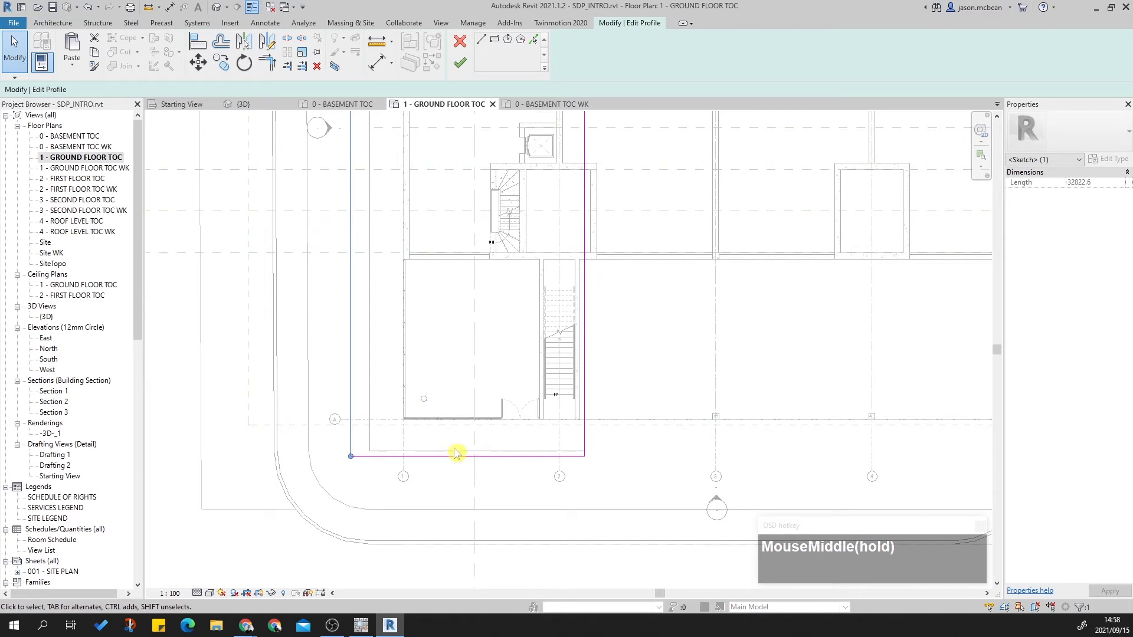
Step: Move the crop boundary's lower edge slightly further from the front wall and finish the ground floor crop edit
{"action": "left_click", "coordinate": [456, 457]}
{"action": "left_click_drag", "start_coordinate": [472, 460], "coordinate": [476, 465]}
{"action": "middle_click_drag", "start_coordinate": [468, 409], "coordinate": [432, 347]}
{"action": "scroll", "coordinate": [432, 347], "scroll_direction": "down", "scroll_amount": 2}
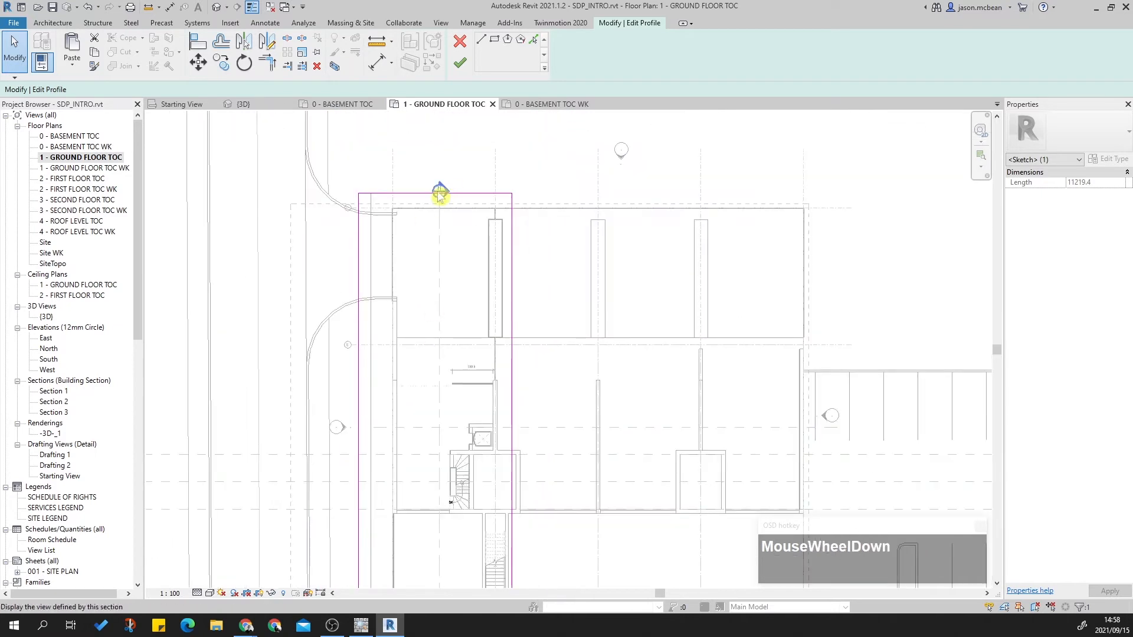
{"action": "left_click", "coordinate": [460, 63]}
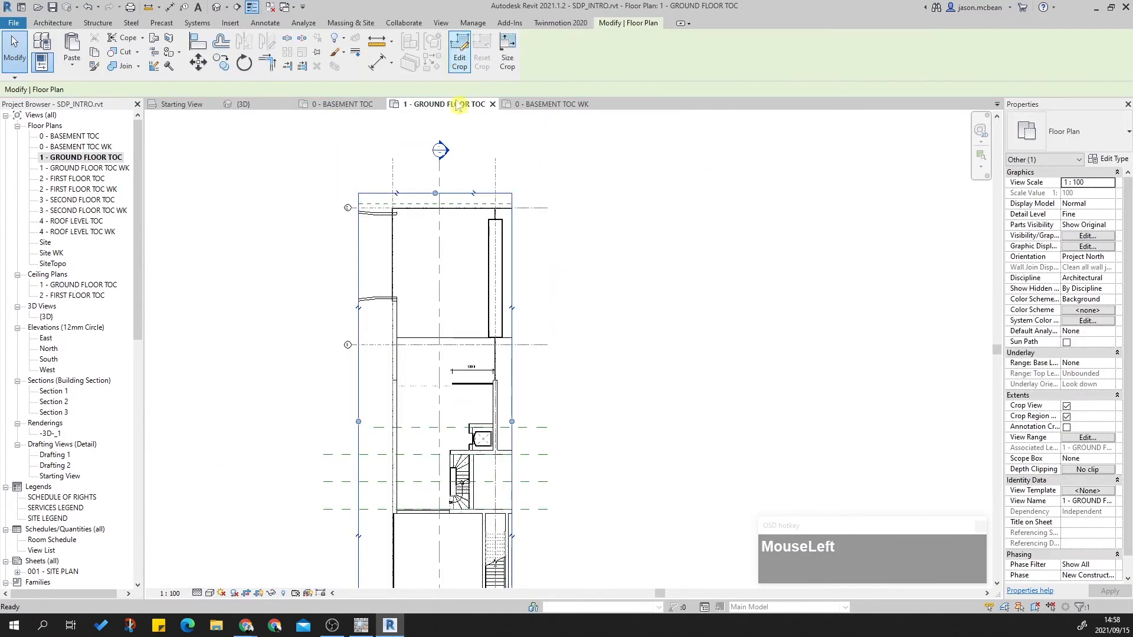
{"action": "middle_click_drag", "start_coordinate": [603, 332], "coordinate": [561, 203]}
{"action": "middle_click_drag", "start_coordinate": [546, 397], "coordinate": [536, 442]}
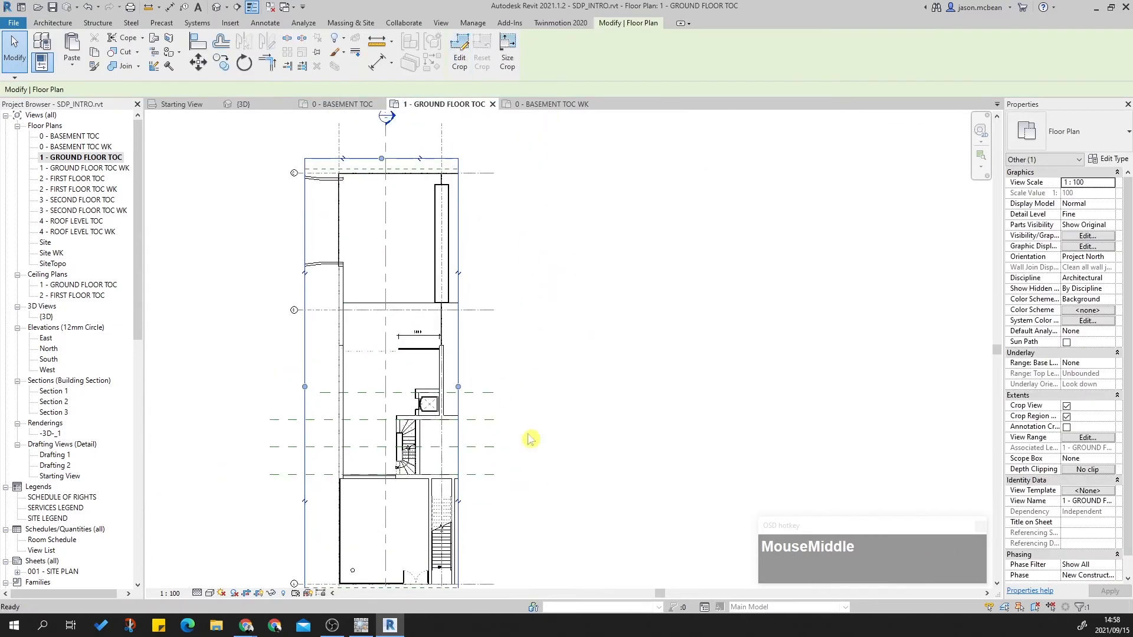
{"action": "scroll", "coordinate": [554, 383], "scroll_direction": "down", "scroll_amount": 1}
{"action": "scroll", "coordinate": [556, 383], "scroll_direction": "down", "scroll_amount": 2}
{"action": "middle_click_drag", "start_coordinate": [416, 417], "coordinate": [557, 384]}
{"action": "scroll", "coordinate": [618, 289], "scroll_direction": "up", "scroll_amount": 2}
{"action": "middle_click_drag", "start_coordinate": [567, 251], "coordinate": [564, 256]}
Step: Cycle the tail of the Section 1 line to a section head at its lower end
{"action": "left_click", "coordinate": [547, 247]}
{"action": "scroll", "coordinate": [544, 235], "scroll_direction": "down", "scroll_amount": 2}
{"action": "middle_click_drag", "start_coordinate": [636, 432], "coordinate": [590, 386]}
{"action": "left_click", "coordinate": [504, 504]}
{"action": "scroll", "coordinate": [505, 511], "scroll_direction": "up", "scroll_amount": 1}
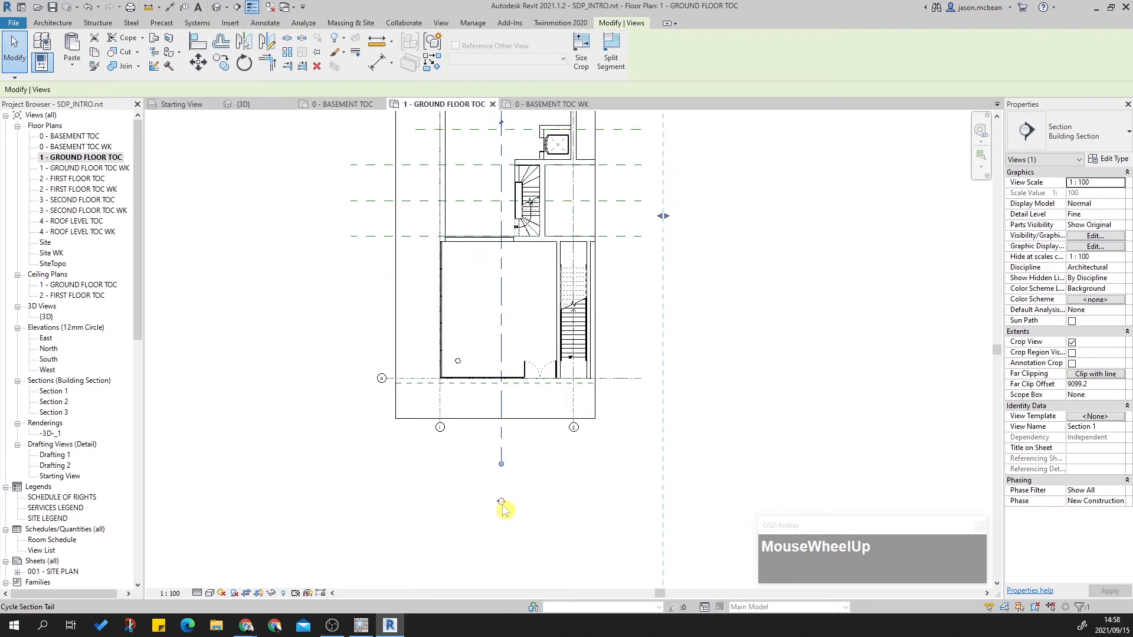
{"action": "left_click", "coordinate": [501, 503]}
{"action": "scroll", "coordinate": [556, 481], "scroll_direction": "down", "scroll_amount": 2}
{"action": "middle_click_drag", "start_coordinate": [567, 386], "coordinate": [535, 501]}
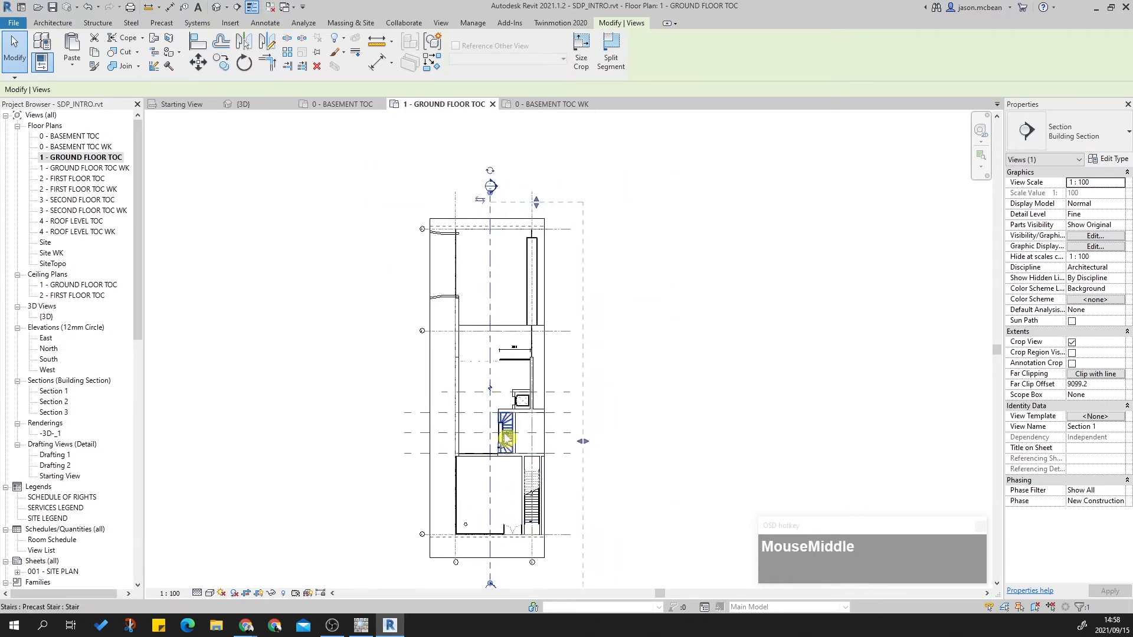
{"action": "scroll", "coordinate": [506, 439], "scroll_direction": "up", "scroll_amount": 1}
{"action": "left_click", "coordinate": [480, 359]}
{"action": "scroll", "coordinate": [649, 348], "scroll_direction": "down", "scroll_amount": 1}
{"action": "left_click", "coordinate": [734, 324]}
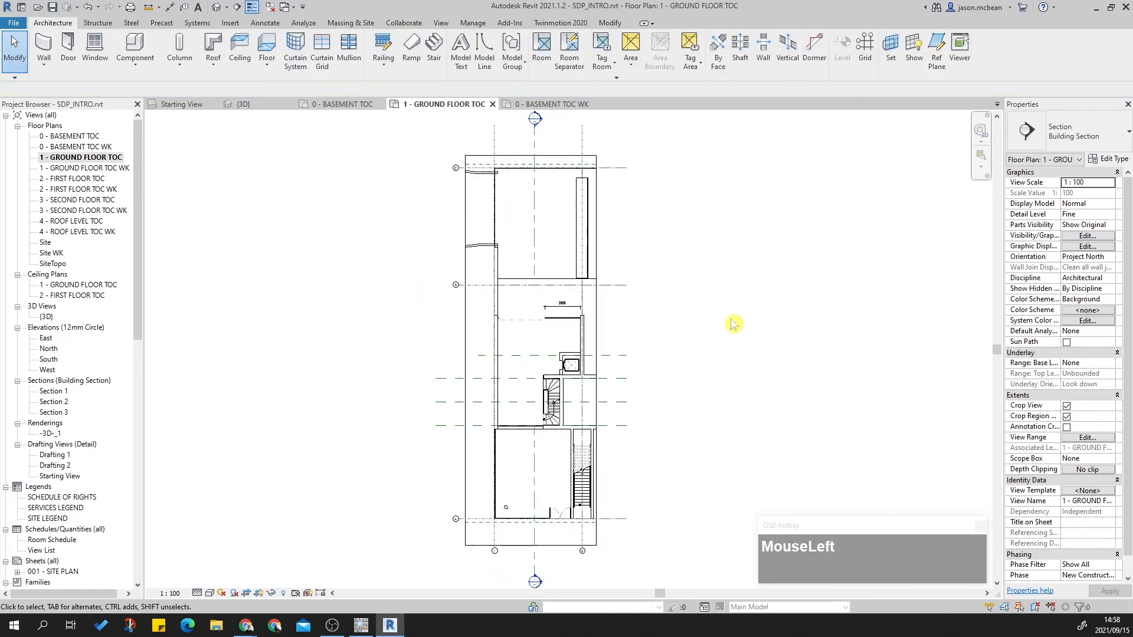
Step: Move the upper head of the Section 1 line closer to the rear edge of the ground floor crop boundary
{"action": "middle_click_drag", "start_coordinate": [781, 283], "coordinate": [725, 405]}
{"action": "scroll", "coordinate": [568, 316], "scroll_direction": "up", "scroll_amount": 2}
{"action": "left_click", "coordinate": [574, 322]}
{"action": "scroll", "coordinate": [575, 295], "scroll_direction": "up", "scroll_amount": 1}
{"action": "left_click", "coordinate": [577, 266]}
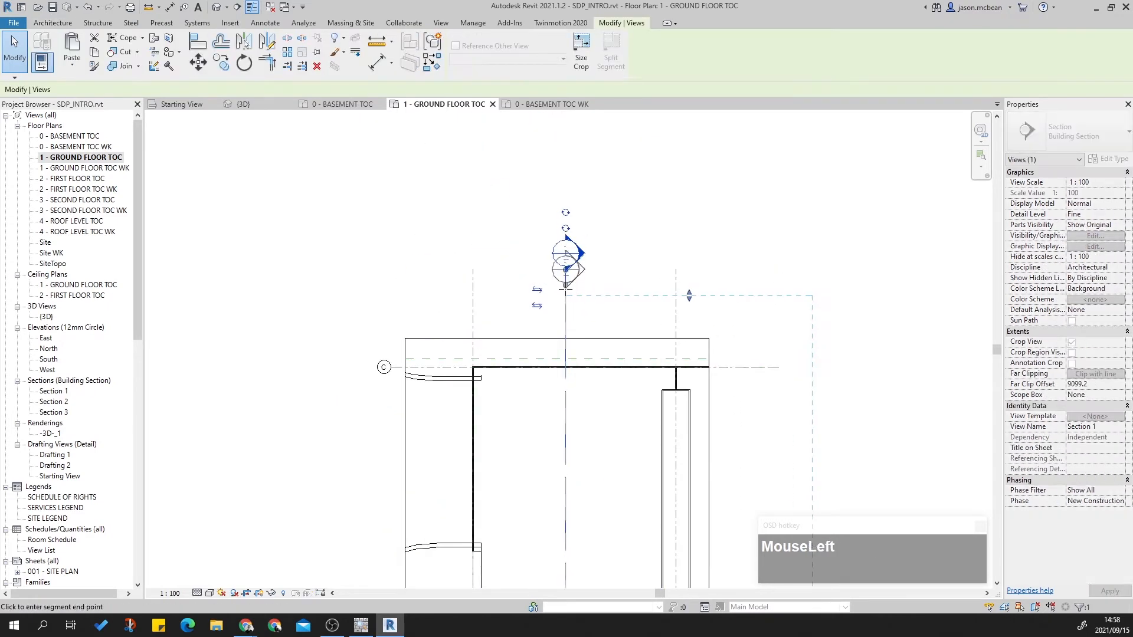
{"action": "left_click", "coordinate": [791, 237]}
{"action": "scroll", "coordinate": [672, 340], "scroll_direction": "down", "scroll_amount": 3}
{"action": "middle_click_drag", "start_coordinate": [704, 463], "coordinate": [720, 351]}
{"action": "middle_click_drag", "start_coordinate": [703, 412], "coordinate": [655, 437]}
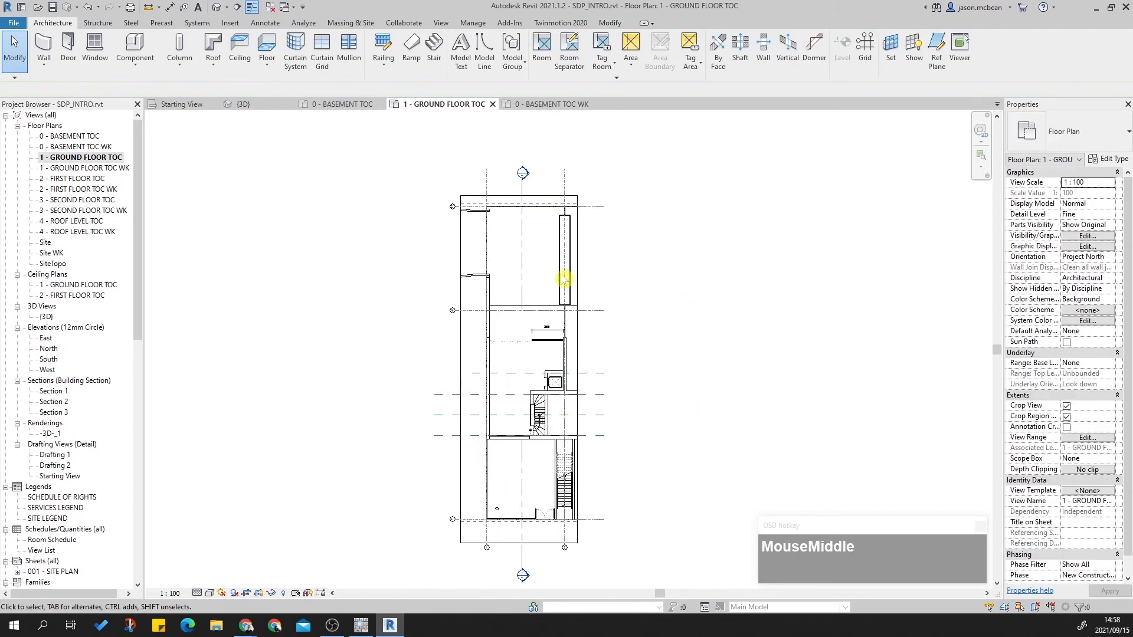
Step: Open the 0 - BASEMENT TOC plan and cycle the Section 1 line's tail to a section head at its lower end
{"action": "double_click", "coordinate": [70, 136]}
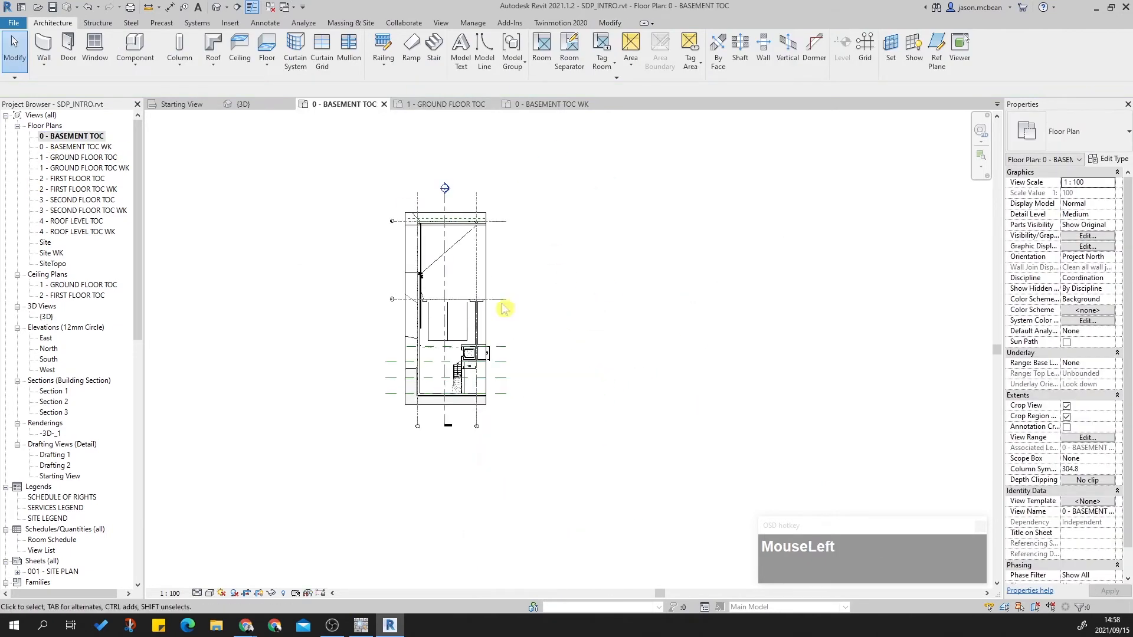
{"action": "left_click", "coordinate": [443, 415]}
{"action": "scroll", "coordinate": [442, 416], "scroll_direction": "up", "scroll_amount": 3}
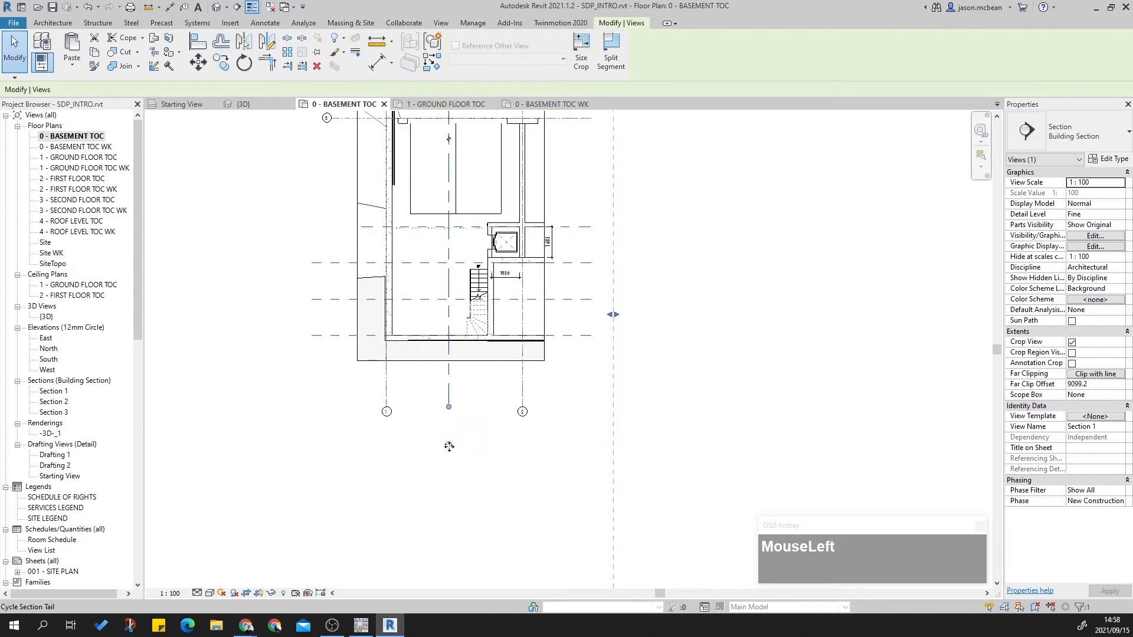
{"action": "left_click", "coordinate": [449, 447]}
{"action": "middle_click_drag", "start_coordinate": [466, 253], "coordinate": [450, 316]}
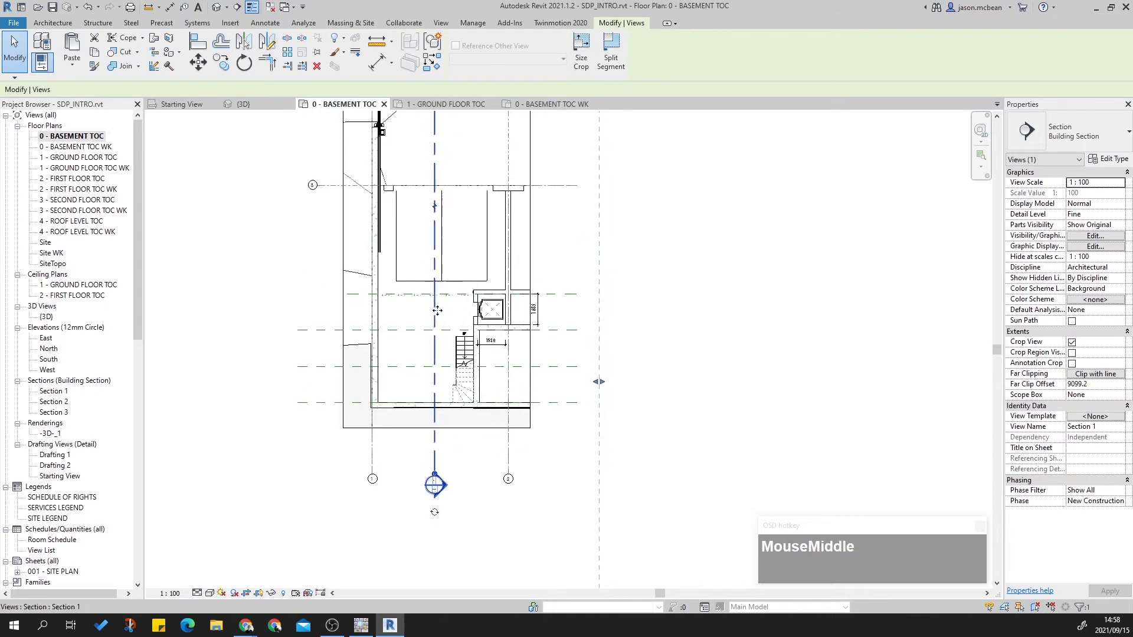
{"action": "left_click", "coordinate": [787, 276]}
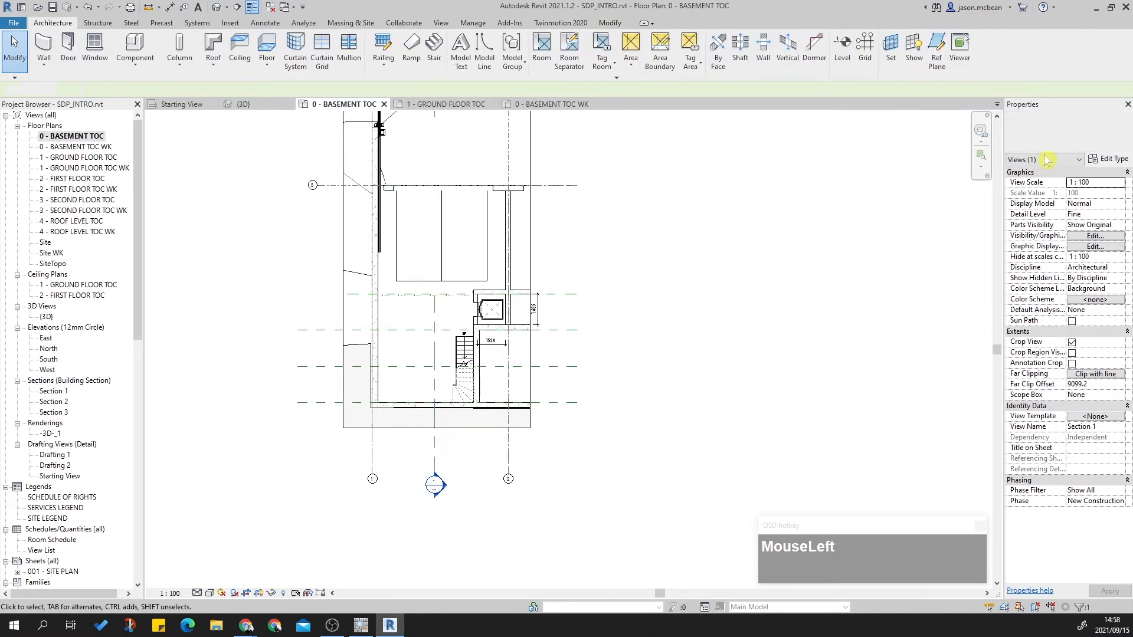
Step: Open the type properties of the Section 1 marker in the basement plan
{"action": "left_click", "coordinate": [434, 476]}
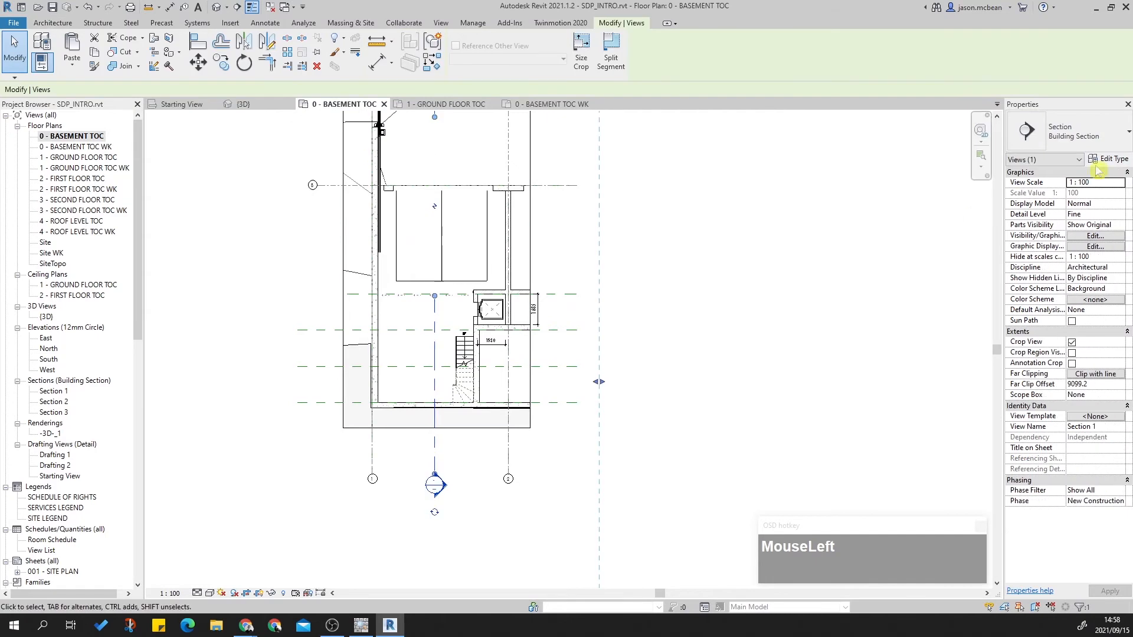
{"action": "left_click", "coordinate": [1122, 161]}
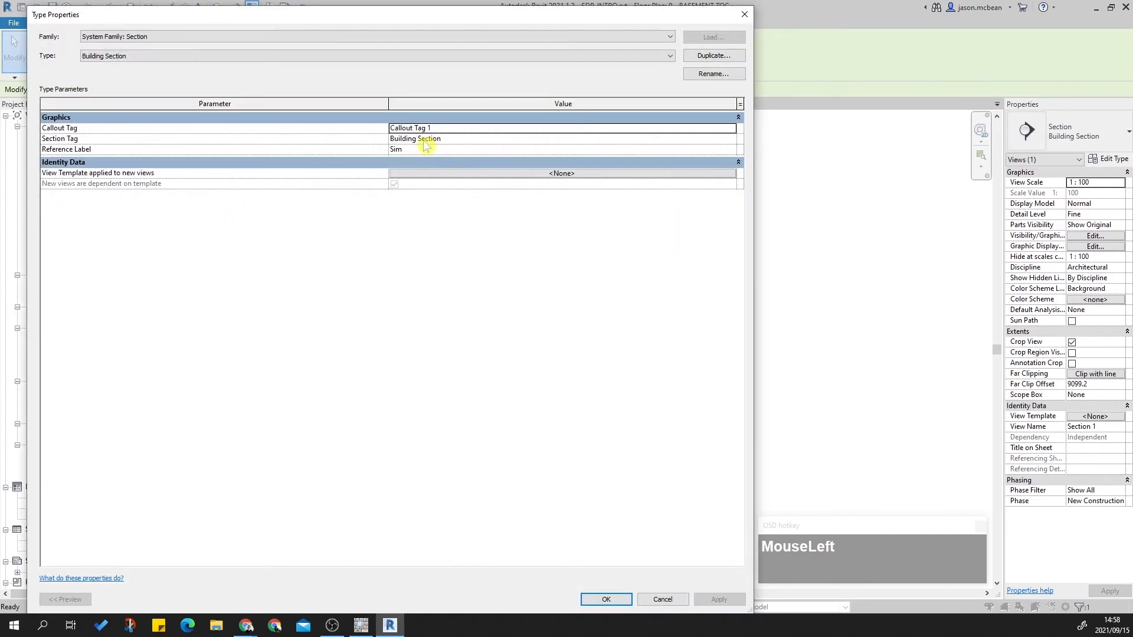
{"action": "left_click", "coordinate": [730, 128]}
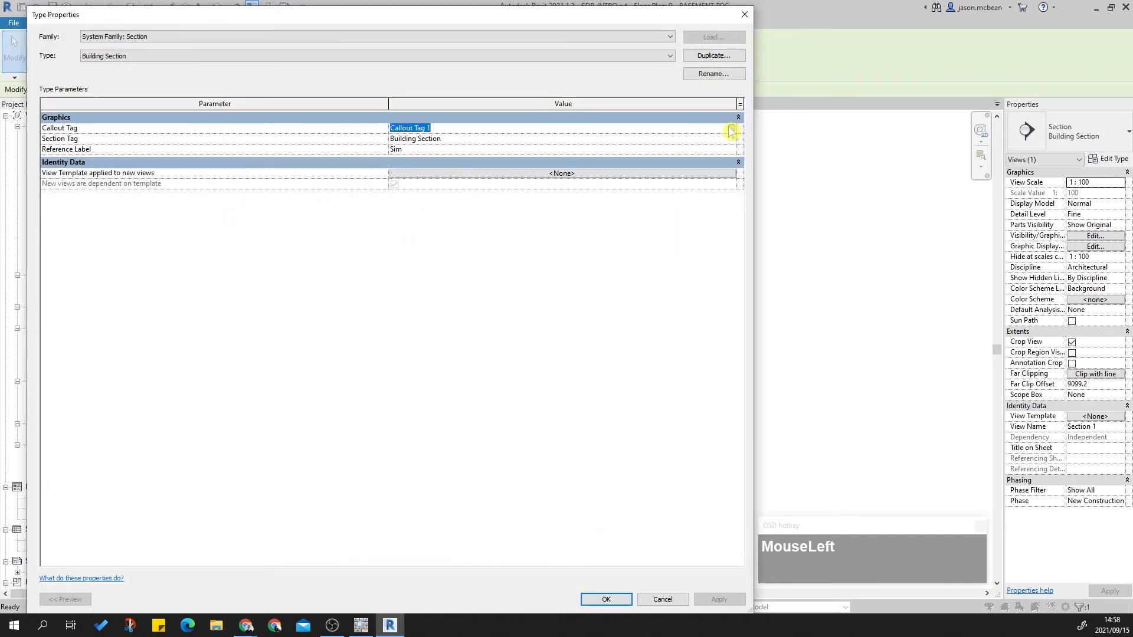
{"action": "left_click", "coordinate": [732, 129]}
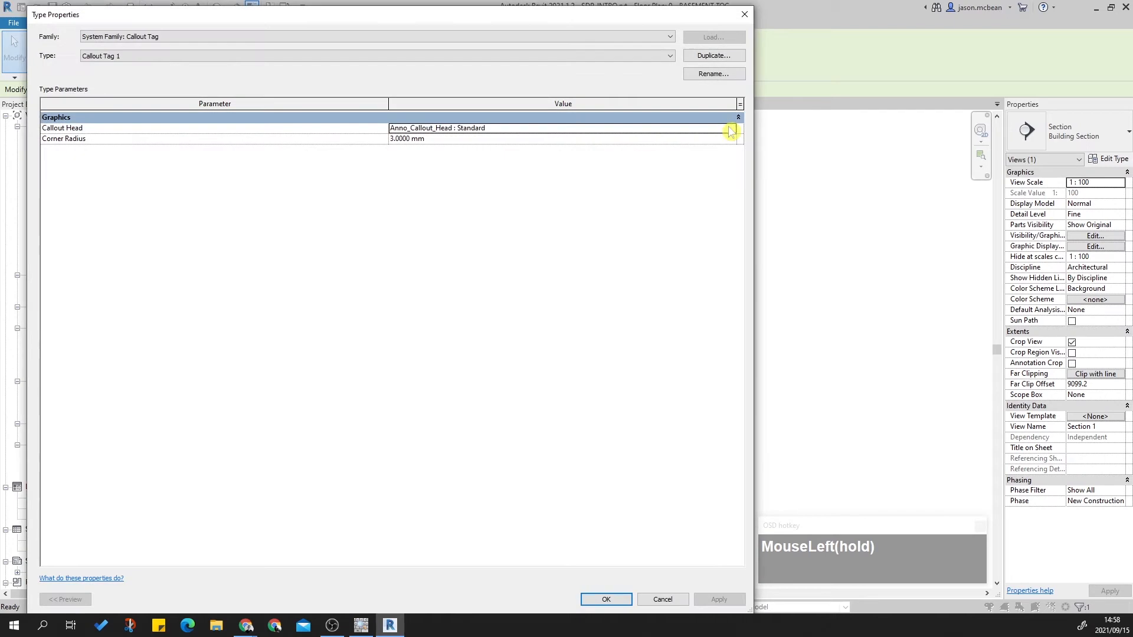
{"action": "left_click", "coordinate": [662, 599]}
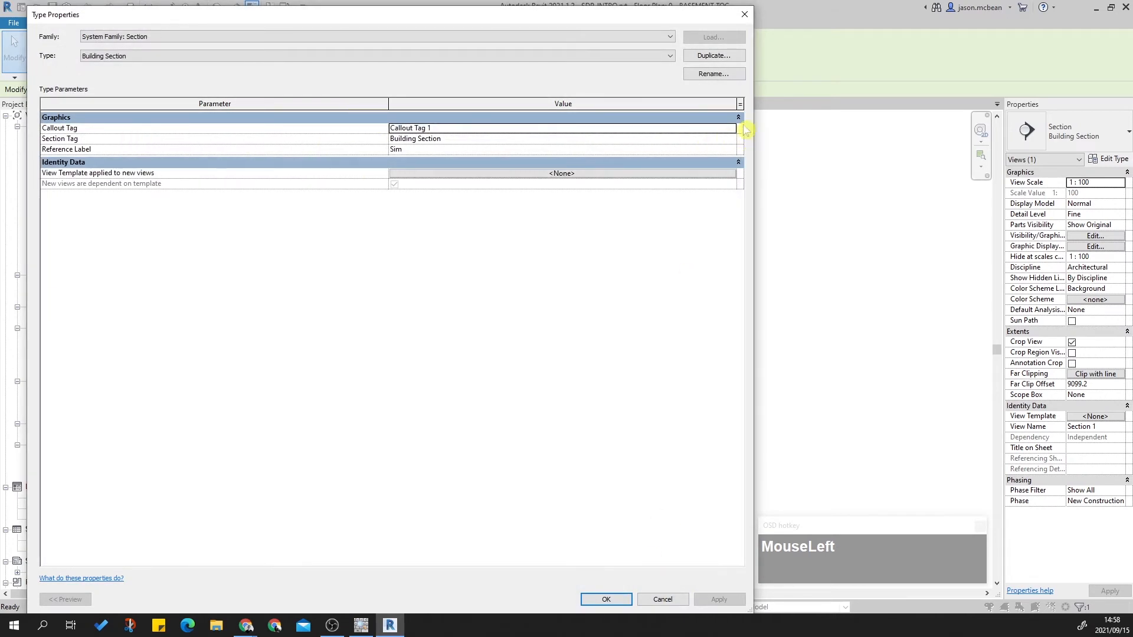
Step: Set the Section Tail of the Building Section tag to Anno_Sec_Head_Filled : Standard and apply the type changes
{"action": "left_click", "coordinate": [732, 140]}
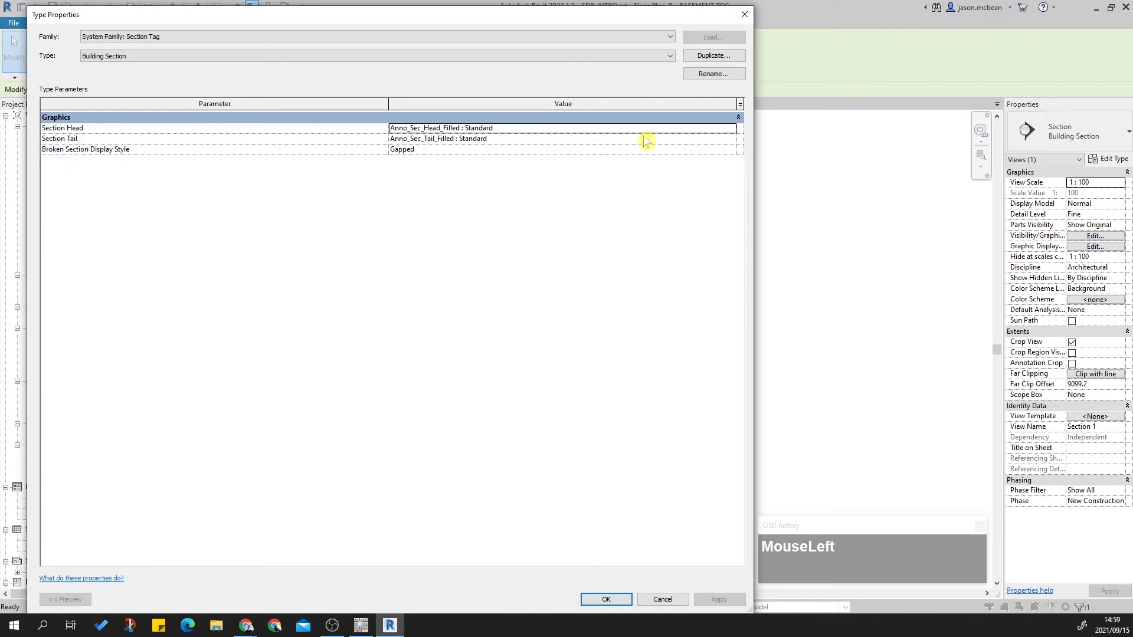
{"action": "left_click", "coordinate": [720, 128]}
{"action": "key", "text": "ctrl+c"}
{"action": "left_click", "coordinate": [560, 138]}
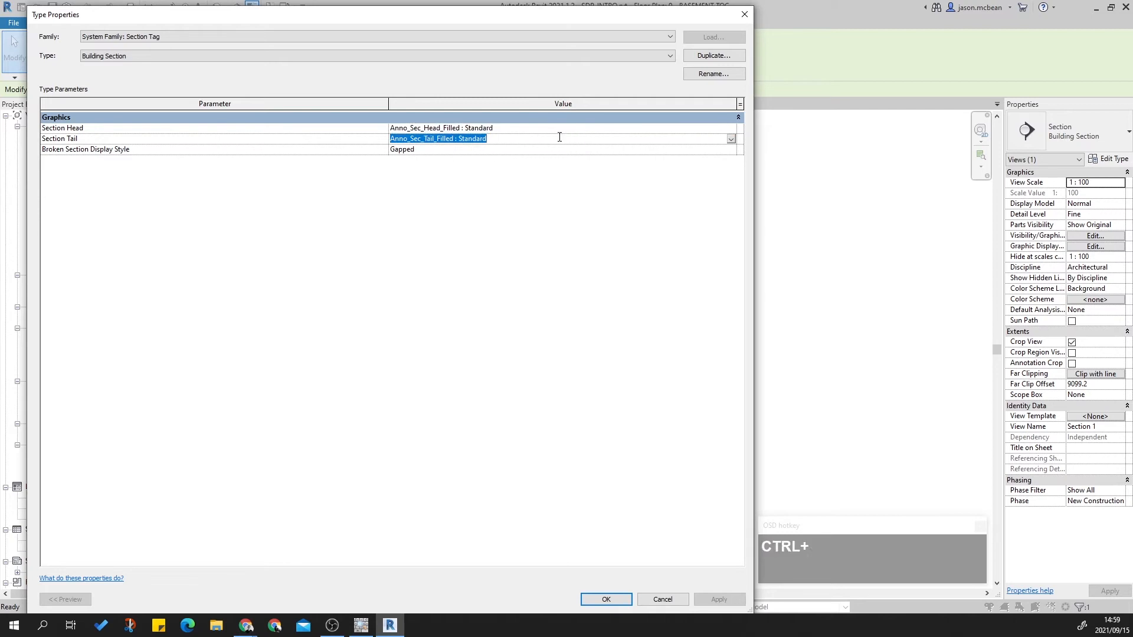
{"action": "key", "text": "ctrl+v"}
{"action": "left_click", "coordinate": [559, 319]}
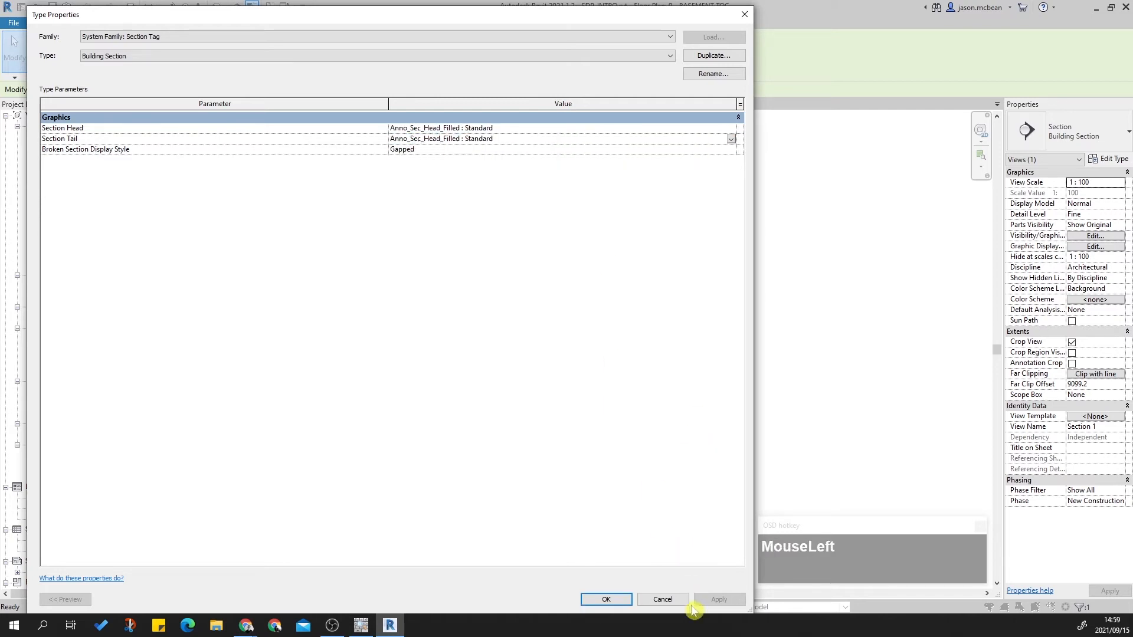
{"action": "left_click", "coordinate": [606, 599]}
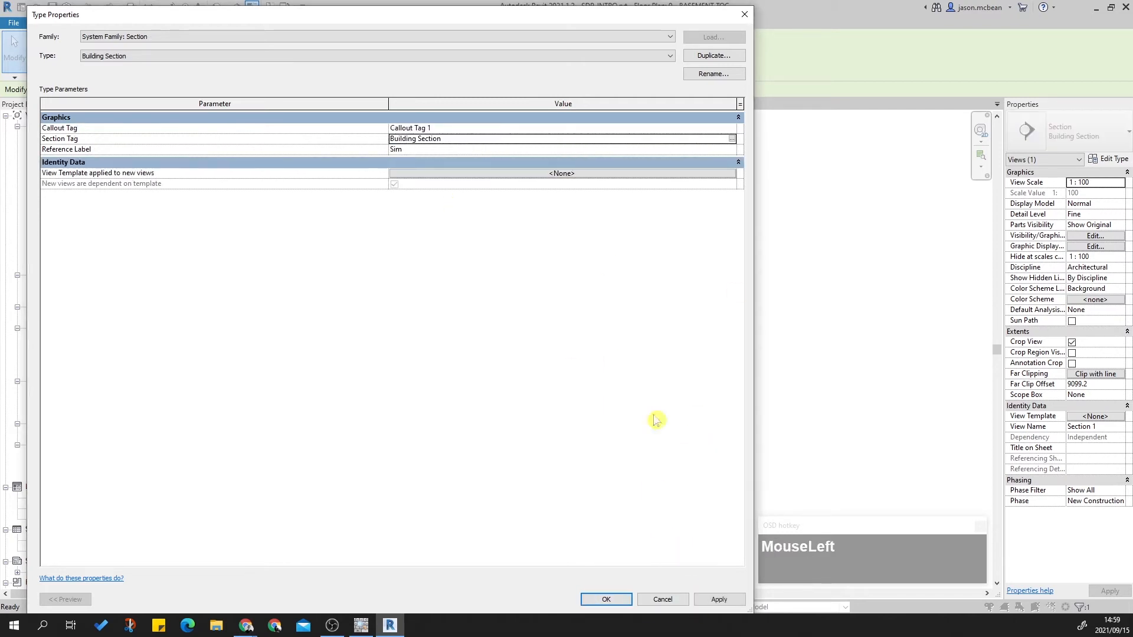
{"action": "left_click", "coordinate": [719, 599]}
{"action": "left_click", "coordinate": [607, 599]}
{"action": "left_click", "coordinate": [576, 273]}
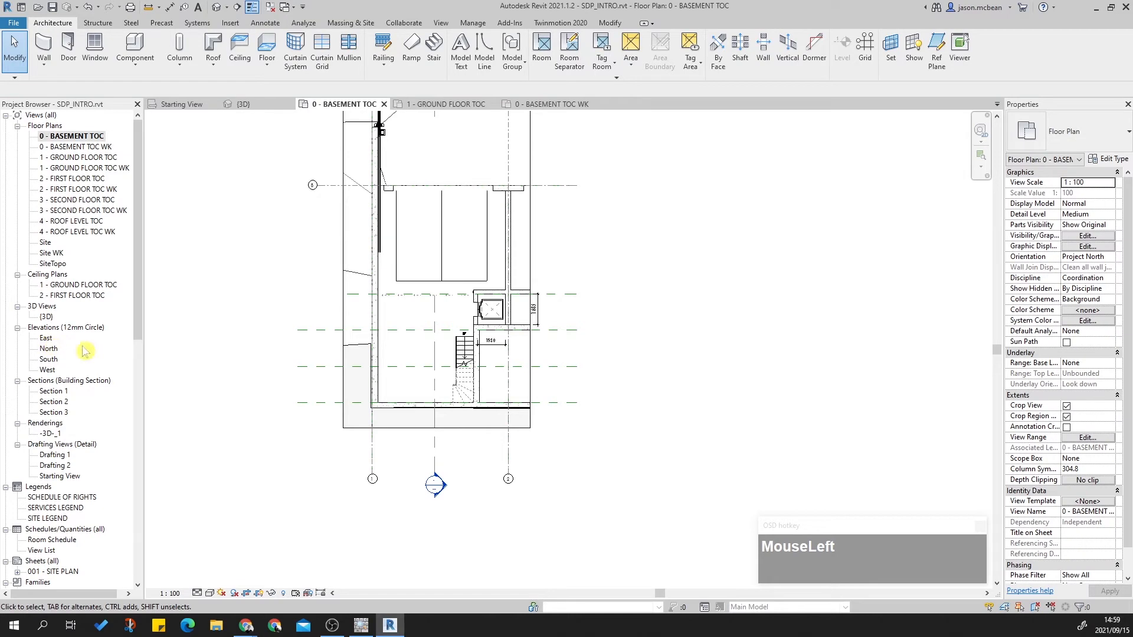
Step: Open the South and West elevation views, and rename the South elevation as South 100
{"action": "double_click", "coordinate": [61, 359]}
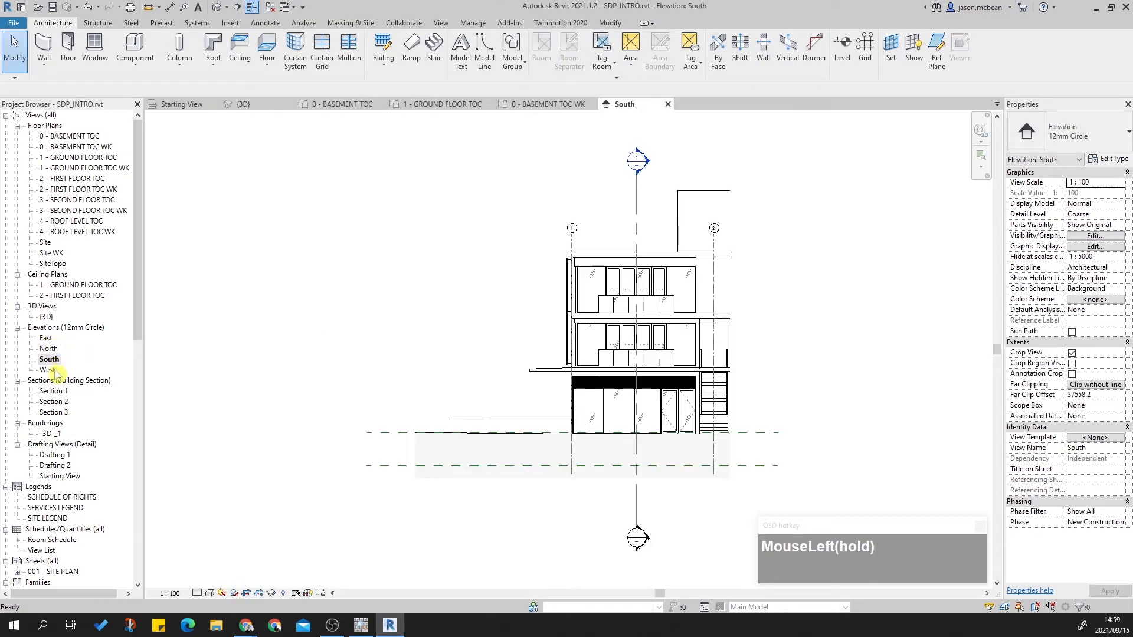
{"action": "double_click", "coordinate": [48, 369]}
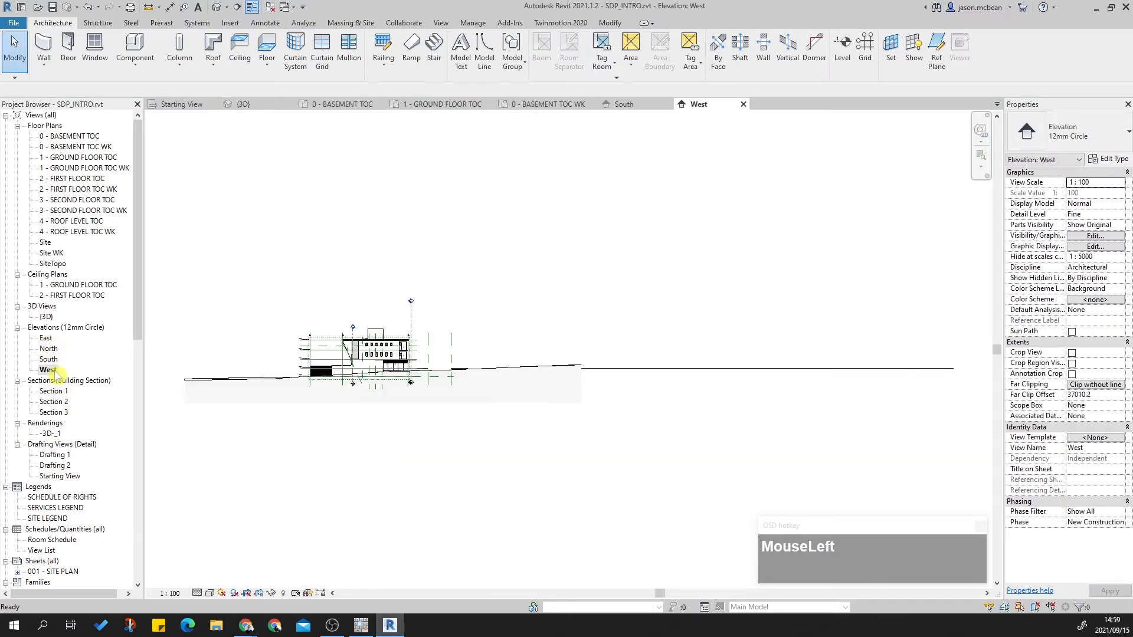
{"action": "scroll", "coordinate": [37, 372], "scroll_direction": "up", "scroll_amount": 1}
{"action": "double_click", "coordinate": [48, 361]}
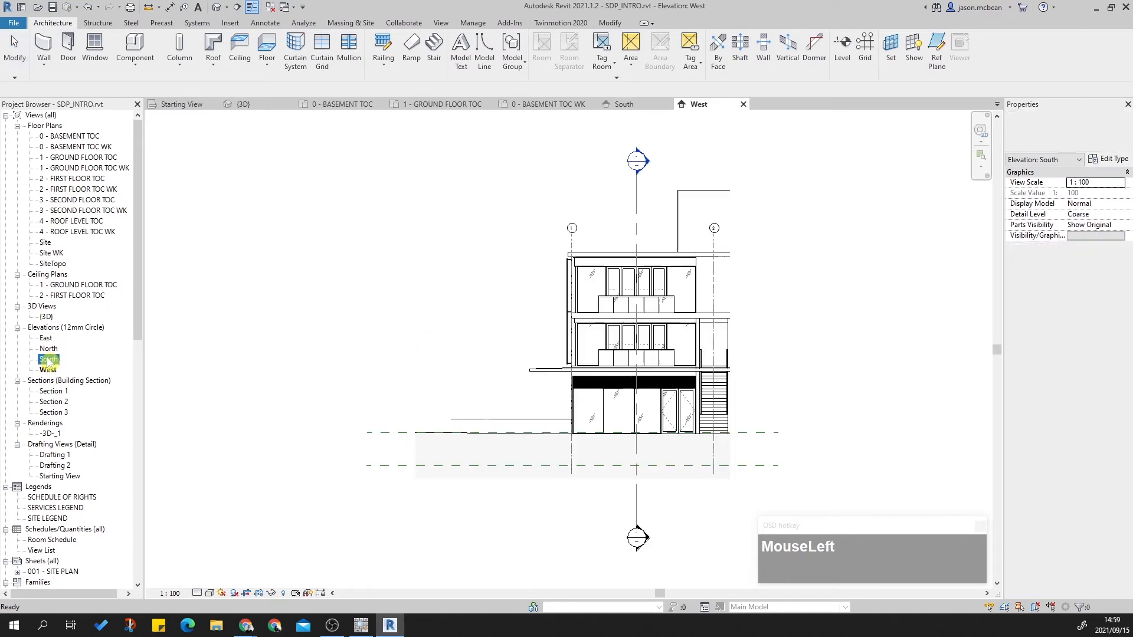
{"action": "right_click", "coordinate": [48, 359]}
{"action": "left_click", "coordinate": [82, 259]}
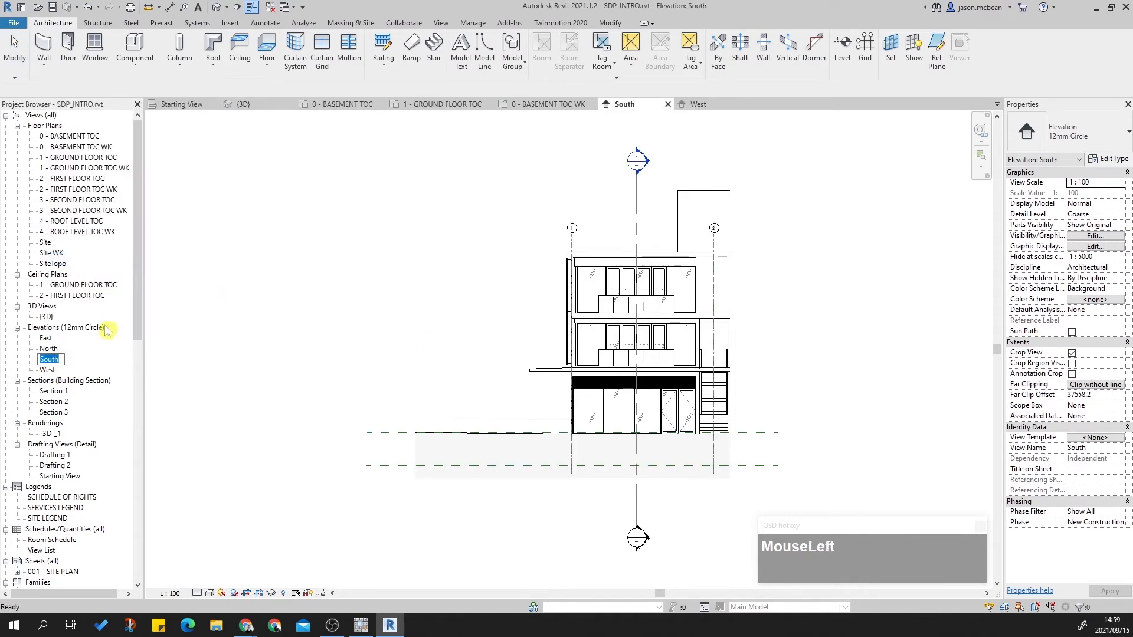
{"action": "type", "text": "100"}
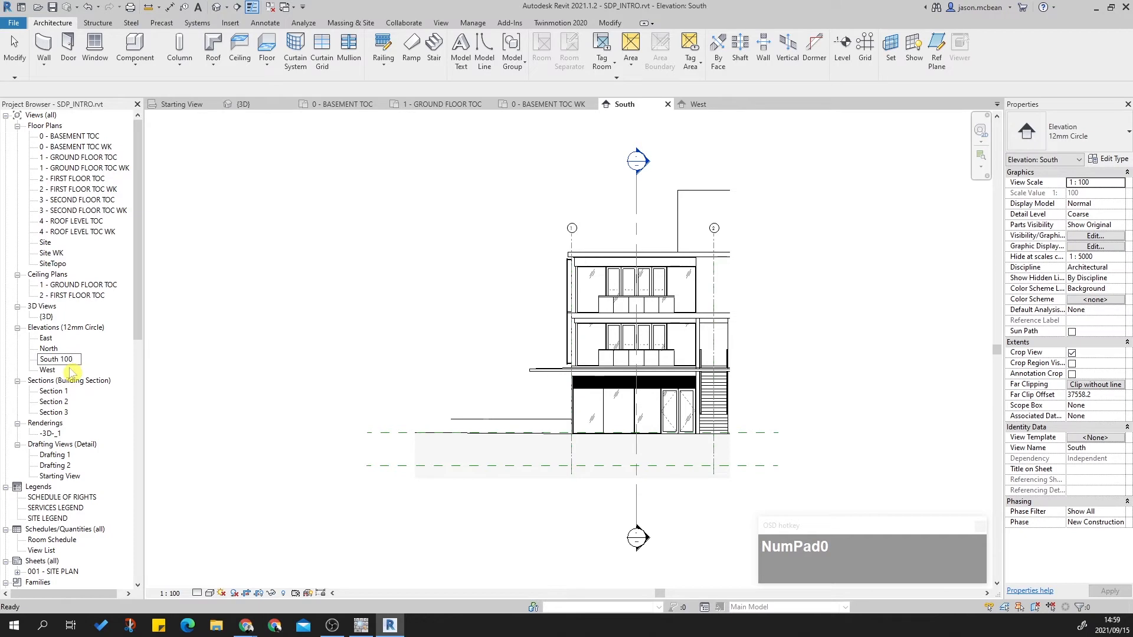
{"action": "left_click", "coordinate": [257, 357]}
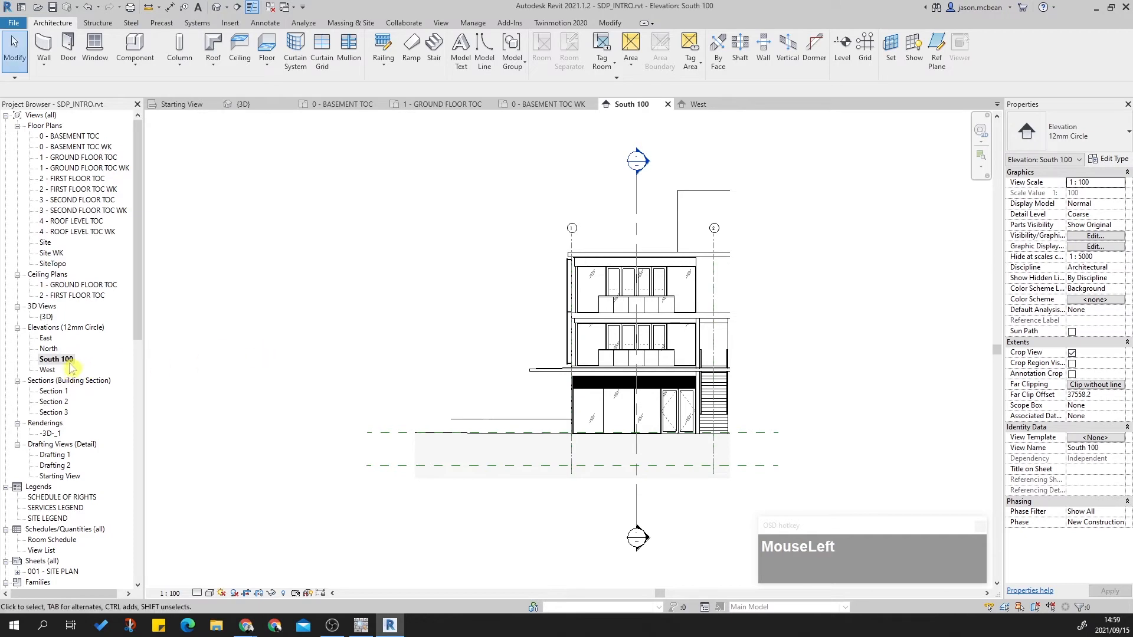
Step: Rename the West elevation view as West 100
{"action": "right_click", "coordinate": [47, 370]}
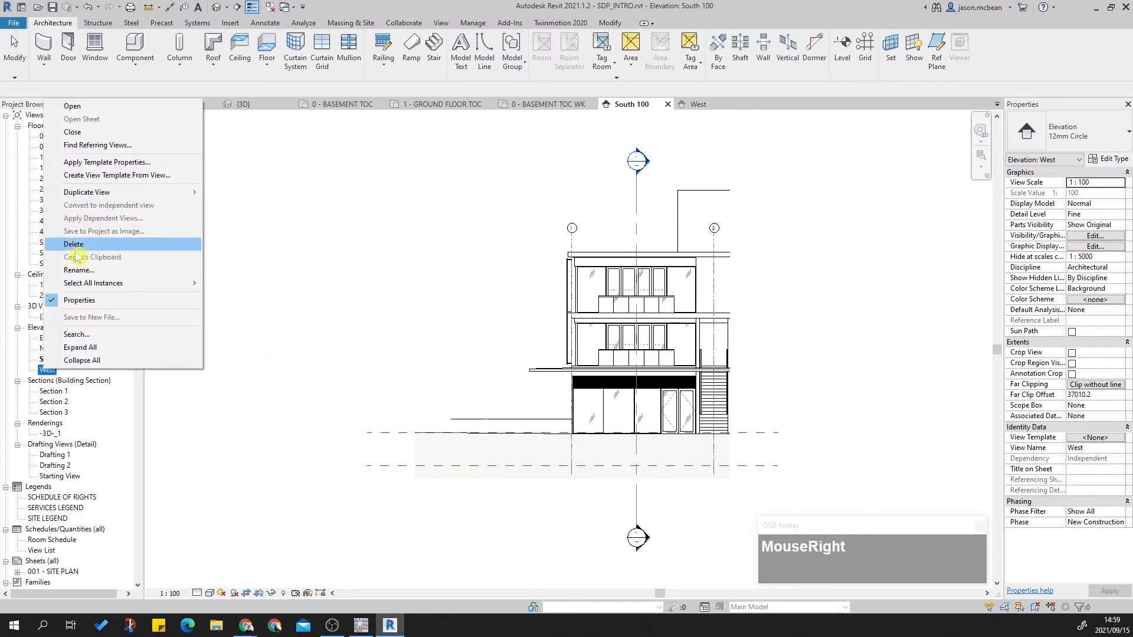
{"action": "left_click", "coordinate": [77, 270]}
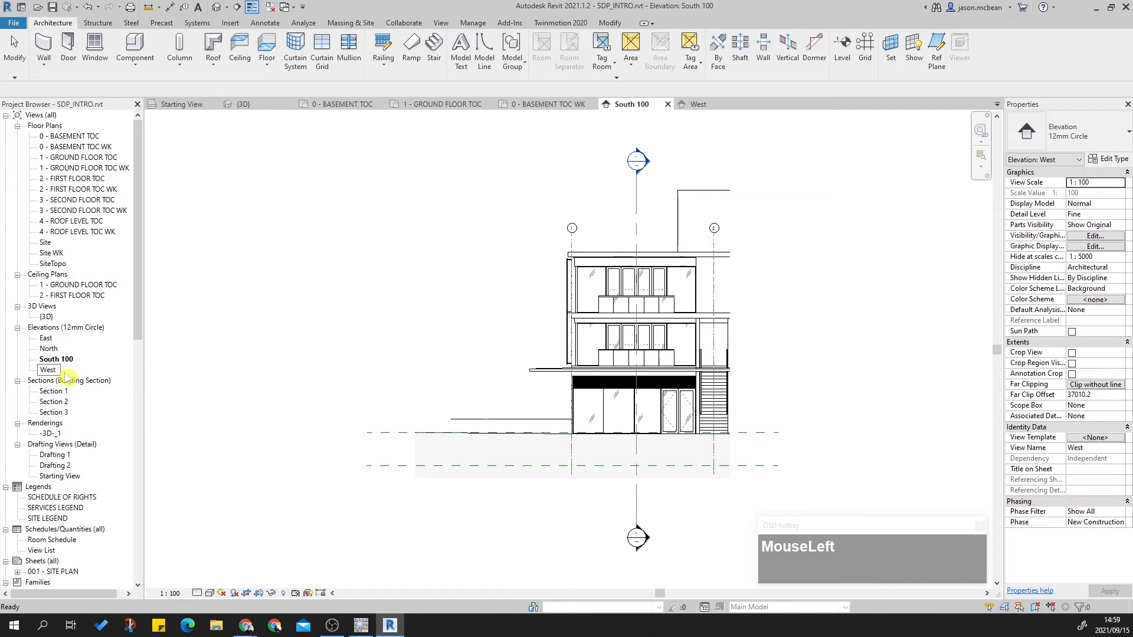
{"action": "type", "text": "100"}
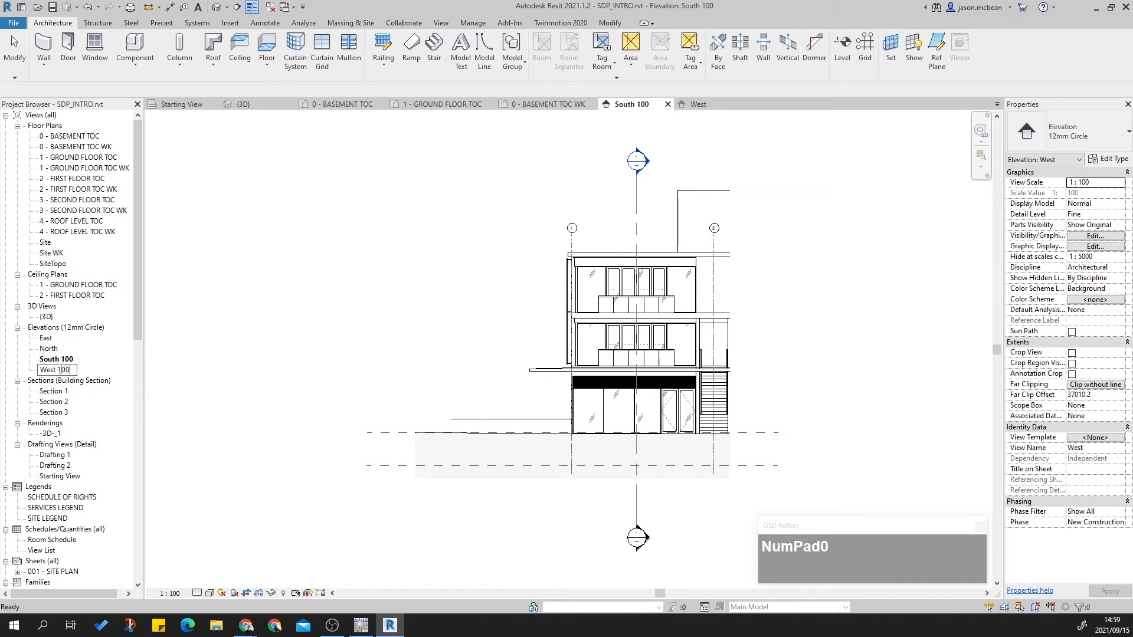
{"action": "left_click", "coordinate": [277, 367]}
{"action": "middle_click", "coordinate": [385, 301]}
Step: Duplicate the South 100 elevation with detailing and rename the copy as South 200
{"action": "left_click", "coordinate": [49, 348]}
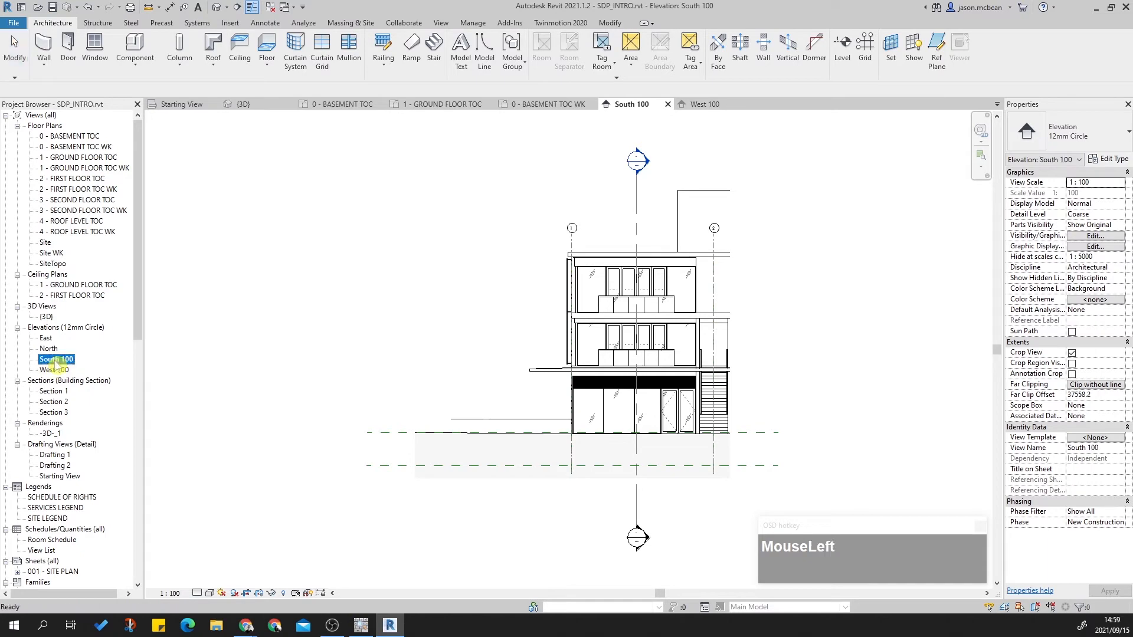
{"action": "double_click", "coordinate": [56, 368]}
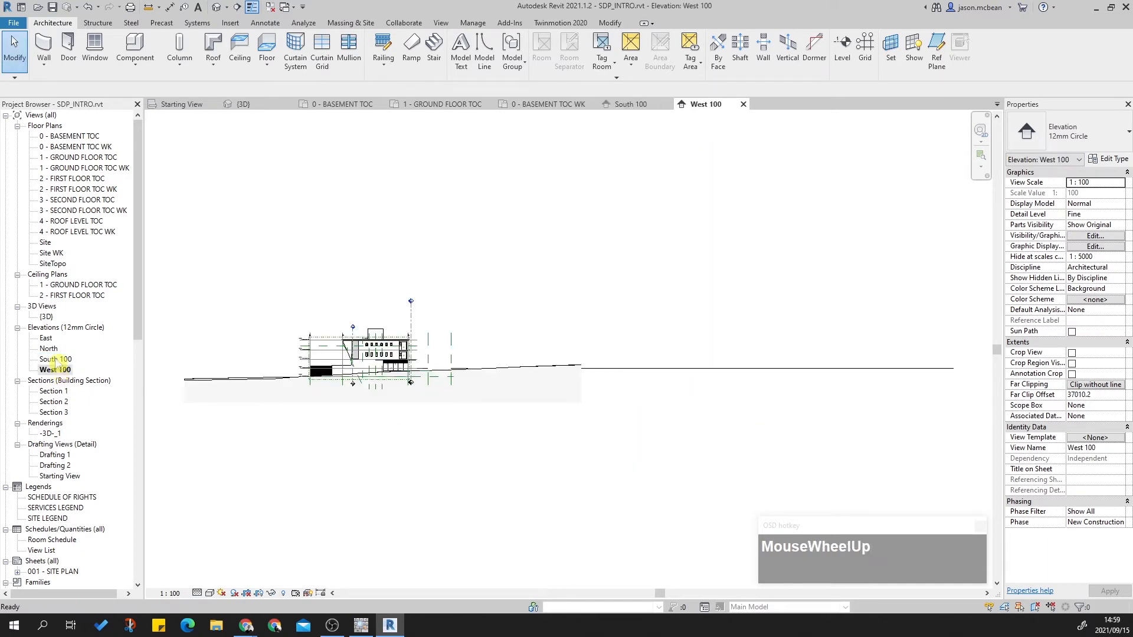
{"action": "right_click", "coordinate": [57, 363]}
{"action": "left_click", "coordinate": [152, 182]}
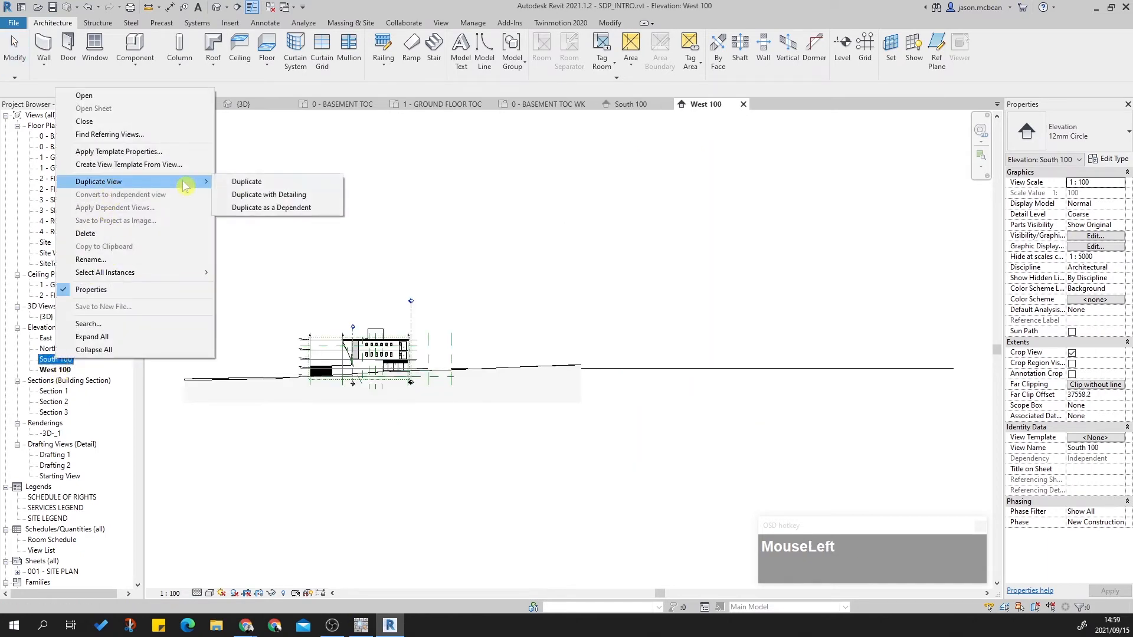
{"action": "left_click", "coordinate": [255, 195]}
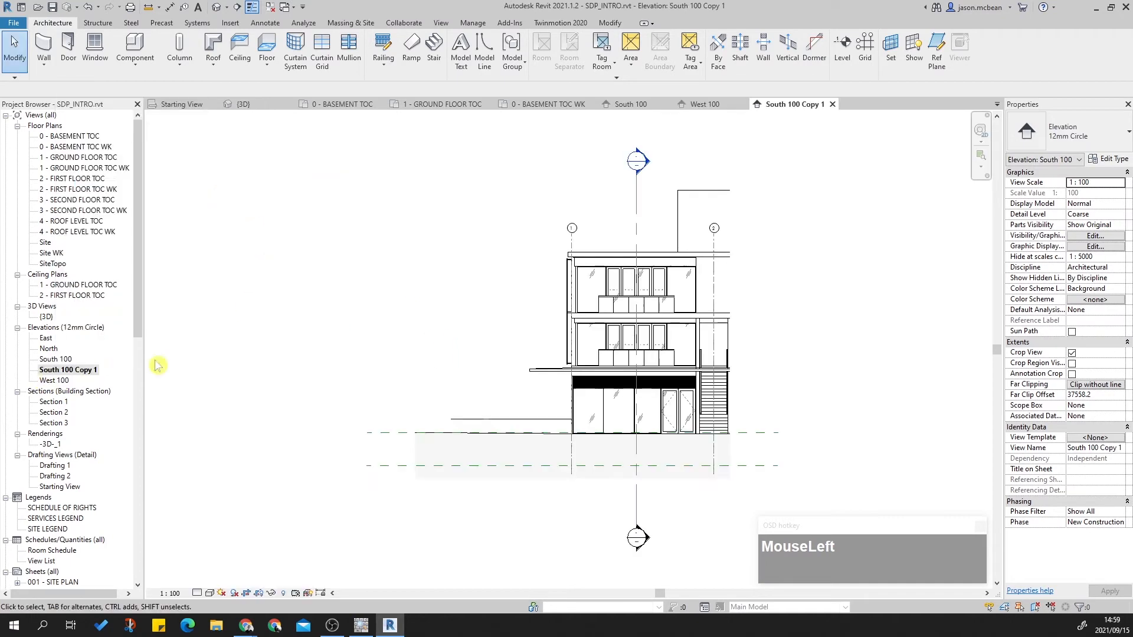
{"action": "right_click", "coordinate": [73, 372]}
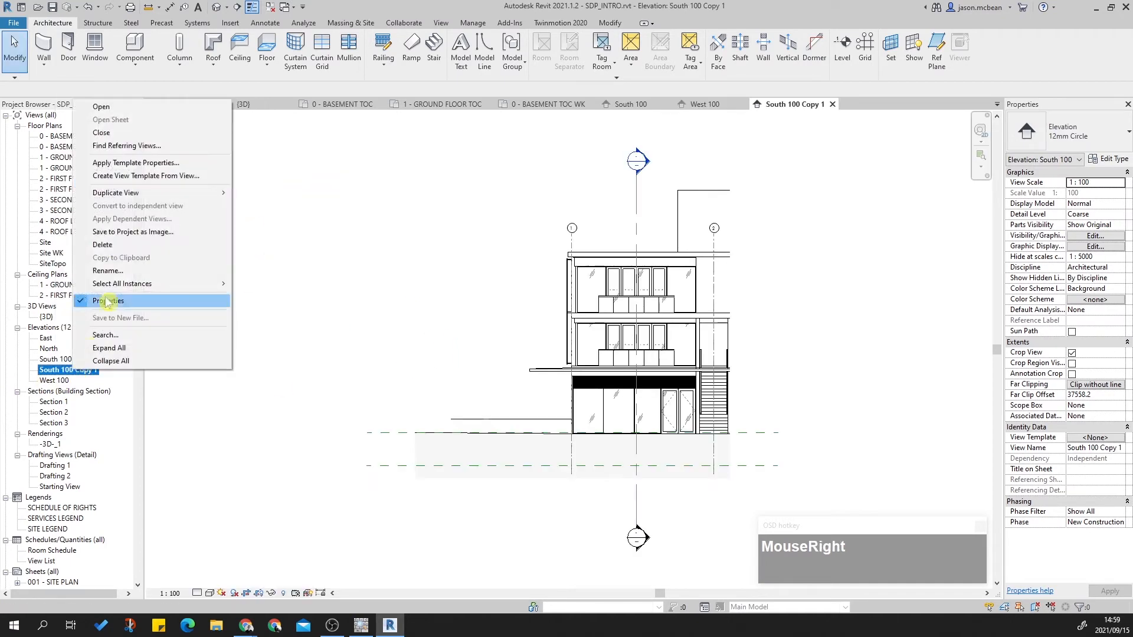
{"action": "left_click", "coordinate": [115, 272]}
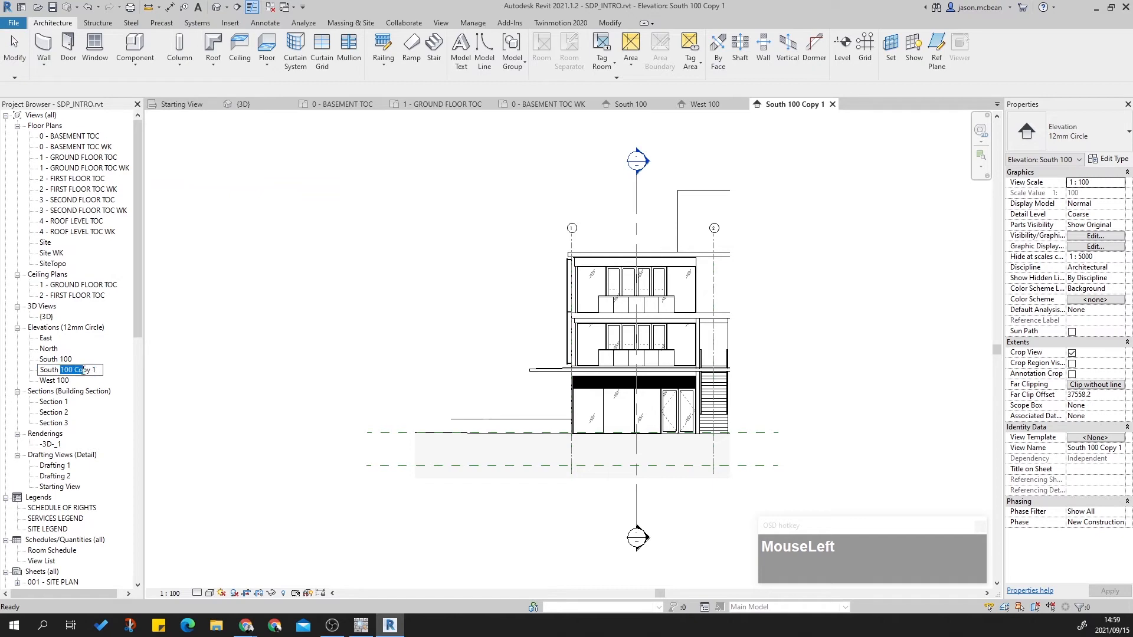
{"action": "type", "text": "200"}
{"action": "key", "text": "Return"}
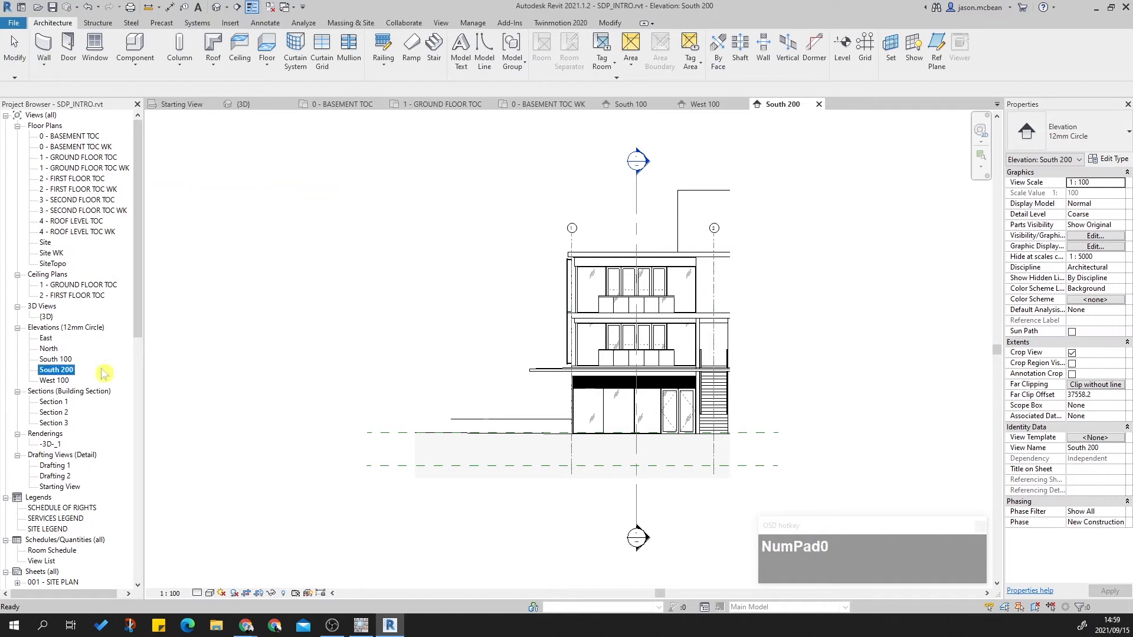
Step: Duplicate the West 100 elevation with detailing and rename the copy as West 200
{"action": "right_click", "coordinate": [67, 380]}
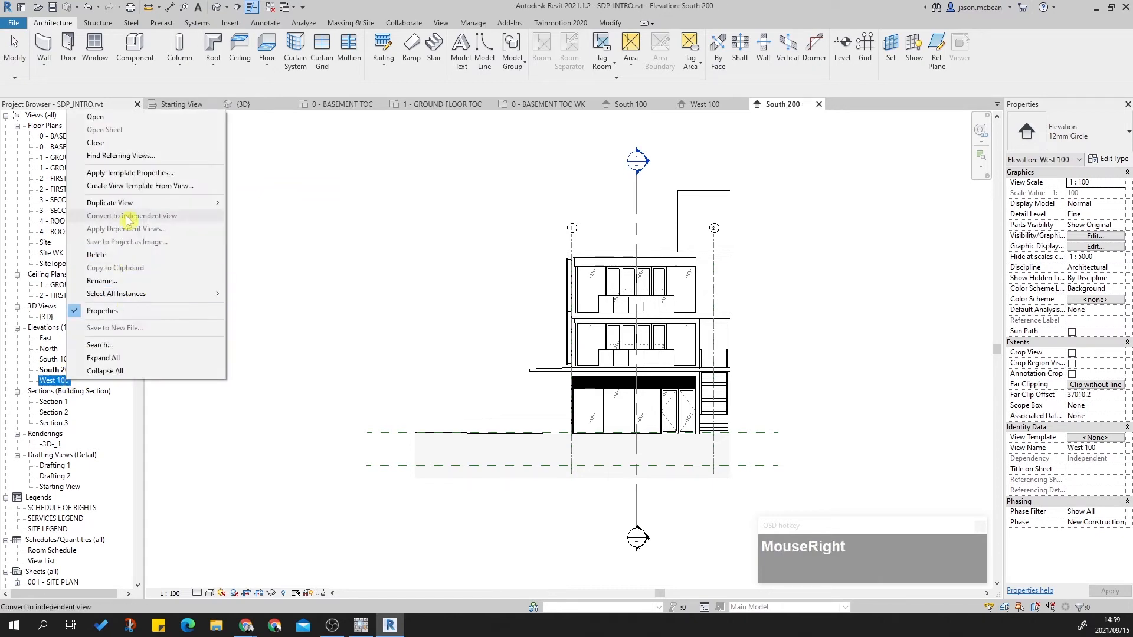
{"action": "left_click", "coordinate": [127, 208]}
{"action": "left_click", "coordinate": [278, 215]}
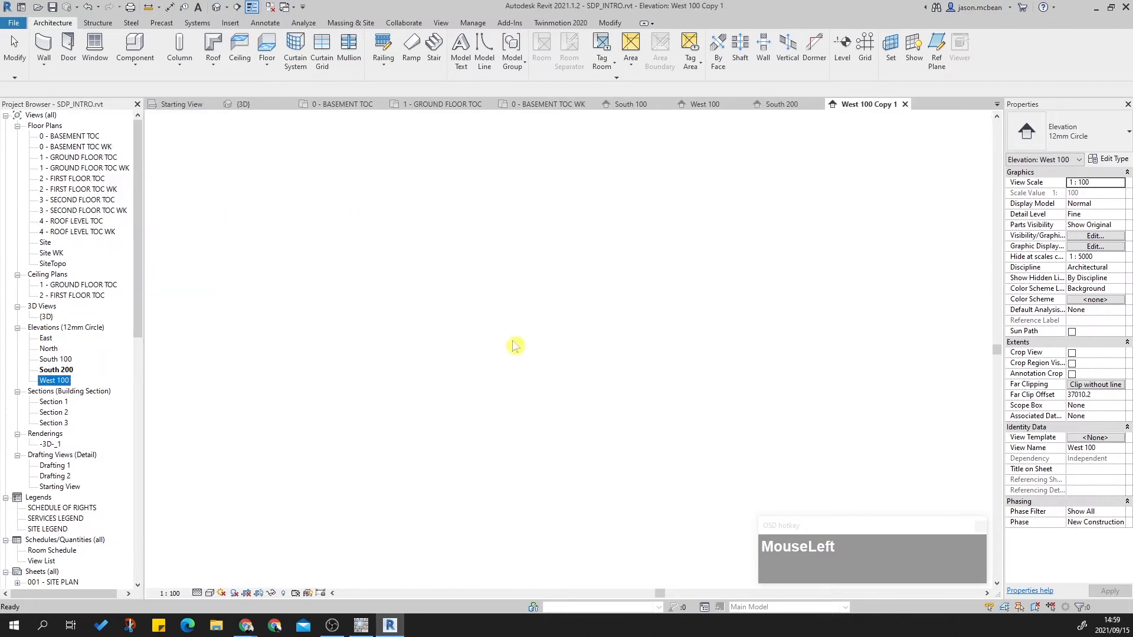
{"action": "right_click", "coordinate": [54, 393]}
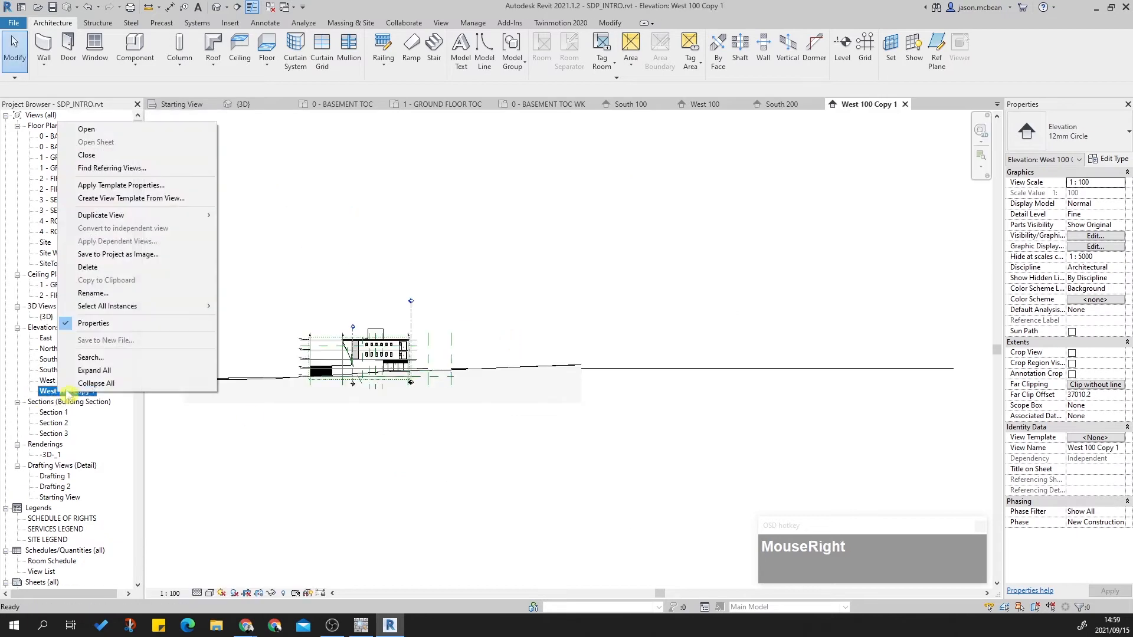
{"action": "left_click", "coordinate": [127, 293]}
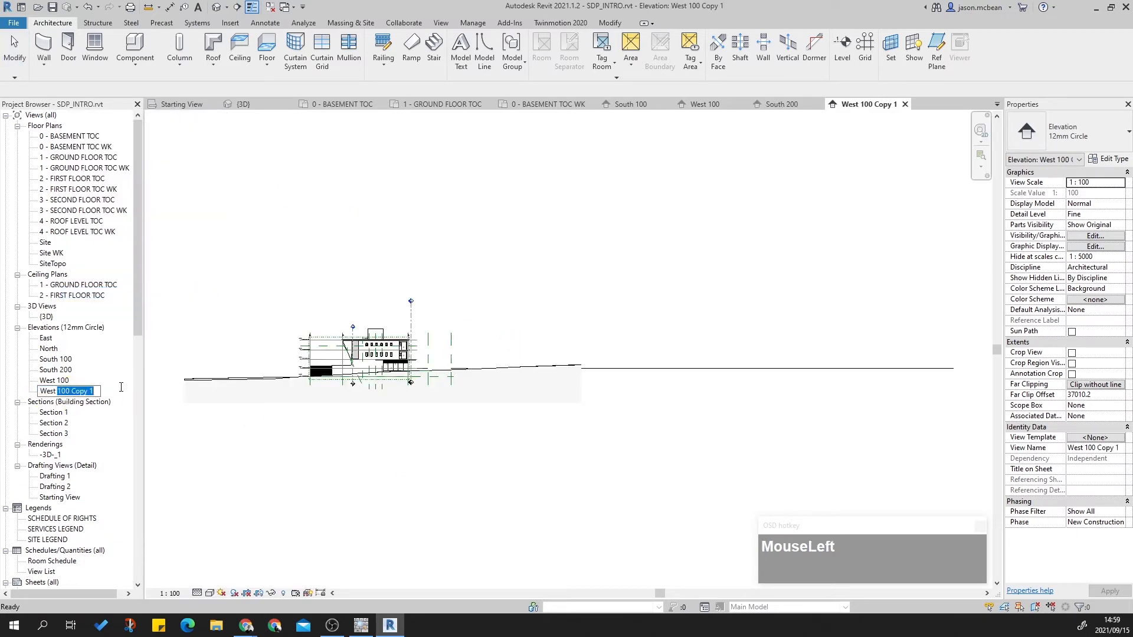
{"action": "type", "text": "West 200"}
{"action": "key", "text": "Return"}
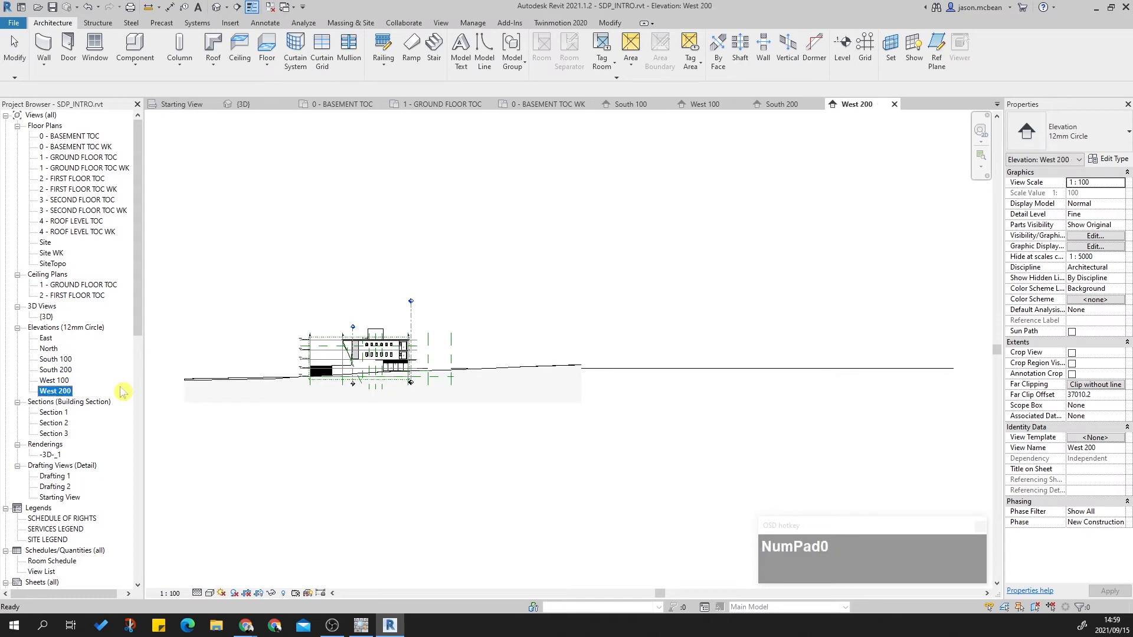
Step: Set the view scale of the West 200 elevation to 1 : 200
{"action": "scroll", "coordinate": [157, 460], "scroll_direction": "up", "scroll_amount": 2}
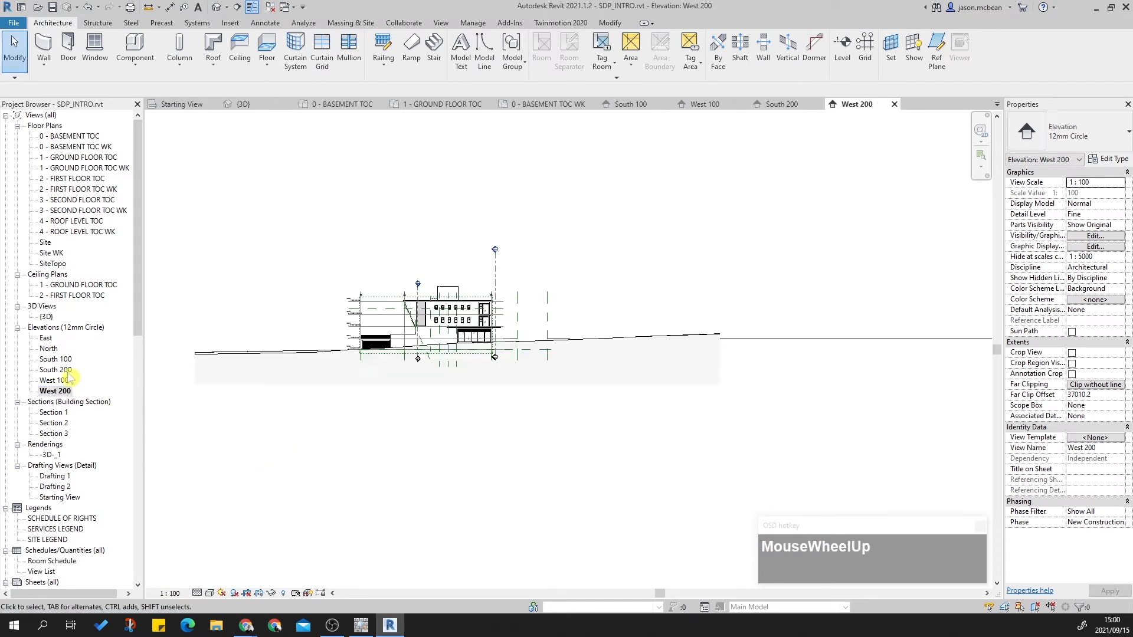
{"action": "left_click", "coordinate": [64, 369]}
{"action": "left_click", "coordinate": [56, 391], "text": "ctrl"}
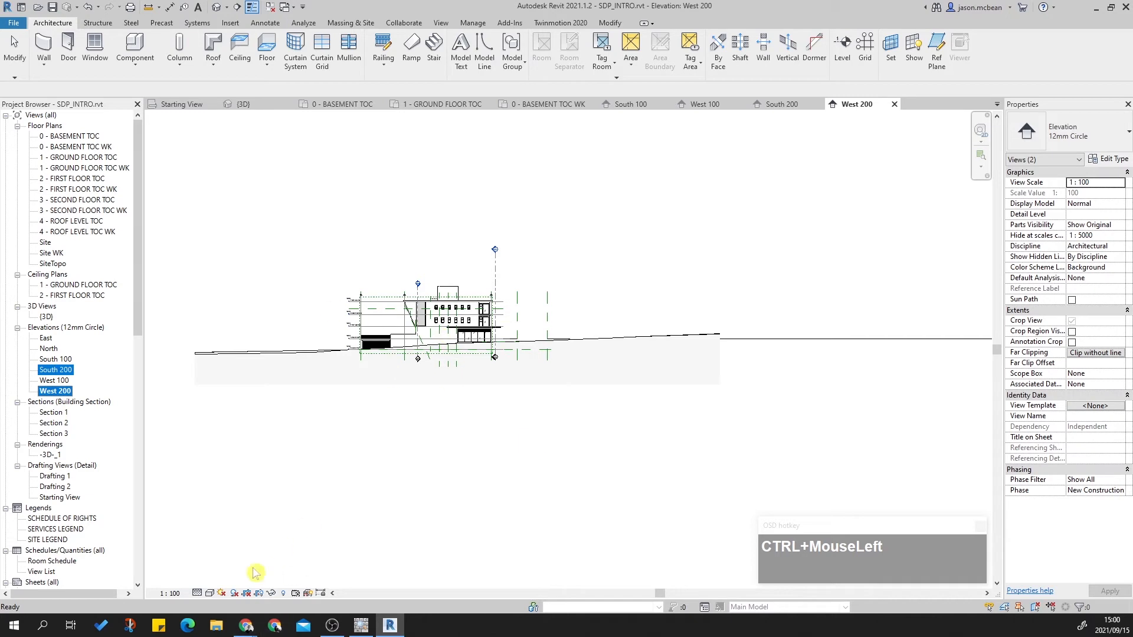
{"action": "left_click", "coordinate": [175, 593]}
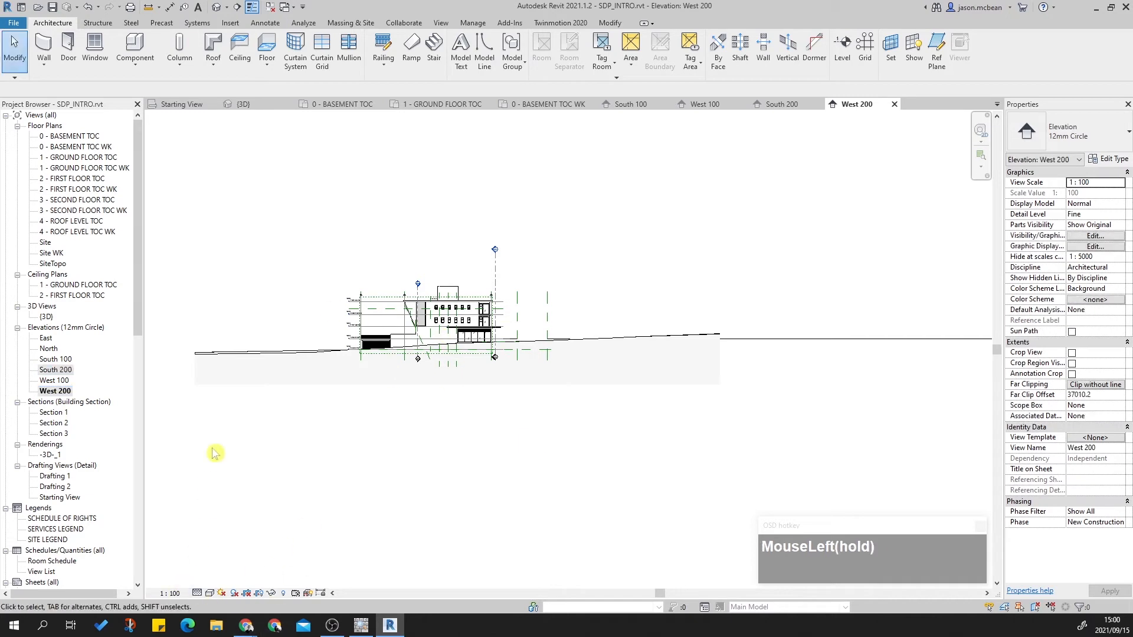
{"action": "left_click", "coordinate": [170, 592]}
{"action": "left_click", "coordinate": [203, 528]}
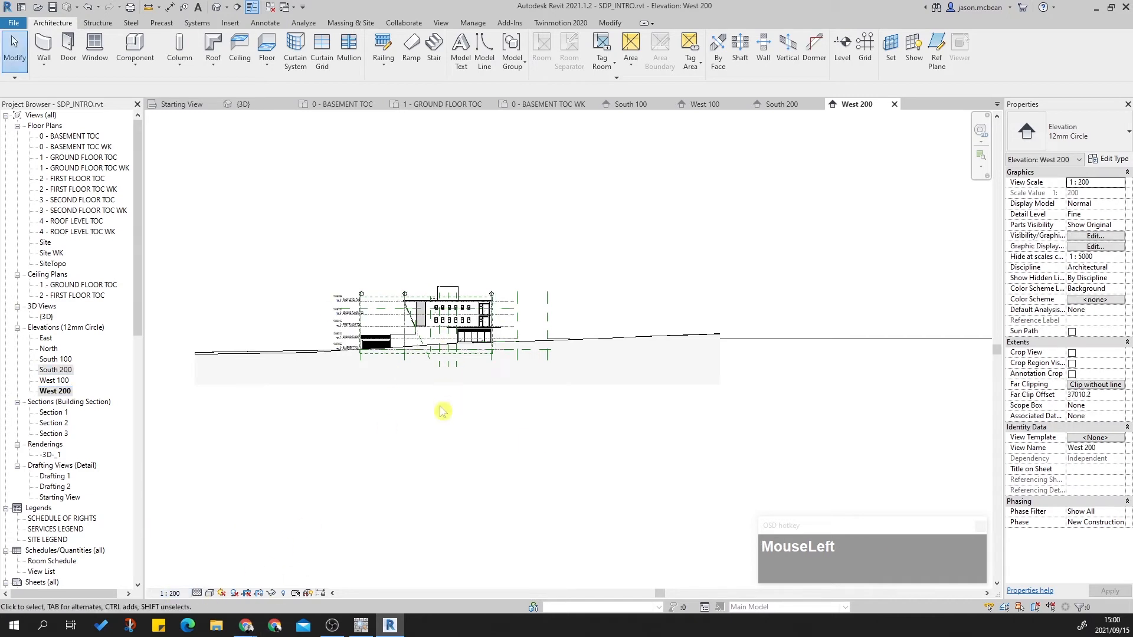
Step: Examine the level labels, grid bubbles and facade in the West 200 elevation at the new scale
{"action": "scroll", "coordinate": [283, 286], "scroll_direction": "up", "scroll_amount": 6}
{"action": "middle_click_drag", "start_coordinate": [293, 328], "coordinate": [270, 344]}
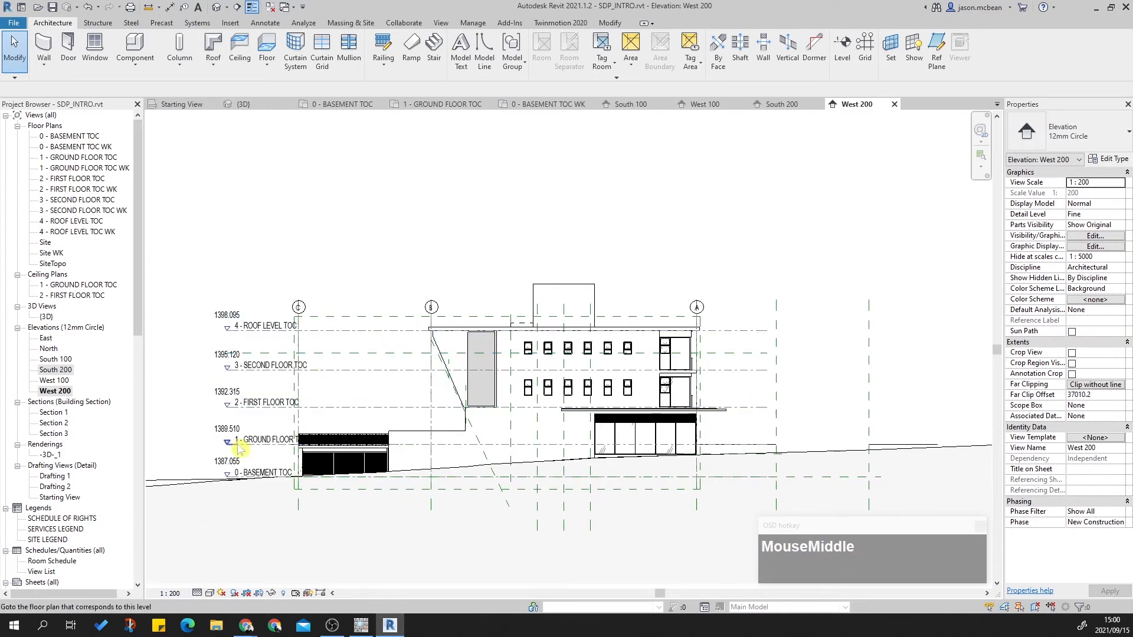
{"action": "middle_click_drag", "start_coordinate": [334, 351], "coordinate": [348, 411]}
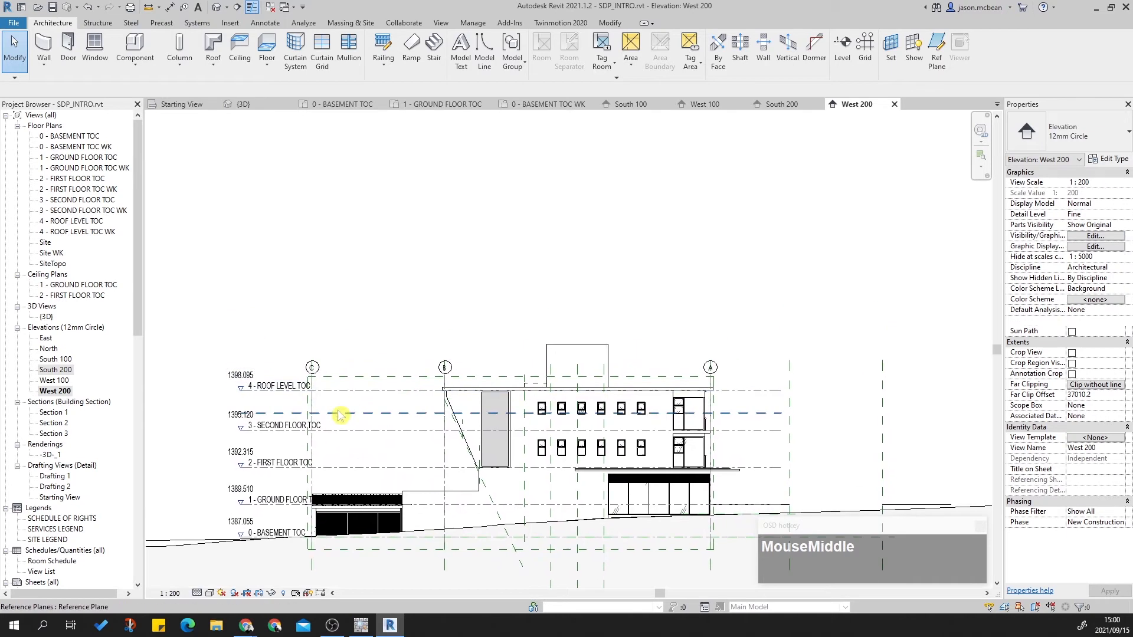
{"action": "middle_click_drag", "start_coordinate": [500, 429], "coordinate": [510, 371]}
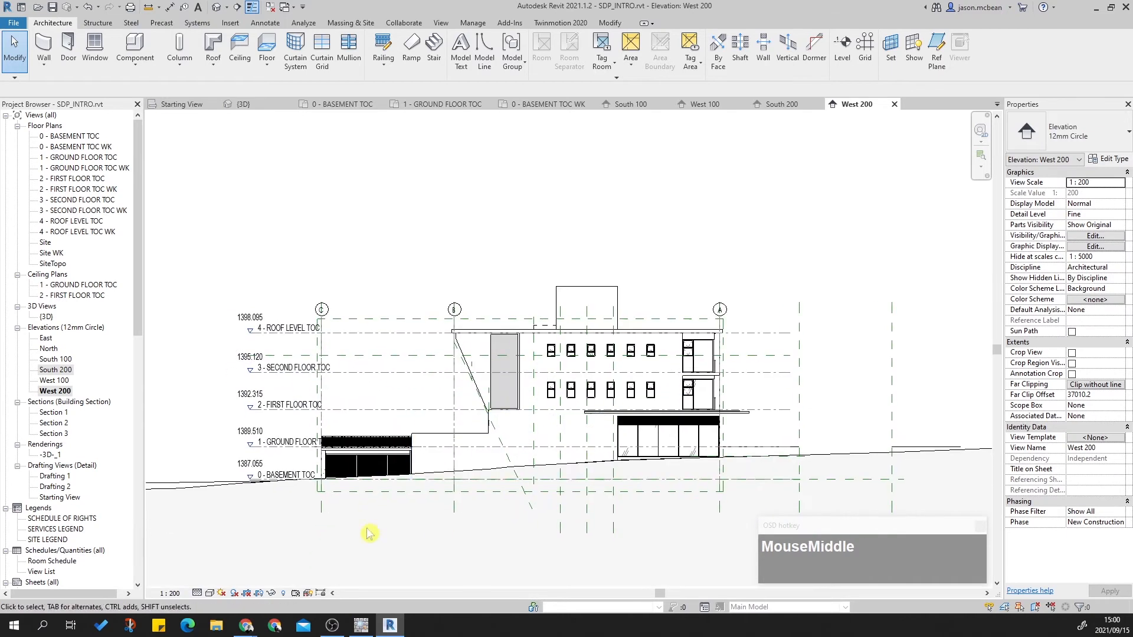
{"action": "scroll", "coordinate": [584, 516], "scroll_direction": "down", "scroll_amount": 3}
{"action": "middle_click", "coordinate": [457, 331]}
{"action": "middle_click", "coordinate": [454, 329]}
{"action": "scroll", "coordinate": [311, 346], "scroll_direction": "up", "scroll_amount": 8}
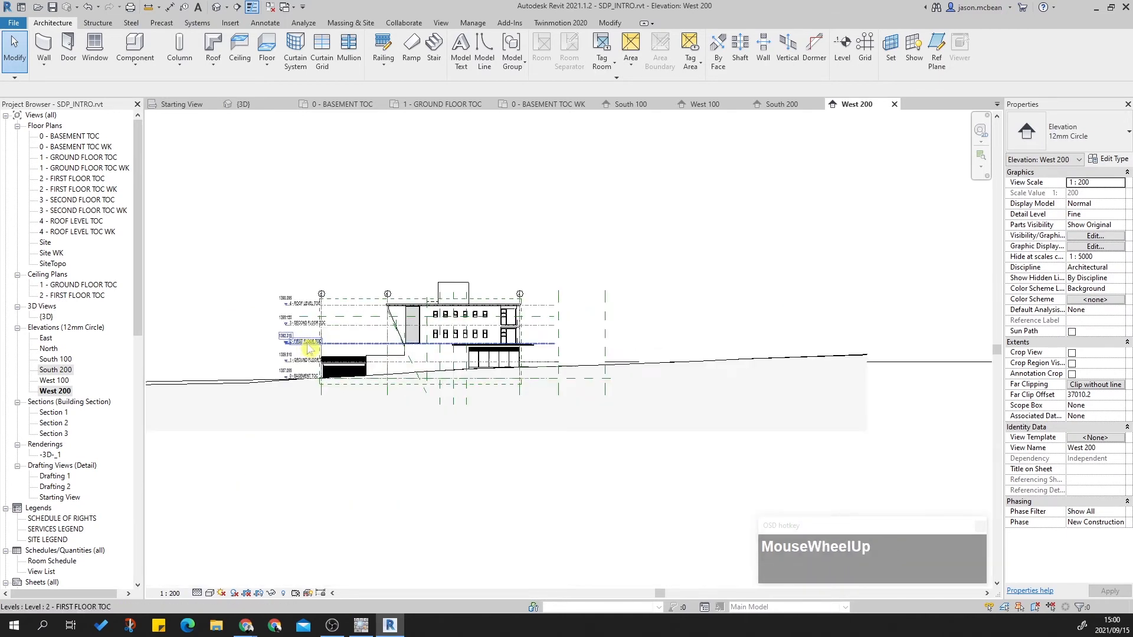
{"action": "middle_click_drag", "start_coordinate": [448, 466], "coordinate": [435, 455]}
{"action": "scroll", "coordinate": [288, 374], "scroll_direction": "up", "scroll_amount": 3}
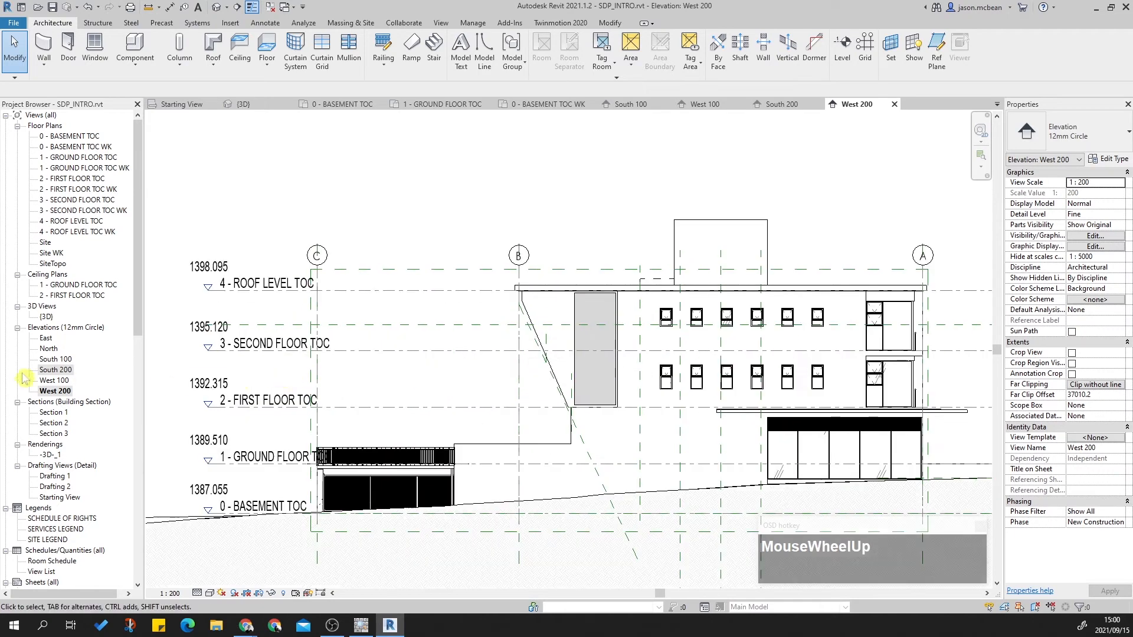
Step: Compare the South 200 and South 100 elevations, and return to the West 200 elevation
{"action": "left_click", "coordinate": [50, 371]}
{"action": "double_click", "coordinate": [50, 370]}
{"action": "mouse_move", "coordinate": [692, 371]}
{"action": "middle_mouse_down"}
{"action": "mouse_move", "coordinate": [538, 435]}
{"action": "mouse_move", "coordinate": [533, 369]}
{"action": "mouse_move", "coordinate": [503, 335]}
{"action": "middle_mouse_up"}
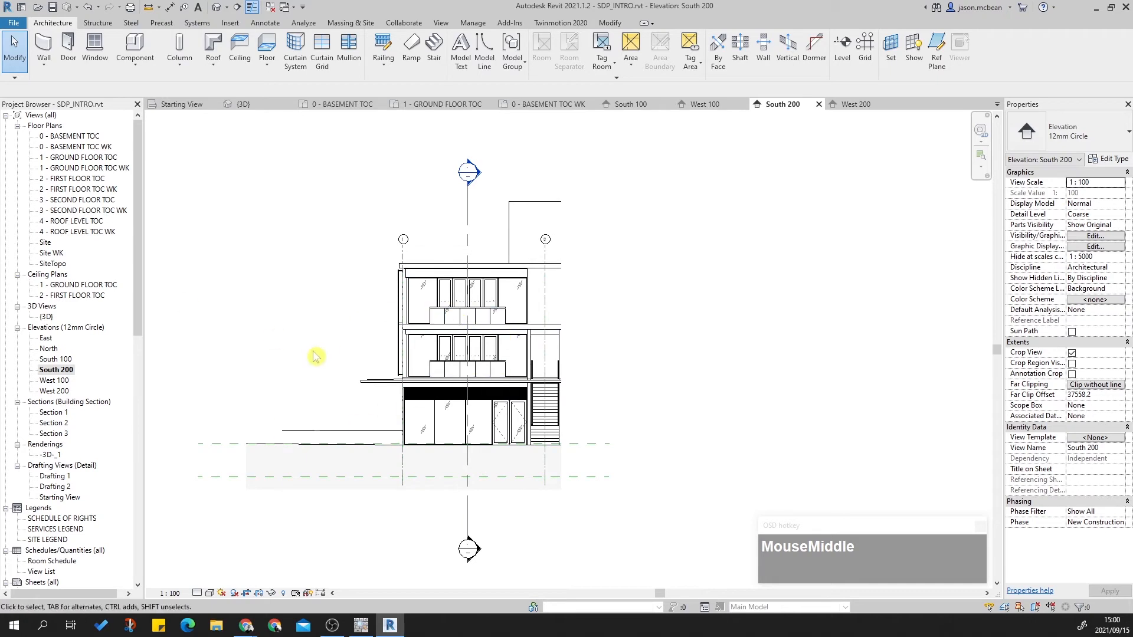
{"action": "double_click", "coordinate": [62, 360]}
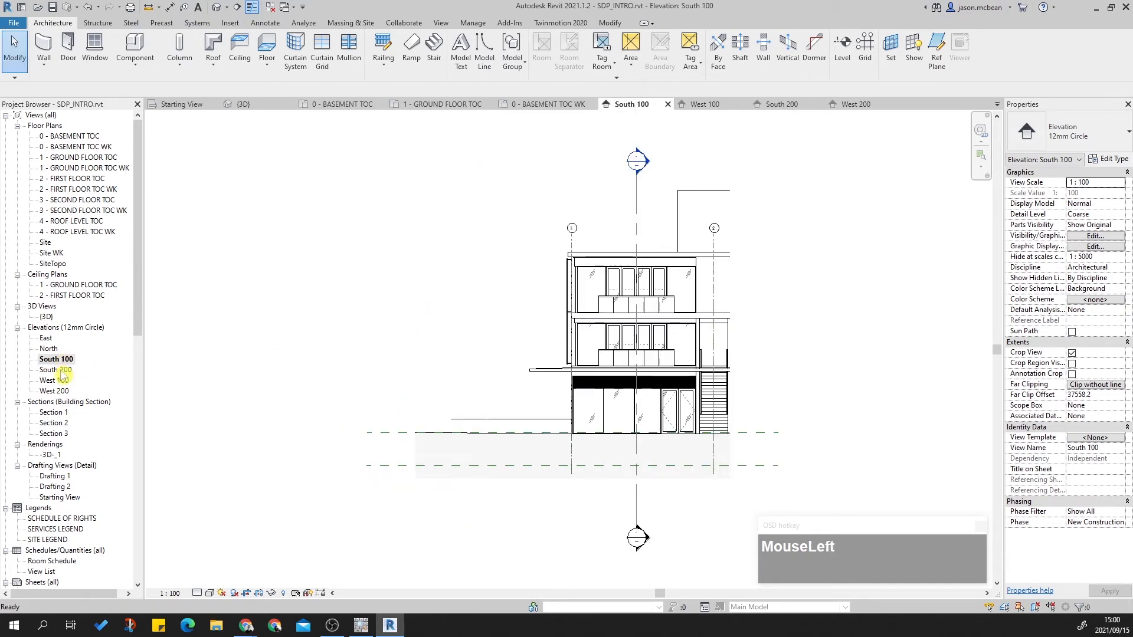
{"action": "double_click", "coordinate": [55, 391]}
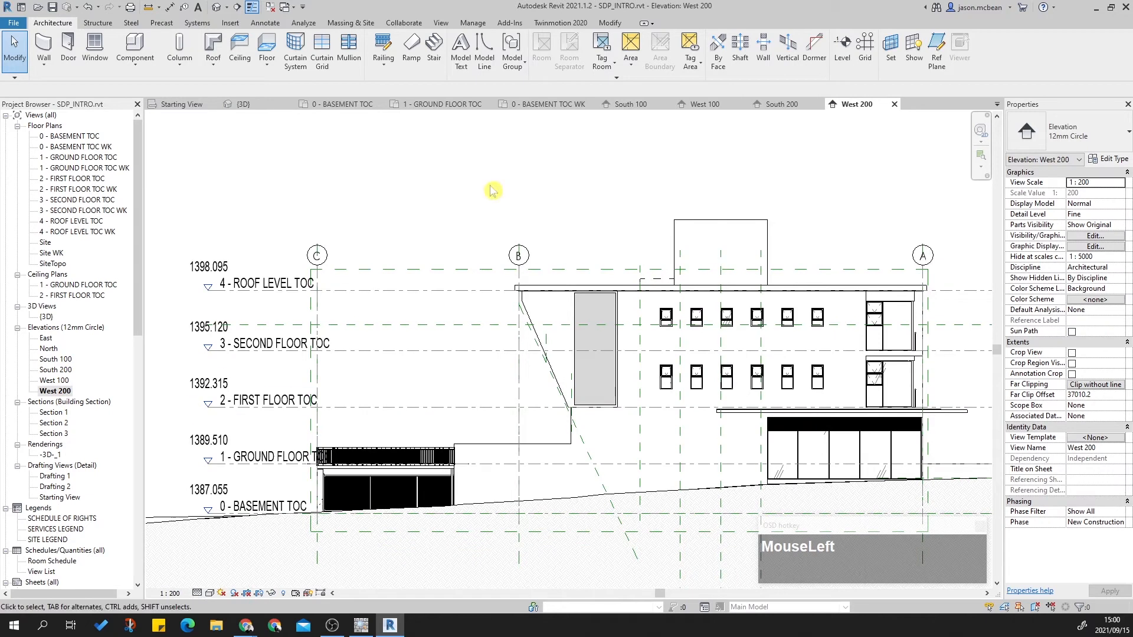
{"action": "scroll", "coordinate": [322, 277], "scroll_direction": "down", "scroll_amount": 2}
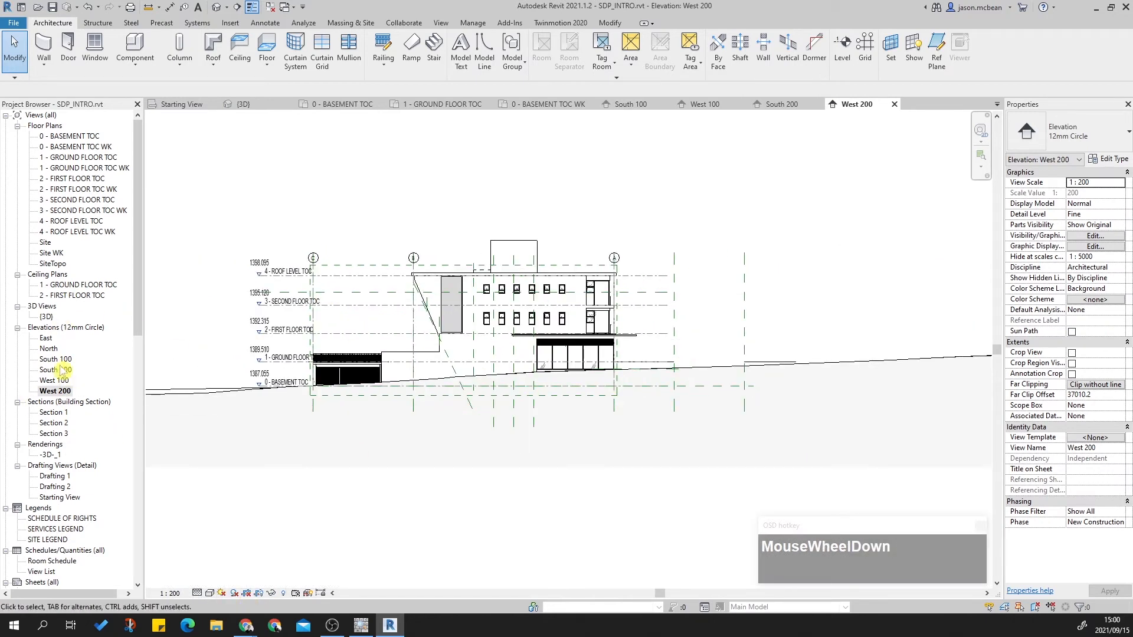
Step: Turn on cropping and show the crop region in the West 200 elevation
{"action": "left_click", "coordinate": [246, 594]}
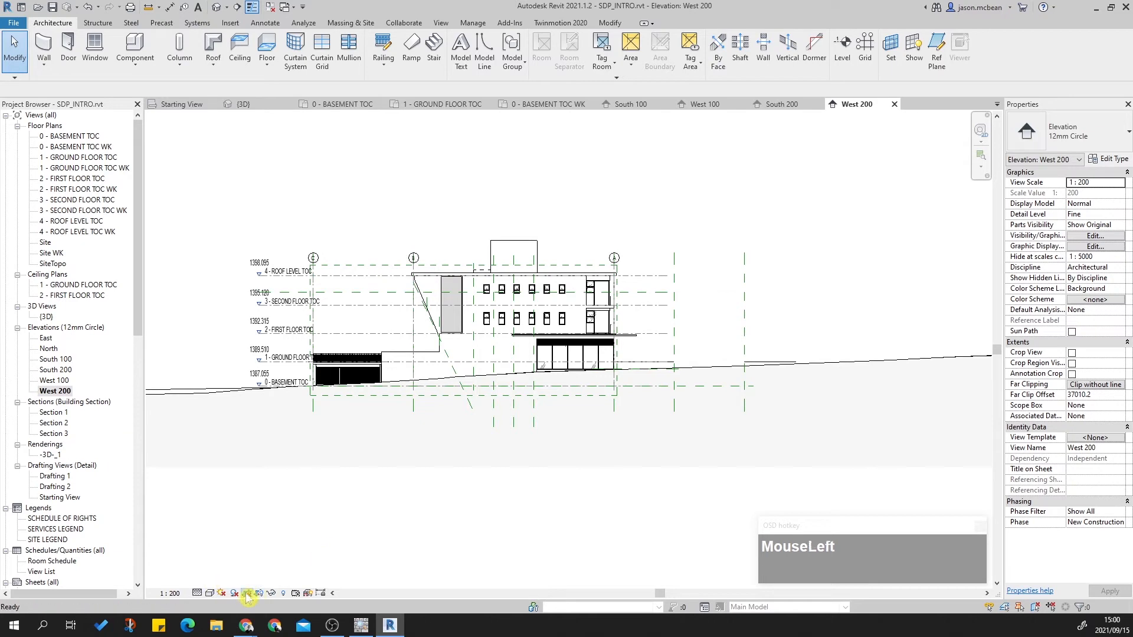
{"action": "left_click", "coordinate": [260, 594]}
{"action": "scroll", "coordinate": [412, 442], "scroll_direction": "down", "scroll_amount": 2}
Step: Open the West 200 crop region for sketch editing and delete its existing boundary lines
{"action": "left_click", "coordinate": [407, 464]}
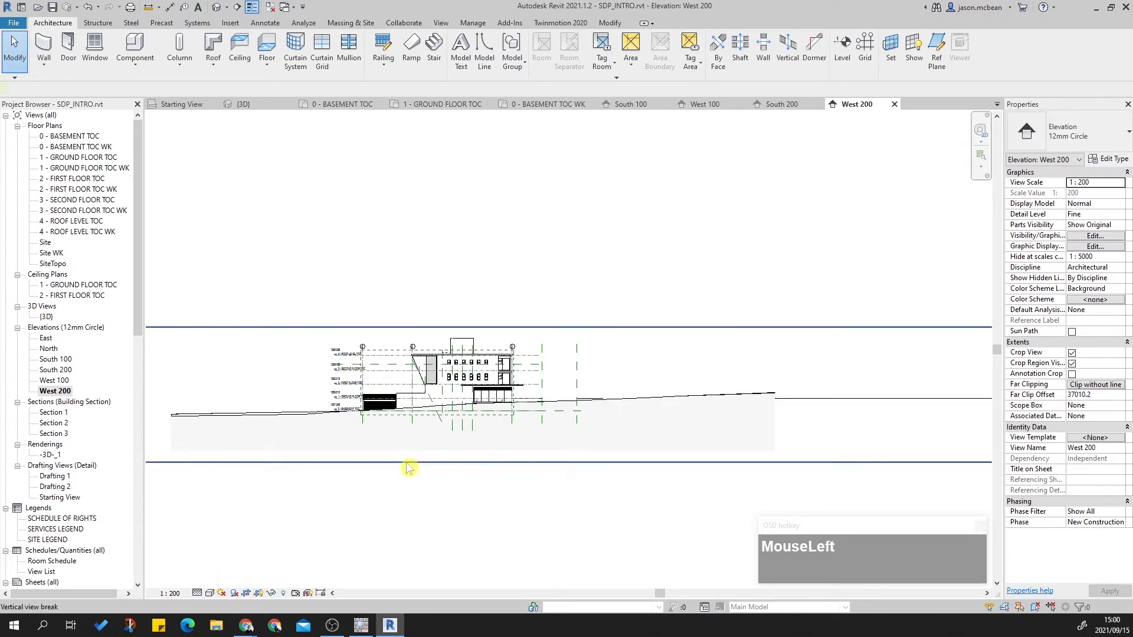
{"action": "scroll", "coordinate": [407, 461], "scroll_direction": "down", "scroll_amount": 2}
{"action": "scroll", "coordinate": [422, 284], "scroll_direction": "down", "scroll_amount": 2}
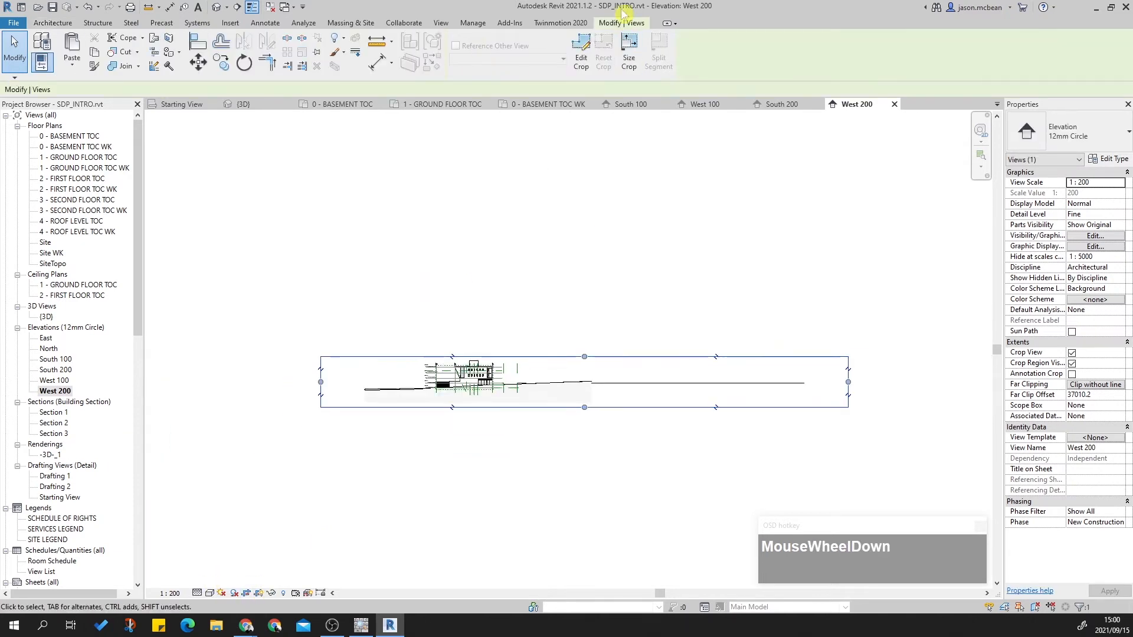
{"action": "left_click", "coordinate": [581, 54]}
{"action": "mouse_move", "coordinate": [274, 311]}
{"action": "left_mouse_down"}
{"action": "mouse_move", "coordinate": [681, 485]}
{"action": "mouse_move", "coordinate": [987, 441]}
{"action": "left_mouse_up"}
{"action": "key", "text": "Delete"}
Step: Sketch a rectangular crop boundary about 44000 mm wide and 19000 mm high around the building and its level labels
{"action": "scroll", "coordinate": [401, 273], "scroll_direction": "up", "scroll_amount": 4}
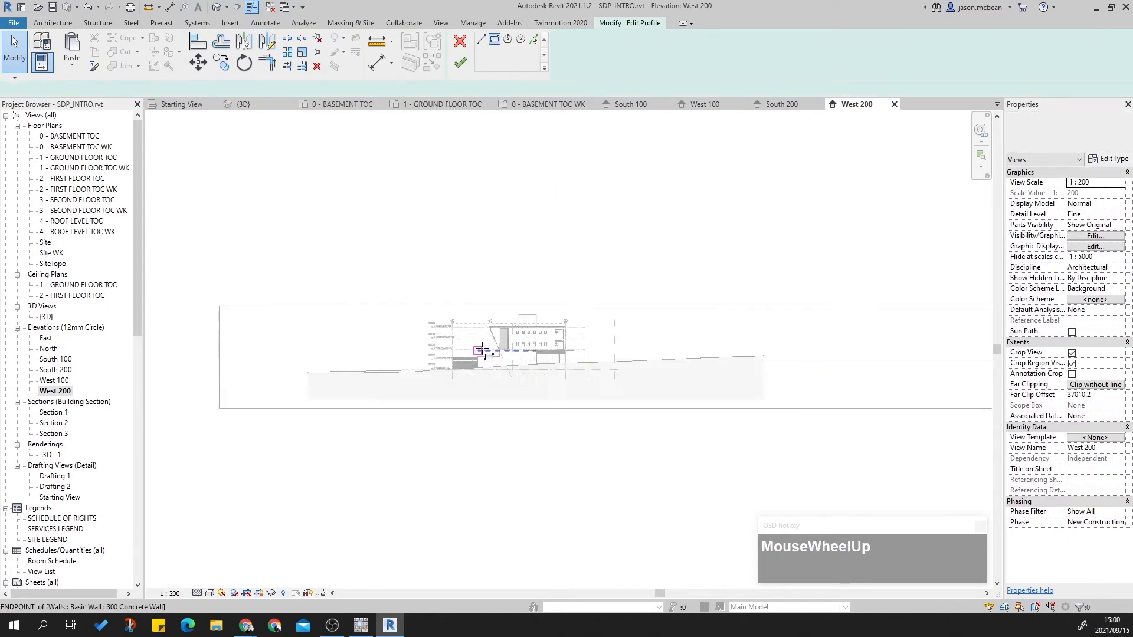
{"action": "left_click", "coordinate": [364, 275]}
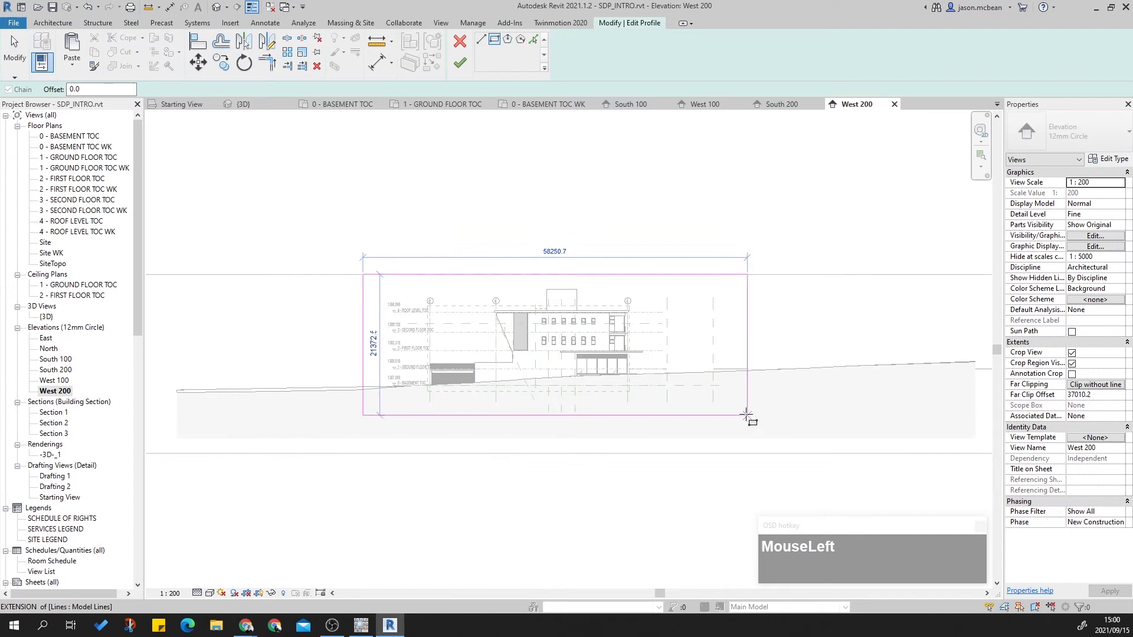
{"action": "left_click", "coordinate": [654, 400]}
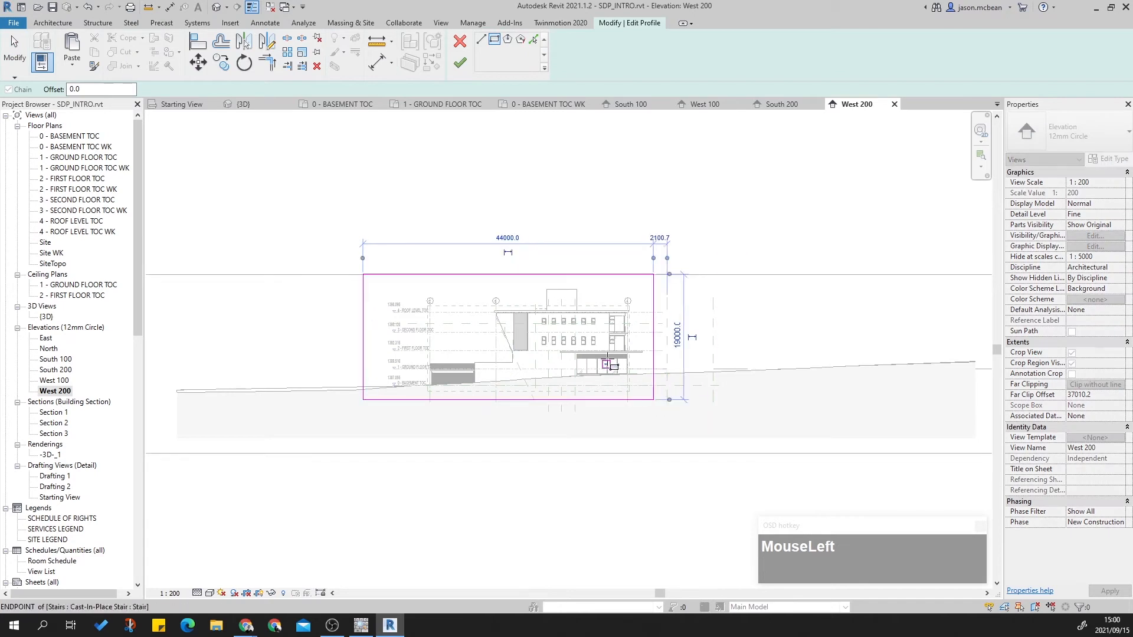
{"action": "scroll", "coordinate": [607, 358], "scroll_direction": "up", "scroll_amount": 3}
{"action": "key", "text": "Escape"}
{"action": "left_click", "coordinate": [451, 432]}
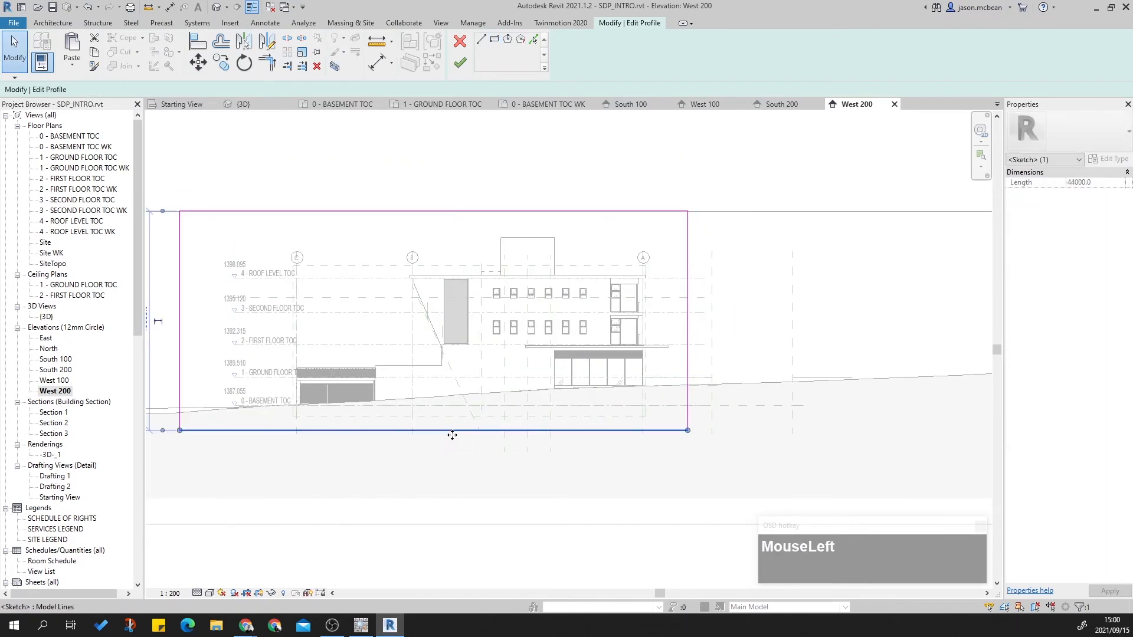
{"action": "left_click_drag", "start_coordinate": [447, 416], "coordinate": [451, 431]}
Step: Move the crop boundary's top edge down so that the rectangle is 17800 mm high
{"action": "left_click", "coordinate": [494, 212]}
{"action": "key", "text": "Down"}
{"action": "key", "text": "Down"}
{"action": "key", "text": "Down"}
{"action": "key", "text": "Down"}
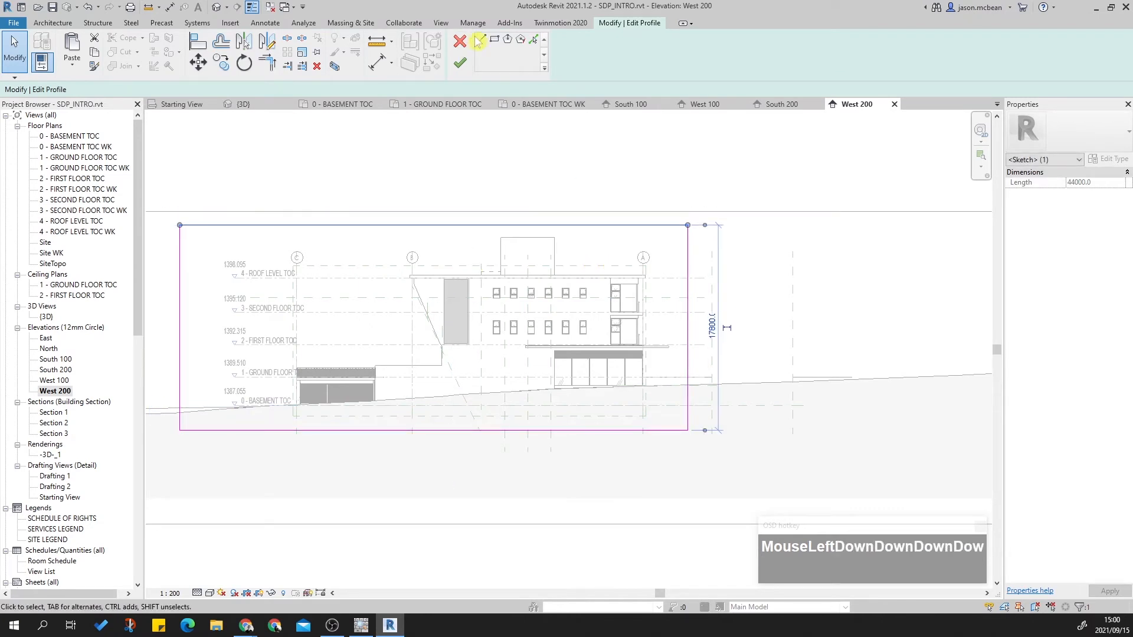
Step: Sketch a sloping line about 48689 mm long beneath the building, crossing the crop boundary roughly along the ground slope
{"action": "left_click", "coordinate": [462, 239]}
{"action": "left_click", "coordinate": [170, 430]}
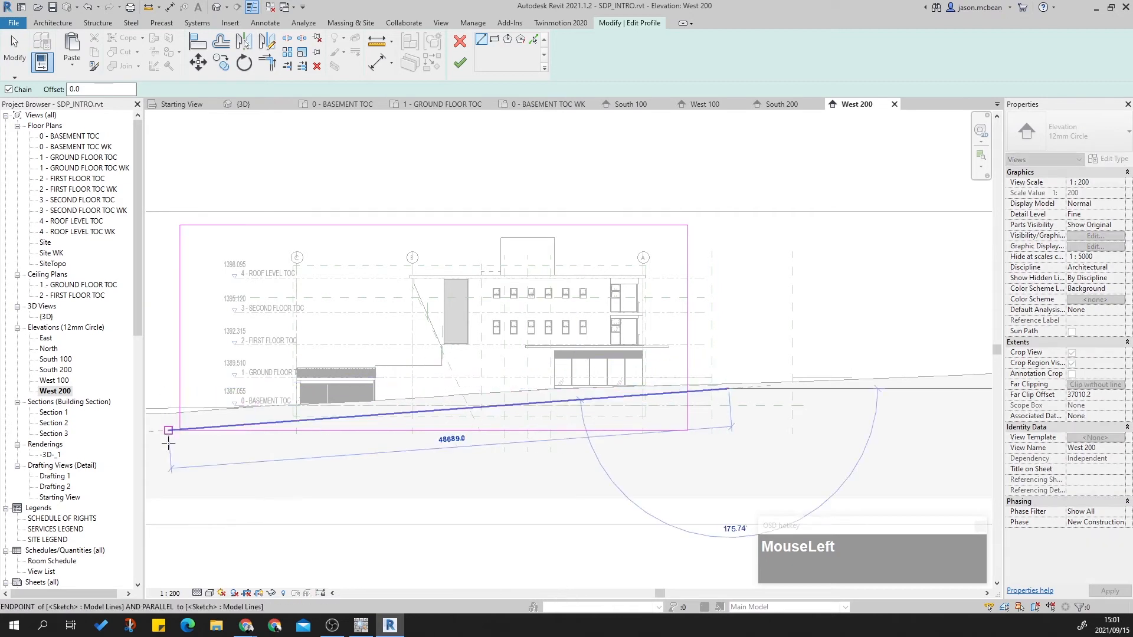
{"action": "key", "text": "Escape"}
{"action": "key", "text": "Escape"}
{"action": "scroll", "coordinate": [215, 435], "scroll_direction": "up", "scroll_amount": 3}
{"action": "key", "text": "Escape"}
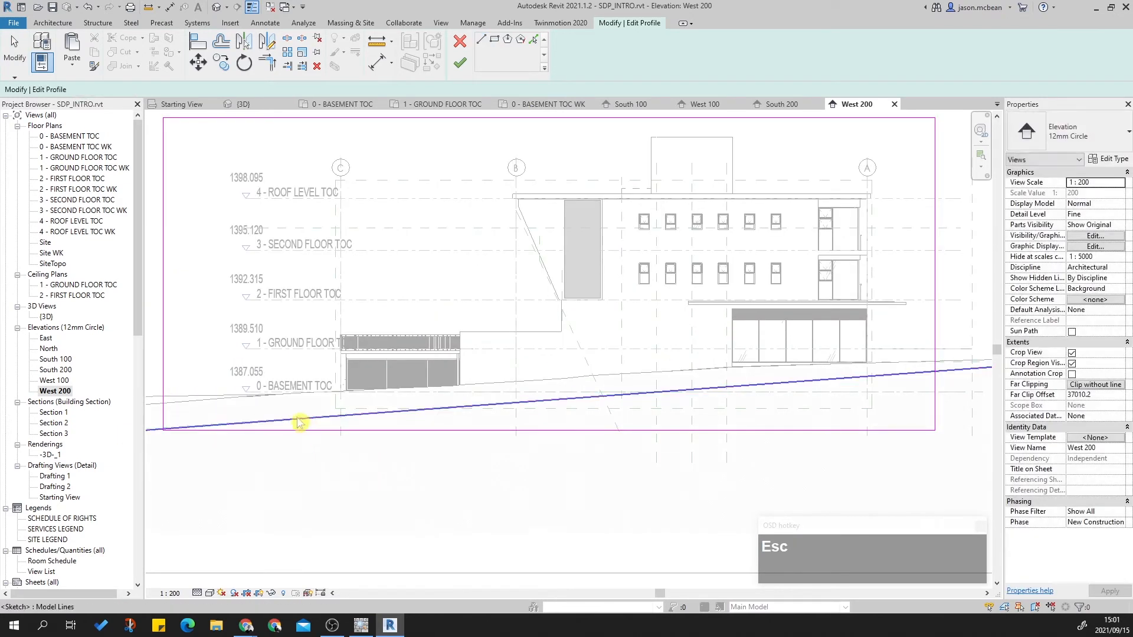
Step: Delete the sloping line beneath the building from the crop sketch
{"action": "left_click", "coordinate": [197, 425]}
{"action": "scroll", "coordinate": [417, 442], "scroll_direction": "down", "scroll_amount": 2}
{"action": "key", "text": "Escape"}
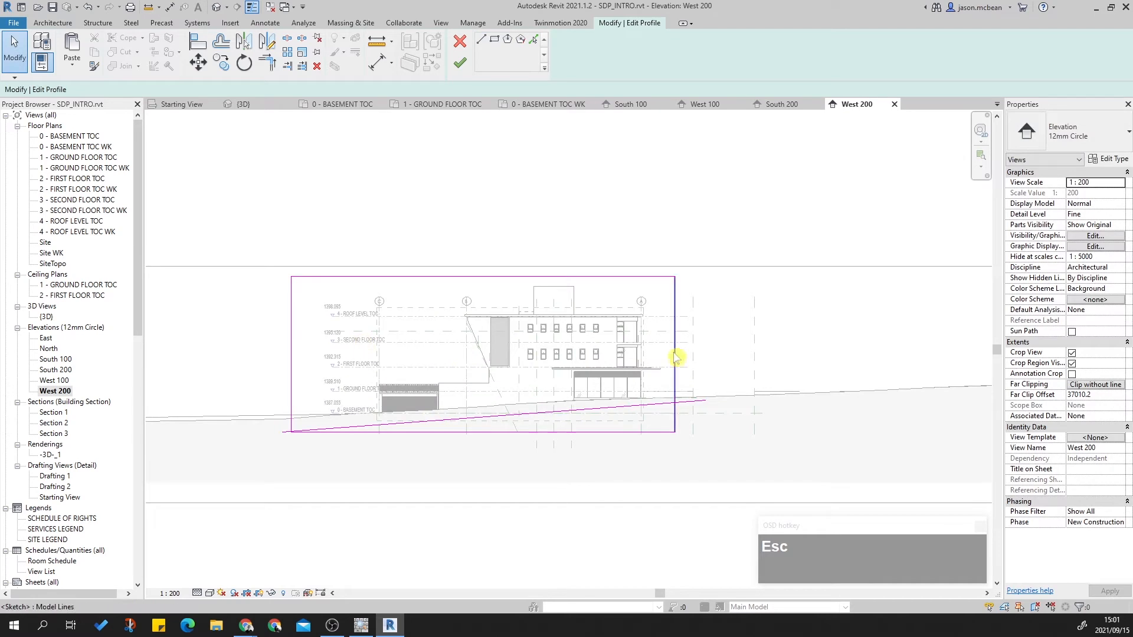
{"action": "scroll", "coordinate": [683, 392], "scroll_direction": "up", "scroll_amount": 2}
{"action": "key", "text": "Escape"}
{"action": "left_click", "coordinate": [689, 411]}
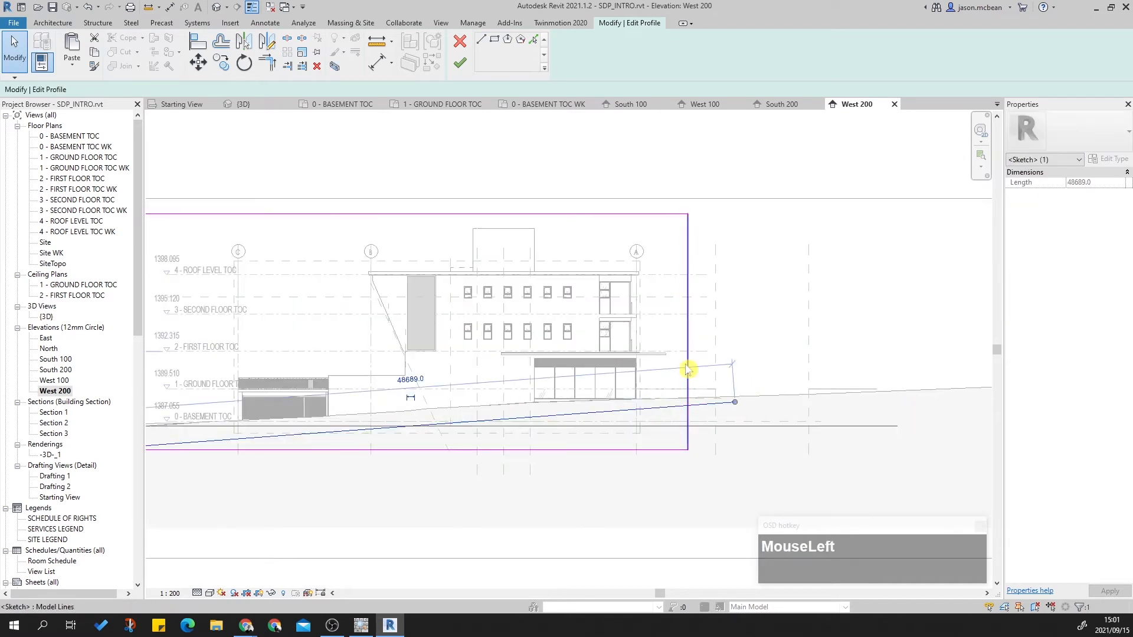
{"action": "scroll", "coordinate": [689, 412], "scroll_direction": "down", "scroll_amount": 2}
{"action": "key", "text": "Delete"}
Step: Move the crop boundary's bottom edge up so that the rectangle is 16000 mm high
{"action": "left_click", "coordinate": [682, 469]}
{"action": "key", "text": "Up"}
{"action": "key", "text": "Up"}
{"action": "key", "text": "Up"}
{"action": "key", "text": "Up"}
{"action": "key", "text": "Up"}
{"action": "key", "text": "Up"}
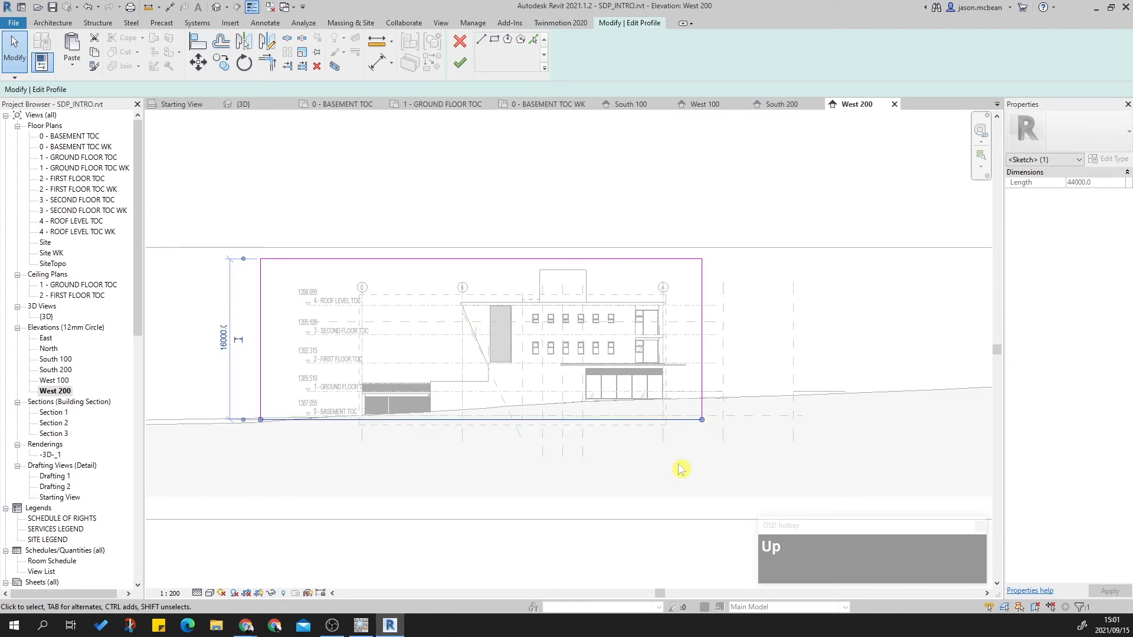
Step: Move the crop boundary's left edge inward to a 35000 mm width, and bring its right edge slightly closer to grid A
{"action": "left_click", "coordinate": [261, 375]}
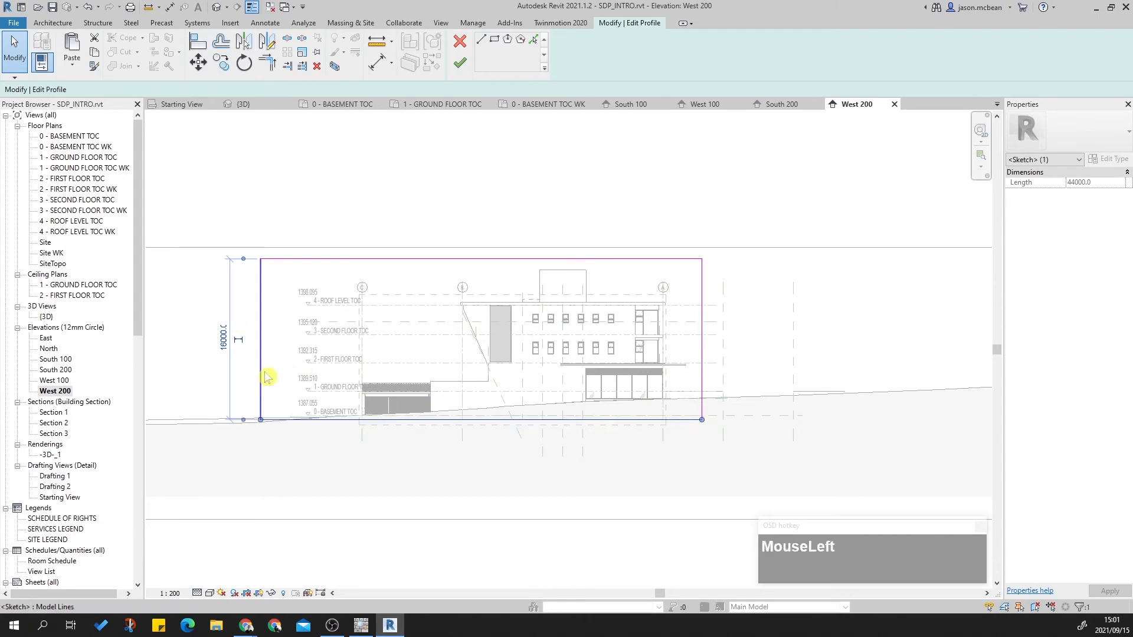
{"action": "left_click_drag", "start_coordinate": [262, 357], "coordinate": [353, 362]}
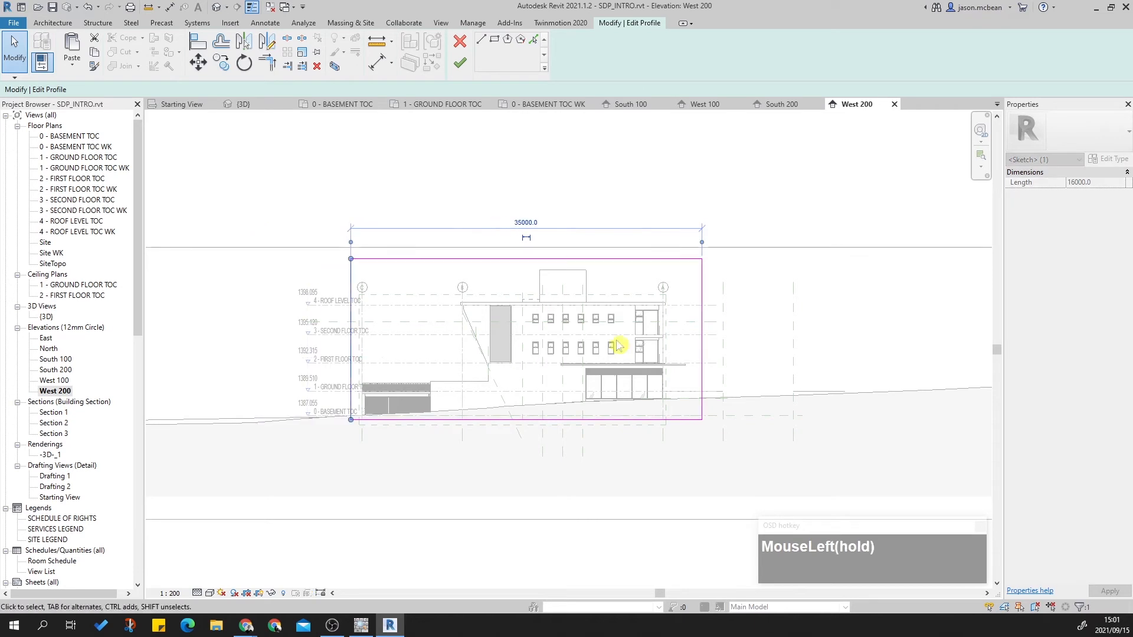
{"action": "left_click", "coordinate": [703, 356]}
{"action": "left_click_drag", "start_coordinate": [702, 357], "coordinate": [692, 353]}
Step: Move the crop boundary's top edge slightly down towards the roof structure
{"action": "scroll", "coordinate": [614, 302], "scroll_direction": "up", "scroll_amount": 2}
{"action": "left_click", "coordinate": [612, 237]}
{"action": "key", "text": "Down"}
{"action": "key", "text": "Down"}
{"action": "left_click", "coordinate": [883, 324]}
{"action": "scroll", "coordinate": [873, 322], "scroll_direction": "down", "scroll_amount": 2}
Step: Finish the crop boundary sketch and hide the crop region in the West 200 elevation
{"action": "mouse_move", "coordinate": [418, 240]}
{"action": "left_mouse_down"}
{"action": "mouse_move", "coordinate": [829, 451]}
{"action": "mouse_move", "coordinate": [842, 429]}
{"action": "left_mouse_up"}
{"action": "left_click", "coordinate": [460, 63]}
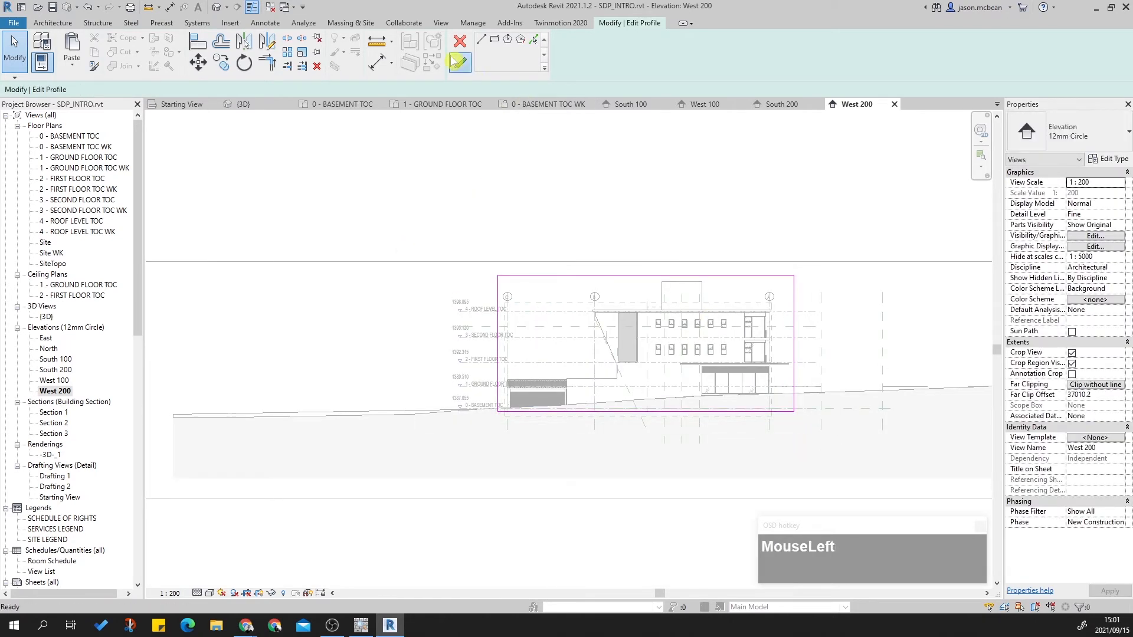
{"action": "left_click", "coordinate": [259, 593]}
{"action": "scroll", "coordinate": [728, 370], "scroll_direction": "up", "scroll_amount": 3}
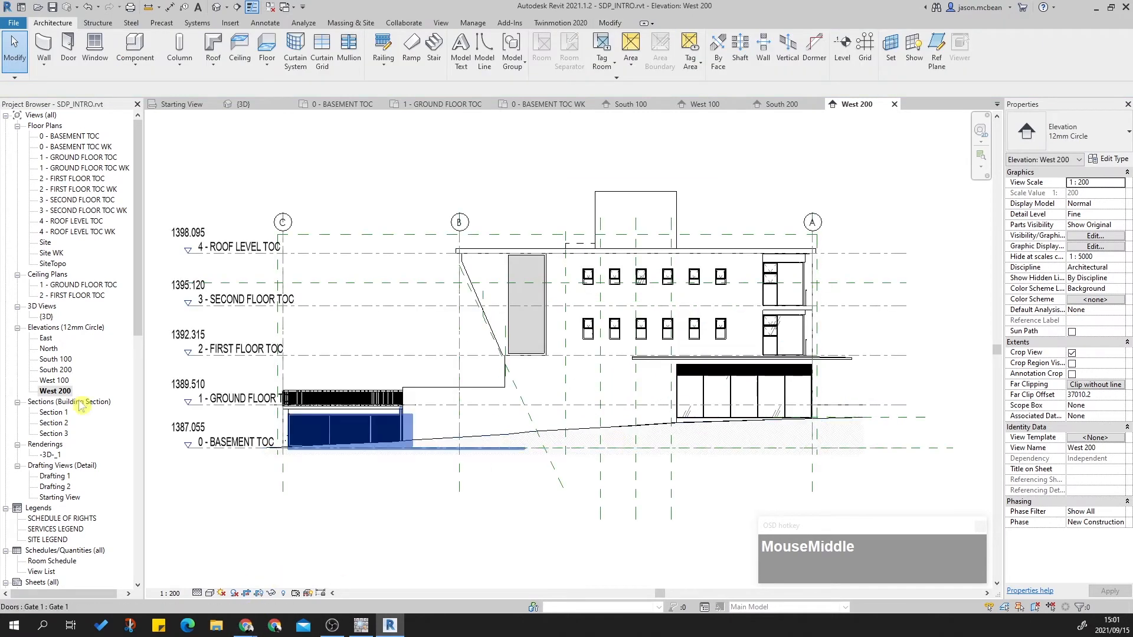
Step: Open the West 100 elevation and show its crop region
{"action": "double_click", "coordinate": [57, 370]}
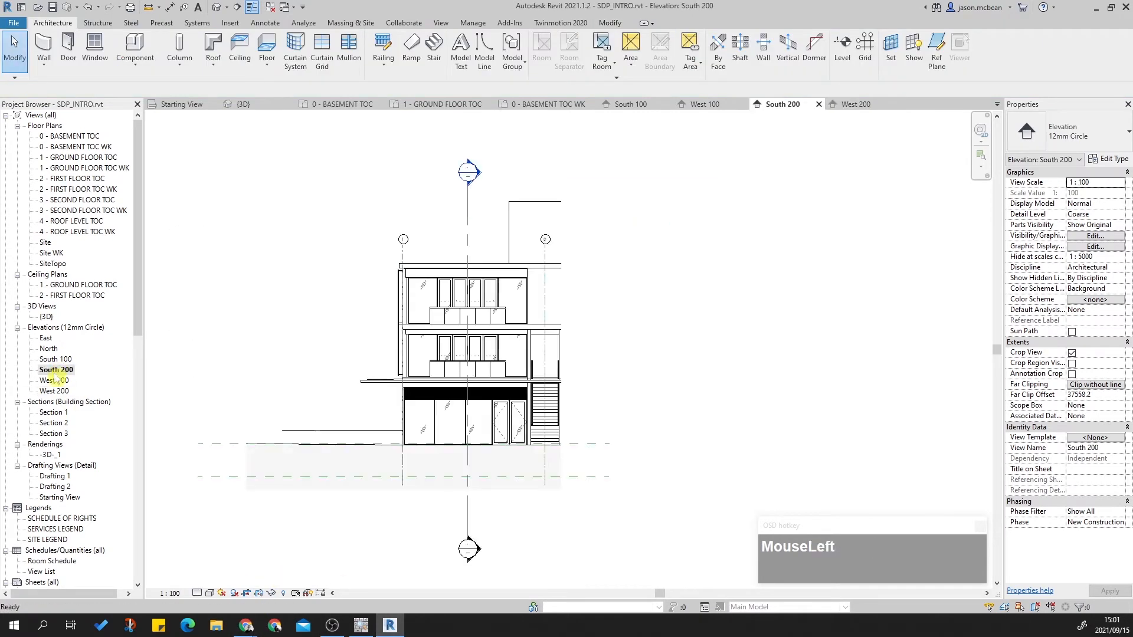
{"action": "double_click", "coordinate": [58, 380]}
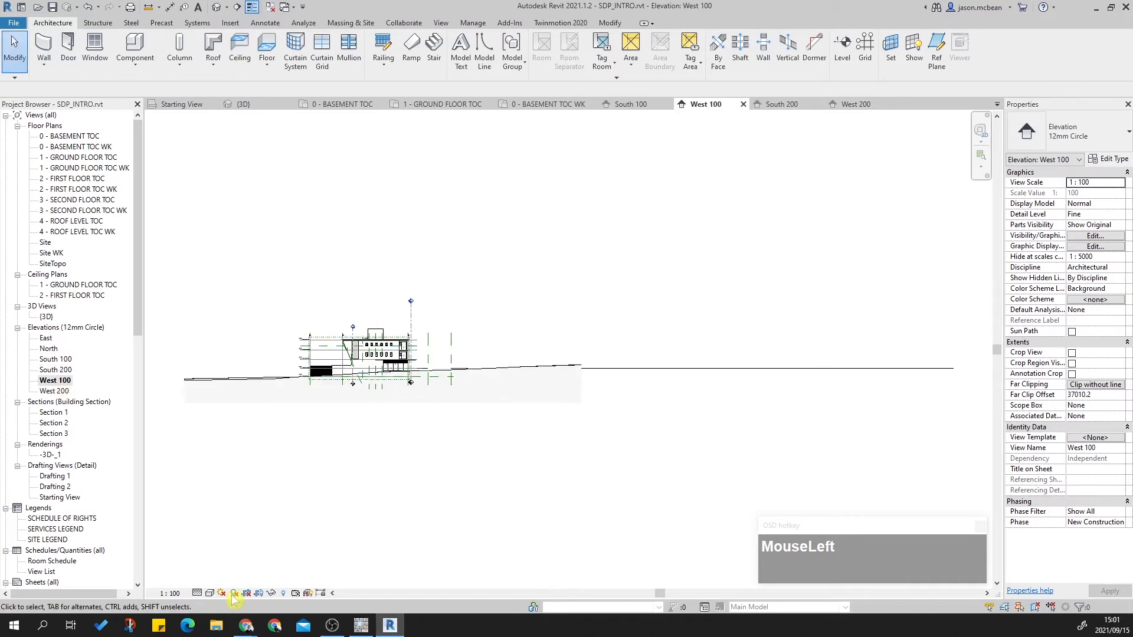
{"action": "left_click", "coordinate": [262, 594]}
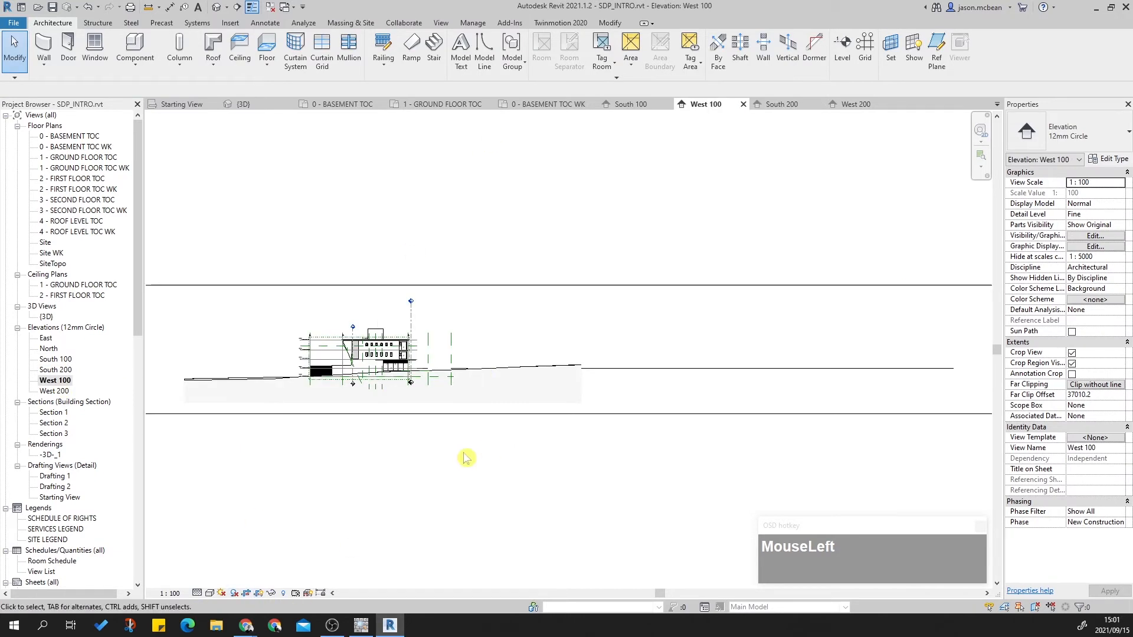
Step: Edit the West 100 crop boundary and delete all of its existing sketch lines
{"action": "left_click", "coordinate": [461, 415]}
{"action": "double_click", "coordinate": [503, 413]}
{"action": "scroll", "coordinate": [502, 412], "scroll_direction": "down", "scroll_amount": 5}
{"action": "mouse_move", "coordinate": [313, 309]}
{"action": "left_mouse_down"}
{"action": "mouse_move", "coordinate": [681, 427]}
{"action": "mouse_move", "coordinate": [822, 450]}
{"action": "left_mouse_up"}
{"action": "key", "text": "Delete"}
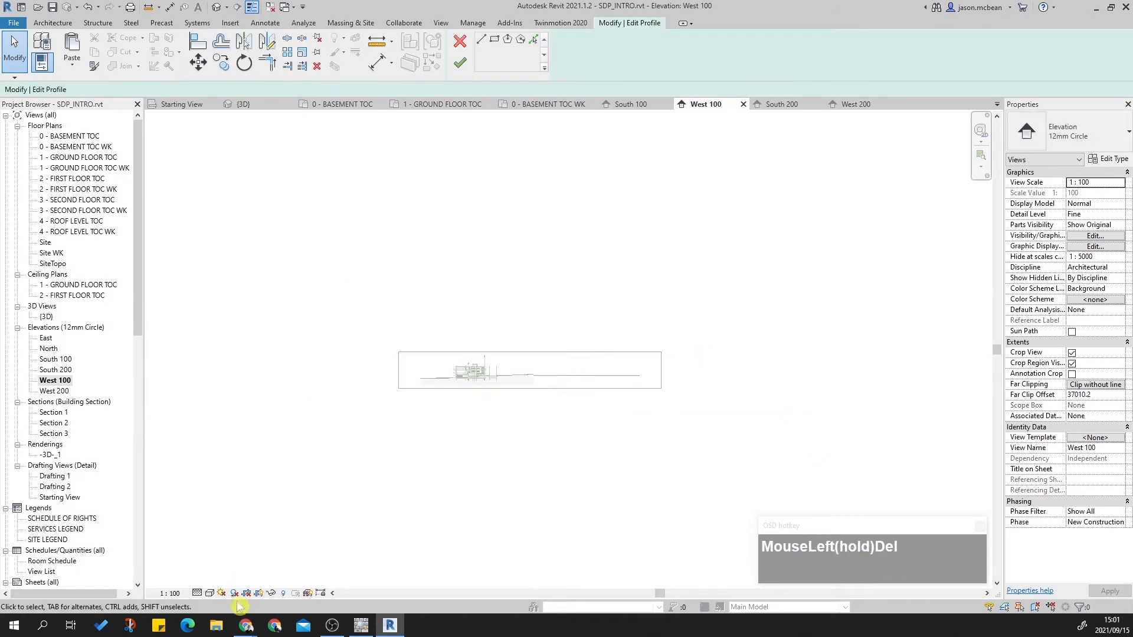
Step: Try pasting the copied crop rectangle around the building in West 100, and undo the placement
{"action": "left_click", "coordinate": [246, 593]}
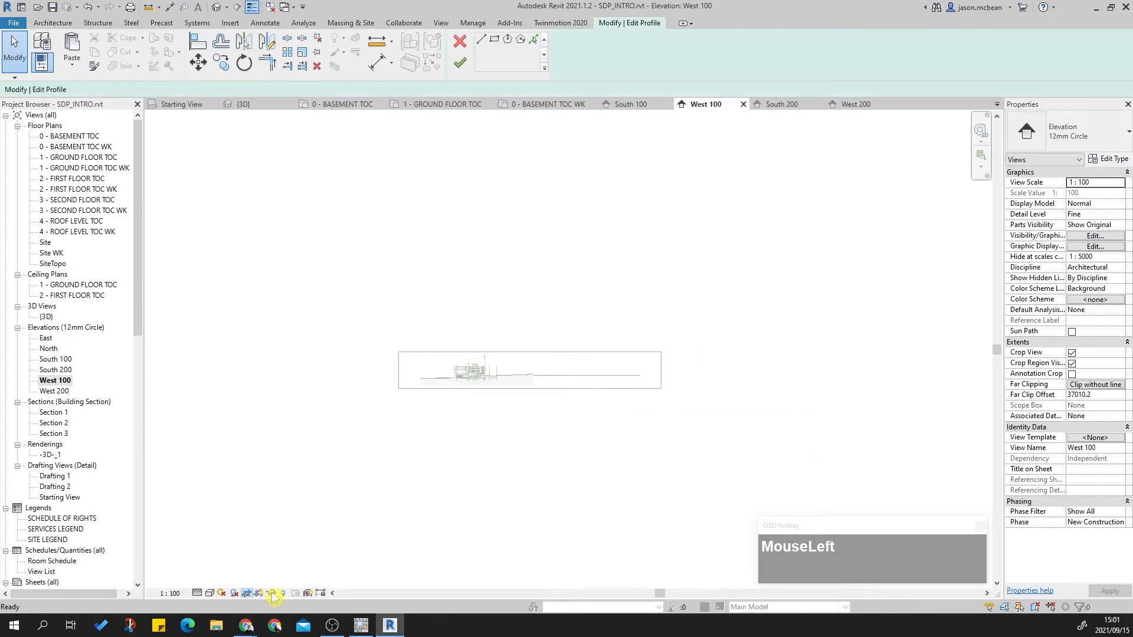
{"action": "left_click", "coordinate": [72, 66]}
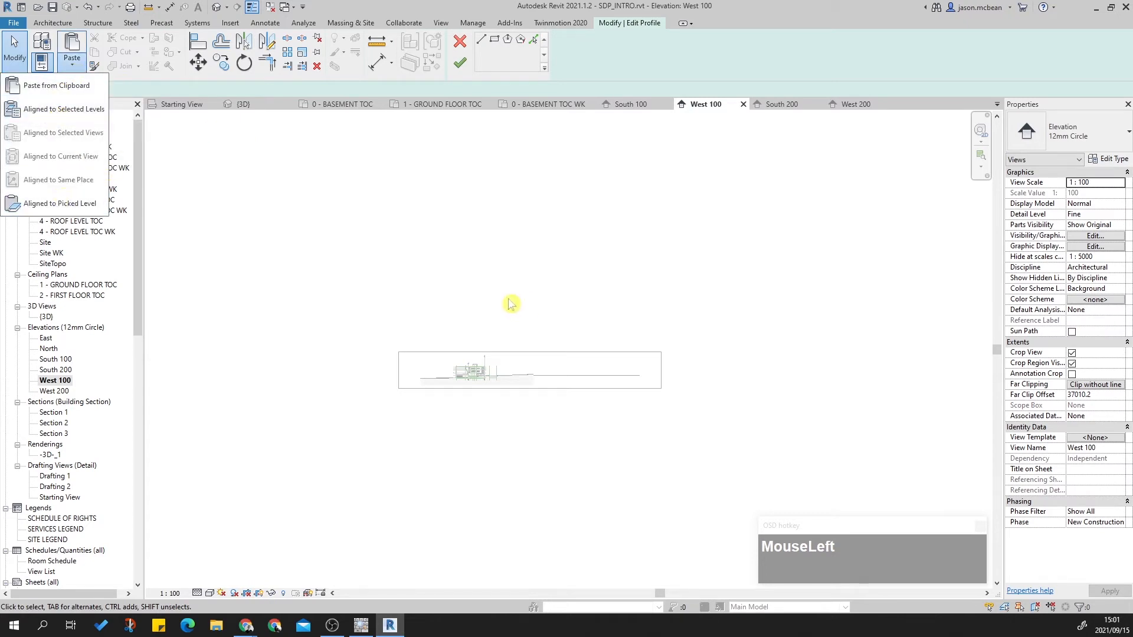
{"action": "left_click", "coordinate": [462, 414]}
{"action": "scroll", "coordinate": [496, 403], "scroll_direction": "up", "scroll_amount": 5}
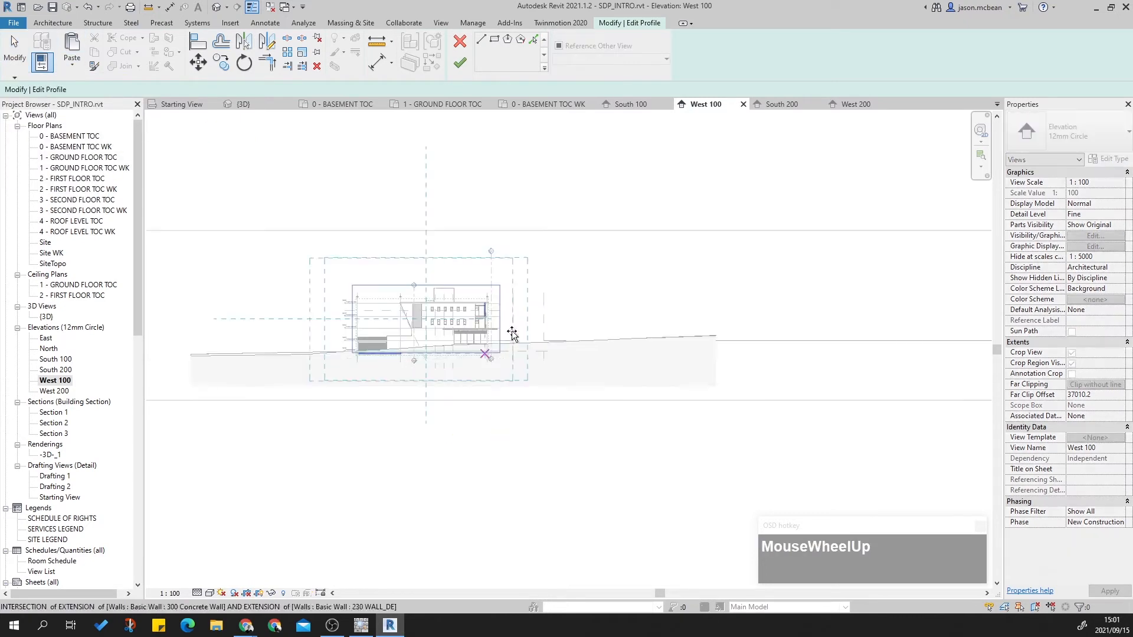
{"action": "left_click", "coordinate": [481, 354]}
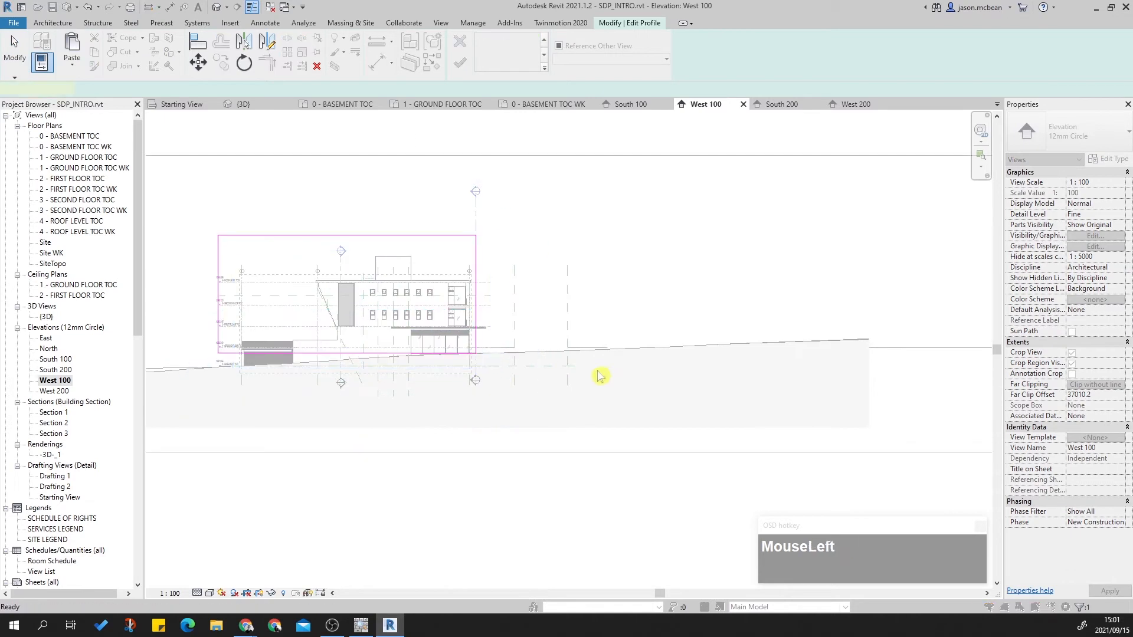
{"action": "key", "text": "ctrl+z"}
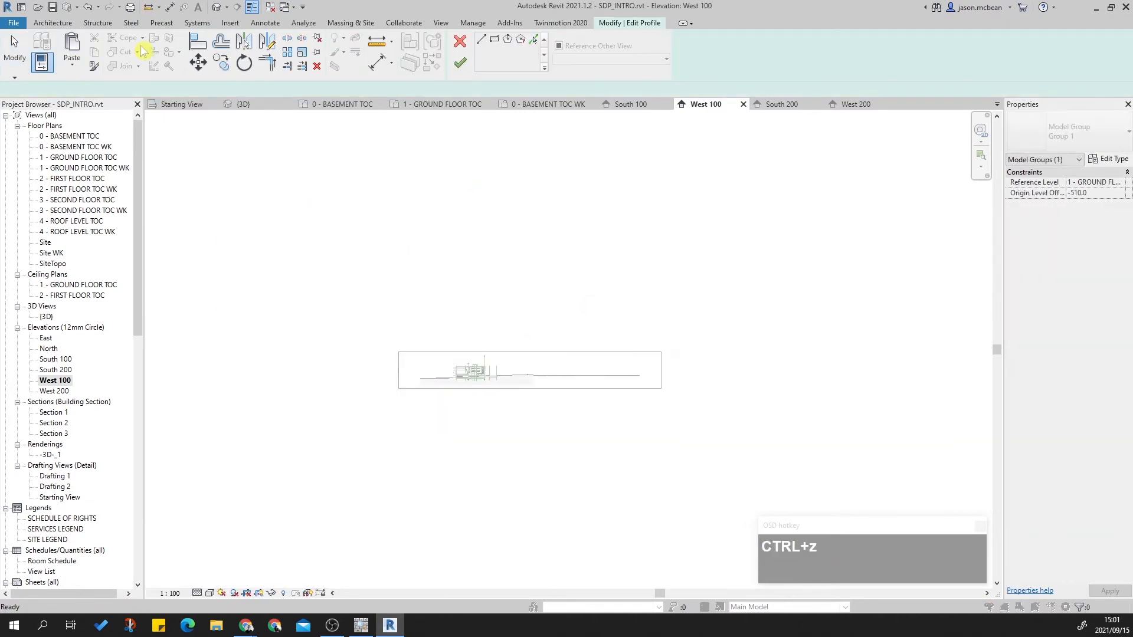
{"action": "left_click", "coordinate": [75, 69]}
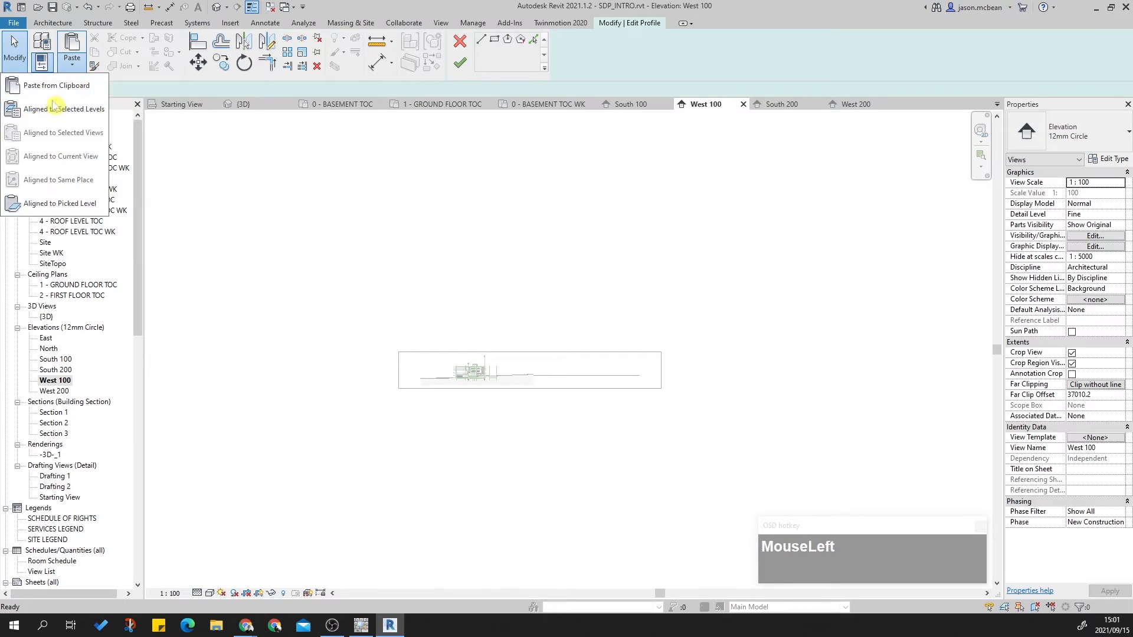
{"action": "left_click", "coordinate": [60, 107]}
{"action": "key", "text": "Escape"}
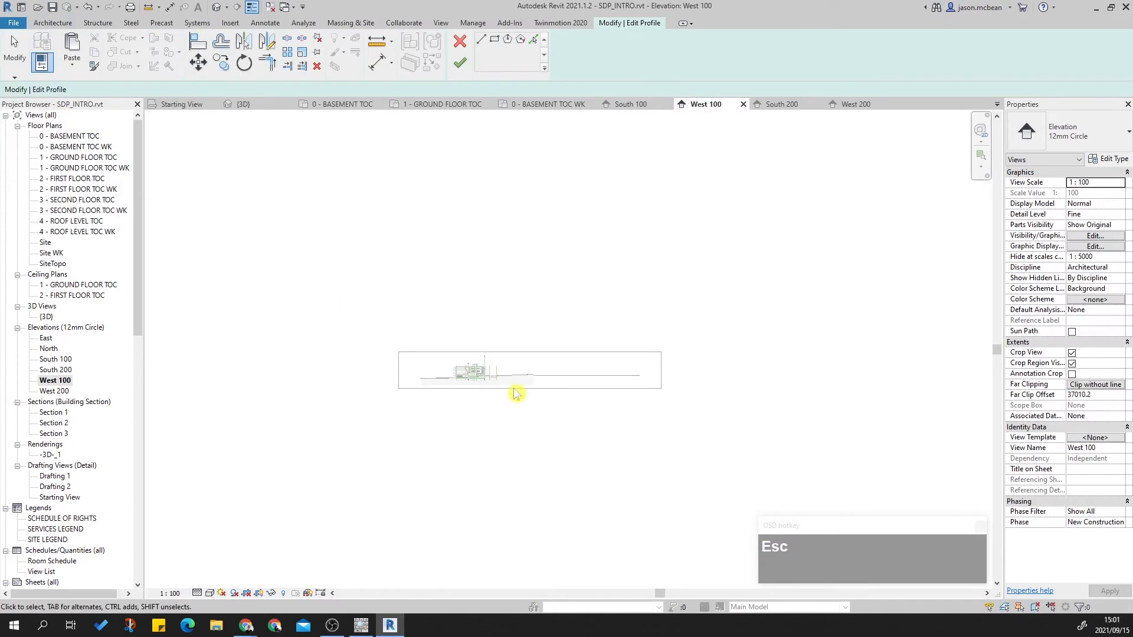
Step: Paste the copied crop rectangle into the West 100 boundary sketch and place it around the building
{"action": "scroll", "coordinate": [489, 380], "scroll_direction": "up", "scroll_amount": 1}
{"action": "key", "text": "ctrl+v"}
{"action": "scroll", "coordinate": [488, 378], "scroll_direction": "up", "scroll_amount": 4}
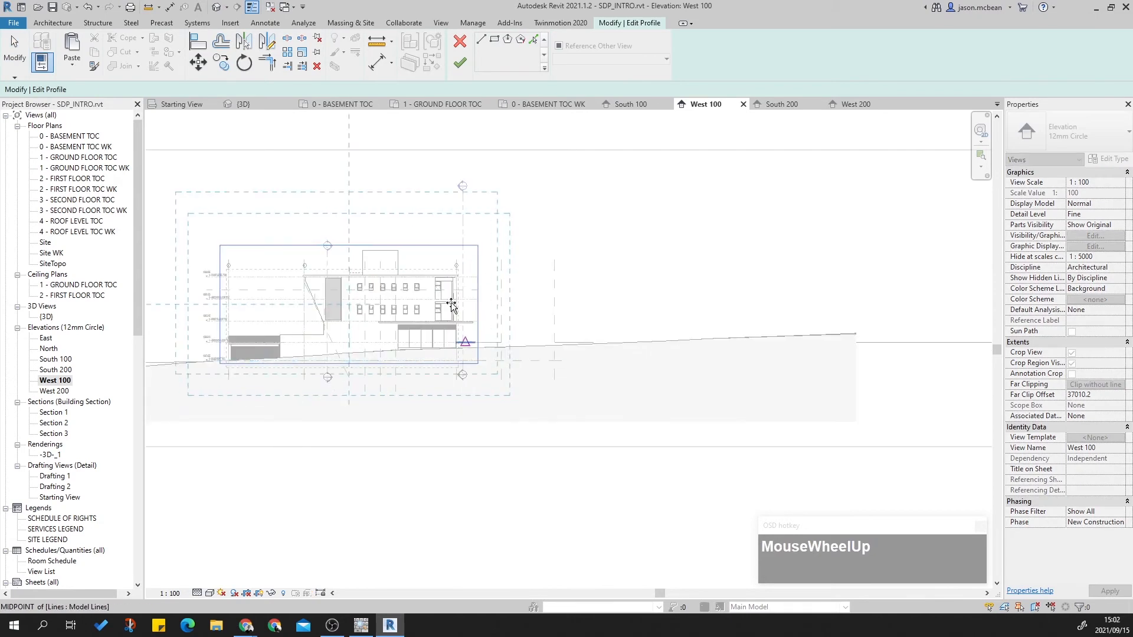
{"action": "scroll", "coordinate": [475, 363], "scroll_direction": "up", "scroll_amount": 2}
{"action": "left_click", "coordinate": [474, 360]}
{"action": "scroll", "coordinate": [472, 363], "scroll_direction": "up", "scroll_amount": 1}
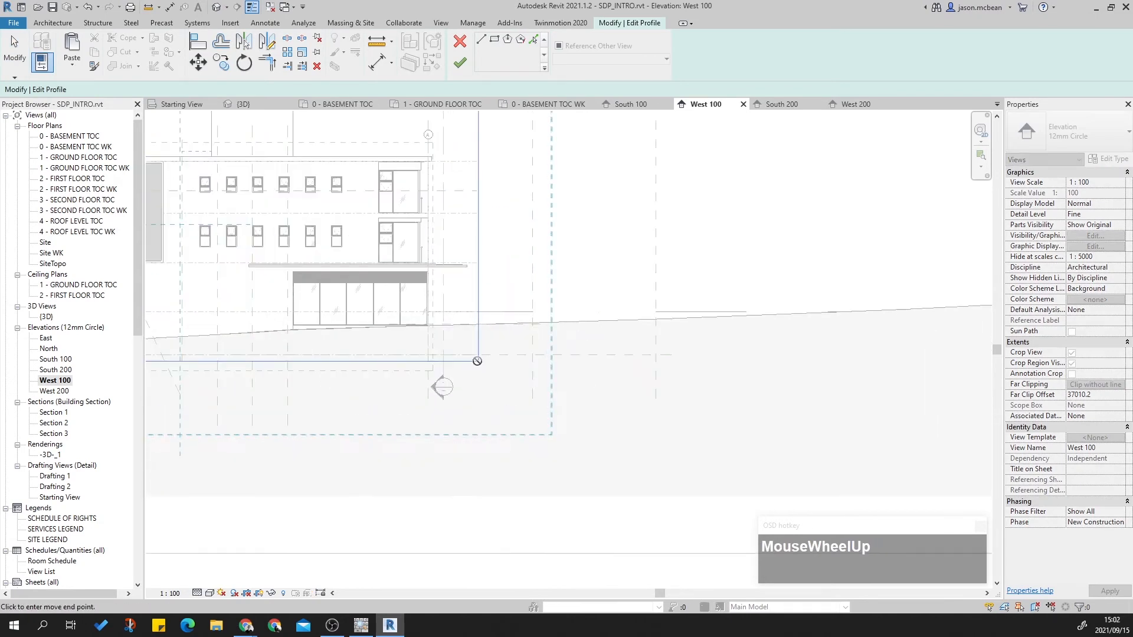
{"action": "left_click", "coordinate": [476, 361]}
Step: Complete the placement of the pasted rectangle and finish the West 100 crop boundary sketch
{"action": "scroll", "coordinate": [531, 401], "scroll_direction": "down", "scroll_amount": 5}
{"action": "key", "text": "Escape"}
{"action": "scroll", "coordinate": [503, 273], "scroll_direction": "down", "scroll_amount": 1}
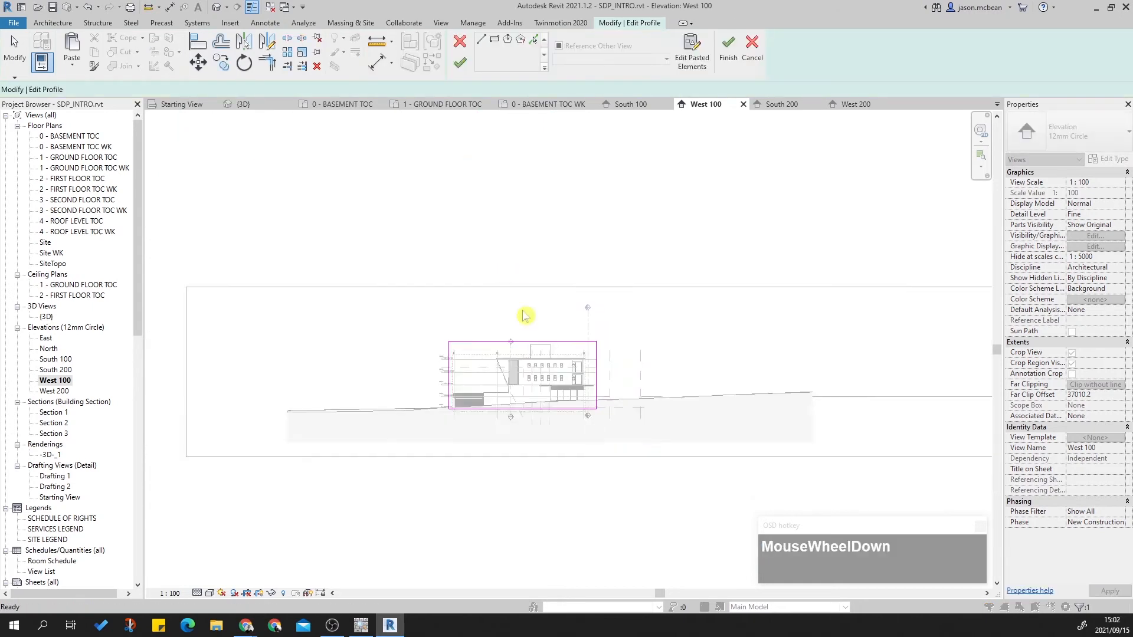
{"action": "scroll", "coordinate": [559, 401], "scroll_direction": "up", "scroll_amount": 2}
{"action": "scroll", "coordinate": [559, 401], "scroll_direction": "up", "scroll_amount": 2}
{"action": "left_click", "coordinate": [460, 62]}
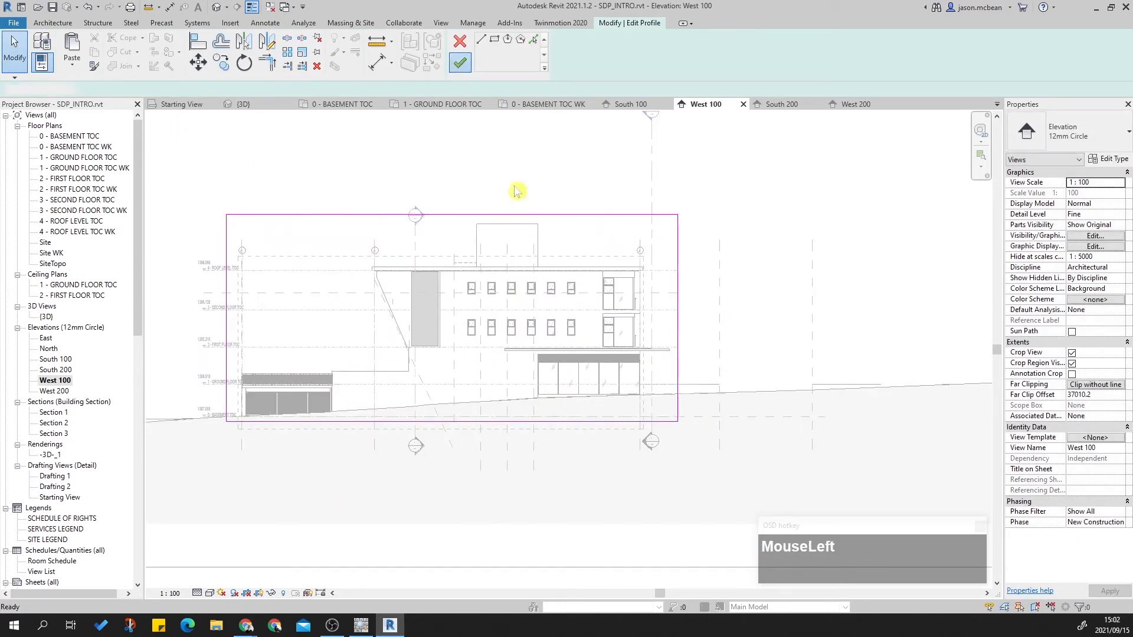
Step: Lower the upper head of the section line near grid A to about the level of the other section's head
{"action": "left_click", "coordinate": [415, 243]}
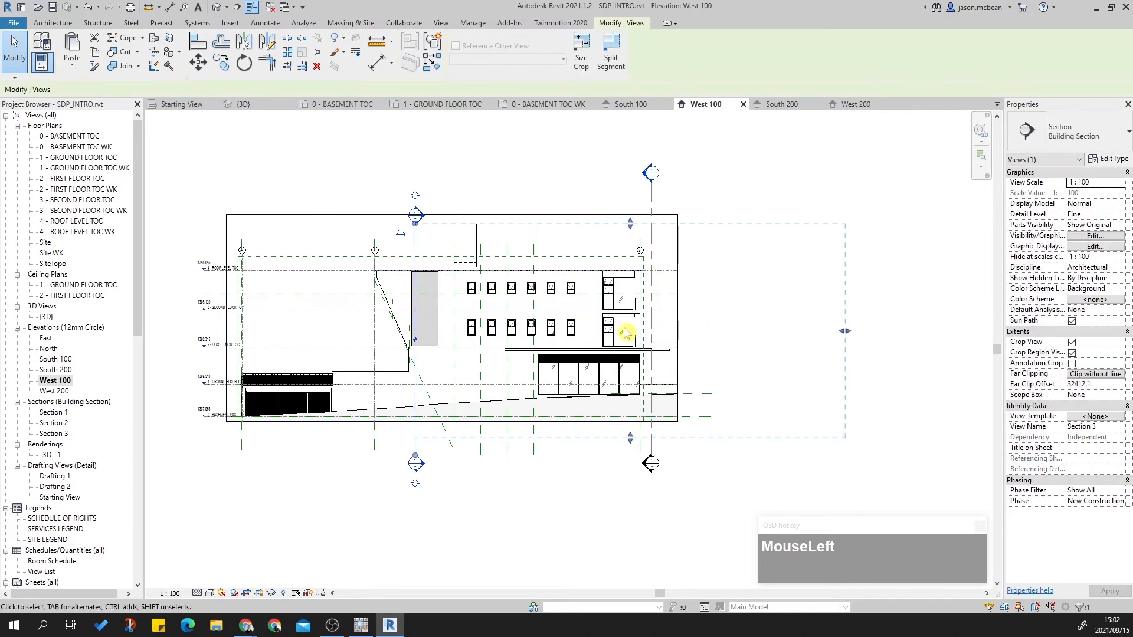
{"action": "key", "text": "Escape"}
{"action": "middle_click_drag", "start_coordinate": [336, 385], "coordinate": [361, 394]}
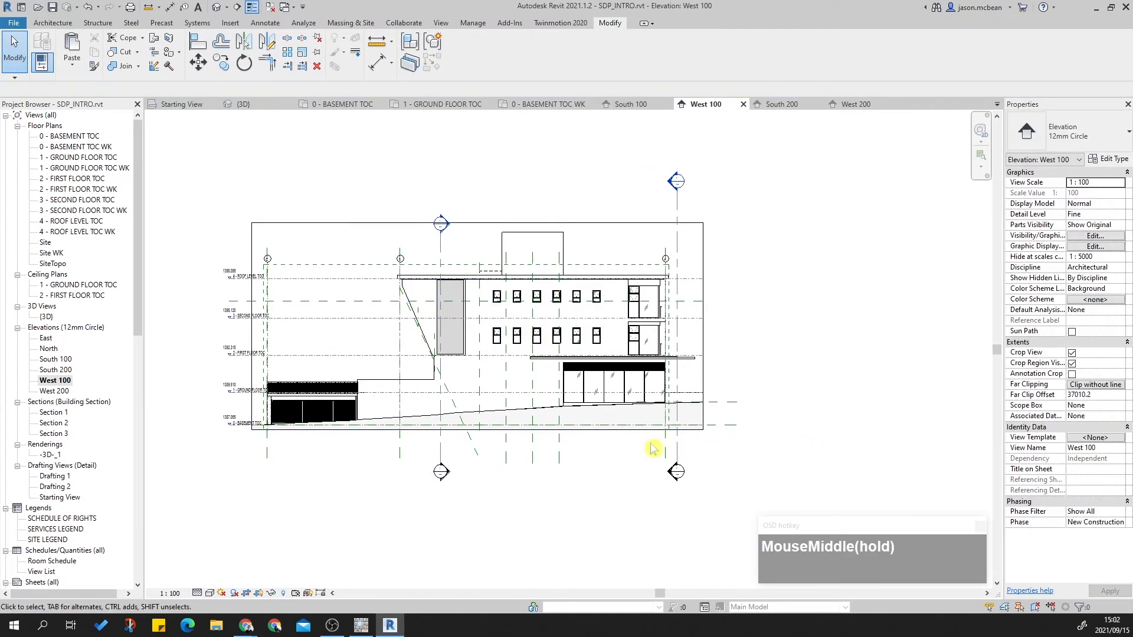
{"action": "left_click", "coordinate": [678, 204]}
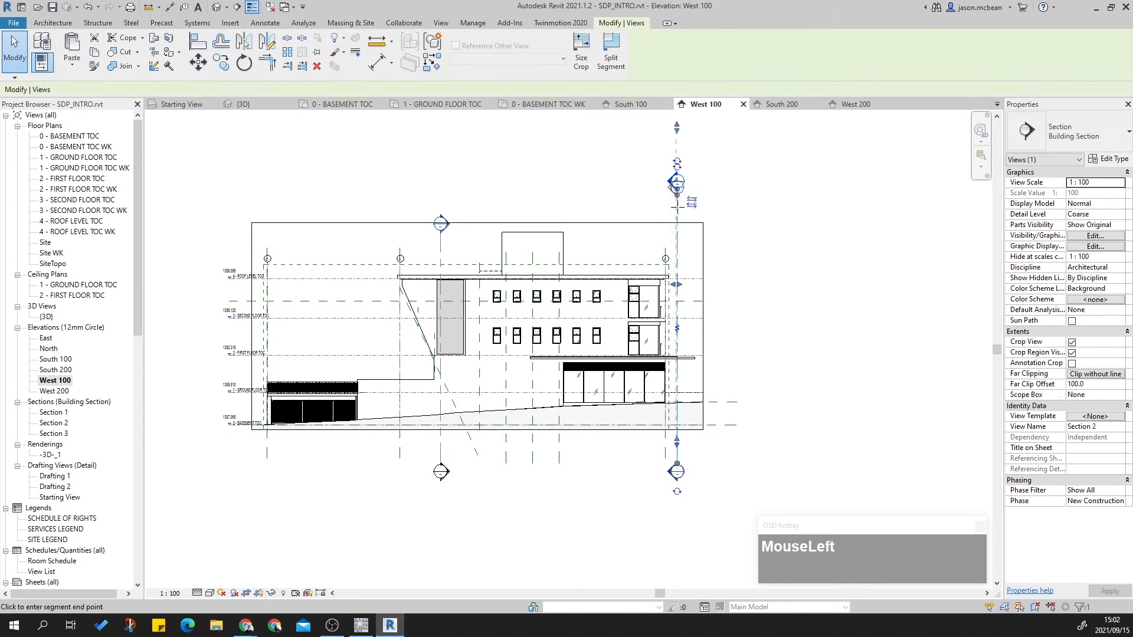
{"action": "left_click_drag", "start_coordinate": [676, 194], "coordinate": [676, 228]}
{"action": "left_click", "coordinate": [731, 266]}
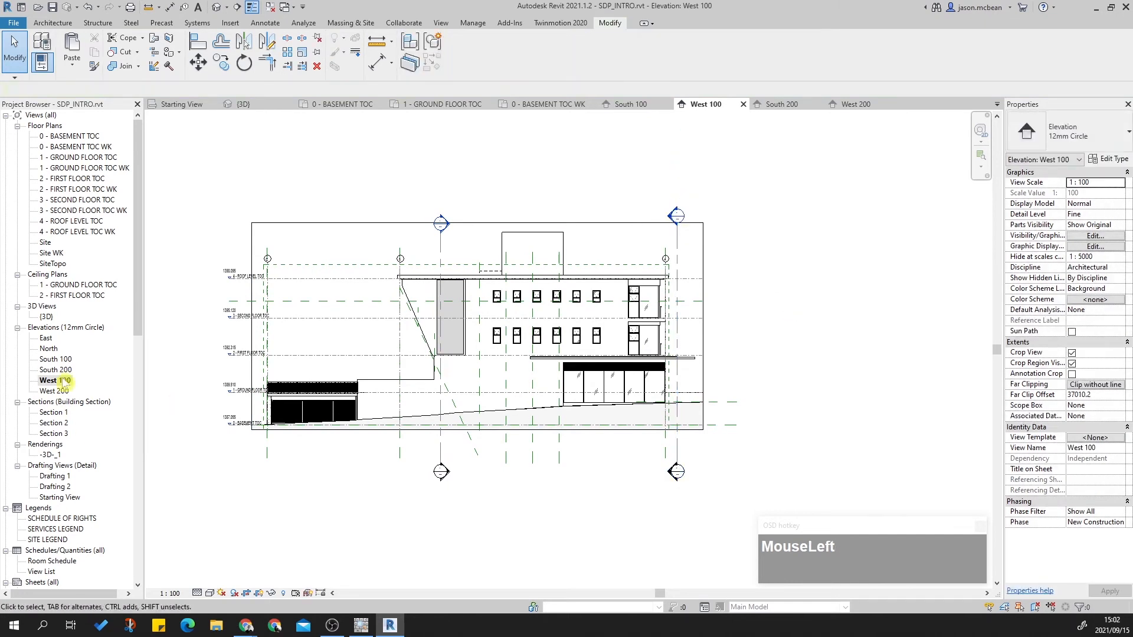
Step: In South 200, show the crop region, bring its left edge close to the building and its bottom edge just below ground
{"action": "double_click", "coordinate": [59, 370]}
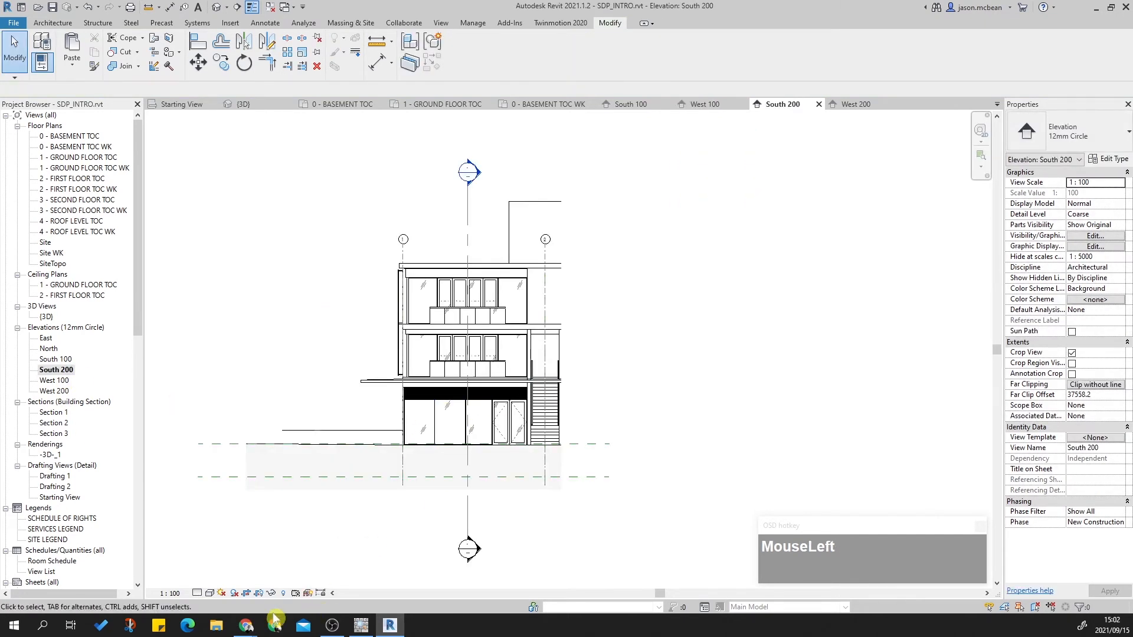
{"action": "left_click", "coordinate": [261, 594]}
{"action": "left_click", "coordinate": [246, 351]}
{"action": "left_click_drag", "start_coordinate": [246, 338], "coordinate": [353, 346]}
{"action": "left_click", "coordinate": [462, 501]}
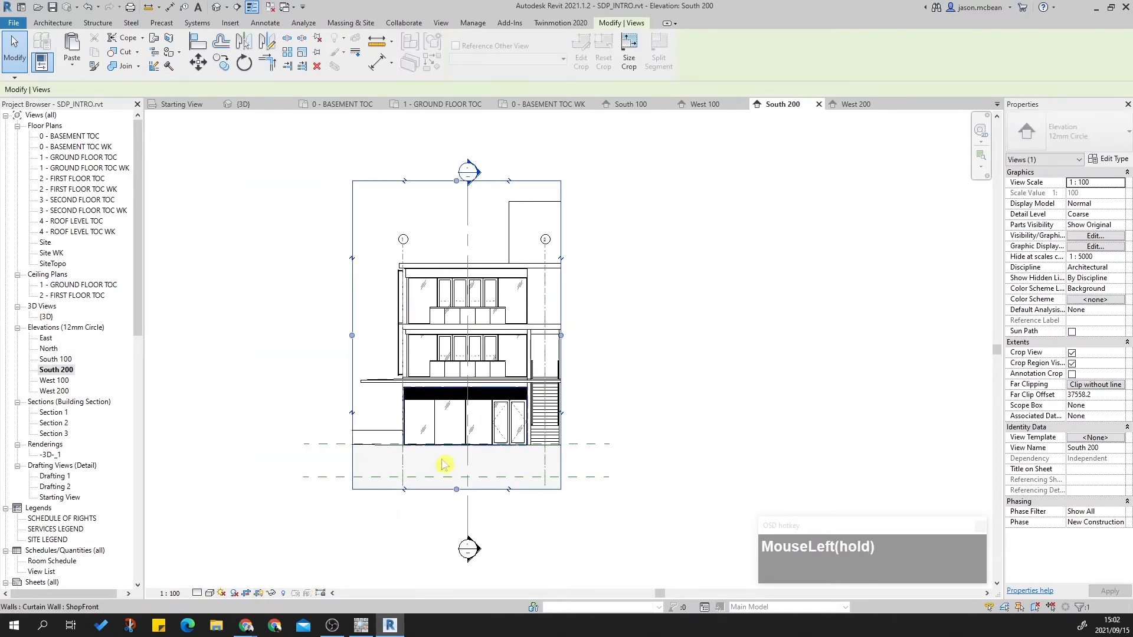
{"action": "left_click_drag", "start_coordinate": [462, 500], "coordinate": [463, 450]}
Step: Extend the crop region's right edge in South 200 to just past the building's last grid line
{"action": "left_click_drag", "start_coordinate": [561, 328], "coordinate": [565, 320]}
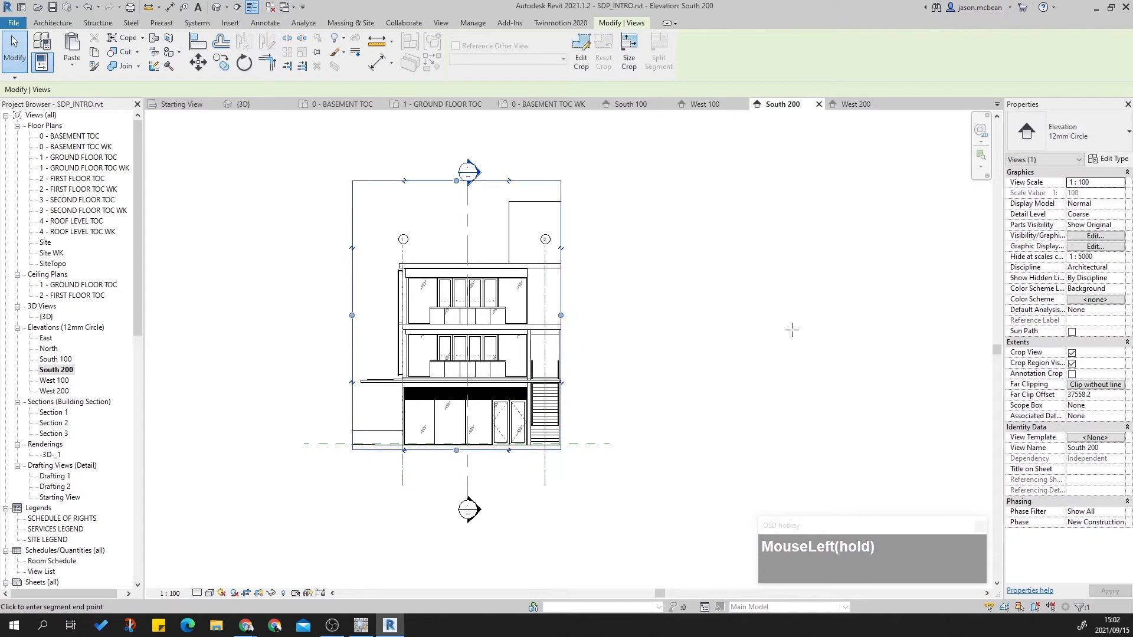
{"action": "left_click_drag", "start_coordinate": [801, 328], "coordinate": [806, 328]}
{"action": "left_click_drag", "start_coordinate": [958, 334], "coordinate": [985, 329]}
{"action": "middle_click_drag", "start_coordinate": [713, 361], "coordinate": [533, 372]}
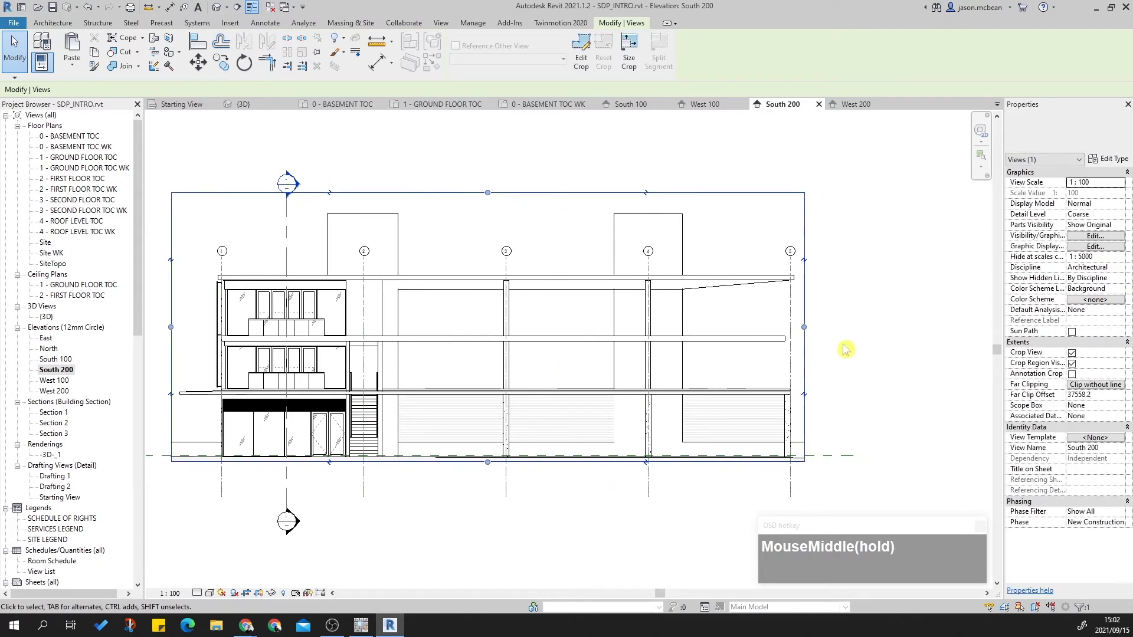
Step: Lower the South 200 crop region's top edge to just above the rooftop volumes and hide the crop region
{"action": "left_click_drag", "start_coordinate": [487, 193], "coordinate": [485, 218]}
{"action": "left_click", "coordinate": [566, 470]}
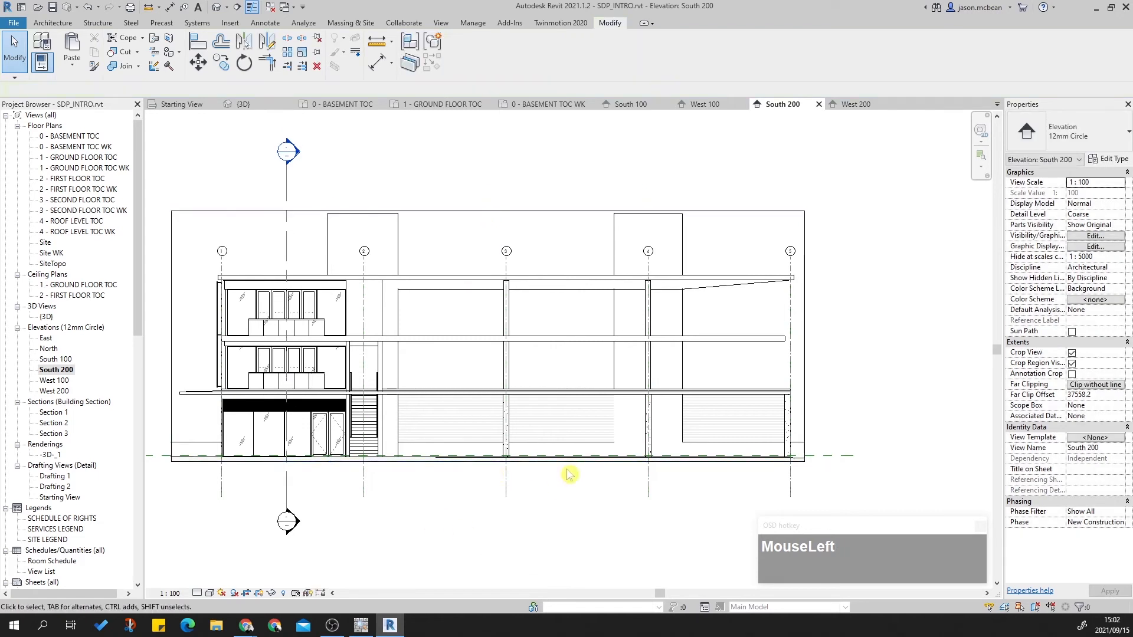
{"action": "middle_click_drag", "start_coordinate": [462, 495], "coordinate": [536, 479]}
{"action": "left_click", "coordinate": [560, 445]}
{"action": "scroll", "coordinate": [561, 450], "scroll_direction": "up", "scroll_amount": 5}
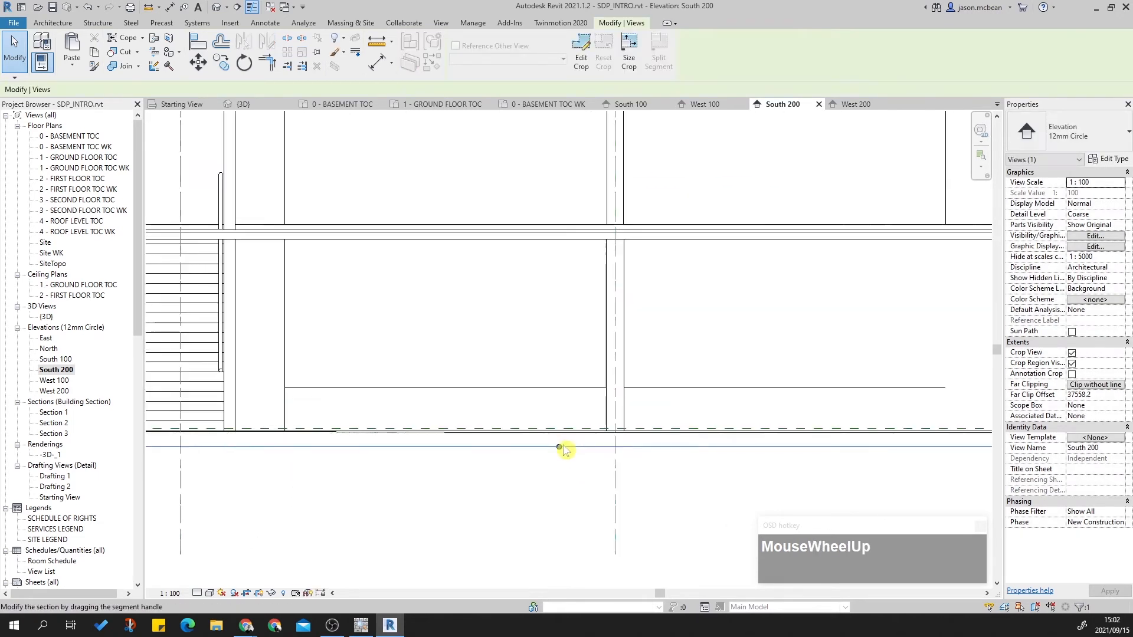
{"action": "scroll", "coordinate": [568, 501], "scroll_direction": "down", "scroll_amount": 5}
{"action": "middle_click", "coordinate": [568, 502]}
{"action": "left_click", "coordinate": [270, 593]}
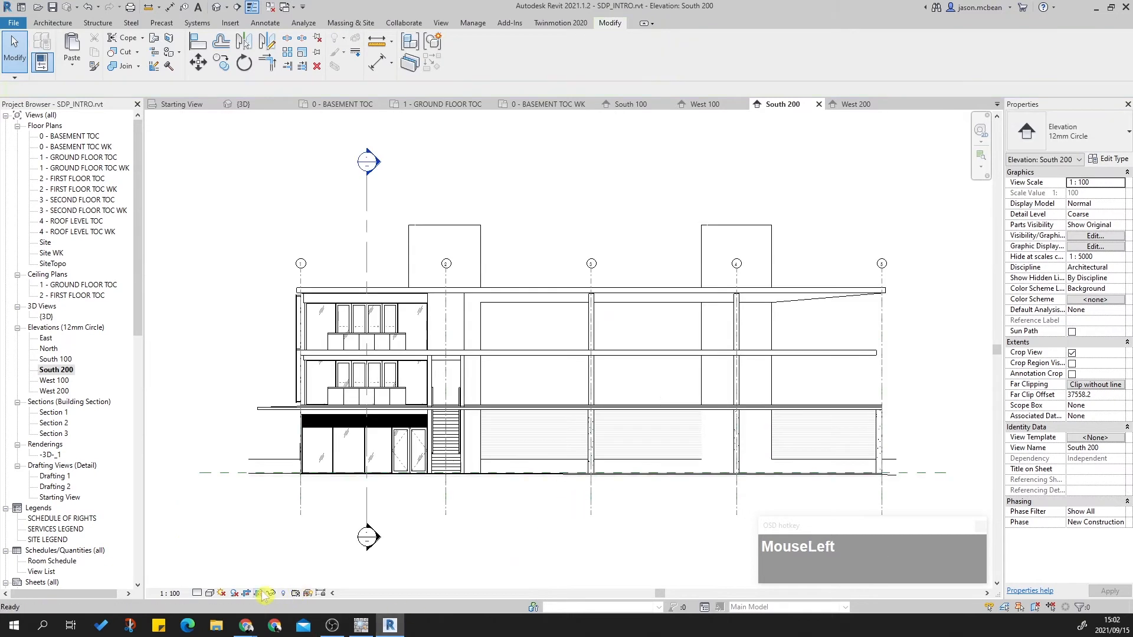
Step: Open the South 100 elevation, show its crop region, and switch view cropping off and back on
{"action": "double_click", "coordinate": [55, 359]}
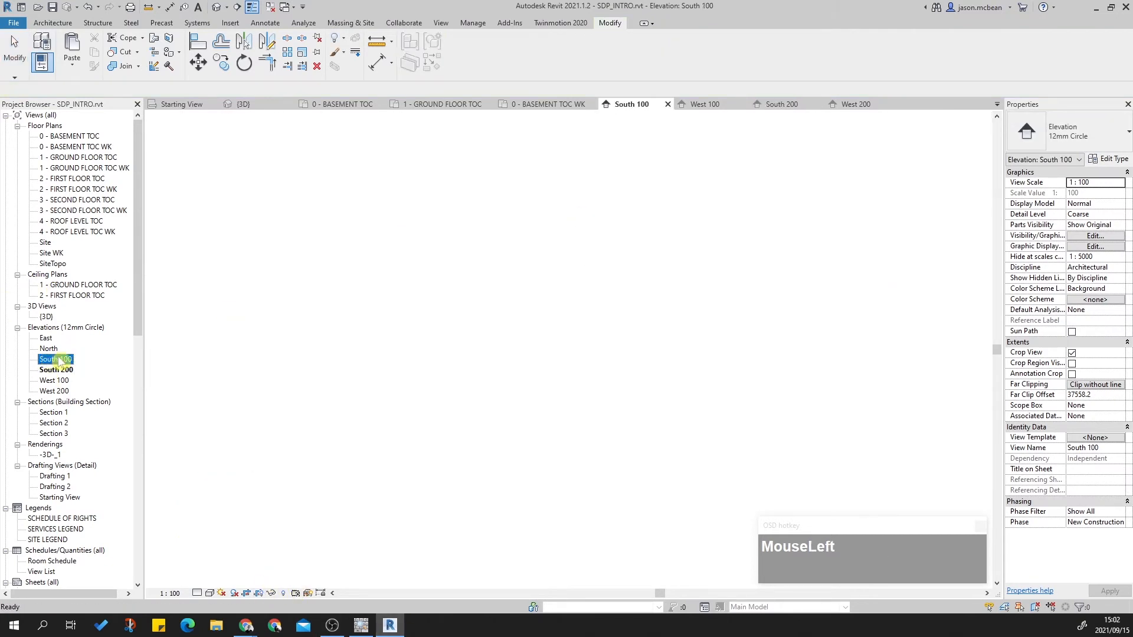
{"action": "scroll", "coordinate": [626, 319], "scroll_direction": "up", "scroll_amount": 2}
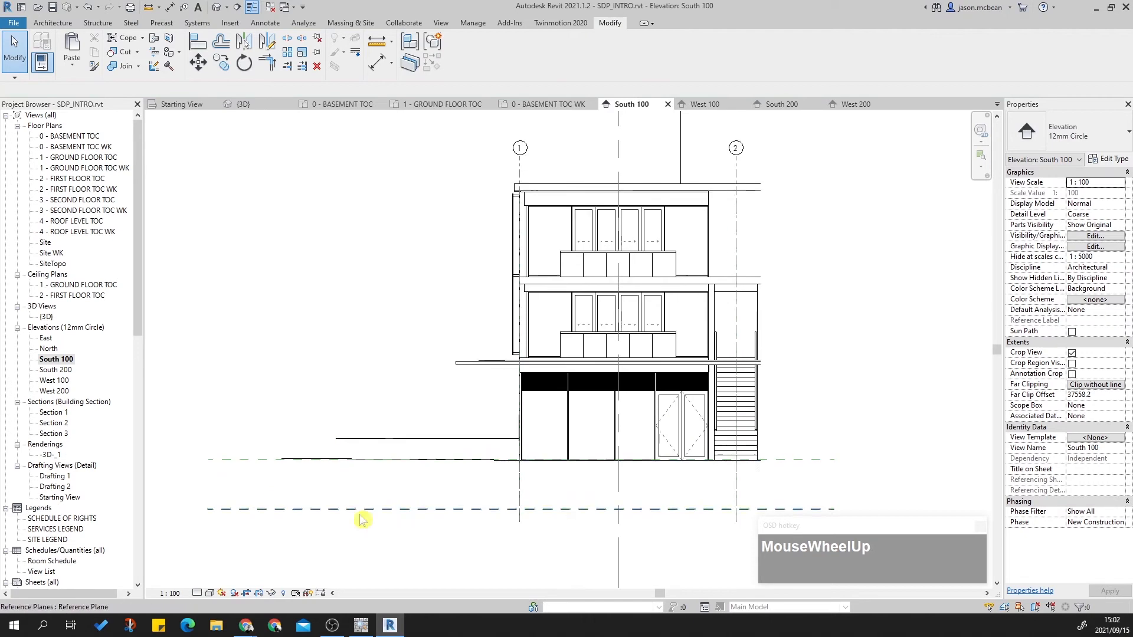
{"action": "left_click", "coordinate": [259, 593]}
{"action": "left_click", "coordinate": [246, 593]}
{"action": "scroll", "coordinate": [379, 454], "scroll_direction": "down", "scroll_amount": 2}
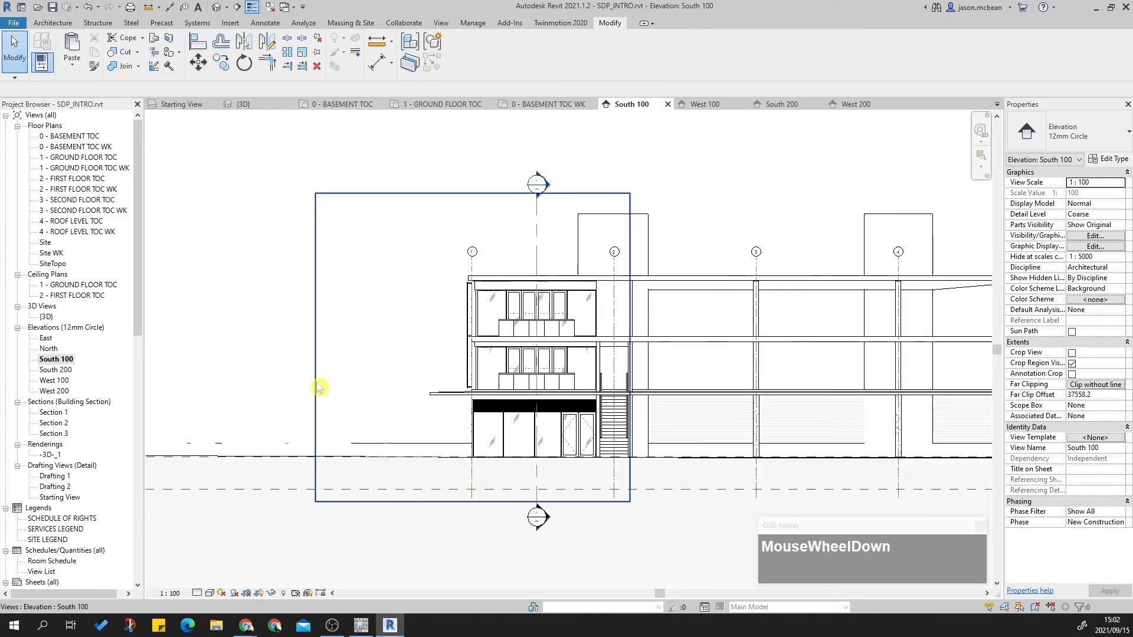
{"action": "left_click", "coordinate": [247, 593]}
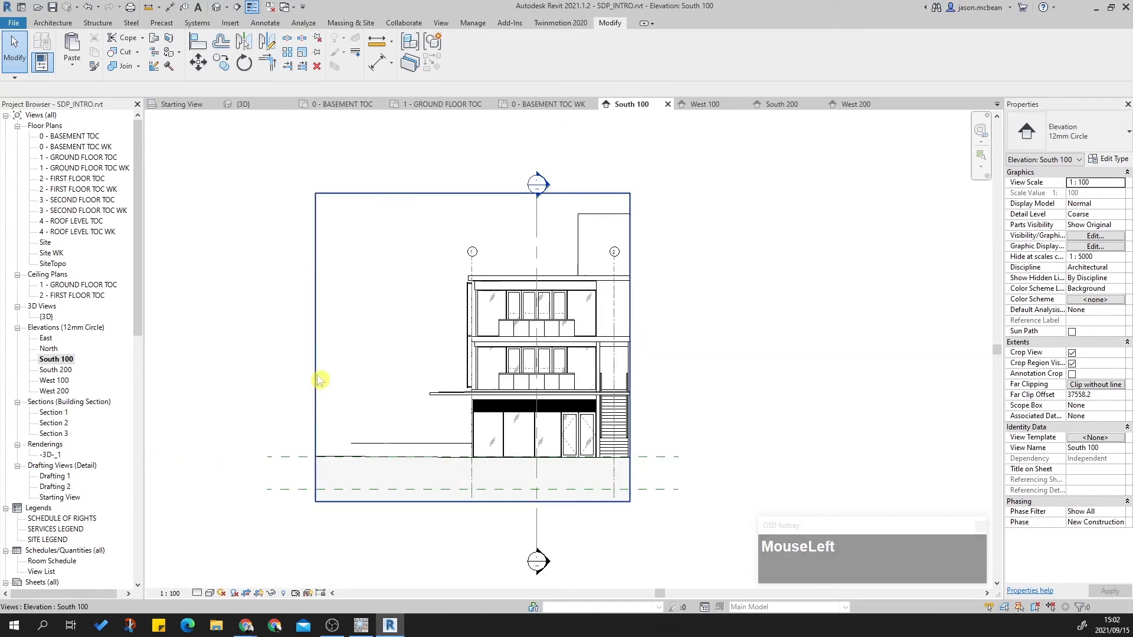
Step: Move the South 100 crop region's left edge in close to the canopy and its bottom edge up just below ground
{"action": "left_click", "coordinate": [321, 352]}
{"action": "left_click_drag", "start_coordinate": [426, 351], "coordinate": [423, 349]}
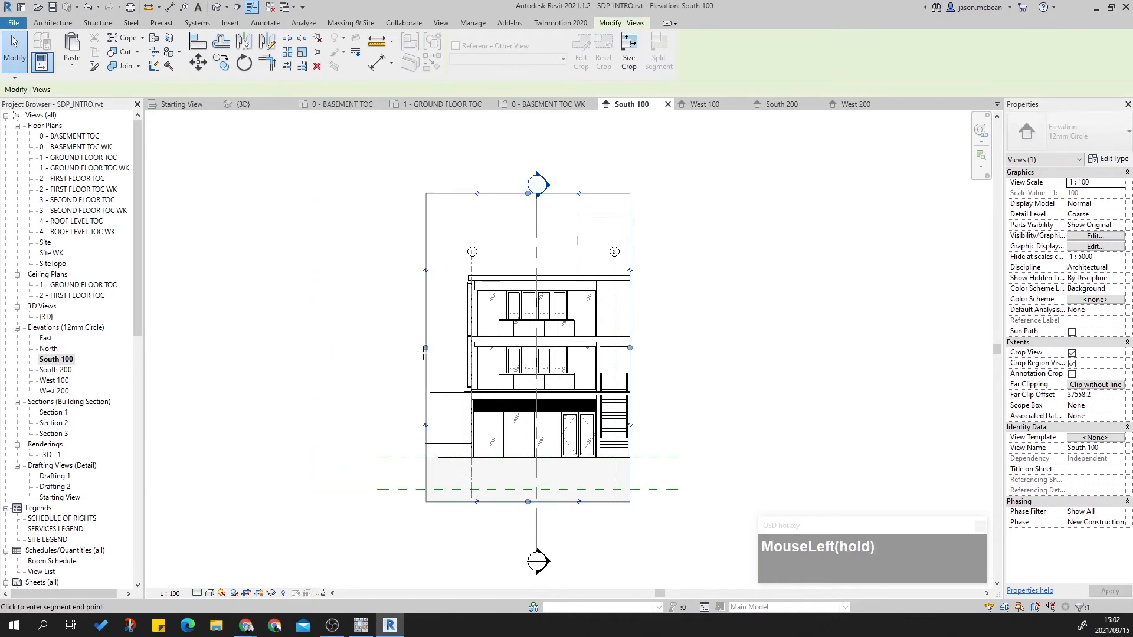
{"action": "left_click_drag", "start_coordinate": [527, 502], "coordinate": [527, 466]}
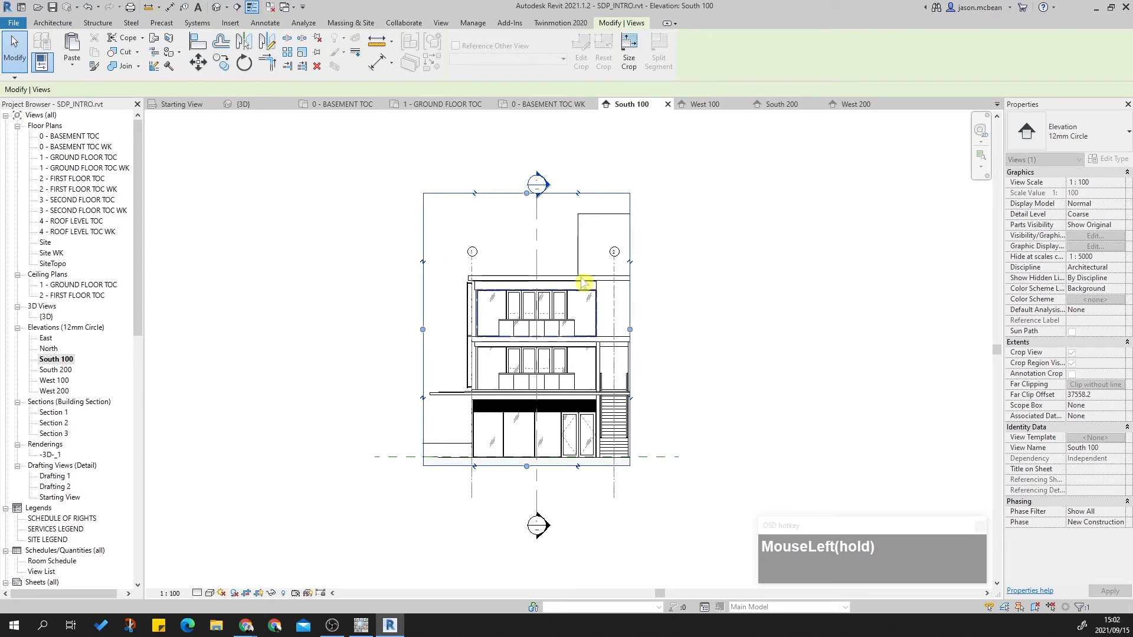
Step: Lower the South 100 crop region's top edge to just above the rooftop volume
{"action": "mouse_move", "coordinate": [527, 194]}
{"action": "left_mouse_down"}
{"action": "mouse_move", "coordinate": [527, 217]}
{"action": "mouse_move", "coordinate": [537, 173]}
{"action": "mouse_move", "coordinate": [528, 238]}
{"action": "mouse_move", "coordinate": [532, 207]}
{"action": "left_mouse_up"}
{"action": "left_click", "coordinate": [530, 220]}
{"action": "left_click", "coordinate": [539, 234]}
{"action": "left_click", "coordinate": [497, 206]}
{"action": "left_click", "coordinate": [790, 325]}
Step: Raise the South 100 crop region's bottom edge further so that it sits tight below the ground line
{"action": "middle_click_drag", "start_coordinate": [667, 364], "coordinate": [712, 373]}
{"action": "scroll", "coordinate": [642, 456], "scroll_direction": "up", "scroll_amount": 4}
{"action": "left_click", "coordinate": [589, 516]}
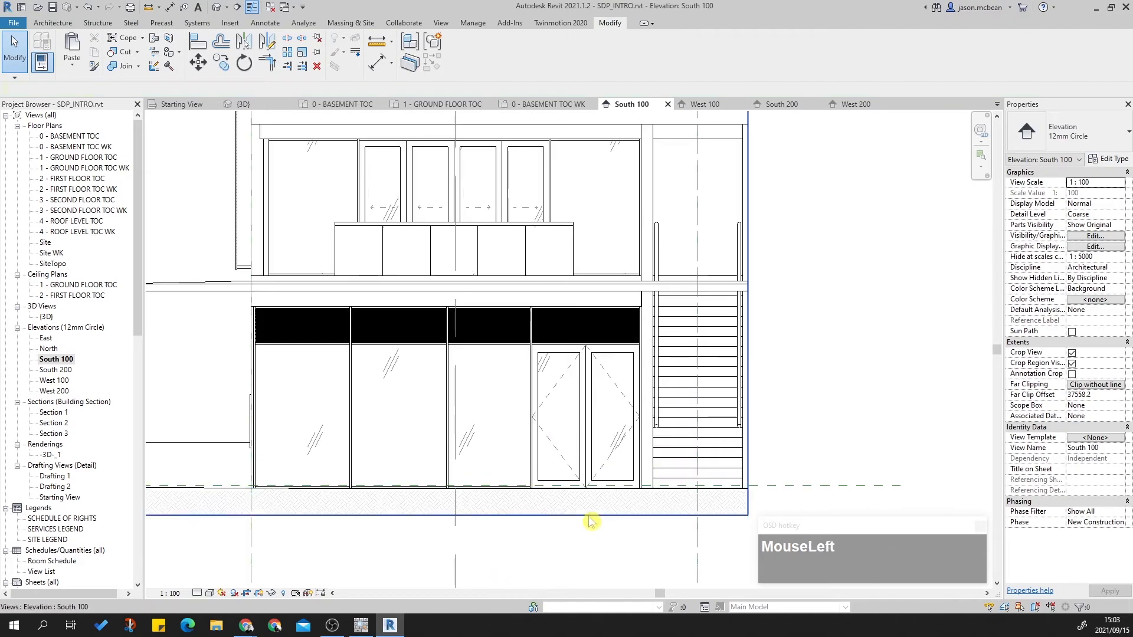
{"action": "scroll", "coordinate": [587, 521], "scroll_direction": "up", "scroll_amount": 2}
{"action": "left_click_drag", "start_coordinate": [467, 521], "coordinate": [463, 478]}
Step: Check how tightly the South 100 crop region fits below the ground line and around the whole elevation
{"action": "scroll", "coordinate": [470, 508], "scroll_direction": "down", "scroll_amount": 3}
{"action": "scroll", "coordinate": [678, 498], "scroll_direction": "up", "scroll_amount": 4}
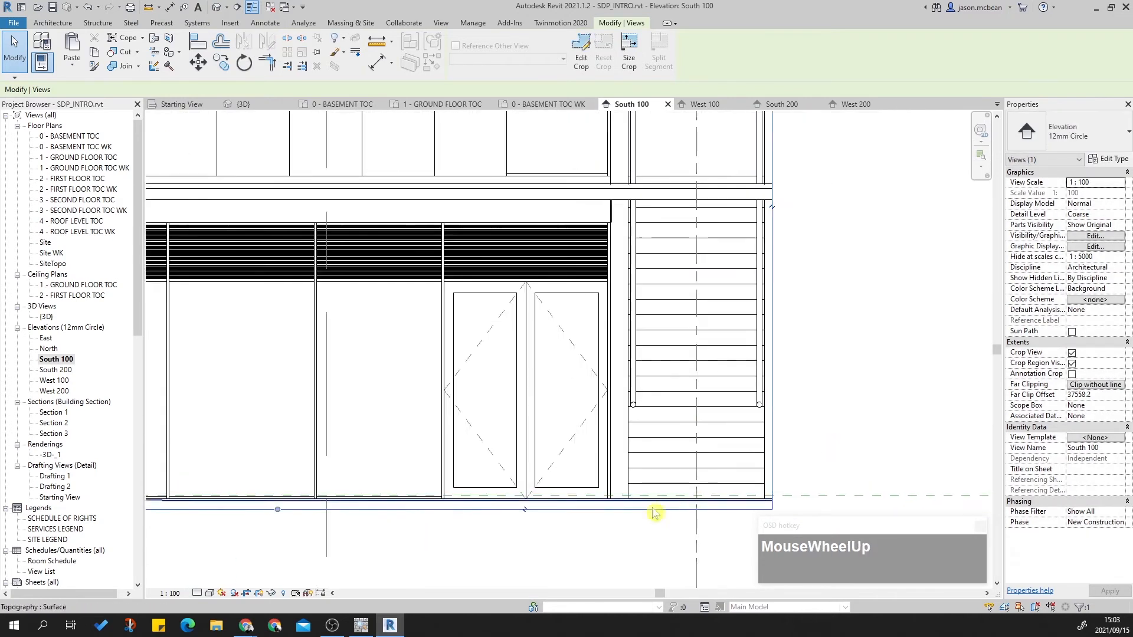
{"action": "left_click", "coordinate": [631, 501]}
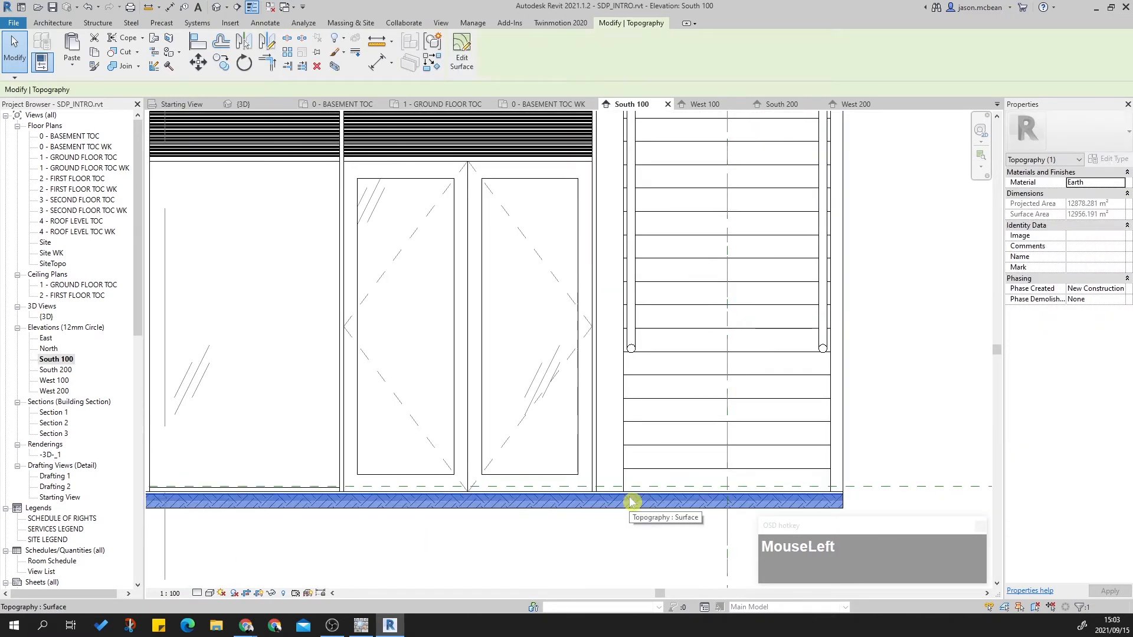
{"action": "scroll", "coordinate": [662, 446], "scroll_direction": "down", "scroll_amount": 5}
{"action": "middle_click", "coordinate": [817, 367]}
{"action": "middle_click", "coordinate": [817, 367]}
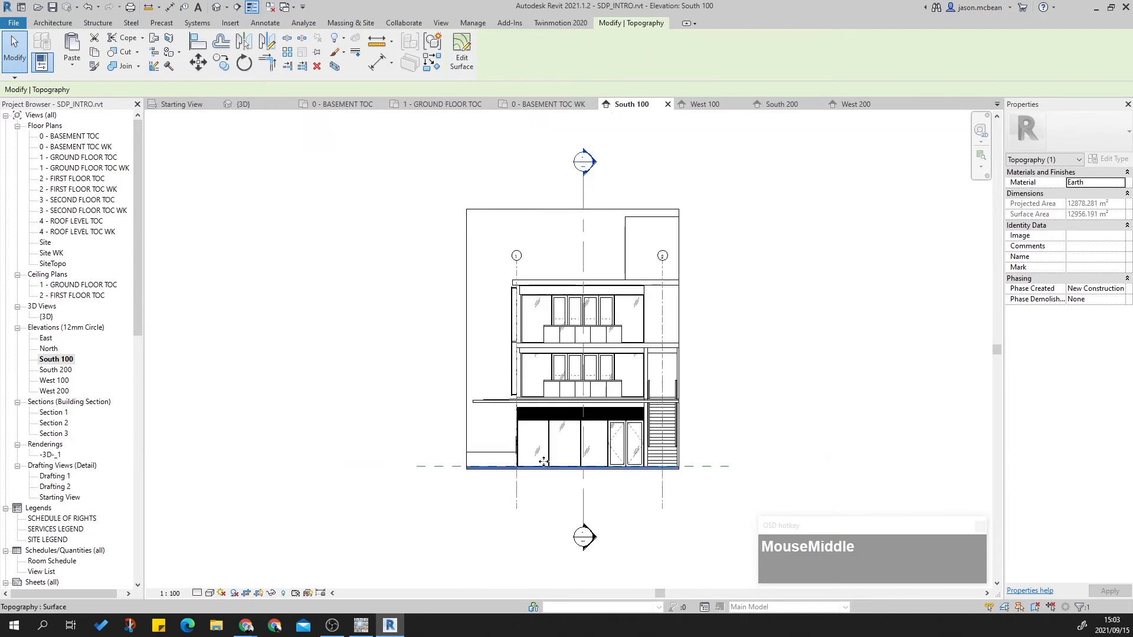
{"action": "scroll", "coordinate": [540, 466], "scroll_direction": "up", "scroll_amount": 2}
{"action": "middle_click", "coordinate": [847, 348]}
{"action": "middle_click", "coordinate": [848, 348]}
{"action": "scroll", "coordinate": [672, 386], "scroll_direction": "up", "scroll_amount": 2}
{"action": "middle_click", "coordinate": [715, 387]}
{"action": "middle_click", "coordinate": [715, 387]}
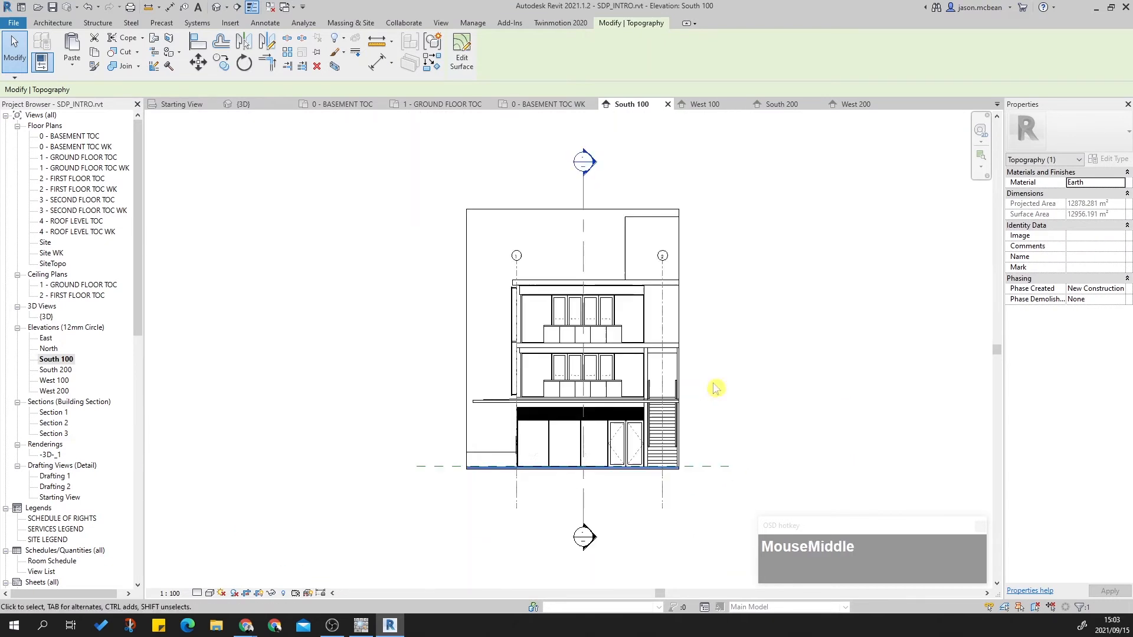
Step: Open the Section 1 view, switch off its view cropping, and show its crop region
{"action": "left_click", "coordinate": [55, 364]}
{"action": "left_click", "coordinate": [55, 381]}
{"action": "double_click", "coordinate": [55, 411]}
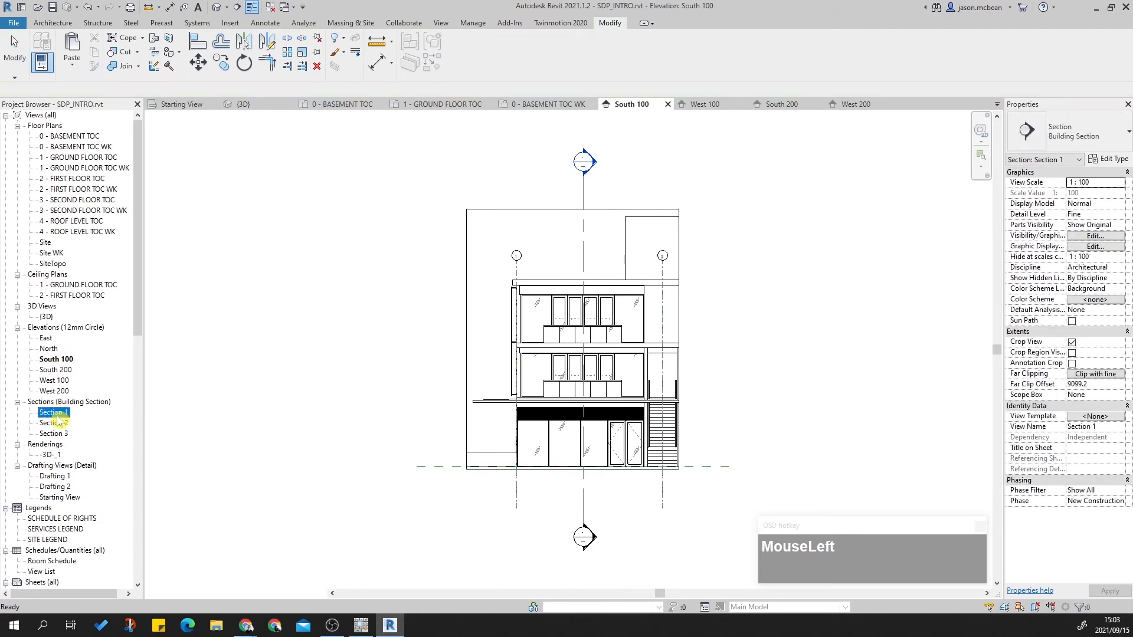
{"action": "middle_click_drag", "start_coordinate": [637, 401], "coordinate": [610, 450]}
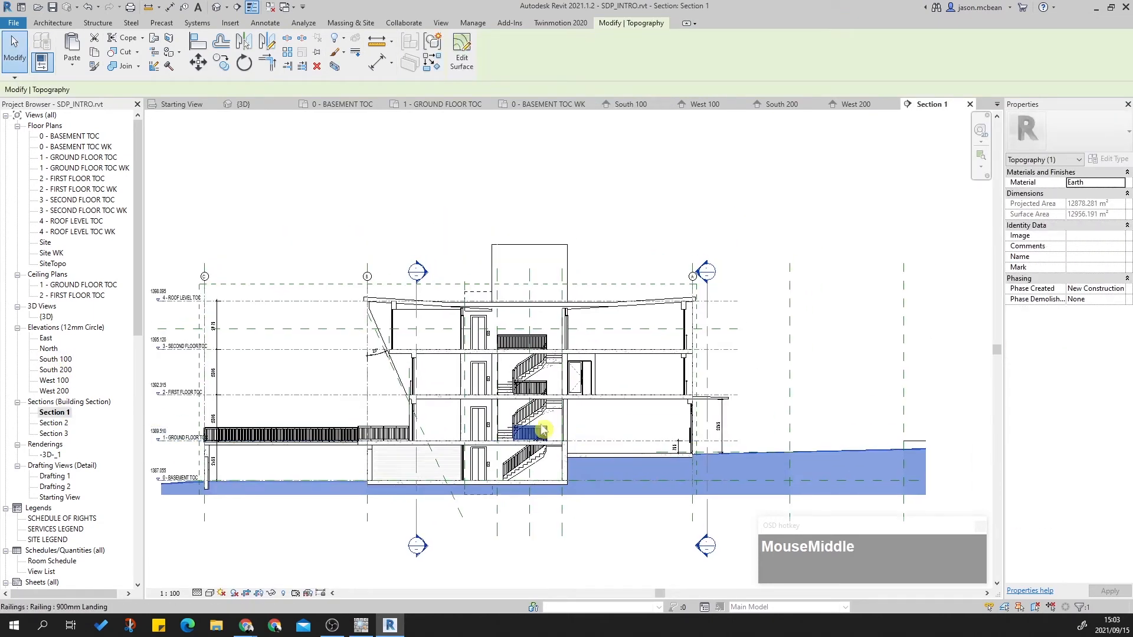
{"action": "scroll", "coordinate": [545, 432], "scroll_direction": "down", "scroll_amount": 1}
{"action": "left_click", "coordinate": [247, 593]}
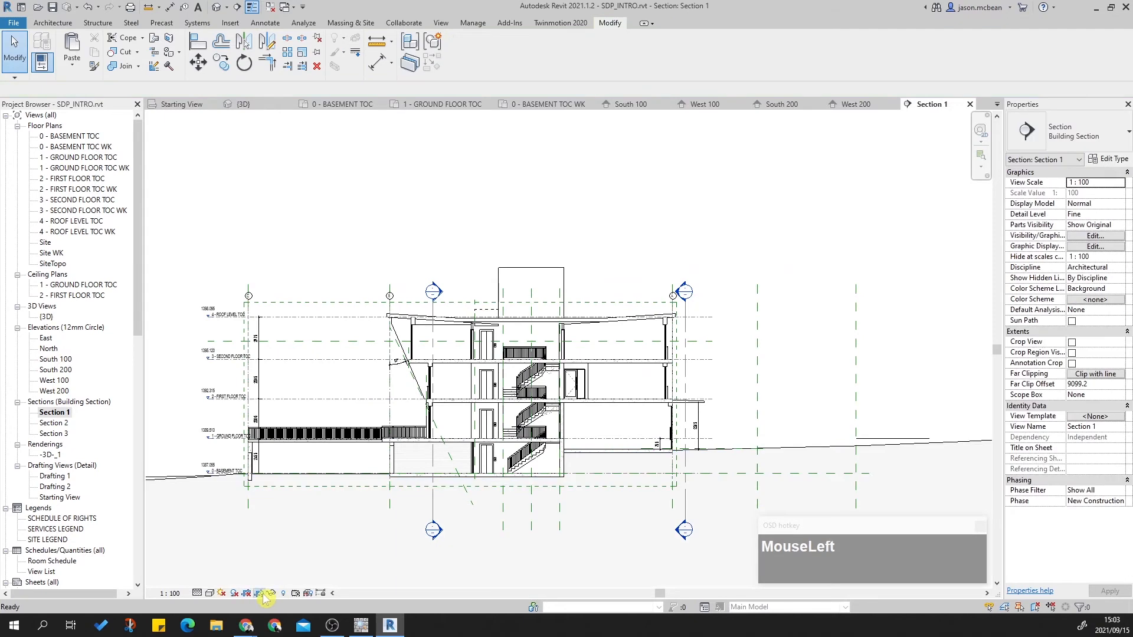
{"action": "left_click", "coordinate": [261, 594]}
Step: Move the Section 1 crop region's far right edge in to just beyond the canopy
{"action": "scroll", "coordinate": [437, 412], "scroll_direction": "down", "scroll_amount": 5}
{"action": "scroll", "coordinate": [639, 371], "scroll_direction": "up", "scroll_amount": 4}
{"action": "left_click", "coordinate": [668, 395]}
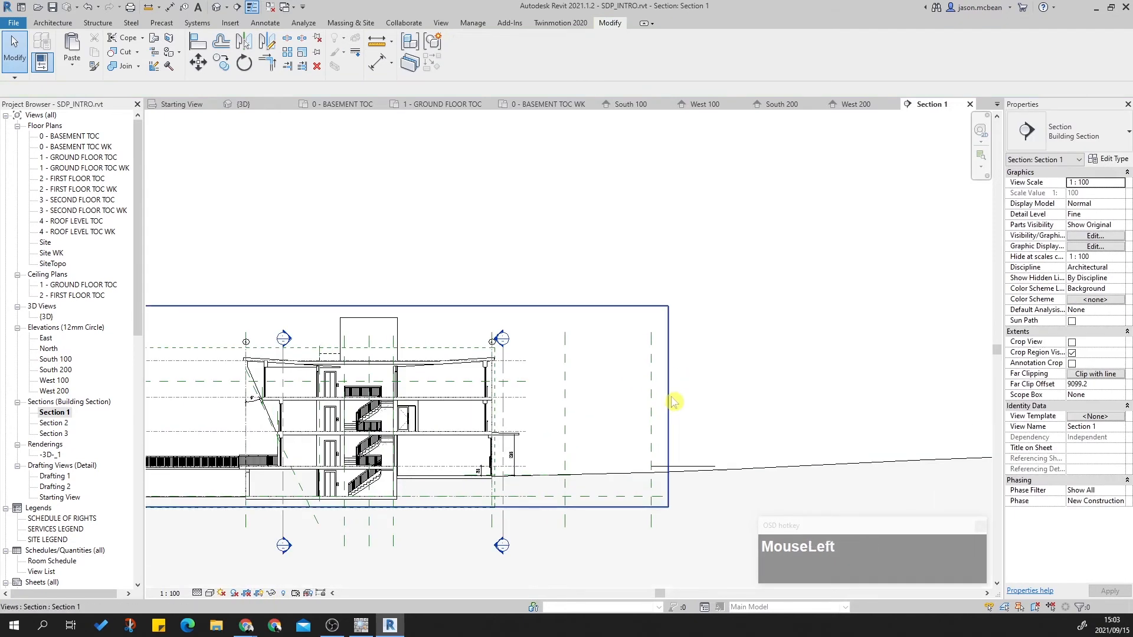
{"action": "left_click_drag", "start_coordinate": [668, 407], "coordinate": [526, 409]}
{"action": "middle_click_drag", "start_coordinate": [526, 404], "coordinate": [706, 394]}
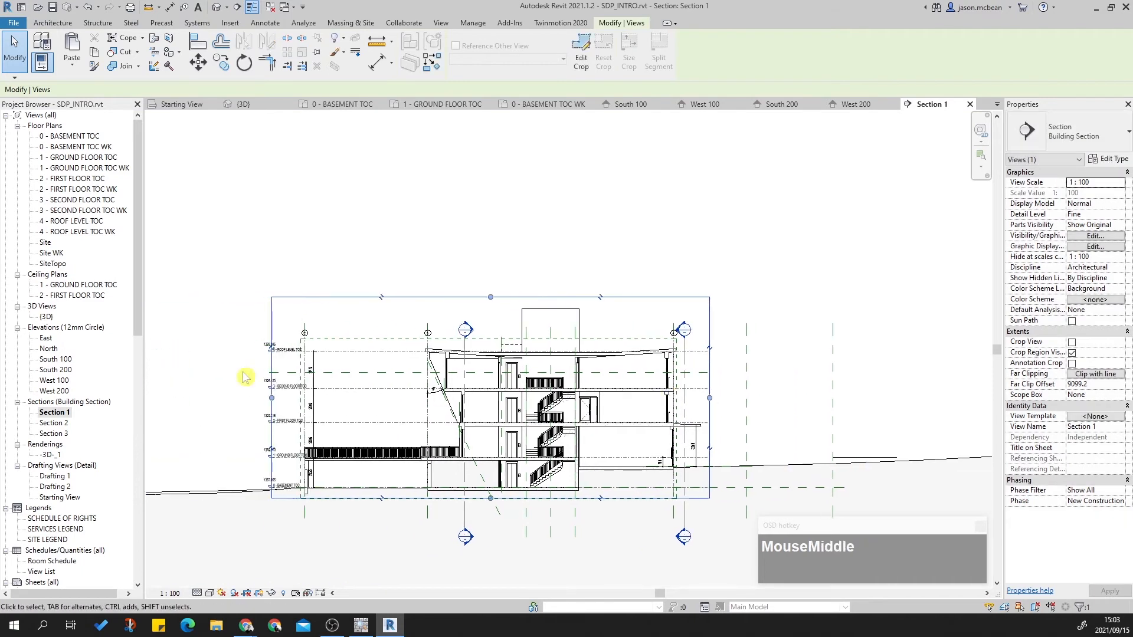
Step: Tighten the Section 1 crop region's left, top and bottom edges around the terrace, rooftop volume and basement
{"action": "scroll", "coordinate": [252, 379], "scroll_direction": "up", "scroll_amount": 4}
{"action": "left_click_drag", "start_coordinate": [291, 411], "coordinate": [319, 411]}
{"action": "left_click_drag", "start_coordinate": [688, 236], "coordinate": [688, 251]}
{"action": "scroll", "coordinate": [493, 321], "scroll_direction": "down", "scroll_amount": 4}
{"action": "scroll", "coordinate": [568, 443], "scroll_direction": "up", "scroll_amount": 3}
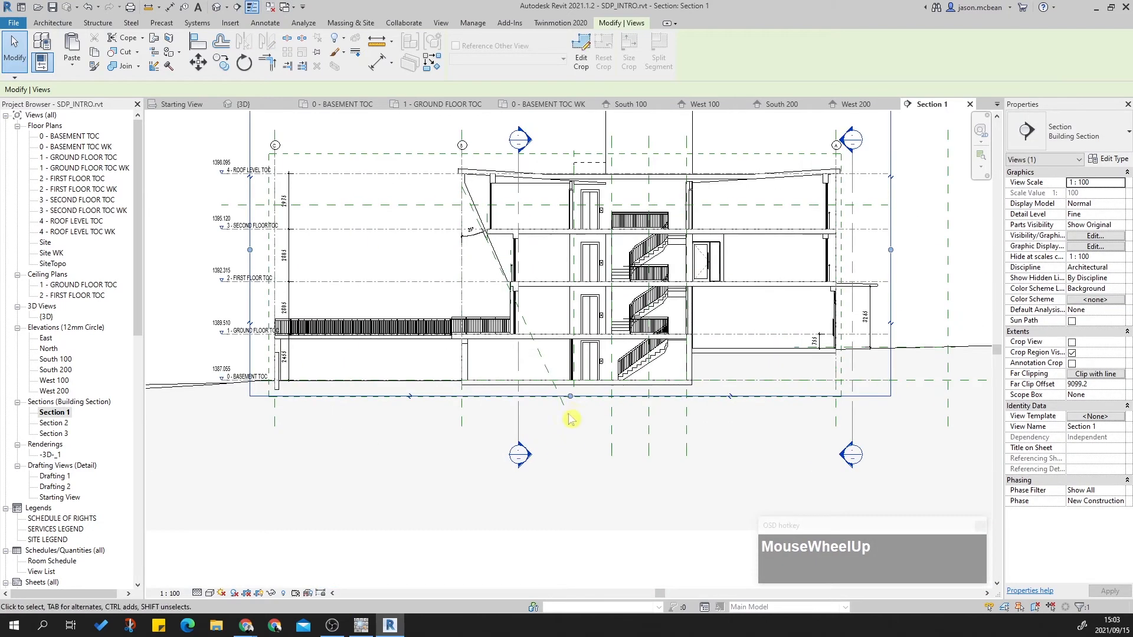
{"action": "left_click_drag", "start_coordinate": [570, 396], "coordinate": [569, 391]}
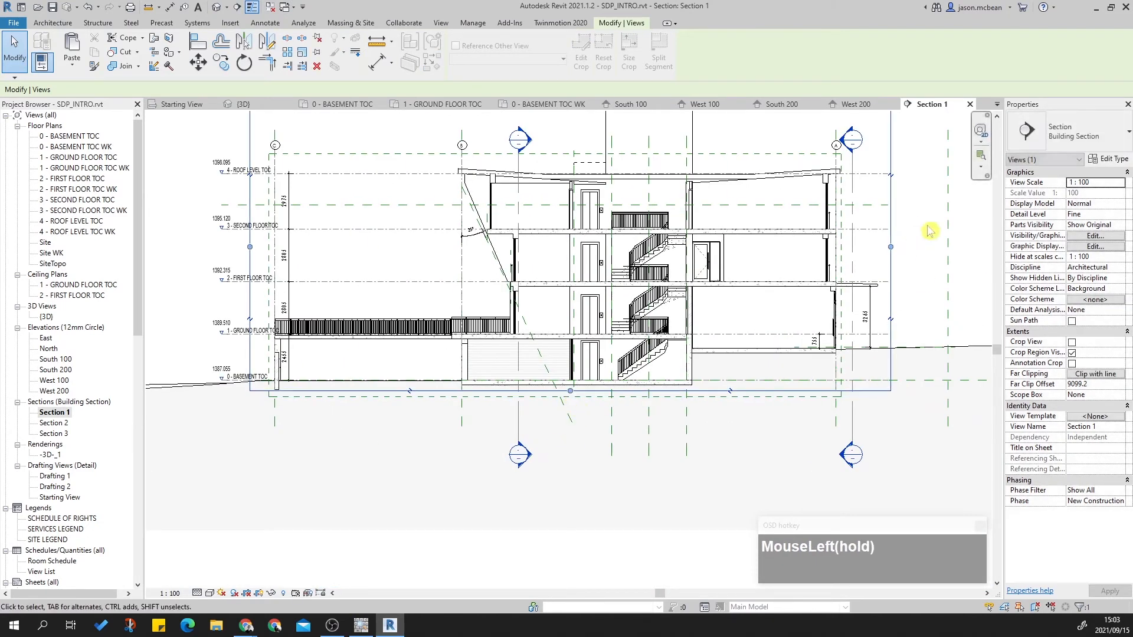
Step: Hide the Section 1 crop region, switch view cropping on and off, and toggle shadows on and off
{"action": "left_click", "coordinate": [259, 593]}
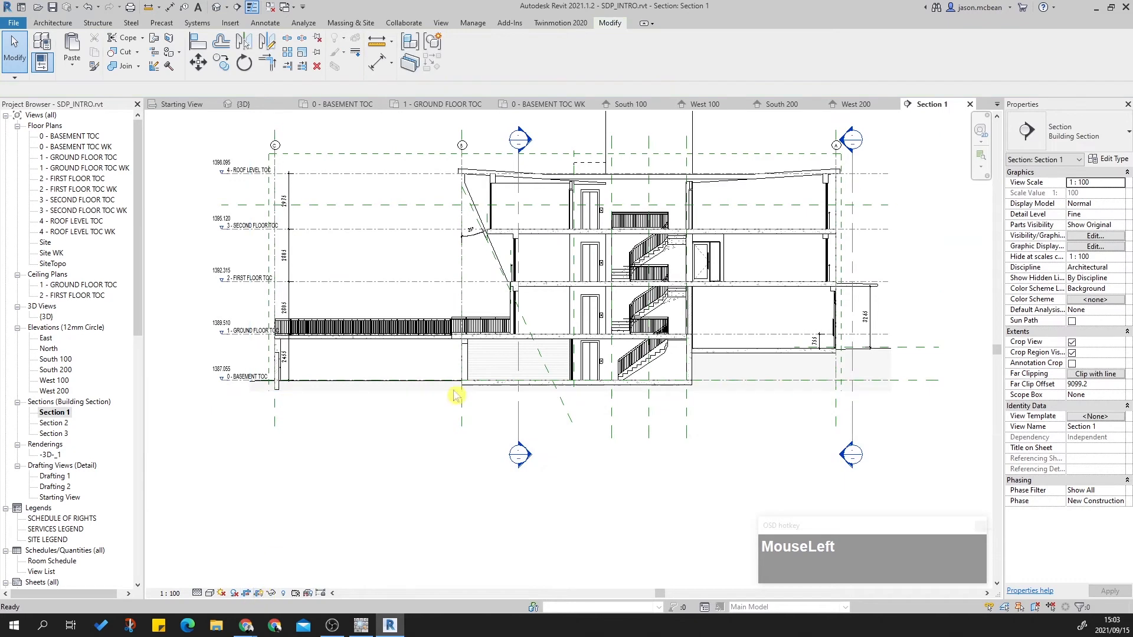
{"action": "middle_click_drag", "start_coordinate": [931, 384], "coordinate": [870, 398]}
{"action": "middle_click_drag", "start_coordinate": [484, 417], "coordinate": [543, 445]}
{"action": "scroll", "coordinate": [487, 459], "scroll_direction": "up", "scroll_amount": 2}
{"action": "scroll", "coordinate": [383, 432], "scroll_direction": "down", "scroll_amount": 2}
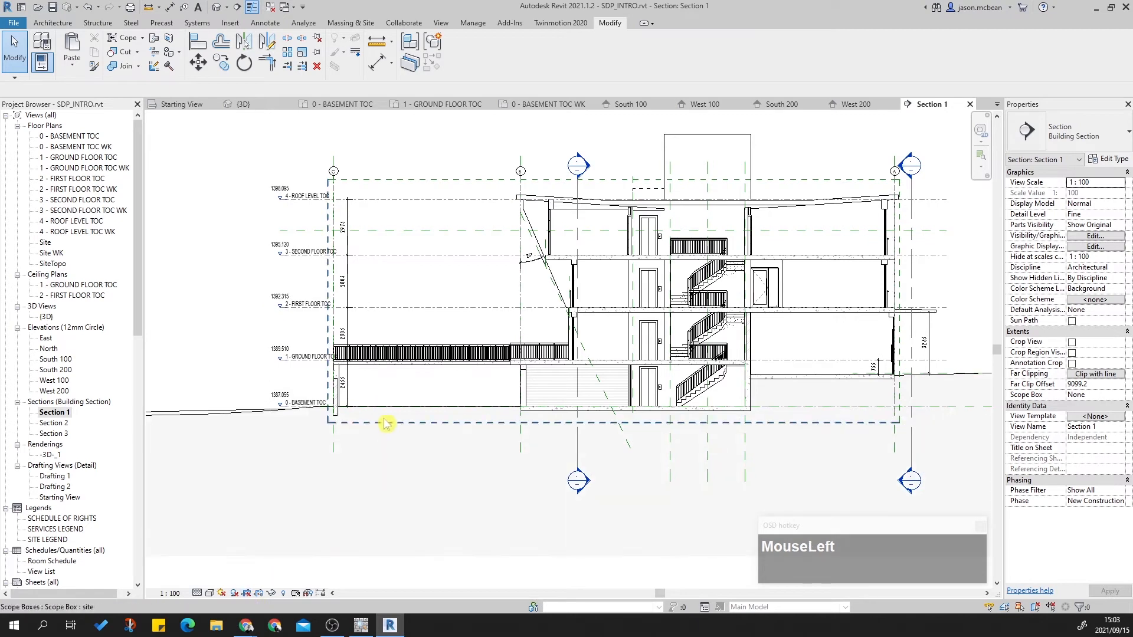
{"action": "left_click", "coordinate": [234, 593]}
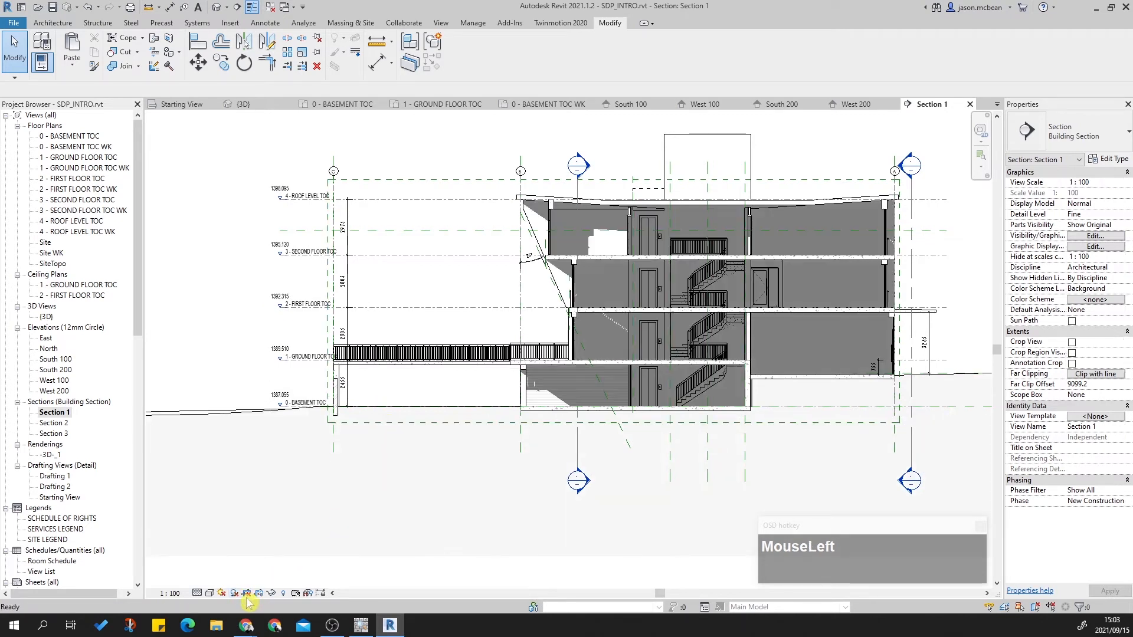
{"action": "left_click", "coordinate": [234, 593]}
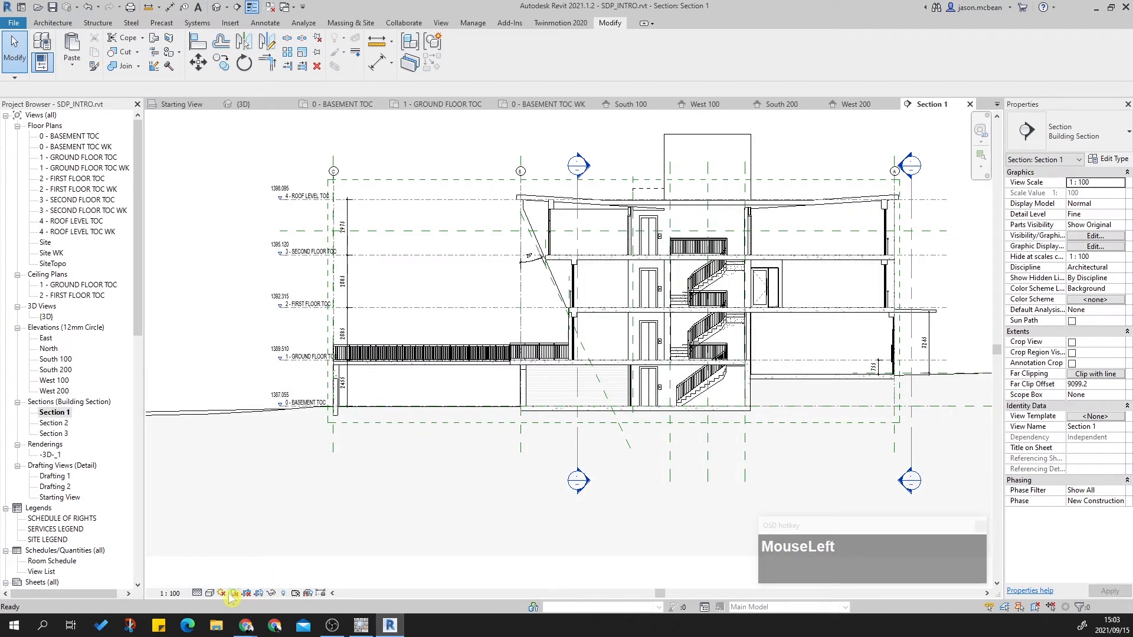
Step: Restore Section 1's cropping with a visible crop region, and lower its bottom edge slightly to just beneath the site scope box
{"action": "left_click", "coordinate": [246, 593]}
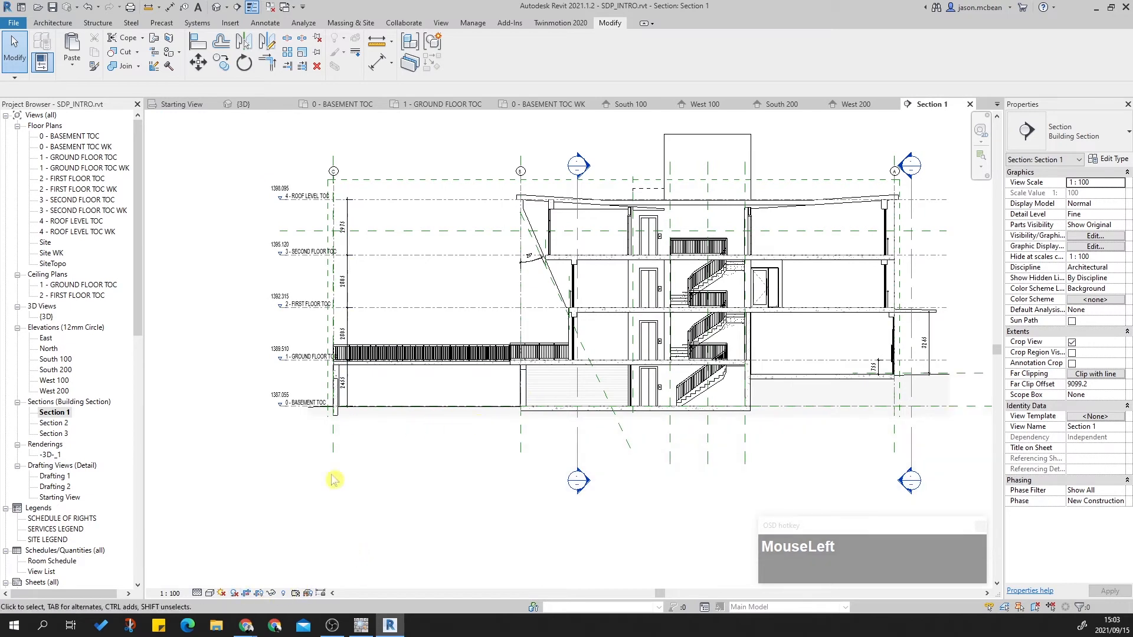
{"action": "left_click", "coordinate": [258, 593]}
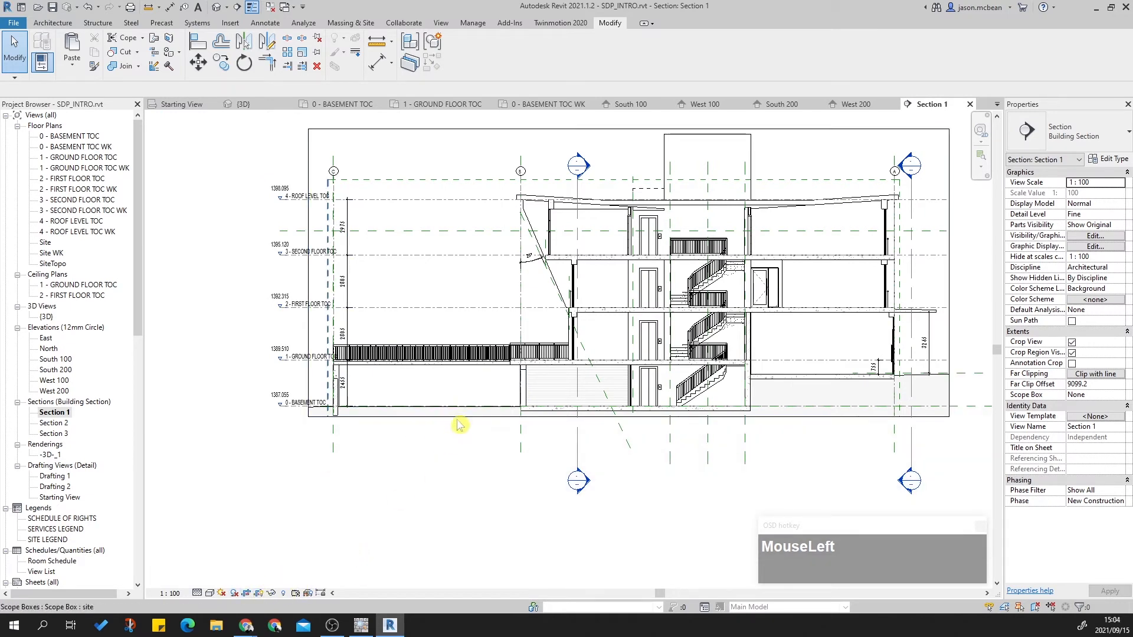
{"action": "left_click", "coordinate": [669, 417]}
{"action": "left_click_drag", "start_coordinate": [628, 424], "coordinate": [628, 432]}
{"action": "left_click", "coordinate": [425, 551]}
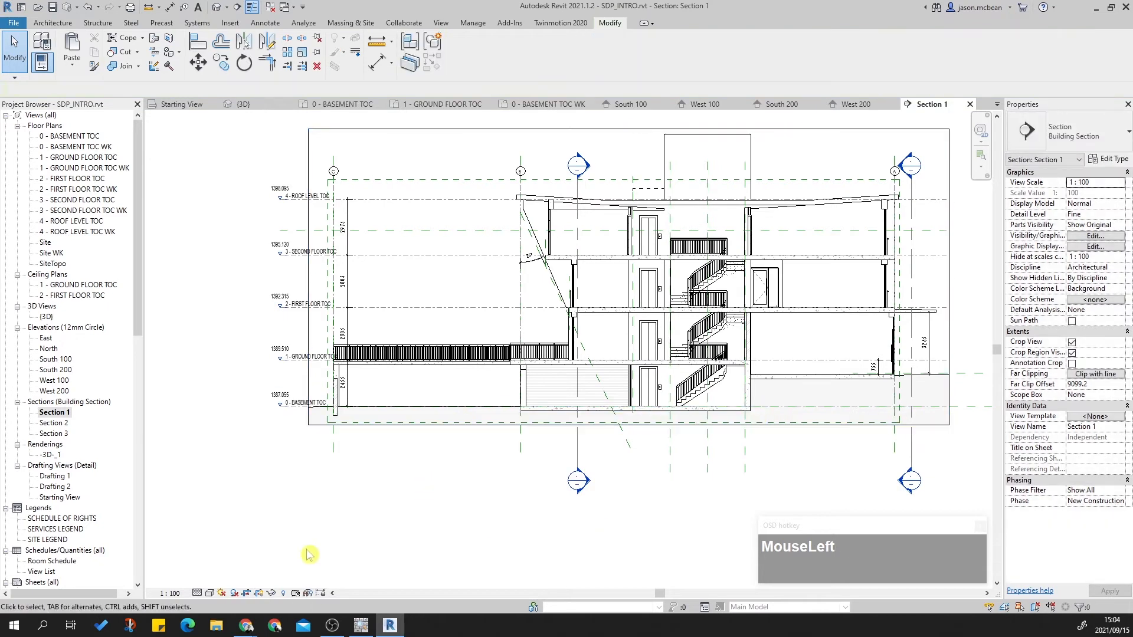
Step: Hide the Section 1 crop region while keeping the view cropped, and rename the view Section A A
{"action": "middle_click", "coordinate": [452, 517]}
{"action": "middle_click", "coordinate": [451, 517]}
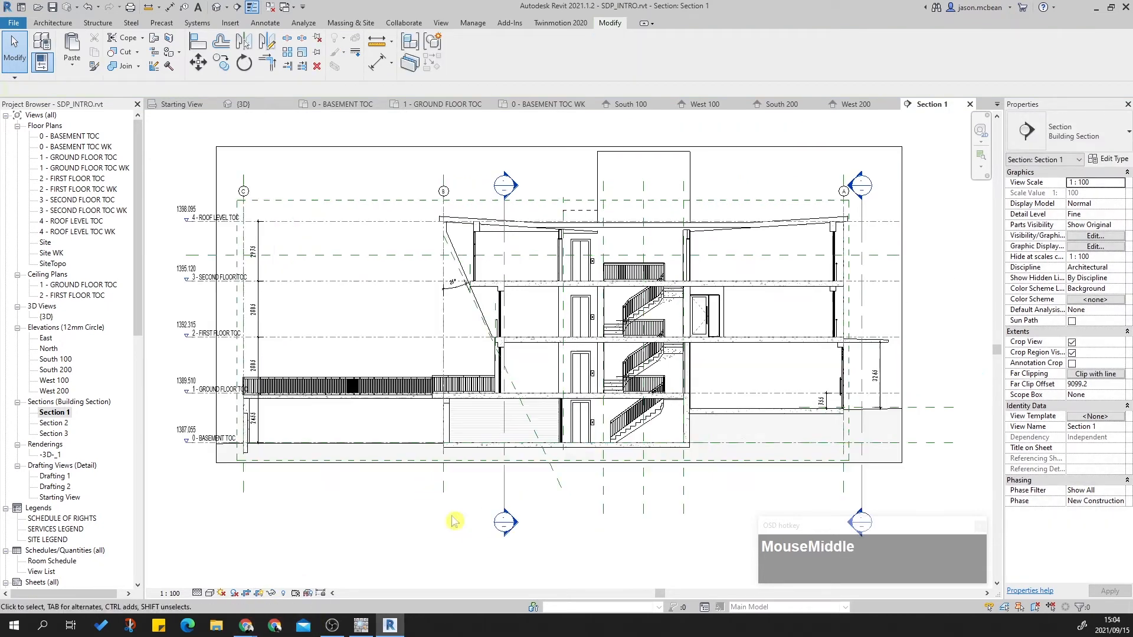
{"action": "left_click", "coordinate": [259, 595]}
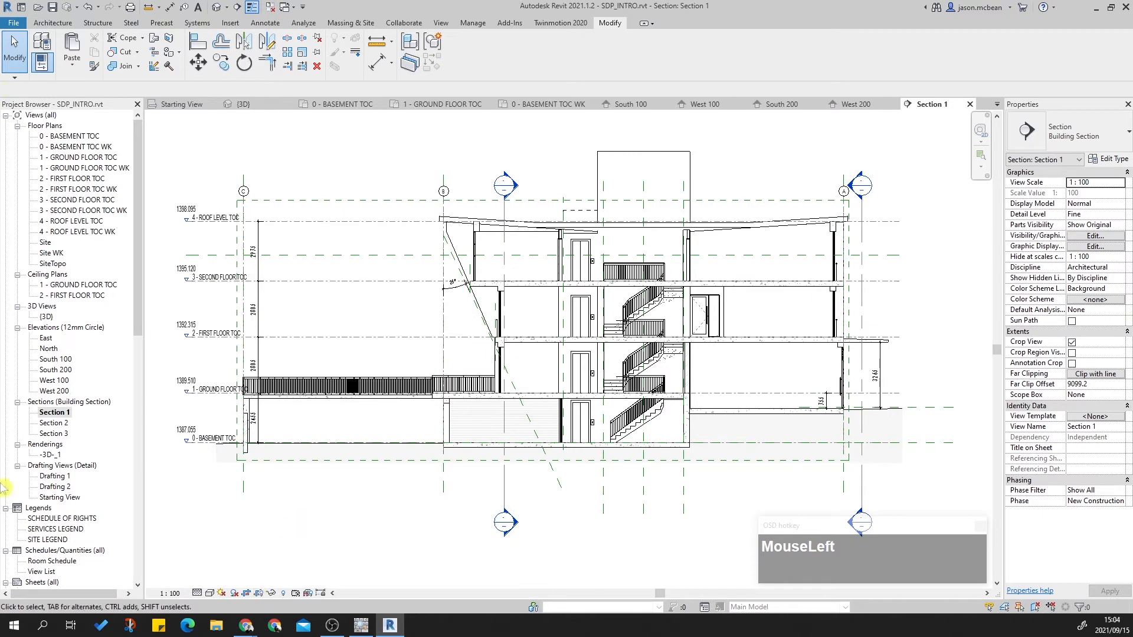
{"action": "right_click", "coordinate": [51, 413]}
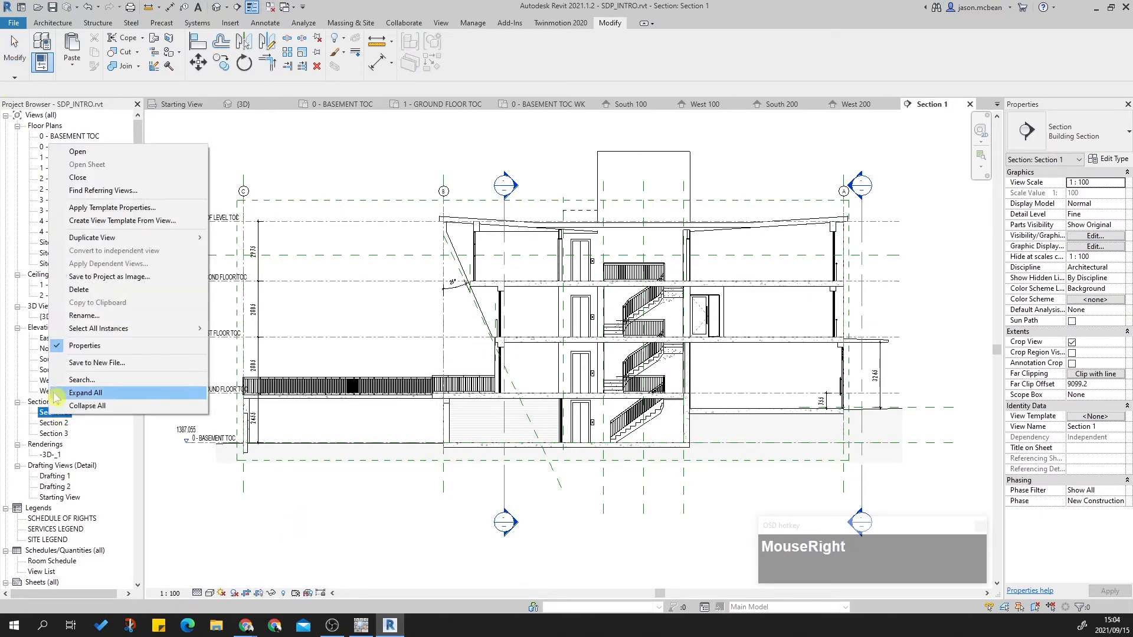
{"action": "left_click", "coordinate": [118, 316]}
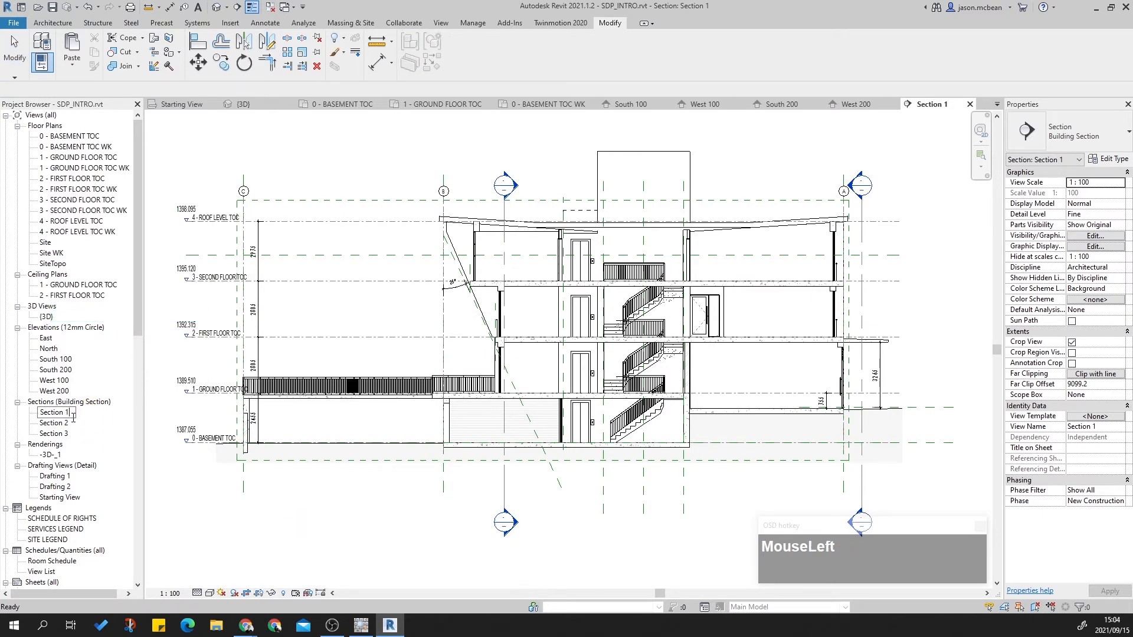
{"action": "type", "text": "A A"}
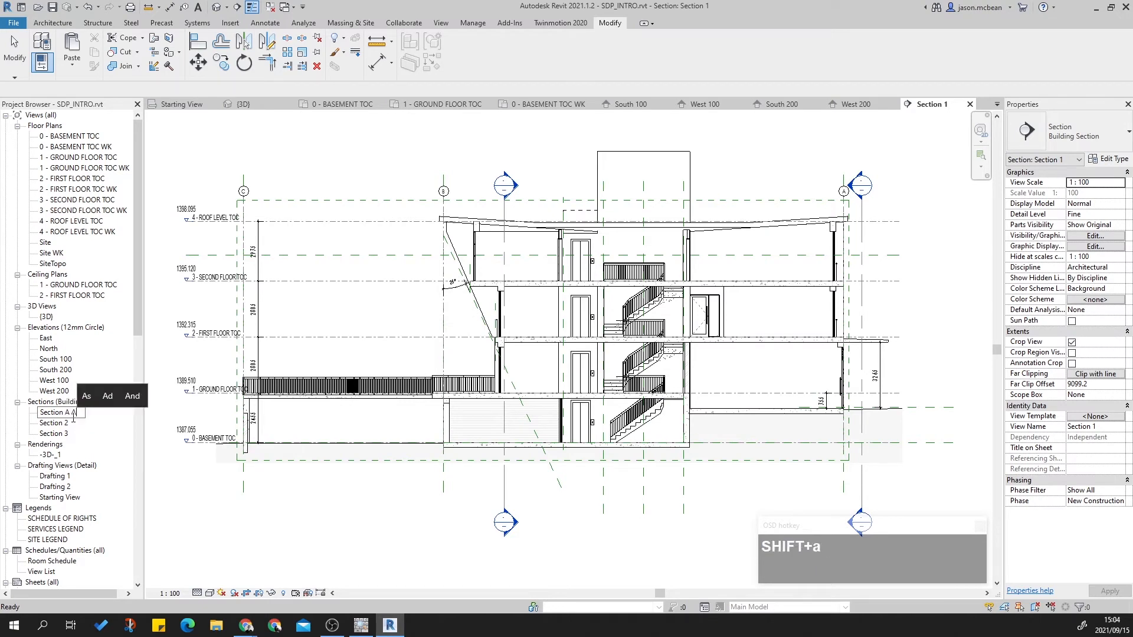
{"action": "left_click", "coordinate": [260, 505]}
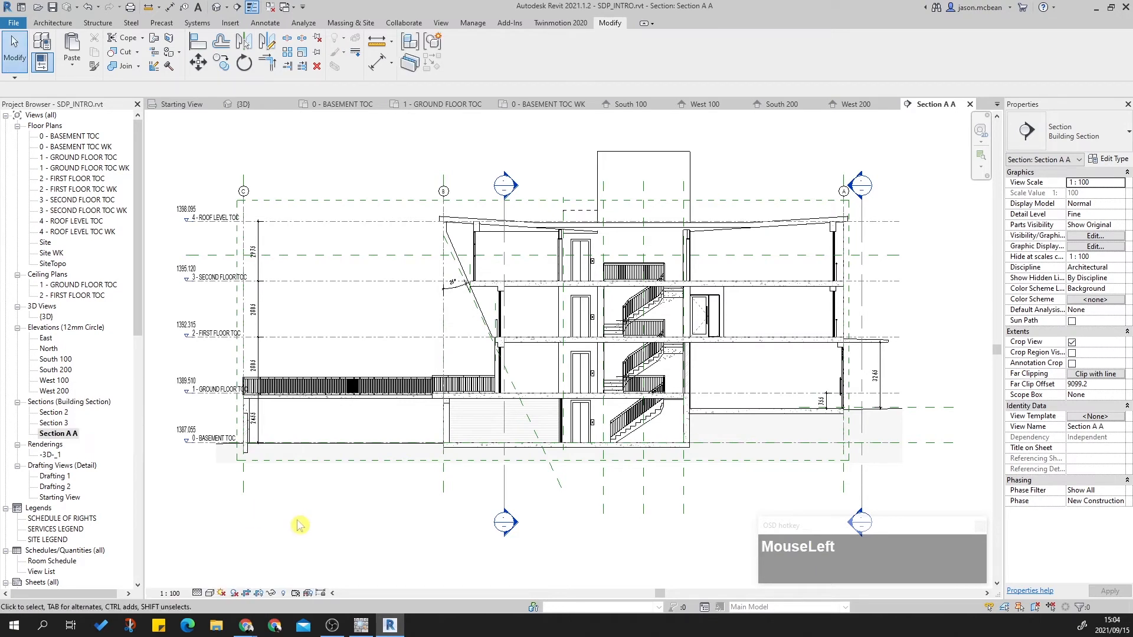
{"action": "left_click", "coordinate": [630, 318]}
{"action": "middle_click_drag", "start_coordinate": [630, 318], "coordinate": [629, 302]}
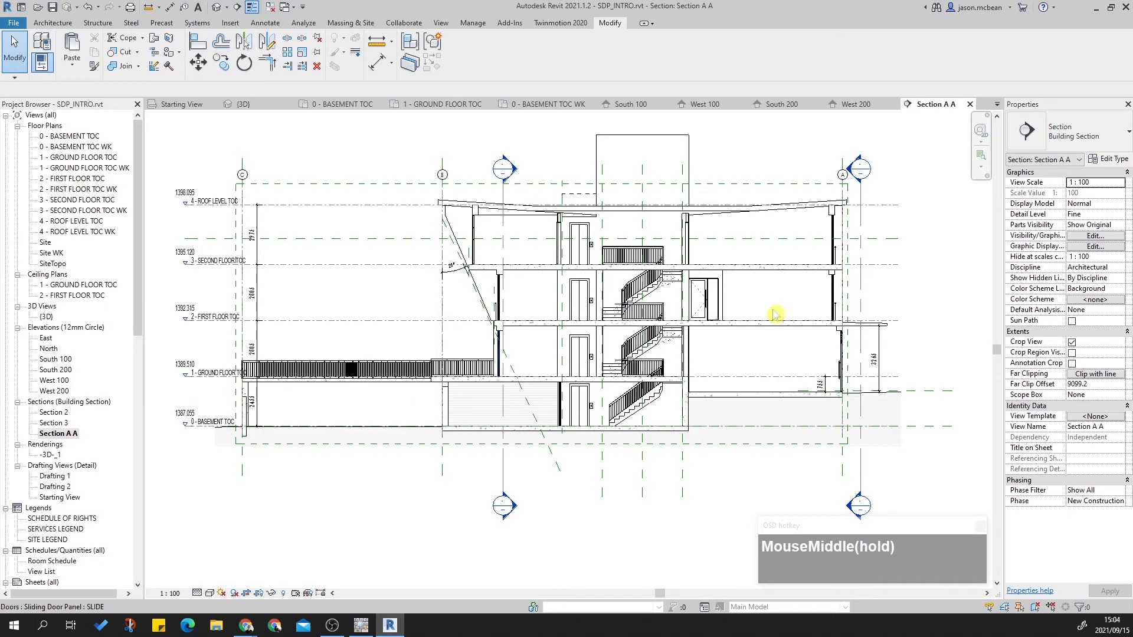
Step: Open the 001 - SITE PLAN sheet and examine its layout and title block
{"action": "scroll", "coordinate": [55, 573], "scroll_direction": "down", "scroll_amount": 2}
{"action": "double_click", "coordinate": [54, 540]}
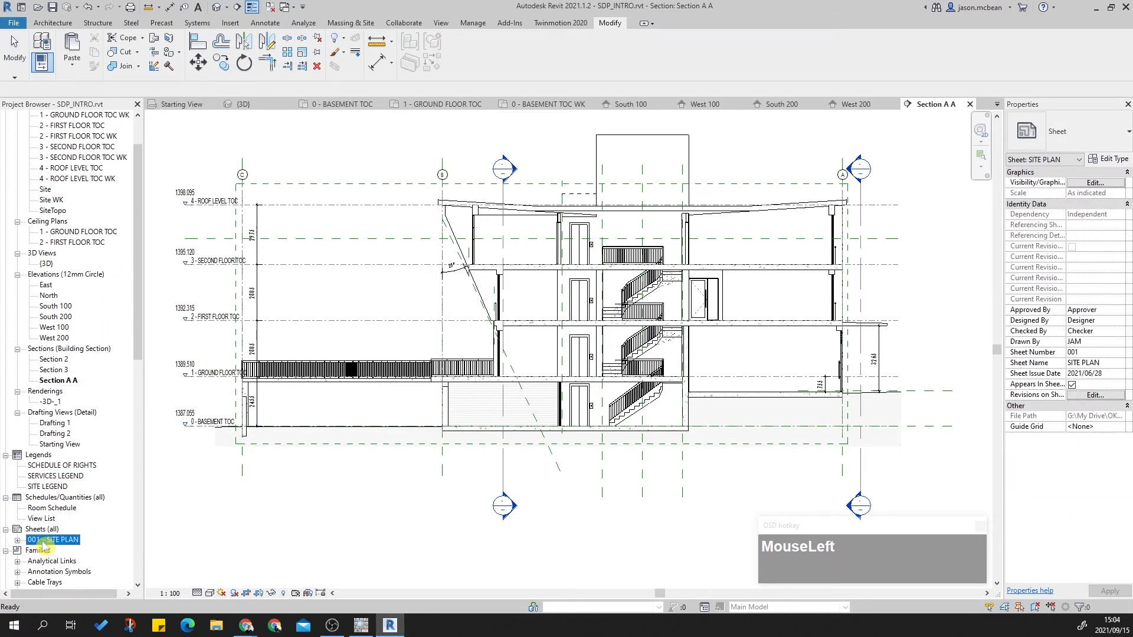
{"action": "scroll", "coordinate": [479, 427], "scroll_direction": "down", "scroll_amount": 2}
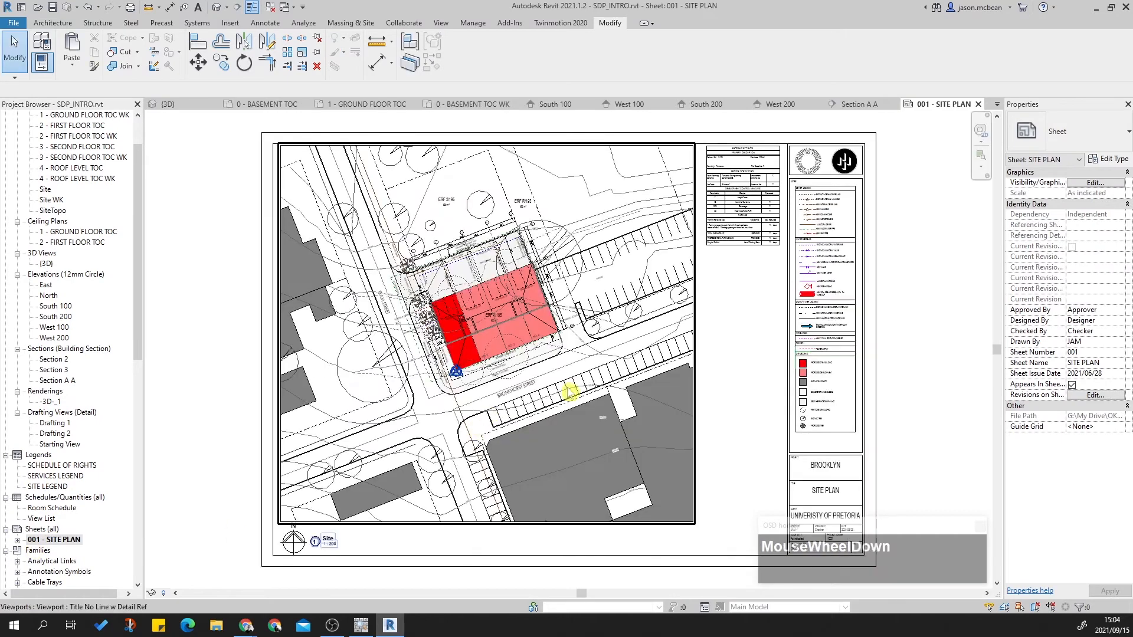
{"action": "middle_click_drag", "start_coordinate": [568, 448], "coordinate": [548, 449]}
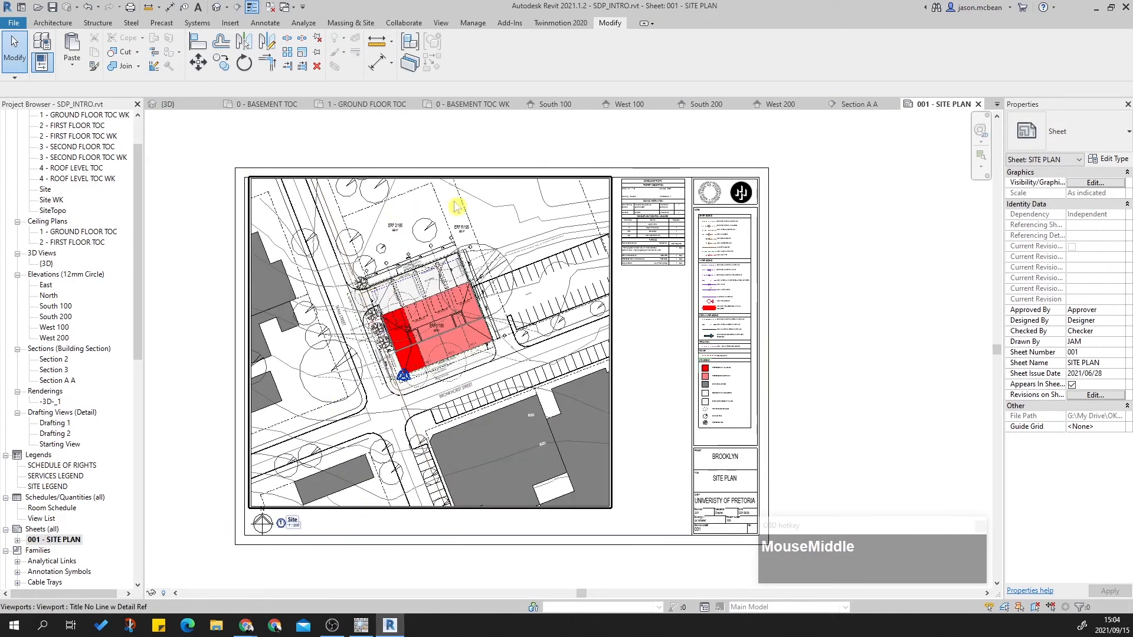
{"action": "middle_click_drag", "start_coordinate": [643, 475], "coordinate": [648, 435]}
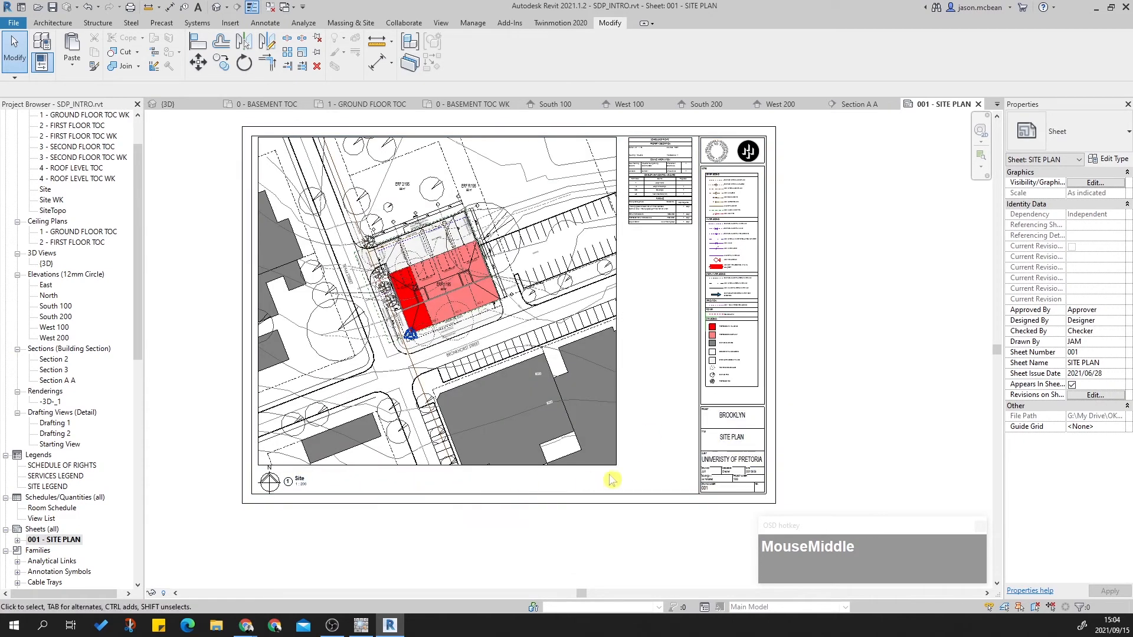
{"action": "middle_click_drag", "start_coordinate": [563, 519], "coordinate": [575, 502]}
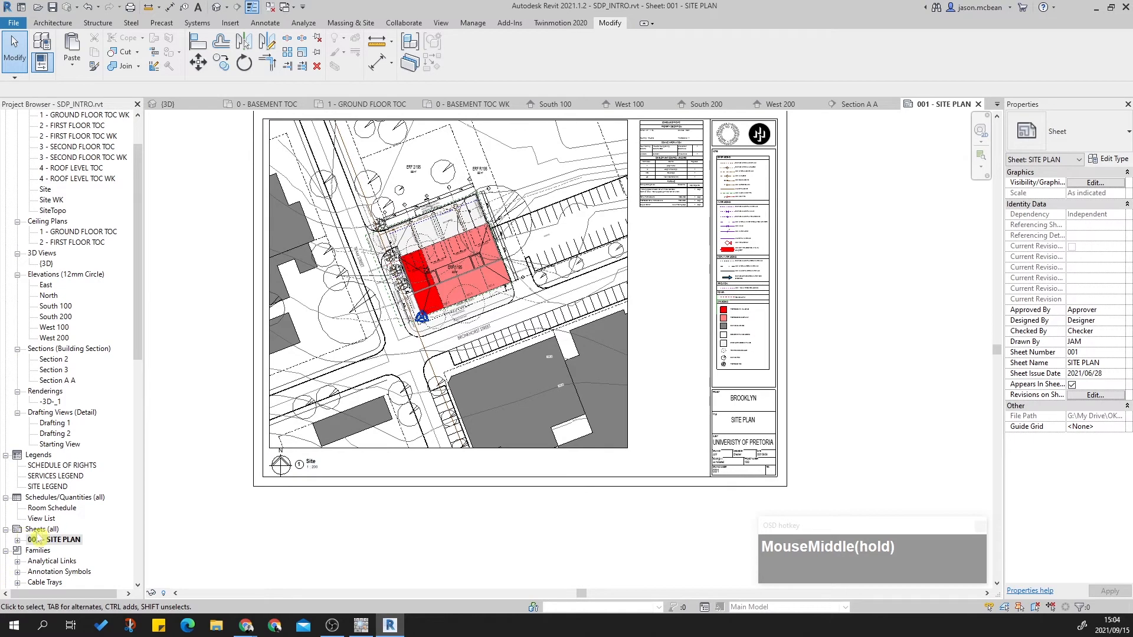
Step: Create a new drawing sheet using the preselected title block
{"action": "right_click", "coordinate": [44, 531]}
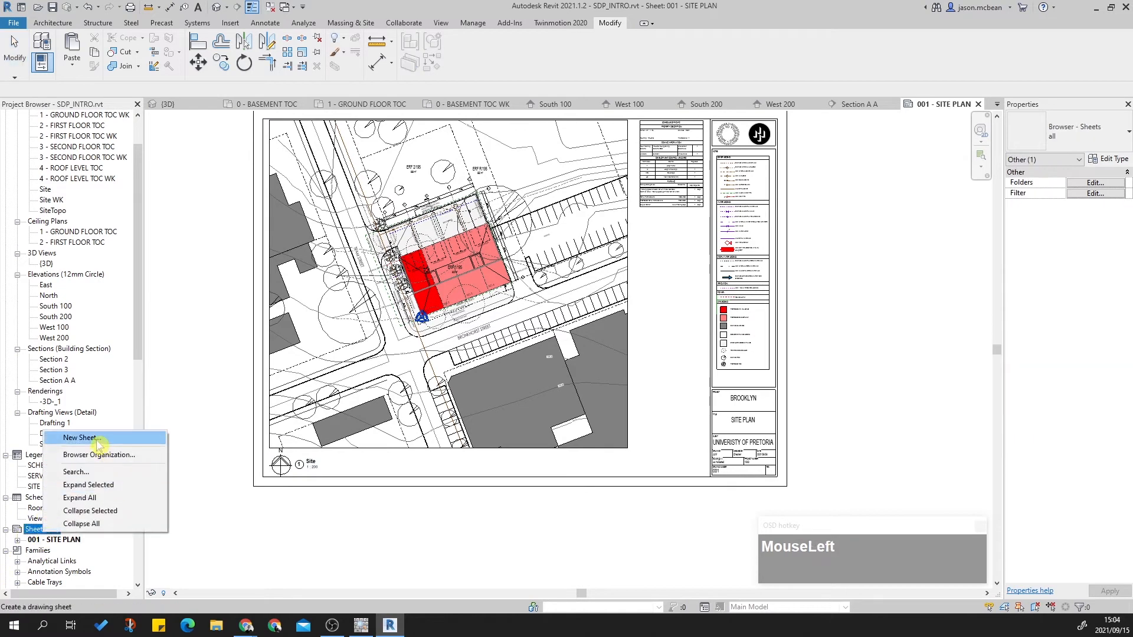
{"action": "left_click", "coordinate": [95, 438]}
{"action": "left_click", "coordinate": [619, 448]}
{"action": "middle_click_drag", "start_coordinate": [425, 283], "coordinate": [387, 271]}
{"action": "scroll", "coordinate": [147, 225], "scroll_direction": "up", "scroll_amount": 2}
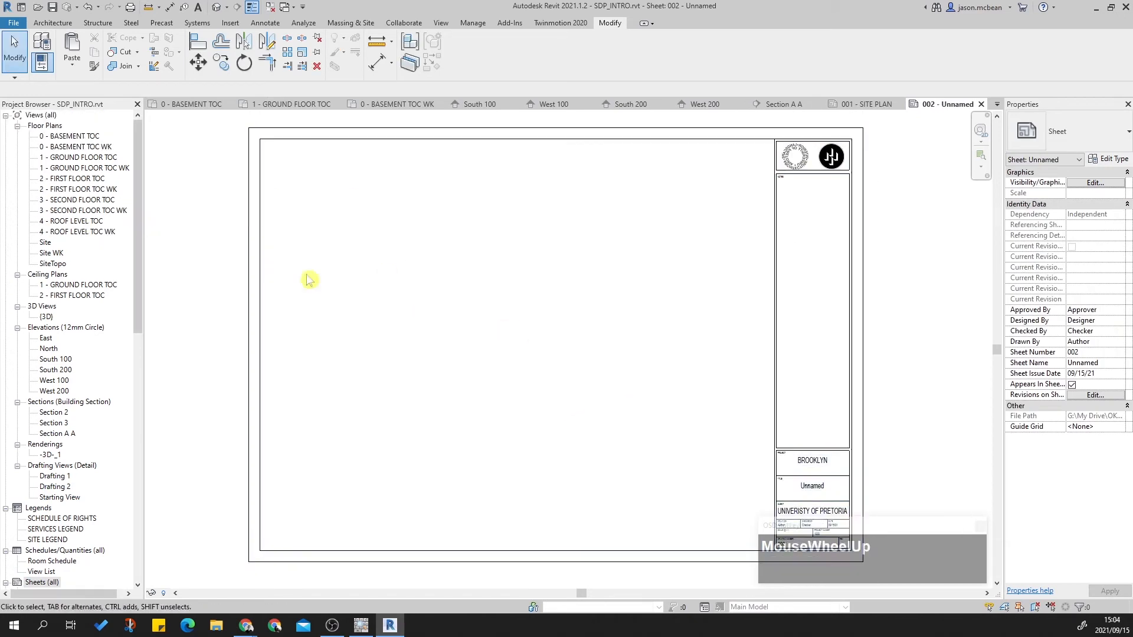
Step: Place the 0 - BASEMENT TOC floor plan in the new sheet's lower-left corner
{"action": "left_click", "coordinate": [67, 137]}
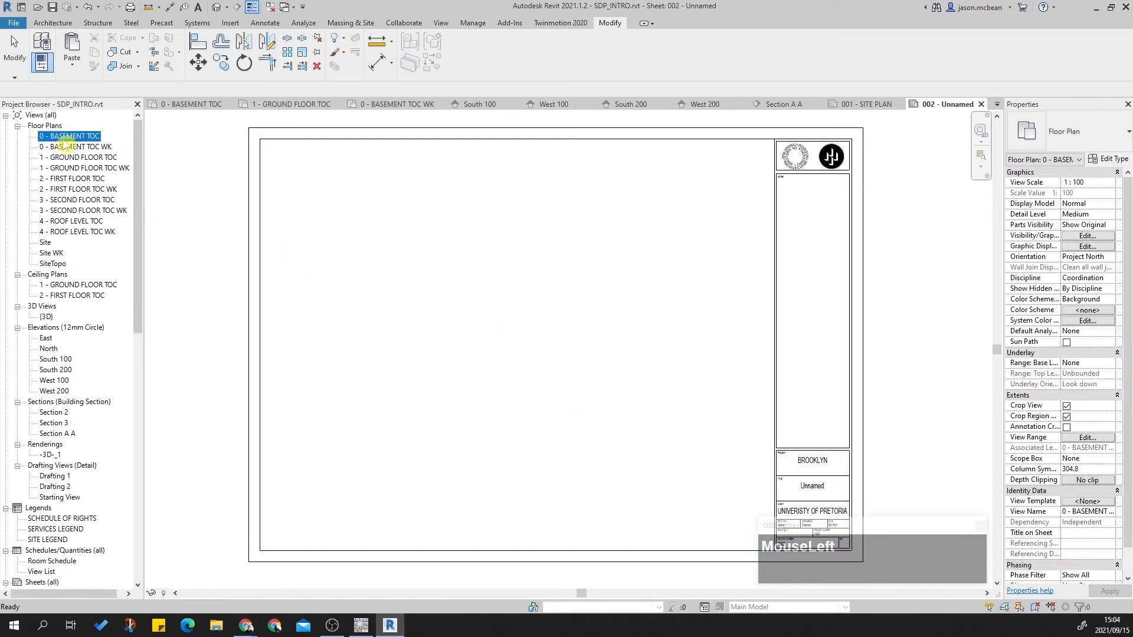
{"action": "left_click_drag", "start_coordinate": [334, 455], "coordinate": [326, 430]}
{"action": "left_click", "coordinate": [338, 408]}
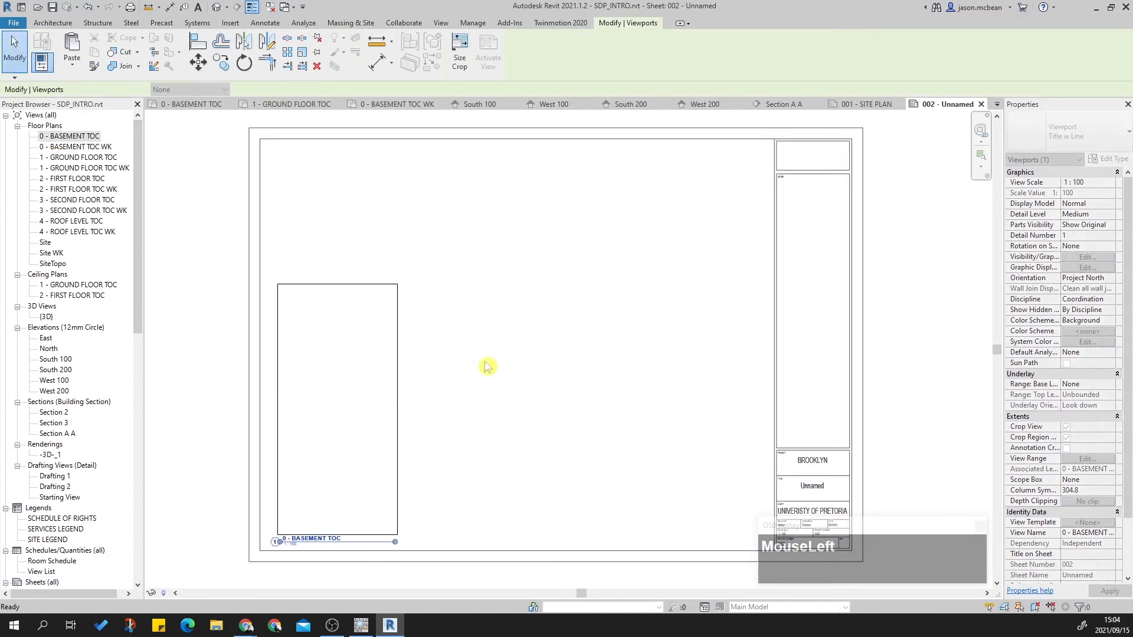
Step: Place the 1 - GROUND FLOOR TOC floor plan to the right of the basement plan, aligned with it
{"action": "left_click", "coordinate": [67, 157]}
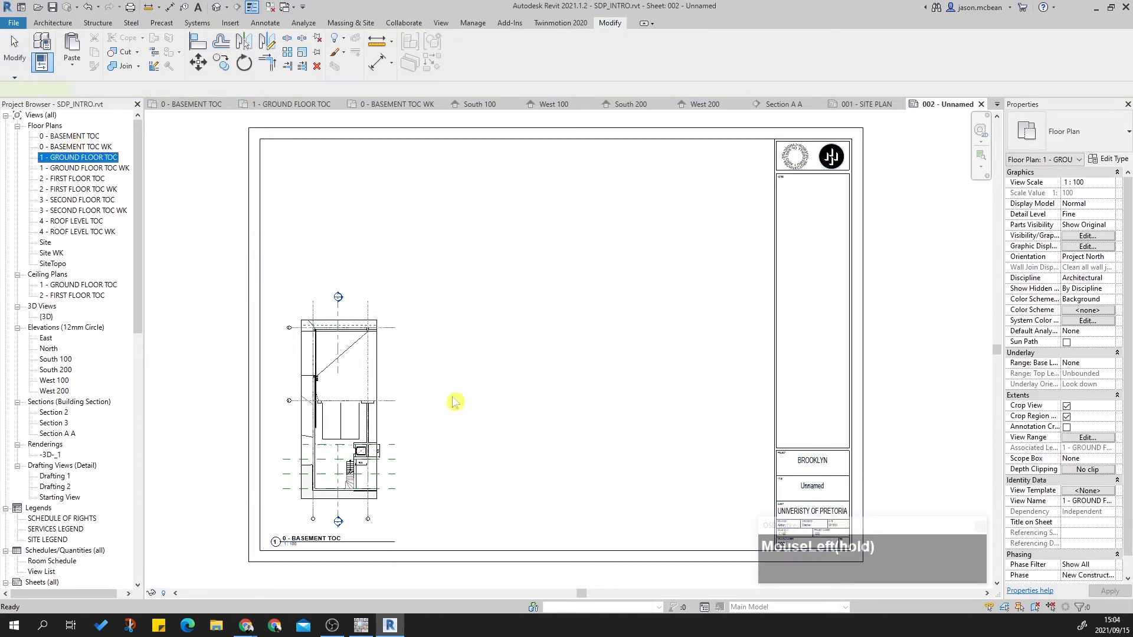
{"action": "left_click_drag", "start_coordinate": [455, 402], "coordinate": [463, 384]}
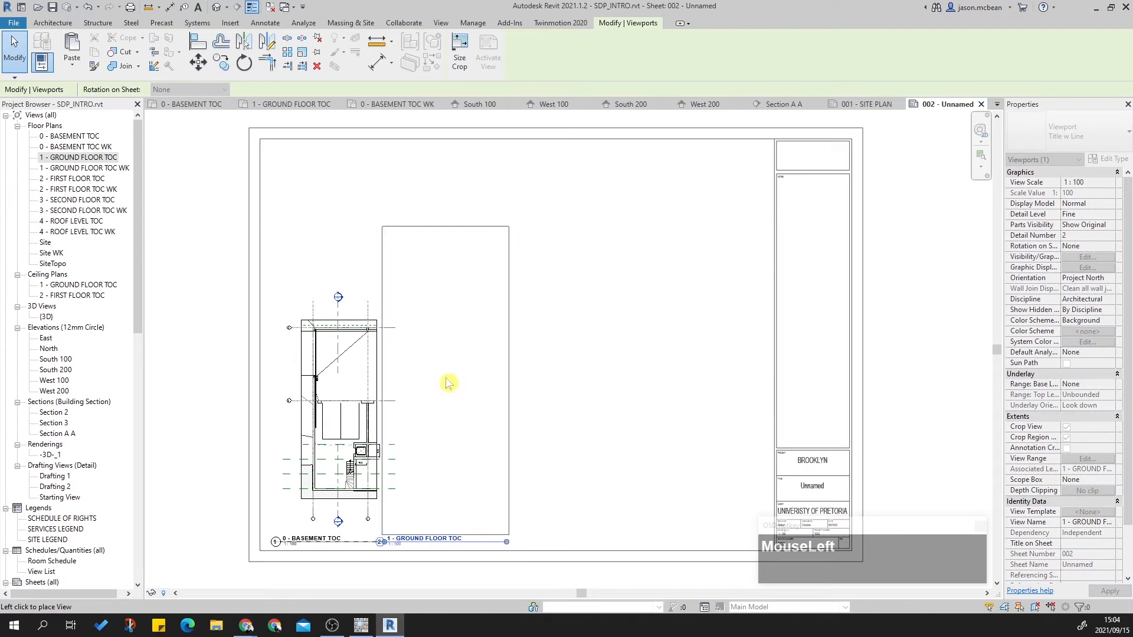
{"action": "left_click", "coordinate": [460, 457]}
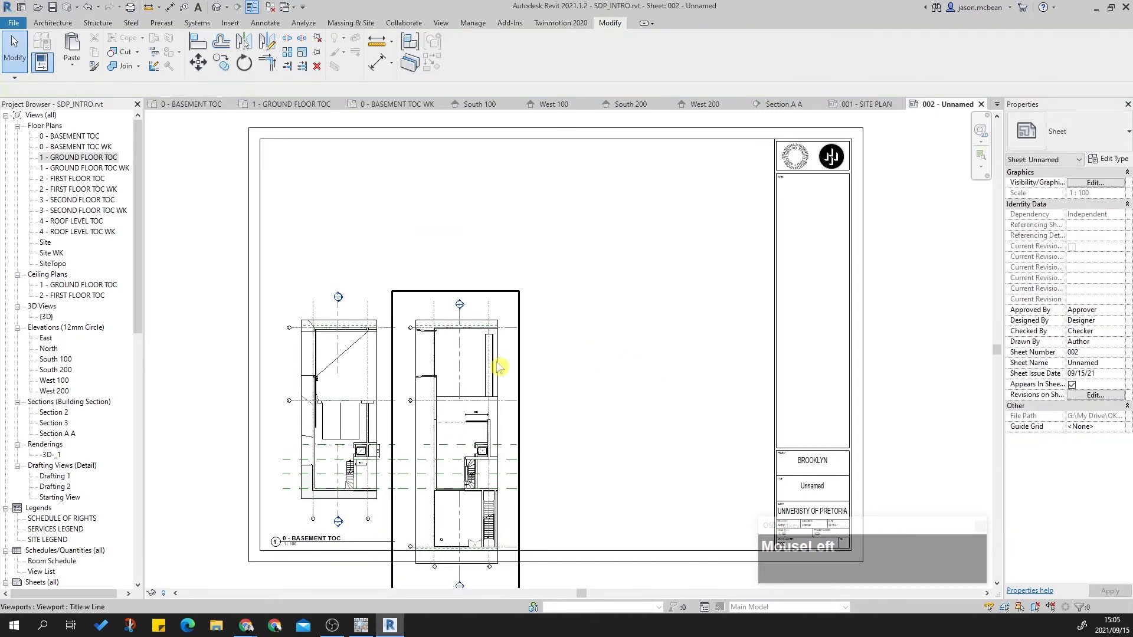
Step: Select the basement and ground floor plans together and move them up on the sheet
{"action": "left_click", "coordinate": [471, 384], "text": "ctrl"}
{"action": "key", "text": "Up"}
{"action": "key", "text": "Up"}
{"action": "key", "text": "Up"}
{"action": "key", "text": "Up"}
{"action": "key", "text": "Up"}
{"action": "key", "text": "Up"}
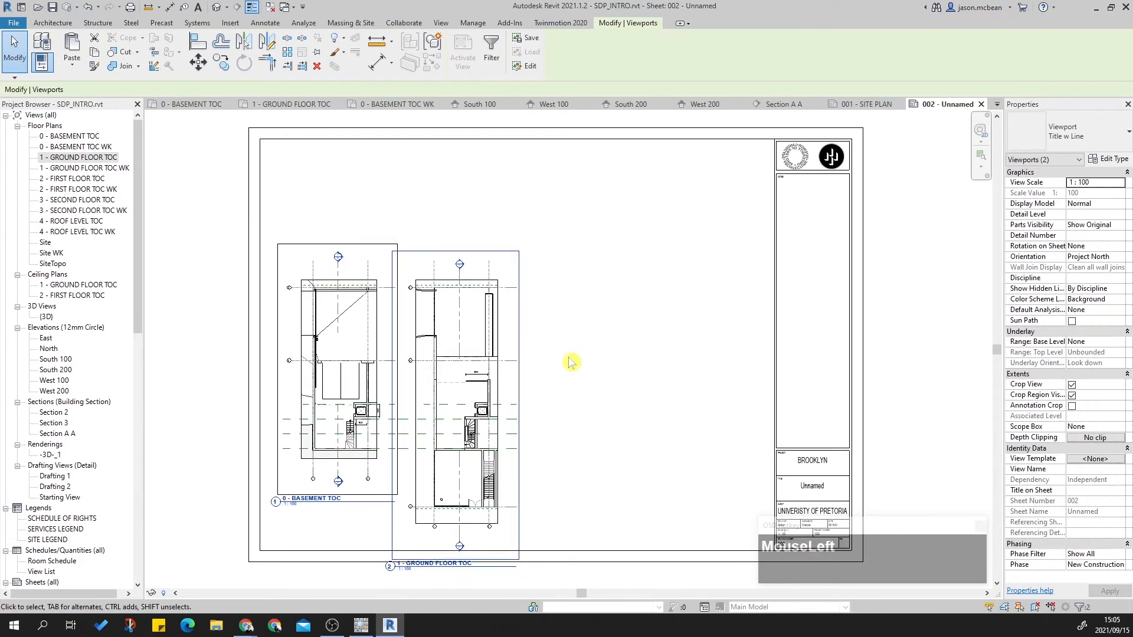
{"action": "left_click", "coordinate": [568, 517]}
Step: Shift the basement and ground floor plans together slightly towards the sheet's left border
{"action": "scroll", "coordinate": [568, 517], "scroll_direction": "up", "scroll_amount": 2}
{"action": "middle_click_drag", "start_coordinate": [581, 480], "coordinate": [576, 470]}
{"action": "scroll", "coordinate": [328, 411], "scroll_direction": "down", "scroll_amount": 3}
{"action": "middle_click_drag", "start_coordinate": [329, 412], "coordinate": [593, 420]}
{"action": "scroll", "coordinate": [496, 366], "scroll_direction": "up", "scroll_amount": 2}
{"action": "left_click", "coordinate": [323, 386]}
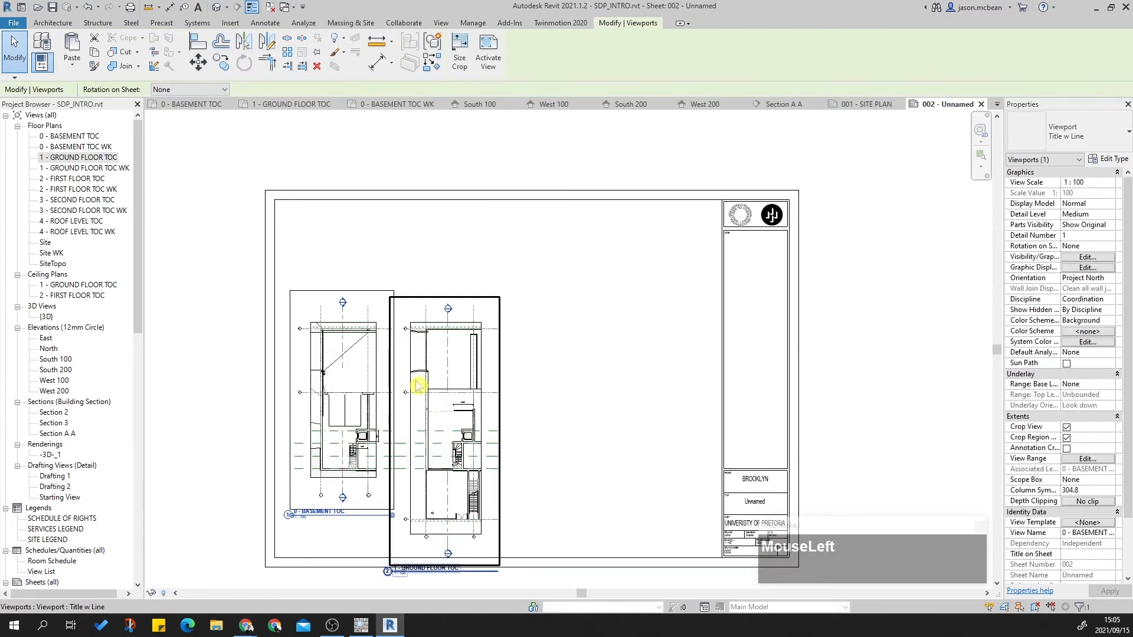
{"action": "left_click", "coordinate": [425, 390], "text": "ctrl"}
{"action": "key", "text": "Left"}
{"action": "key", "text": "Left"}
{"action": "left_click", "coordinate": [602, 381]}
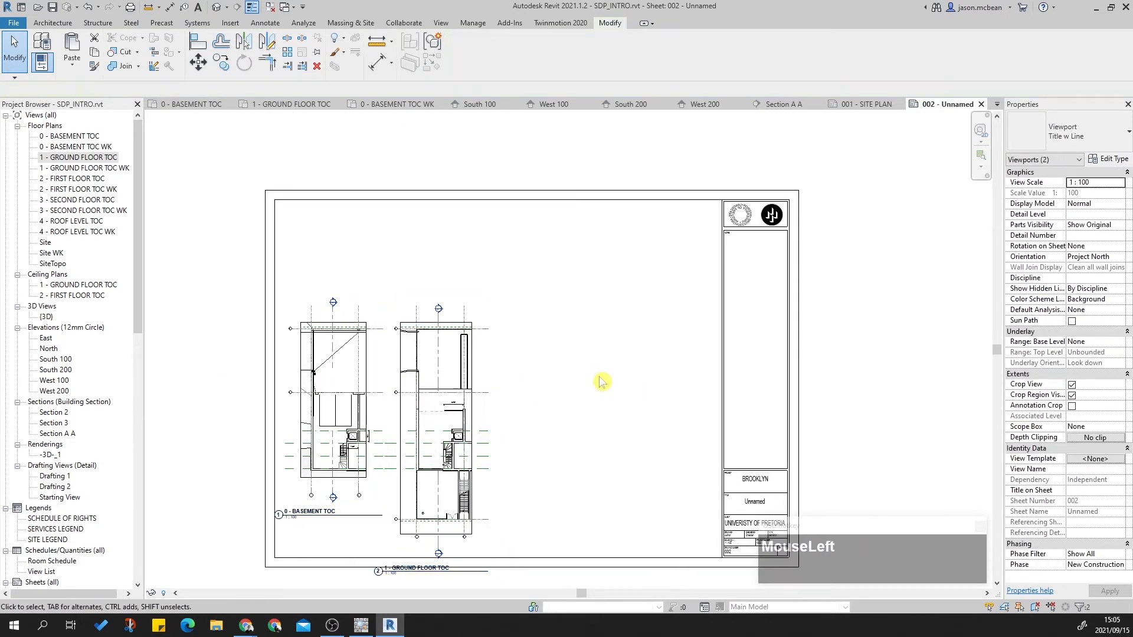
Step: Add the West 100 elevation to the sheet, placing it just above the sheet border
{"action": "left_click", "coordinate": [59, 383]}
{"action": "left_click_drag", "start_coordinate": [507, 393], "coordinate": [571, 306]}
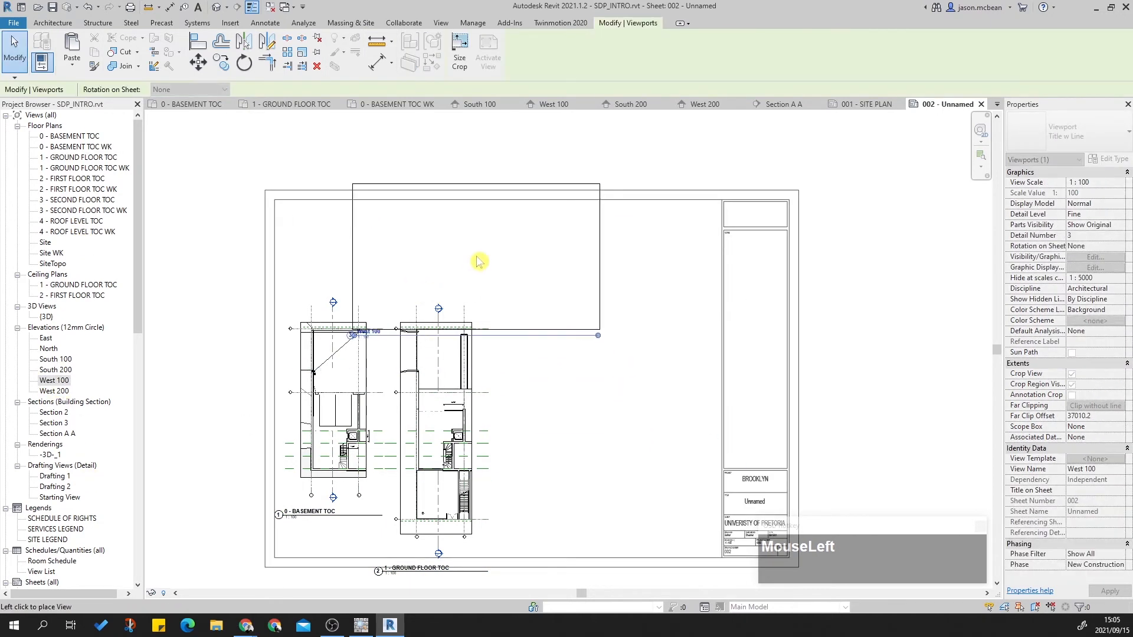
{"action": "middle_click_drag", "start_coordinate": [476, 253], "coordinate": [485, 384]}
{"action": "left_click", "coordinate": [441, 205]}
{"action": "left_click", "coordinate": [600, 285]}
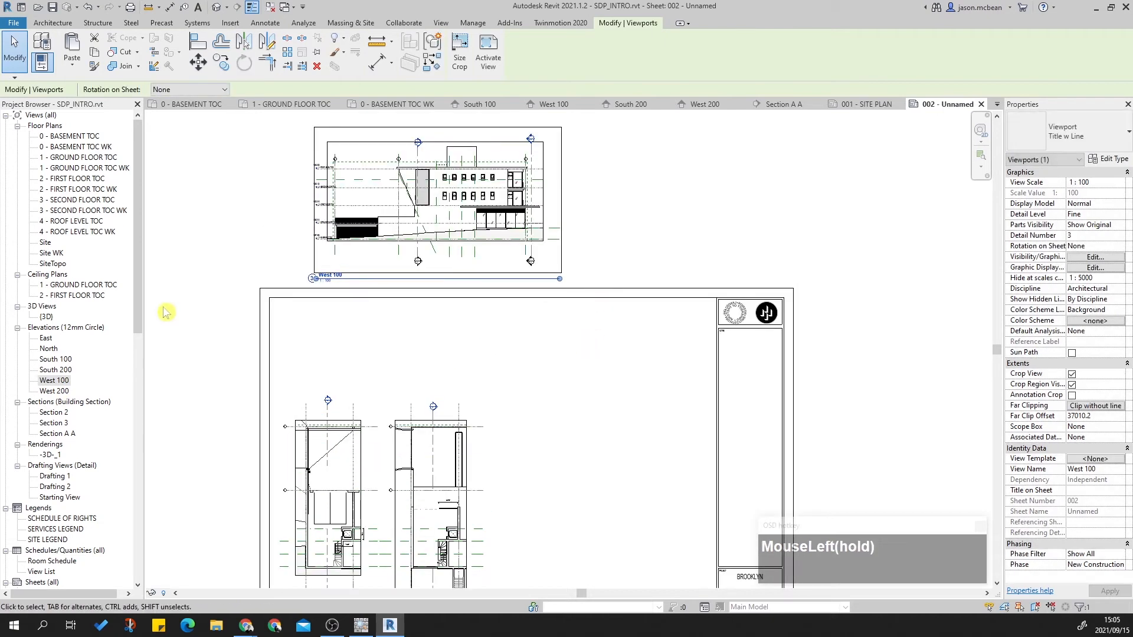
Step: Move the West 100 elevation into the sheet's upper-left area, above the two floor plans
{"action": "left_click_drag", "start_coordinate": [464, 200], "coordinate": [425, 352]}
{"action": "key", "text": "Down"}
{"action": "key", "text": "Down"}
{"action": "key", "text": "Down"}
{"action": "key", "text": "Down"}
{"action": "key", "text": "Down"}
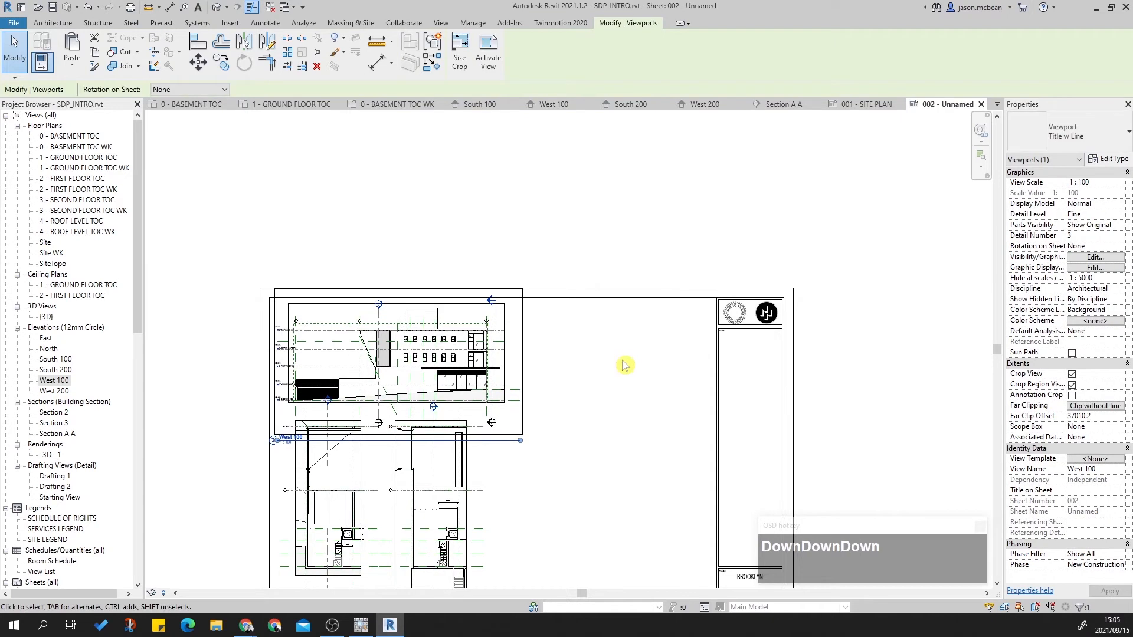
{"action": "key", "text": "Up"}
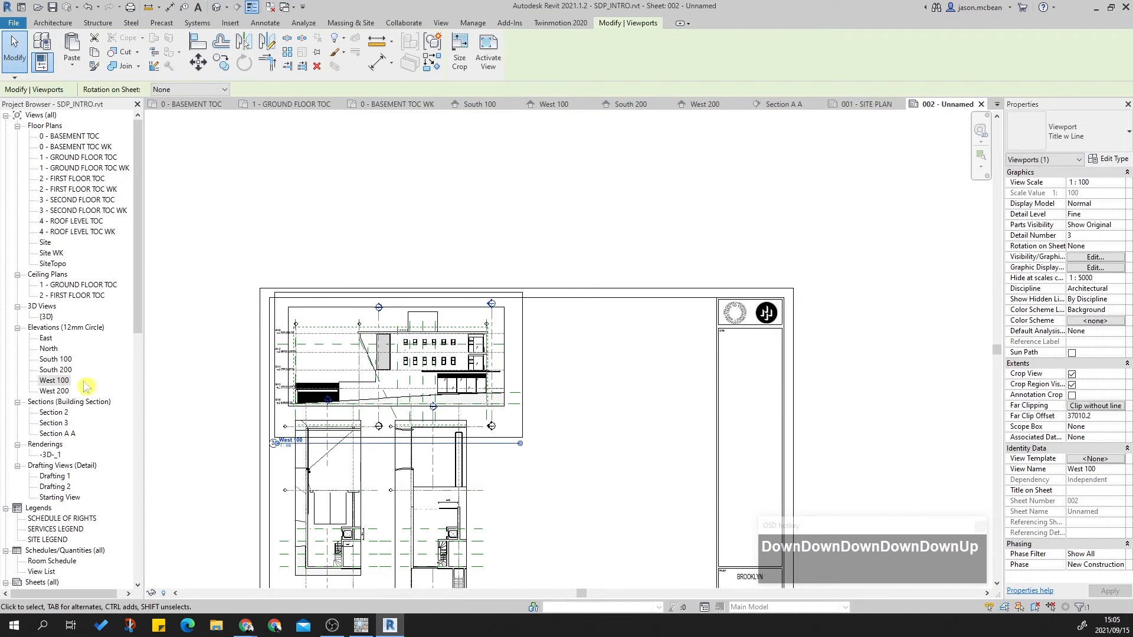
Step: Place the South 100 elevation in the sheet's upper-left corner and move West 100 to the right of it
{"action": "left_click", "coordinate": [57, 370]}
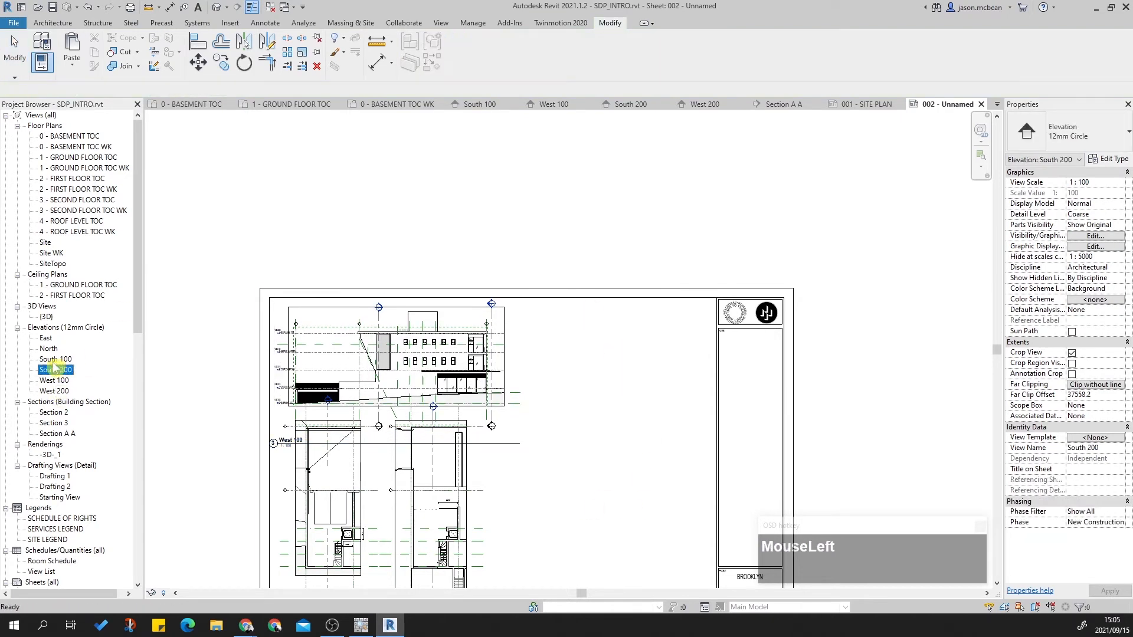
{"action": "left_click_drag", "start_coordinate": [167, 367], "coordinate": [225, 358]}
{"action": "left_click_drag", "start_coordinate": [389, 358], "coordinate": [607, 356]}
{"action": "left_click_drag", "start_coordinate": [208, 352], "coordinate": [328, 354]}
{"action": "scroll", "coordinate": [468, 362], "scroll_direction": "up", "scroll_amount": 2}
Step: Adjust the horizontal position of the West 100 elevation so it sits clear to the right of South 100
{"action": "key", "text": "Left"}
{"action": "key", "text": "Left"}
{"action": "key", "text": "Left"}
{"action": "left_click_drag", "start_coordinate": [725, 357], "coordinate": [587, 348]}
{"action": "key", "text": "Left"}
{"action": "key", "text": "Left"}
{"action": "key", "text": "Right"}
{"action": "key", "text": "Right"}
{"action": "key", "text": "Right"}
{"action": "key", "text": "Right"}
{"action": "key", "text": "Right"}
{"action": "key", "text": "Right"}
{"action": "key", "text": "Right"}
{"action": "key", "text": "Right"}
{"action": "left_click", "coordinate": [341, 329]}
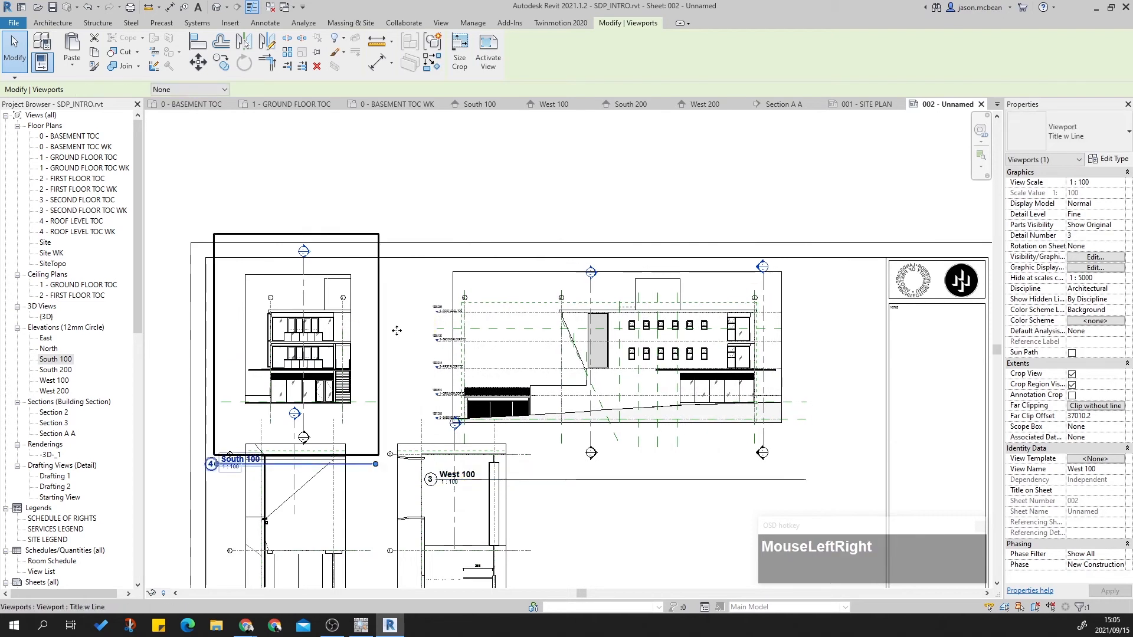
Step: Nudge the basement and ground floor plans slightly left beneath the elevations
{"action": "scroll", "coordinate": [435, 501], "scroll_direction": "down", "scroll_amount": 4}
{"action": "left_click", "coordinate": [435, 501]}
{"action": "key", "text": "Left"}
{"action": "left_click", "coordinate": [344, 501]}
{"action": "key", "text": "Left"}
{"action": "left_click", "coordinate": [450, 523]}
{"action": "key", "text": "Left"}
{"action": "left_click", "coordinate": [531, 515]}
{"action": "key", "text": "Right"}
{"action": "left_click", "coordinate": [443, 463]}
{"action": "key", "text": "Right"}
{"action": "left_click", "coordinate": [537, 486]}
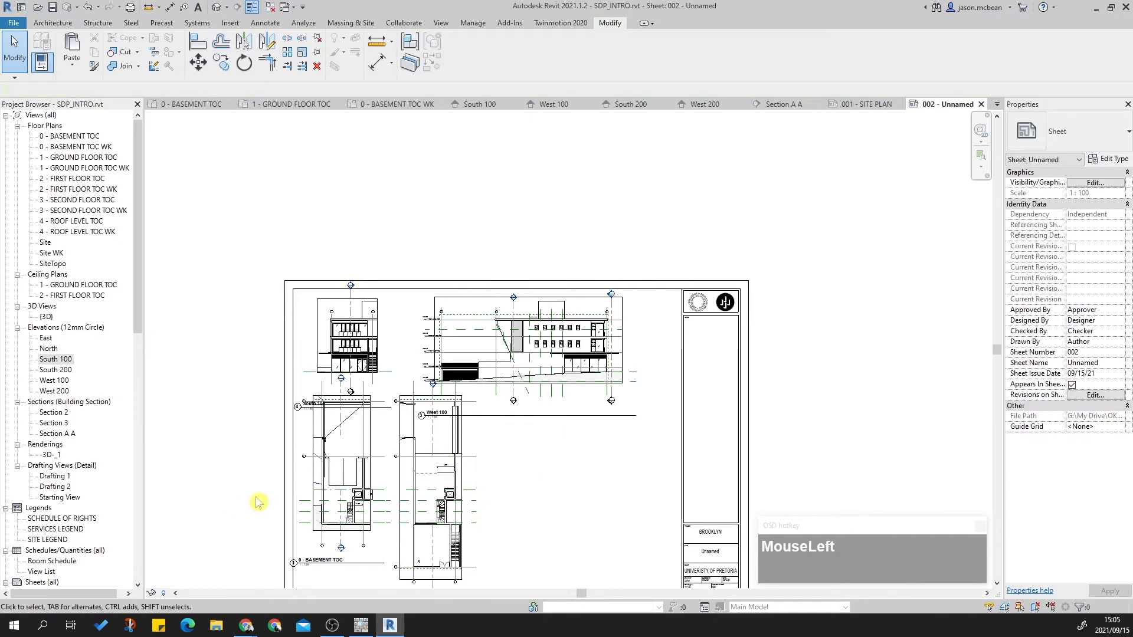
Step: Select both floor plans and move them down, away from the elevations above
{"action": "middle_click_drag", "start_coordinate": [242, 510], "coordinate": [230, 432]}
{"action": "left_click", "coordinate": [375, 450], "text": "ctrl"}
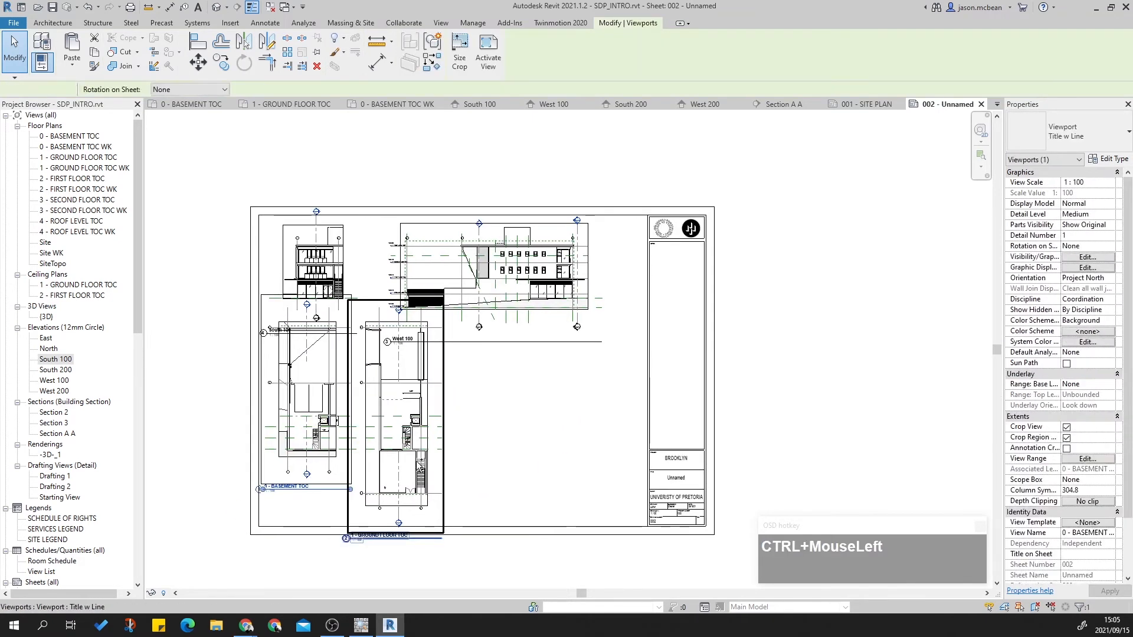
{"action": "key", "text": "Down"}
{"action": "key", "text": "Down"}
{"action": "key", "text": "Down"}
{"action": "key", "text": "Down"}
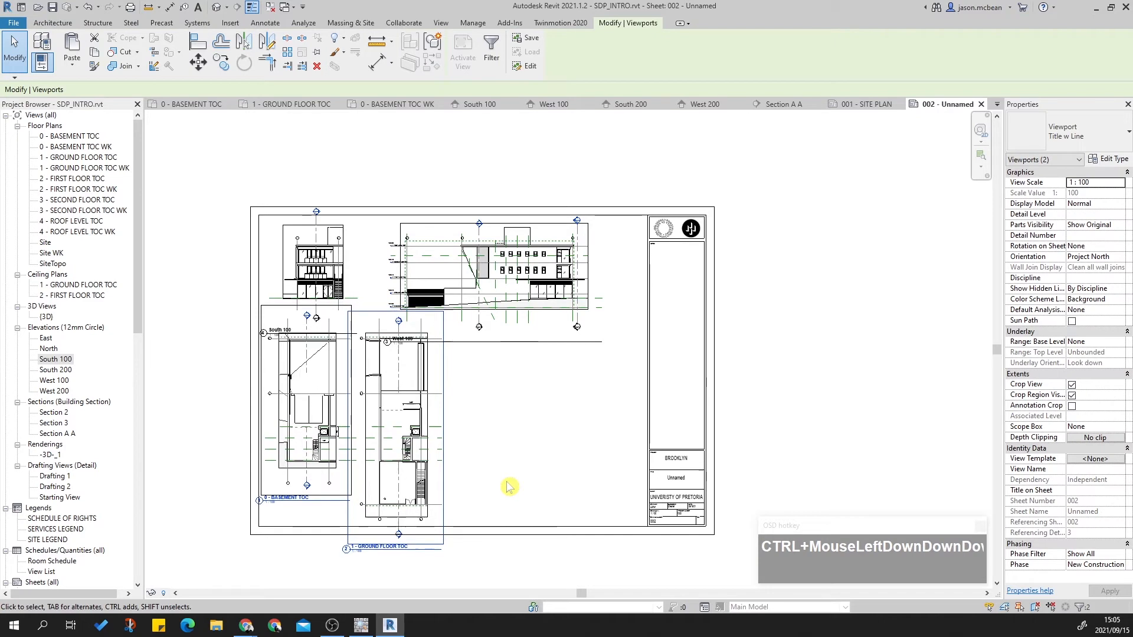
{"action": "left_click", "coordinate": [533, 533]}
Step: Place the Section A A view to the right of the ground floor plan, below West 100
{"action": "middle_click_drag", "start_coordinate": [511, 495], "coordinate": [509, 513]}
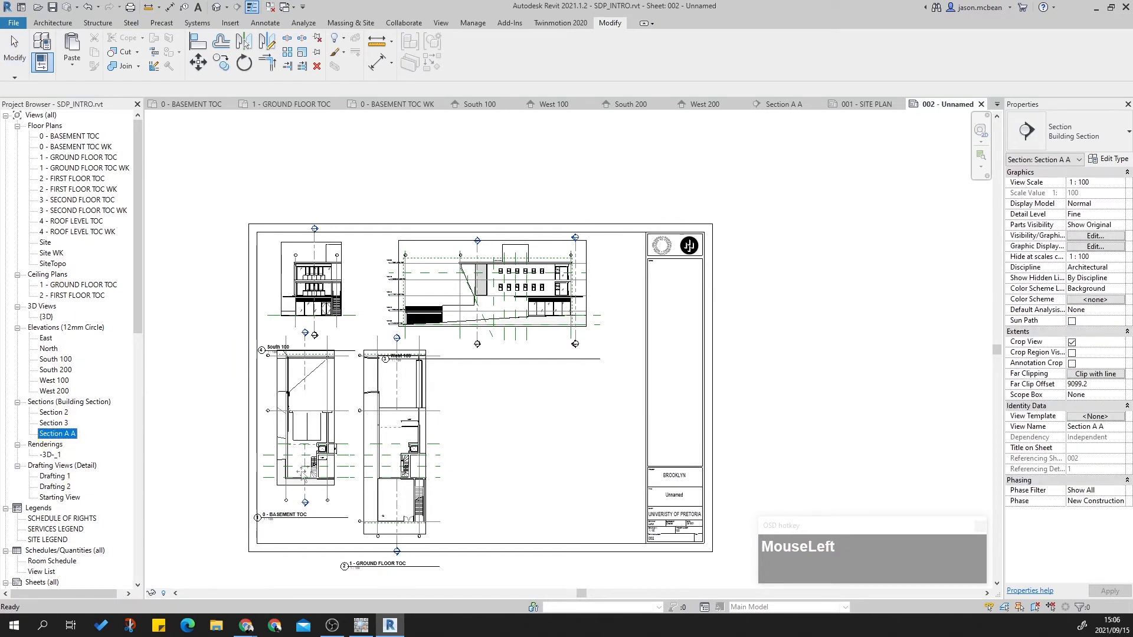
{"action": "left_click_drag", "start_coordinate": [502, 444], "coordinate": [538, 449]}
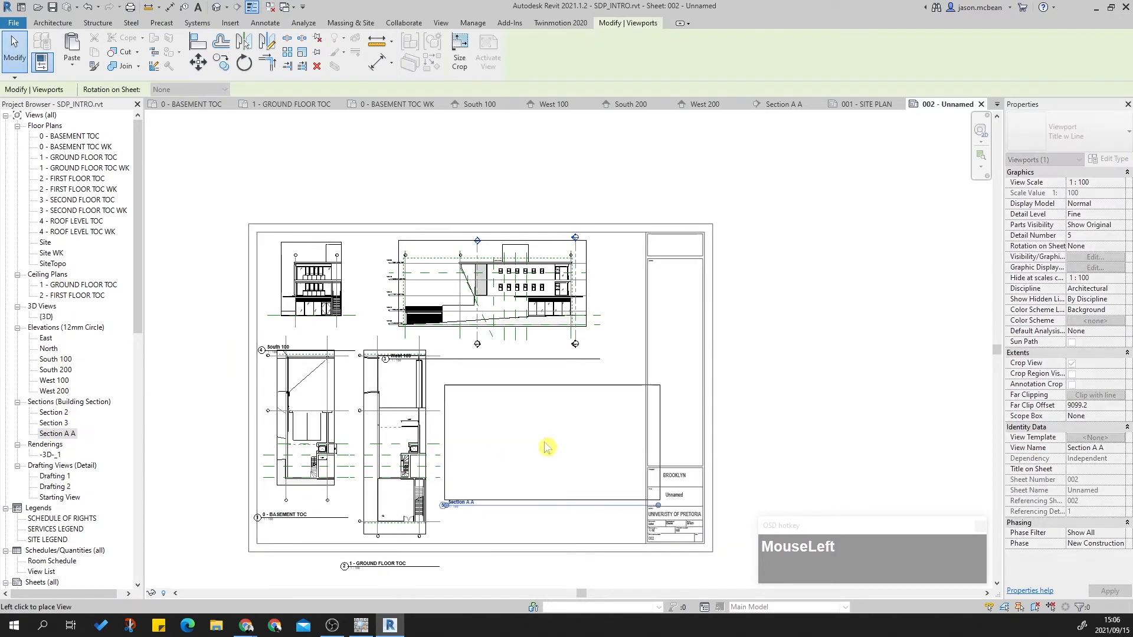
{"action": "left_click", "coordinate": [538, 448]}
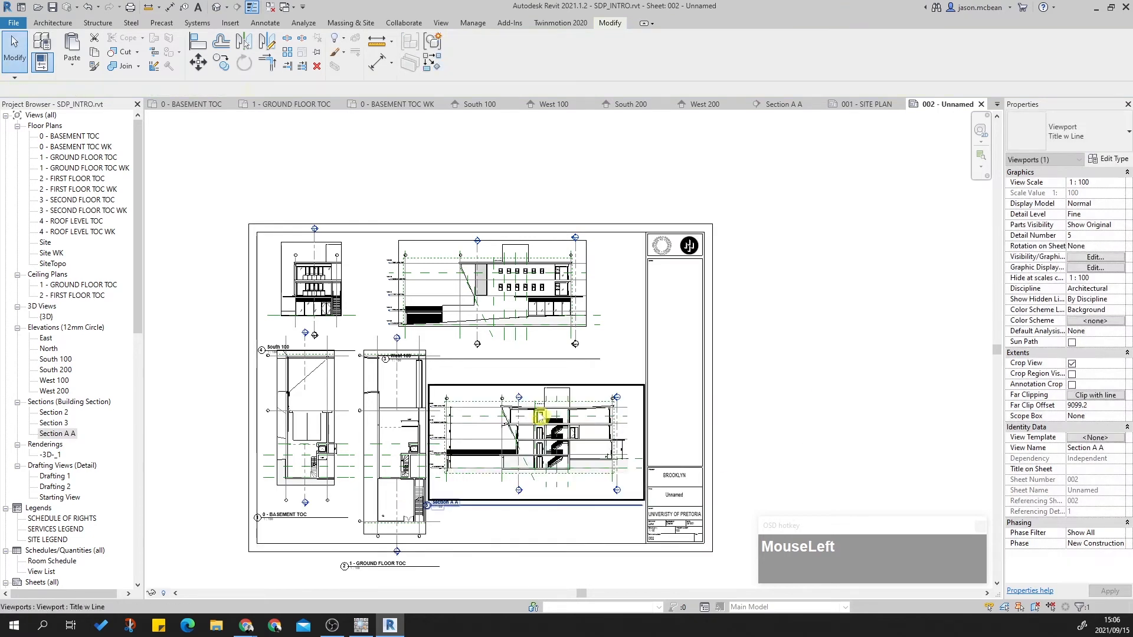
Step: Nudge Section A A slightly right, away from the ground floor plan, keeping its height on the sheet
{"action": "left_click", "coordinate": [522, 438]}
{"action": "key", "text": "Right"}
{"action": "key", "text": "Down"}
{"action": "key", "text": "Down"}
{"action": "key", "text": "Down"}
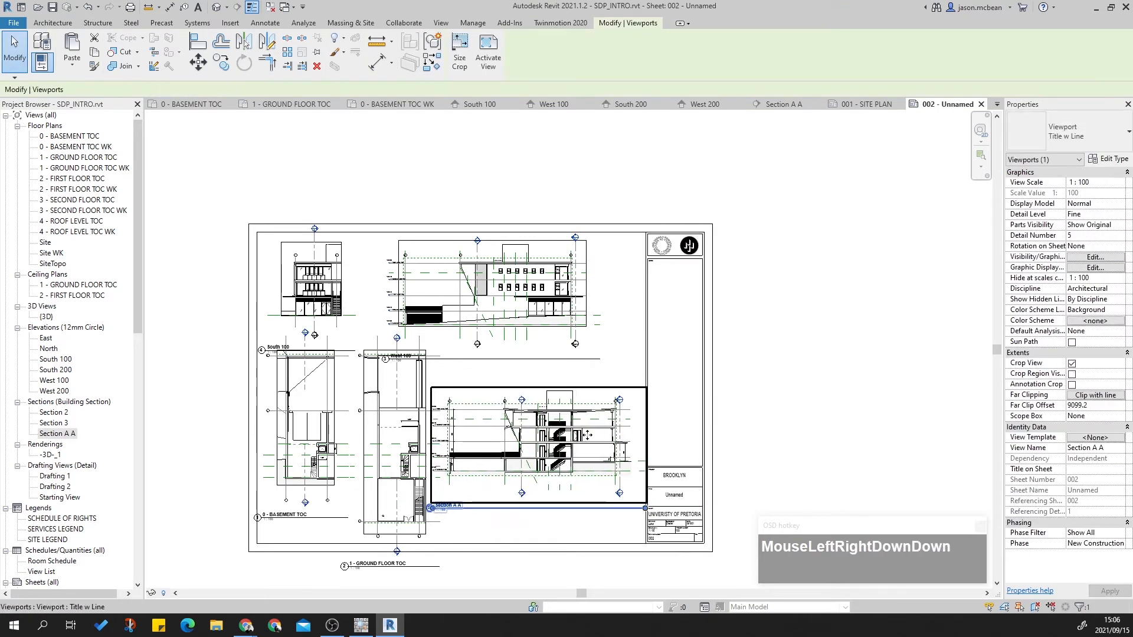
{"action": "key", "text": "Up"}
{"action": "key", "text": "Up"}
{"action": "key", "text": "Up"}
{"action": "key", "text": "Up"}
{"action": "key", "text": "Up"}
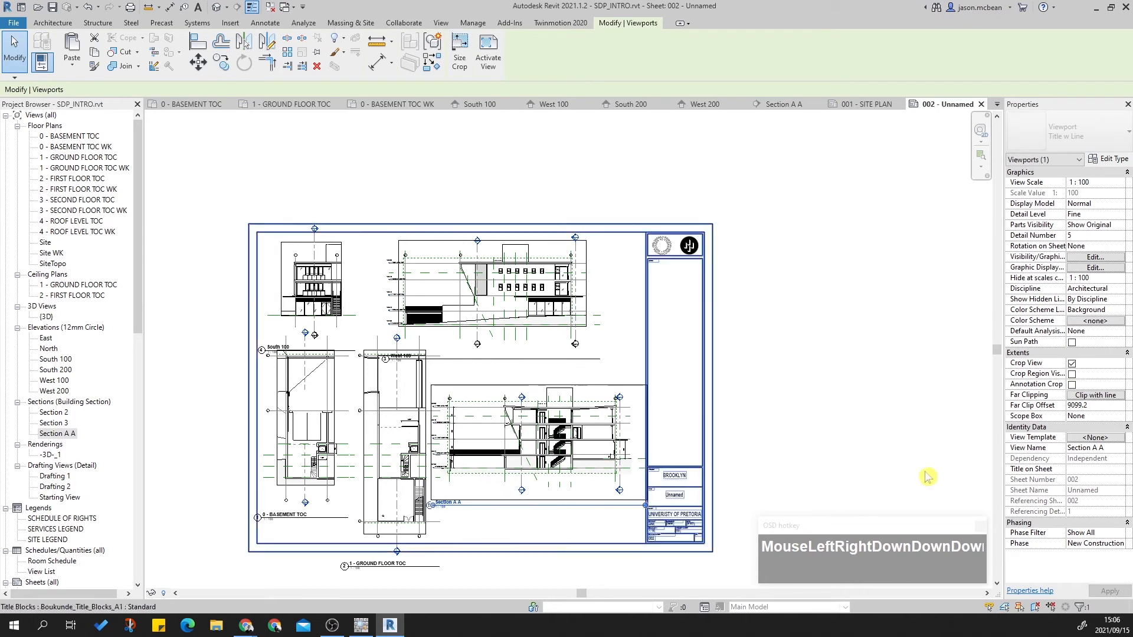
{"action": "left_click", "coordinate": [817, 412]}
Step: Move the Section A A view down towards the sheet's bottom border
{"action": "scroll", "coordinate": [502, 365], "scroll_direction": "up", "scroll_amount": 2}
{"action": "scroll", "coordinate": [531, 378], "scroll_direction": "down", "scroll_amount": 1}
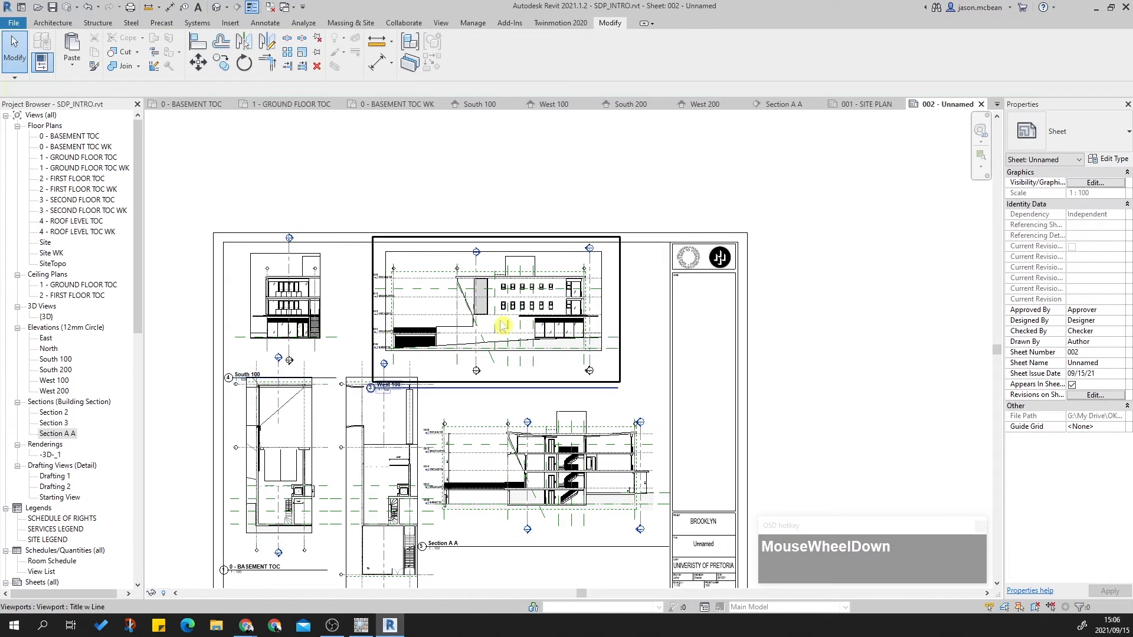
{"action": "scroll", "coordinate": [602, 460], "scroll_direction": "down", "scroll_amount": 4}
{"action": "left_click", "coordinate": [605, 479]}
{"action": "scroll", "coordinate": [546, 486], "scroll_direction": "up", "scroll_amount": 7}
{"action": "left_click", "coordinate": [422, 425]}
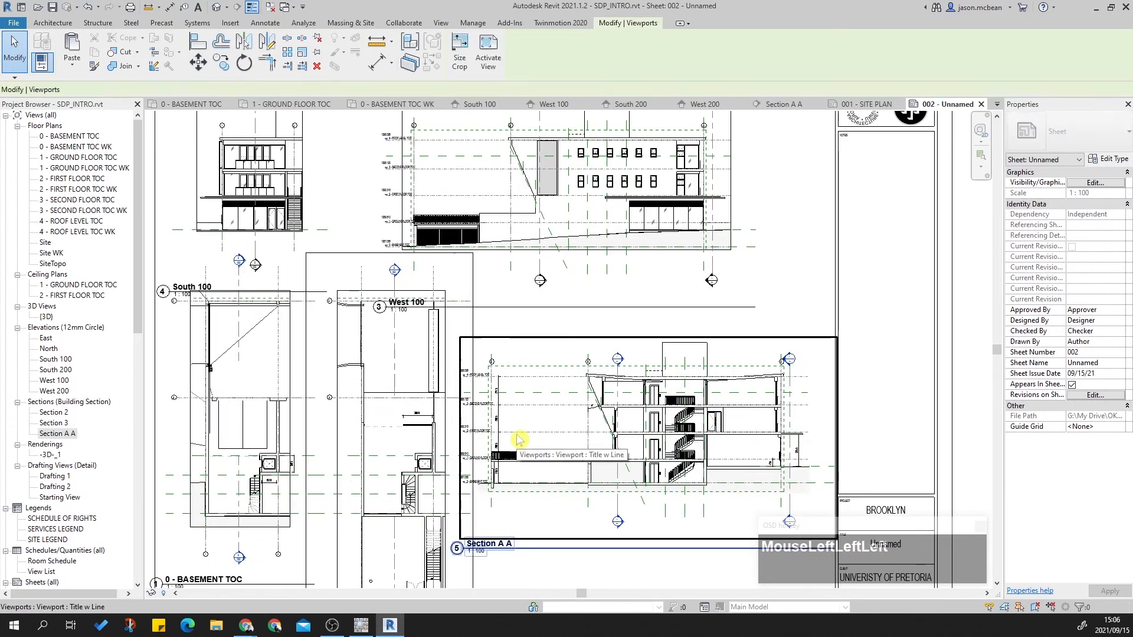
{"action": "scroll", "coordinate": [362, 450], "scroll_direction": "down", "scroll_amount": 2}
{"action": "left_click", "coordinate": [626, 490]}
{"action": "key", "text": "Down"}
{"action": "key", "text": "Down"}
{"action": "key", "text": "Down"}
{"action": "key", "text": "Down"}
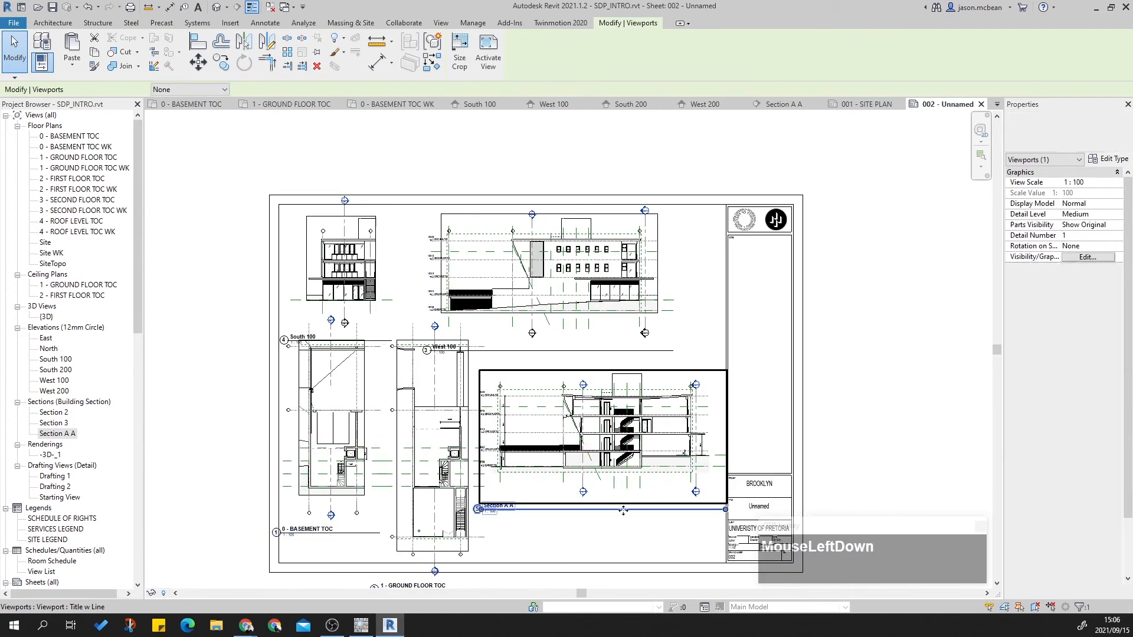
{"action": "key", "text": "Down"}
{"action": "key", "text": "Down"}
Step: Move the West 100 elevation right until it lines up vertically with Section A A
{"action": "left_click", "coordinate": [587, 318]}
{"action": "key", "text": "Right"}
{"action": "key", "text": "Right"}
{"action": "key", "text": "Right"}
{"action": "key", "text": "Right"}
{"action": "key", "text": "Right"}
{"action": "key", "text": "Right"}
{"action": "key", "text": "Right"}
{"action": "key", "text": "Right"}
{"action": "key", "text": "Right"}
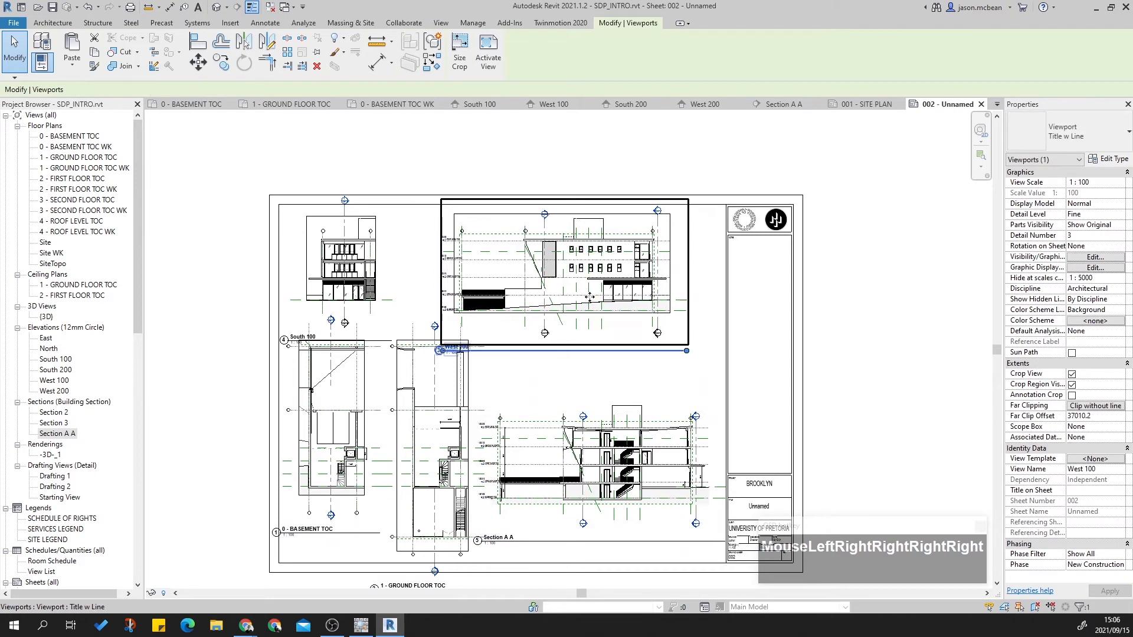
{"action": "left_click_drag", "start_coordinate": [590, 274], "coordinate": [610, 274]}
{"action": "left_click", "coordinate": [821, 364]}
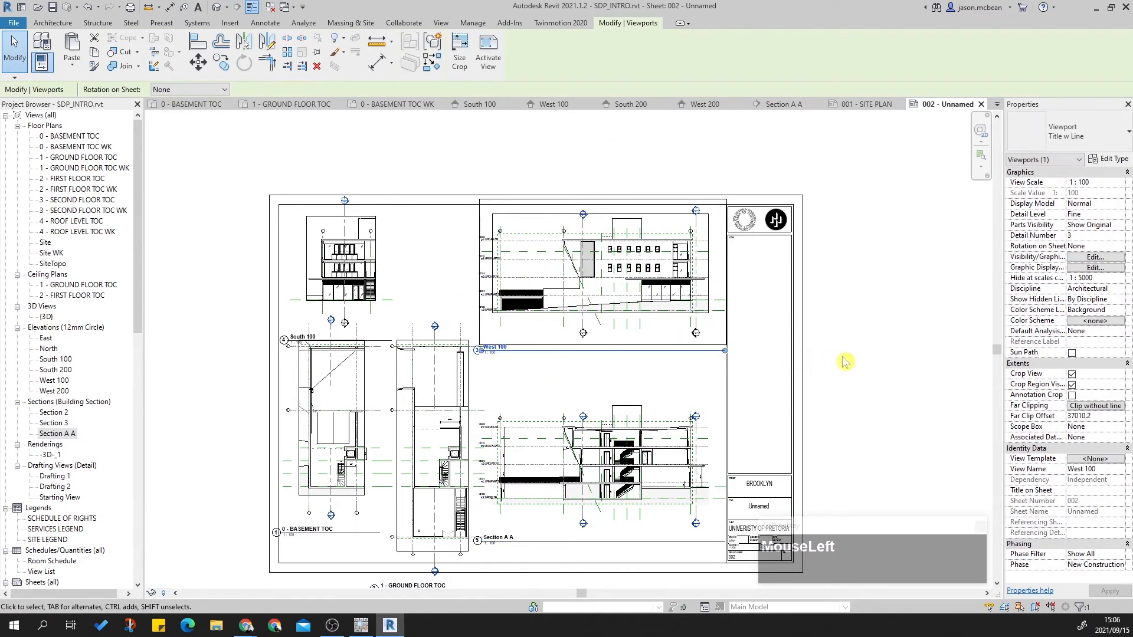
Step: Nudge the South 100 elevation to the right above the floor plans
{"action": "left_click", "coordinate": [367, 253]}
{"action": "key", "text": "Right"}
{"action": "key", "text": "Right"}
{"action": "key", "text": "Right"}
{"action": "key", "text": "Right"}
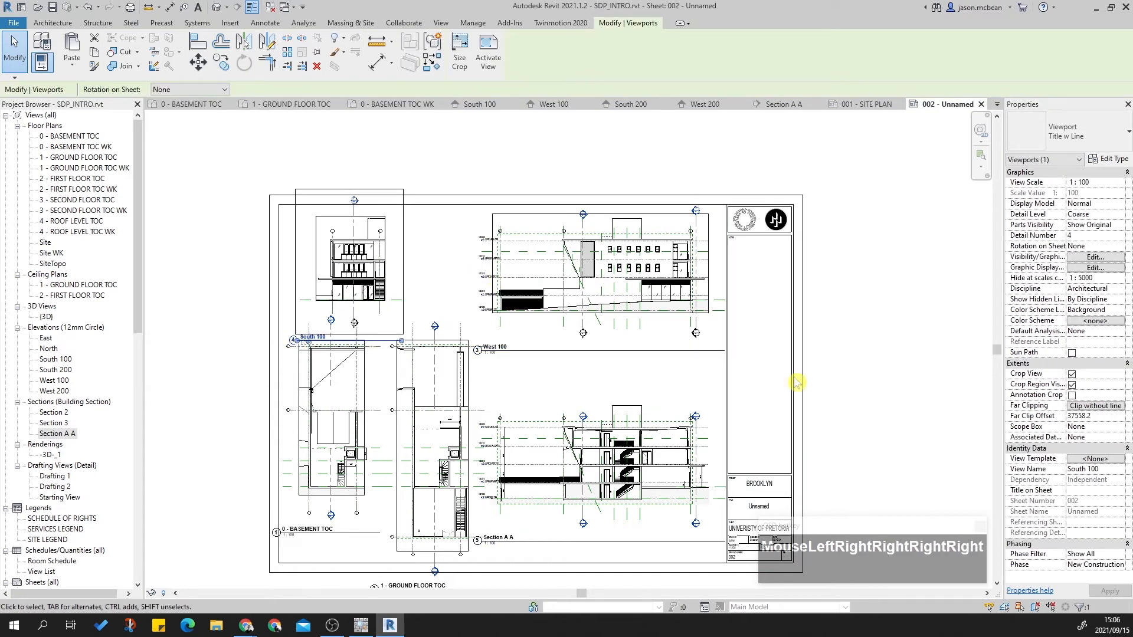
Step: Examine the sheet layout and the ground floor plan's title below the border
{"action": "middle_click_drag", "start_coordinate": [613, 470], "coordinate": [609, 445]}
{"action": "scroll", "coordinate": [466, 378], "scroll_direction": "up", "scroll_amount": 1}
{"action": "scroll", "coordinate": [469, 378], "scroll_direction": "down", "scroll_amount": 2}
{"action": "scroll", "coordinate": [471, 378], "scroll_direction": "up", "scroll_amount": 1}
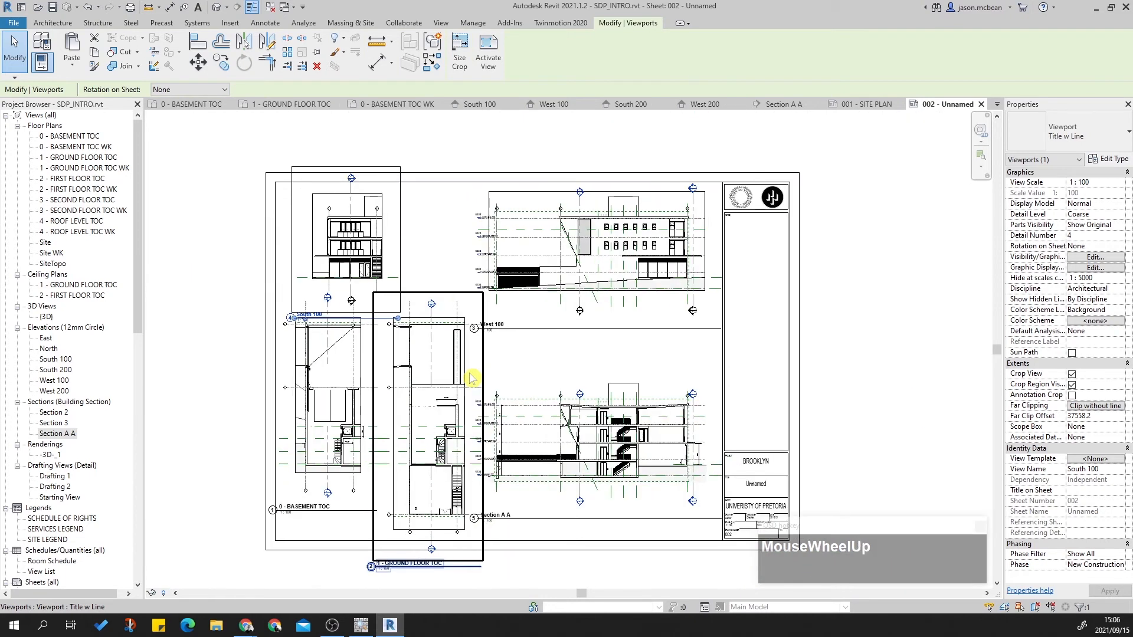
{"action": "middle_click_drag", "start_coordinate": [385, 513], "coordinate": [383, 440]}
{"action": "scroll", "coordinate": [392, 475], "scroll_direction": "up", "scroll_amount": 3}
{"action": "left_click", "coordinate": [437, 522]}
{"action": "scroll", "coordinate": [425, 522], "scroll_direction": "down", "scroll_amount": 4}
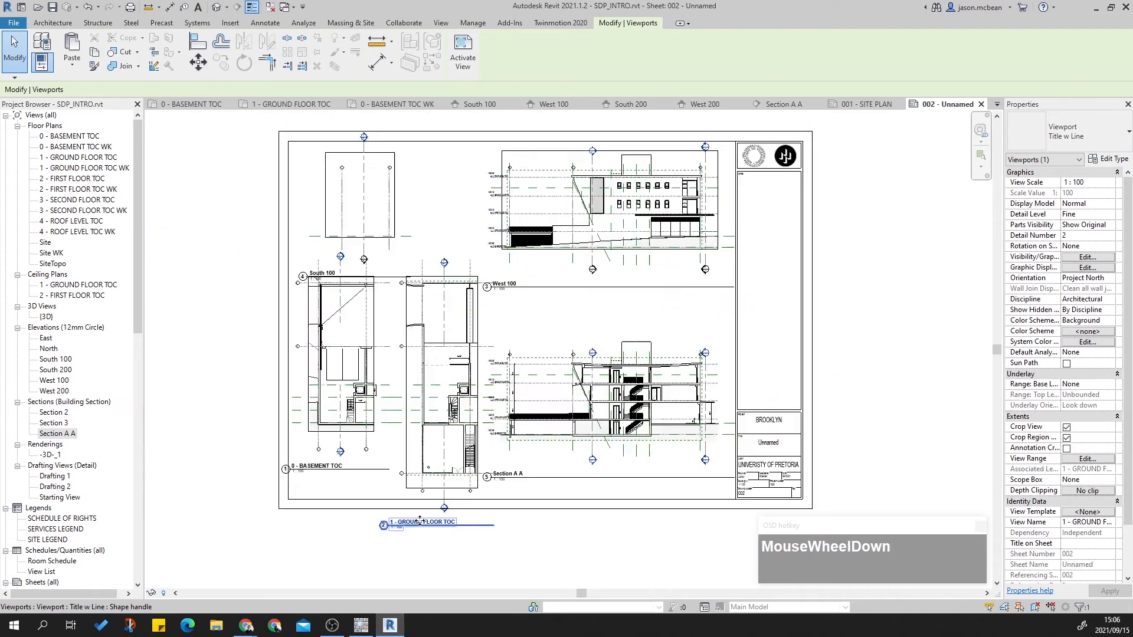
{"action": "key", "text": "Escape"}
Step: Select all the placed views, filter the selection to Viewports, and change their type to Title No Line
{"action": "left_click_drag", "start_coordinate": [524, 442], "coordinate": [392, 308]}
{"action": "left_click_drag", "start_coordinate": [438, 368], "coordinate": [439, 367]}
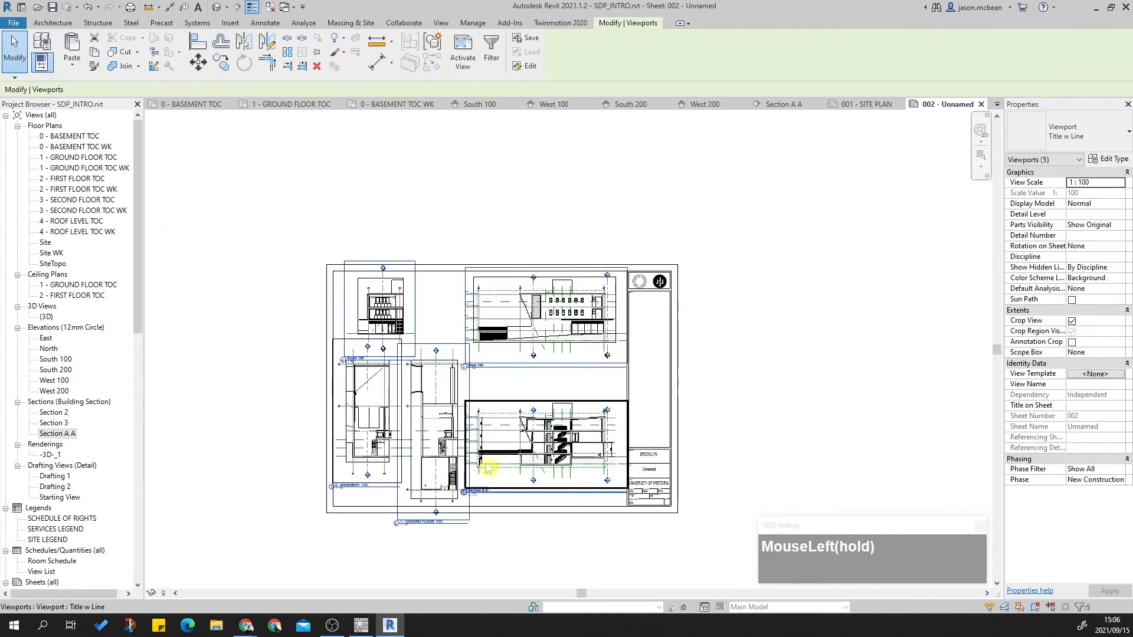
{"action": "left_click", "coordinate": [1077, 607]}
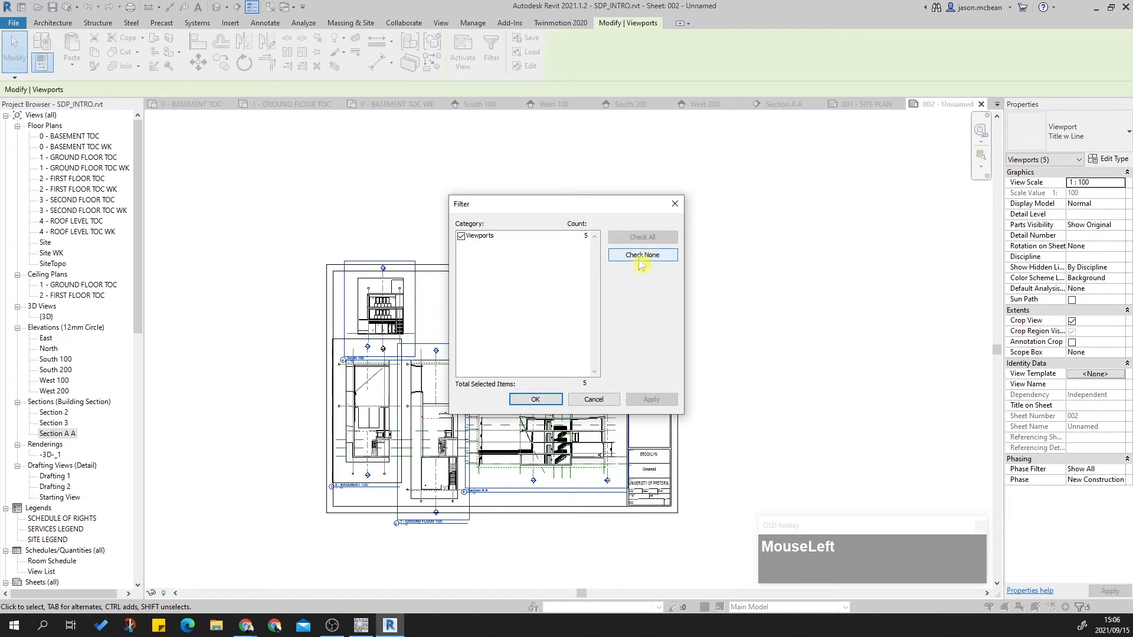
{"action": "left_click", "coordinate": [533, 399]}
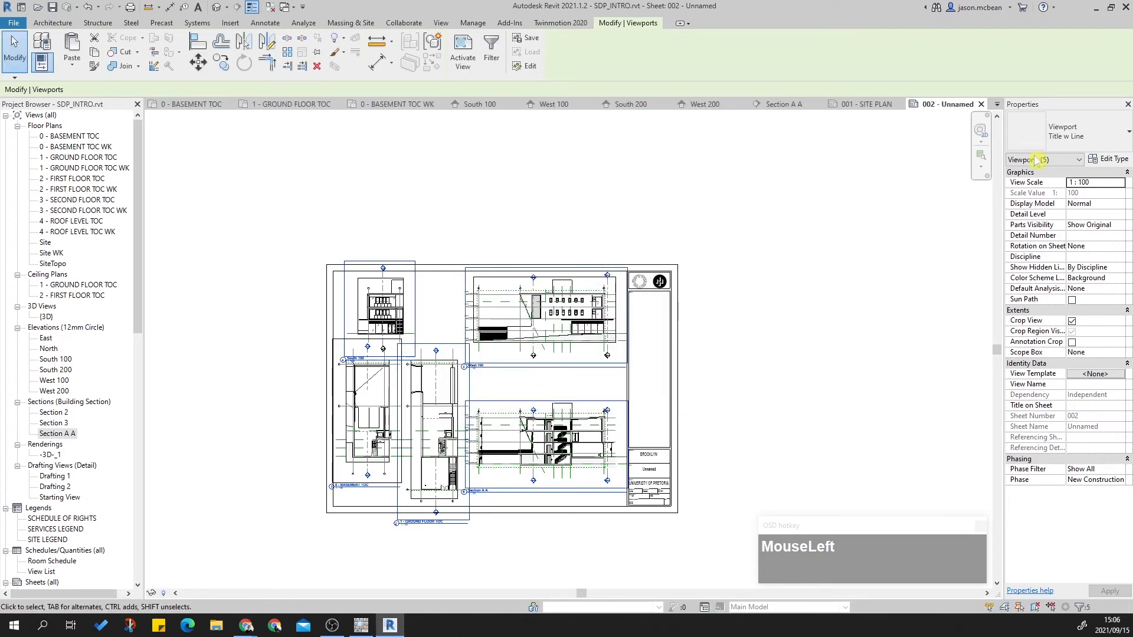
{"action": "left_click", "coordinate": [1067, 132]}
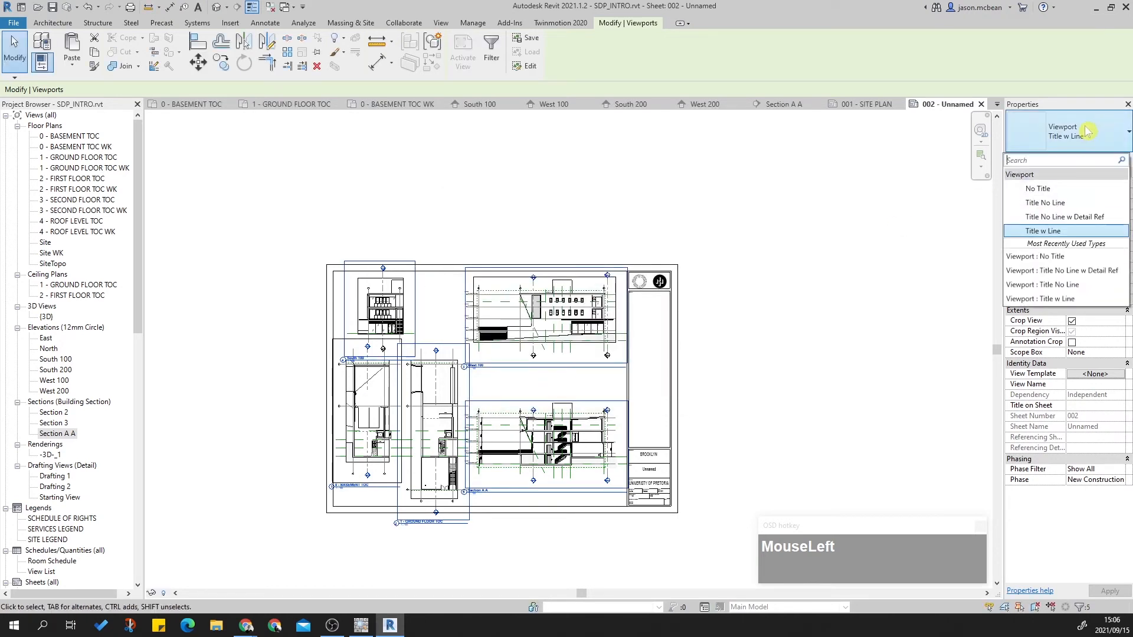
{"action": "left_click", "coordinate": [1063, 203]}
{"action": "left_click", "coordinate": [753, 335]}
Step: Examine the title and scale label below the West 100 elevation
{"action": "scroll", "coordinate": [476, 368], "scroll_direction": "up", "scroll_amount": 5}
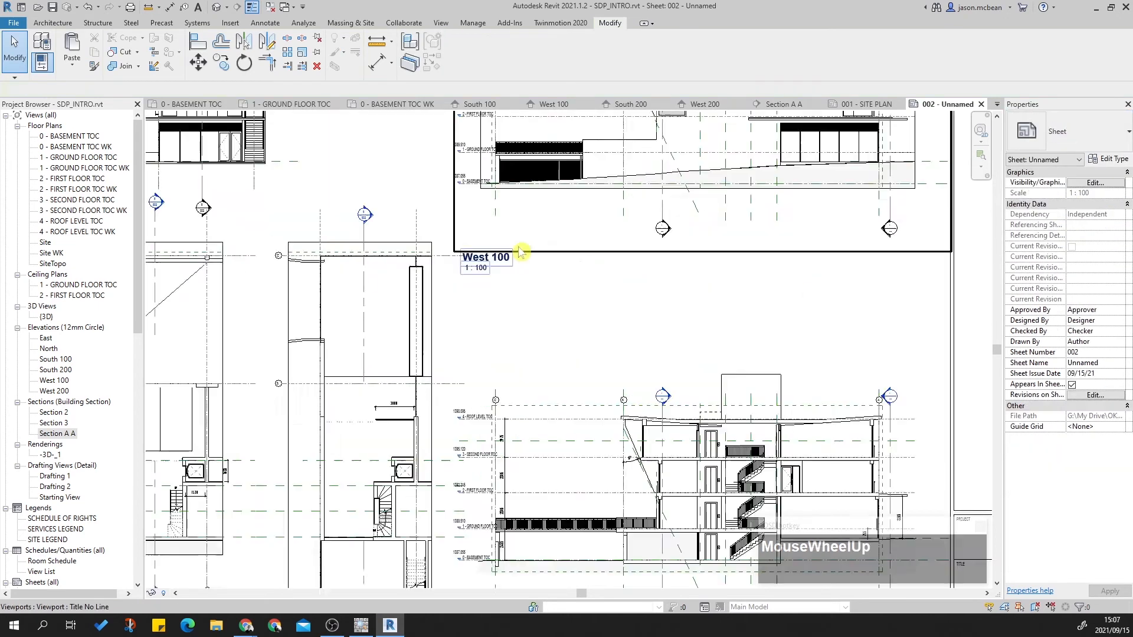
{"action": "left_click", "coordinate": [428, 291]}
{"action": "middle_click_drag", "start_coordinate": [499, 346], "coordinate": [493, 455]}
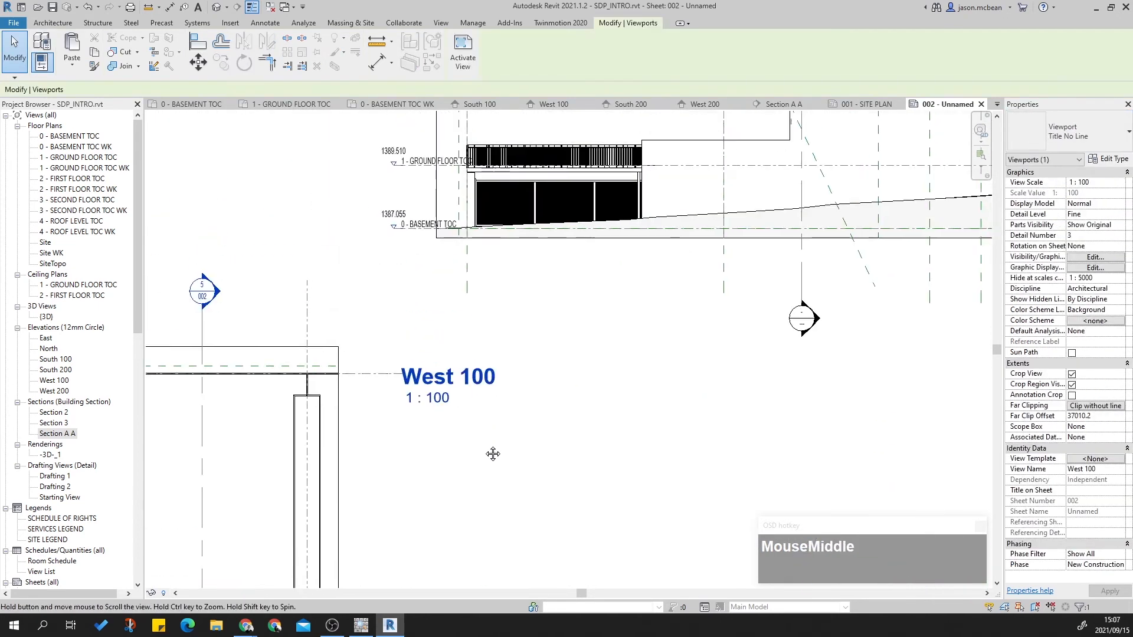
{"action": "scroll", "coordinate": [441, 407], "scroll_direction": "down", "scroll_amount": 3}
{"action": "left_click", "coordinate": [450, 422]}
{"action": "scroll", "coordinate": [463, 397], "scroll_direction": "up", "scroll_amount": 2}
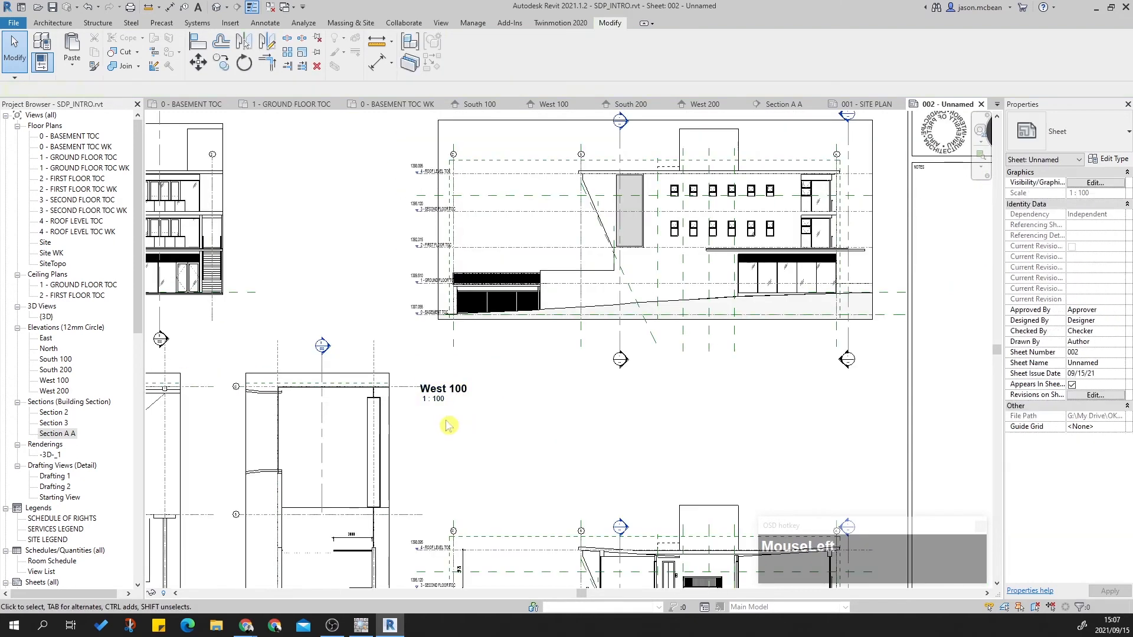
Step: Inspect the type properties of the West 100 viewport to identify the title family used by Title No Line
{"action": "scroll", "coordinate": [457, 382], "scroll_direction": "down", "scroll_amount": 2}
{"action": "left_click", "coordinate": [457, 382]}
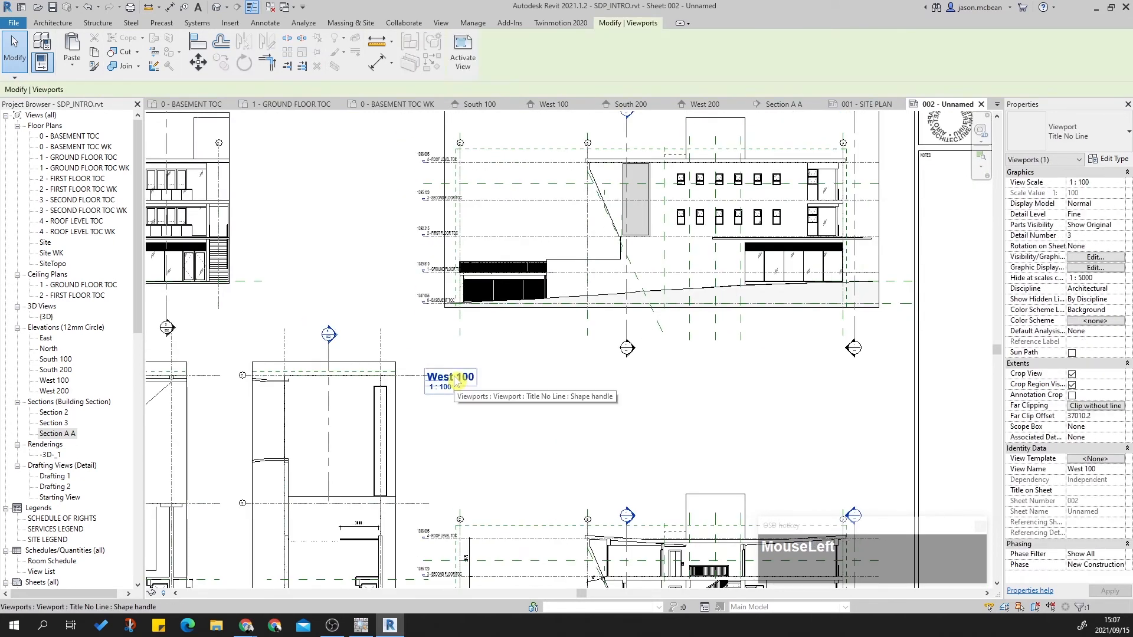
{"action": "left_click", "coordinate": [1117, 149]}
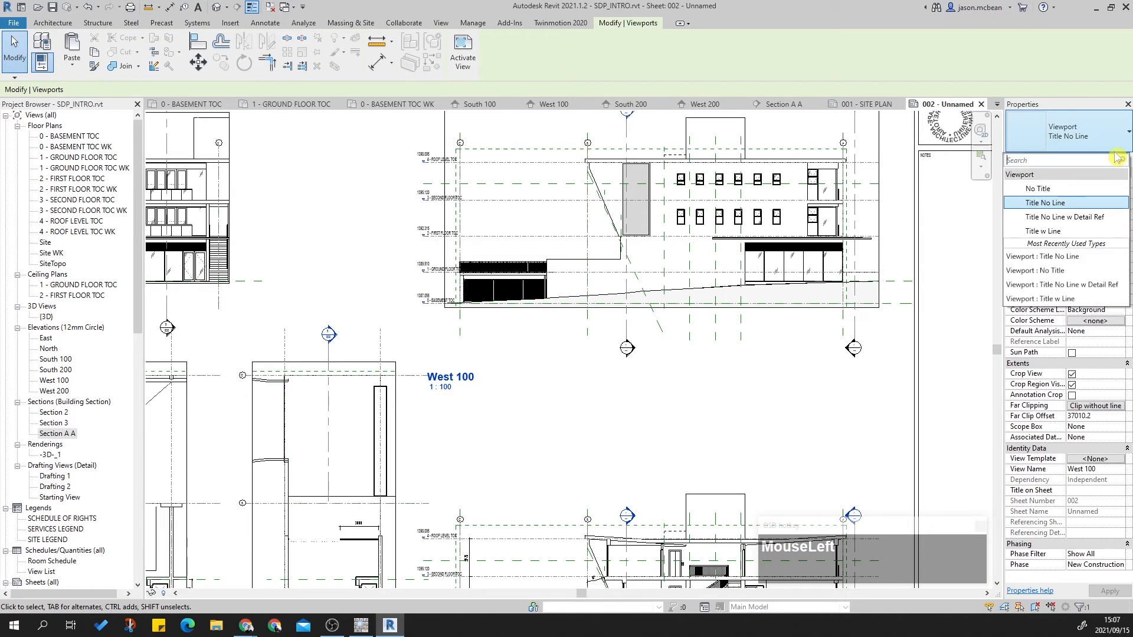
{"action": "left_click", "coordinate": [1069, 203]}
{"action": "left_click", "coordinate": [1115, 160]}
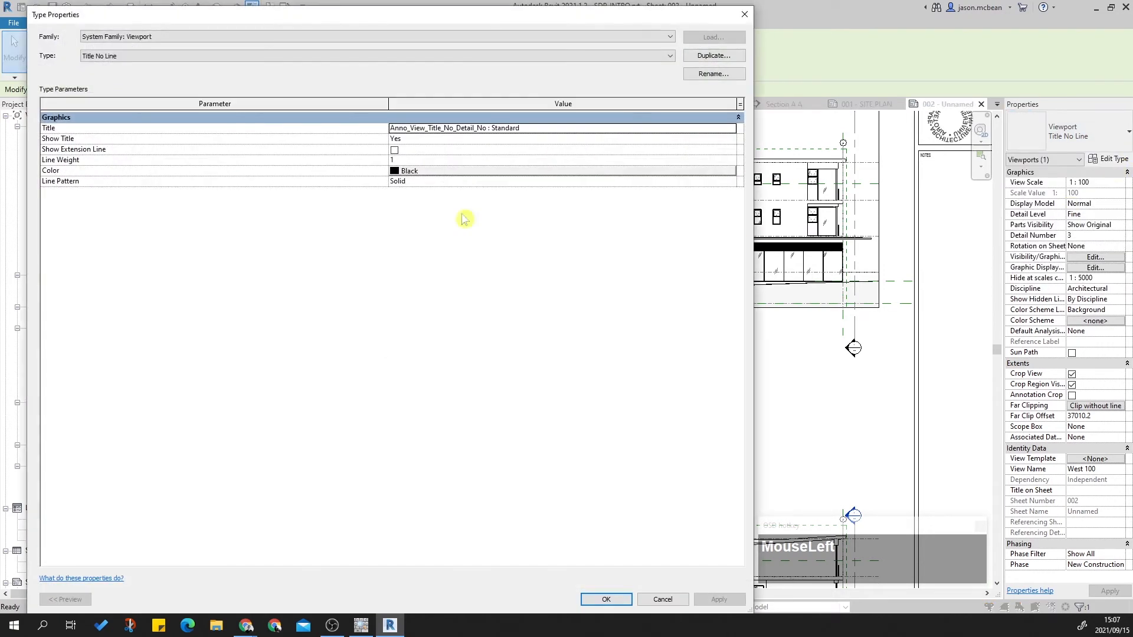
{"action": "left_click", "coordinate": [549, 129]}
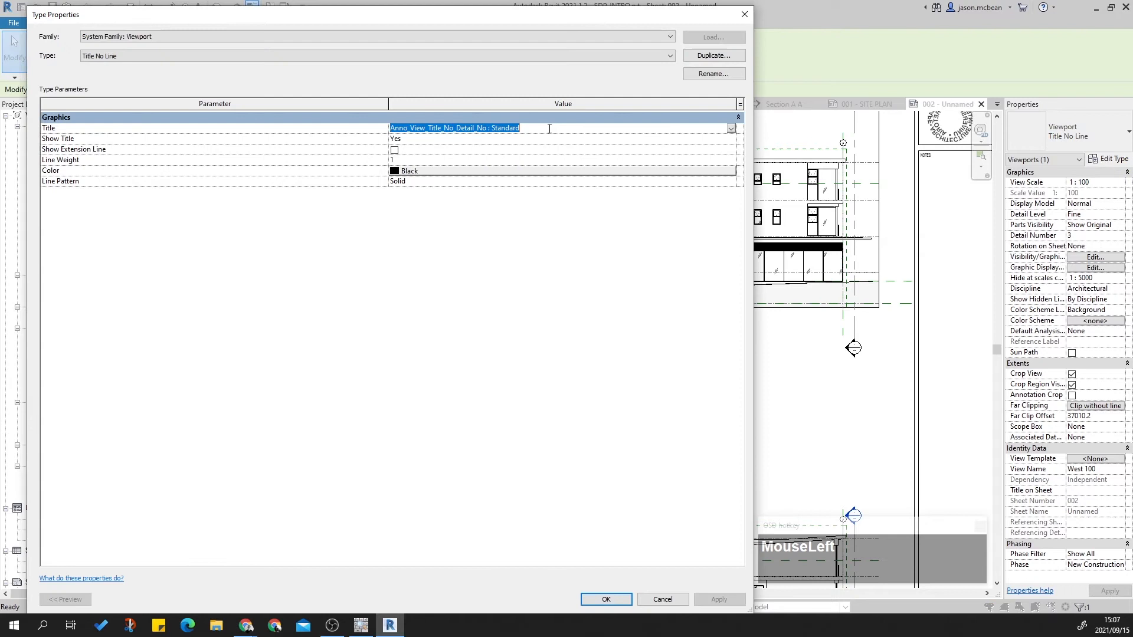
{"action": "double_click", "coordinate": [507, 128]}
{"action": "left_click_drag", "start_coordinate": [546, 131], "coordinate": [406, 139]}
{"action": "left_click_drag", "start_coordinate": [606, 7], "coordinate": [750, 27]}
{"action": "left_click", "coordinate": [401, 514]}
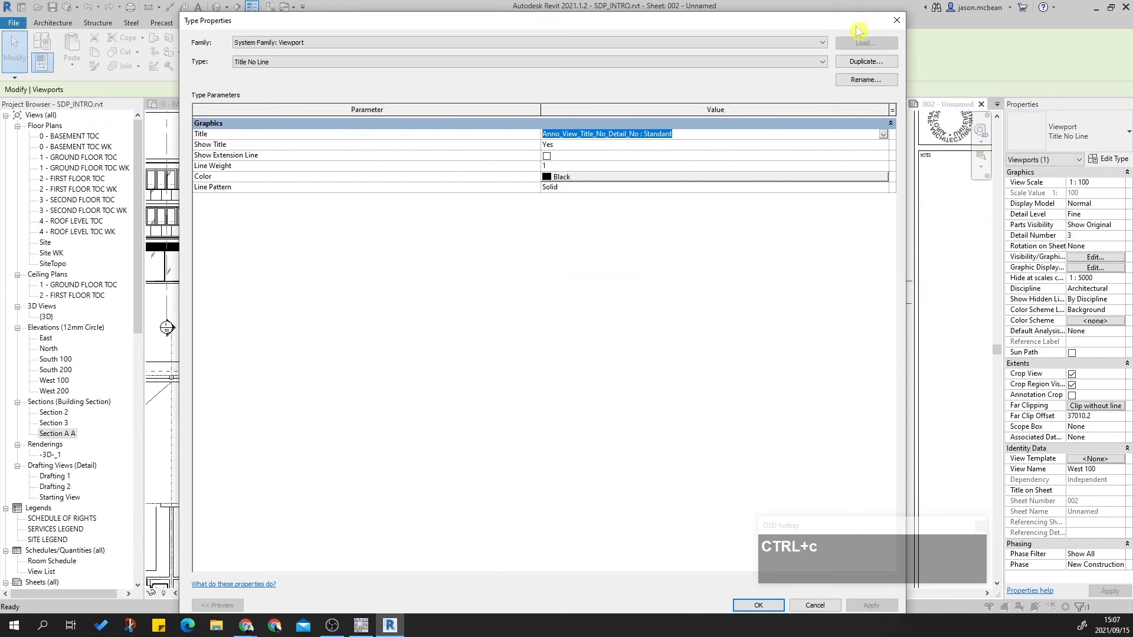
{"action": "left_click", "coordinate": [896, 25]}
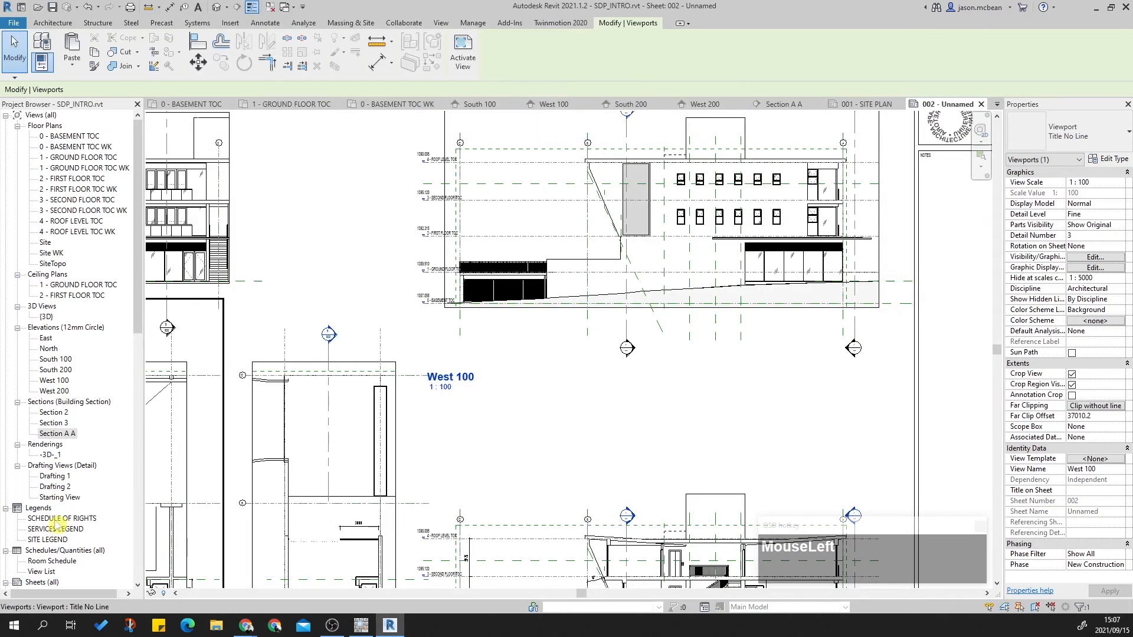
Step: Expand the annotation symbol families in the project browser and widen the browser to show their full names
{"action": "scroll", "coordinate": [53, 542], "scroll_direction": "down", "scroll_amount": 1}
{"action": "left_click", "coordinate": [47, 551]}
{"action": "scroll", "coordinate": [30, 525], "scroll_direction": "down", "scroll_amount": 1}
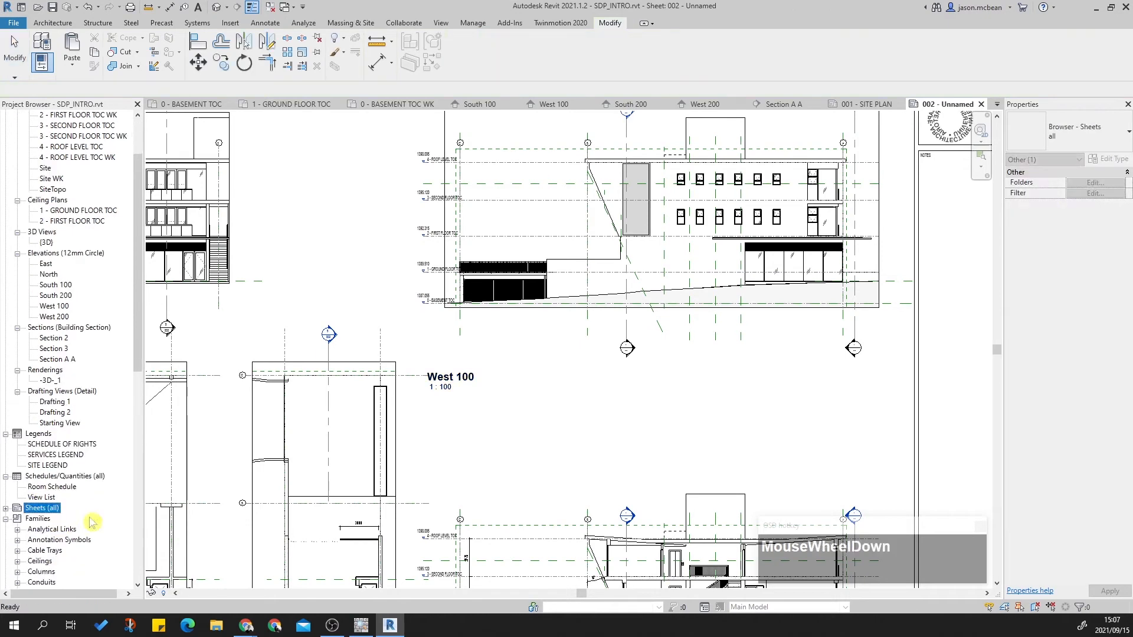
{"action": "left_click", "coordinate": [29, 520]}
{"action": "scroll", "coordinate": [95, 389], "scroll_direction": "up", "scroll_amount": 2}
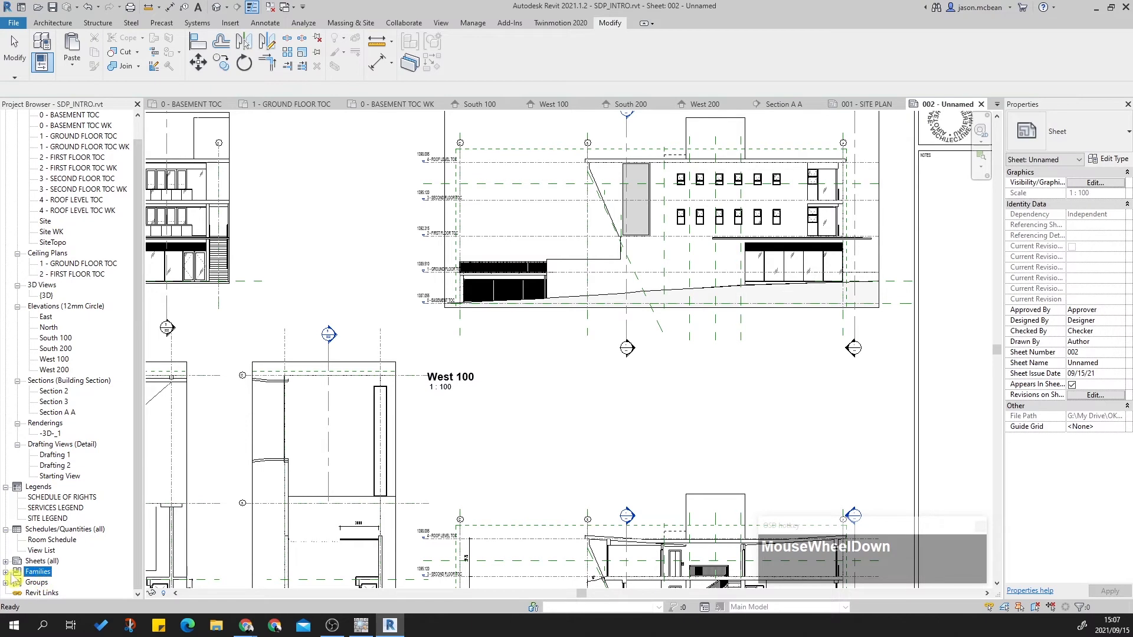
{"action": "left_click", "coordinate": [6, 572]}
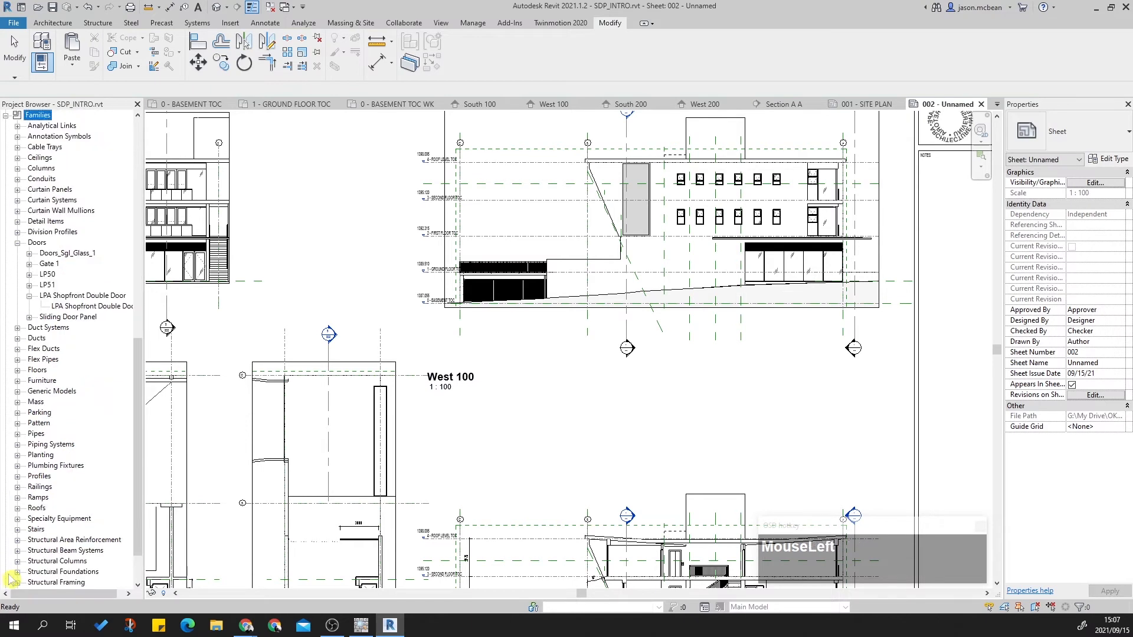
{"action": "left_click", "coordinate": [17, 127]}
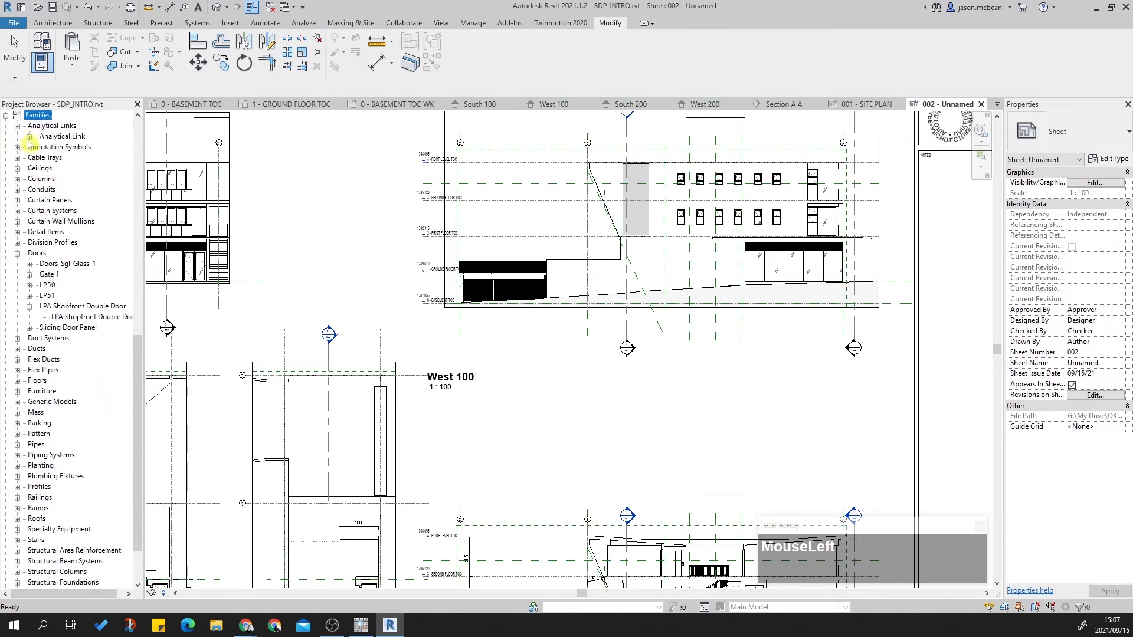
{"action": "left_click", "coordinate": [29, 137]}
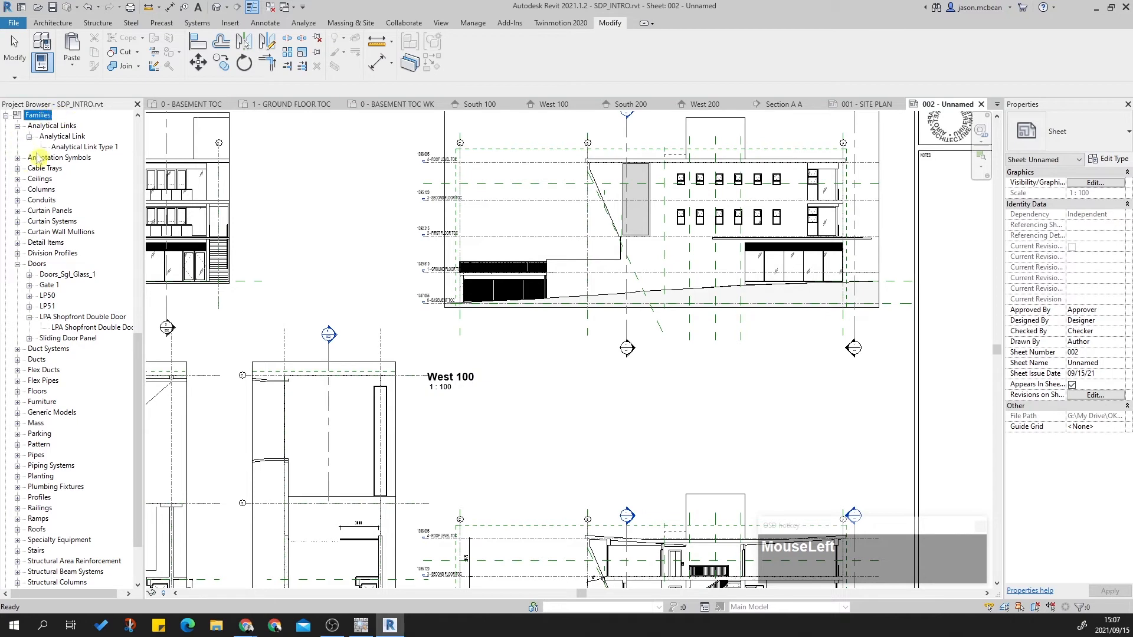
{"action": "left_click", "coordinate": [17, 158]}
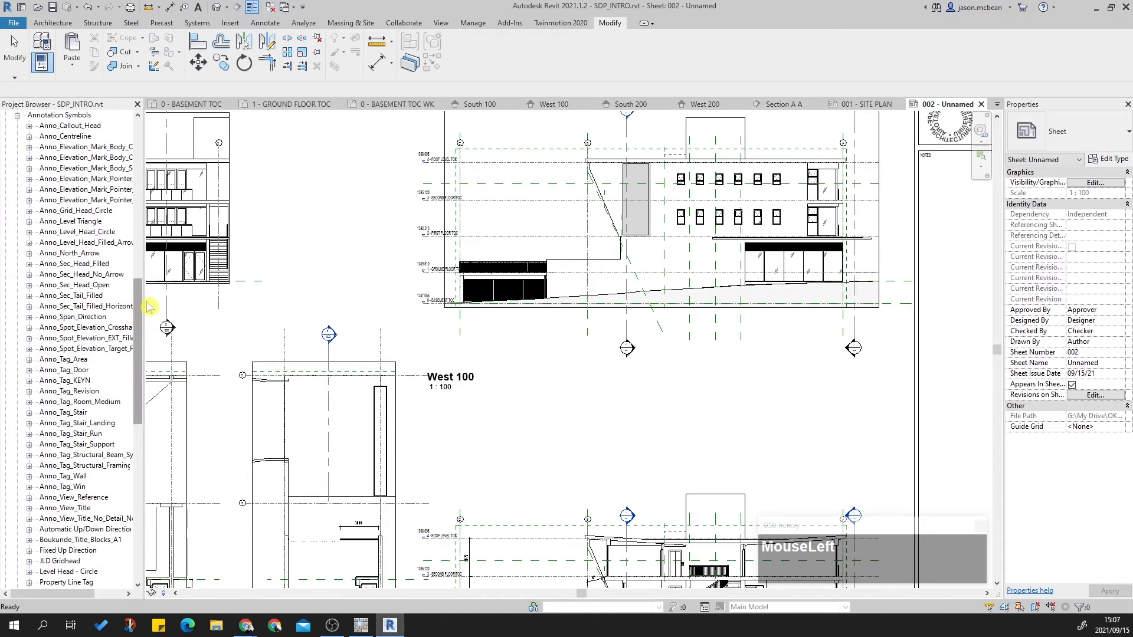
{"action": "scroll", "coordinate": [95, 394], "scroll_direction": "down", "scroll_amount": 1}
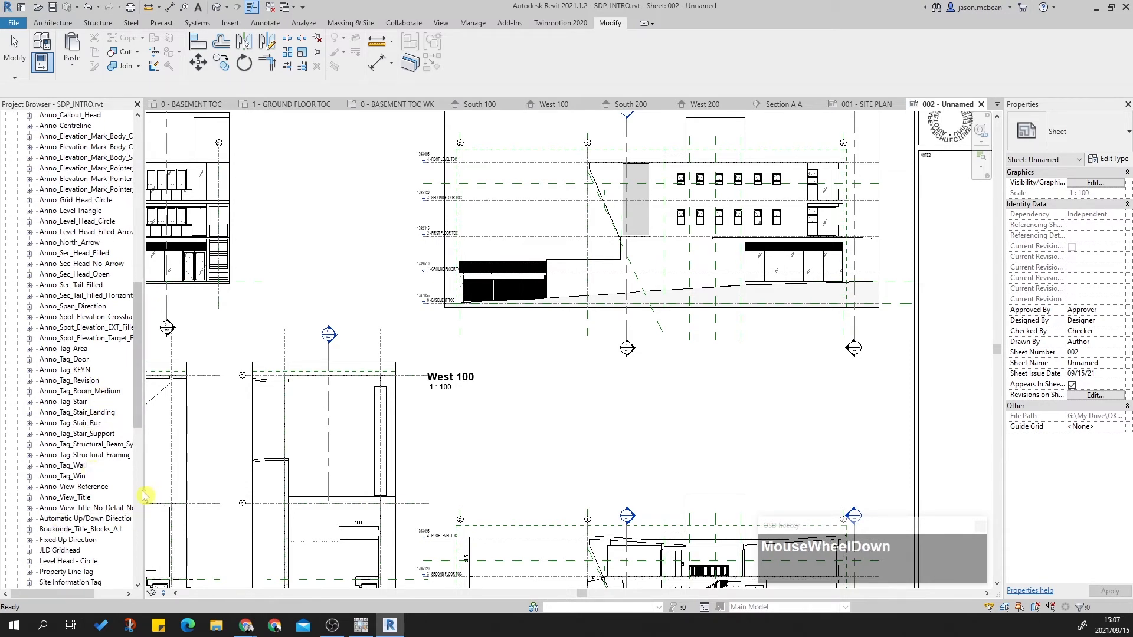
{"action": "left_click_drag", "start_coordinate": [143, 413], "coordinate": [193, 413]}
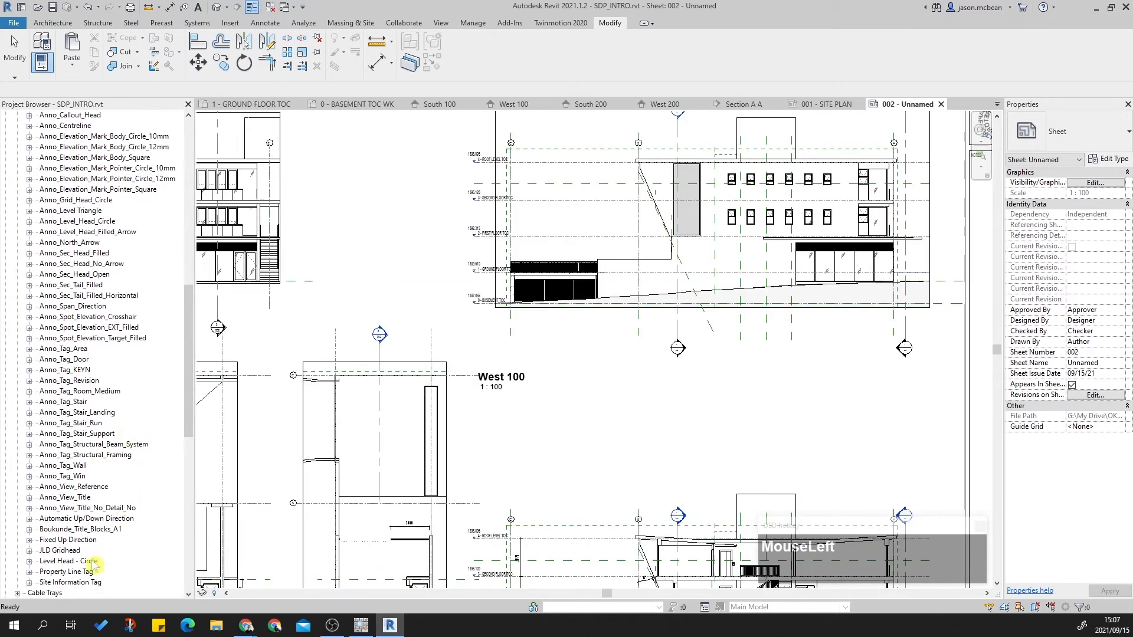
{"action": "scroll", "coordinate": [121, 439], "scroll_direction": "up", "scroll_amount": 3}
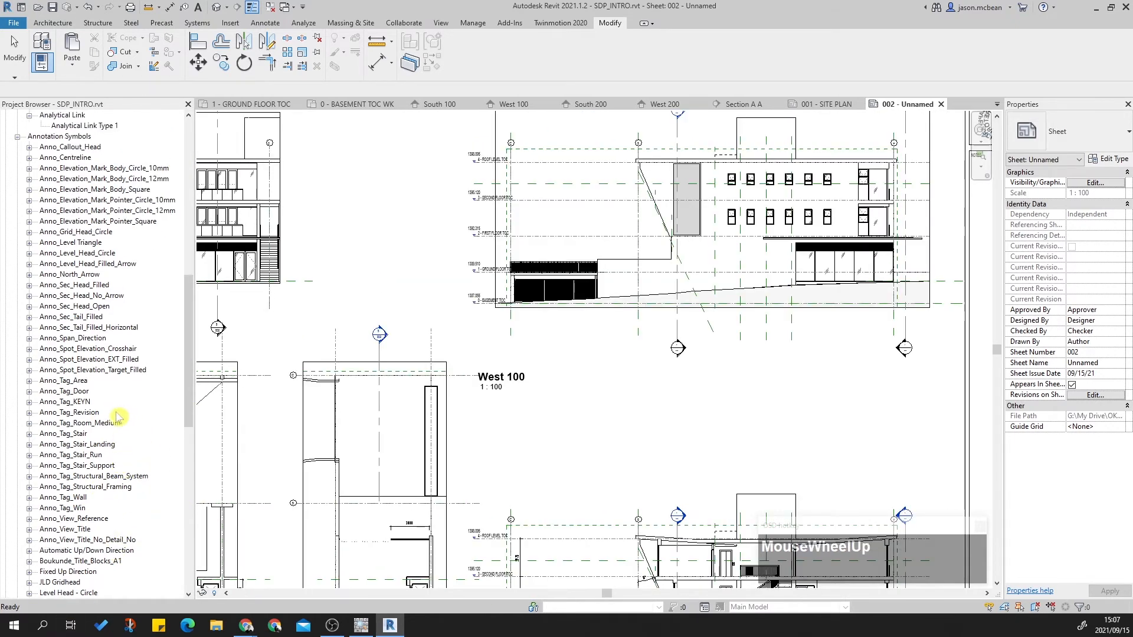
{"action": "scroll", "coordinate": [120, 413], "scroll_direction": "up", "scroll_amount": 1}
Step: Recheck the title family name in the West 100 viewport's type properties
{"action": "left_click", "coordinate": [502, 378]}
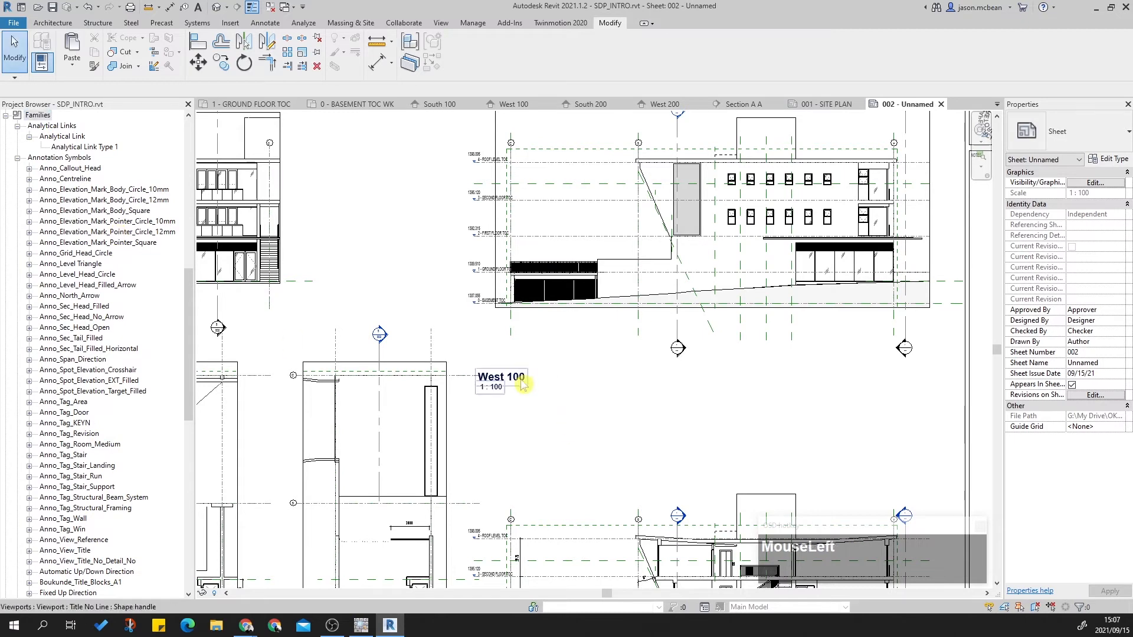
{"action": "left_click", "coordinate": [1112, 160]}
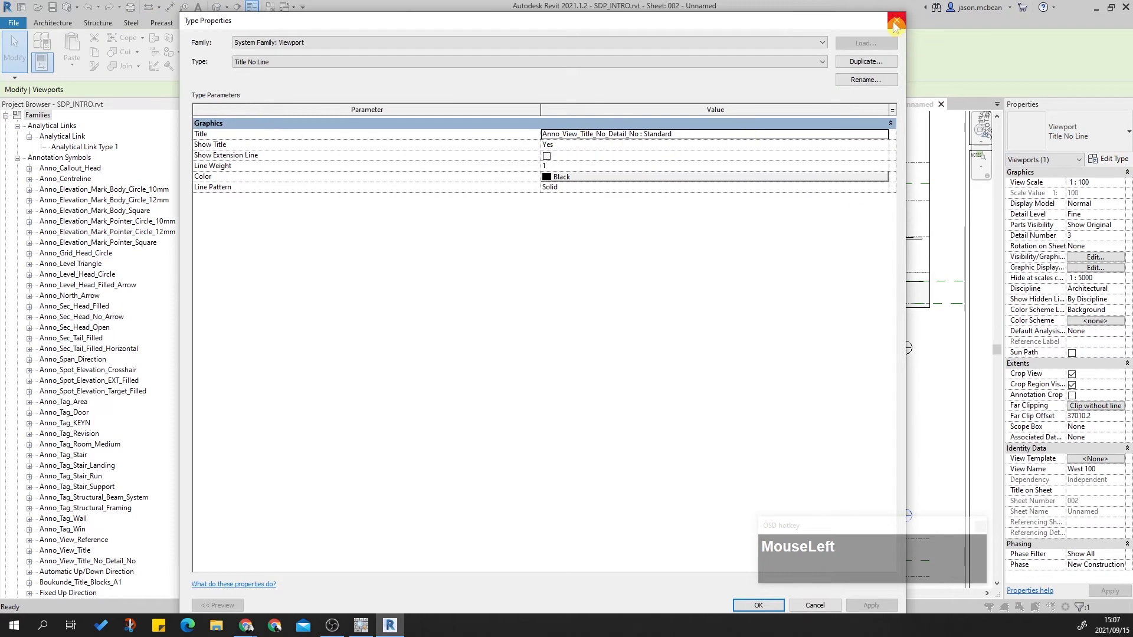
{"action": "left_click", "coordinate": [895, 25]}
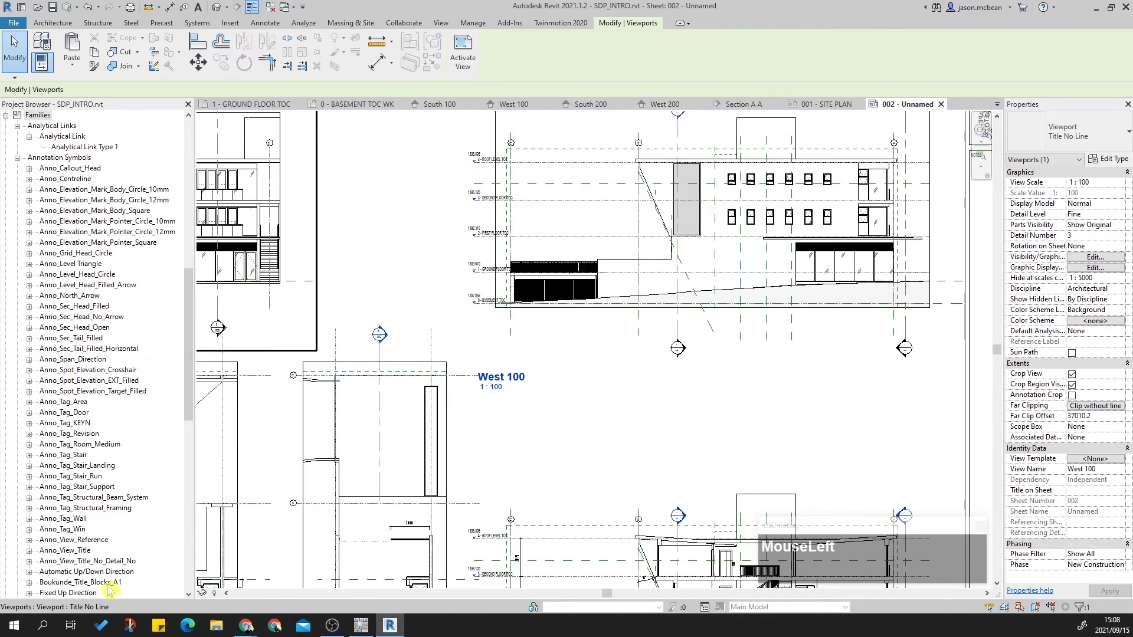
Step: Open the annotation family Anno_View_Title_No_Detail_No for editing
{"action": "left_click", "coordinate": [106, 563]}
{"action": "right_click", "coordinate": [106, 564]}
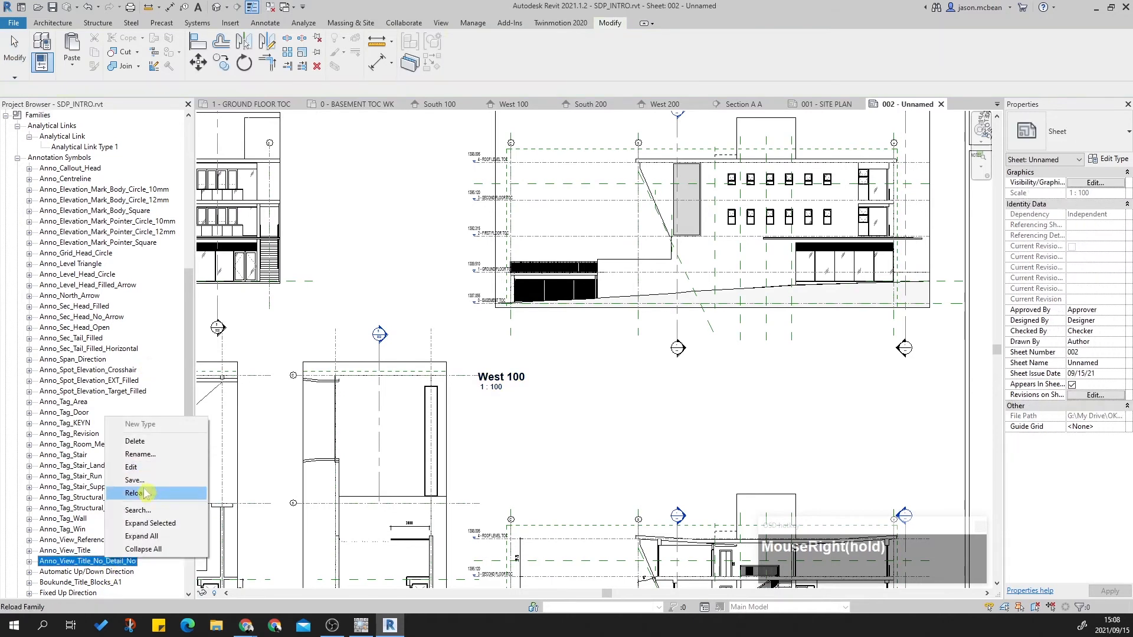
{"action": "left_click", "coordinate": [135, 467]}
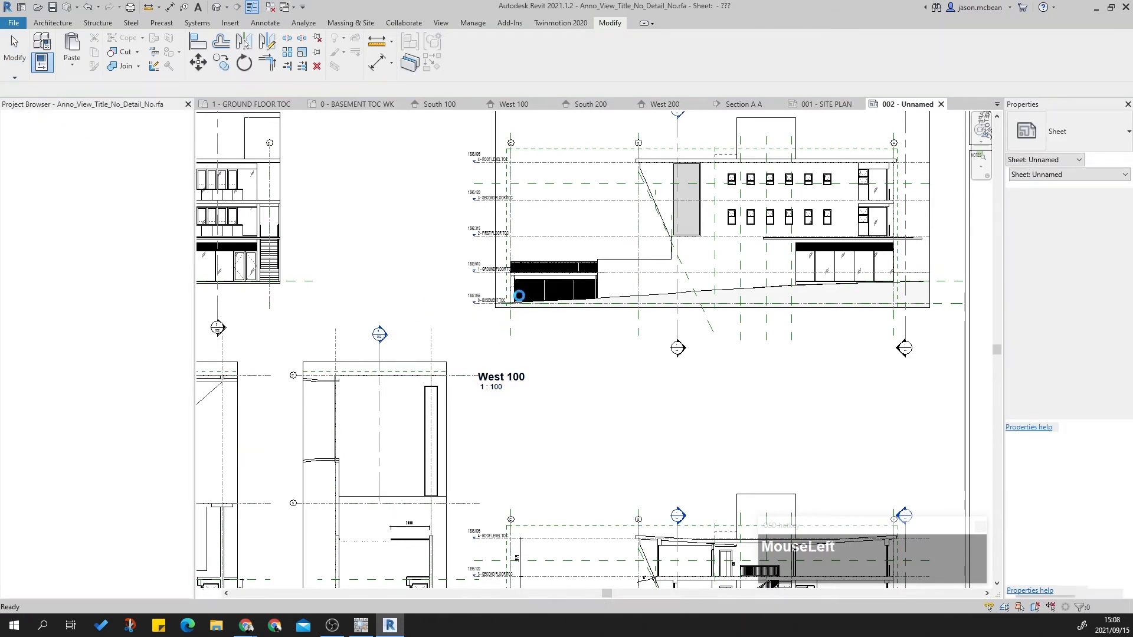
{"action": "left_click", "coordinate": [318, 387]}
{"action": "scroll", "coordinate": [331, 397], "scroll_direction": "up", "scroll_amount": 2}
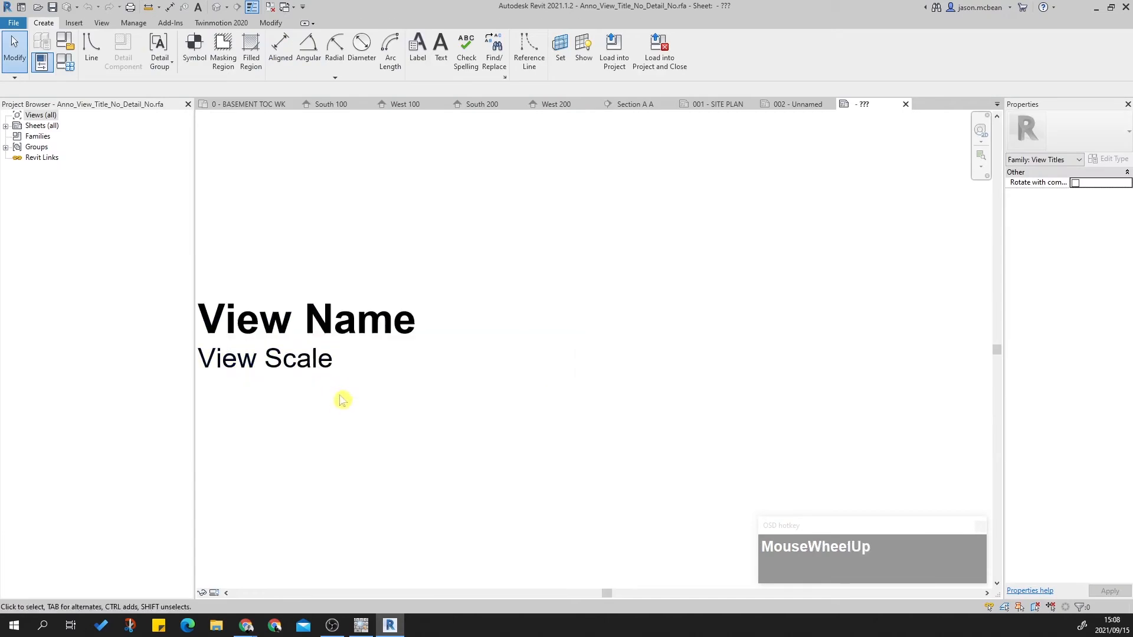
{"action": "middle_click_drag", "start_coordinate": [331, 397], "coordinate": [481, 444]}
Step: Examine the View Name and View Scale labels and review the View Name label's parameters without changing them
{"action": "left_click", "coordinate": [490, 354]}
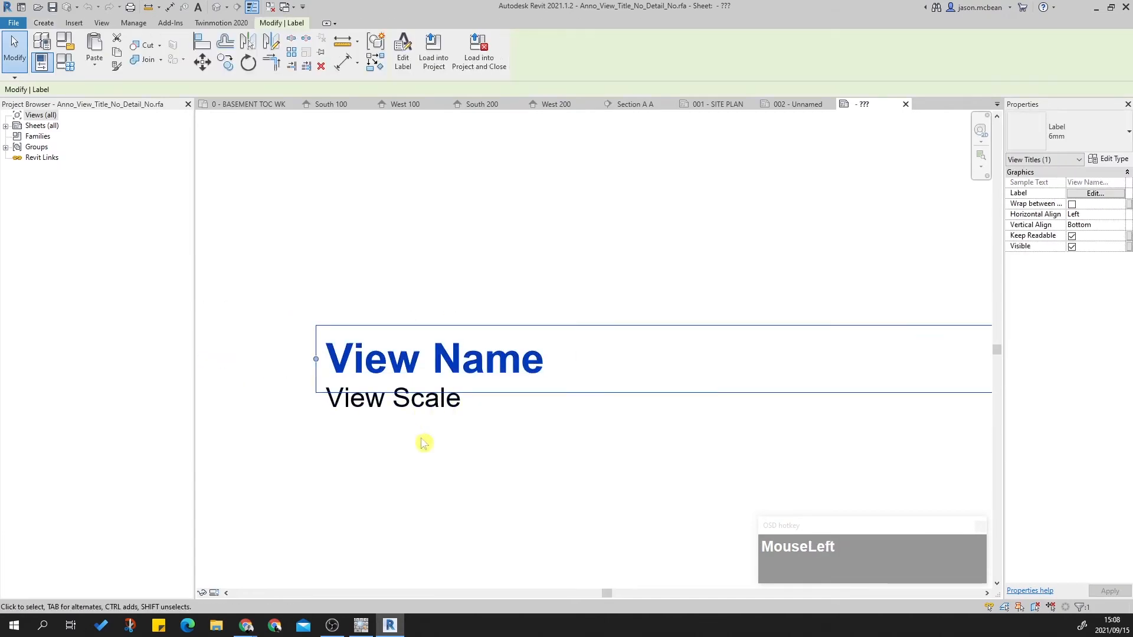
{"action": "left_click", "coordinate": [427, 403]}
{"action": "left_click", "coordinate": [450, 359]}
{"action": "left_click", "coordinate": [1093, 196]}
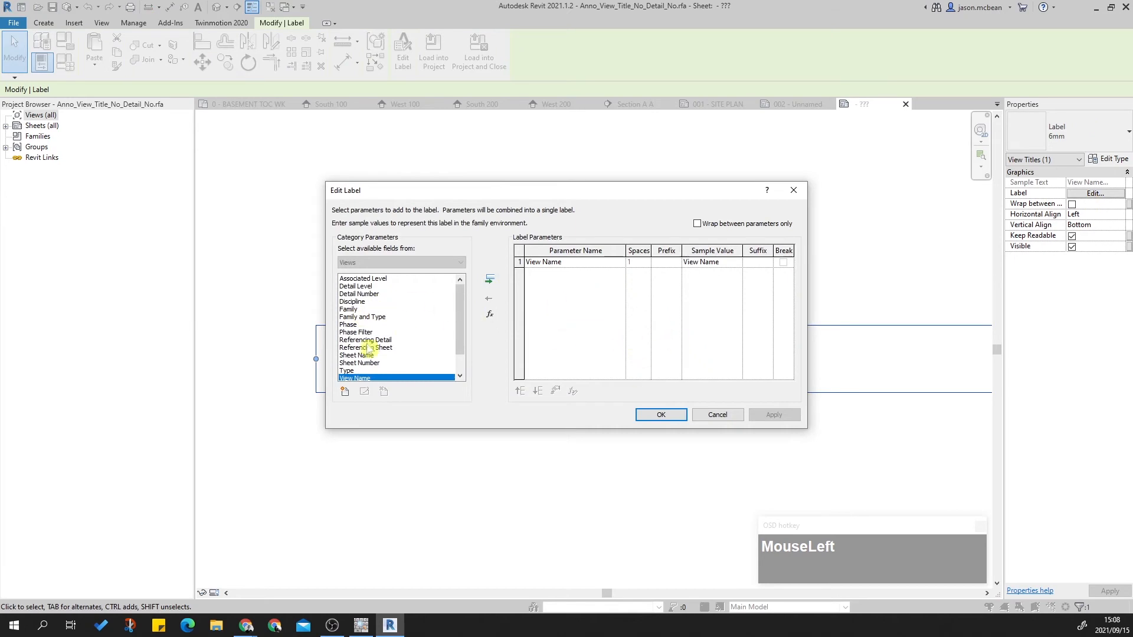
{"action": "left_click", "coordinate": [715, 414]}
Step: Add the prefix "Scale: " to the View Scale label's parameter
{"action": "left_click", "coordinate": [372, 410]}
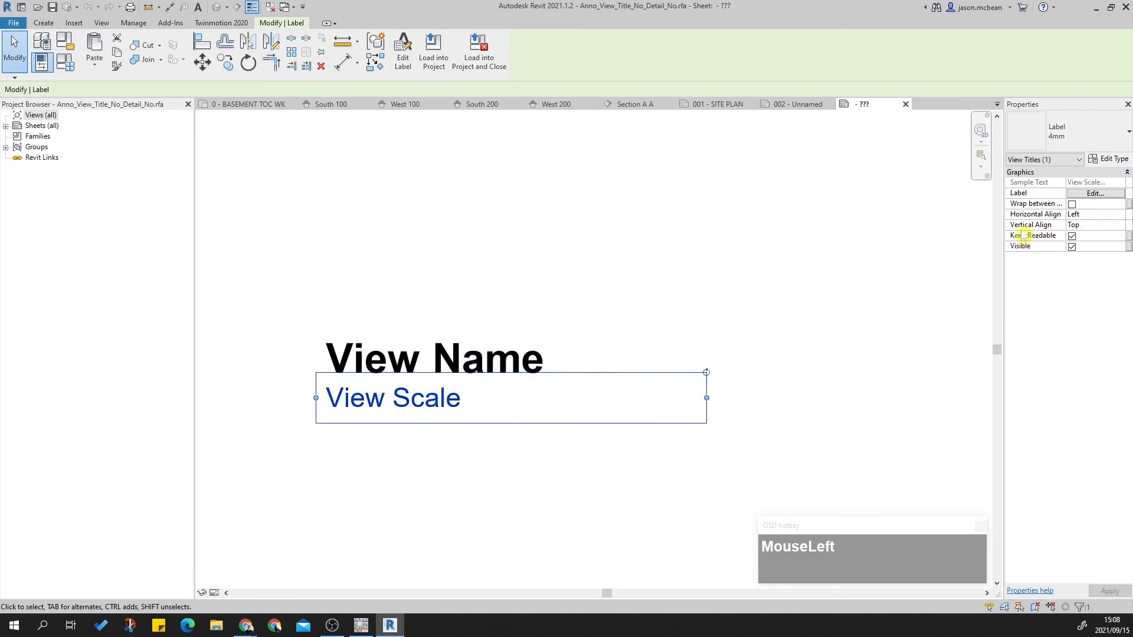
{"action": "left_click", "coordinate": [1092, 194]}
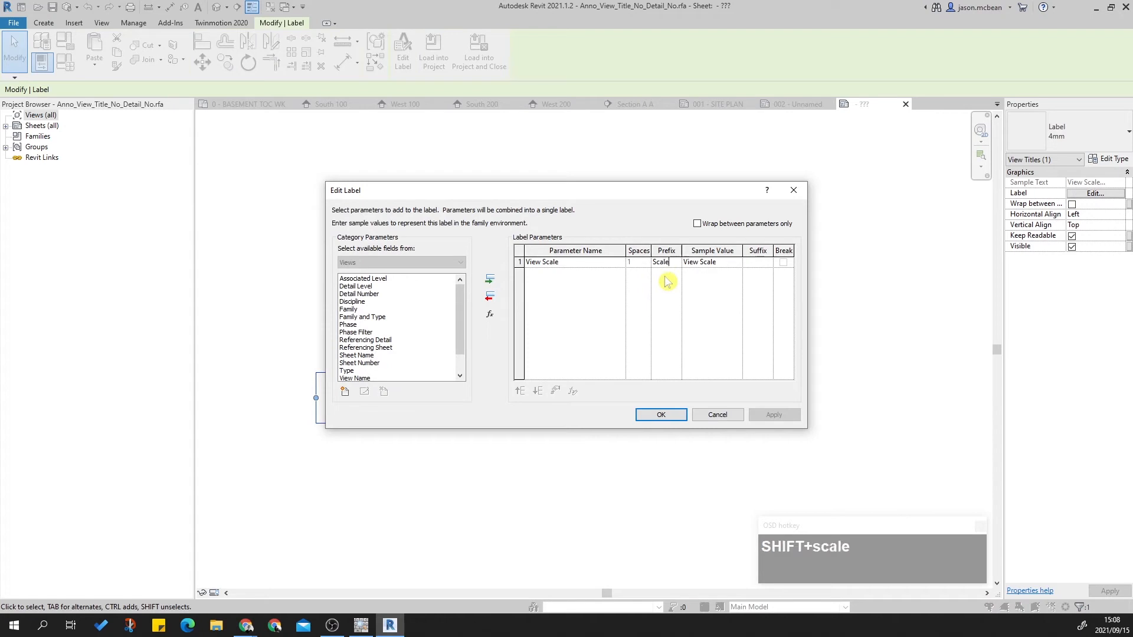
{"action": "left_click_drag", "start_coordinate": [570, 189], "coordinate": [659, 215]}
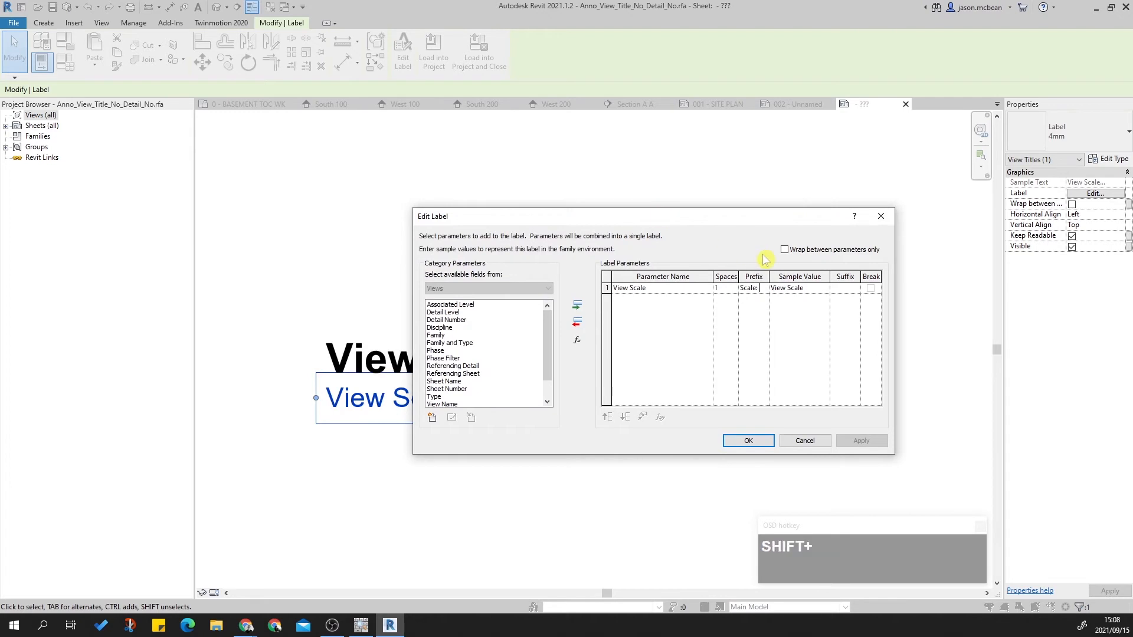
{"action": "left_click", "coordinate": [748, 442]}
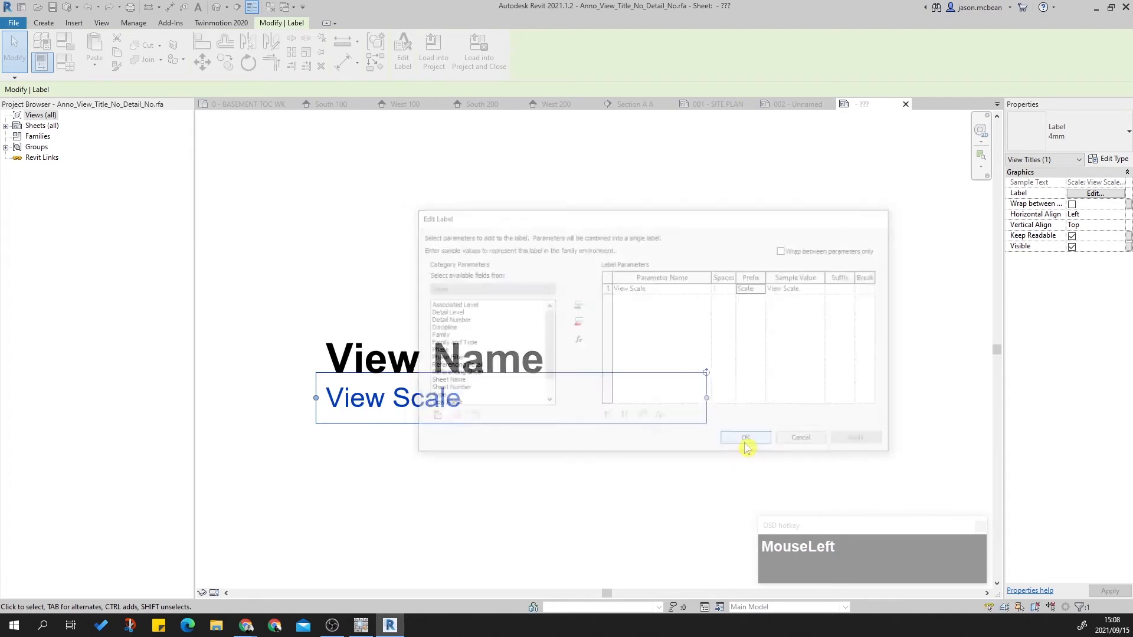
{"action": "left_click", "coordinate": [640, 473]}
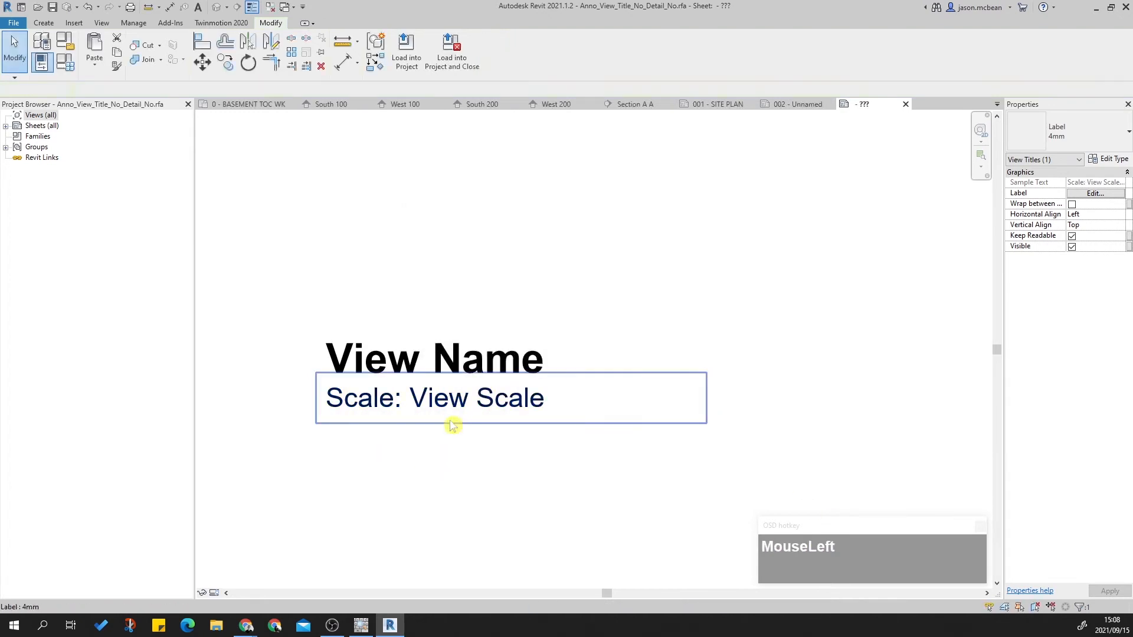
Step: Compare the two title labels and inspect the View Scale label's type properties for its text settings
{"action": "left_click", "coordinate": [336, 371]}
{"action": "left_click", "coordinate": [338, 404]}
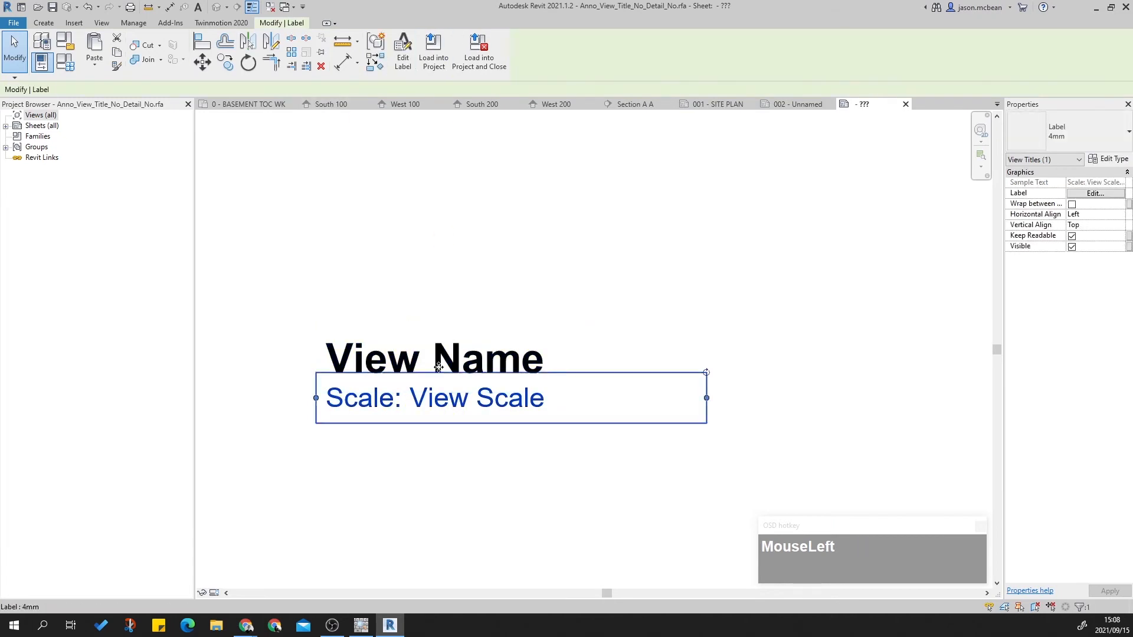
{"action": "left_click", "coordinate": [458, 218]}
{"action": "left_click", "coordinate": [391, 399]}
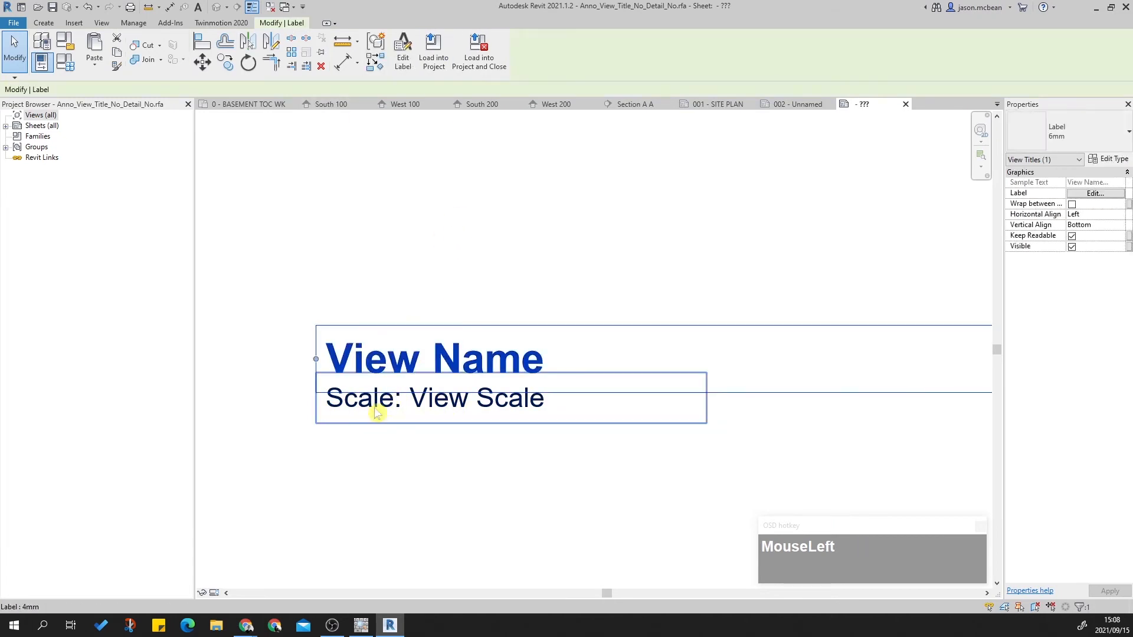
{"action": "left_click", "coordinate": [374, 407]}
{"action": "left_click", "coordinate": [1099, 159]}
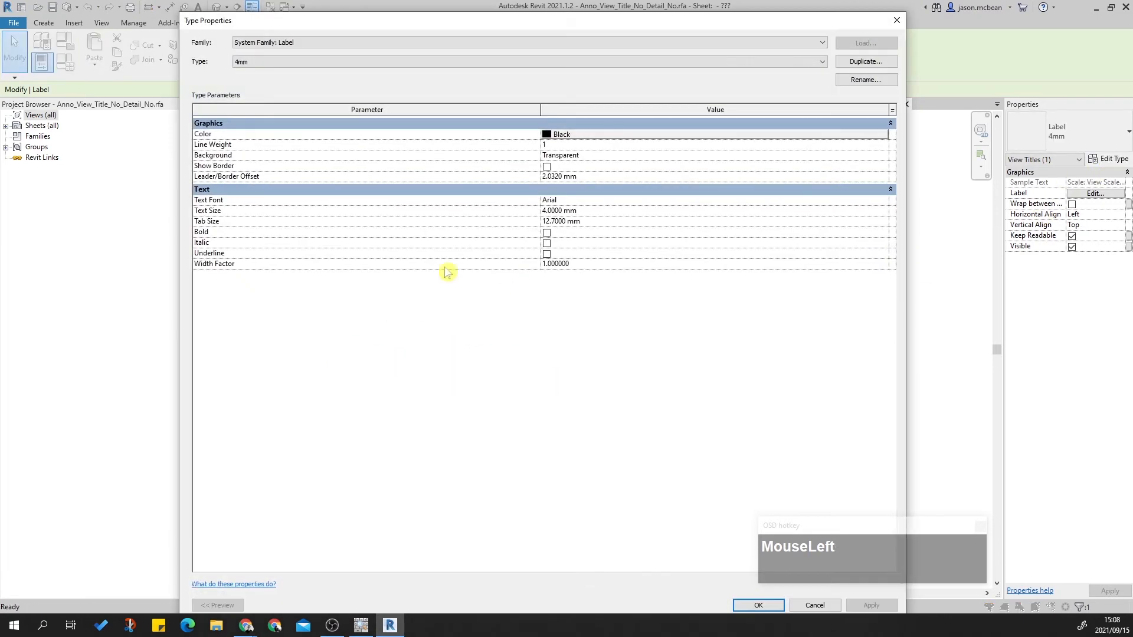
{"action": "left_click", "coordinate": [896, 20]}
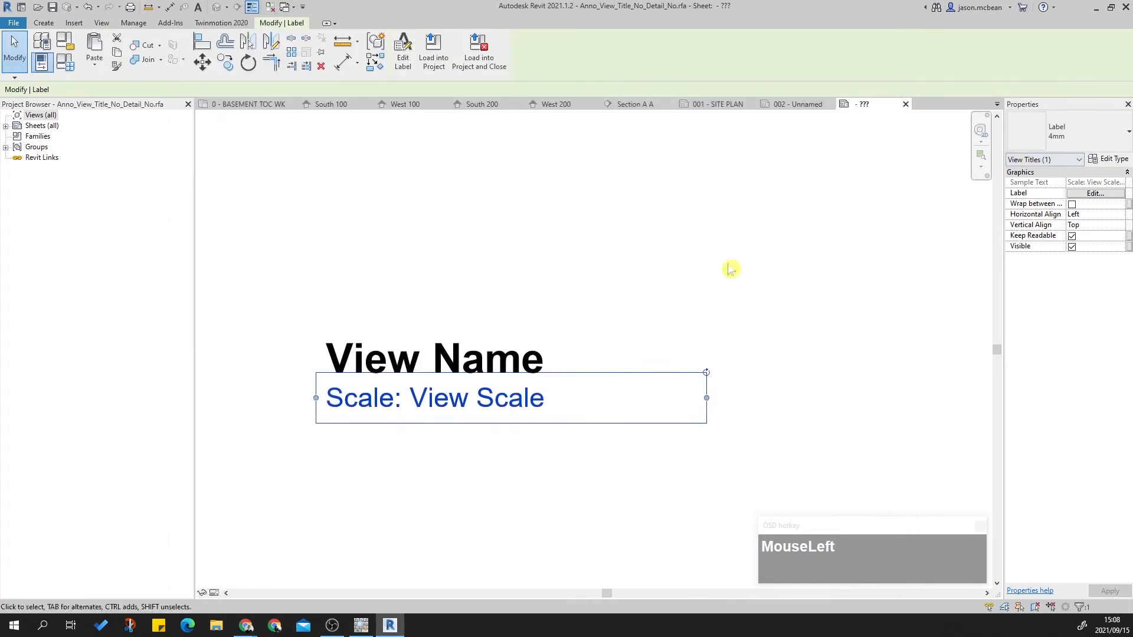
Step: Set the View Scale label's prefix to "SCALE:" in capitals
{"action": "left_click", "coordinate": [1092, 194]}
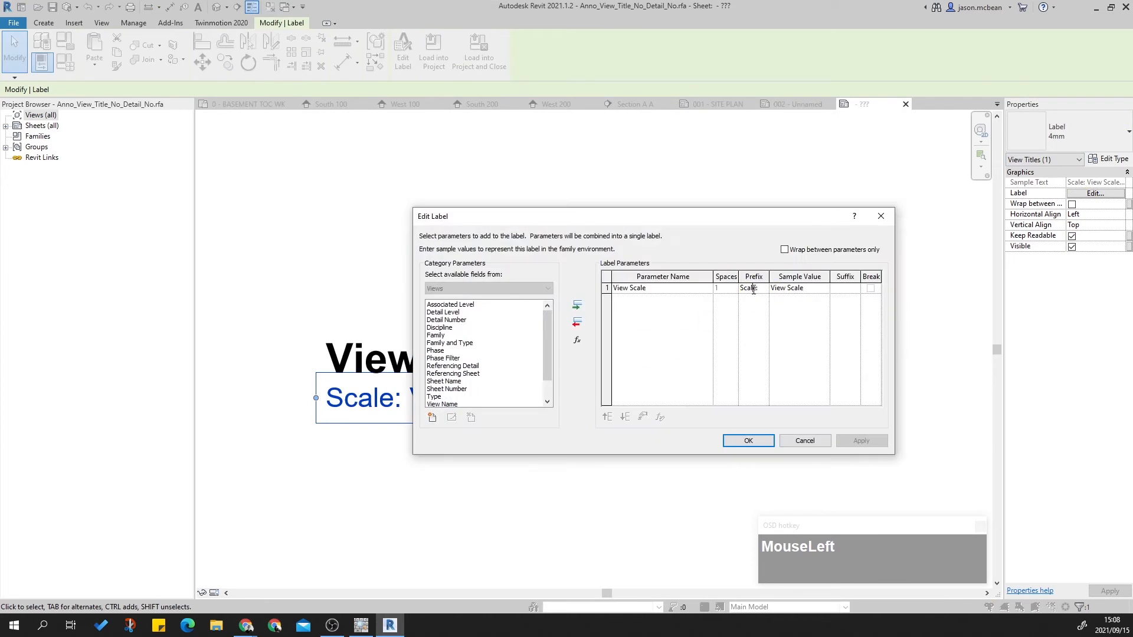
{"action": "type", "text": "SCALE:"}
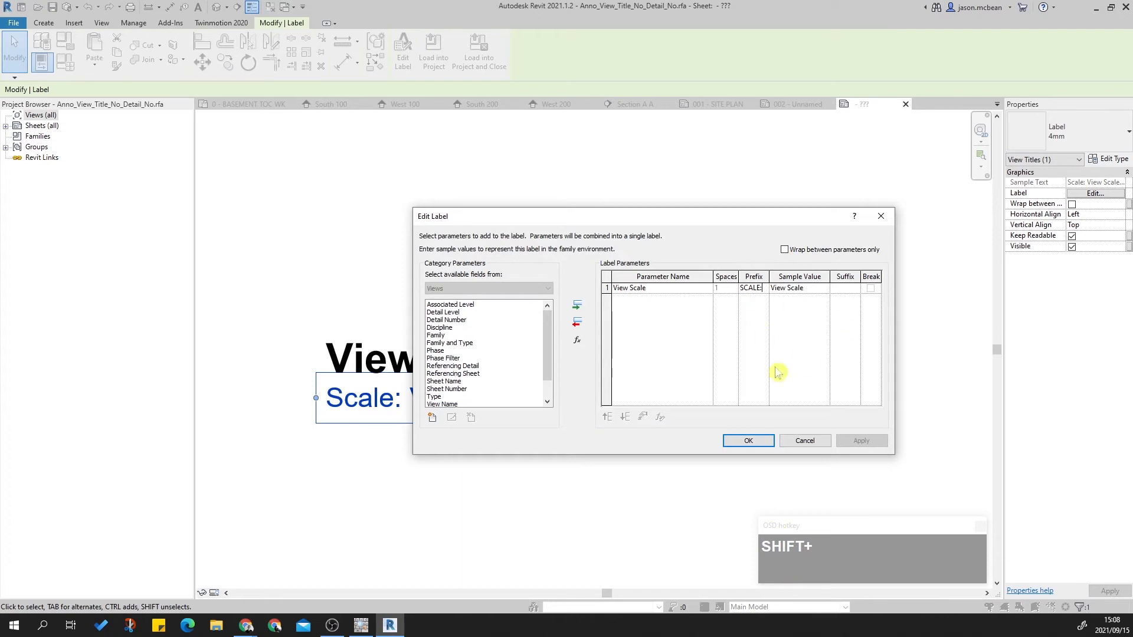
{"action": "left_click", "coordinate": [748, 442]}
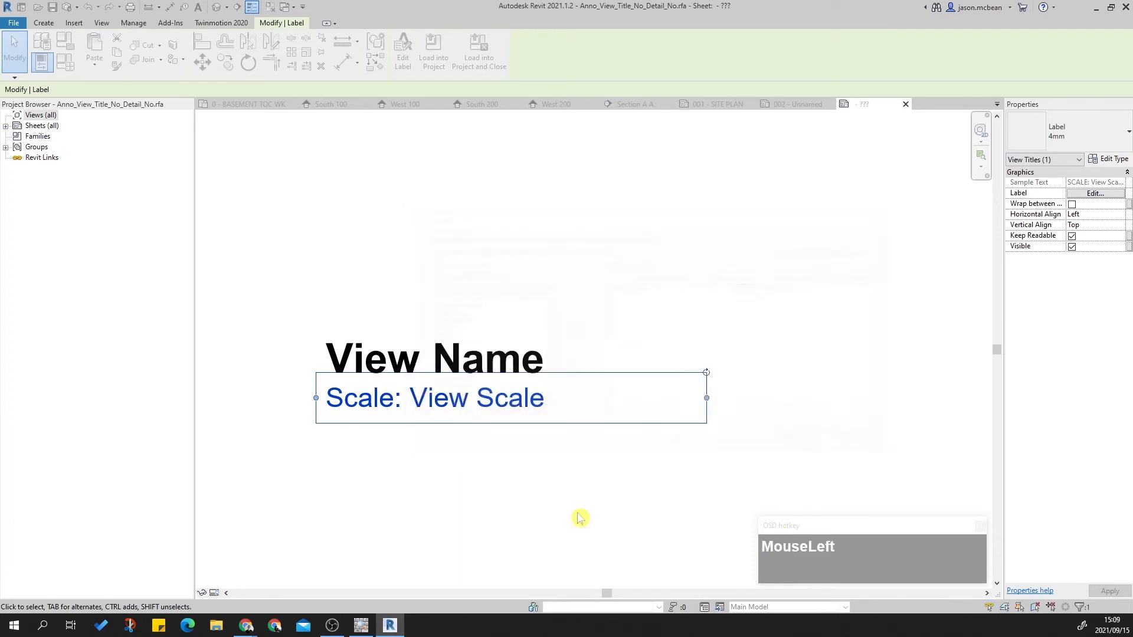
Step: Load the edited view title family into the project, overwriting the existing version and its parameter values
{"action": "left_click", "coordinate": [711, 407]}
{"action": "left_click", "coordinate": [405, 49]}
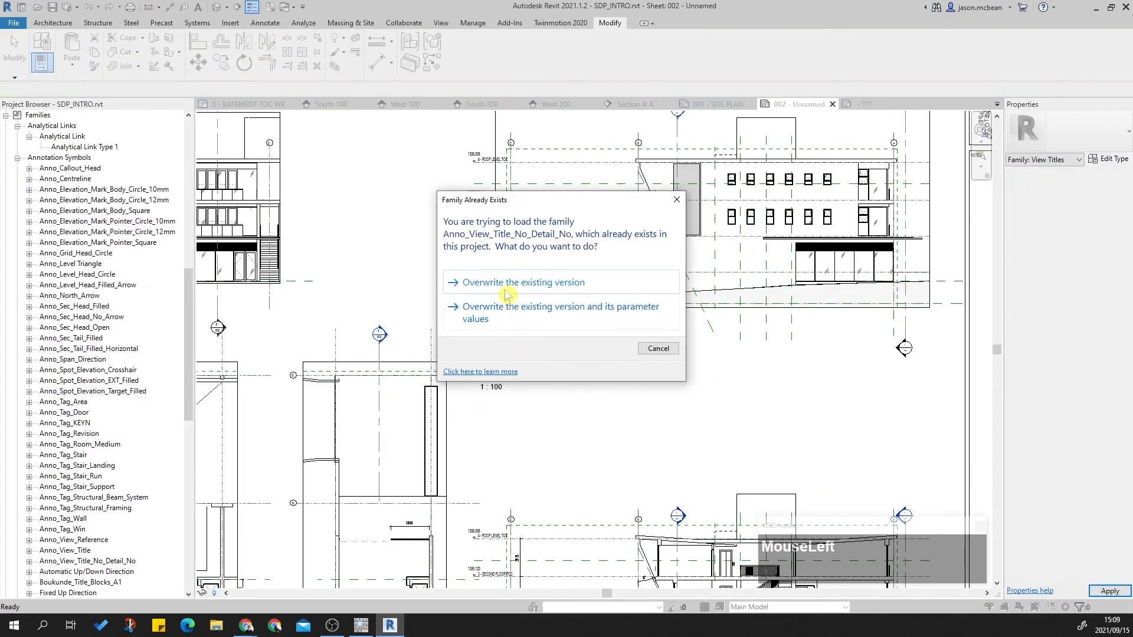
{"action": "left_click", "coordinate": [501, 308]}
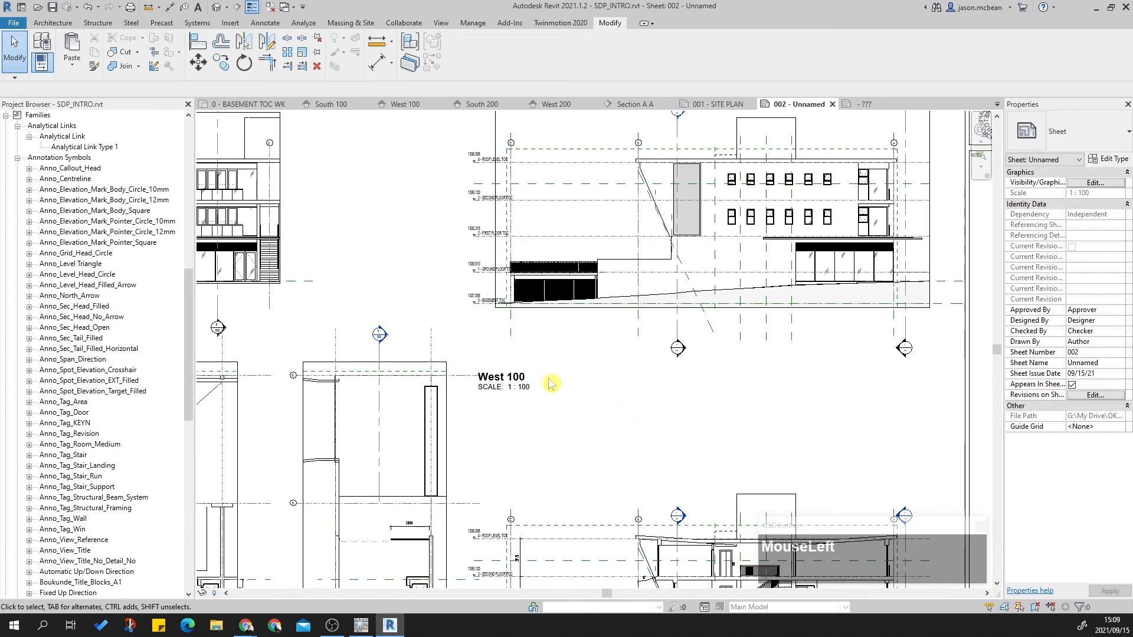
Step: Move the Section A A view title up beneath its section drawing, near the drawing's lower-left corner
{"action": "scroll", "coordinate": [696, 482], "scroll_direction": "down", "scroll_amount": 3}
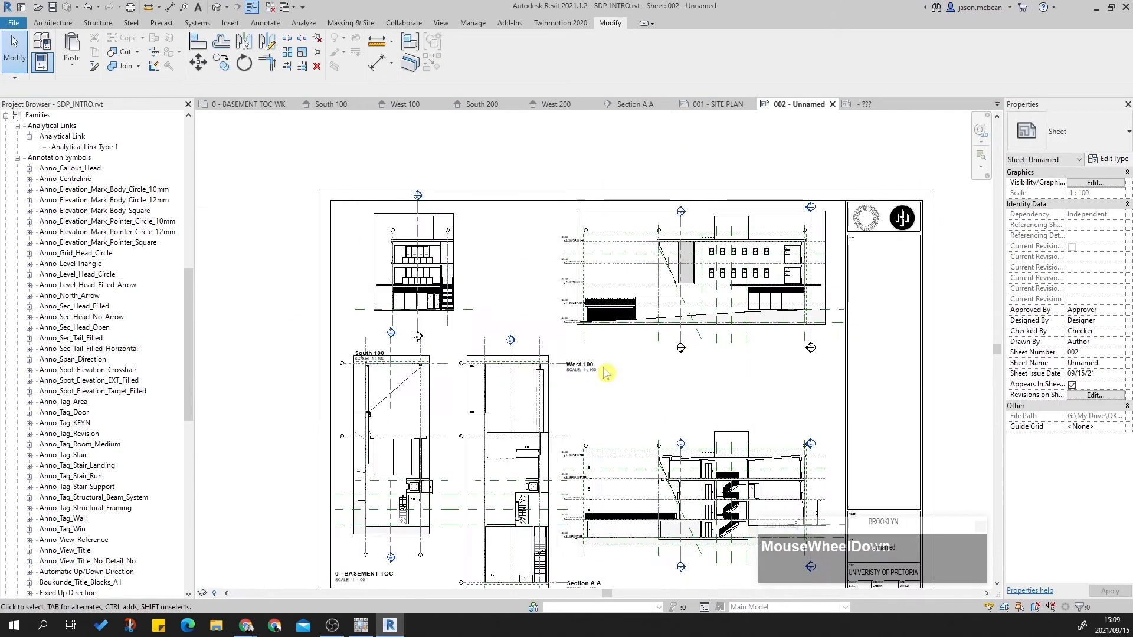
{"action": "middle_click_drag", "start_coordinate": [820, 413], "coordinate": [643, 388]}
{"action": "scroll", "coordinate": [566, 508], "scroll_direction": "up", "scroll_amount": 4}
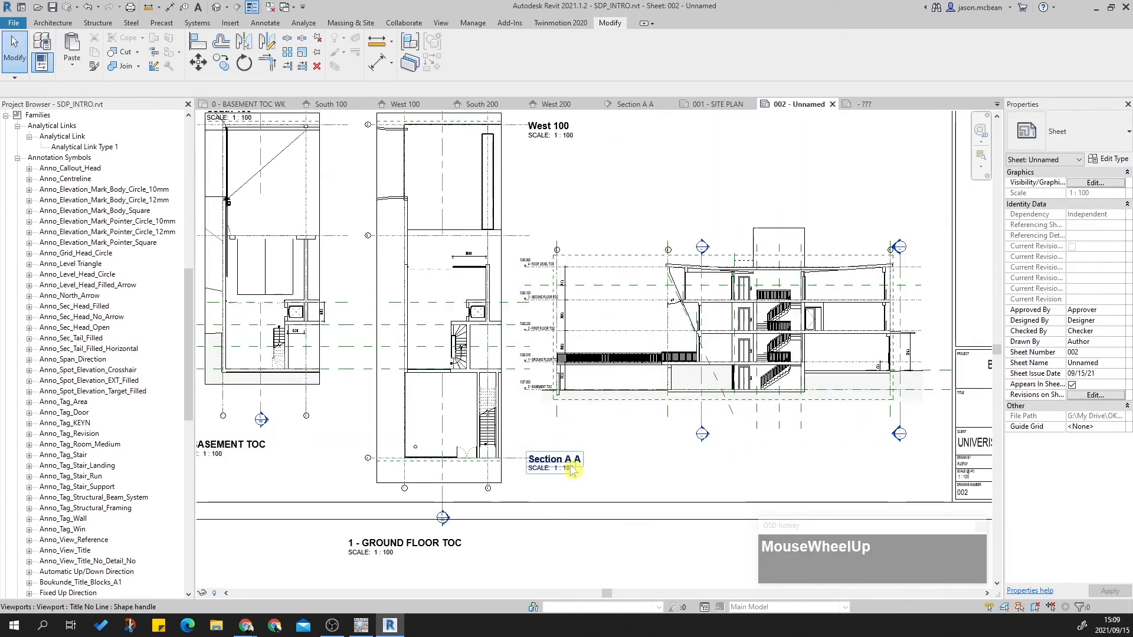
{"action": "scroll", "coordinate": [553, 461], "scroll_direction": "up", "scroll_amount": 2}
{"action": "left_click", "coordinate": [553, 461]}
{"action": "left_click_drag", "start_coordinate": [553, 462], "coordinate": [597, 387]}
Step: Move the West 100 view title up directly beneath the west elevation, in line with its left end
{"action": "middle_click_drag", "start_coordinate": [625, 324], "coordinate": [617, 578]}
{"action": "middle_click_drag", "start_coordinate": [612, 367], "coordinate": [610, 614]}
{"action": "scroll", "coordinate": [523, 470], "scroll_direction": "up", "scroll_amount": 1}
{"action": "left_click", "coordinate": [522, 472]}
{"action": "left_click_drag", "start_coordinate": [521, 477], "coordinate": [568, 391]}
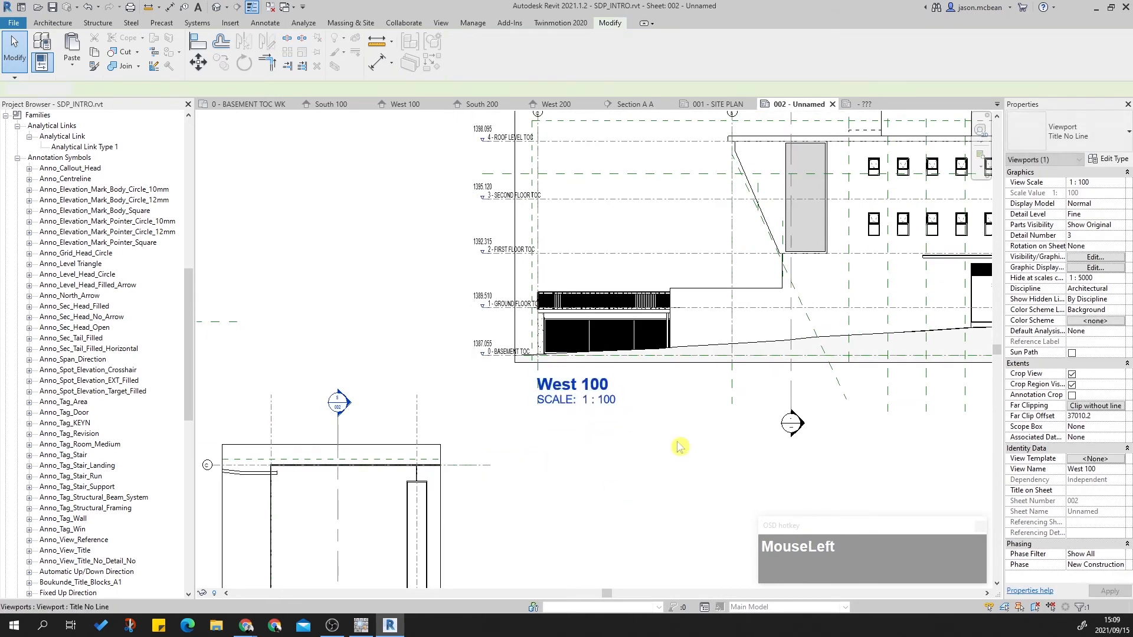
Step: Move the South 100 view title up beneath the south elevation and nudge it into line with the viewport's left edge
{"action": "scroll", "coordinate": [632, 505], "scroll_direction": "down", "scroll_amount": 3}
{"action": "middle_click_drag", "start_coordinate": [330, 416], "coordinate": [500, 416]}
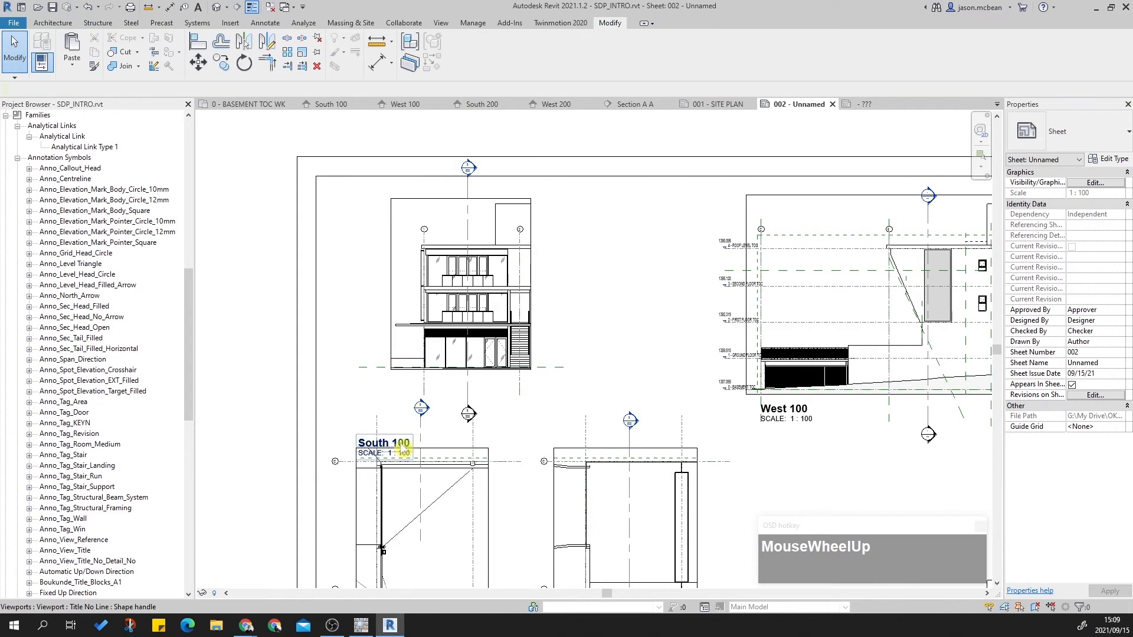
{"action": "left_click", "coordinate": [405, 451]}
{"action": "left_click_drag", "start_coordinate": [405, 452], "coordinate": [395, 370]}
{"action": "scroll", "coordinate": [393, 424], "scroll_direction": "up", "scroll_amount": 3}
{"action": "key", "text": "Right"}
{"action": "key", "text": "Down"}
{"action": "scroll", "coordinate": [684, 381], "scroll_direction": "down", "scroll_amount": 4}
{"action": "middle_click_drag", "start_coordinate": [937, 428], "coordinate": [658, 431]}
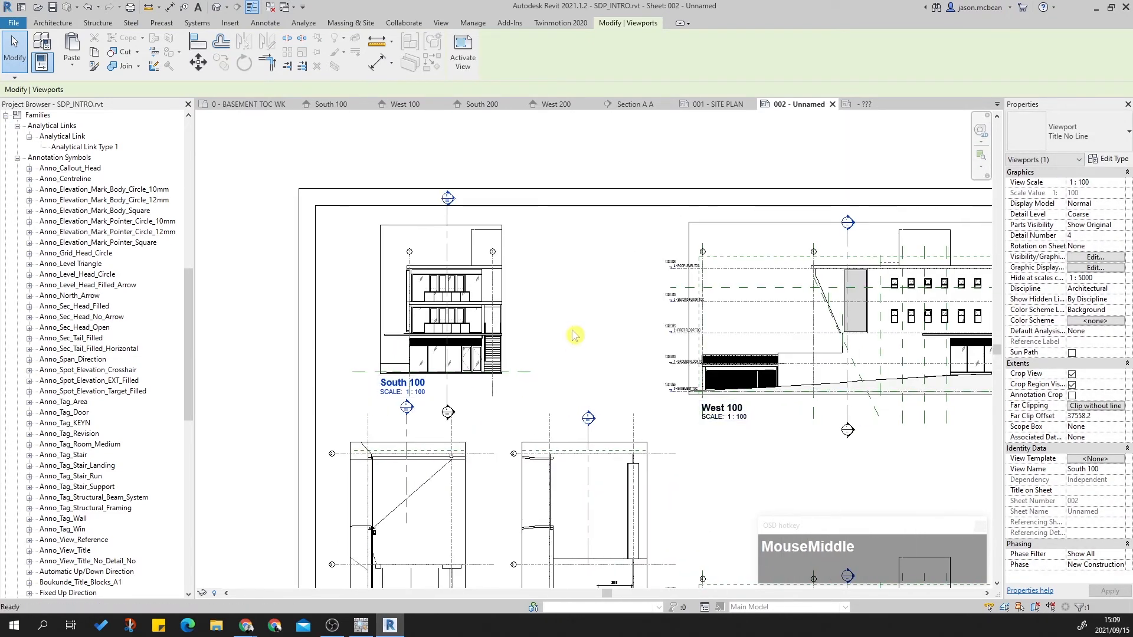
{"action": "scroll", "coordinate": [576, 345], "scroll_direction": "up", "scroll_amount": 3}
{"action": "key", "text": "Escape"}
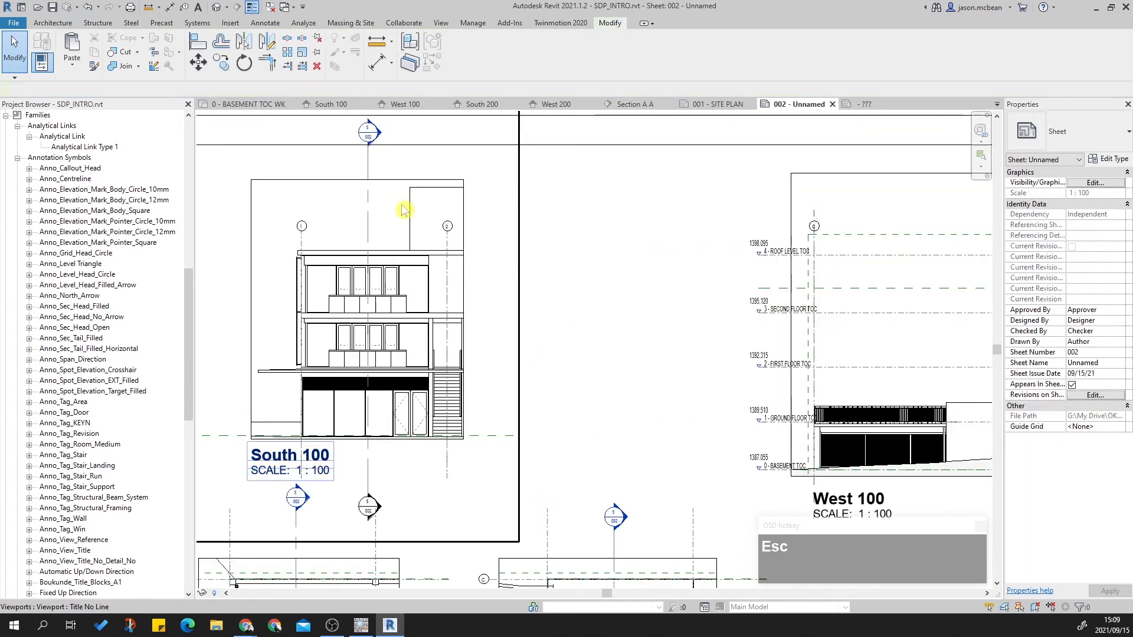
Step: Inspect the sheet's floor plans and select the ground floor plan viewport to check its detail number
{"action": "scroll", "coordinate": [416, 310], "scroll_direction": "down", "scroll_amount": 2}
{"action": "middle_click_drag", "start_coordinate": [667, 513], "coordinate": [627, 282]}
{"action": "scroll", "coordinate": [658, 407], "scroll_direction": "up", "scroll_amount": 2}
{"action": "scroll", "coordinate": [658, 407], "scroll_direction": "up", "scroll_amount": 2}
{"action": "scroll", "coordinate": [801, 458], "scroll_direction": "down", "scroll_amount": 2}
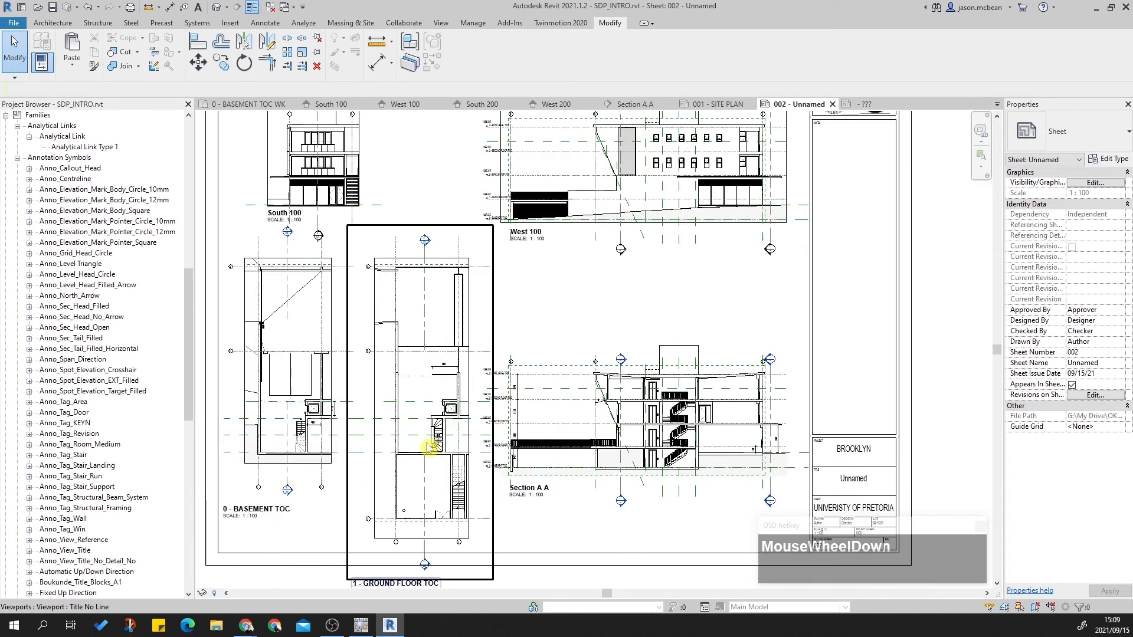
{"action": "left_click", "coordinate": [348, 402]}
{"action": "left_click", "coordinate": [395, 410]}
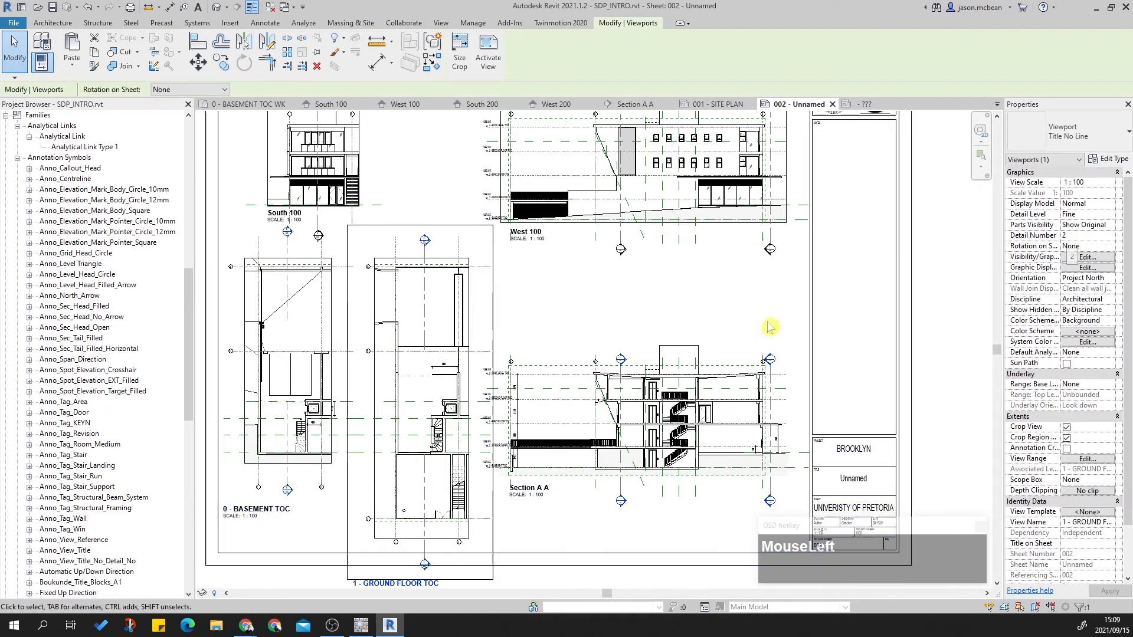
{"action": "scroll", "coordinate": [652, 388], "scroll_direction": "up", "scroll_amount": 2}
{"action": "key", "text": "Escape"}
Step: Check the Section A A viewport and examine the section marker above the South 100 elevation for its detail and sheet reference
{"action": "left_click", "coordinate": [679, 417]}
{"action": "scroll", "coordinate": [682, 421], "scroll_direction": "down", "scroll_amount": 2}
{"action": "middle_click_drag", "start_coordinate": [569, 372], "coordinate": [625, 581]}
{"action": "scroll", "coordinate": [401, 353], "scroll_direction": "up", "scroll_amount": 2}
{"action": "key", "text": "Escape"}
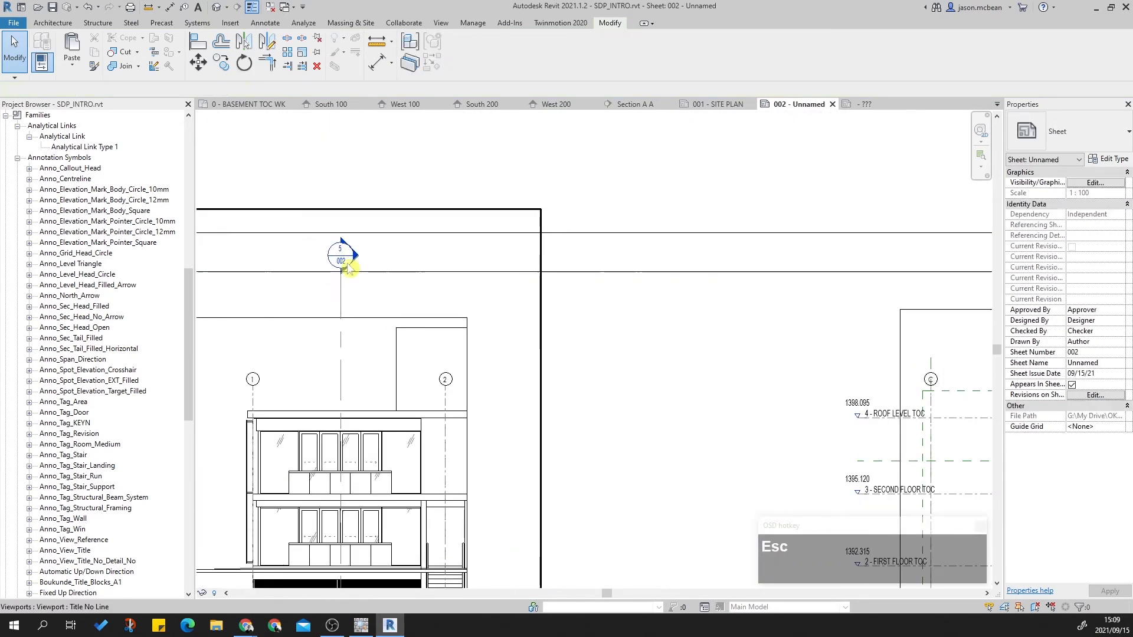
{"action": "scroll", "coordinate": [356, 276], "scroll_direction": "down", "scroll_amount": 1}
{"action": "scroll", "coordinate": [371, 295], "scroll_direction": "up", "scroll_amount": 1}
{"action": "scroll", "coordinate": [371, 295], "scroll_direction": "up", "scroll_amount": 4}
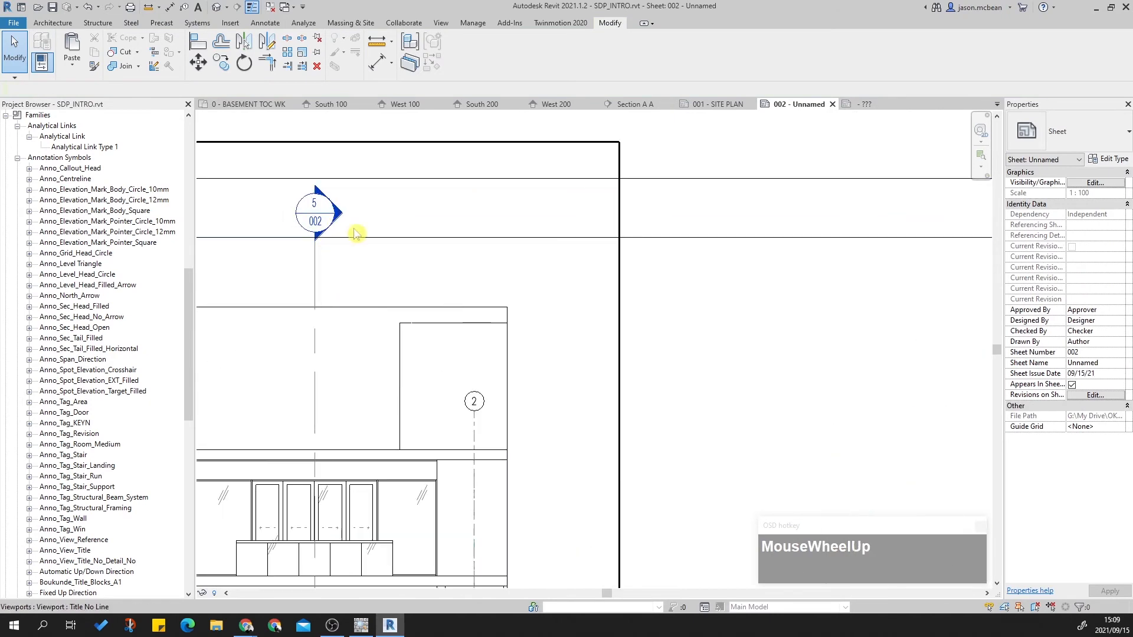
Step: Set the drawing number in the title block to 100
{"action": "scroll", "coordinate": [300, 233], "scroll_direction": "down", "scroll_amount": 3}
{"action": "middle_click_drag", "start_coordinate": [610, 414], "coordinate": [230, 219]}
{"action": "middle_click_drag", "start_coordinate": [587, 363], "coordinate": [257, 175]}
{"action": "middle_click_drag", "start_coordinate": [719, 449], "coordinate": [719, 259]}
{"action": "scroll", "coordinate": [460, 486], "scroll_direction": "up", "scroll_amount": 3}
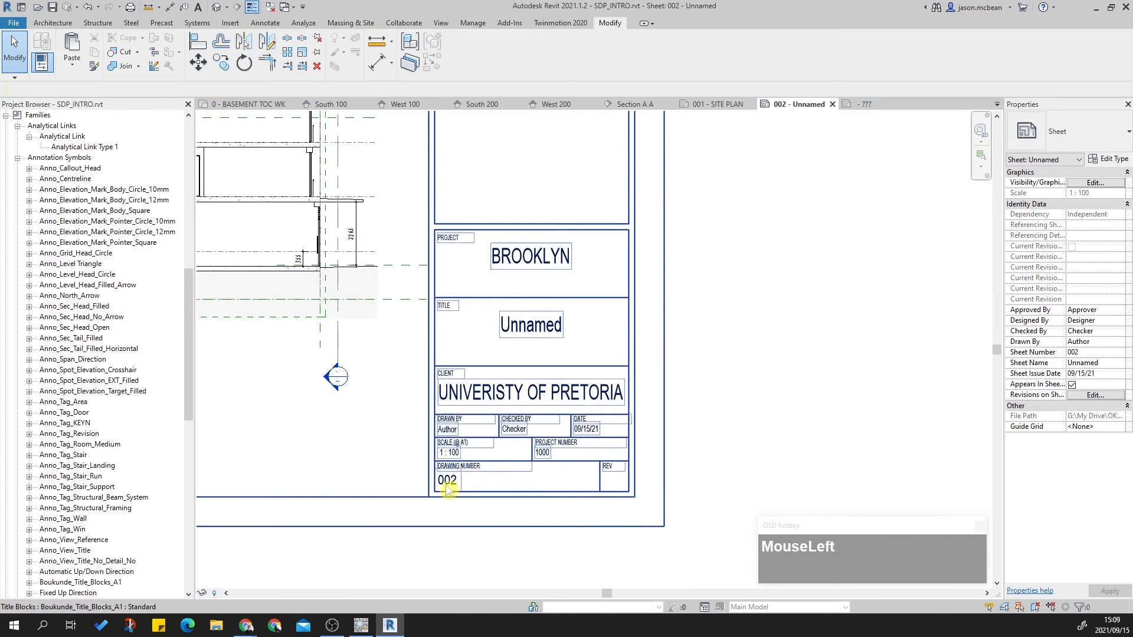
{"action": "double_click", "coordinate": [460, 482]}
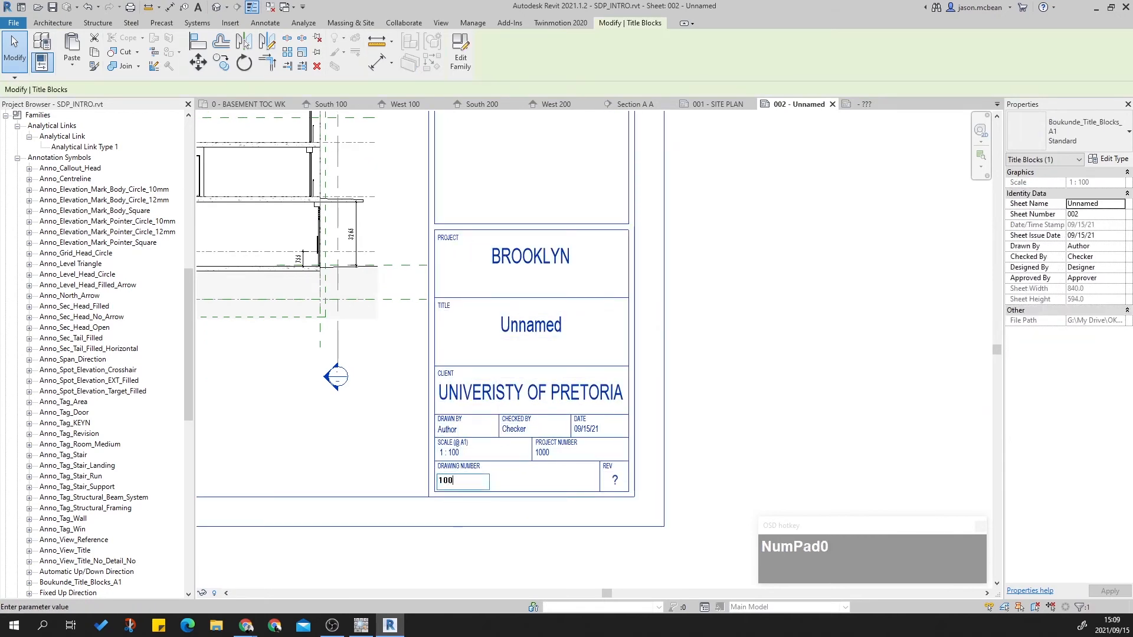
{"action": "left_click", "coordinate": [687, 448]}
Step: Check the section markers below the South 100 elevation and set the Section A A viewport's detail number to A
{"action": "scroll", "coordinate": [687, 448], "scroll_direction": "up", "scroll_amount": 1}
{"action": "scroll", "coordinate": [687, 448], "scroll_direction": "down", "scroll_amount": 7}
{"action": "scroll", "coordinate": [523, 364], "scroll_direction": "down", "scroll_amount": 1}
{"action": "middle_click_drag", "start_coordinate": [519, 361], "coordinate": [721, 574]}
{"action": "scroll", "coordinate": [426, 401], "scroll_direction": "up", "scroll_amount": 1}
{"action": "scroll", "coordinate": [426, 401], "scroll_direction": "up", "scroll_amount": 5}
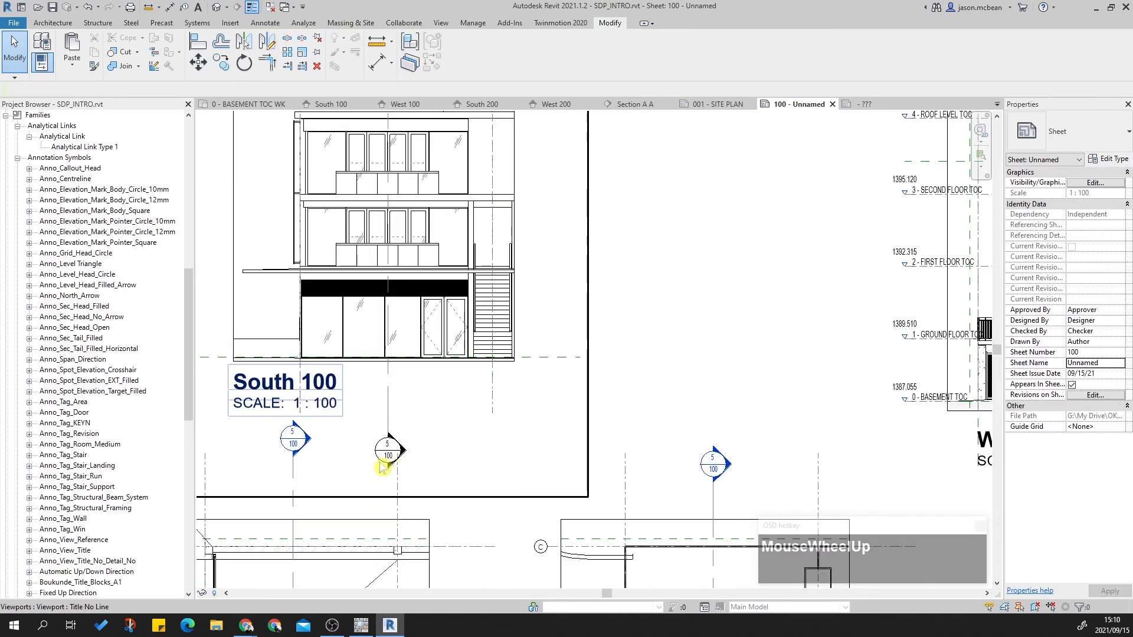
{"action": "scroll", "coordinate": [390, 455], "scroll_direction": "down", "scroll_amount": 6}
{"action": "middle_click_drag", "start_coordinate": [761, 471], "coordinate": [542, 415]}
{"action": "scroll", "coordinate": [543, 414], "scroll_direction": "up", "scroll_amount": 3}
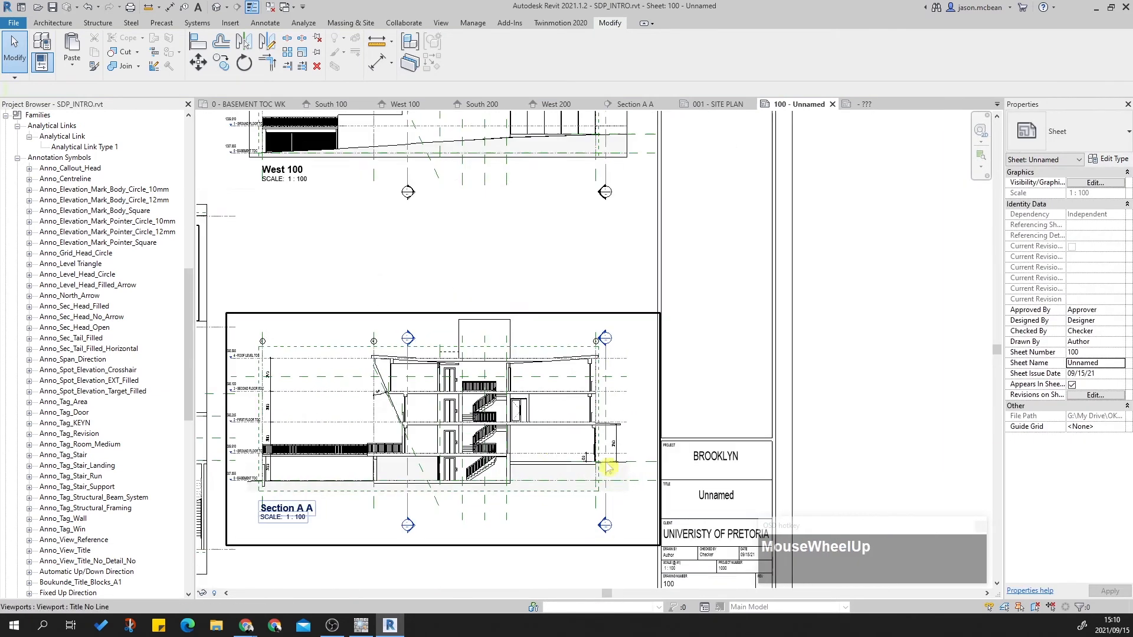
{"action": "left_click", "coordinate": [543, 415]}
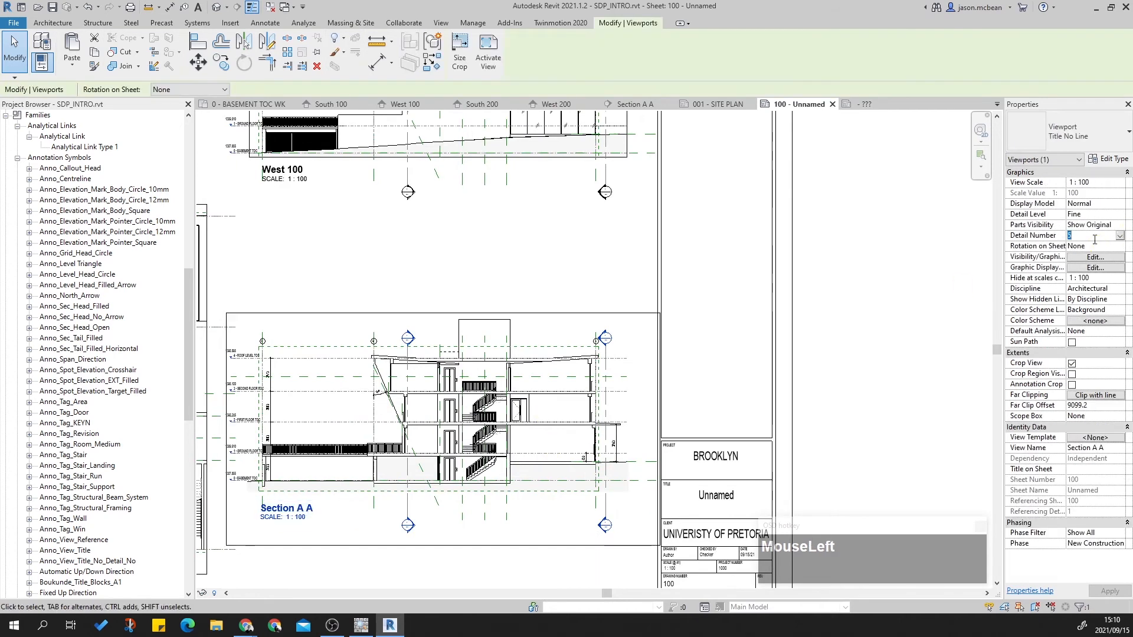
{"action": "left_click", "coordinate": [550, 273]}
Step: Examine the section markers on the elevations, plans and section, and review the arrangement of the views on the sheet
{"action": "scroll", "coordinate": [550, 273], "scroll_direction": "down", "scroll_amount": 4}
{"action": "scroll", "coordinate": [476, 417], "scroll_direction": "up", "scroll_amount": 4}
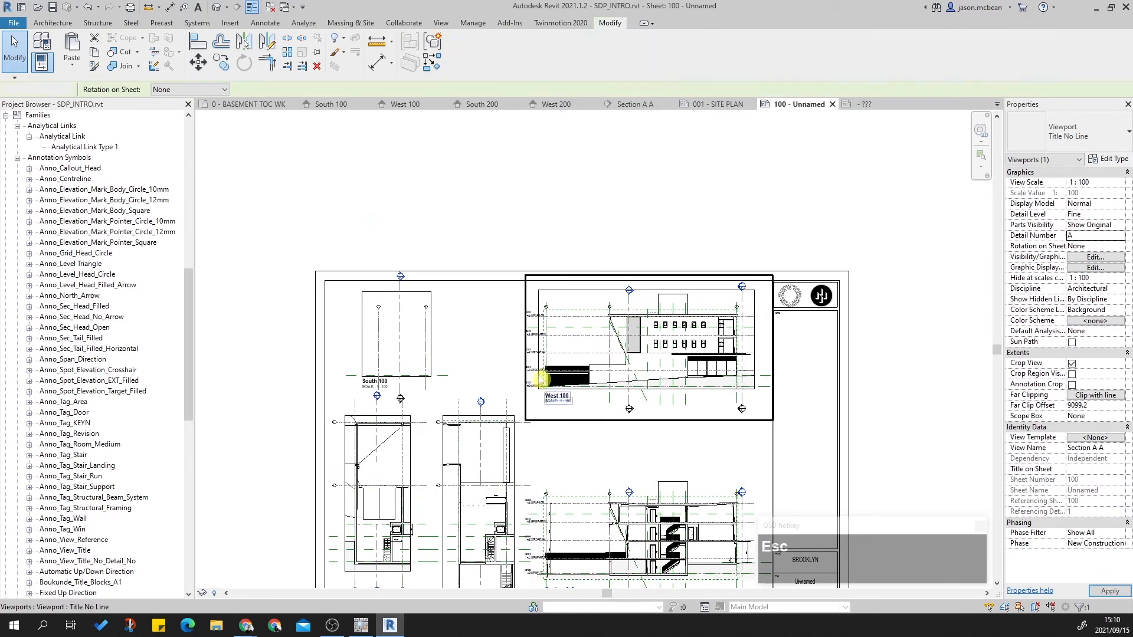
{"action": "scroll", "coordinate": [477, 416], "scroll_direction": "up", "scroll_amount": 4}
{"action": "key", "text": "Escape"}
{"action": "scroll", "coordinate": [525, 387], "scroll_direction": "down", "scroll_amount": 5}
{"action": "middle_click_drag", "start_coordinate": [549, 454], "coordinate": [418, 312]}
{"action": "key", "text": "Escape"}
{"action": "scroll", "coordinate": [561, 348], "scroll_direction": "down", "scroll_amount": 3}
{"action": "scroll", "coordinate": [578, 514], "scroll_direction": "up", "scroll_amount": 3}
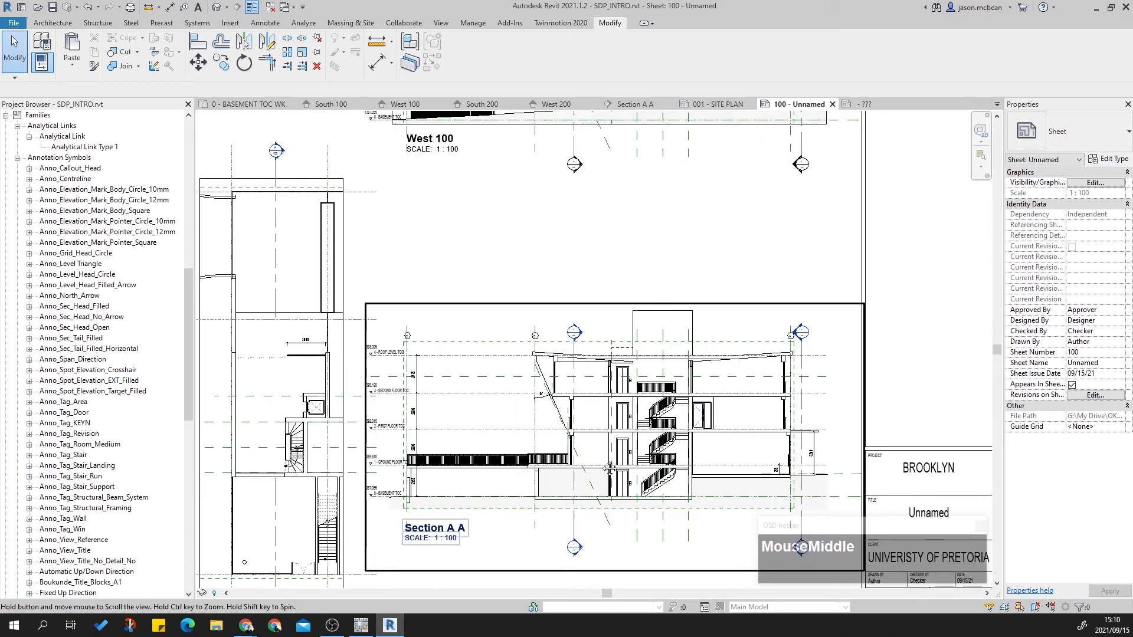
{"action": "middle_click_drag", "start_coordinate": [642, 486], "coordinate": [577, 453]}
{"action": "scroll", "coordinate": [549, 369], "scroll_direction": "down", "scroll_amount": 2}
{"action": "middle_click_drag", "start_coordinate": [558, 171], "coordinate": [582, 373]}
{"action": "middle_click_drag", "start_coordinate": [412, 380], "coordinate": [540, 417]}
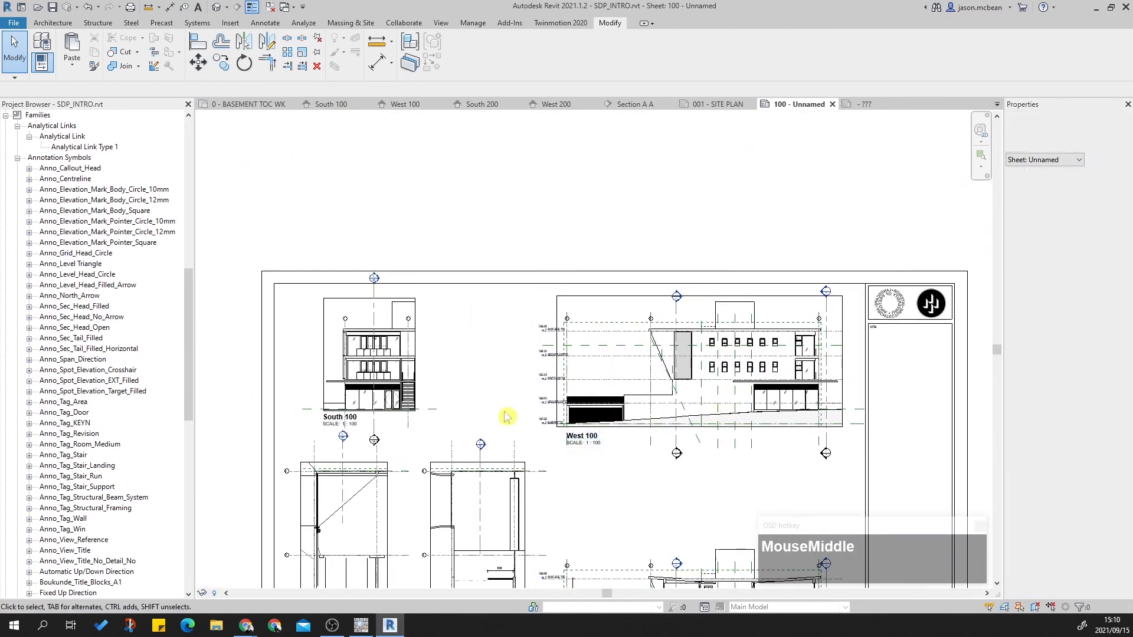
{"action": "middle_click_drag", "start_coordinate": [500, 368], "coordinate": [467, 365]}
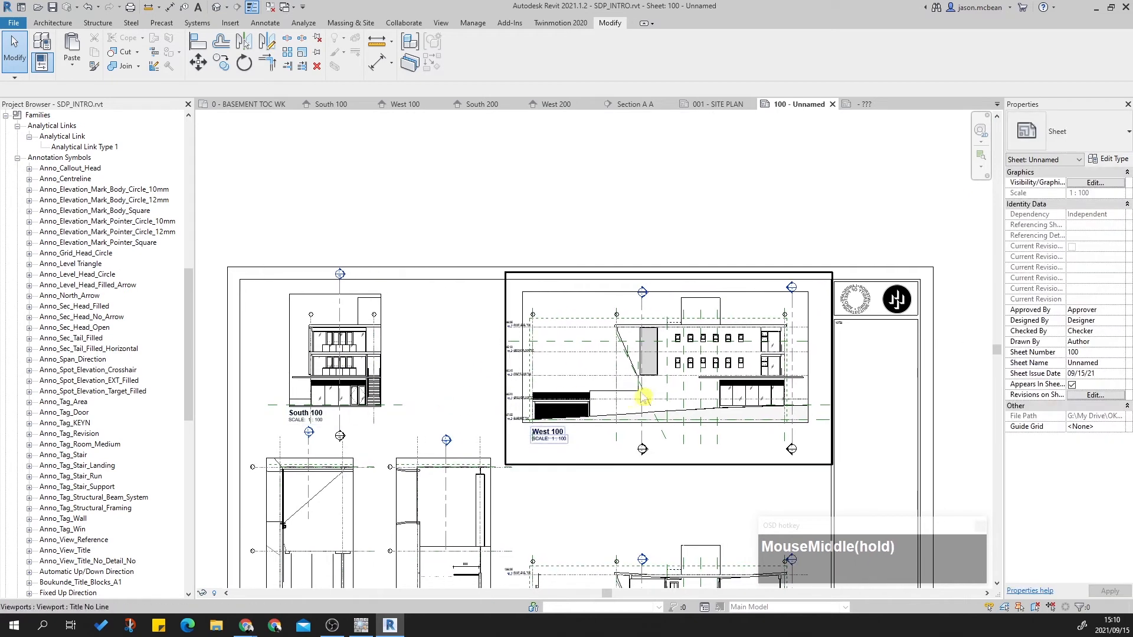
{"action": "scroll", "coordinate": [447, 343], "scroll_direction": "down", "scroll_amount": 2}
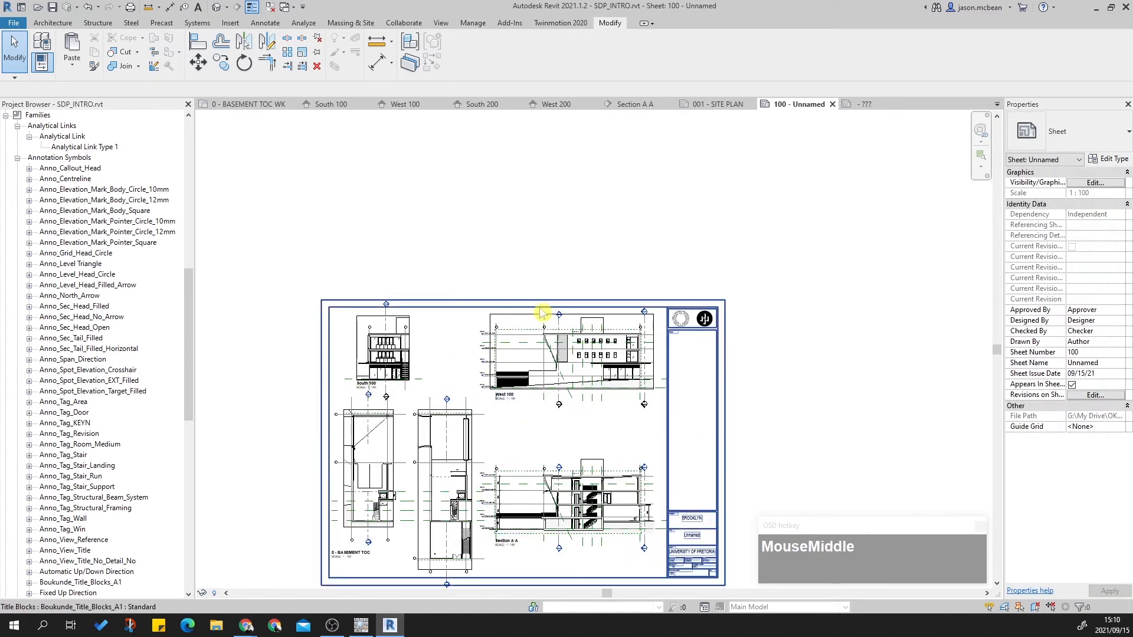
Step: Move the 1 - GROUND FLOOR TOC view title up to the lower end of the ground floor plan, inside the sheet border
{"action": "scroll", "coordinate": [541, 313], "scroll_direction": "up", "scroll_amount": 2}
{"action": "middle_click_drag", "start_coordinate": [601, 433], "coordinate": [598, 388]}
{"action": "scroll", "coordinate": [405, 481], "scroll_direction": "up", "scroll_amount": 3}
{"action": "middle_click_drag", "start_coordinate": [487, 529], "coordinate": [483, 387]}
{"action": "left_click", "coordinate": [461, 454]}
{"action": "left_click_drag", "start_coordinate": [461, 455], "coordinate": [527, 389]}
{"action": "scroll", "coordinate": [395, 387], "scroll_direction": "down", "scroll_amount": 2}
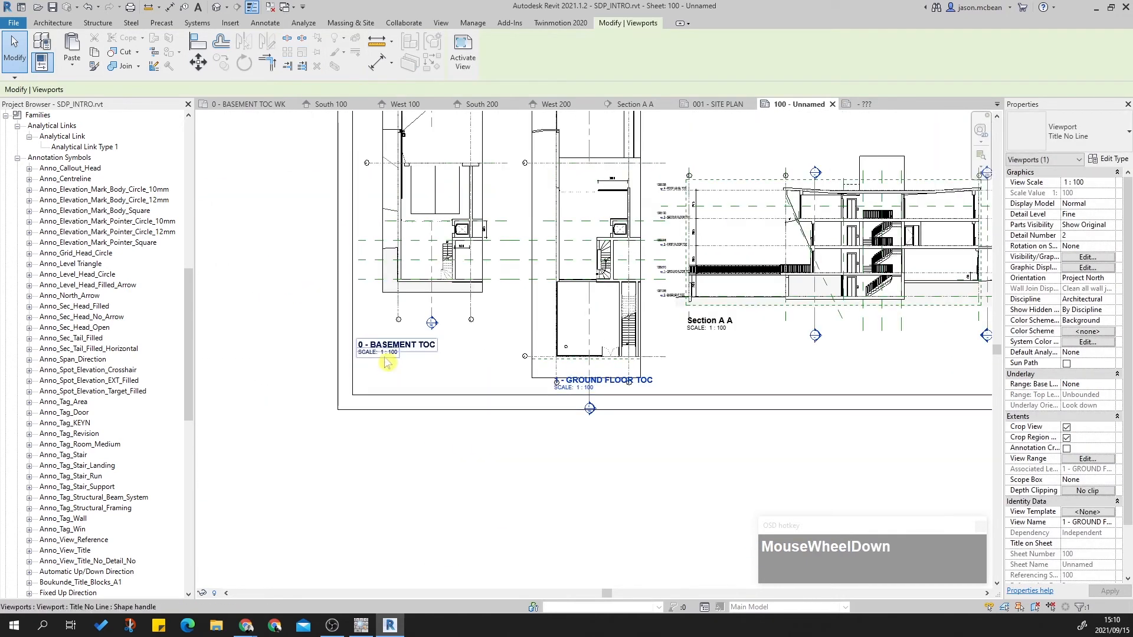
Step: Move the 0 - BASEMENT TOC view title in line with the basement plan's left edge and level with the ground floor title
{"action": "left_click", "coordinate": [382, 353]}
{"action": "left_click_drag", "start_coordinate": [380, 352], "coordinate": [404, 388]}
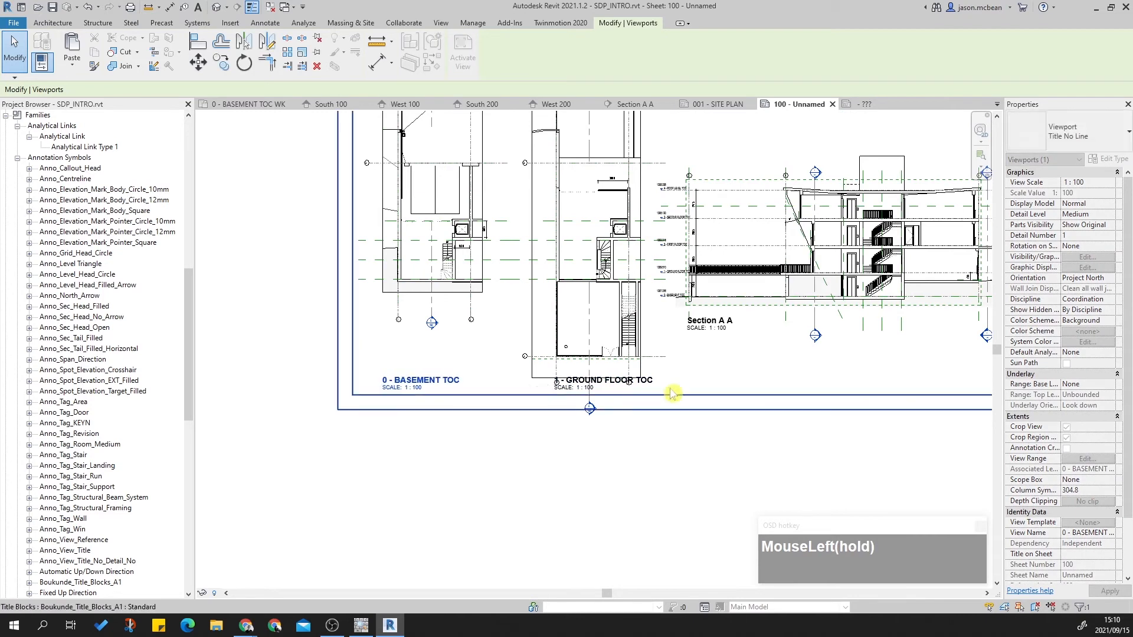
{"action": "scroll", "coordinate": [518, 397], "scroll_direction": "up", "scroll_amount": 3}
{"action": "scroll", "coordinate": [692, 345], "scroll_direction": "down", "scroll_amount": 1}
{"action": "scroll", "coordinate": [692, 345], "scroll_direction": "down", "scroll_amount": 2}
{"action": "left_click", "coordinate": [695, 480]}
Step: Inspect the basement and ground floor plans up close, including their dimensions, and review the whole sheet
{"action": "middle_click_drag", "start_coordinate": [706, 452], "coordinate": [652, 623]}
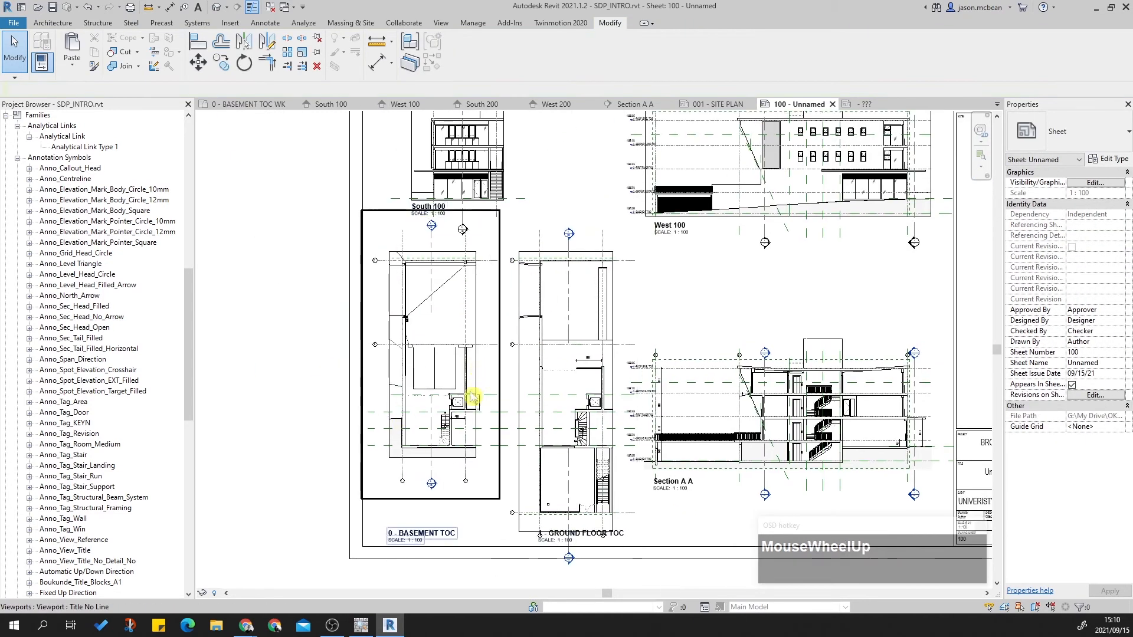
{"action": "scroll", "coordinate": [475, 389], "scroll_direction": "up", "scroll_amount": 2}
{"action": "scroll", "coordinate": [624, 369], "scroll_direction": "down", "scroll_amount": 1}
{"action": "scroll", "coordinate": [622, 360], "scroll_direction": "up", "scroll_amount": 3}
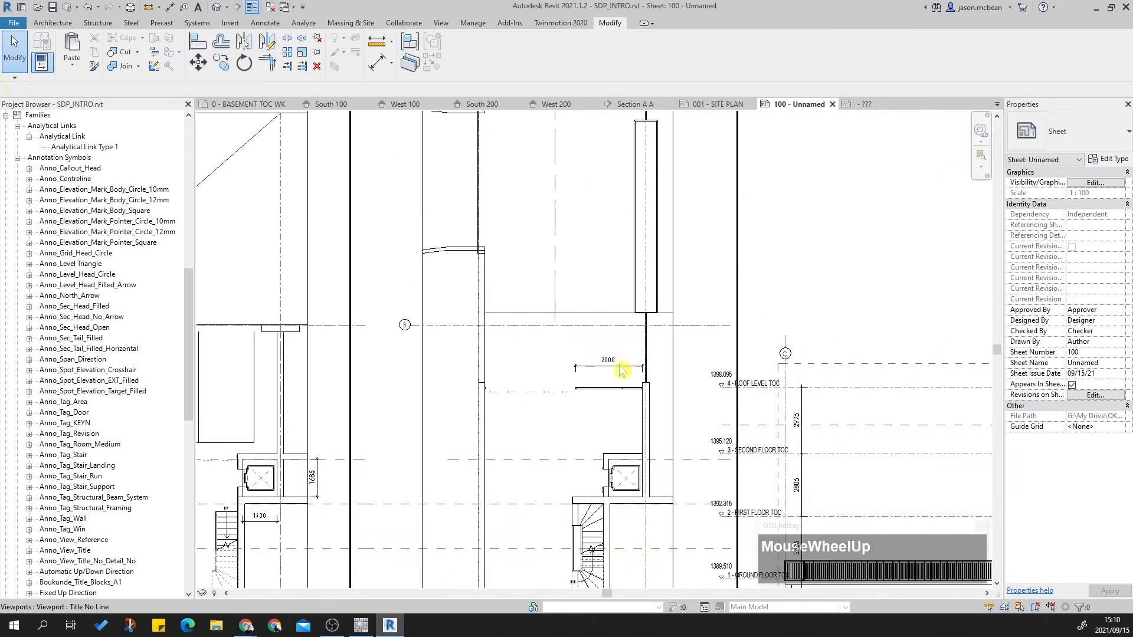
{"action": "scroll", "coordinate": [578, 373], "scroll_direction": "down", "scroll_amount": 1}
{"action": "scroll", "coordinate": [543, 386], "scroll_direction": "up", "scroll_amount": 1}
{"action": "scroll", "coordinate": [532, 398], "scroll_direction": "up", "scroll_amount": 1}
{"action": "scroll", "coordinate": [633, 379], "scroll_direction": "down", "scroll_amount": 4}
{"action": "middle_click", "coordinate": [584, 421]}
{"action": "middle_click", "coordinate": [584, 422]}
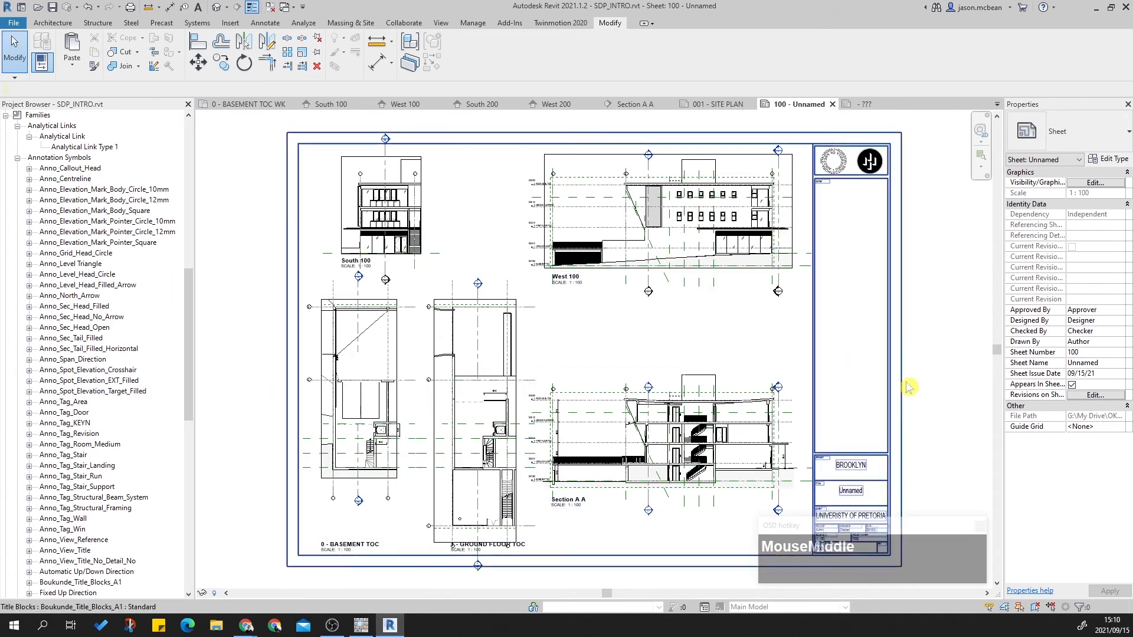
Step: Set the title in the title block to "FLOOR PLANS SECTIONS A-A AND ELEVATIONS"
{"action": "scroll", "coordinate": [826, 348], "scroll_direction": "up", "scroll_amount": 6}
{"action": "middle_click_drag", "start_coordinate": [674, 535], "coordinate": [692, 552]}
{"action": "left_click", "coordinate": [714, 391]}
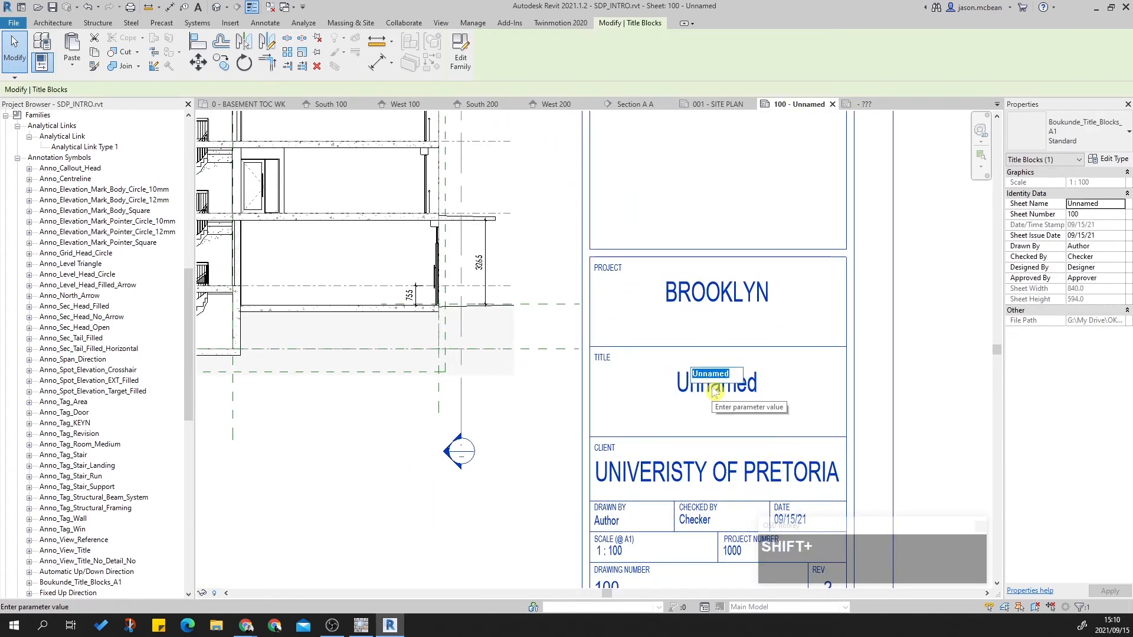
{"action": "key", "text": "shift+F10"}
{"action": "key", "text": "BackSpace"}
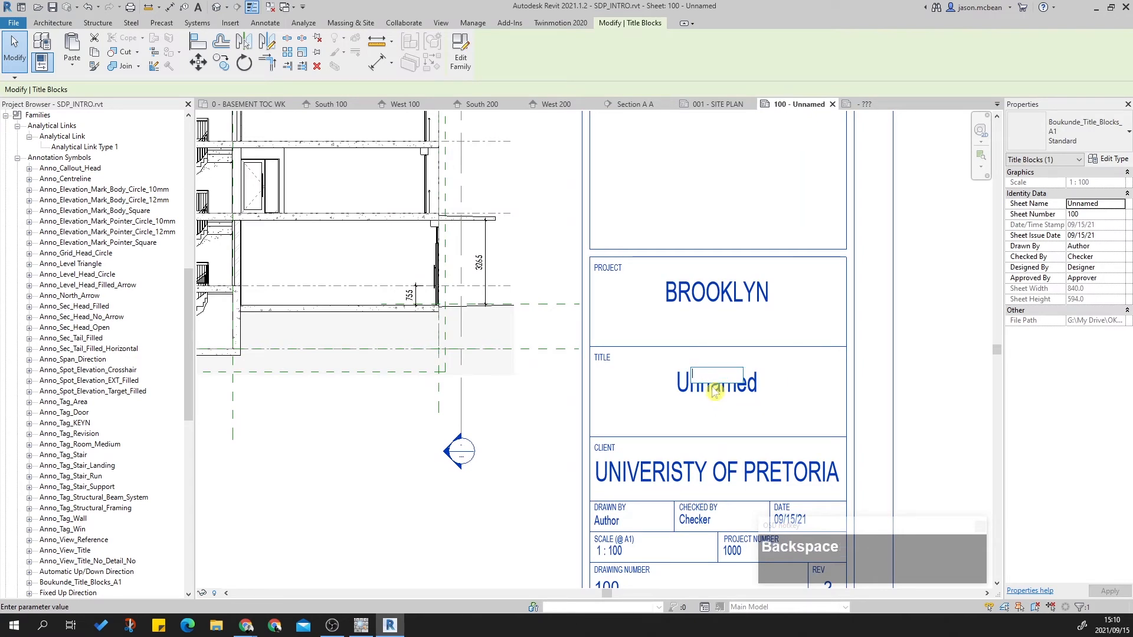
{"action": "type", "text": "floor plans sections"}
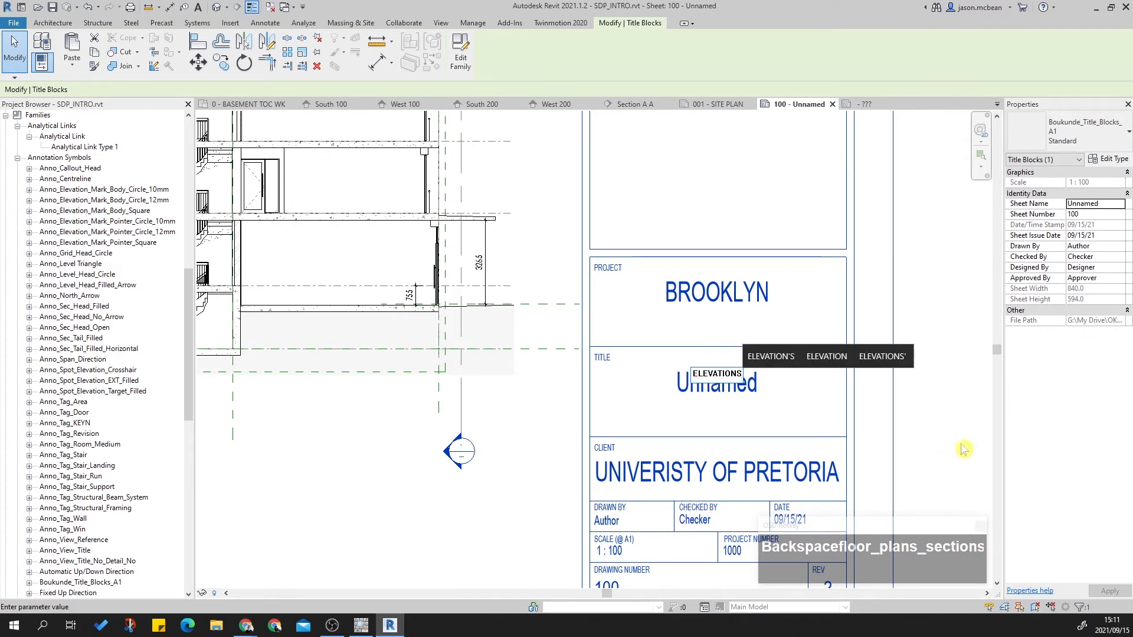
{"action": "left_click", "coordinate": [936, 417]}
Step: Add a comma after "FLOOR PLANS" in the title block's title and replace "AND" with "&"
{"action": "scroll", "coordinate": [771, 374], "scroll_direction": "down", "scroll_amount": 2}
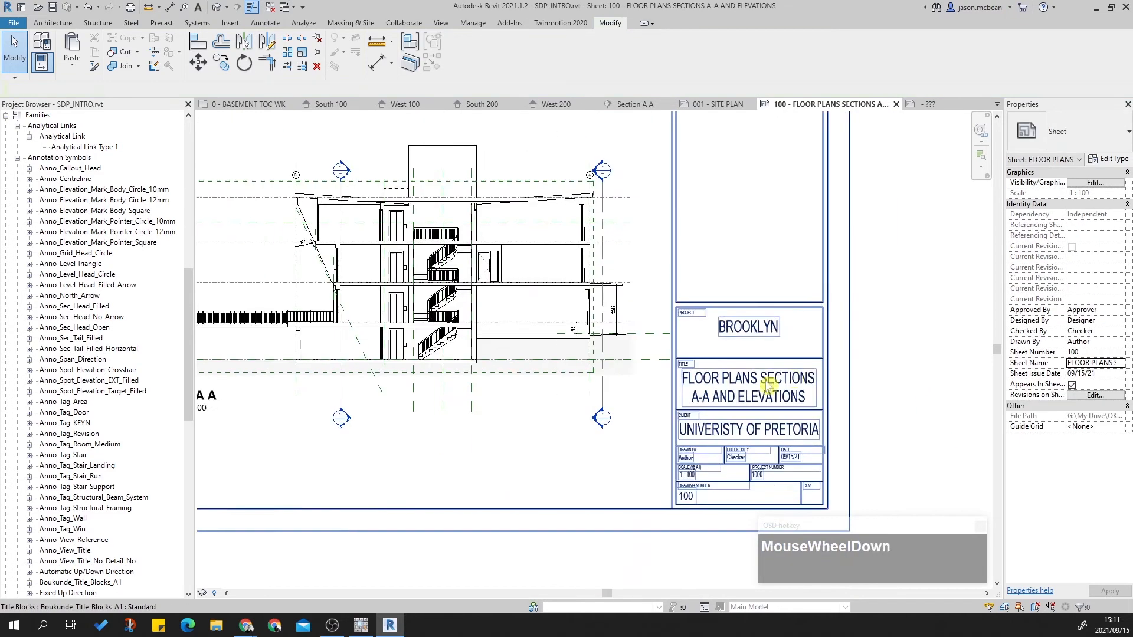
{"action": "scroll", "coordinate": [602, 377], "scroll_direction": "up", "scroll_amount": 3}
{"action": "double_click", "coordinate": [747, 378]}
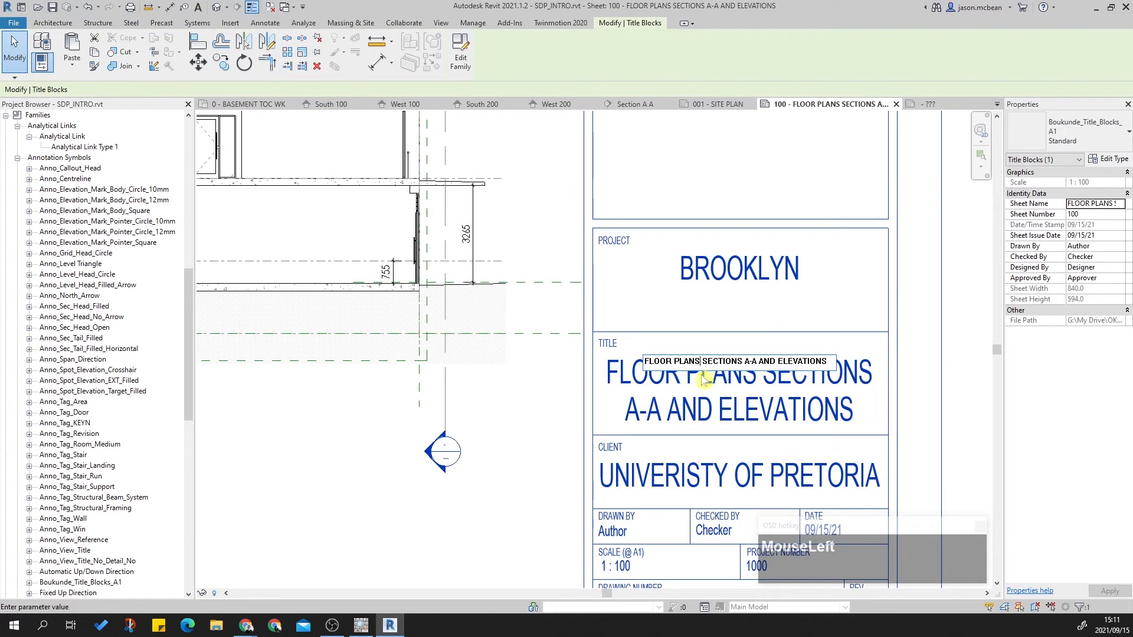
{"action": "type", "text": ","}
{"action": "left_click", "coordinate": [912, 387]}
{"action": "double_click", "coordinate": [697, 407]}
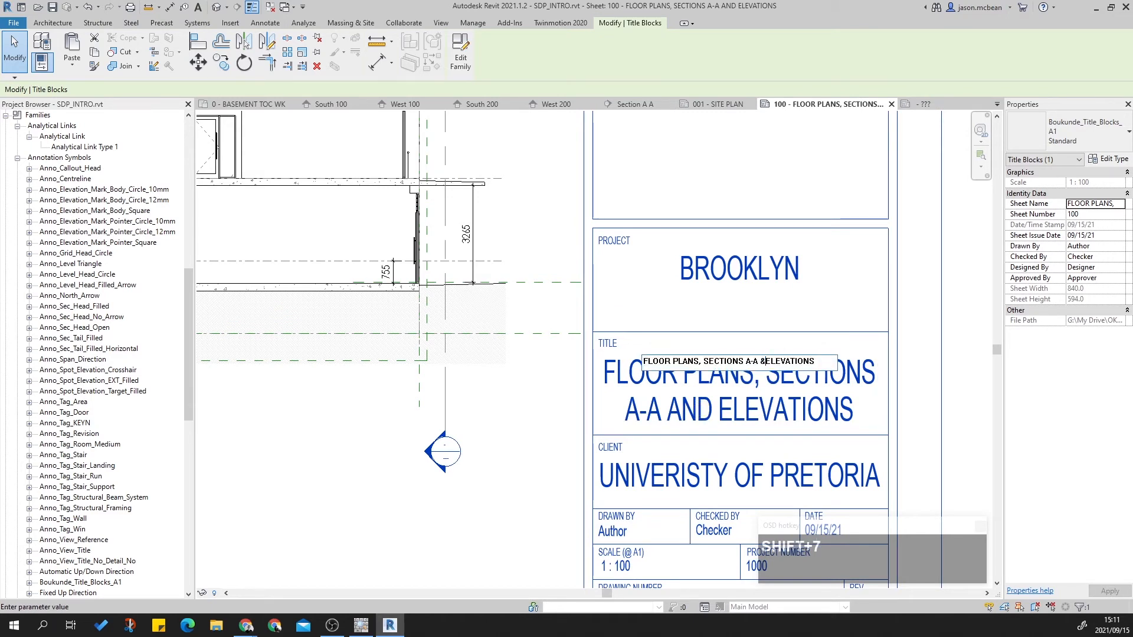
{"action": "left_click", "coordinate": [912, 339]}
Step: Review the title block's title, date, scale and number fields, and the complete sheet layout
{"action": "scroll", "coordinate": [914, 366], "scroll_direction": "down", "scroll_amount": 2}
{"action": "left_click", "coordinate": [913, 389]}
{"action": "middle_click", "coordinate": [913, 389]}
{"action": "middle_click", "coordinate": [912, 390]}
{"action": "scroll", "coordinate": [885, 494], "scroll_direction": "up", "scroll_amount": 3}
{"action": "middle_click_drag", "start_coordinate": [885, 494], "coordinate": [814, 322]}
{"action": "scroll", "coordinate": [782, 369], "scroll_direction": "up", "scroll_amount": 3}
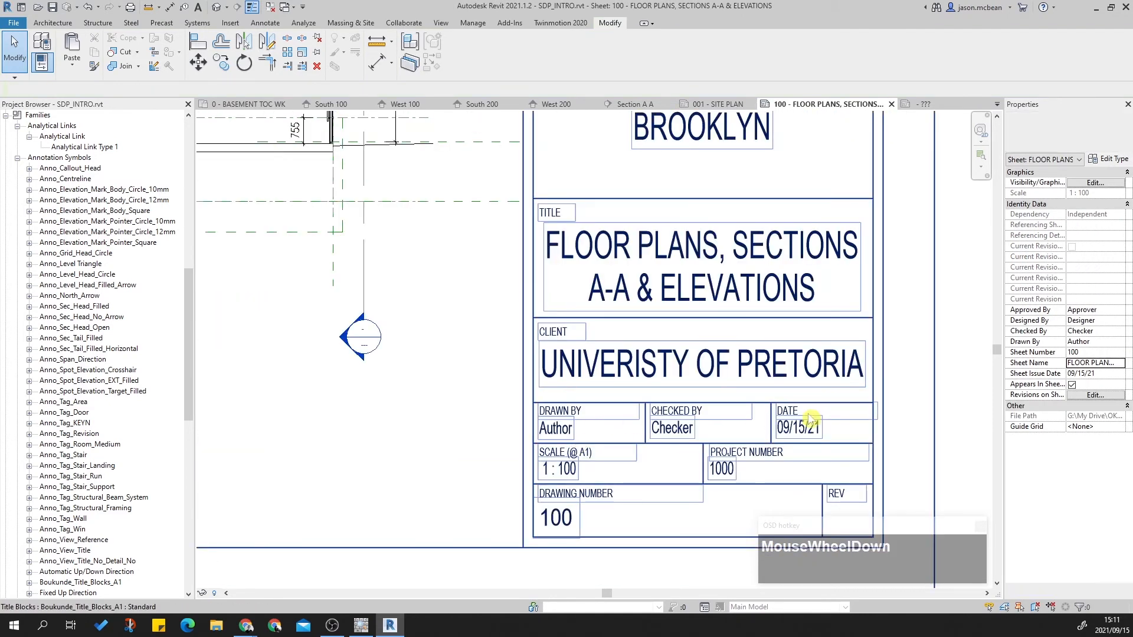
{"action": "scroll", "coordinate": [811, 420], "scroll_direction": "down", "scroll_amount": 3}
{"action": "middle_click", "coordinate": [806, 377]}
{"action": "middle_click", "coordinate": [805, 377]}
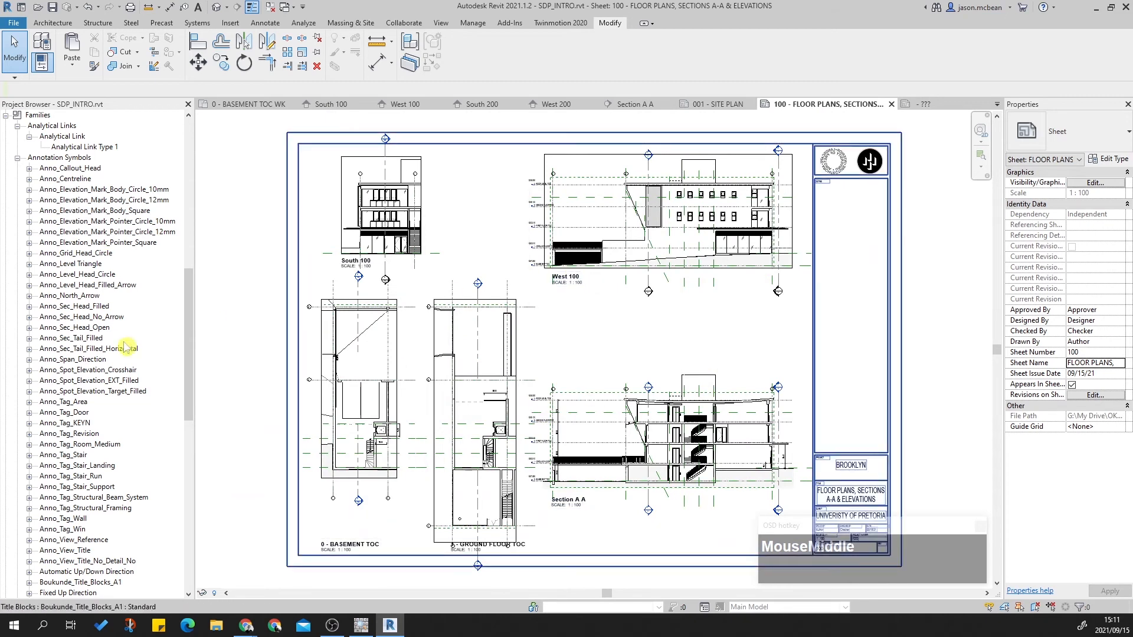
Step: Close the floor plans, sections and elevations sheet and switch to the open view title family
{"action": "left_click", "coordinate": [891, 104]}
{"action": "left_click", "coordinate": [744, 104]}
{"action": "scroll", "coordinate": [716, 245], "scroll_direction": "down", "scroll_amount": 2}
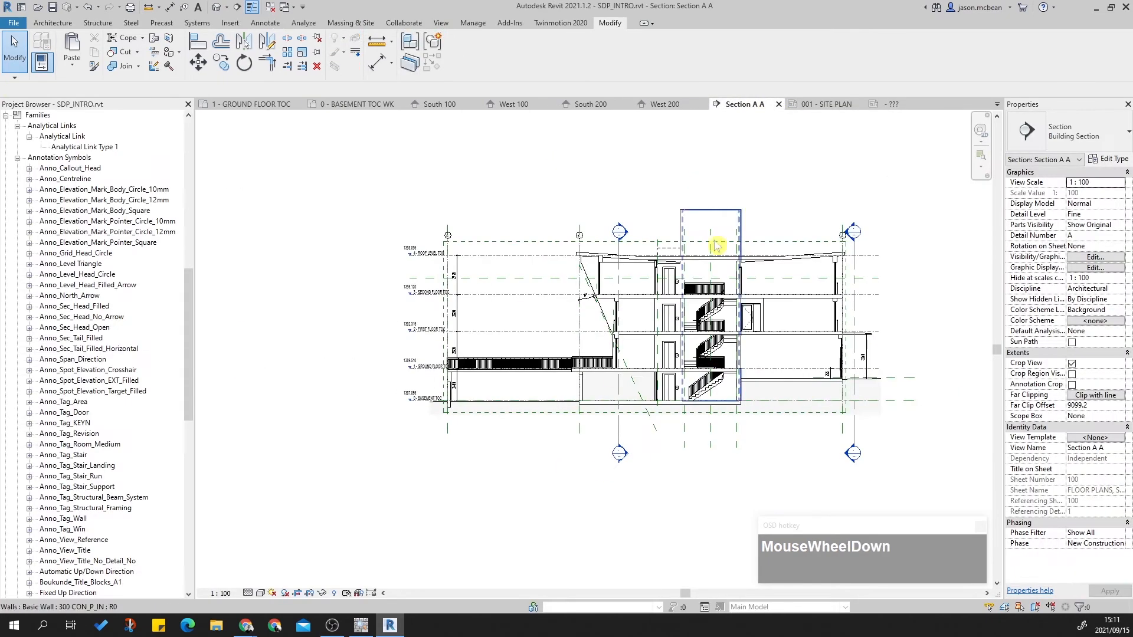
{"action": "left_click", "coordinate": [831, 104]}
{"action": "left_click_drag", "start_coordinate": [924, 110], "coordinate": [429, 95]}
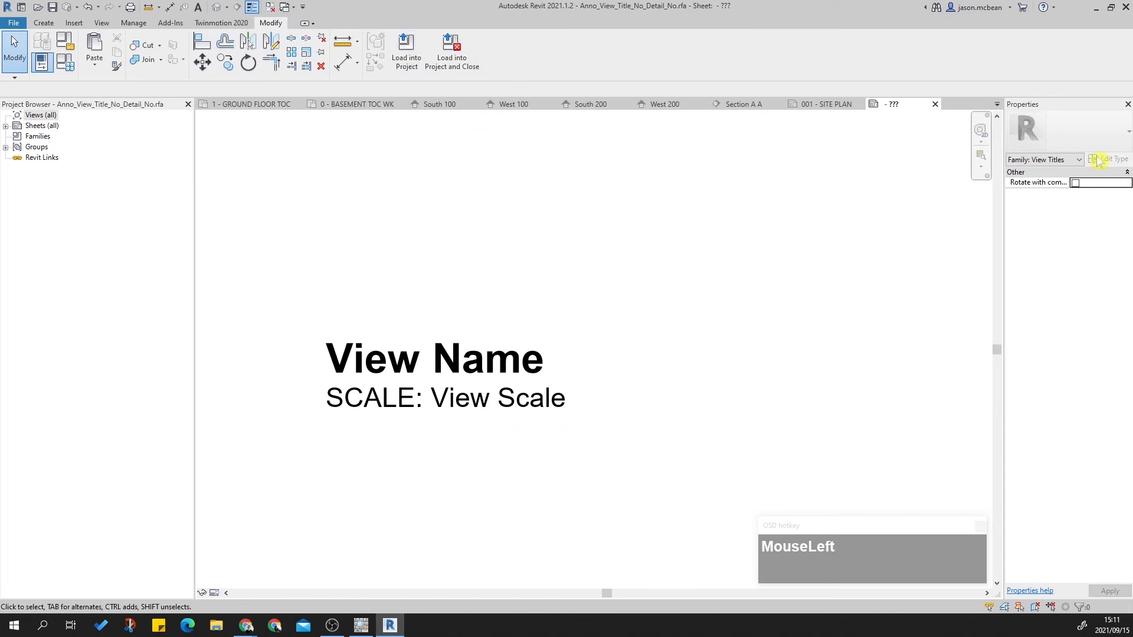
Step: Close the view title family, choose to save its changes, and browse to the Families folder in BIM LIBRARY
{"action": "left_click", "coordinate": [935, 105]}
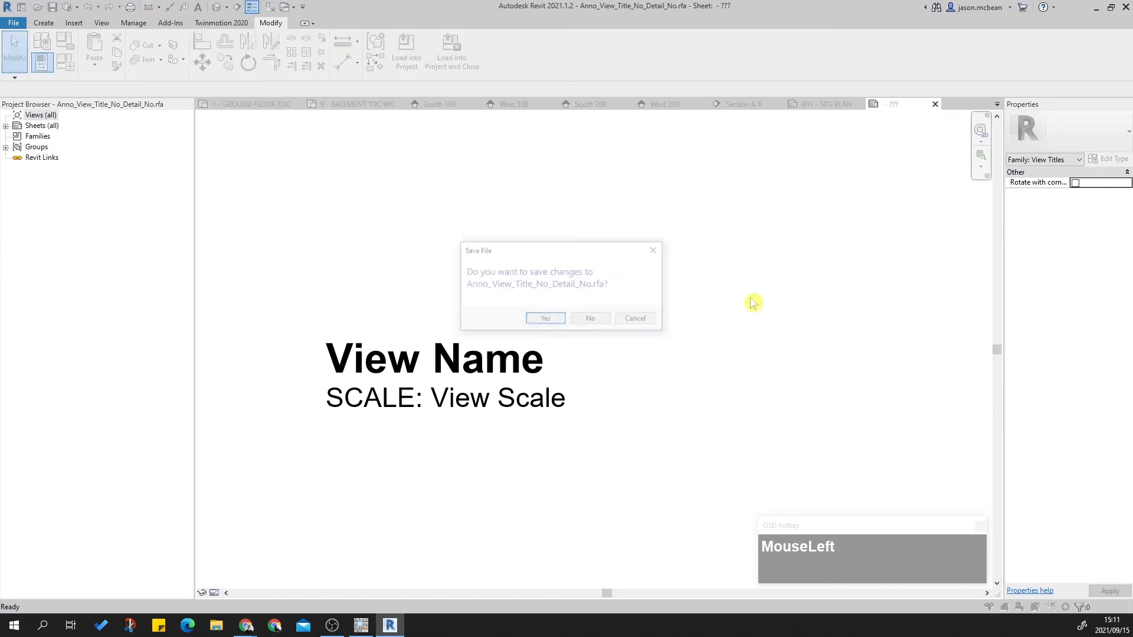
{"action": "left_click", "coordinate": [547, 320]}
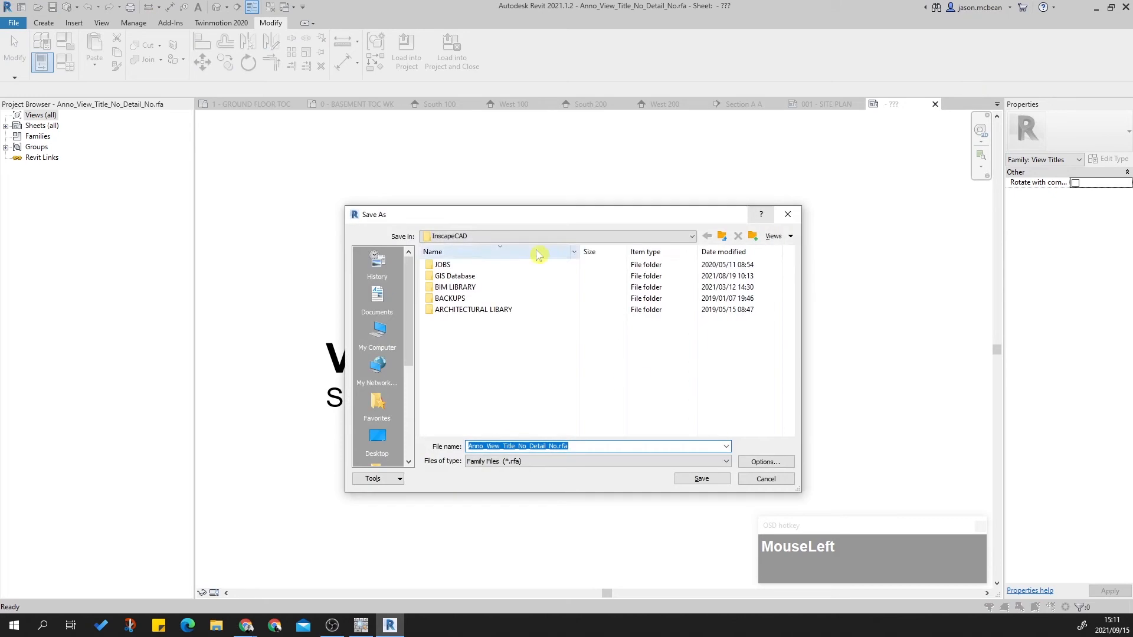
{"action": "left_click", "coordinate": [461, 236]}
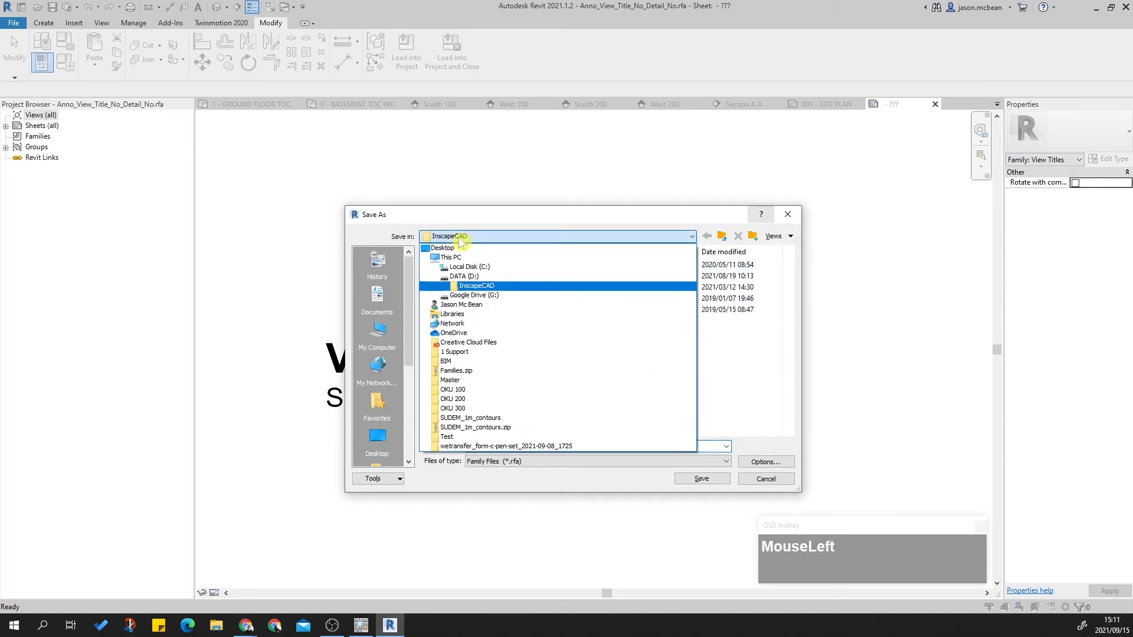
{"action": "left_click", "coordinate": [477, 286]}
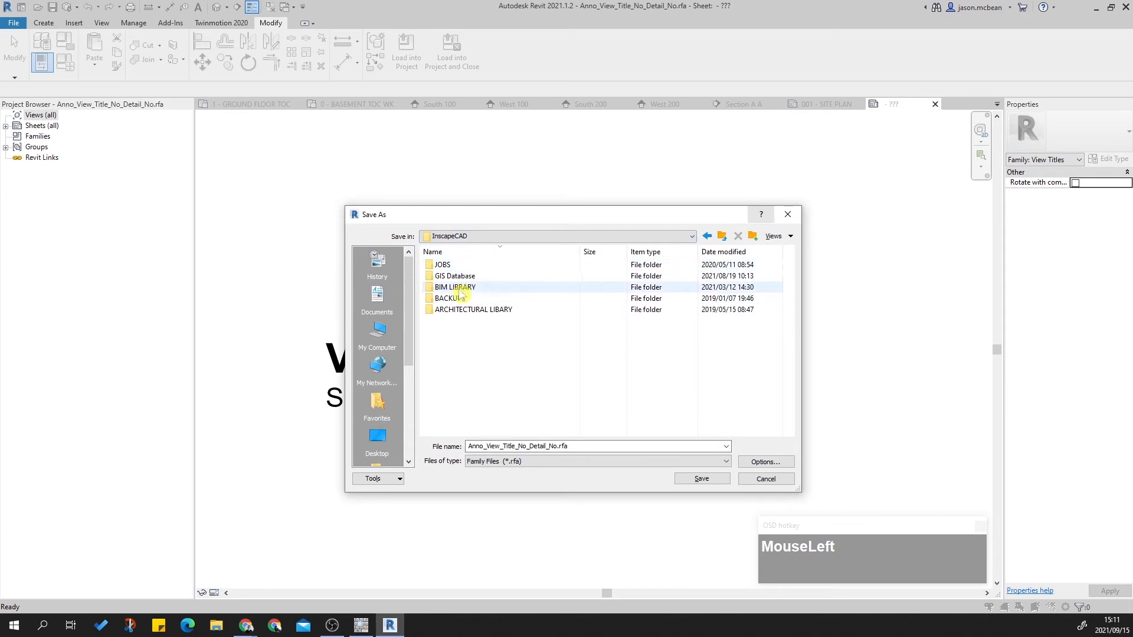
{"action": "double_click", "coordinate": [459, 288]}
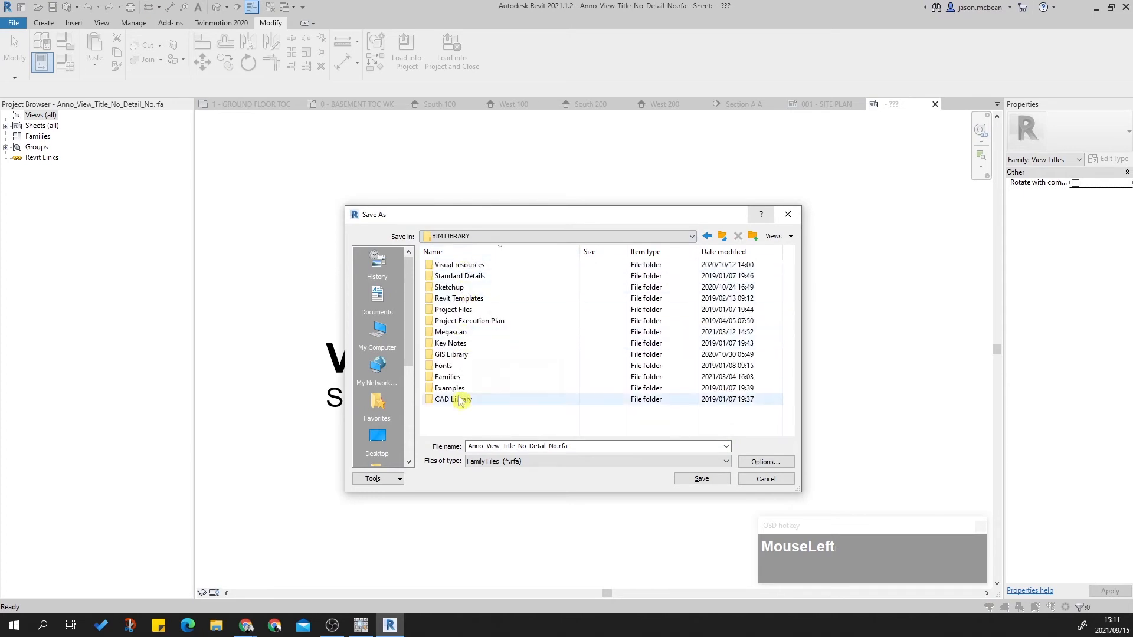
{"action": "double_click", "coordinate": [455, 377]}
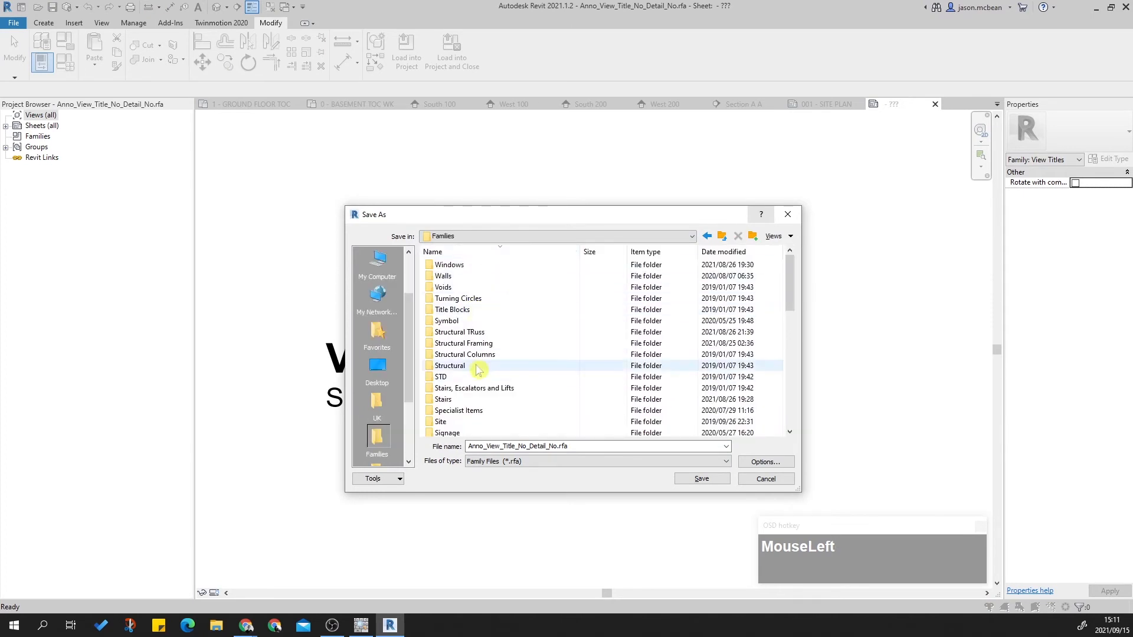
Step: Save Anno_View_Title_No_Detail_No.rfa into the Elevations subfolder of the Annotation families folder
{"action": "scroll", "coordinate": [494, 298], "scroll_direction": "up", "scroll_amount": 1}
{"action": "scroll", "coordinate": [502, 354], "scroll_direction": "down", "scroll_amount": 5}
{"action": "scroll", "coordinate": [525, 324], "scroll_direction": "up", "scroll_amount": 1}
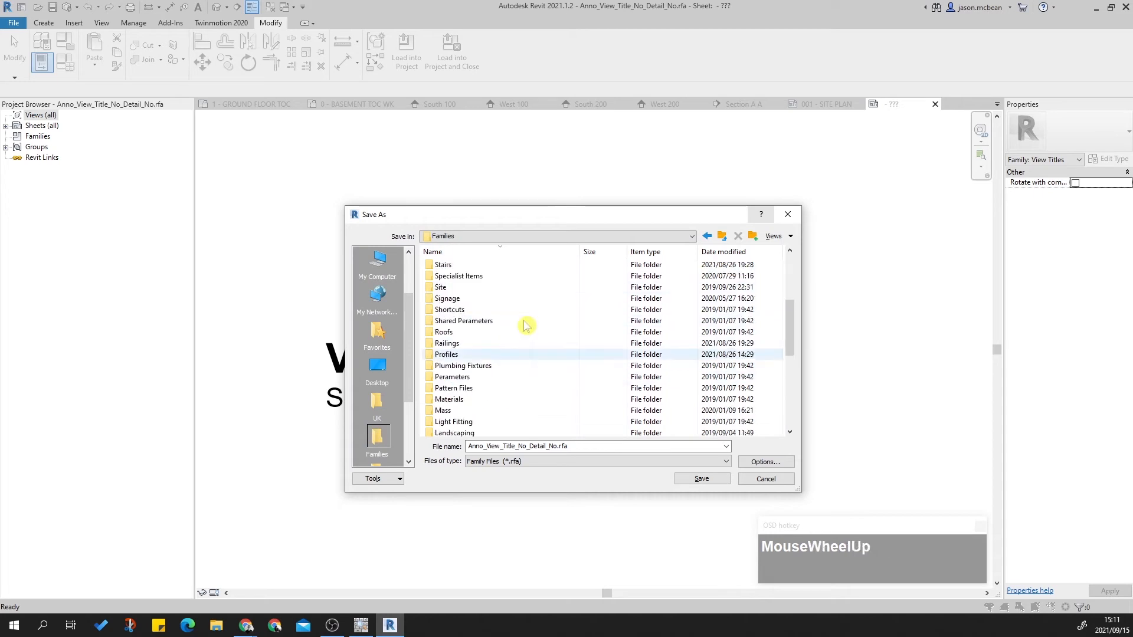
{"action": "scroll", "coordinate": [527, 325], "scroll_direction": "up", "scroll_amount": 4}
{"action": "left_click", "coordinate": [512, 253]}
{"action": "double_click", "coordinate": [490, 267]}
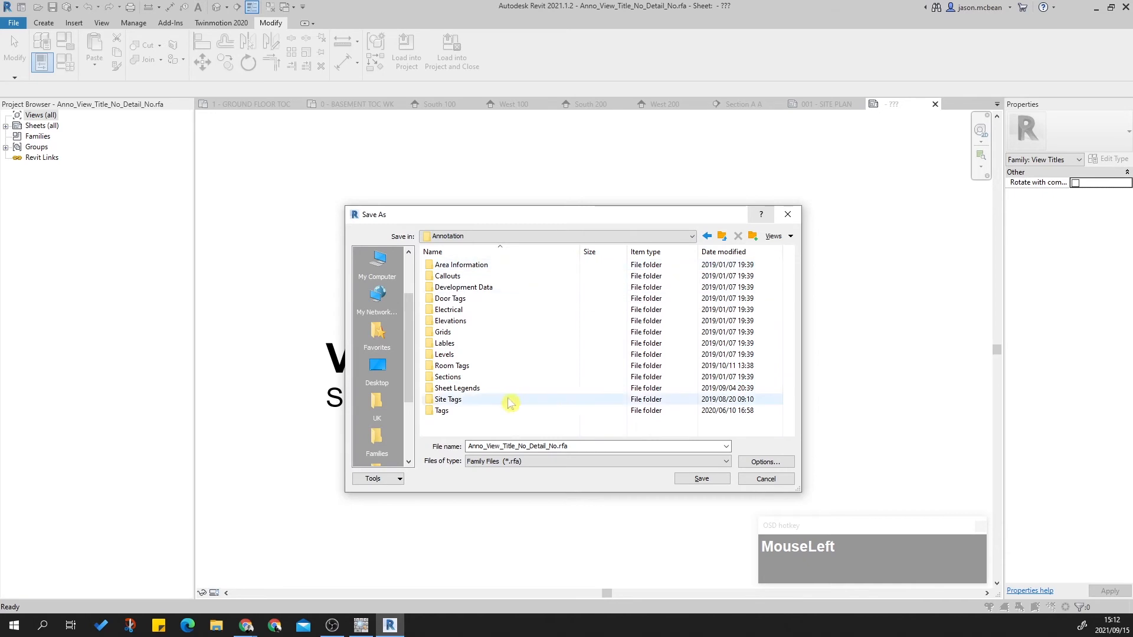
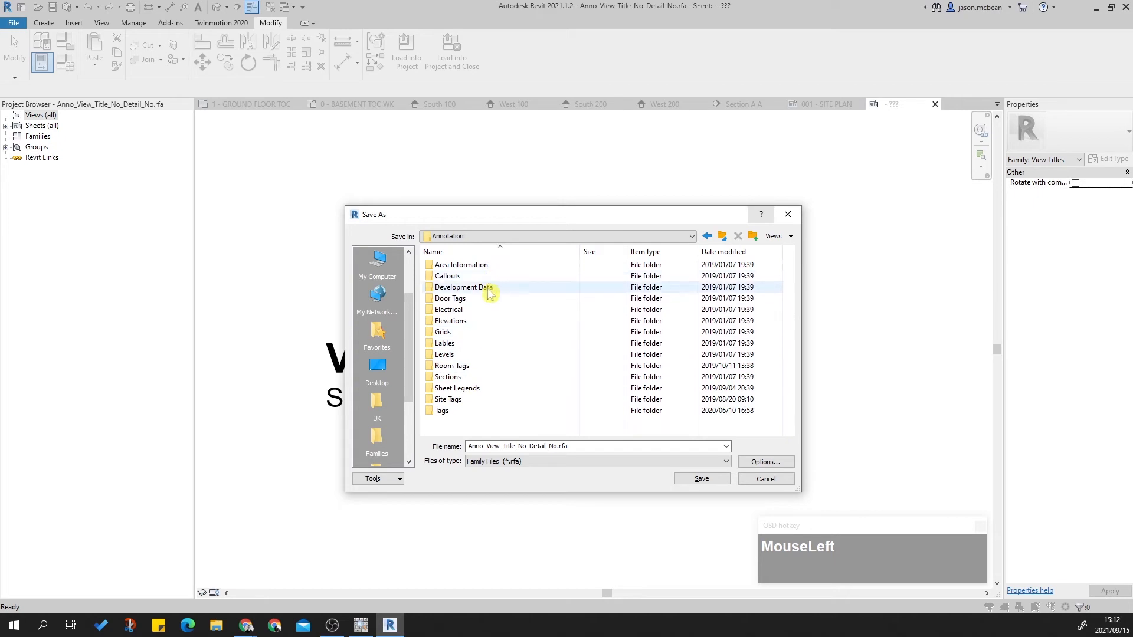
{"action": "double_click", "coordinate": [466, 321]}
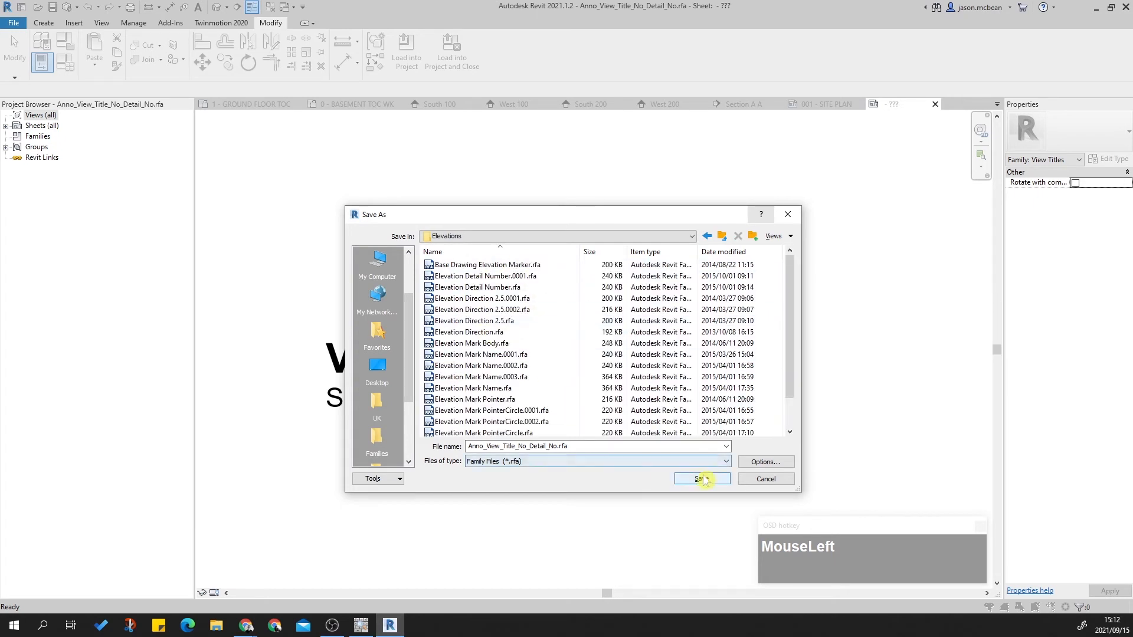
{"action": "left_click", "coordinate": [702, 479]}
Step: Close the site plan sheet, Section A A and the other open views, keeping only the South 100 elevation open
{"action": "left_click", "coordinate": [934, 104]}
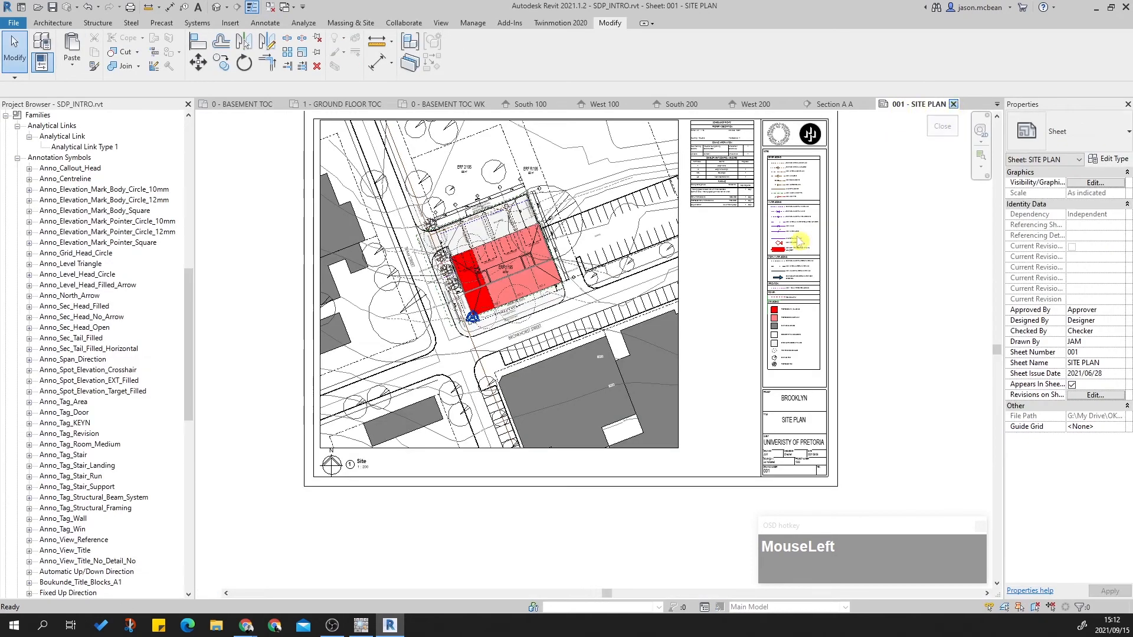
{"action": "left_click", "coordinate": [952, 104]}
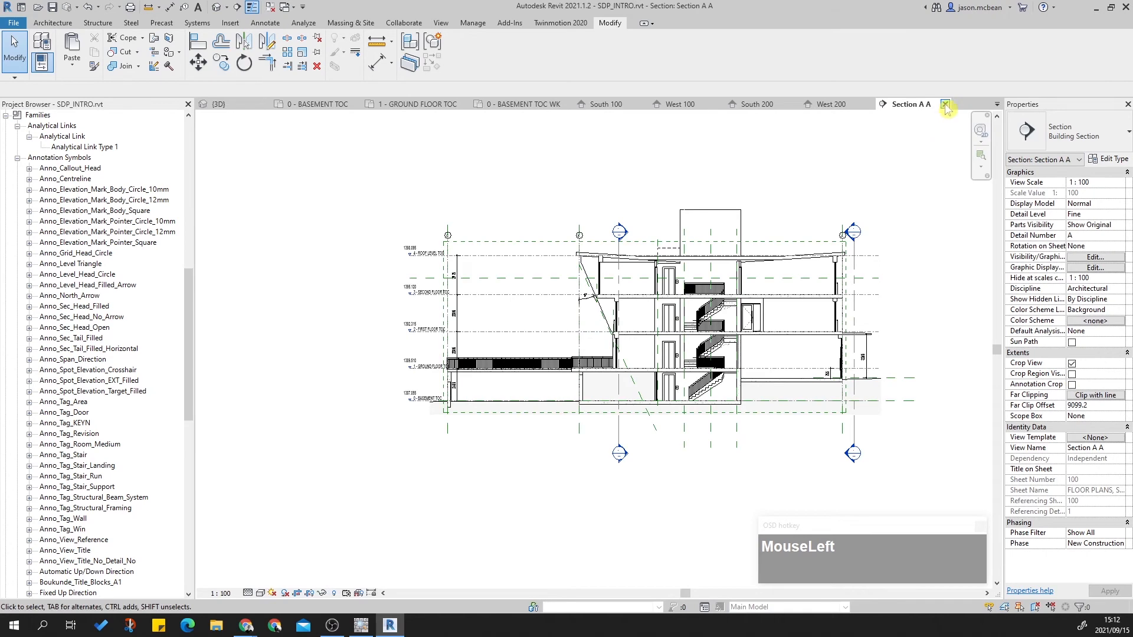
{"action": "left_click", "coordinate": [945, 105]}
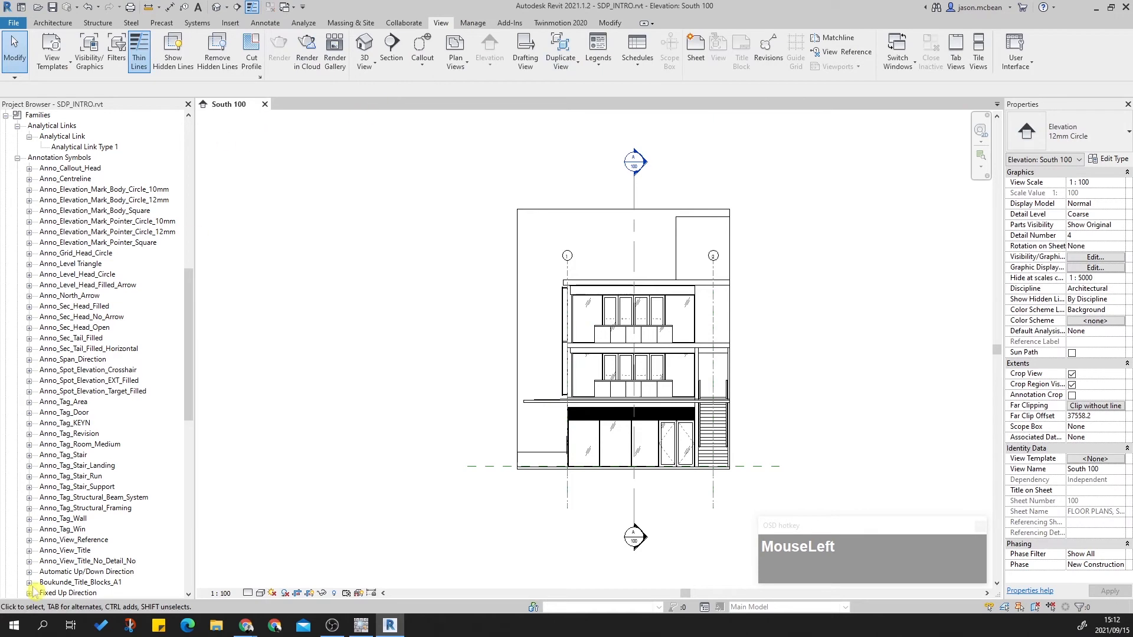
Step: Expand the project's sheet list and open sheet 100, followed by sheet 001 - SITE PLAN
{"action": "scroll", "coordinate": [116, 496], "scroll_direction": "down", "scroll_amount": 2}
{"action": "left_click_drag", "start_coordinate": [189, 434], "coordinate": [208, 307]}
{"action": "left_click", "coordinate": [6, 445]}
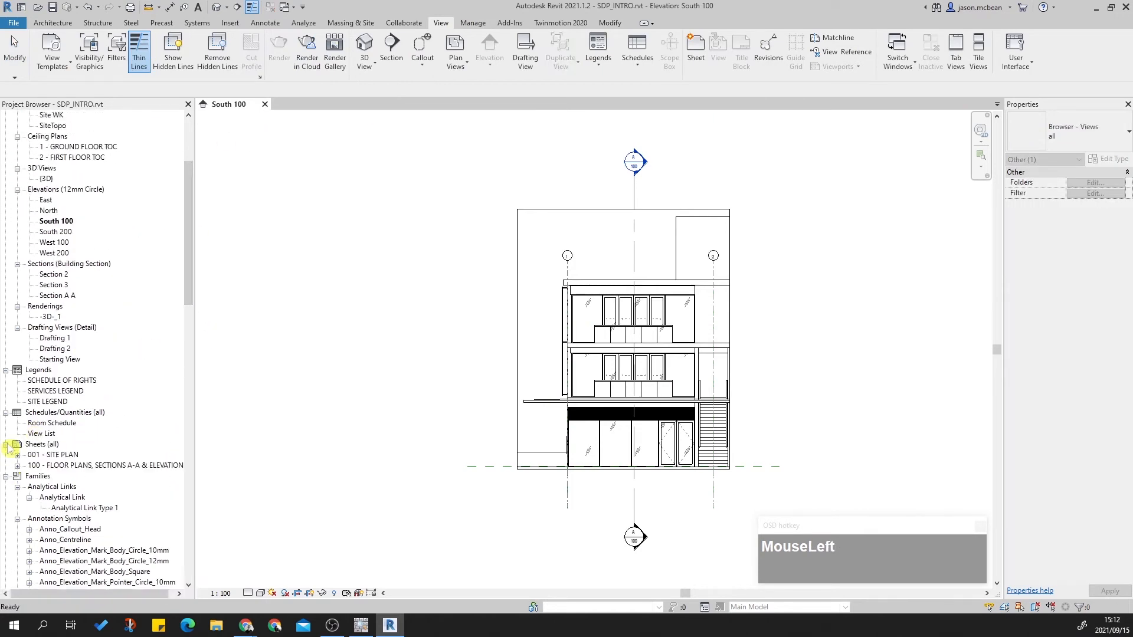
{"action": "double_click", "coordinate": [96, 466]}
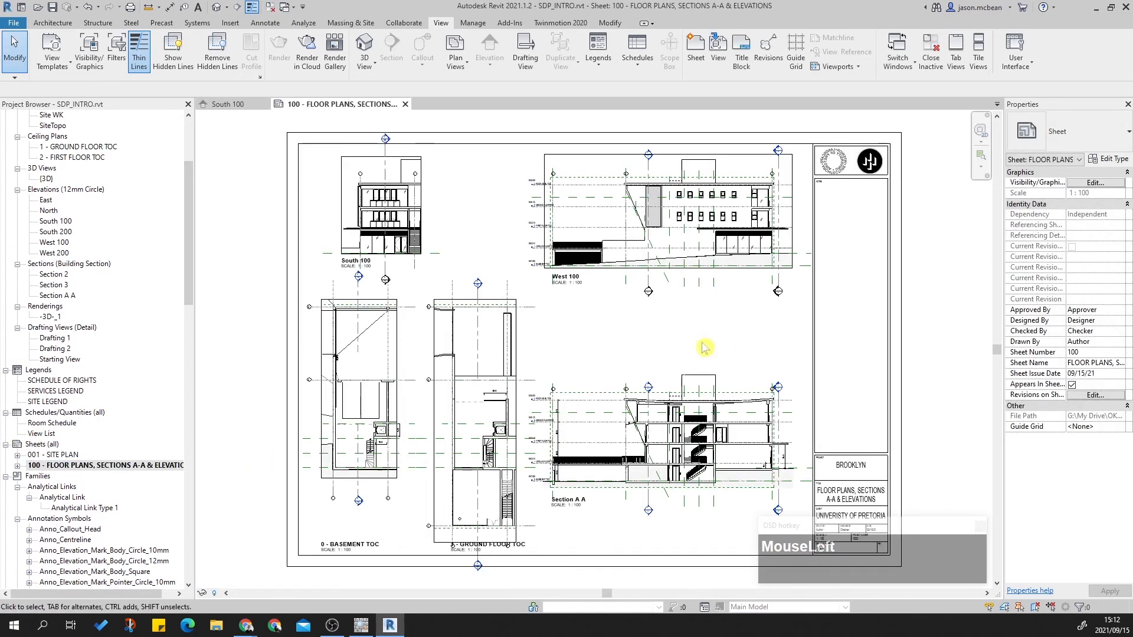
{"action": "double_click", "coordinate": [59, 455]}
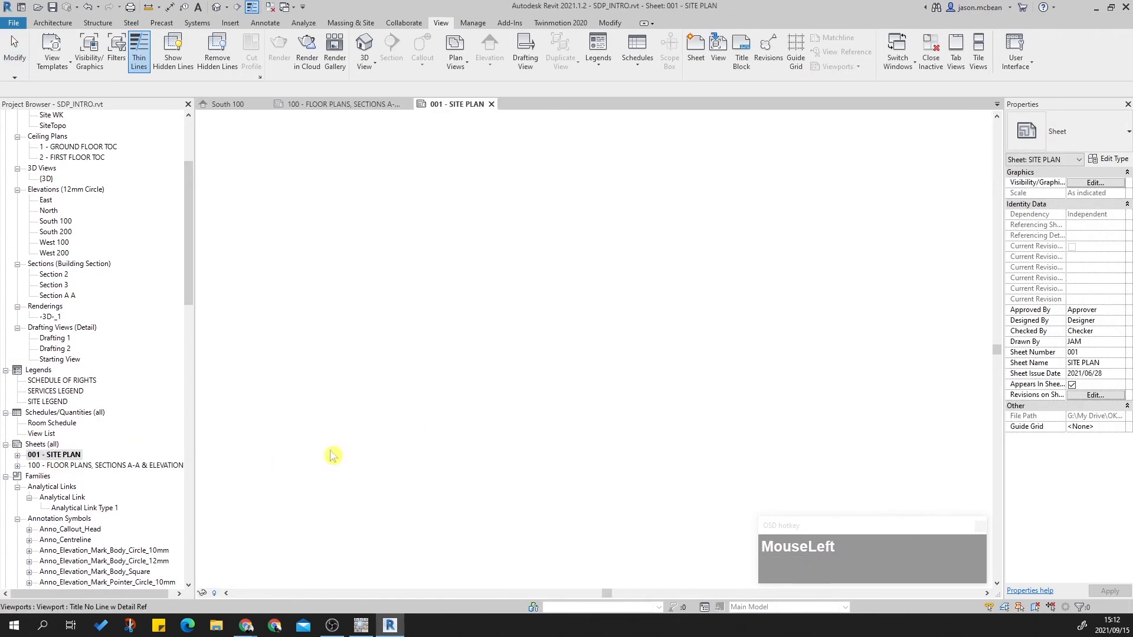
Step: Place the West 200 elevation along the lower edge of the site plan sheet and try to add West 100
{"action": "middle_click_drag", "start_coordinate": [703, 387], "coordinate": [696, 333]}
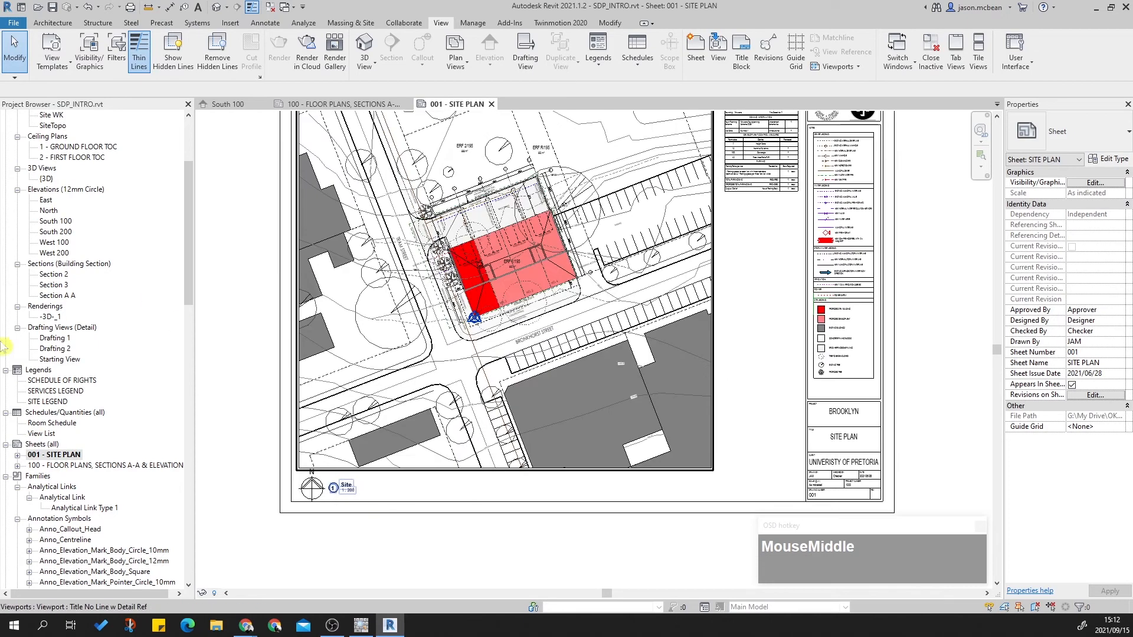
{"action": "scroll", "coordinate": [69, 267], "scroll_direction": "up", "scroll_amount": 1}
{"action": "left_click", "coordinate": [54, 264]}
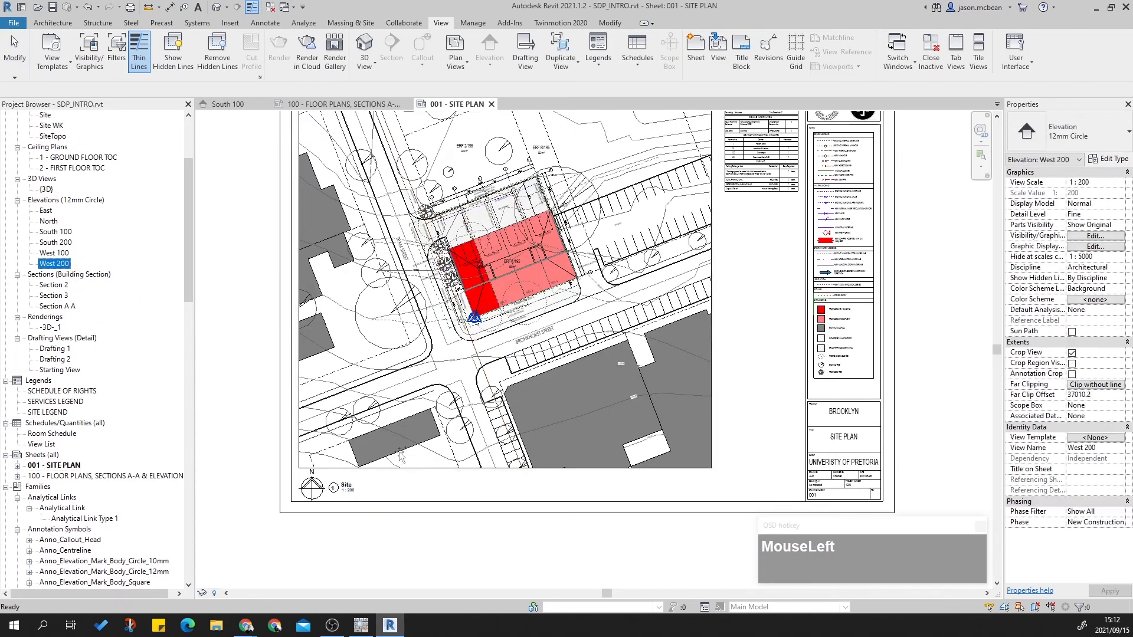
{"action": "left_click", "coordinate": [467, 461]}
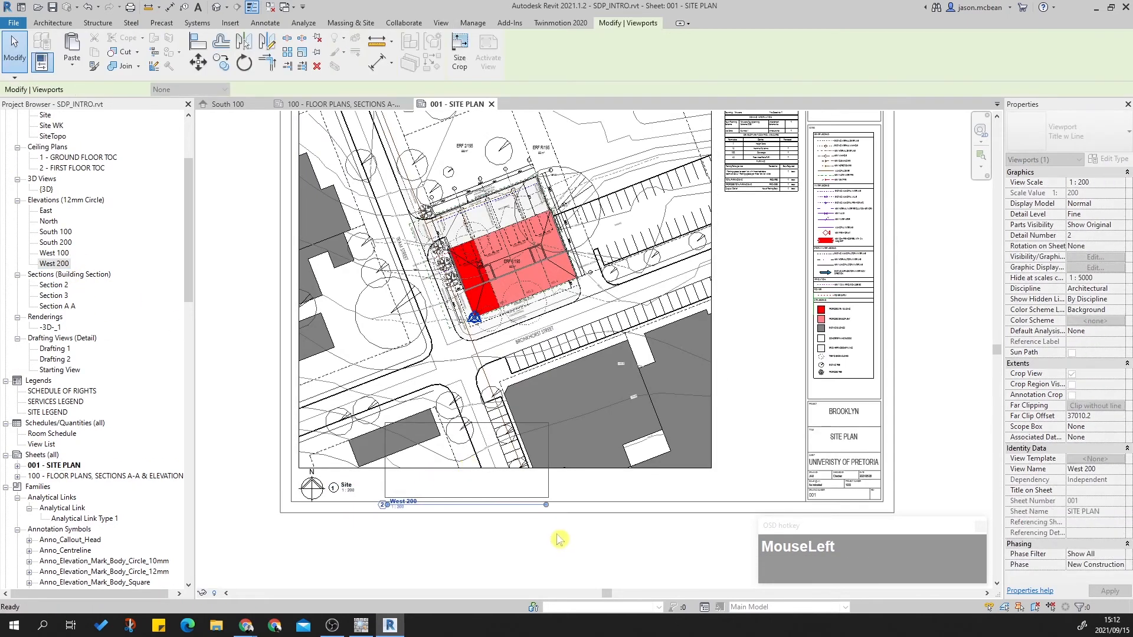
{"action": "left_click", "coordinate": [61, 254]}
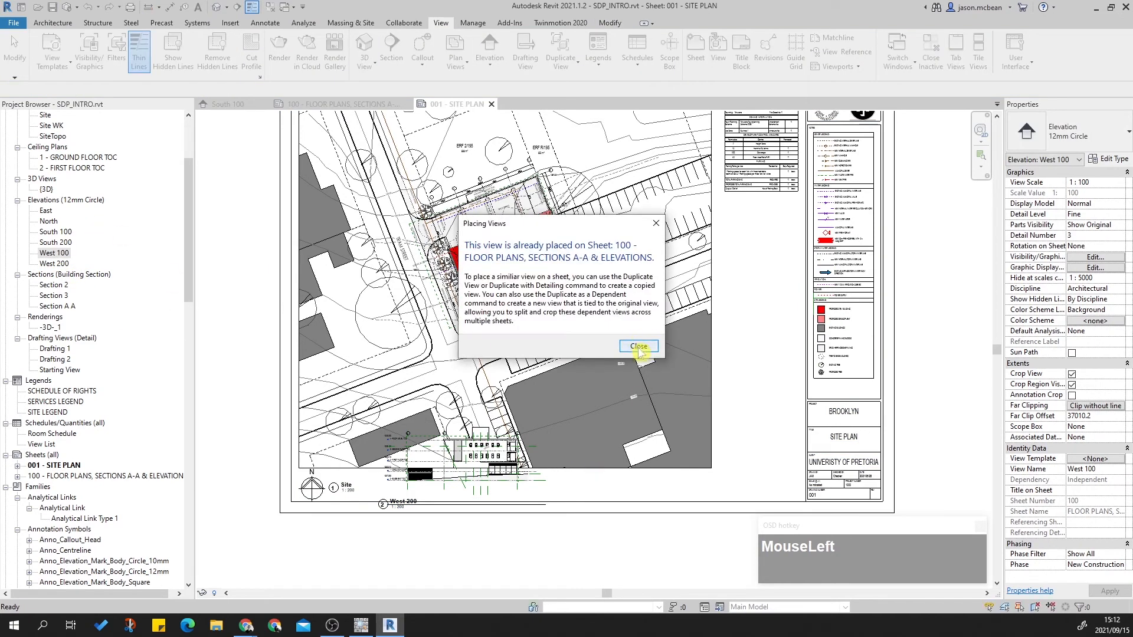
{"action": "left_click", "coordinate": [638, 347]}
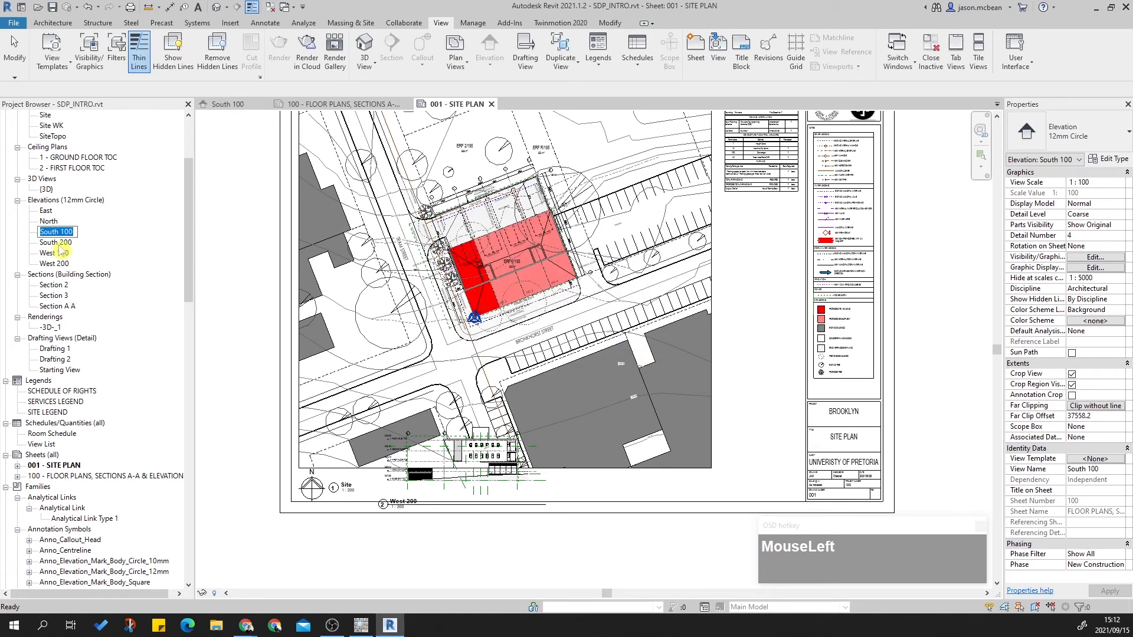
Step: Place the South 200 elevation on the site plan sheet and set its view scale to 1:200
{"action": "left_click", "coordinate": [56, 245]}
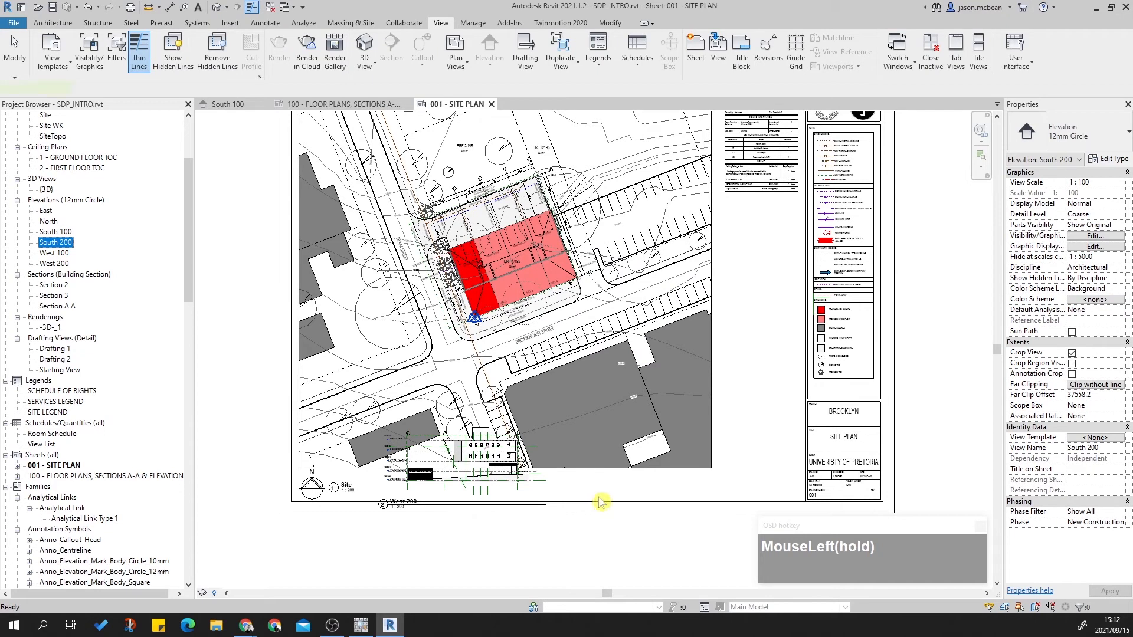
{"action": "left_click", "coordinate": [611, 454]}
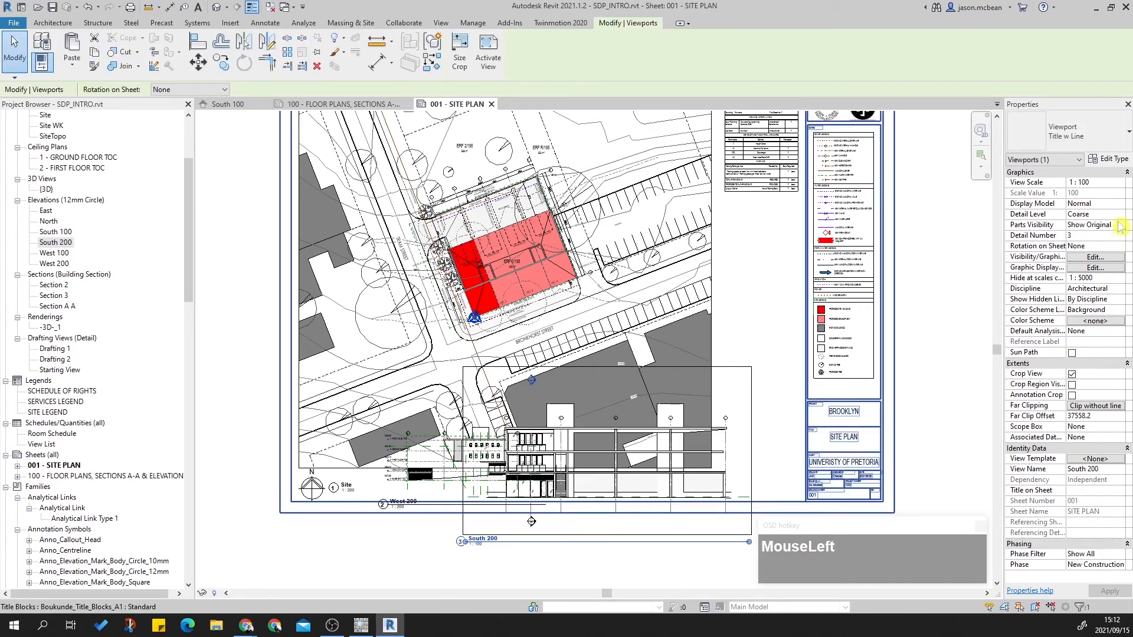
{"action": "left_click", "coordinate": [1120, 183]}
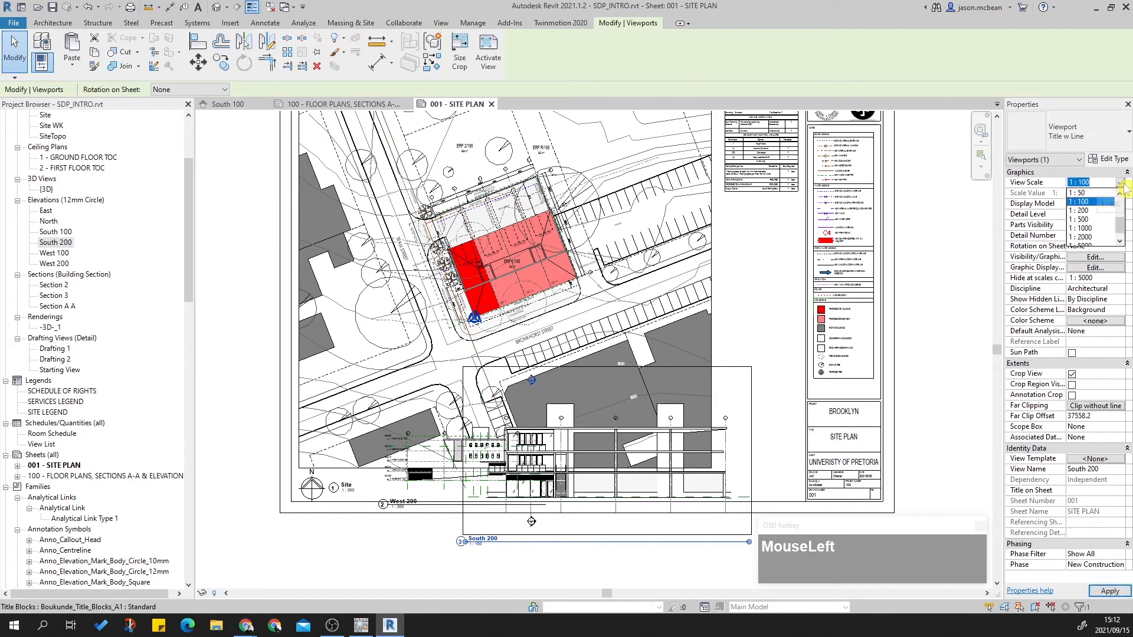
{"action": "left_click", "coordinate": [1095, 210]}
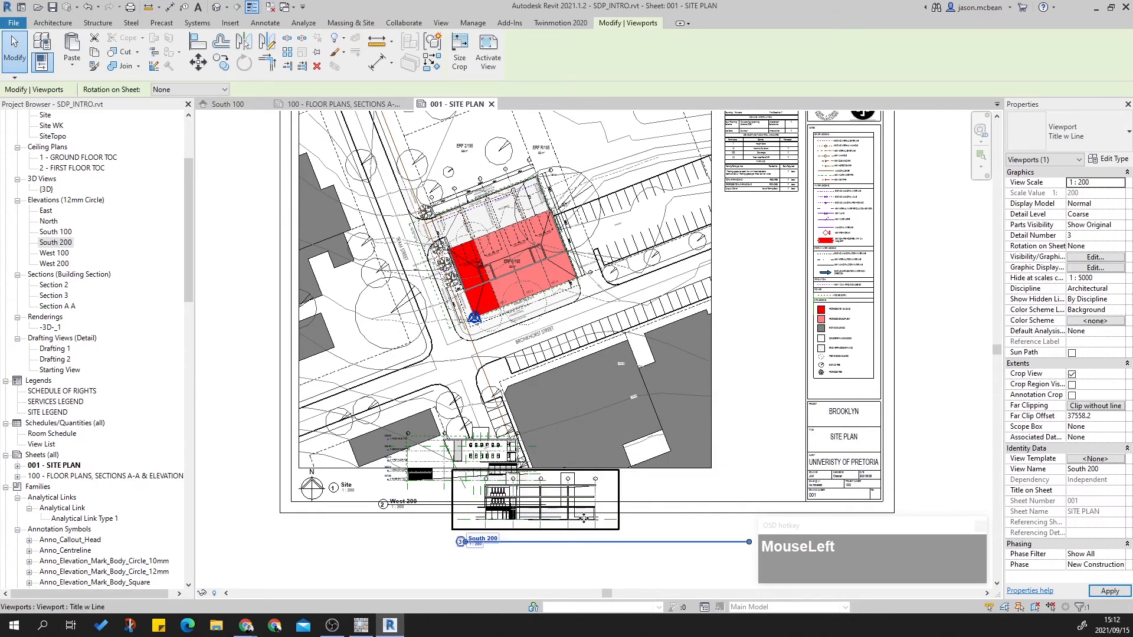
Step: Move West 200 to the site plan's lower right corner and position South 200 inside the sheet to its left
{"action": "scroll", "coordinate": [580, 517], "scroll_direction": "up", "scroll_amount": 5}
{"action": "scroll", "coordinate": [530, 489], "scroll_direction": "down", "scroll_amount": 3}
{"action": "left_click_drag", "start_coordinate": [517, 490], "coordinate": [611, 431]}
{"action": "scroll", "coordinate": [584, 486], "scroll_direction": "down", "scroll_amount": 2}
{"action": "middle_click_drag", "start_coordinate": [525, 513], "coordinate": [553, 512]}
{"action": "left_click_drag", "start_coordinate": [633, 448], "coordinate": [702, 441]}
{"action": "left_click_drag", "start_coordinate": [419, 448], "coordinate": [543, 449]}
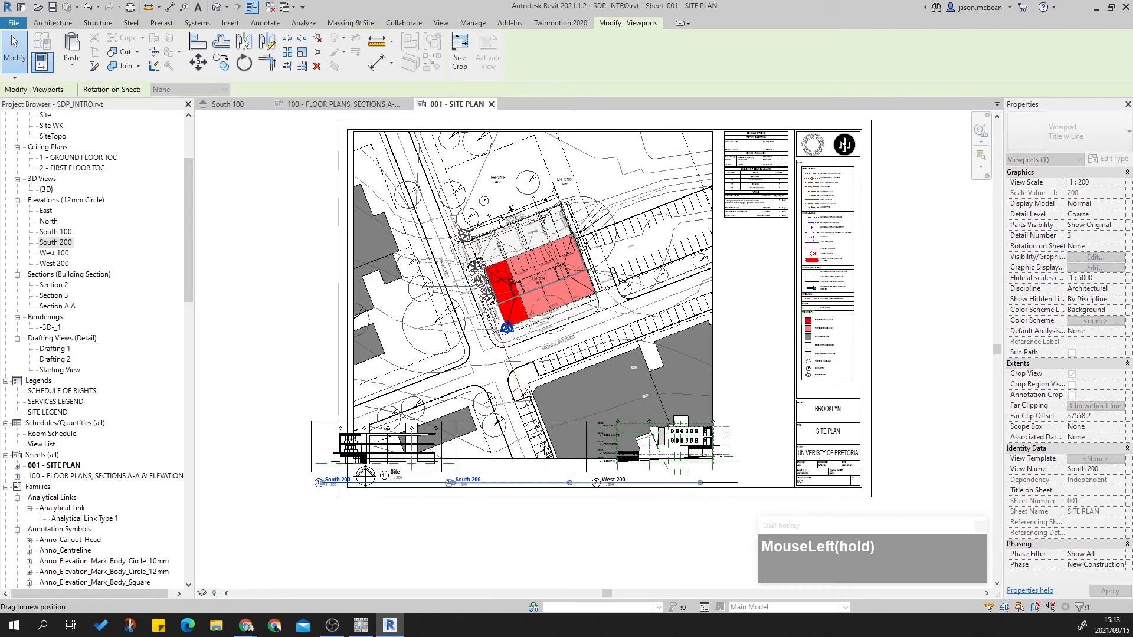
{"action": "left_click_drag", "start_coordinate": [673, 509], "coordinate": [673, 508]}
Step: Shift the West 200 elevation slightly down and to the left beside South 200
{"action": "scroll", "coordinate": [649, 495], "scroll_direction": "up", "scroll_amount": 3}
{"action": "left_click", "coordinate": [791, 451]}
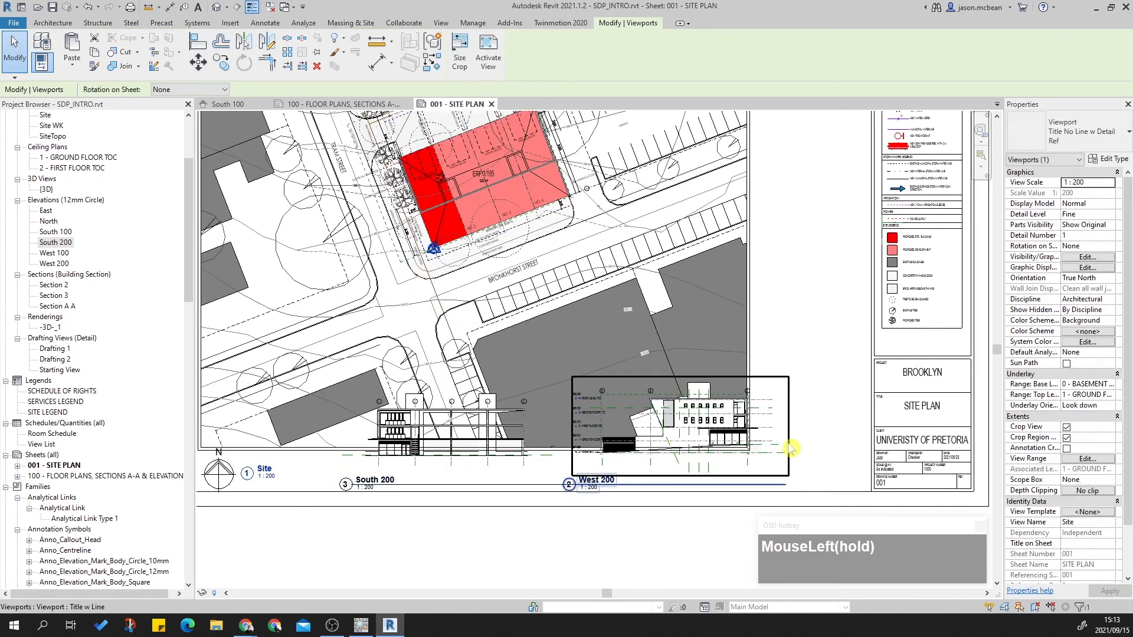
{"action": "left_click", "coordinate": [819, 392]}
{"action": "left_click", "coordinate": [769, 435]}
{"action": "left_click_drag", "start_coordinate": [650, 427], "coordinate": [637, 438]}
{"action": "left_click", "coordinate": [644, 566]}
{"action": "scroll", "coordinate": [555, 521], "scroll_direction": "up", "scroll_amount": 2}
{"action": "scroll", "coordinate": [576, 518], "scroll_direction": "down", "scroll_amount": 1}
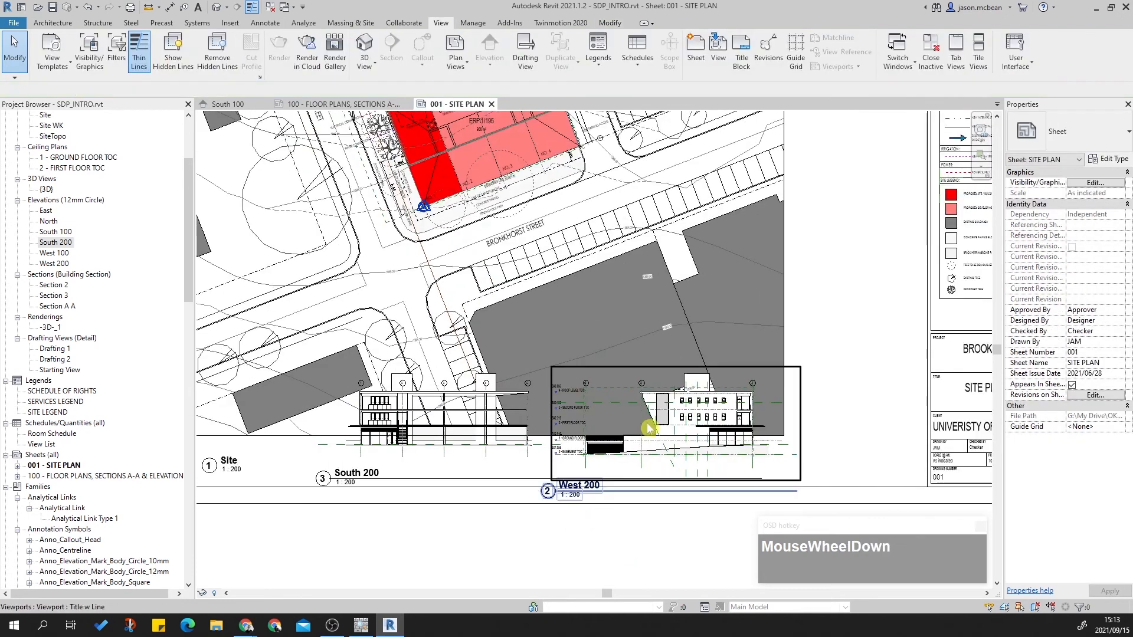
Step: Change the Site, South 200 and West 200 viewports together to the Title No Line type
{"action": "scroll", "coordinate": [647, 427], "scroll_direction": "down", "scroll_amount": 2}
{"action": "left_click", "coordinate": [714, 439]}
{"action": "left_click_drag", "start_coordinate": [752, 446], "coordinate": [529, 354]}
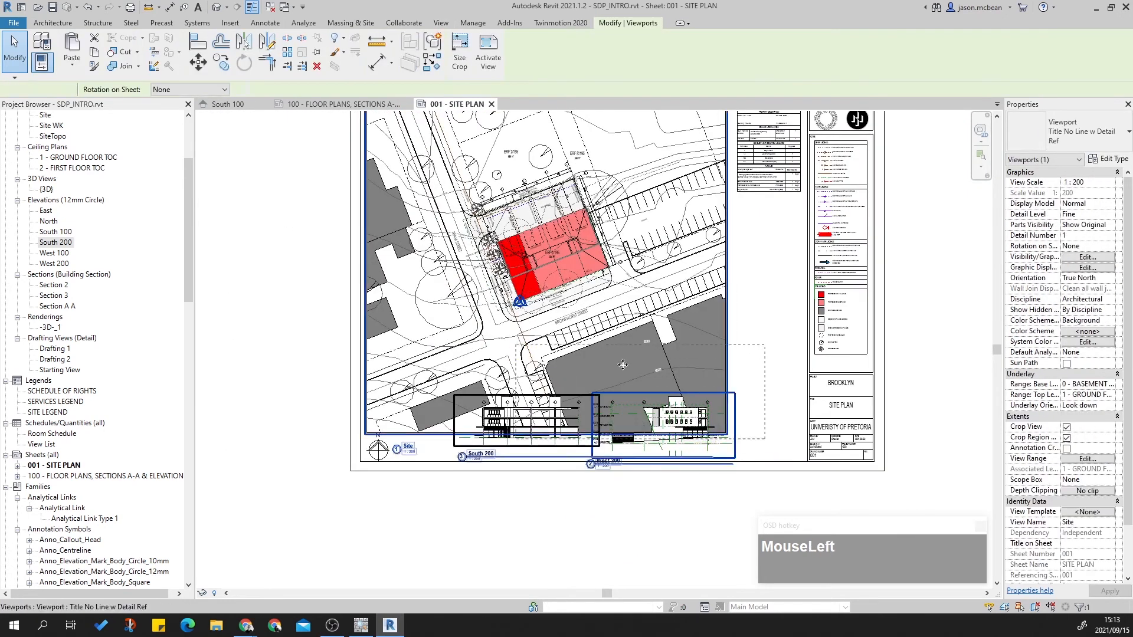
{"action": "left_click", "coordinate": [1080, 606]}
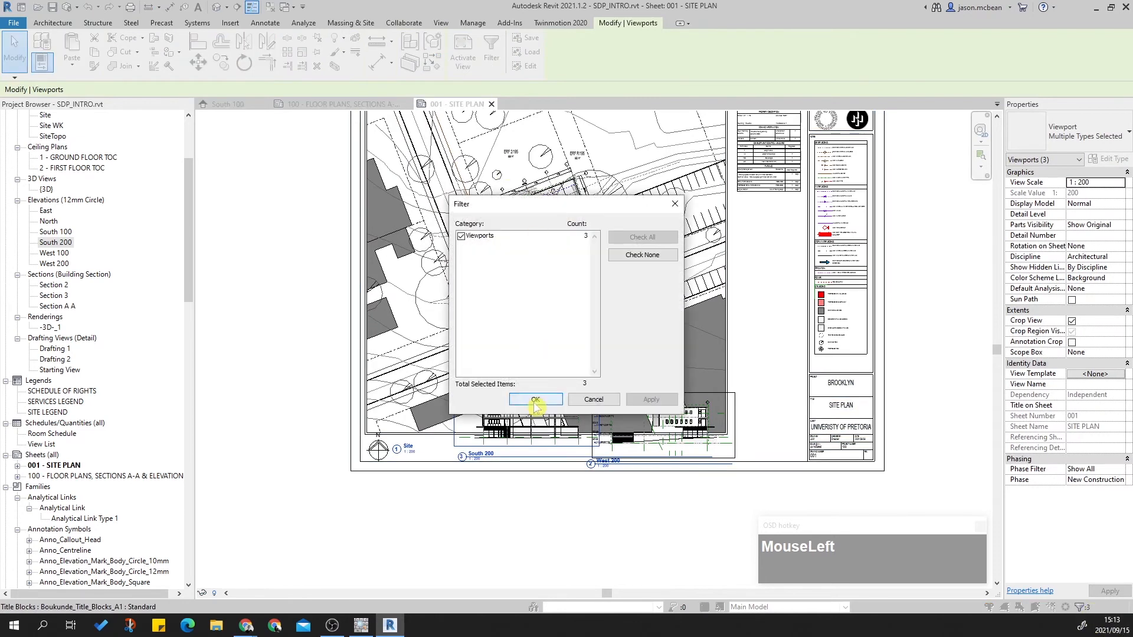
{"action": "left_click", "coordinate": [535, 399]}
{"action": "left_click", "coordinate": [1073, 121]}
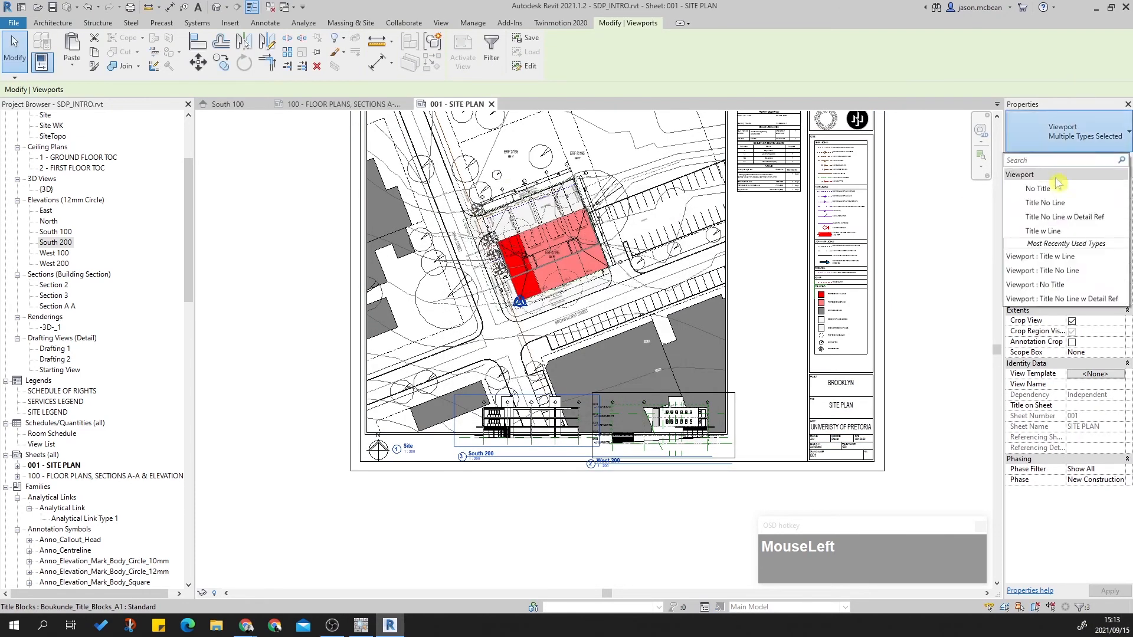
{"action": "left_click", "coordinate": [1059, 204]}
{"action": "scroll", "coordinate": [475, 462], "scroll_direction": "up", "scroll_amount": 2}
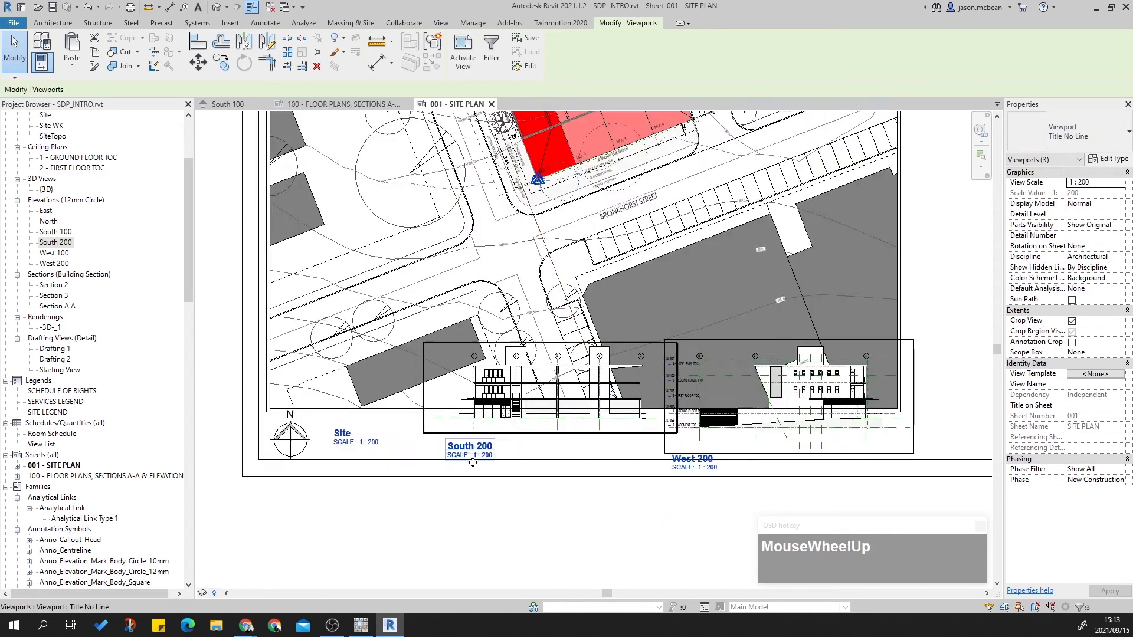
{"action": "scroll", "coordinate": [472, 462], "scroll_direction": "up", "scroll_amount": 2}
{"action": "left_click", "coordinate": [491, 501]}
{"action": "key", "text": "Escape"}
{"action": "scroll", "coordinate": [383, 405], "scroll_direction": "down", "scroll_amount": 1}
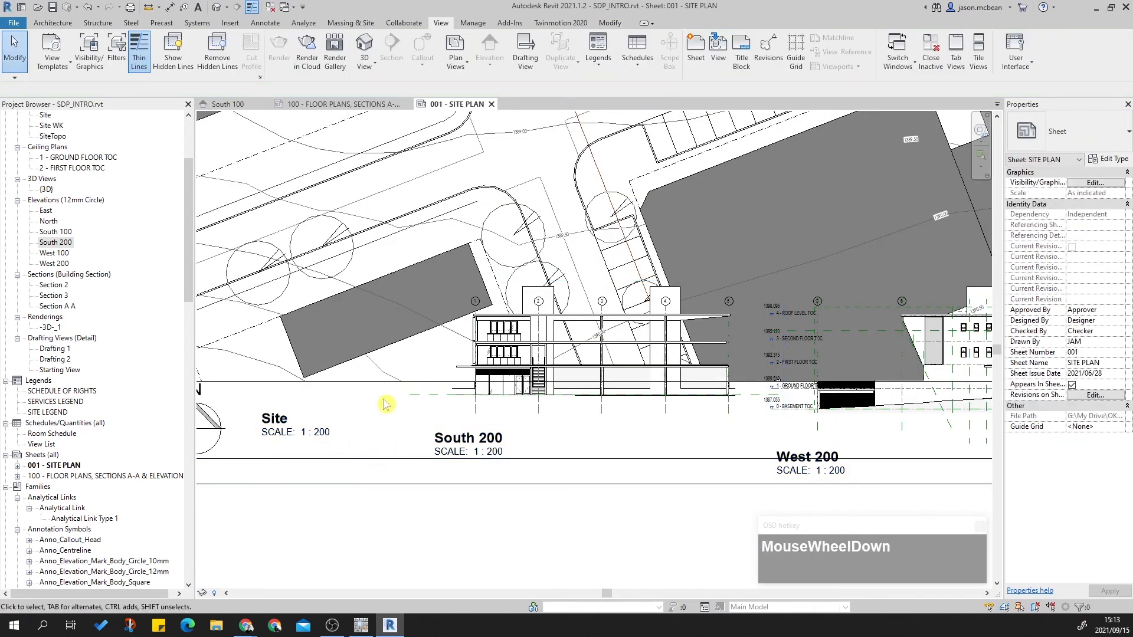
Step: Try the No Title type on the Site viewport and undo the change
{"action": "left_click", "coordinate": [378, 384]}
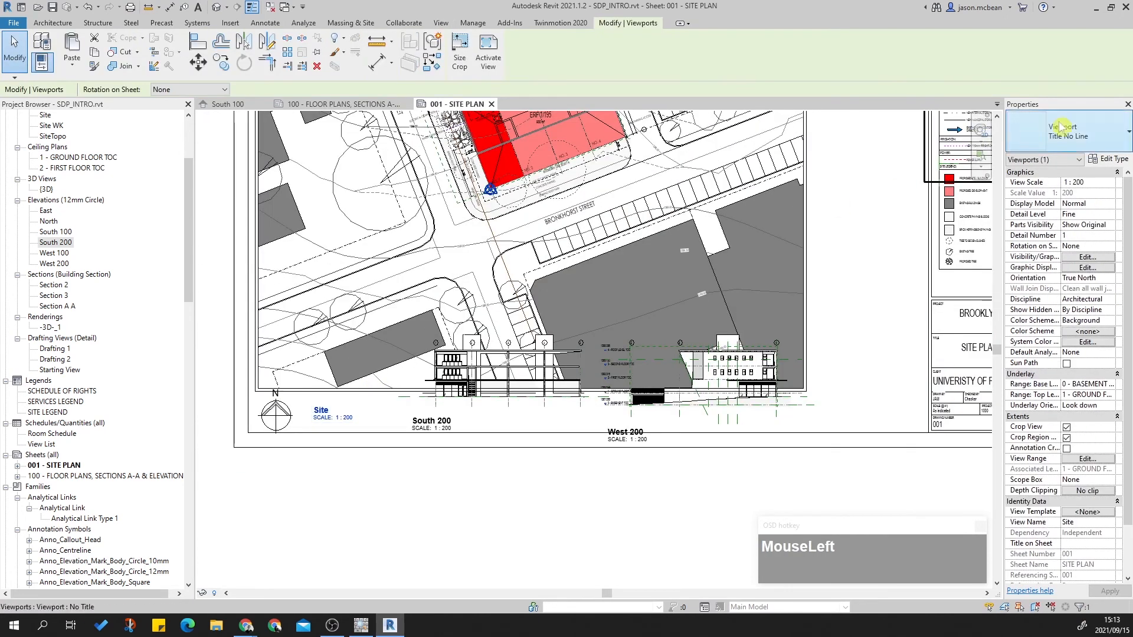
{"action": "left_click", "coordinate": [1060, 127]}
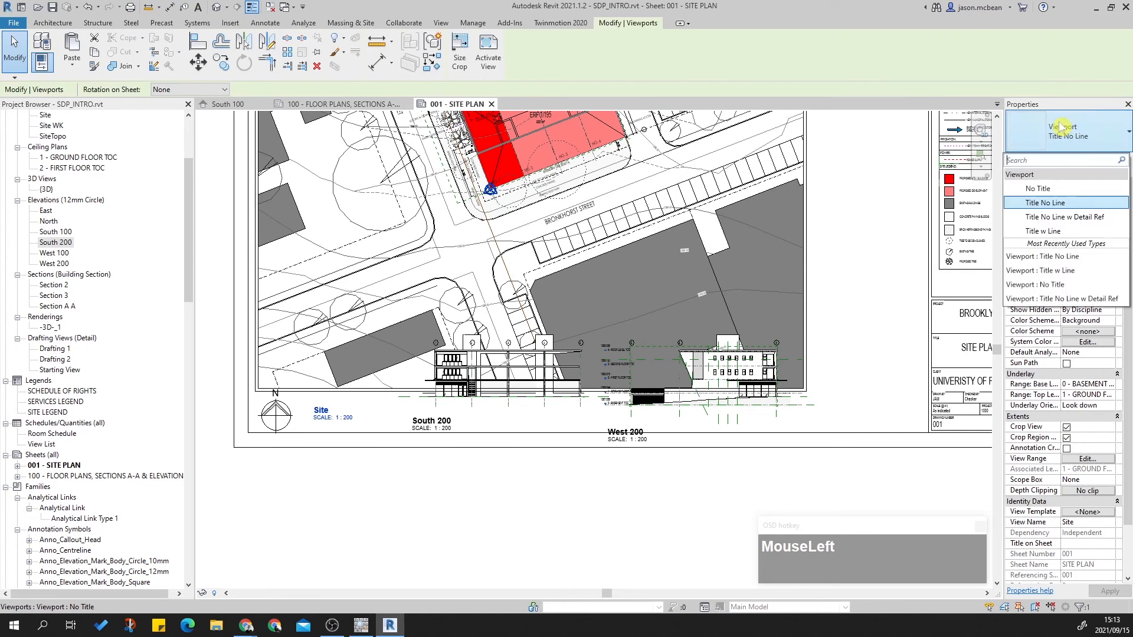
{"action": "left_click", "coordinate": [1052, 190]}
{"action": "middle_click_drag", "start_coordinate": [392, 450], "coordinate": [384, 530]}
{"action": "key", "text": "ctrl+z"}
Step: Set the Site viewport's title on sheet to SITE PLAN
{"action": "scroll", "coordinate": [329, 529], "scroll_direction": "up", "scroll_amount": 3}
{"action": "scroll", "coordinate": [430, 437], "scroll_direction": "up", "scroll_amount": 1}
{"action": "scroll", "coordinate": [394, 428], "scroll_direction": "down", "scroll_amount": 1}
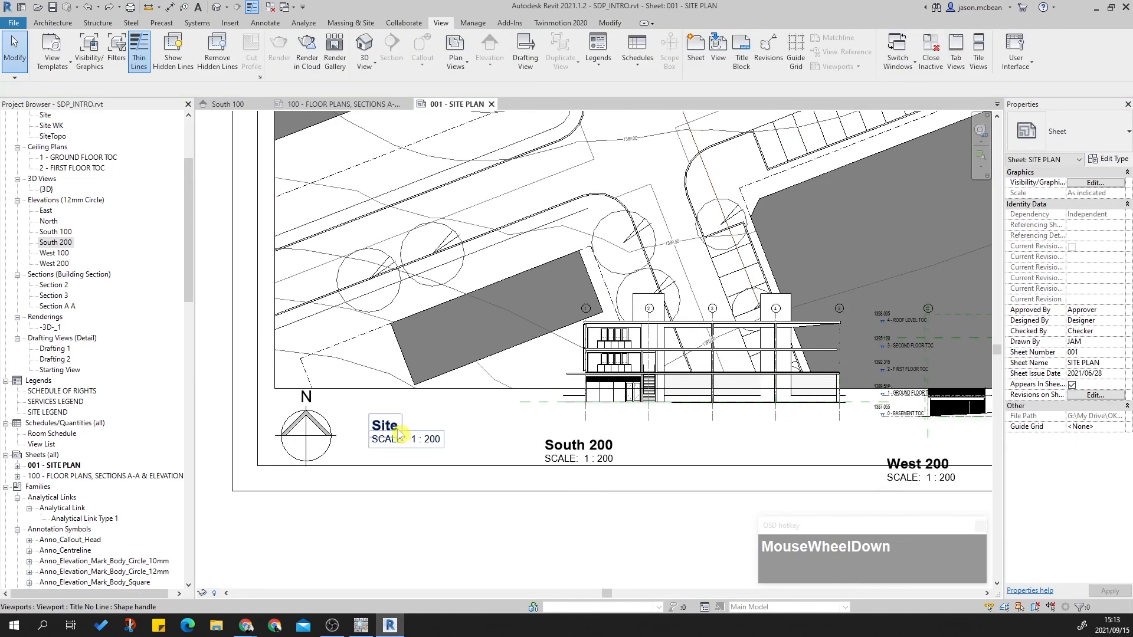
{"action": "left_click", "coordinate": [397, 431]}
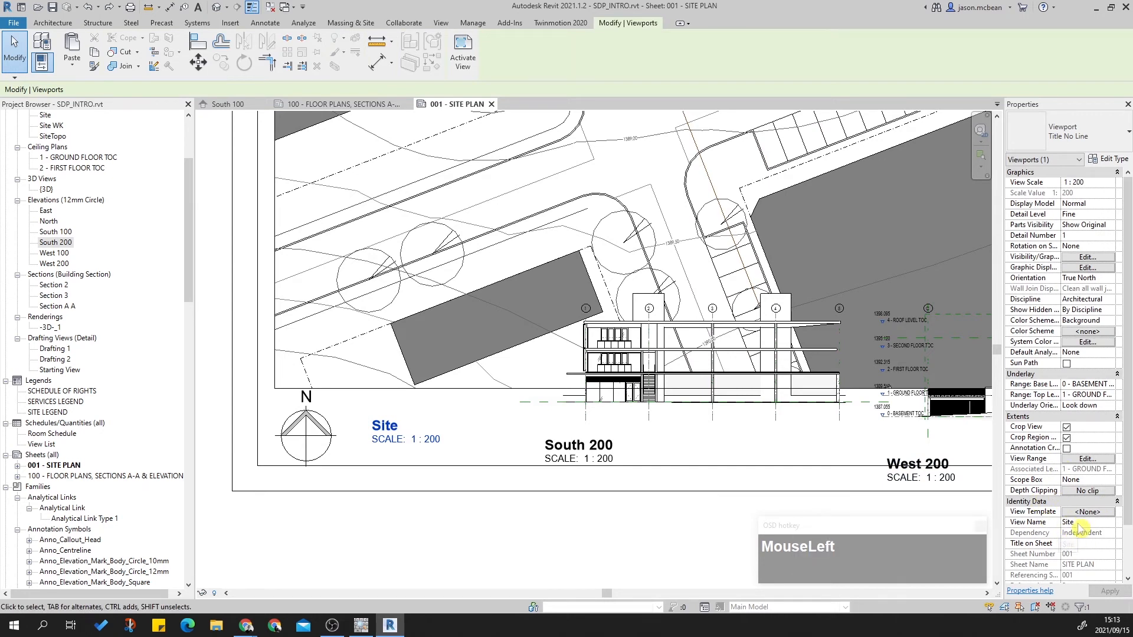
{"action": "scroll", "coordinate": [42, 158], "scroll_direction": "up", "scroll_amount": 4}
{"action": "scroll", "coordinate": [83, 236], "scroll_direction": "down", "scroll_amount": 3}
{"action": "scroll", "coordinate": [1092, 522], "scroll_direction": "down", "scroll_amount": 2}
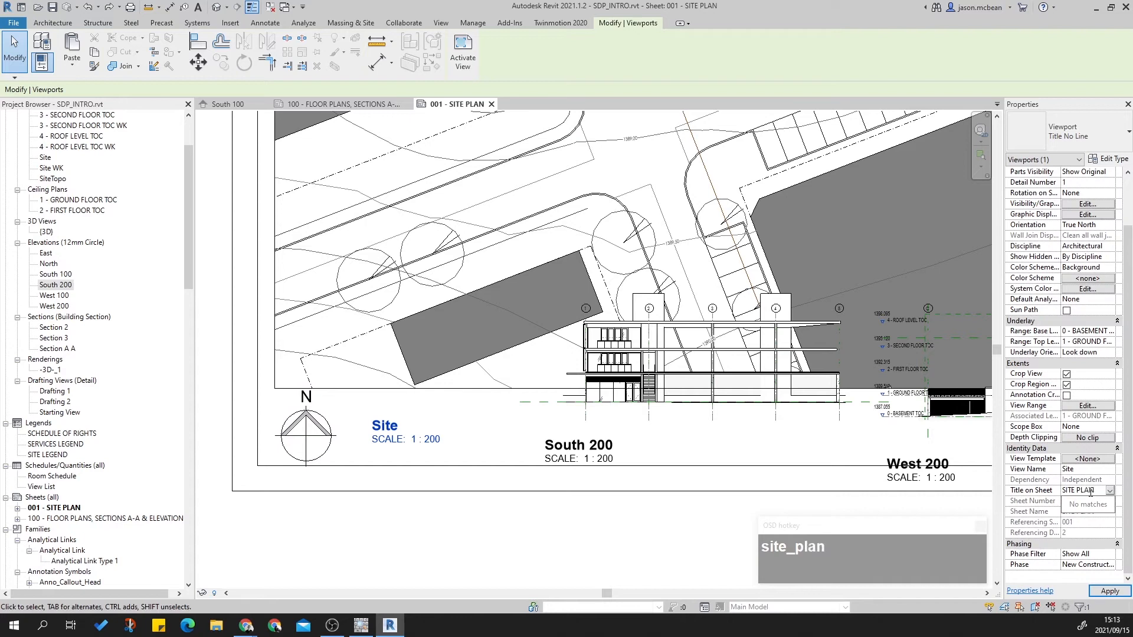
{"action": "left_click", "coordinate": [632, 544]}
Step: Move the SITE PLAN title under the plan's lower left corner and place the north arrow directly to its right
{"action": "middle_click_drag", "start_coordinate": [629, 451], "coordinate": [525, 472]}
{"action": "scroll", "coordinate": [348, 452], "scroll_direction": "down", "scroll_amount": 1}
{"action": "middle_click_drag", "start_coordinate": [348, 454], "coordinate": [495, 481]}
{"action": "scroll", "coordinate": [495, 480], "scroll_direction": "up", "scroll_amount": 1}
{"action": "left_click_drag", "start_coordinate": [447, 476], "coordinate": [299, 459]}
{"action": "left_click", "coordinate": [413, 487]}
{"action": "left_click", "coordinate": [371, 479]}
{"action": "left_click_drag", "start_coordinate": [371, 479], "coordinate": [449, 479]}
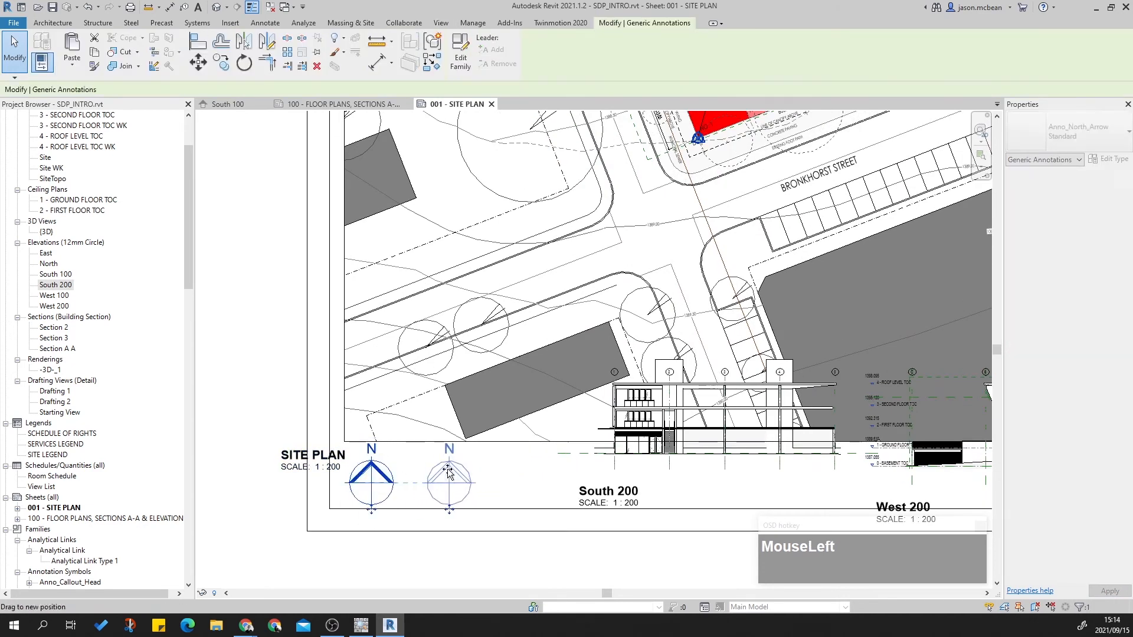
{"action": "left_click_drag", "start_coordinate": [319, 465], "coordinate": [379, 465]}
{"action": "left_click", "coordinate": [526, 485]}
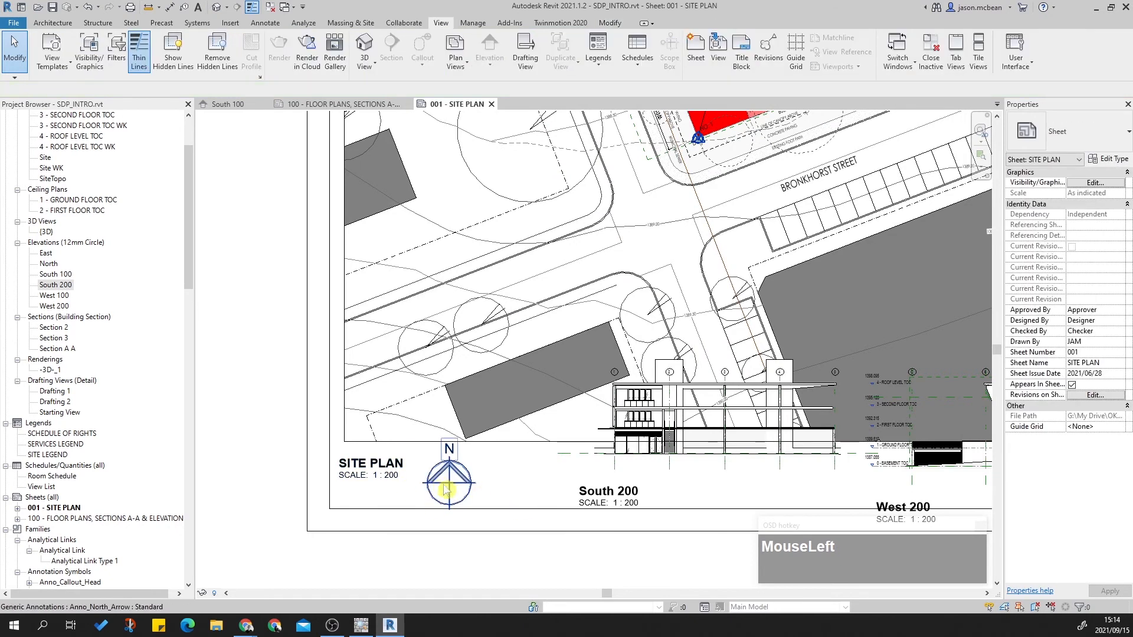
{"action": "middle_click_drag", "start_coordinate": [490, 487], "coordinate": [416, 520]}
{"action": "scroll", "coordinate": [437, 510], "scroll_direction": "down", "scroll_amount": 3}
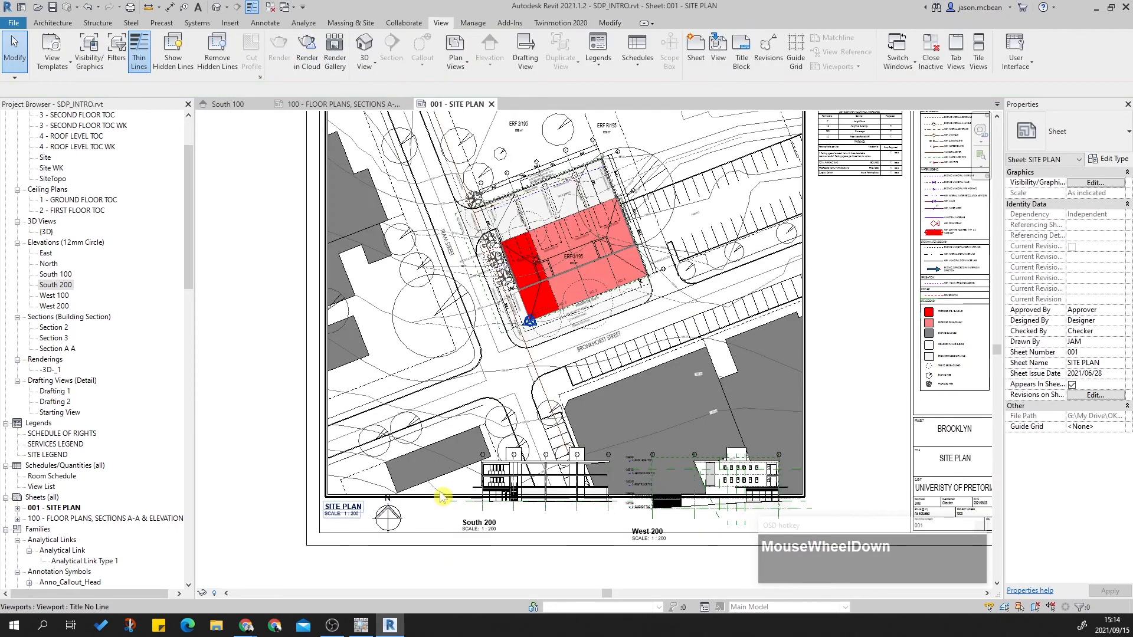
{"action": "left_click", "coordinate": [441, 497]}
{"action": "left_click", "coordinate": [461, 59]}
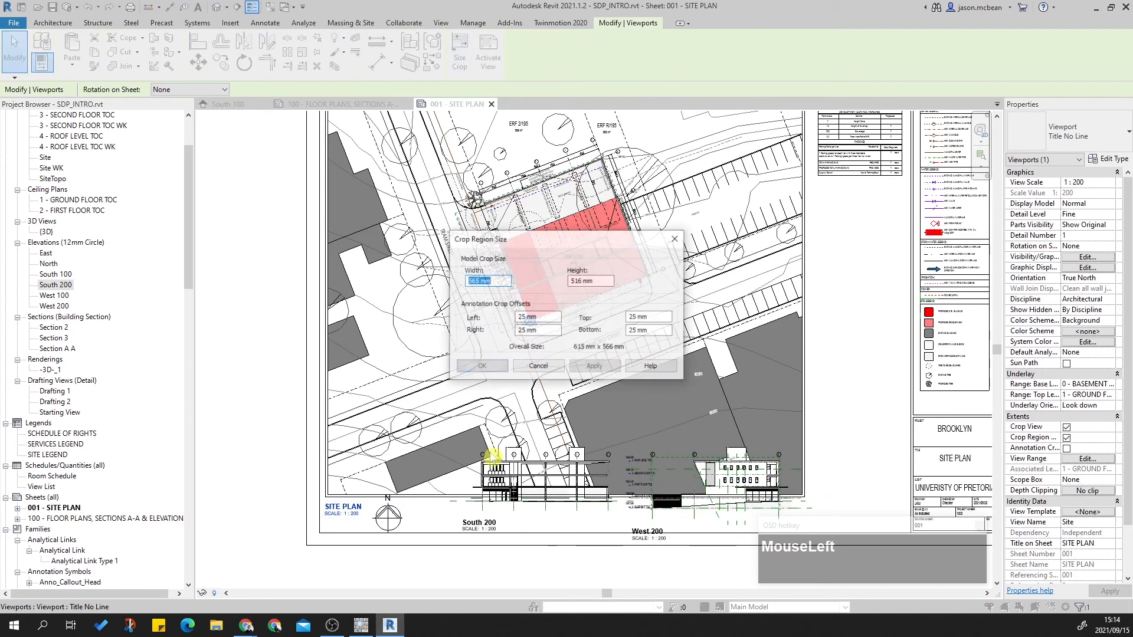
{"action": "left_click", "coordinate": [539, 367]}
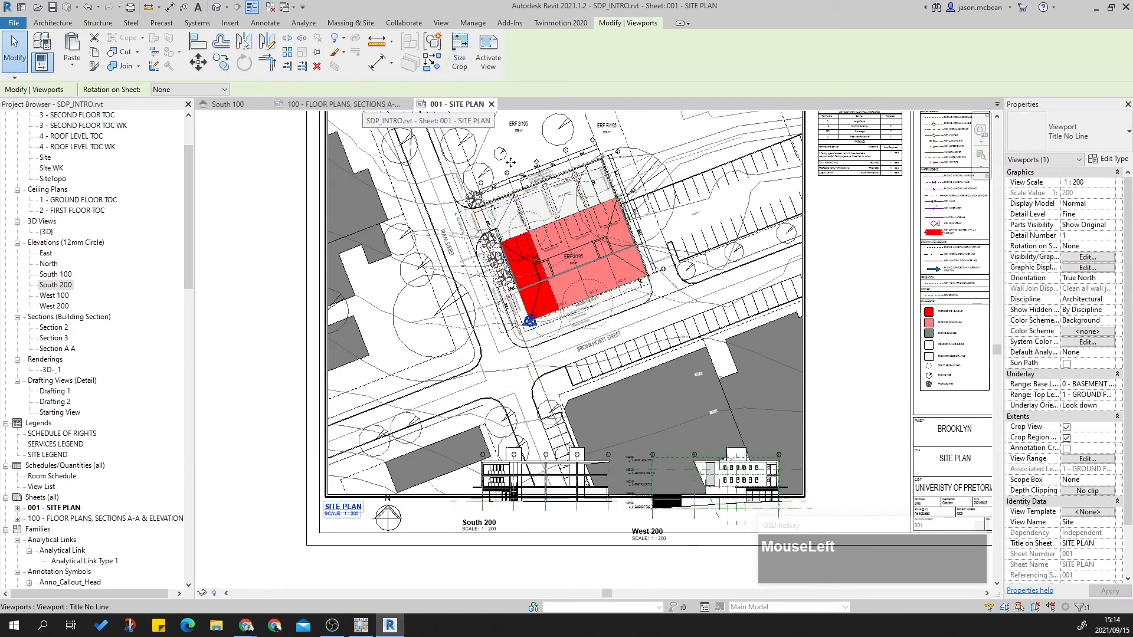
Step: Activate the site plan view on the sheet and raise its lower crop edge above the two elevations, leaving the view again
{"action": "left_click", "coordinate": [488, 51]}
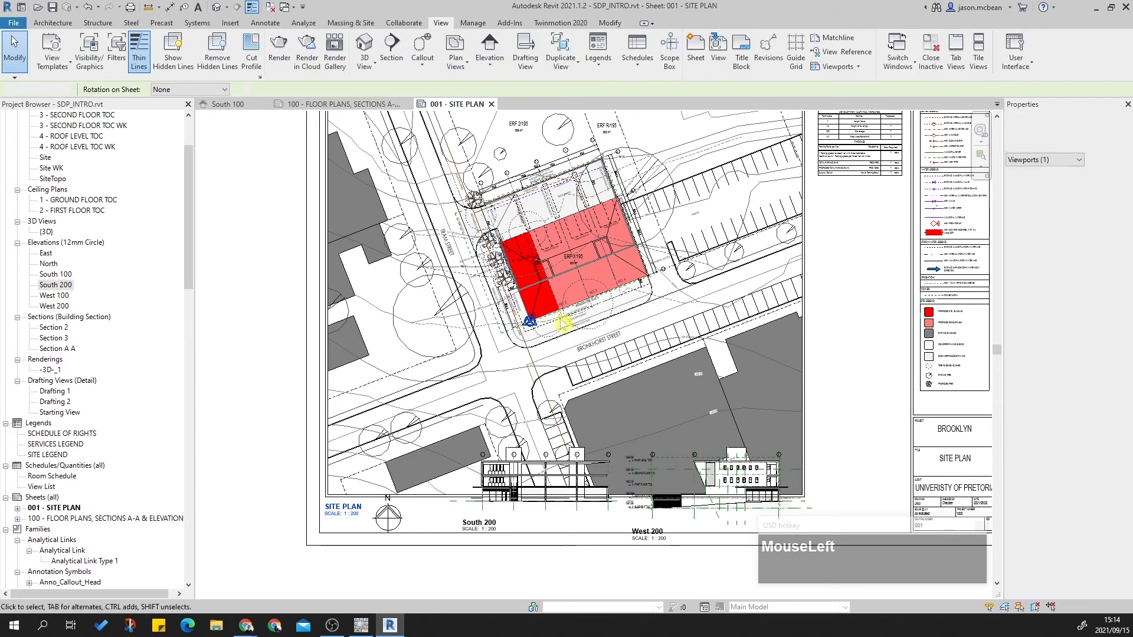
{"action": "left_click", "coordinate": [479, 494]}
{"action": "left_click_drag", "start_coordinate": [574, 495], "coordinate": [570, 447]}
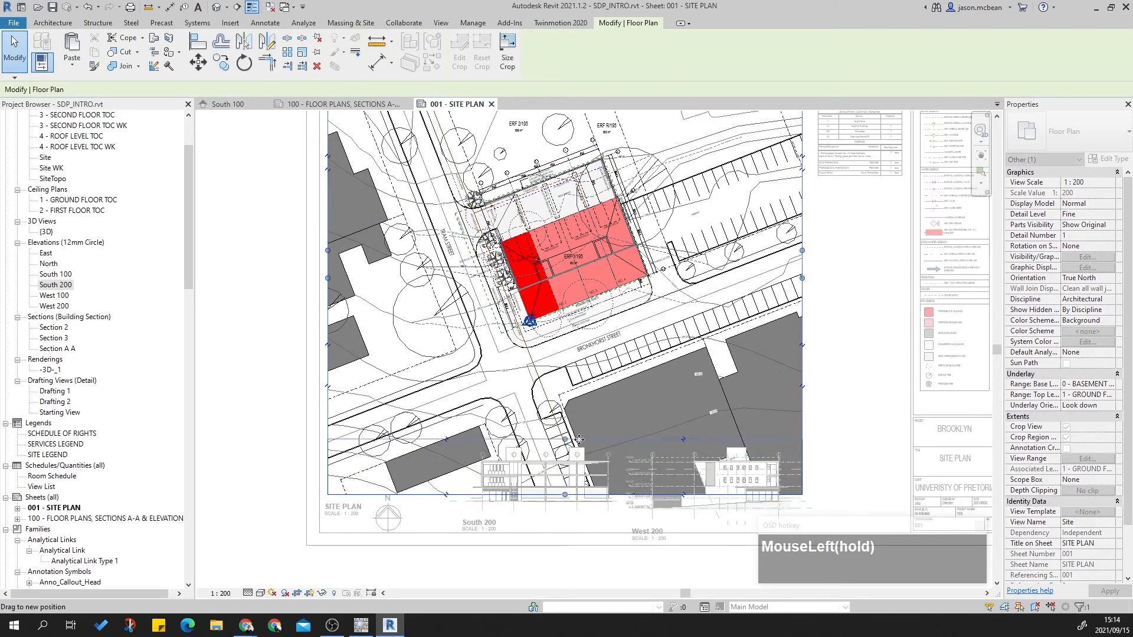
{"action": "left_click", "coordinate": [842, 435]}
{"action": "middle_click_drag", "start_coordinate": [784, 445], "coordinate": [705, 452]}
{"action": "scroll", "coordinate": [534, 544], "scroll_direction": "down", "scroll_amount": 2}
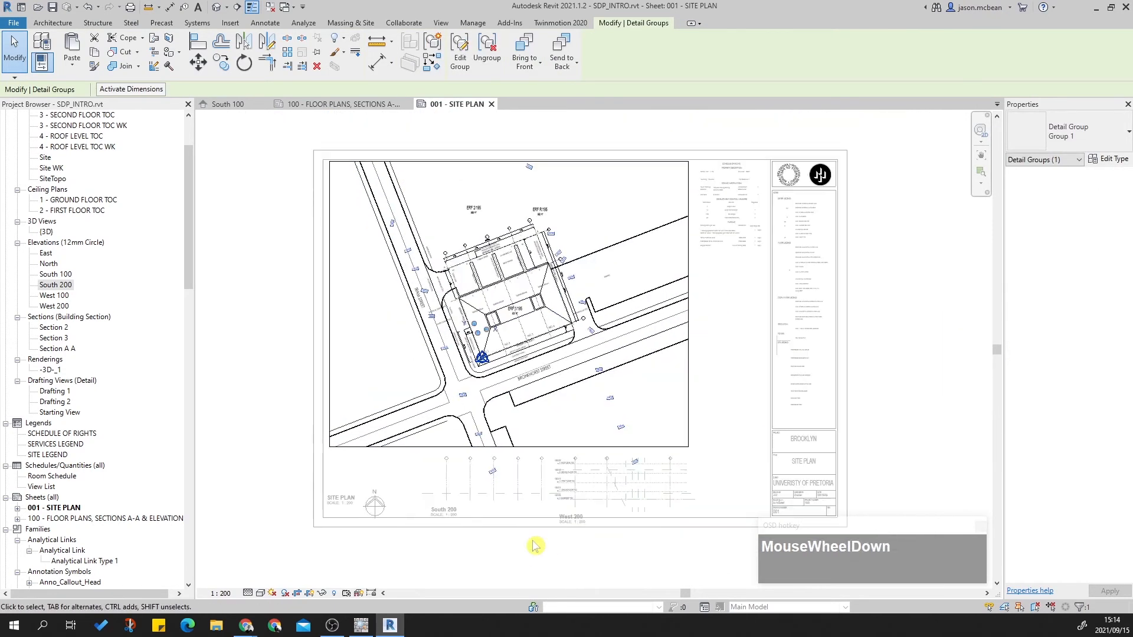
{"action": "left_click", "coordinate": [536, 546]}
{"action": "left_click", "coordinate": [944, 262]}
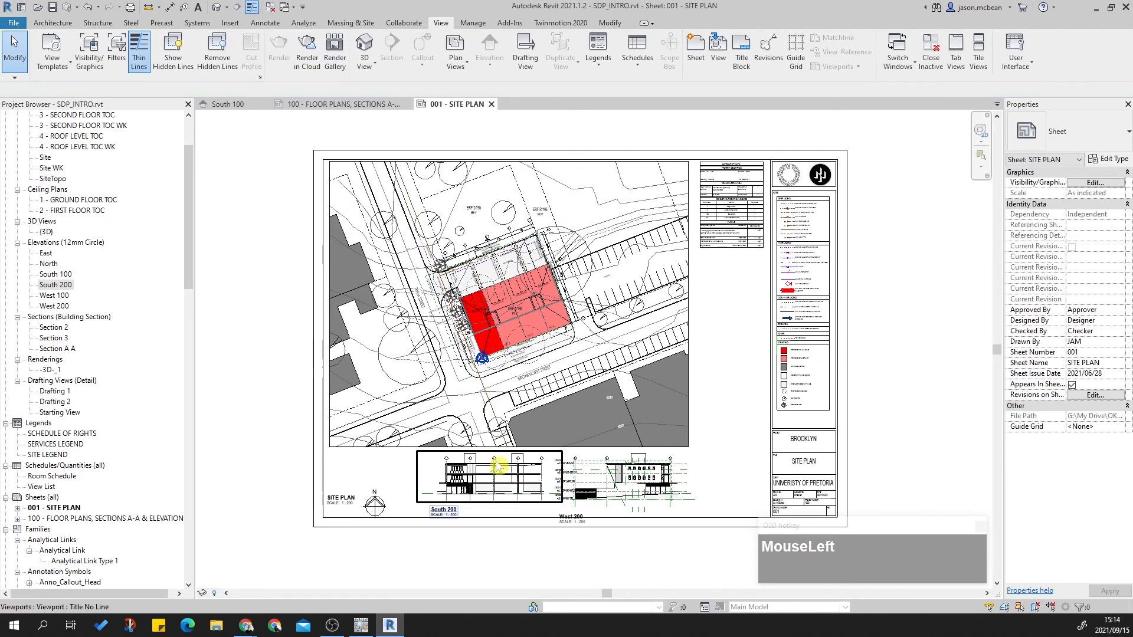
Step: Turn on the site plan view's annotation crop and pull its lower edge up close to the crop boundary
{"action": "scroll", "coordinate": [485, 493], "scroll_direction": "up", "scroll_amount": 4}
{"action": "scroll", "coordinate": [530, 466], "scroll_direction": "down", "scroll_amount": 2}
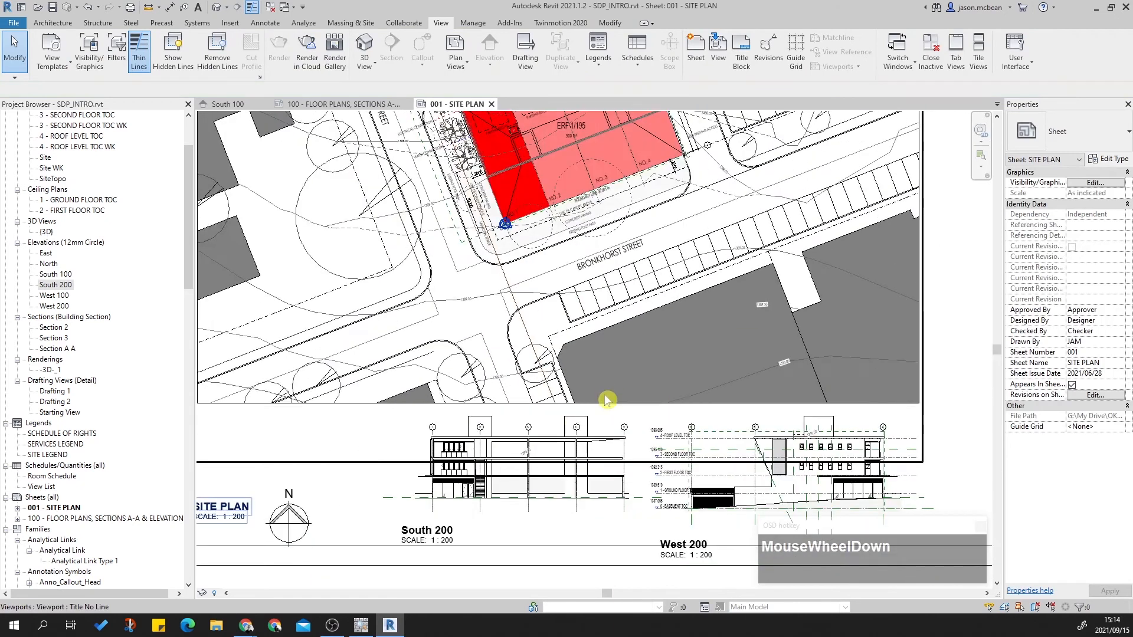
{"action": "left_click", "coordinate": [606, 402]}
{"action": "double_click", "coordinate": [611, 407]}
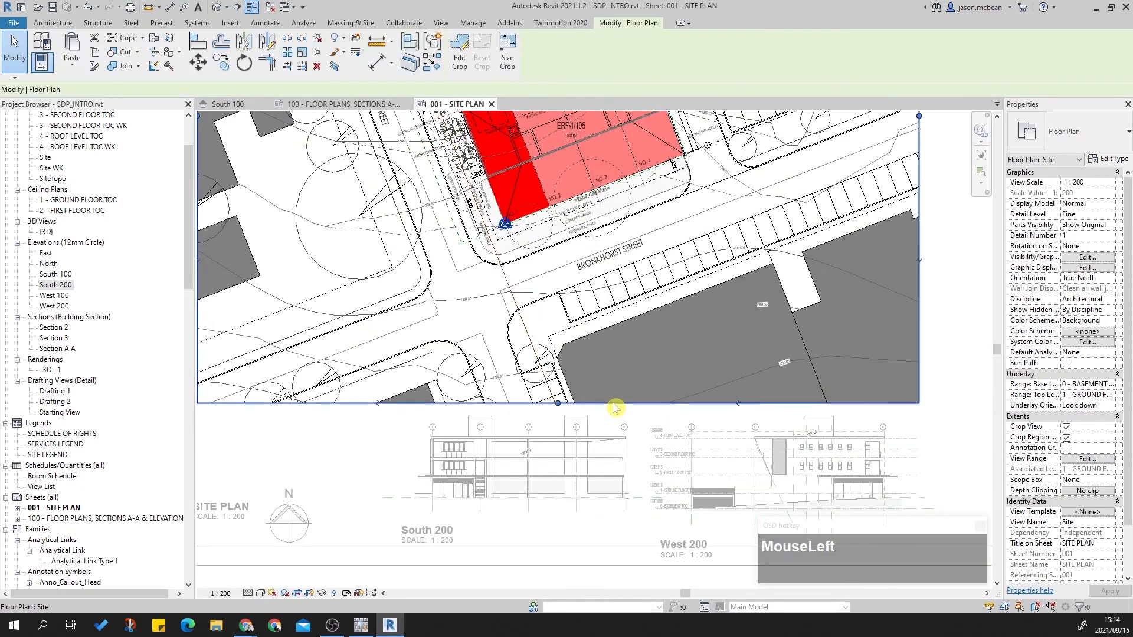
{"action": "left_click", "coordinate": [616, 404]}
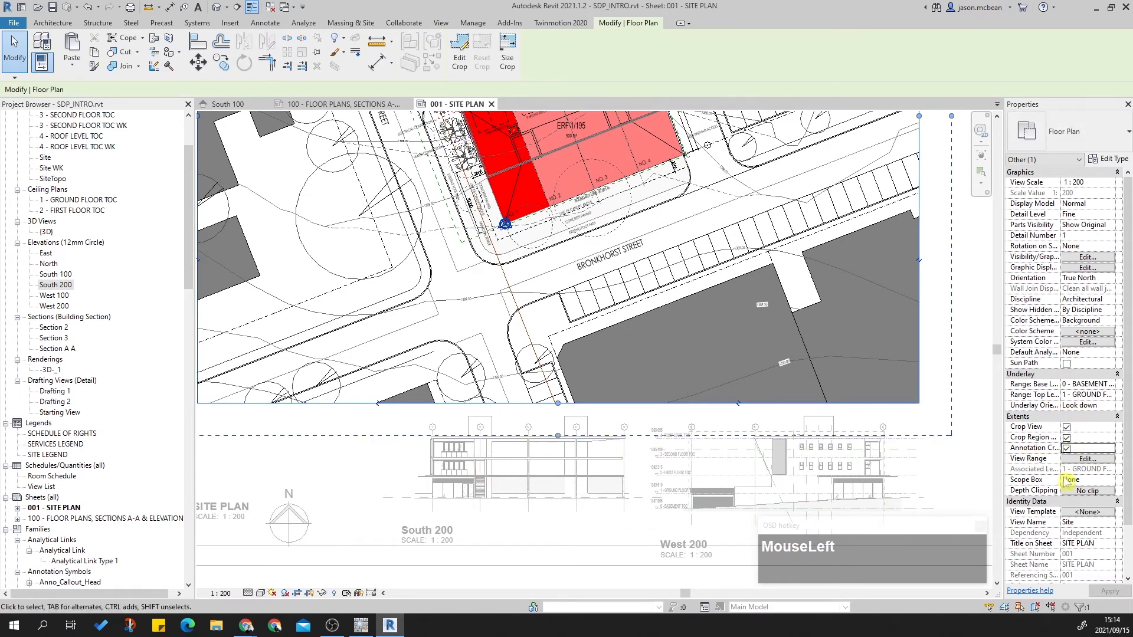
{"action": "scroll", "coordinate": [649, 440], "scroll_direction": "up", "scroll_amount": 4}
{"action": "left_click_drag", "start_coordinate": [627, 369], "coordinate": [625, 372]}
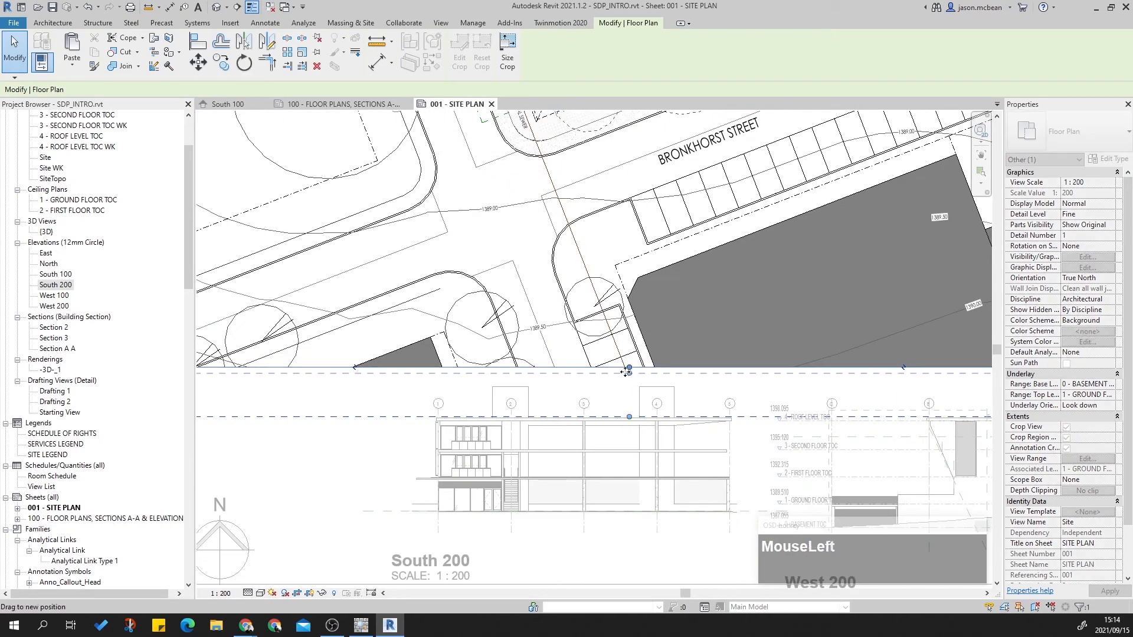
{"action": "scroll", "coordinate": [597, 400], "scroll_direction": "down", "scroll_amount": 3}
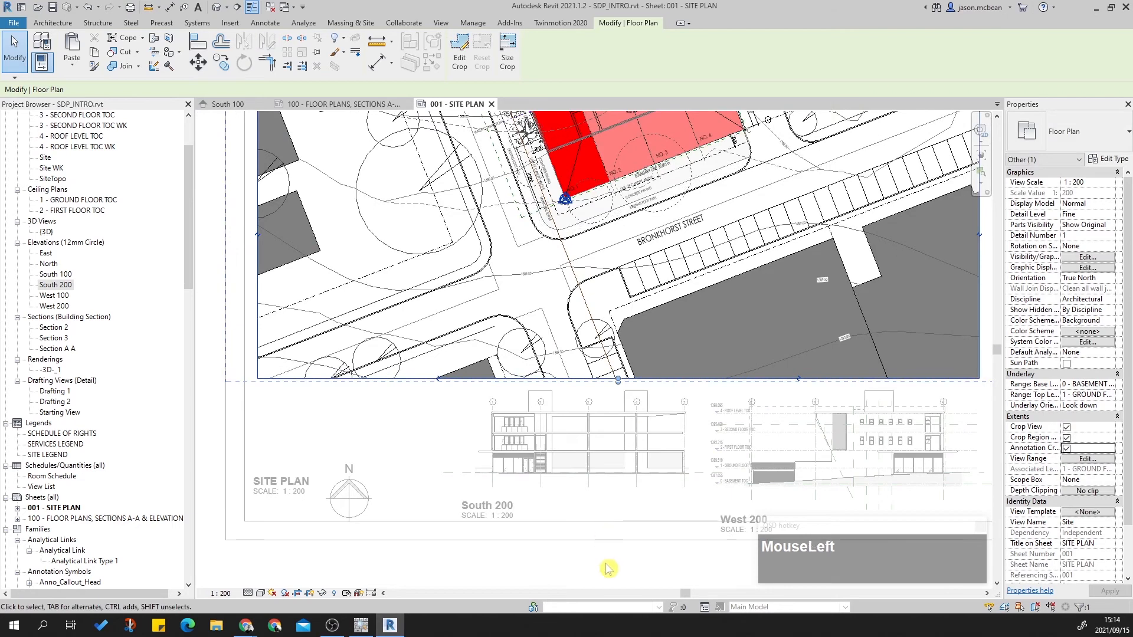
{"action": "left_click", "coordinate": [611, 563]}
Step: Move the South 200 title up close beneath its elevation, in line with the building's left edge
{"action": "scroll", "coordinate": [619, 519], "scroll_direction": "up", "scroll_amount": 4}
{"action": "left_click", "coordinate": [404, 517]}
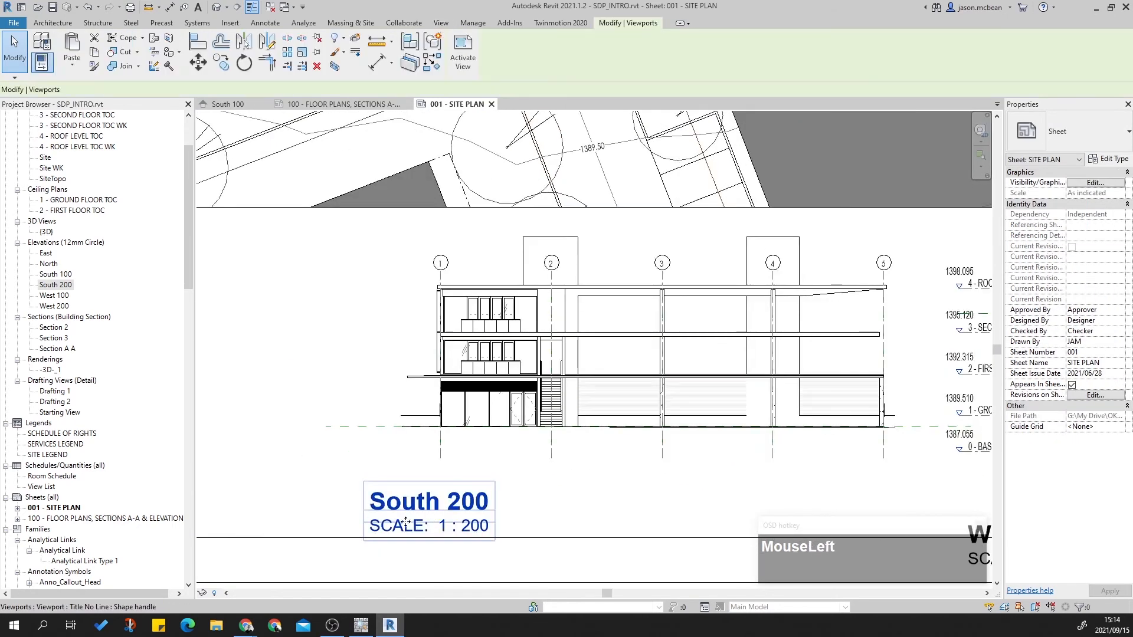
{"action": "left_click_drag", "start_coordinate": [404, 516], "coordinate": [470, 481]}
{"action": "scroll", "coordinate": [786, 420], "scroll_direction": "down", "scroll_amount": 2}
Step: Move the West 200 title up beneath its elevation's left edge and adjust the South 200 title to a similar height
{"action": "middle_click_drag", "start_coordinate": [786, 419], "coordinate": [464, 419]}
{"action": "left_click", "coordinate": [596, 488]}
{"action": "left_click_drag", "start_coordinate": [596, 488], "coordinate": [635, 447]}
{"action": "key", "text": "Down"}
{"action": "key", "text": "Down"}
{"action": "key", "text": "Down"}
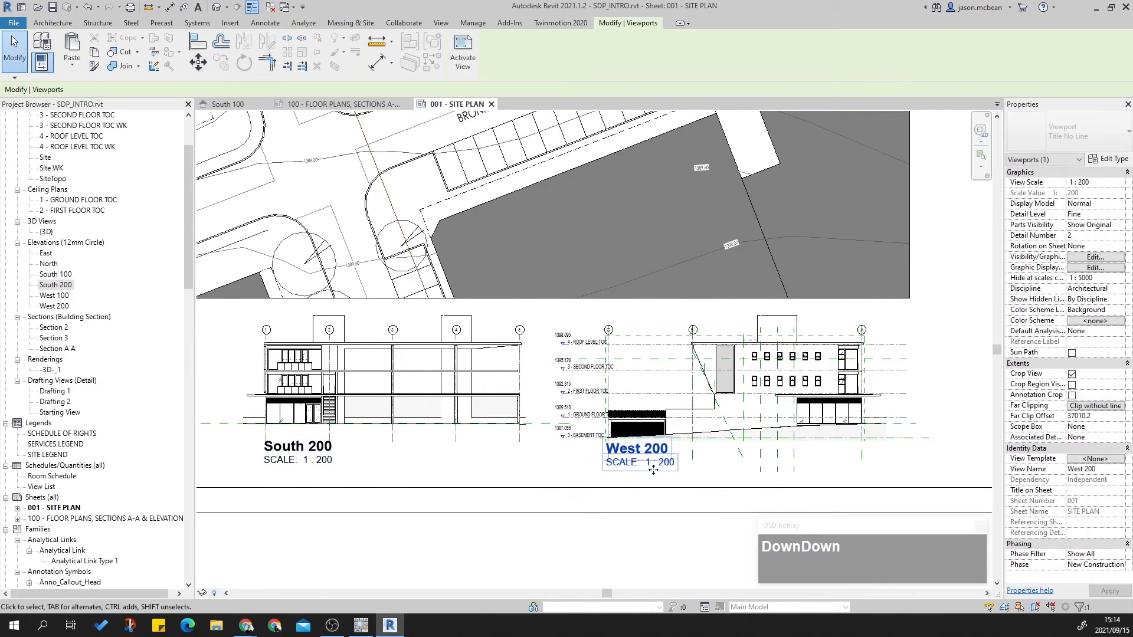
{"action": "key", "text": "Left"}
{"action": "key", "text": "Right"}
{"action": "mouse_move", "coordinate": [295, 452]}
{"action": "left_mouse_down"}
{"action": "mouse_move", "coordinate": [293, 468]}
{"action": "mouse_move", "coordinate": [293, 458]}
{"action": "left_mouse_up"}
{"action": "left_click", "coordinate": [724, 472]}
Step: Examine the level lines and level labels of the West 200 and South 200 elevations on the sheet
{"action": "scroll", "coordinate": [533, 557], "scroll_direction": "down", "scroll_amount": 2}
{"action": "scroll", "coordinate": [538, 394], "scroll_direction": "up", "scroll_amount": 2}
{"action": "key", "text": "Escape"}
{"action": "scroll", "coordinate": [770, 380], "scroll_direction": "up", "scroll_amount": 2}
{"action": "scroll", "coordinate": [770, 381], "scroll_direction": "up", "scroll_amount": 2}
{"action": "middle_click_drag", "start_coordinate": [769, 380], "coordinate": [461, 385]}
{"action": "scroll", "coordinate": [460, 385], "scroll_direction": "down", "scroll_amount": 1}
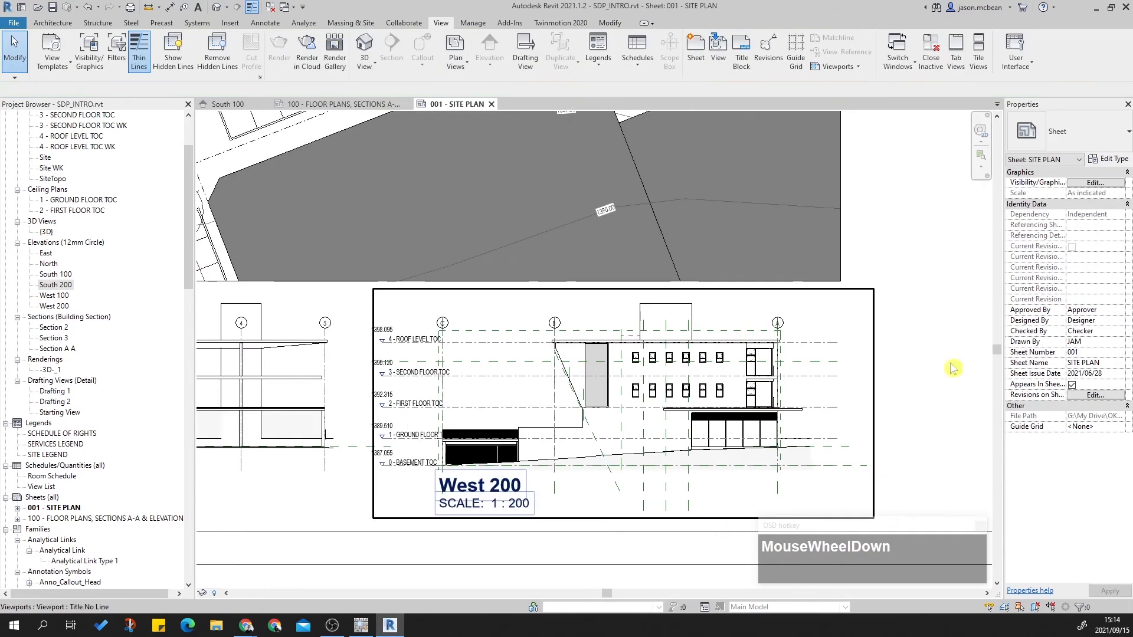
{"action": "key", "text": "Escape"}
{"action": "scroll", "coordinate": [698, 381], "scroll_direction": "down", "scroll_amount": 2}
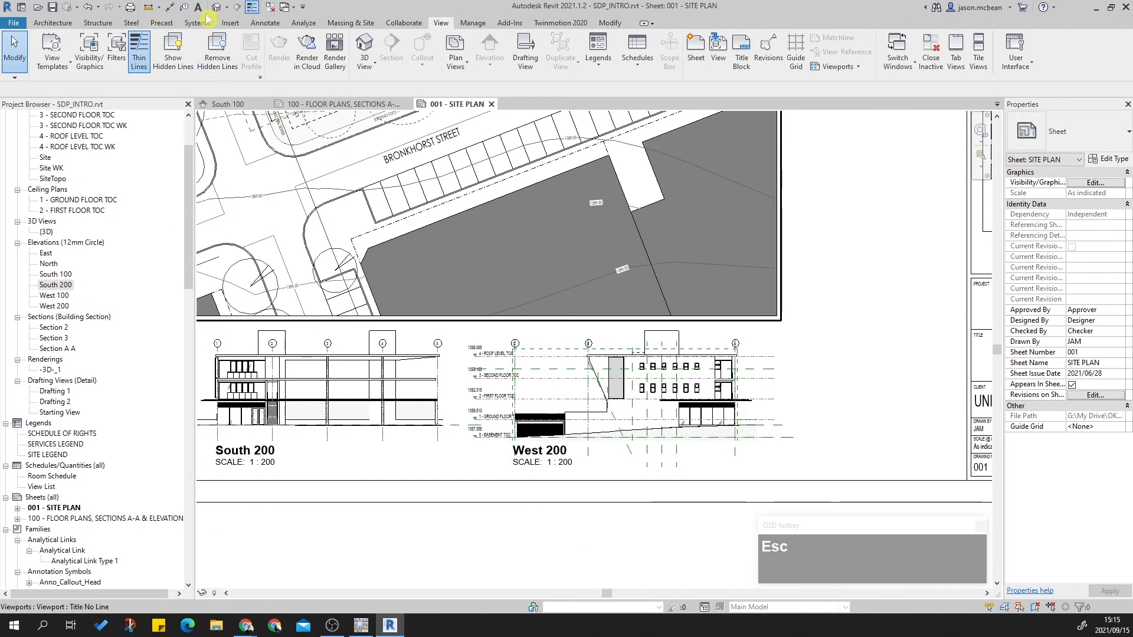
Step: Open the Section A A view and select the scope box named site
{"action": "scroll", "coordinate": [62, 288], "scroll_direction": "up", "scroll_amount": 3}
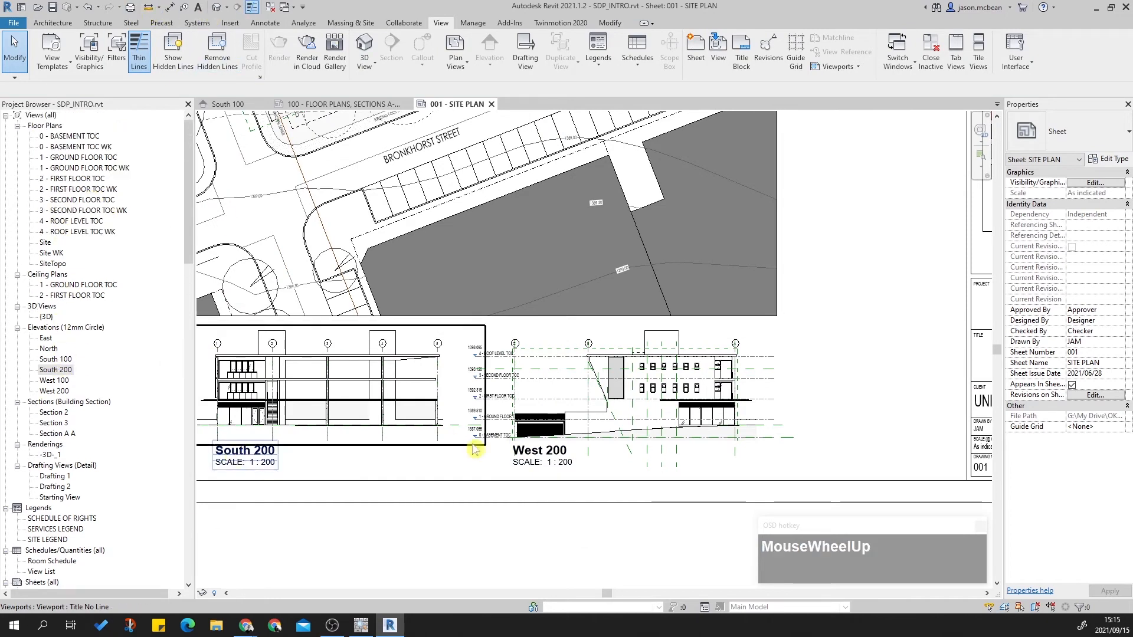
{"action": "scroll", "coordinate": [500, 440], "scroll_direction": "down", "scroll_amount": 2}
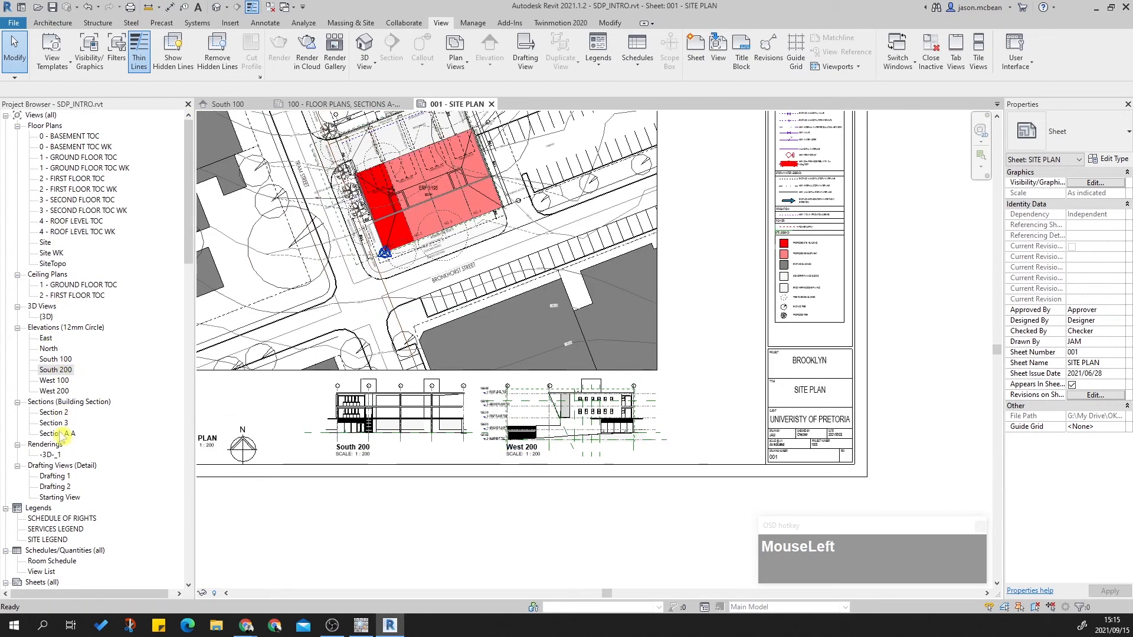
{"action": "double_click", "coordinate": [59, 433]}
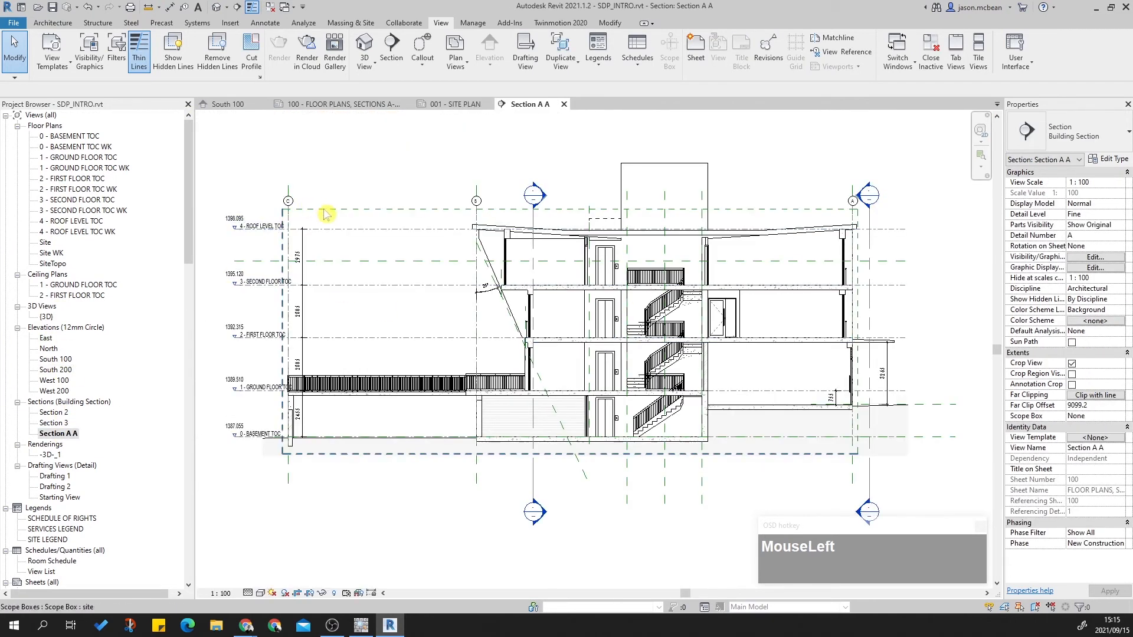
{"action": "left_click", "coordinate": [324, 210]}
{"action": "mouse_move", "coordinate": [909, 340]}
{"action": "middle_mouse_down"}
{"action": "mouse_move", "coordinate": [920, 336]}
{"action": "mouse_move", "coordinate": [909, 331]}
{"action": "middle_mouse_up"}
{"action": "scroll", "coordinate": [736, 354], "scroll_direction": "up", "scroll_amount": 3}
{"action": "scroll", "coordinate": [708, 365], "scroll_direction": "down", "scroll_amount": 1}
Step: Check the 2 - FIRST FLOOR TOC level's extents and delete the scope box named site
{"action": "left_click", "coordinate": [688, 358]}
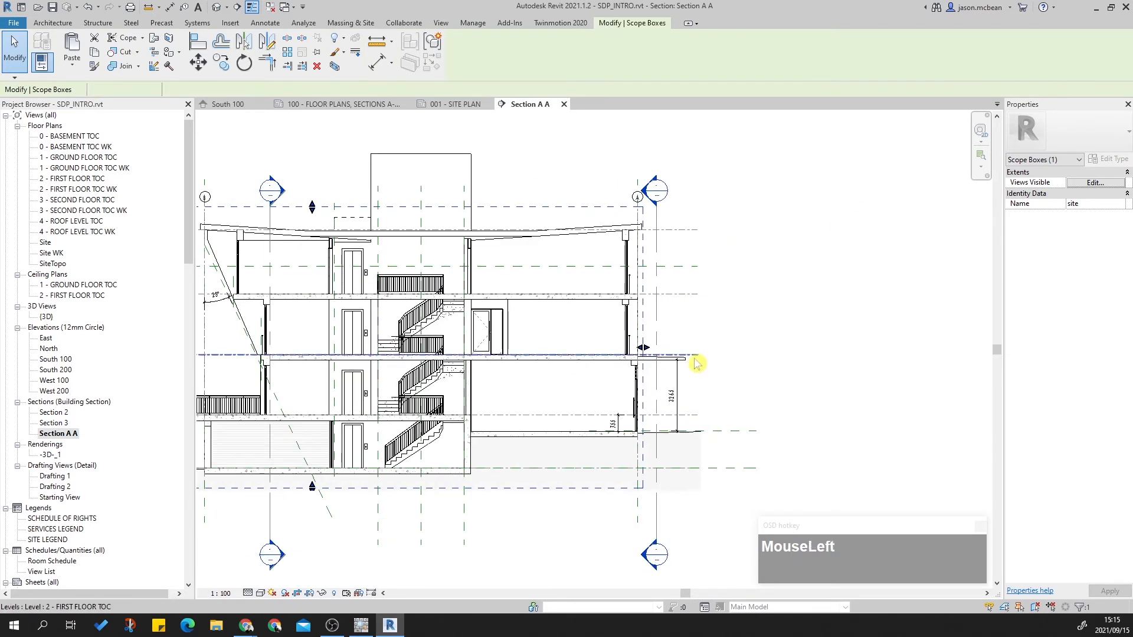
{"action": "scroll", "coordinate": [696, 370], "scroll_direction": "up", "scroll_amount": 2}
{"action": "scroll", "coordinate": [623, 272], "scroll_direction": "down", "scroll_amount": 1}
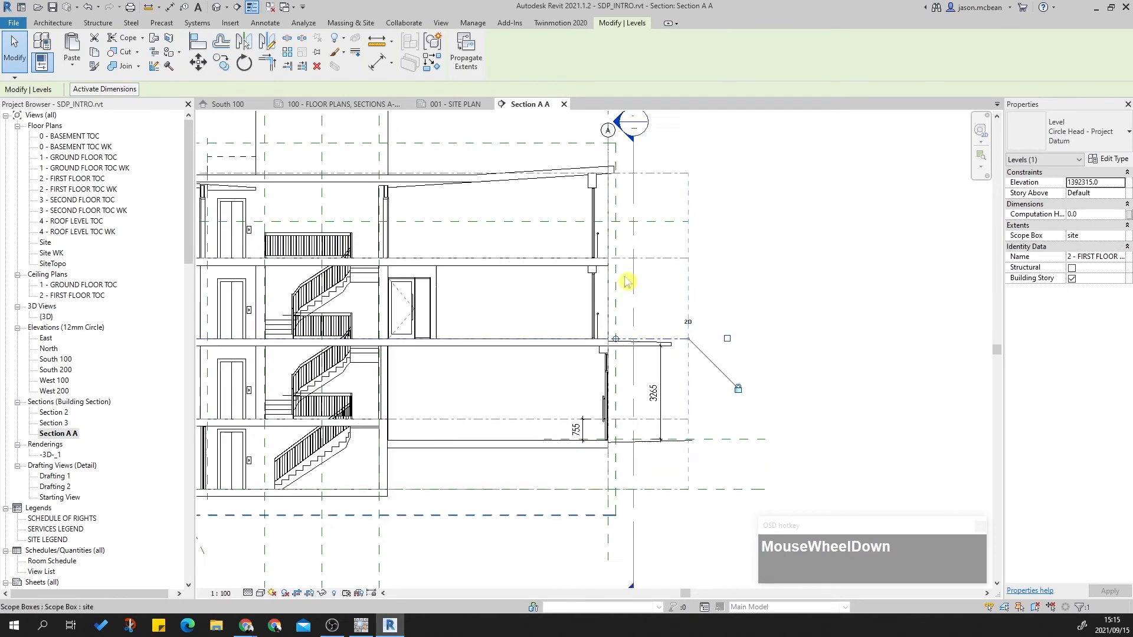
{"action": "scroll", "coordinate": [619, 314], "scroll_direction": "up", "scroll_amount": 1}
{"action": "scroll", "coordinate": [619, 314], "scroll_direction": "up", "scroll_amount": 3}
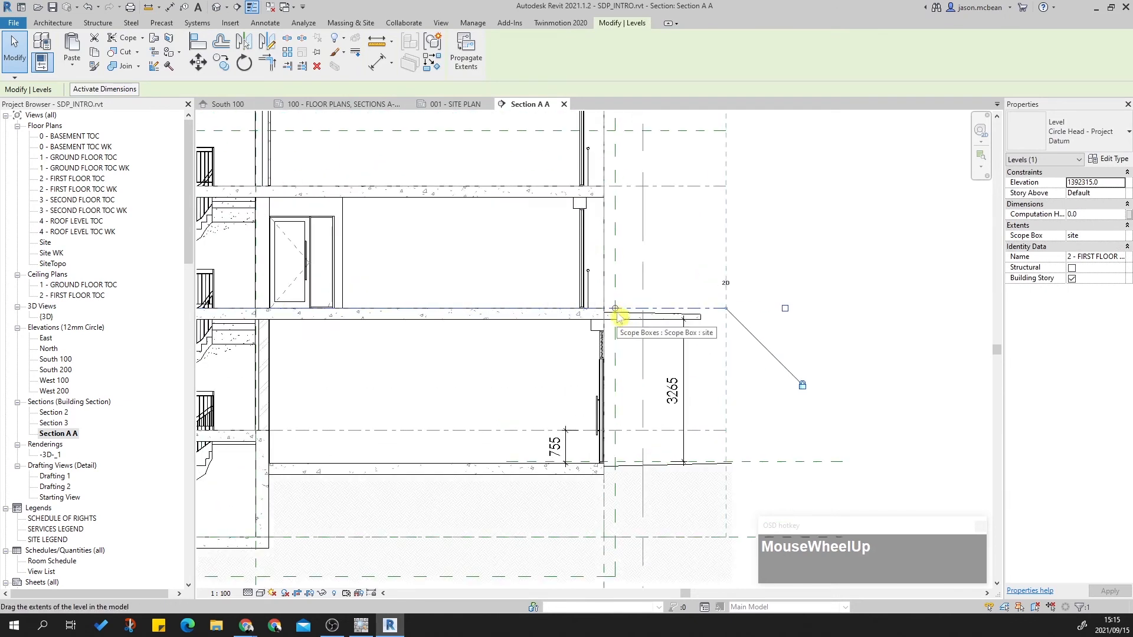
{"action": "scroll", "coordinate": [617, 309], "scroll_direction": "down", "scroll_amount": 4}
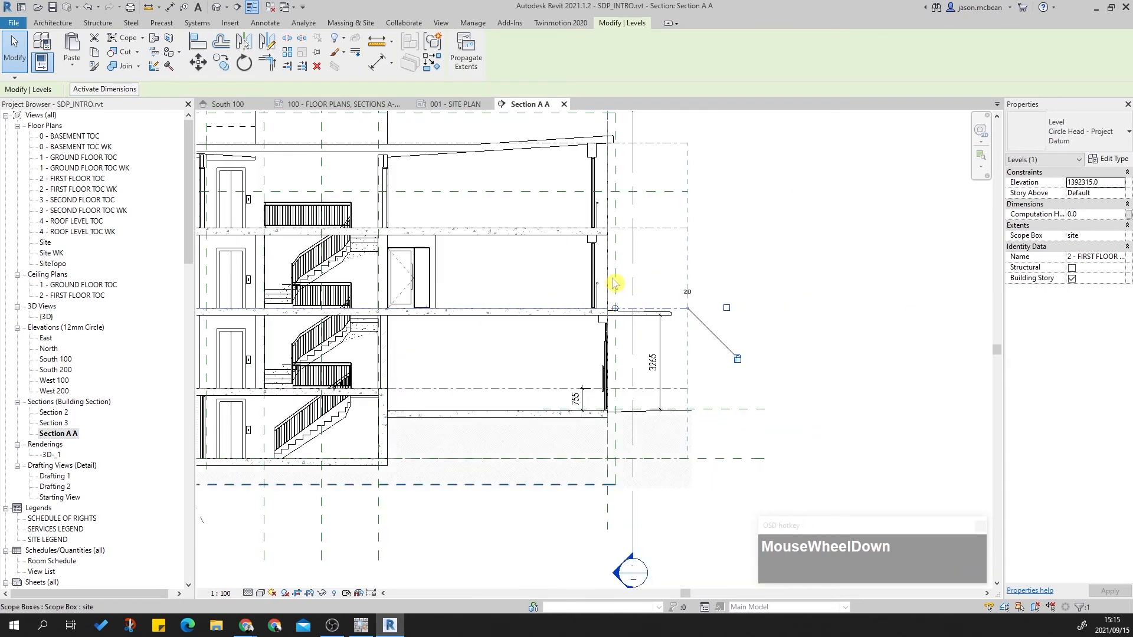
{"action": "left_click", "coordinate": [618, 284]}
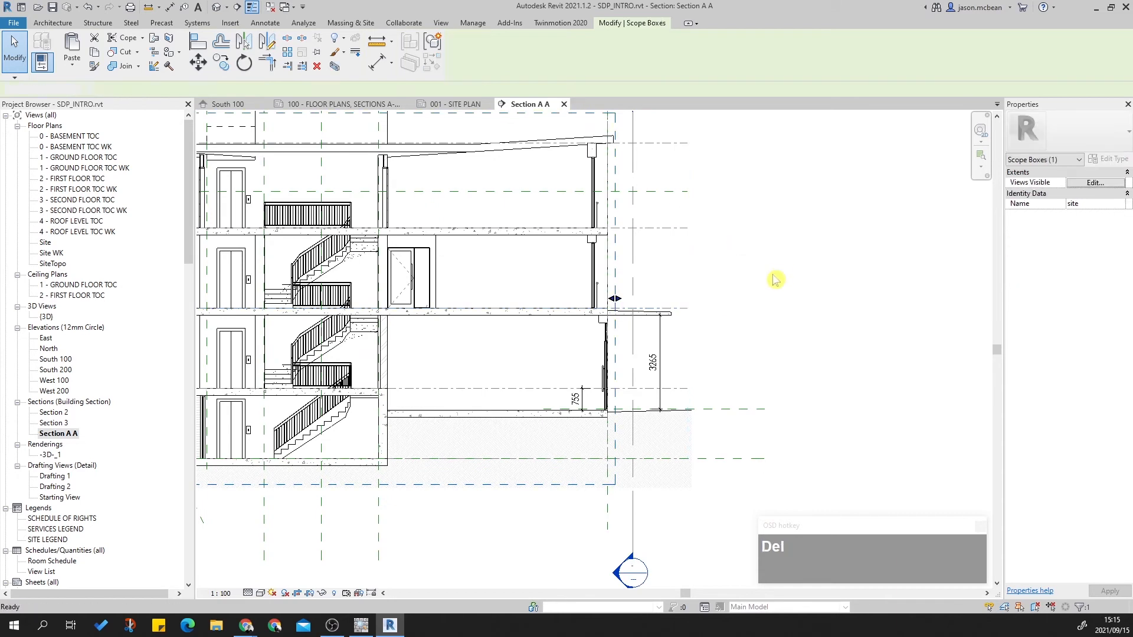
{"action": "scroll", "coordinate": [770, 242], "scroll_direction": "down", "scroll_amount": 4}
{"action": "key", "text": "Escape"}
Step: Extend the right end of the 3 - SECOND FLOOR TOC level line, with its aligned levels, further out past grid A
{"action": "scroll", "coordinate": [371, 260], "scroll_direction": "up", "scroll_amount": 3}
{"action": "left_click", "coordinate": [371, 236]}
{"action": "scroll", "coordinate": [843, 242], "scroll_direction": "up", "scroll_amount": 3}
{"action": "scroll", "coordinate": [643, 270], "scroll_direction": "down", "scroll_amount": 4}
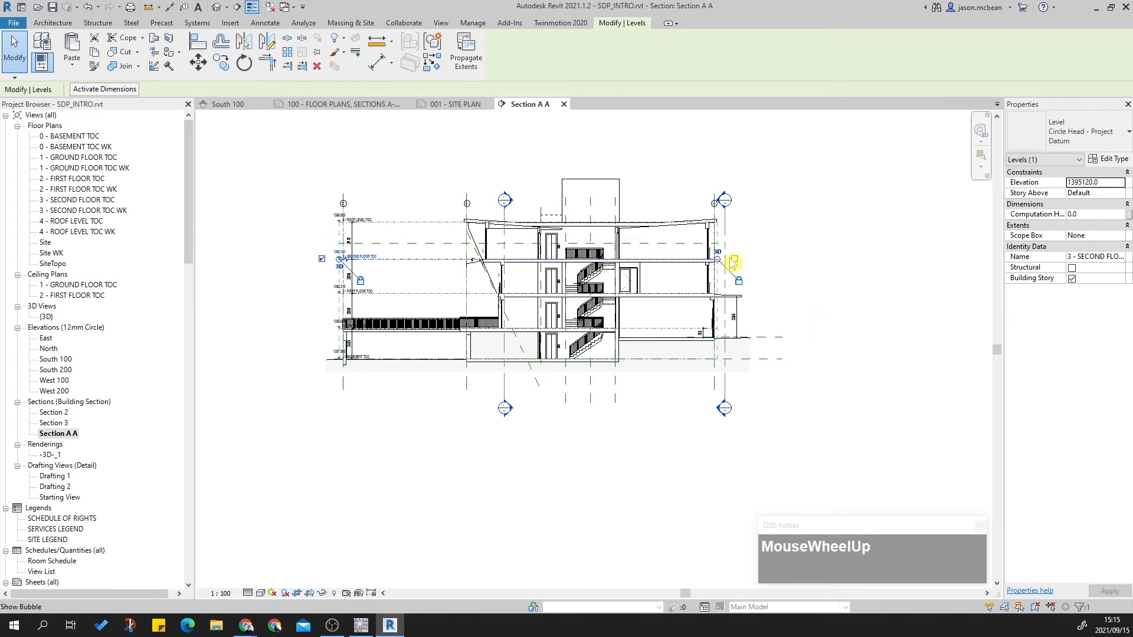
{"action": "scroll", "coordinate": [733, 263], "scroll_direction": "up", "scroll_amount": 3}
{"action": "left_click_drag", "start_coordinate": [810, 268], "coordinate": [876, 257]}
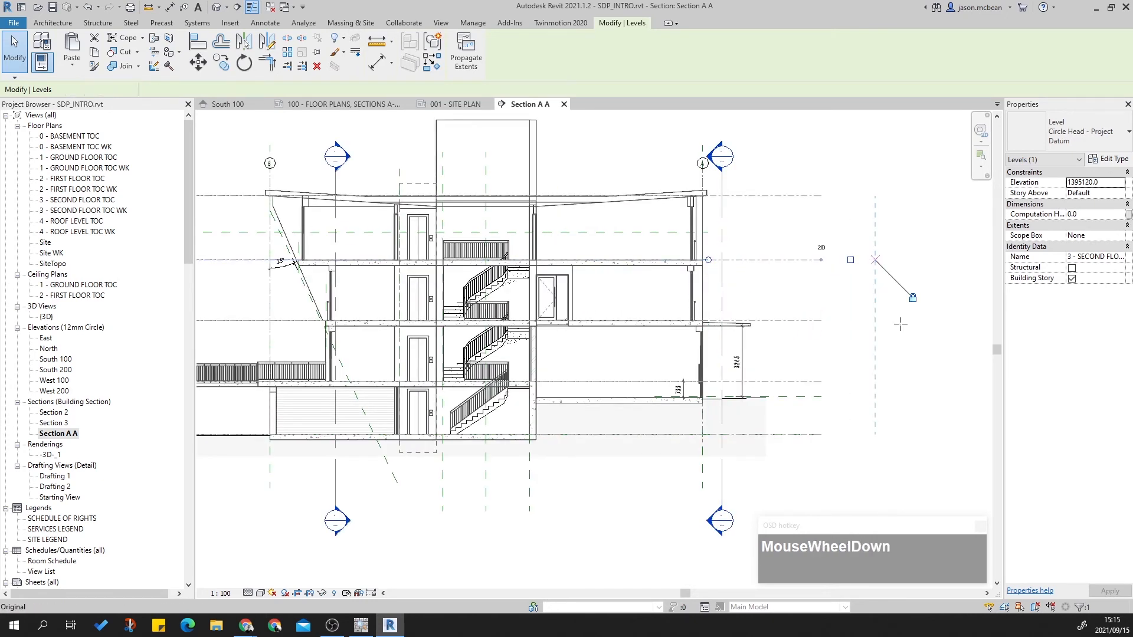
{"action": "scroll", "coordinate": [900, 324], "scroll_direction": "down", "scroll_amount": 2}
{"action": "key", "text": "Escape"}
Step: Extend the left end of the 3 - SECOND FLOOR TOC level line further out beyond the leftmost grid line
{"action": "left_click", "coordinate": [411, 302]}
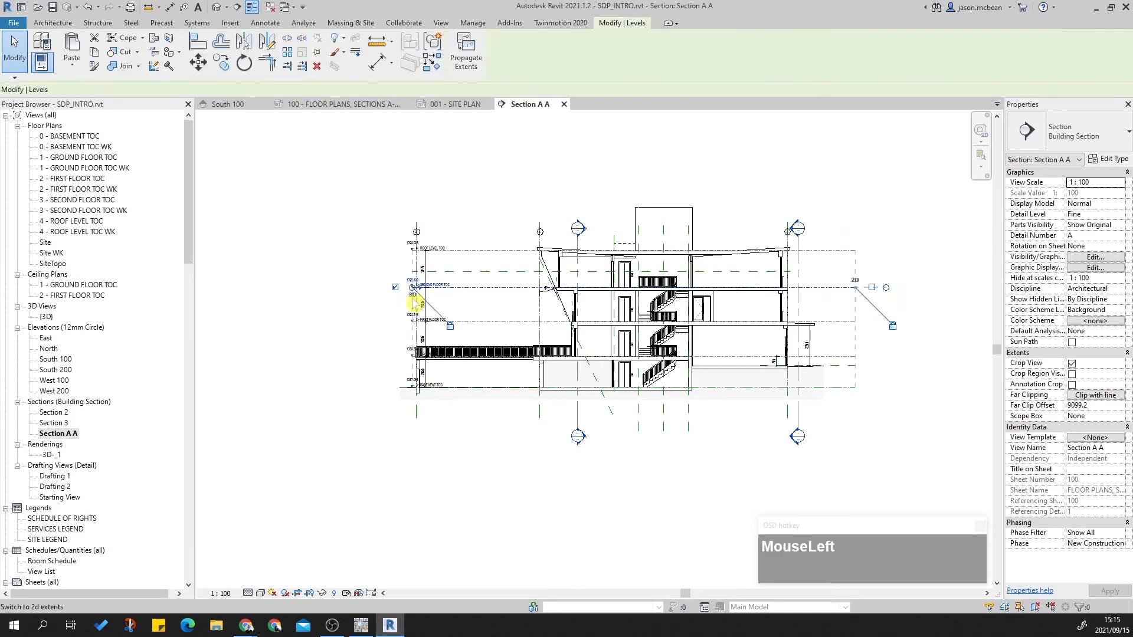
{"action": "scroll", "coordinate": [412, 302], "scroll_direction": "up", "scroll_amount": 4}
{"action": "left_click_drag", "start_coordinate": [341, 279], "coordinate": [307, 271]}
{"action": "scroll", "coordinate": [439, 350], "scroll_direction": "down", "scroll_amount": 4}
{"action": "key", "text": "Escape"}
{"action": "scroll", "coordinate": [682, 374], "scroll_direction": "up", "scroll_amount": 3}
{"action": "scroll", "coordinate": [651, 338], "scroll_direction": "up", "scroll_amount": 3}
{"action": "middle_click_drag", "start_coordinate": [630, 378], "coordinate": [736, 354]}
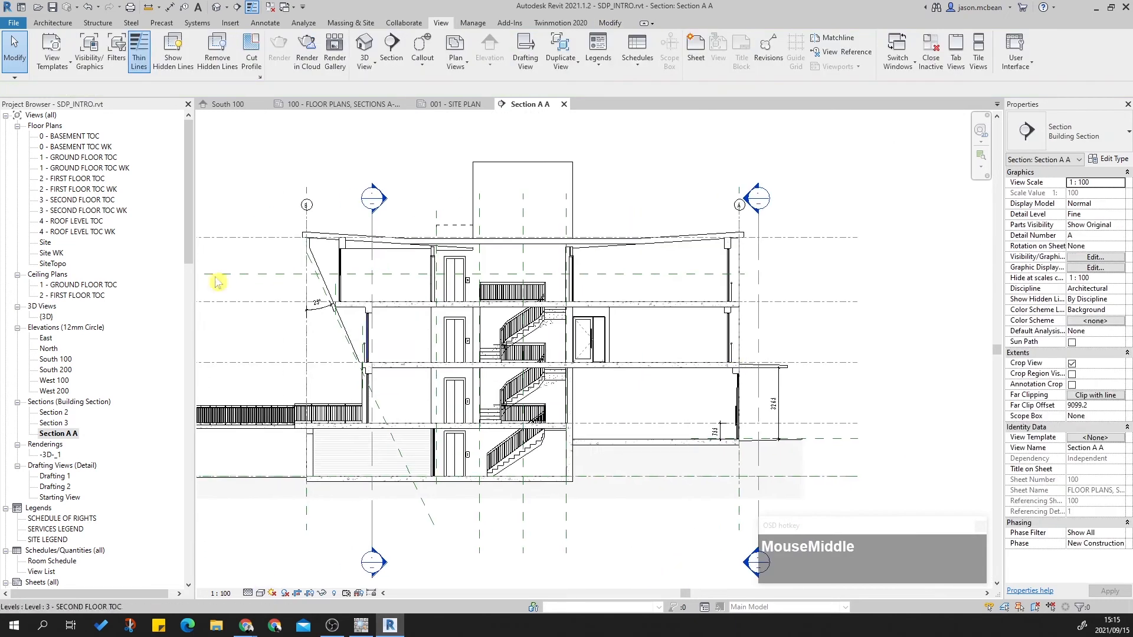
Step: Open the West 200 elevation and extend the left end of the 4 - ROOF LEVEL TOC line, with its aligned levels, further beyond grid C
{"action": "double_click", "coordinate": [56, 371]}
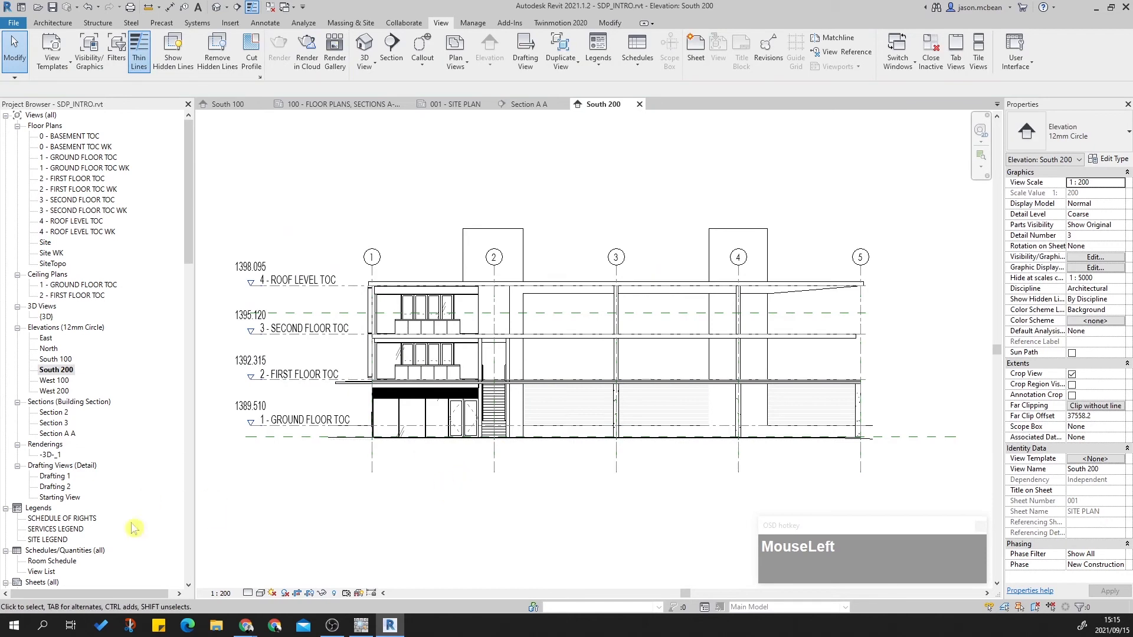
{"action": "double_click", "coordinate": [59, 391]}
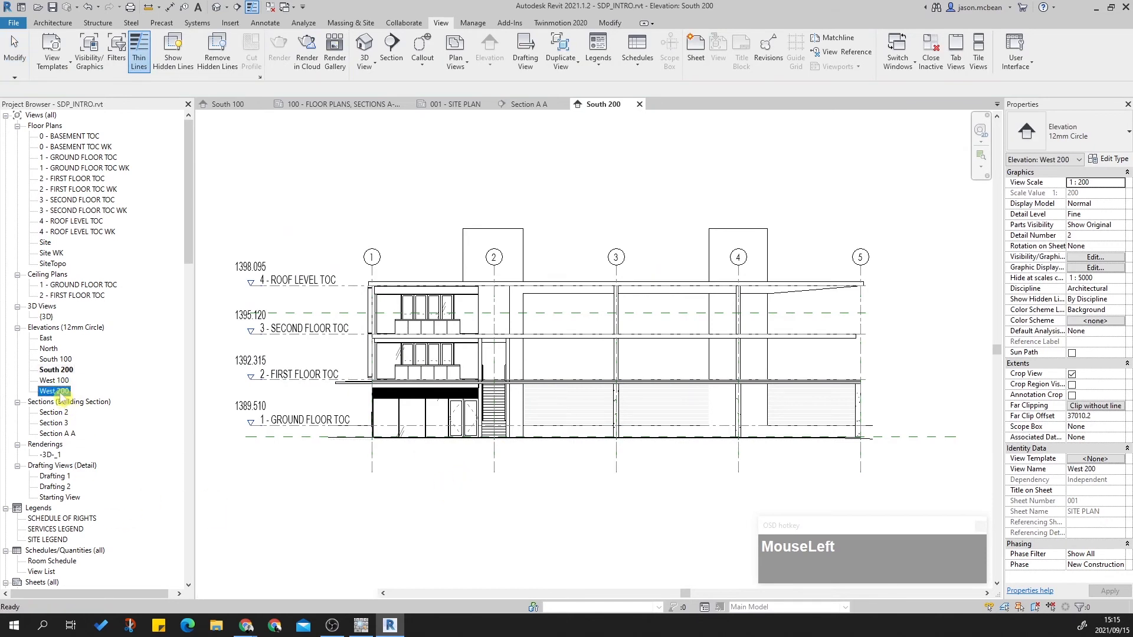
{"action": "middle_click_drag", "start_coordinate": [389, 494], "coordinate": [496, 490]}
{"action": "left_click", "coordinate": [423, 248]}
{"action": "middle_click_drag", "start_coordinate": [282, 267], "coordinate": [389, 277]}
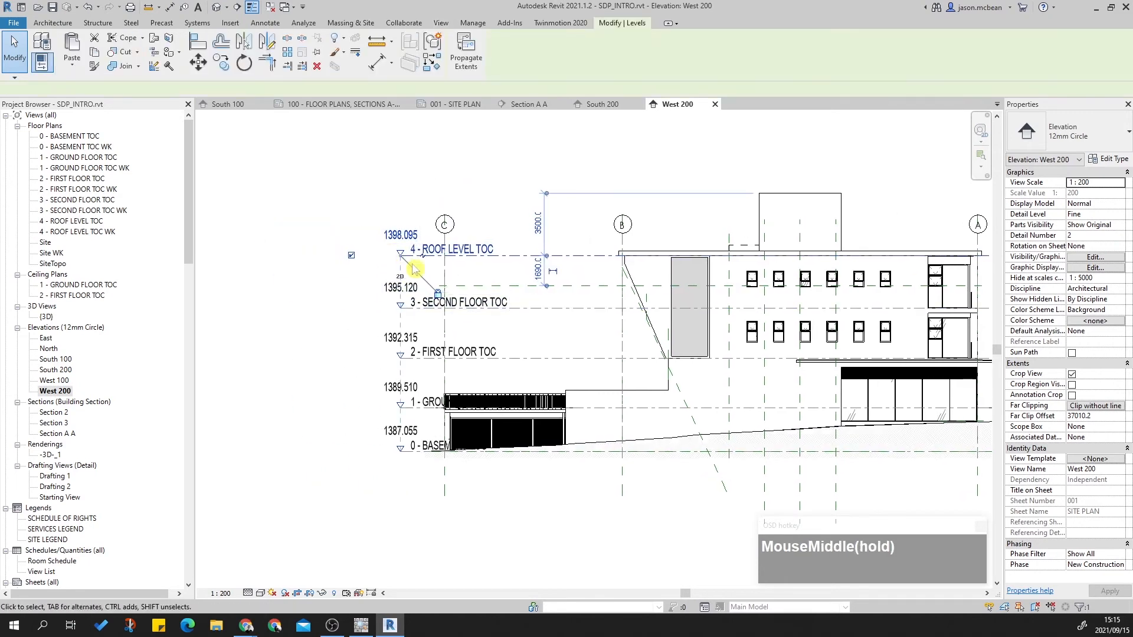
{"action": "left_click_drag", "start_coordinate": [403, 264], "coordinate": [328, 258]}
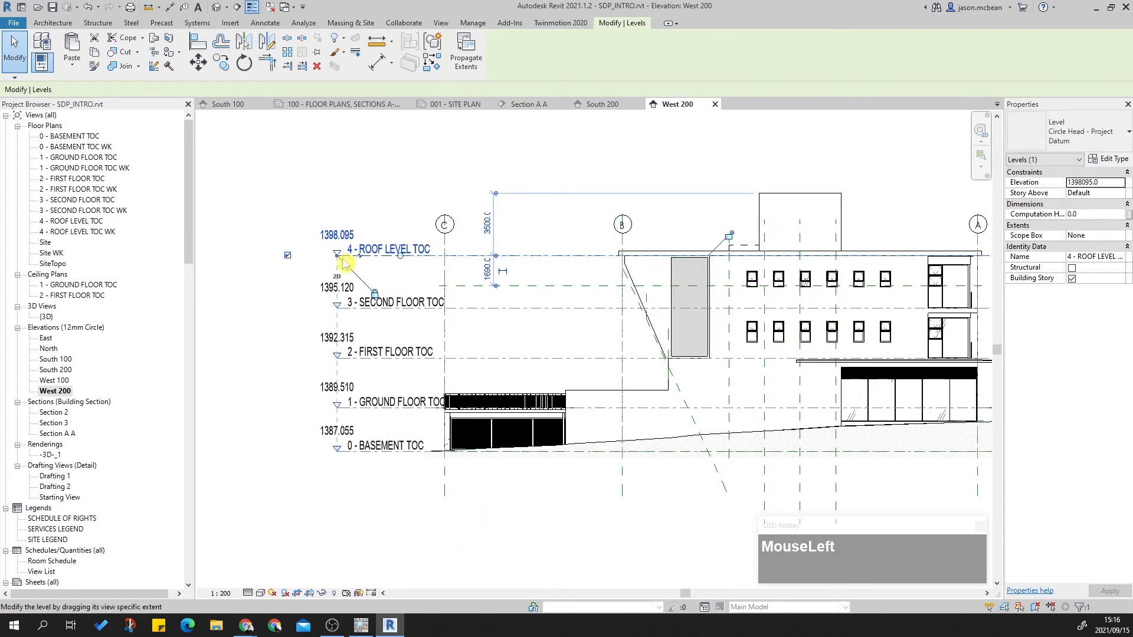
{"action": "left_click_drag", "start_coordinate": [339, 262], "coordinate": [320, 292]}
{"action": "scroll", "coordinate": [432, 469], "scroll_direction": "down", "scroll_amount": 3}
{"action": "middle_click_drag", "start_coordinate": [600, 477], "coordinate": [520, 460]}
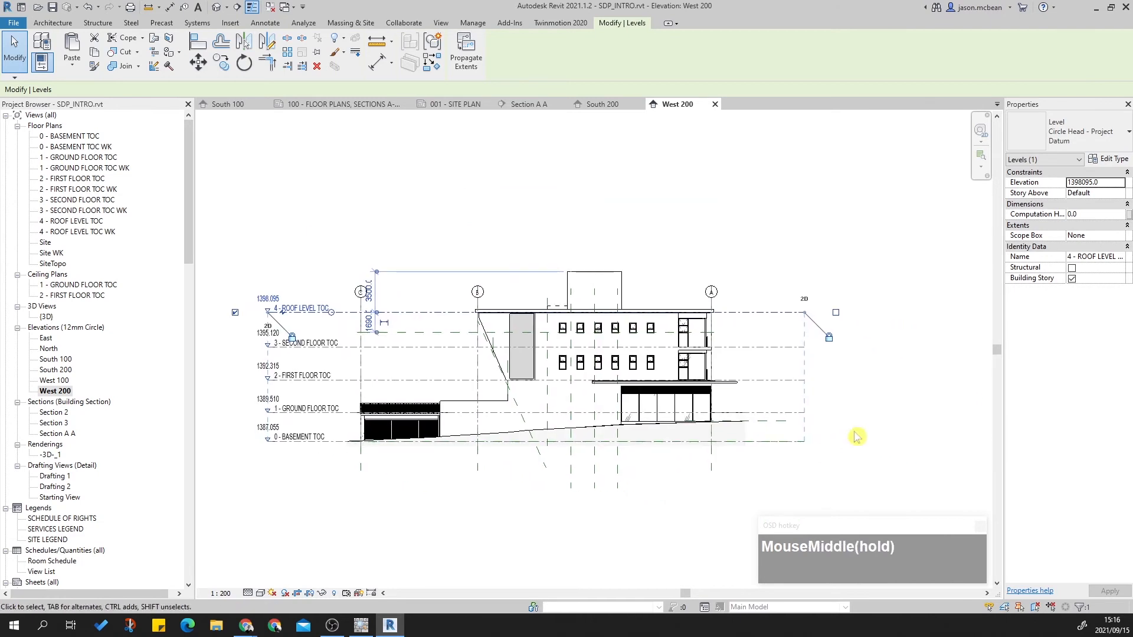
Step: Pull the right end of the 3 - SECOND FLOOR TOC level line, with its aligned levels, closer to grid A
{"action": "key", "text": "Escape"}
{"action": "left_click", "coordinate": [808, 348]}
{"action": "left_click_drag", "start_coordinate": [809, 350], "coordinate": [758, 348]}
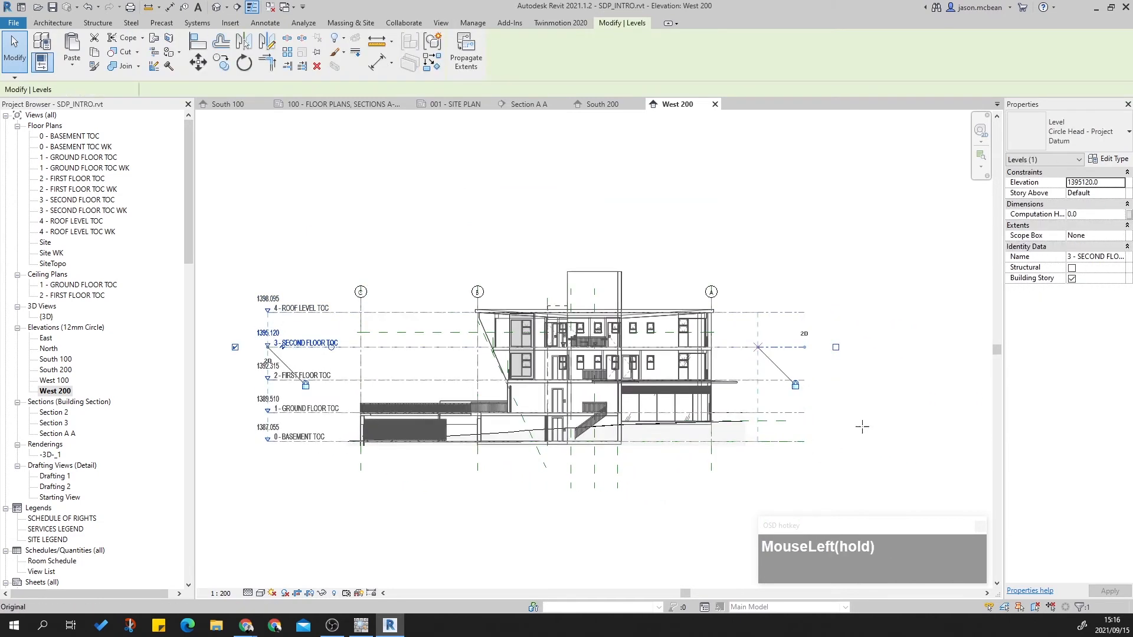
{"action": "left_click_drag", "start_coordinate": [833, 437], "coordinate": [898, 417]}
{"action": "key", "text": "Escape"}
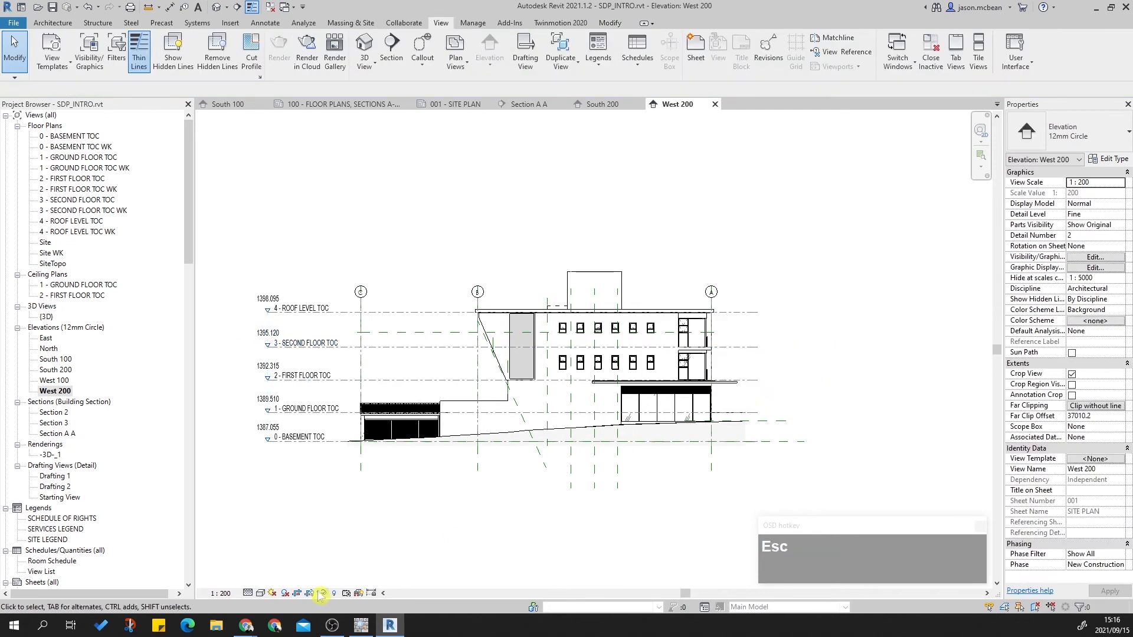
Step: Raise the grid A bubble and its aligned grid heads slightly, showing the crop region only while adjusting them
{"action": "left_click", "coordinate": [309, 593]}
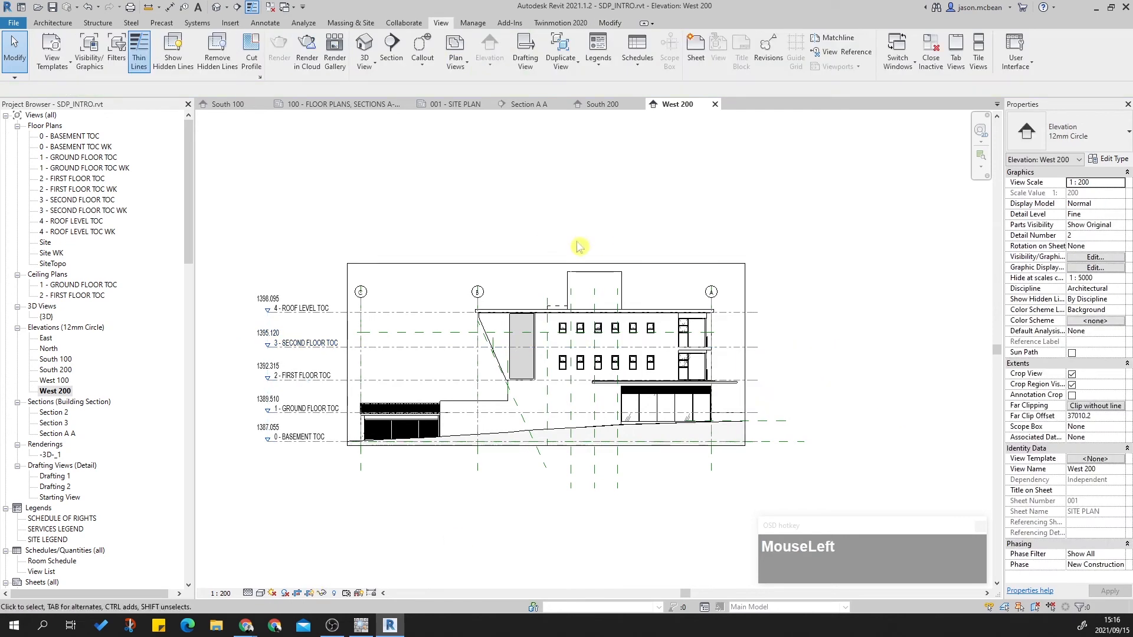
{"action": "scroll", "coordinate": [726, 313], "scroll_direction": "up", "scroll_amount": 3}
{"action": "scroll", "coordinate": [708, 313], "scroll_direction": "up", "scroll_amount": 1}
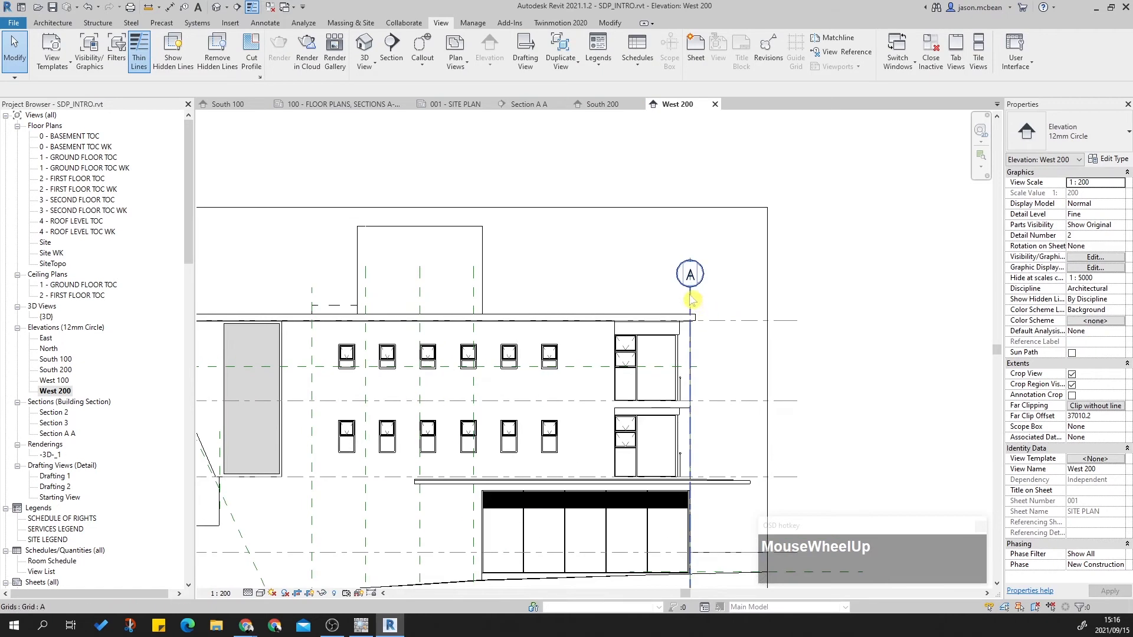
{"action": "left_click", "coordinate": [689, 299]}
{"action": "left_click_drag", "start_coordinate": [689, 287], "coordinate": [690, 275]}
{"action": "scroll", "coordinate": [791, 339], "scroll_direction": "down", "scroll_amount": 2}
{"action": "middle_click_drag", "start_coordinate": [816, 358], "coordinate": [825, 321]}
{"action": "key", "text": "Escape"}
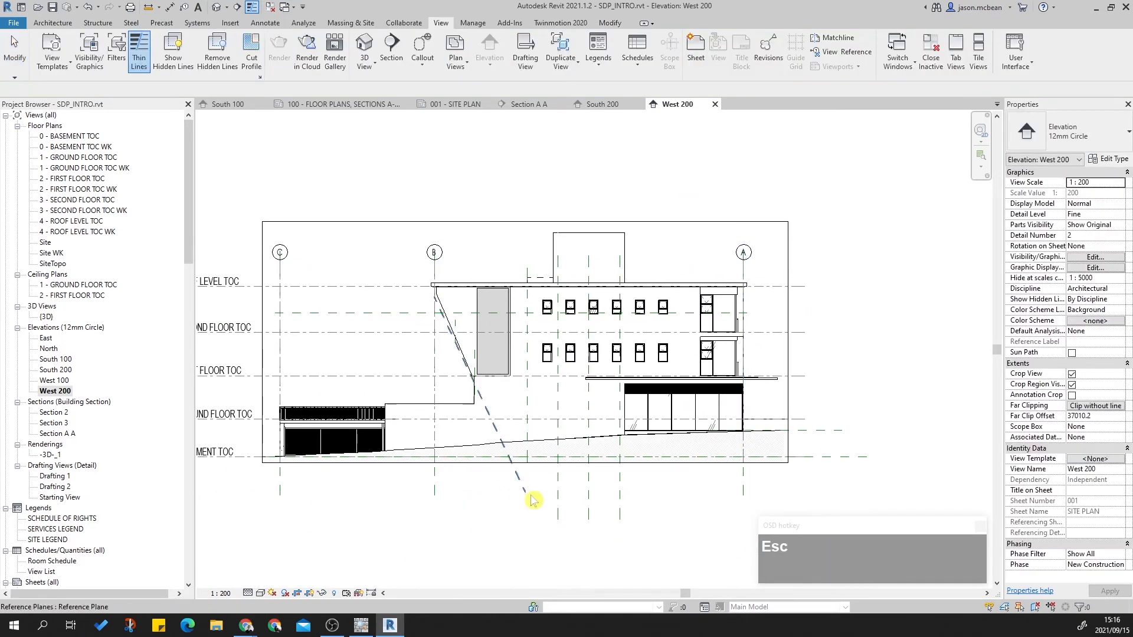
{"action": "scroll", "coordinate": [528, 322], "scroll_direction": "down", "scroll_amount": 2}
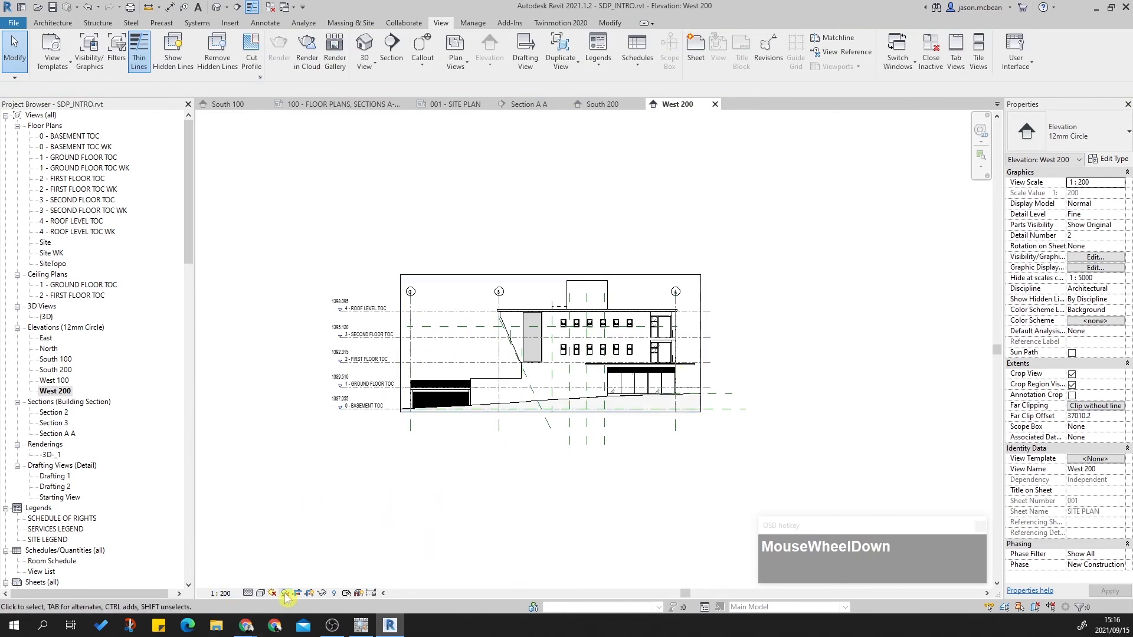
{"action": "left_click", "coordinate": [309, 593]}
Step: Turn on shadows in the West 200 elevation
{"action": "middle_click_drag", "start_coordinate": [542, 454], "coordinate": [540, 464]}
{"action": "scroll", "coordinate": [540, 463], "scroll_direction": "up", "scroll_amount": 5}
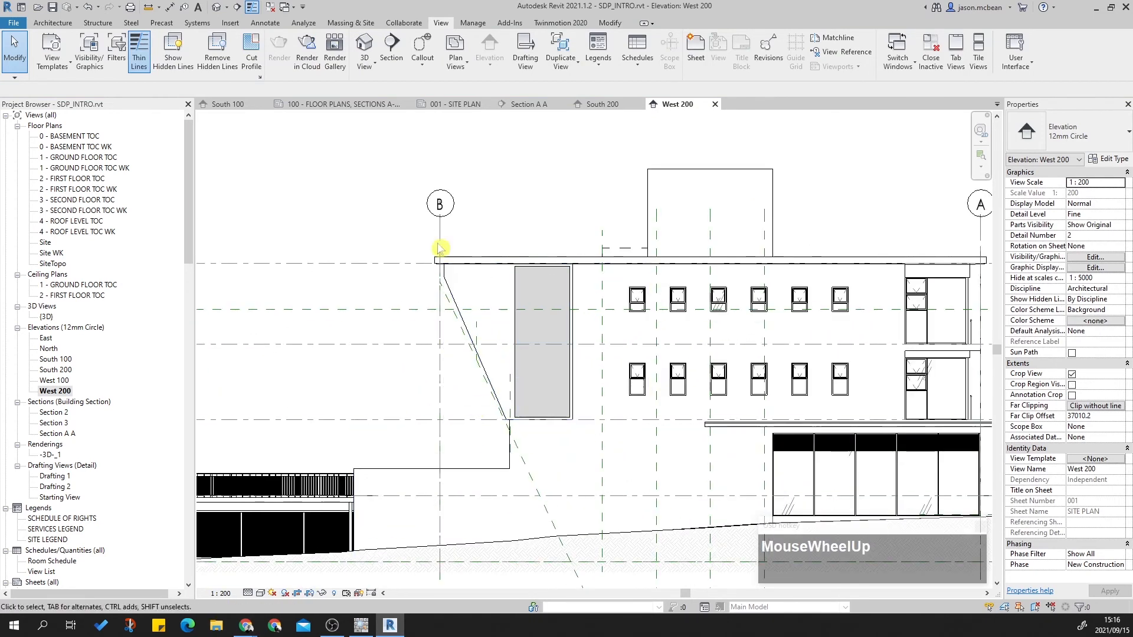
{"action": "scroll", "coordinate": [413, 295], "scroll_direction": "down", "scroll_amount": 3}
{"action": "middle_click_drag", "start_coordinate": [438, 450], "coordinate": [459, 464]}
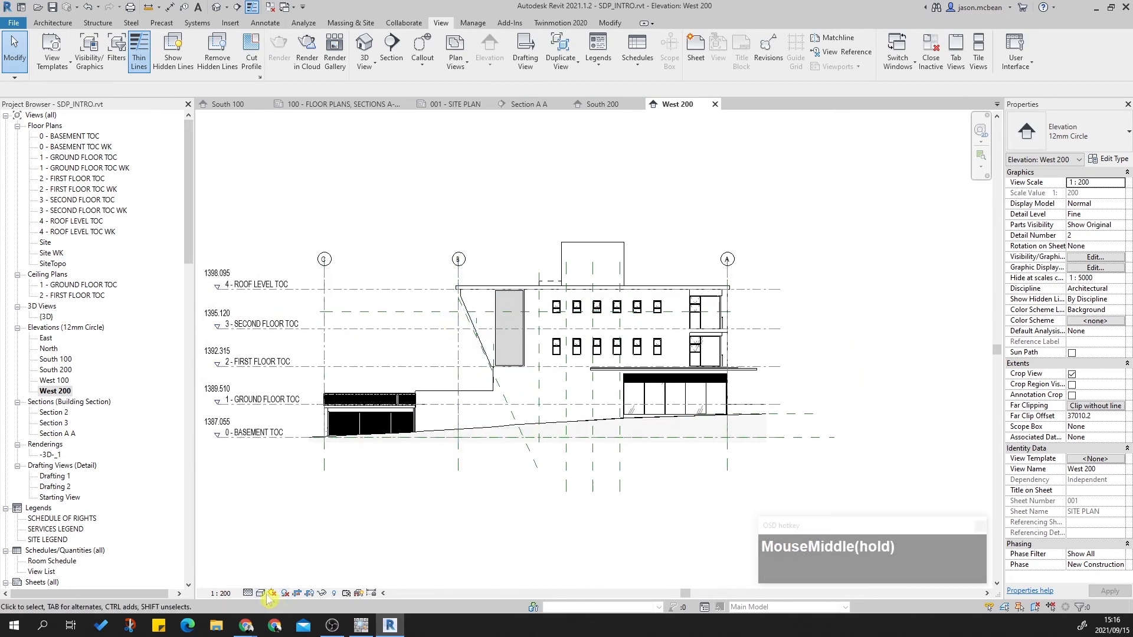
{"action": "left_click", "coordinate": [285, 593]}
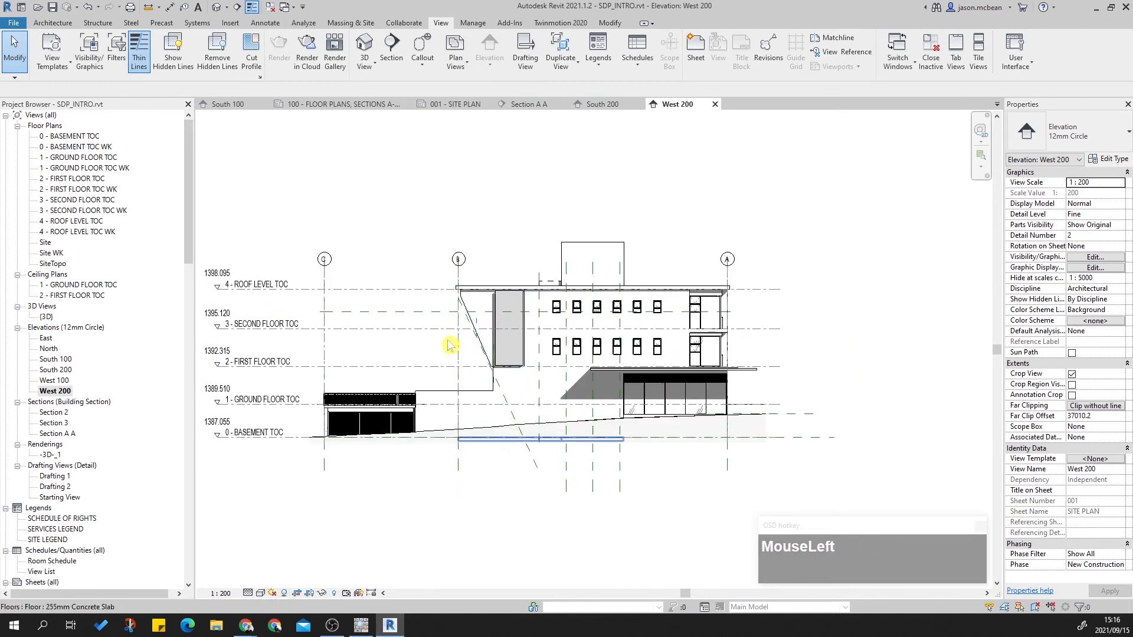
{"action": "scroll", "coordinate": [649, 283], "scroll_direction": "up", "scroll_amount": 2}
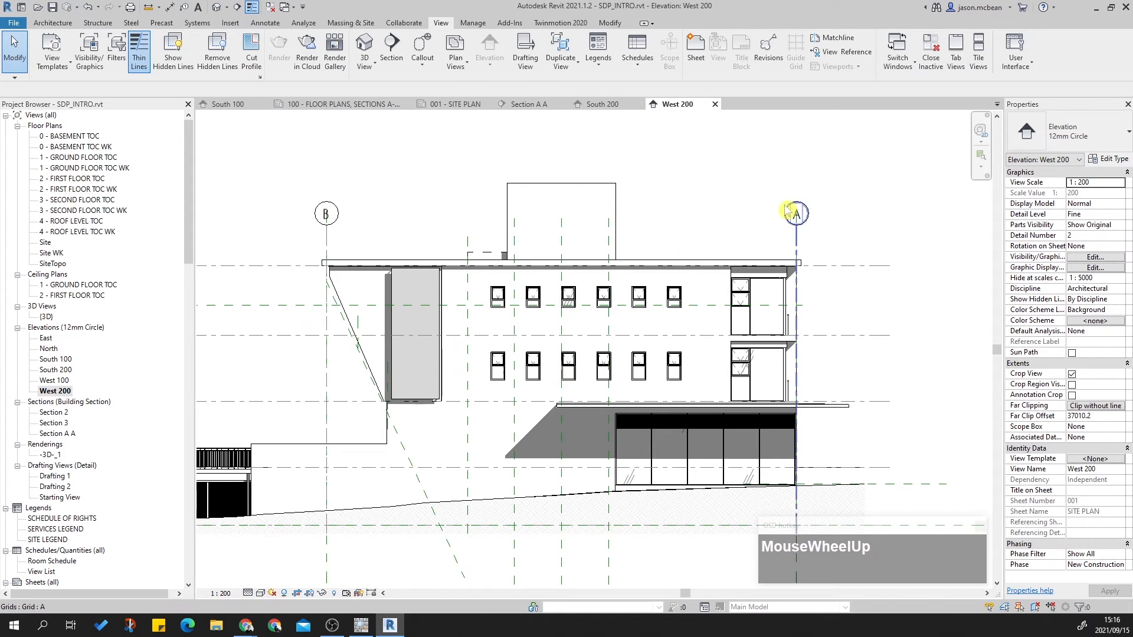
Step: Set the shadow intensity to 30 in the view's graphic display options, leaving ambient shadows off
{"action": "left_click", "coordinate": [260, 593]}
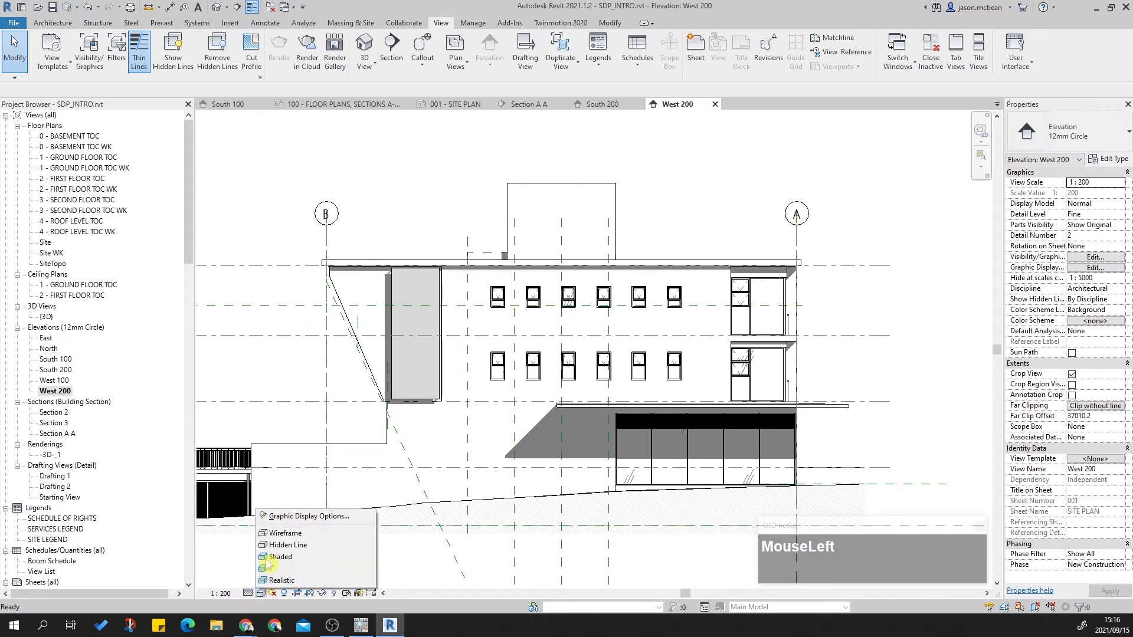
{"action": "left_click", "coordinate": [266, 513]}
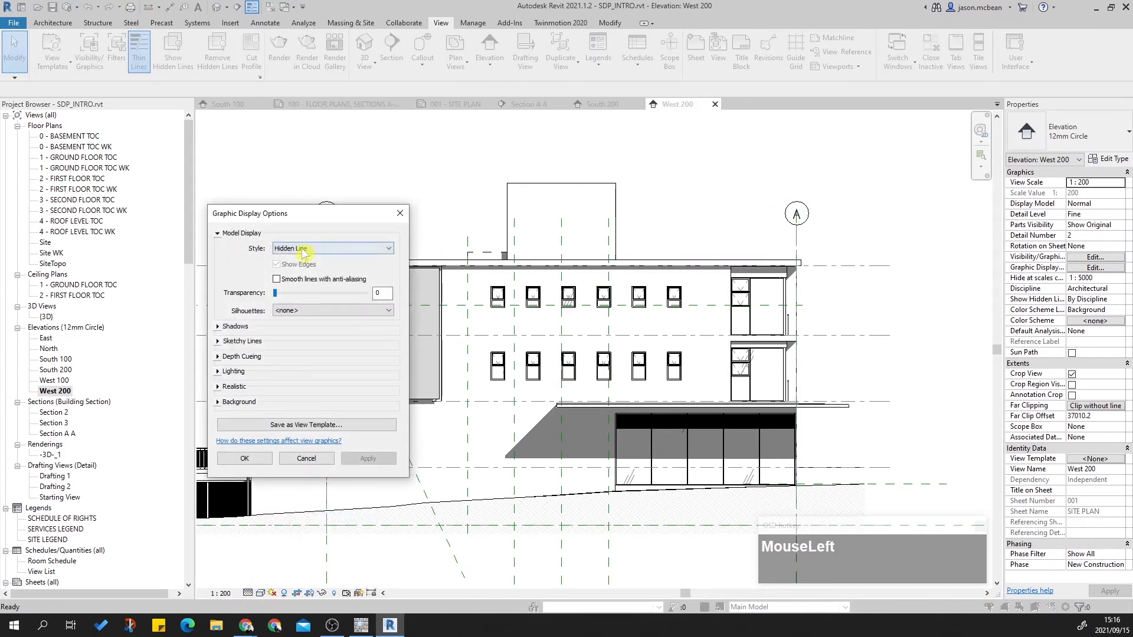
{"action": "left_click", "coordinate": [218, 327]}
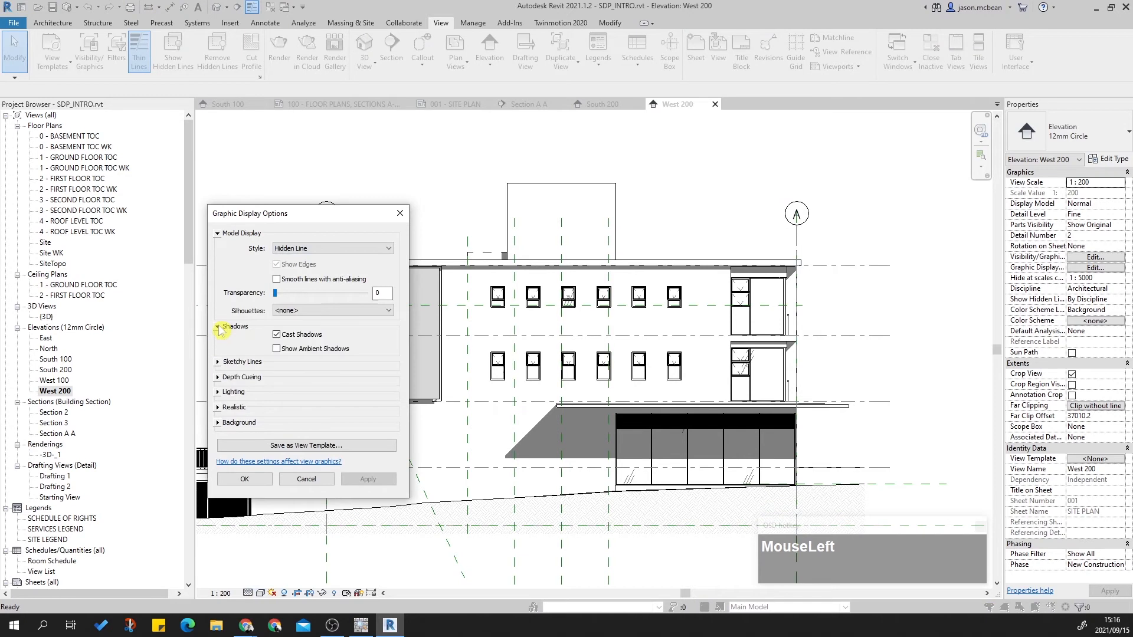
{"action": "left_click", "coordinate": [277, 348]}
{"action": "left_click", "coordinate": [224, 393]}
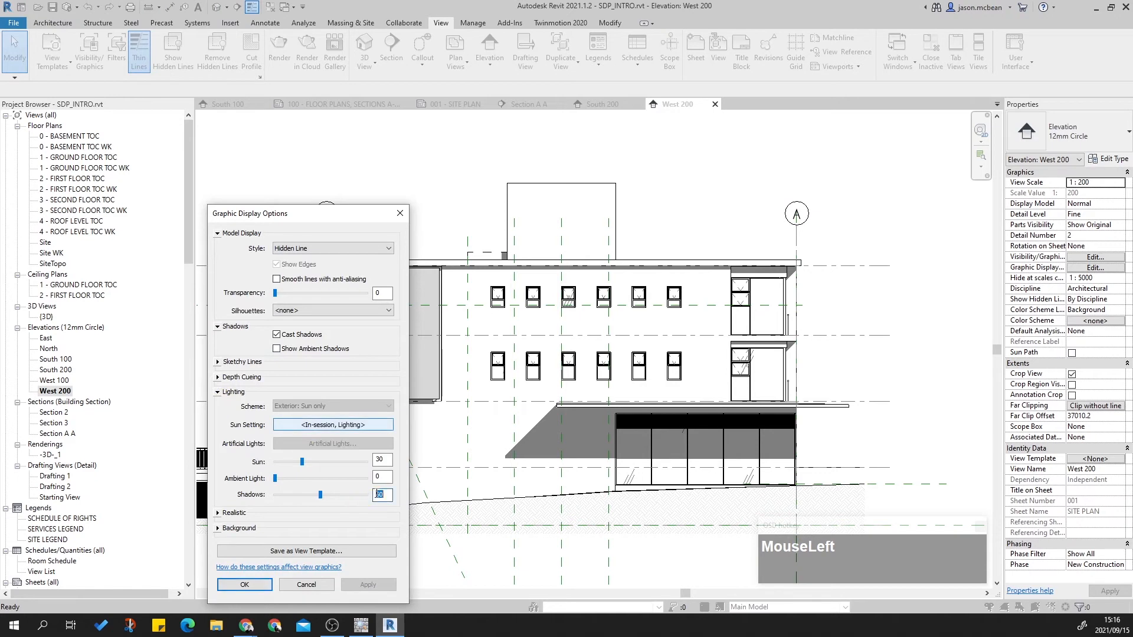
{"action": "type", "text": "30"}
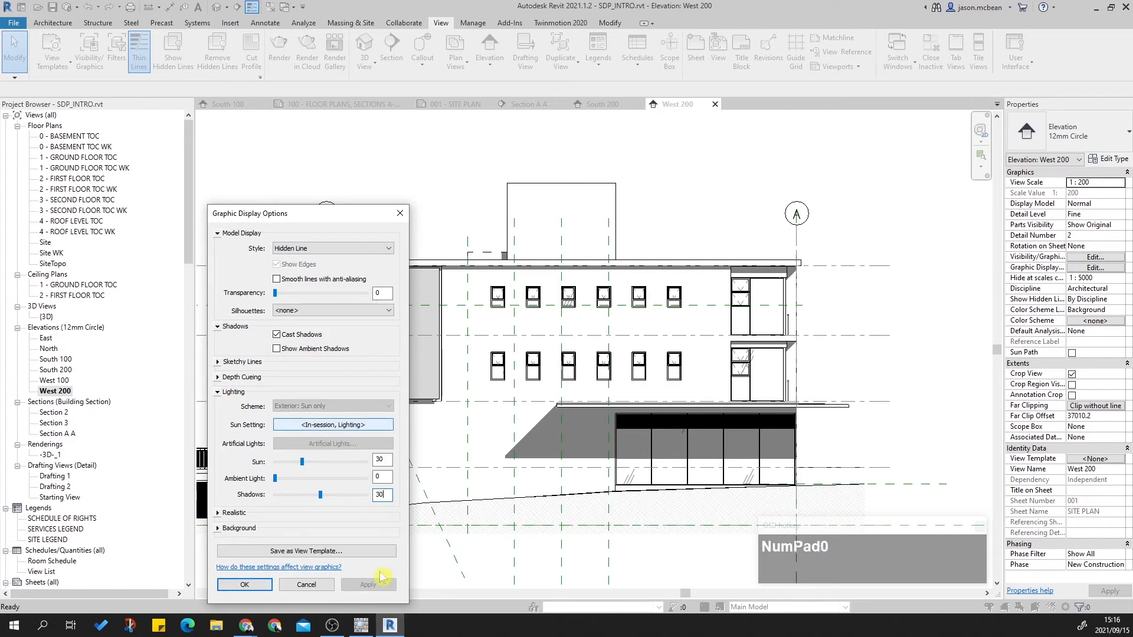
{"action": "left_click", "coordinate": [260, 584]}
Step: Open the sun settings for West 200, compare the solar study types and choose Still
{"action": "middle_click_drag", "start_coordinate": [872, 144], "coordinate": [872, 144]}
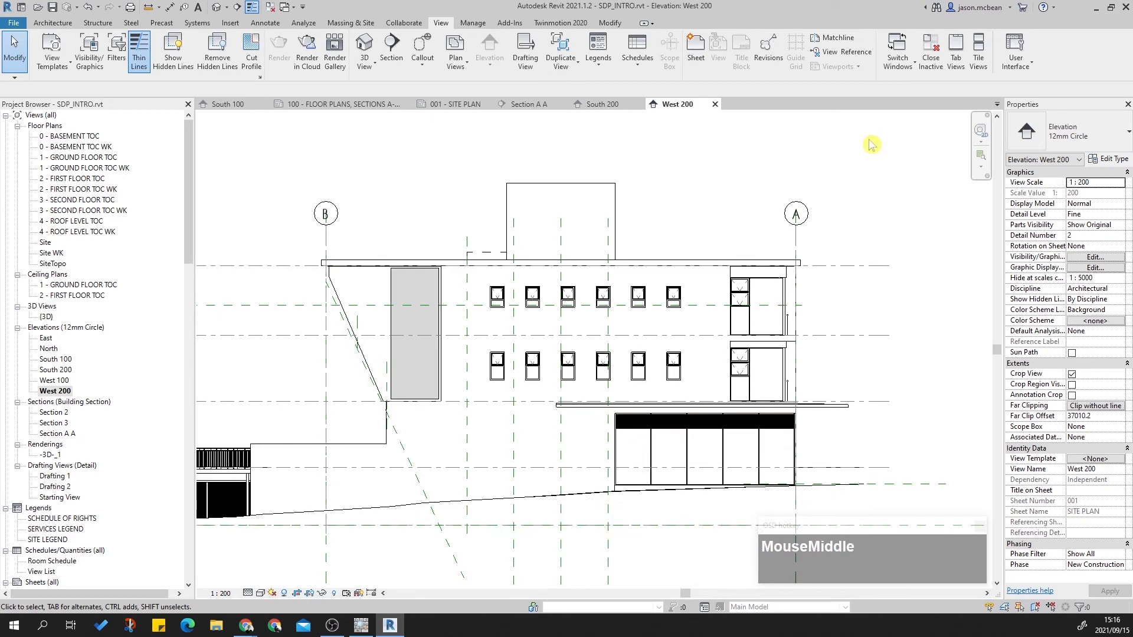
{"action": "middle_click", "coordinate": [871, 144]}
{"action": "middle_click_drag", "start_coordinate": [673, 450], "coordinate": [625, 442]}
{"action": "scroll", "coordinate": [626, 443], "scroll_direction": "down", "scroll_amount": 3}
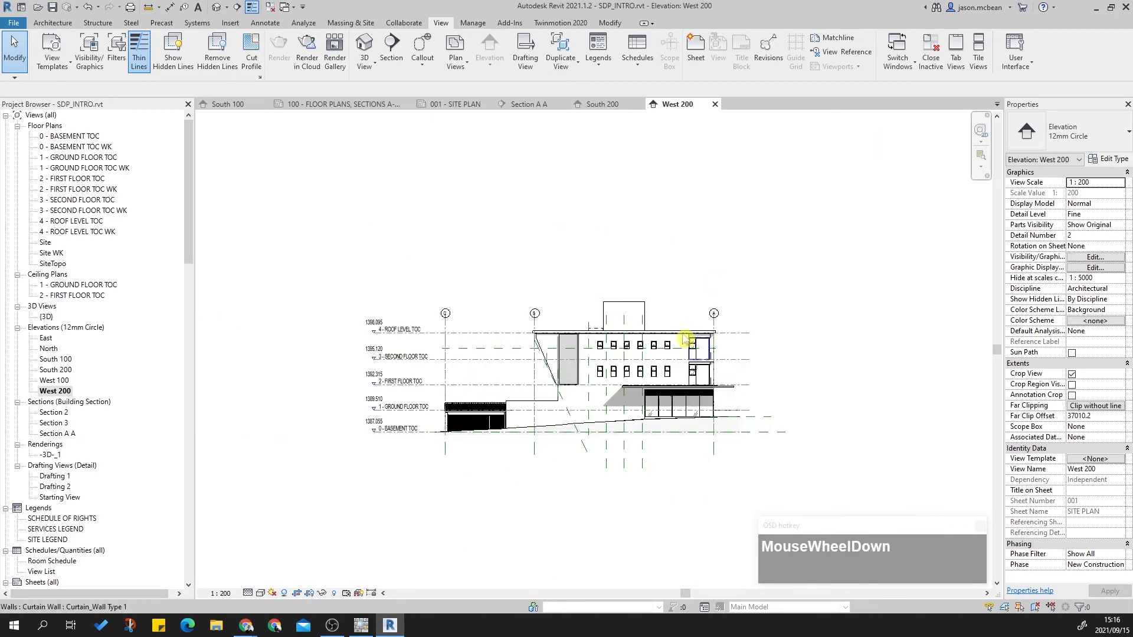
{"action": "scroll", "coordinate": [679, 334], "scroll_direction": "up", "scroll_amount": 3}
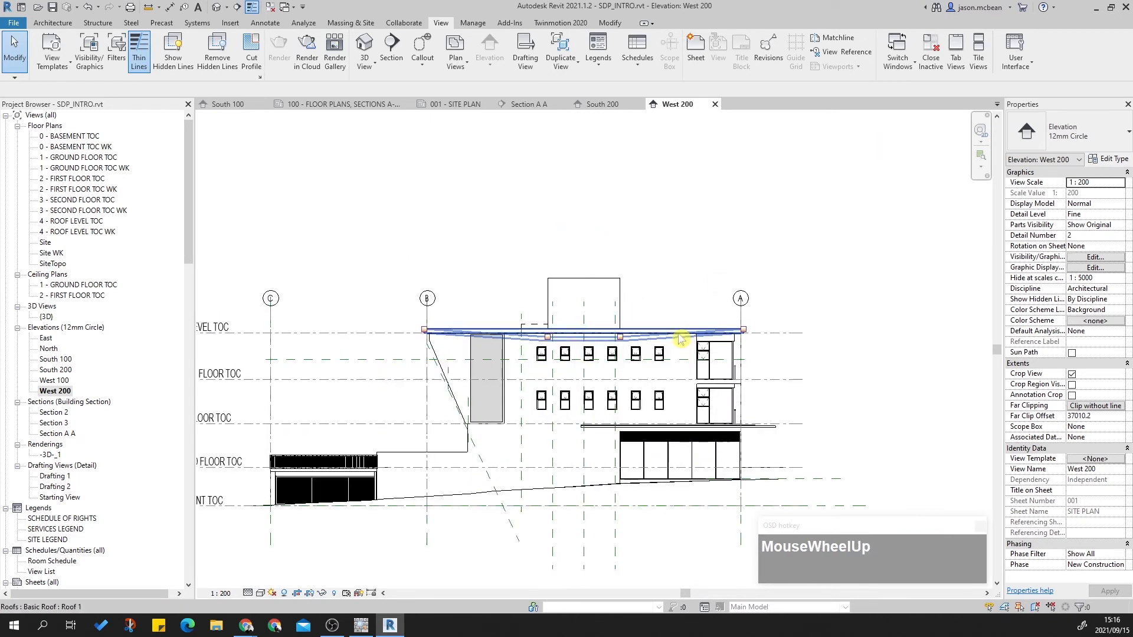
{"action": "left_click", "coordinate": [271, 593]}
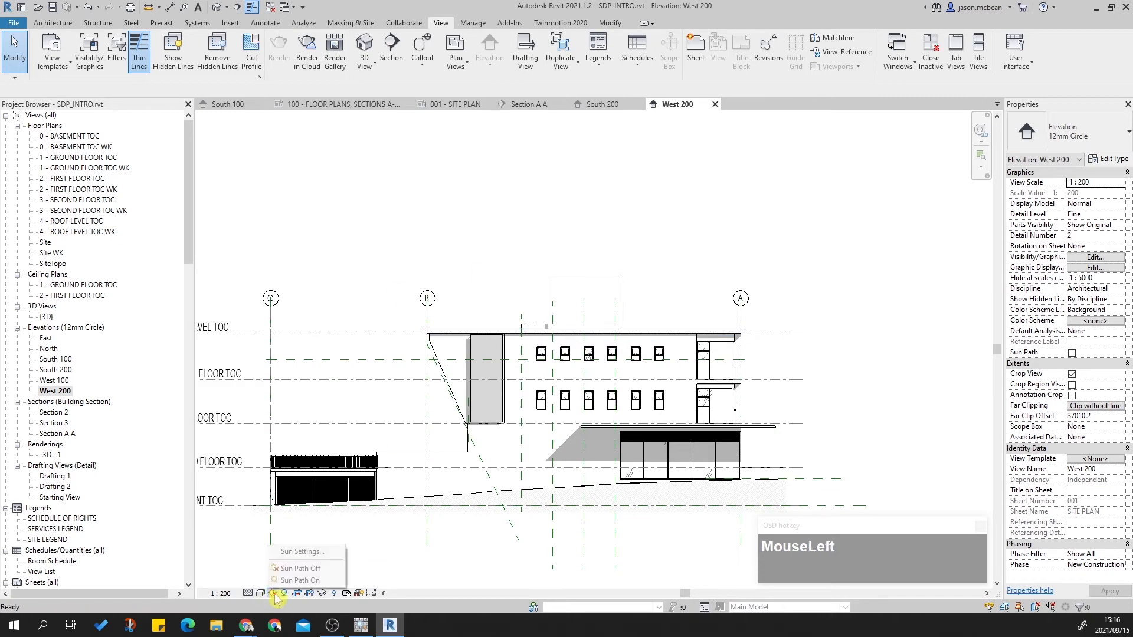
{"action": "left_click", "coordinate": [292, 551]}
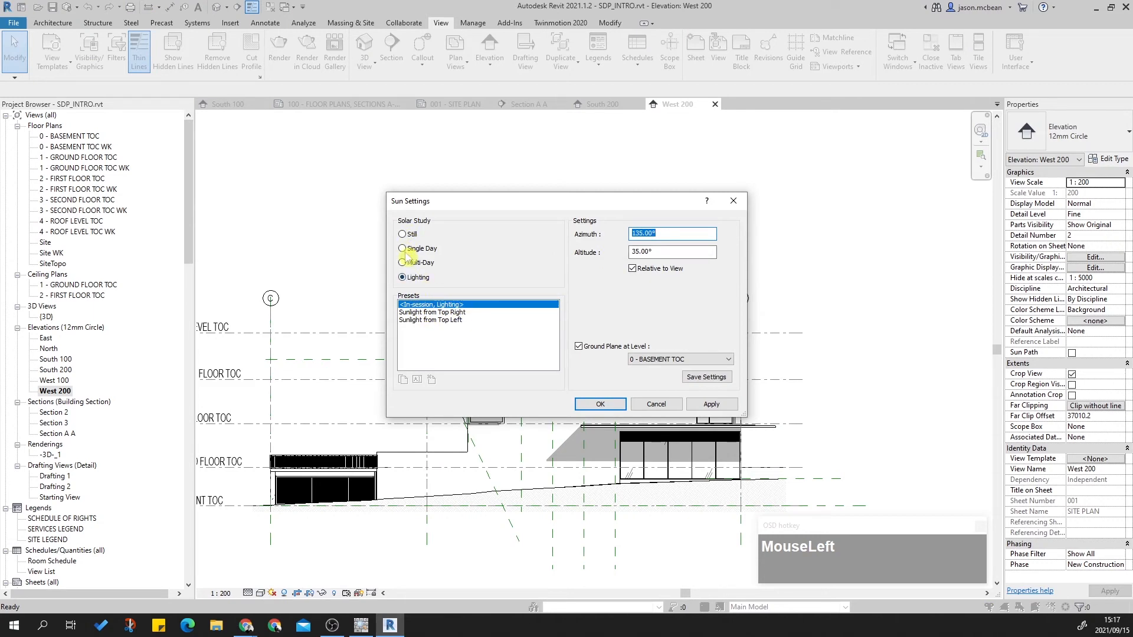
{"action": "left_click", "coordinate": [402, 249]}
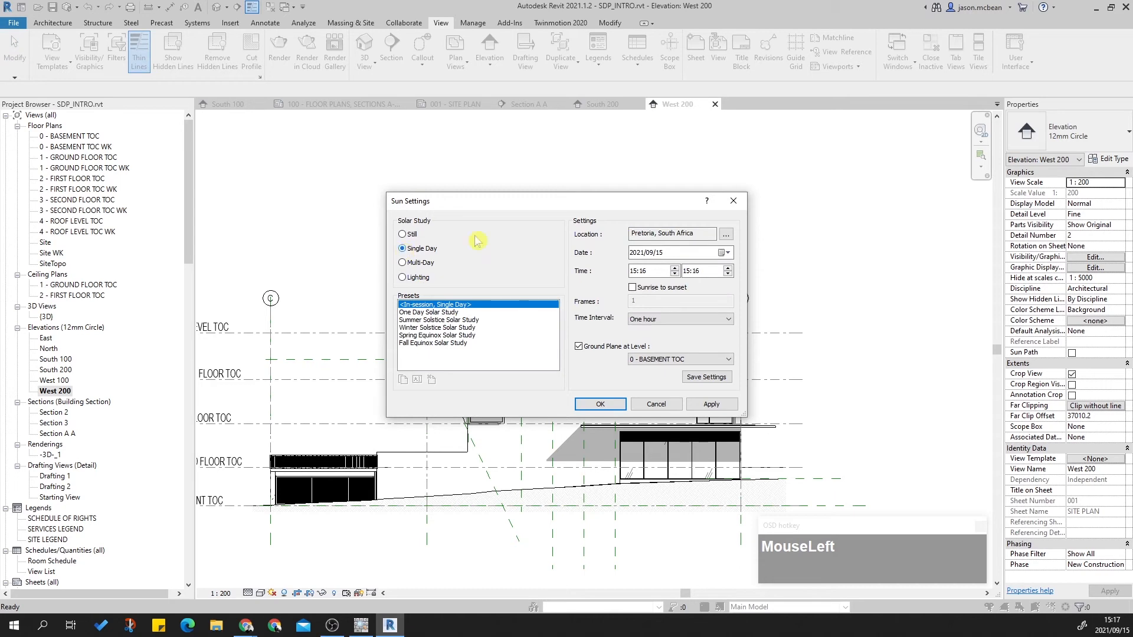
{"action": "left_click", "coordinate": [404, 280]}
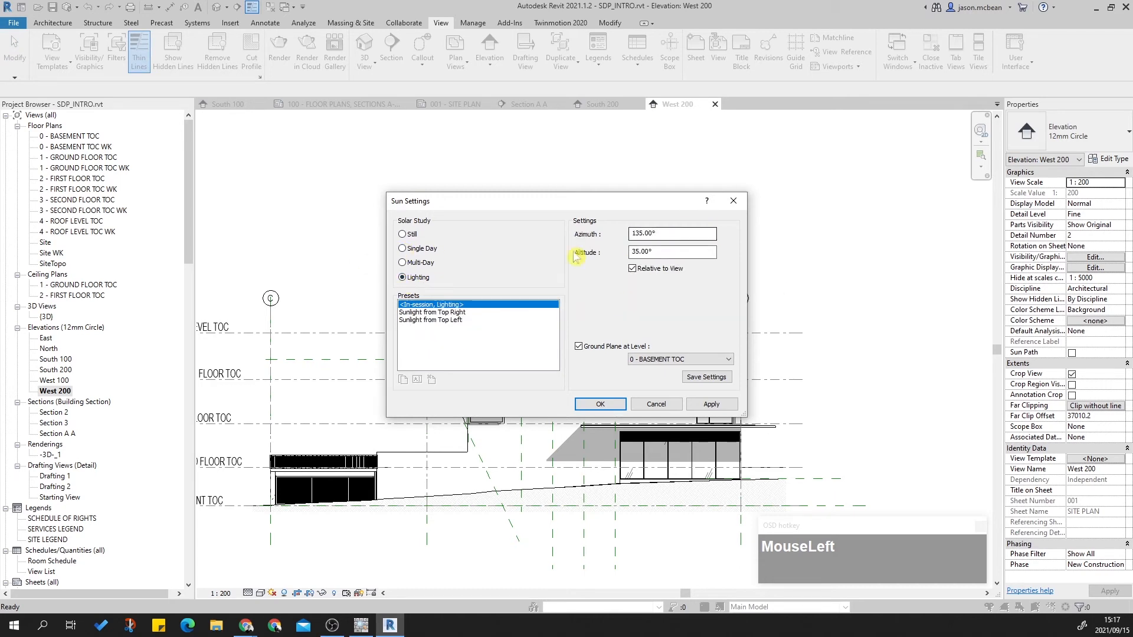
{"action": "left_click", "coordinate": [403, 248]}
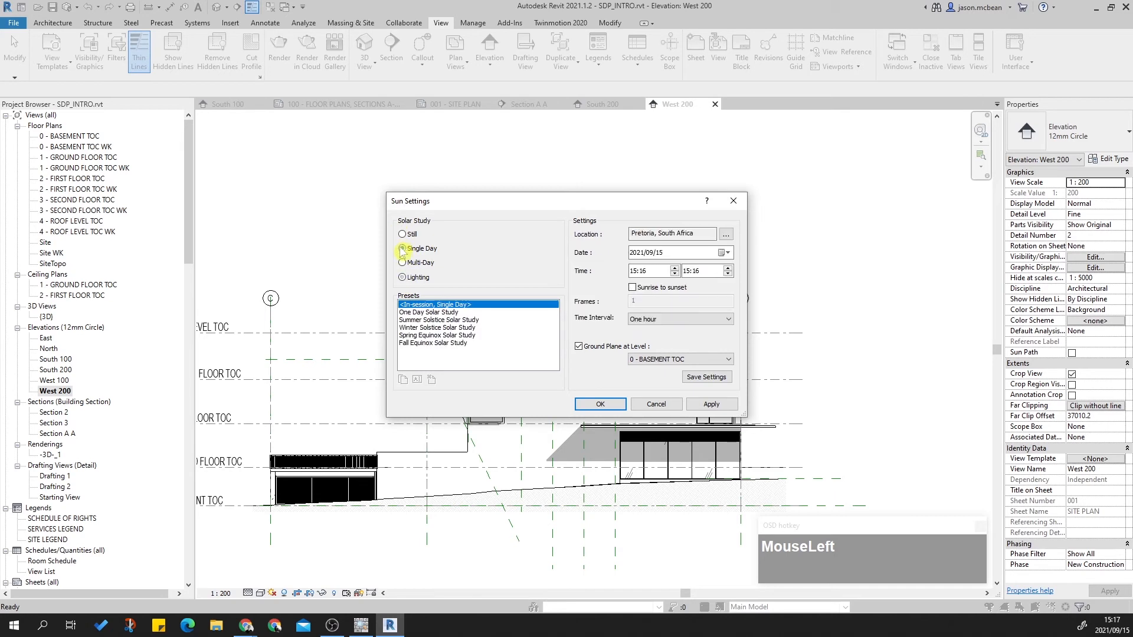
{"action": "left_click", "coordinate": [403, 234]}
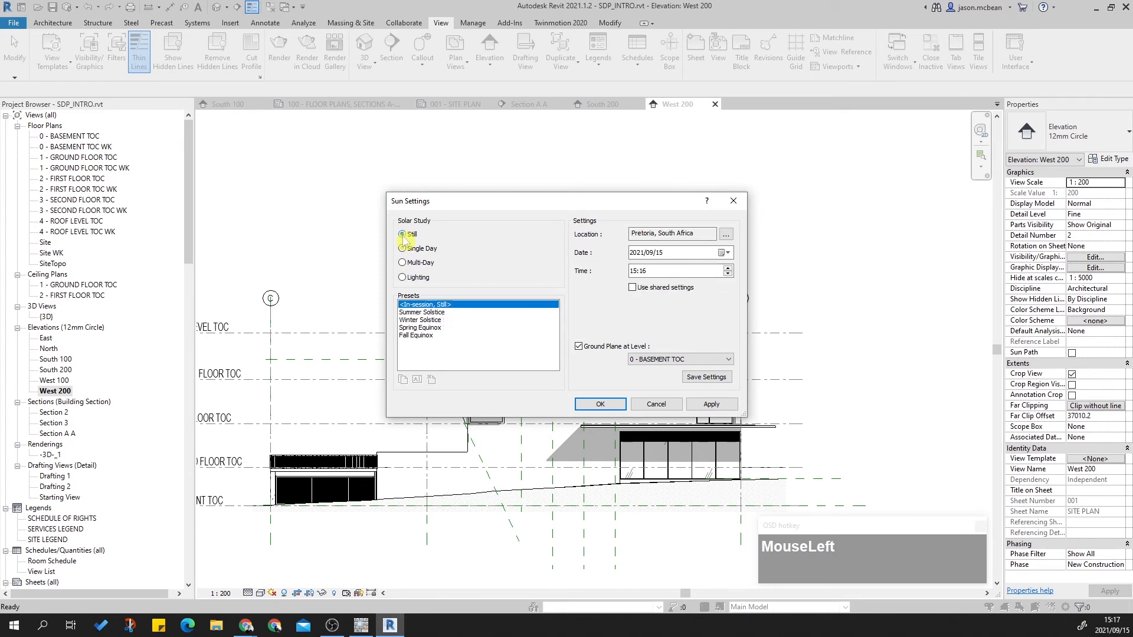
Step: Set the still solar study time to 14:16 and apply the sun settings
{"action": "left_click_drag", "start_coordinate": [652, 202], "coordinate": [471, 158]}
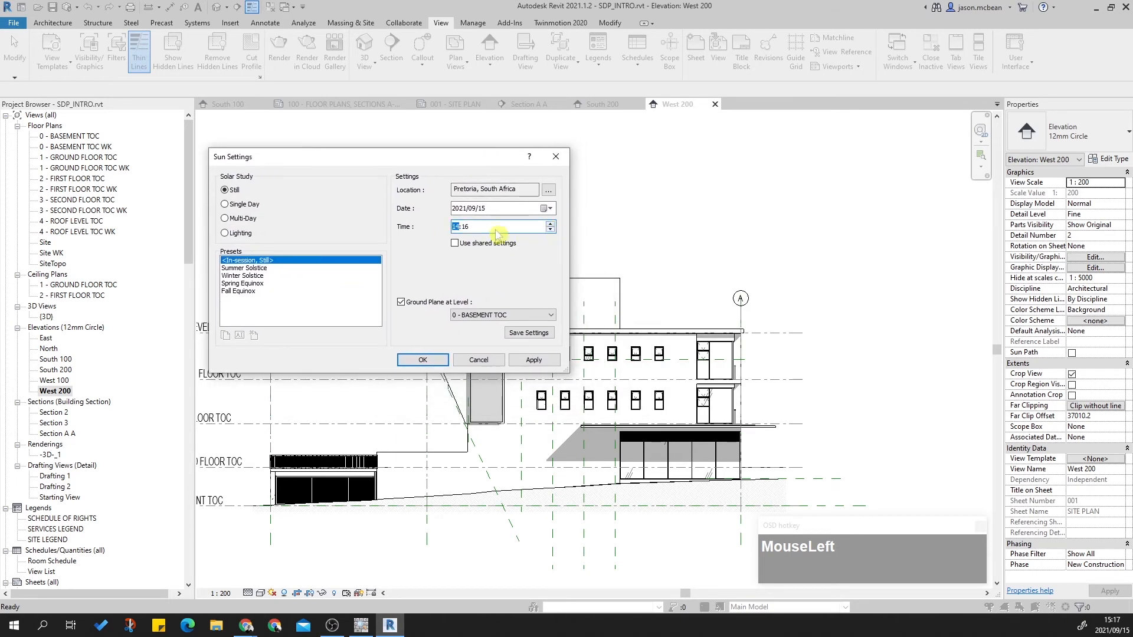
{"action": "left_click", "coordinate": [533, 359]}
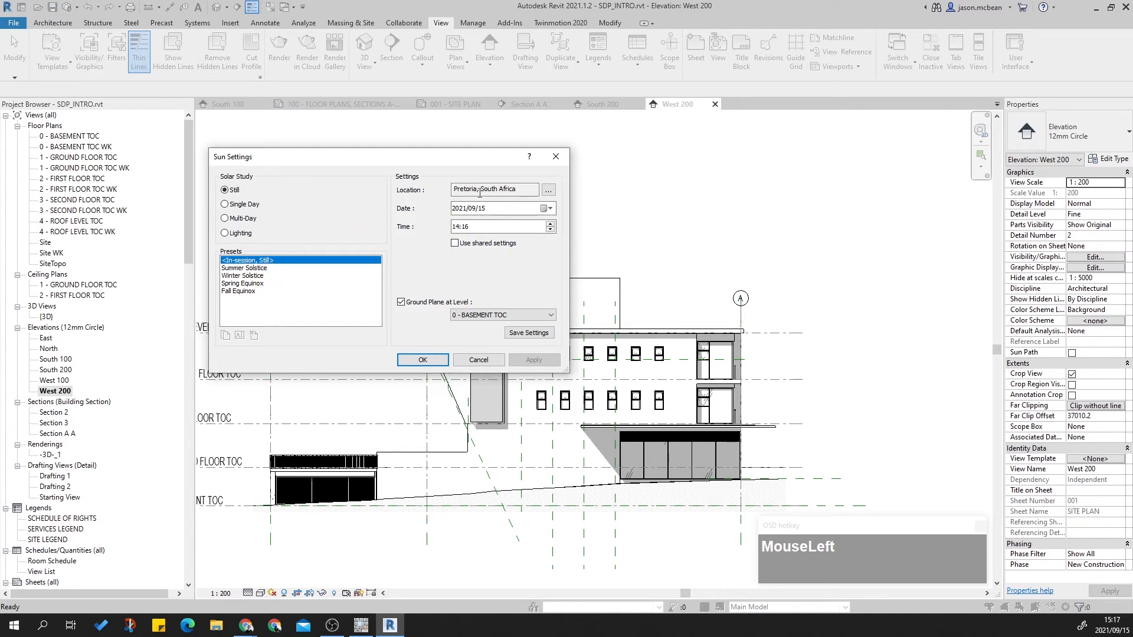
{"action": "left_click", "coordinate": [422, 360]}
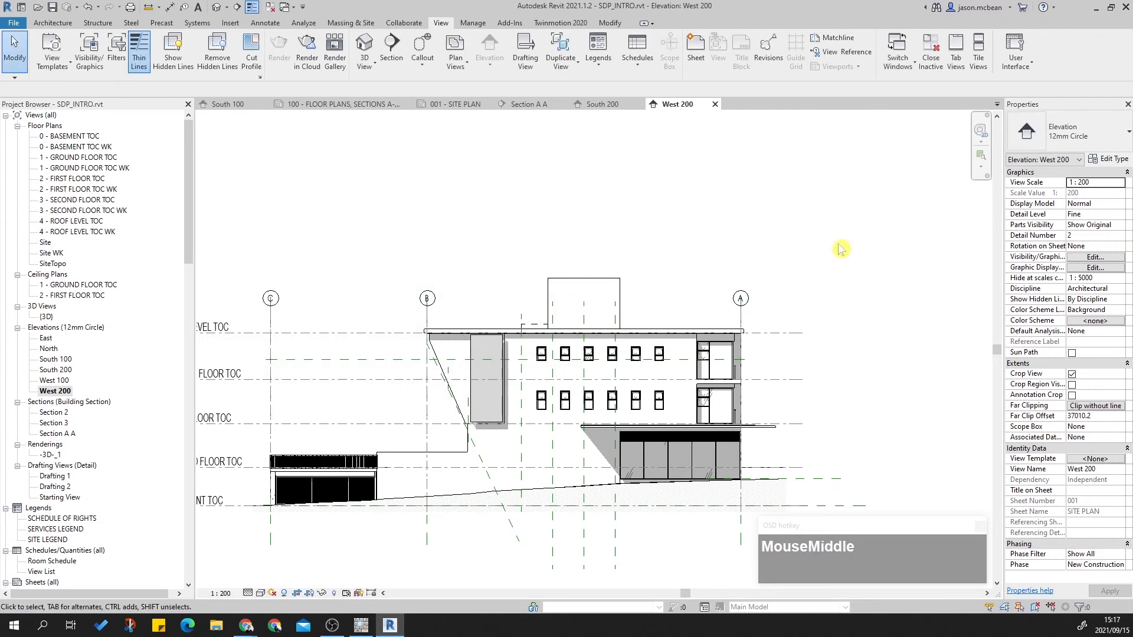
Step: Open the Visibility/Graphic Overrides of West 200 and bring up the annotation categories
{"action": "middle_click_drag", "start_coordinate": [518, 434], "coordinate": [610, 364]}
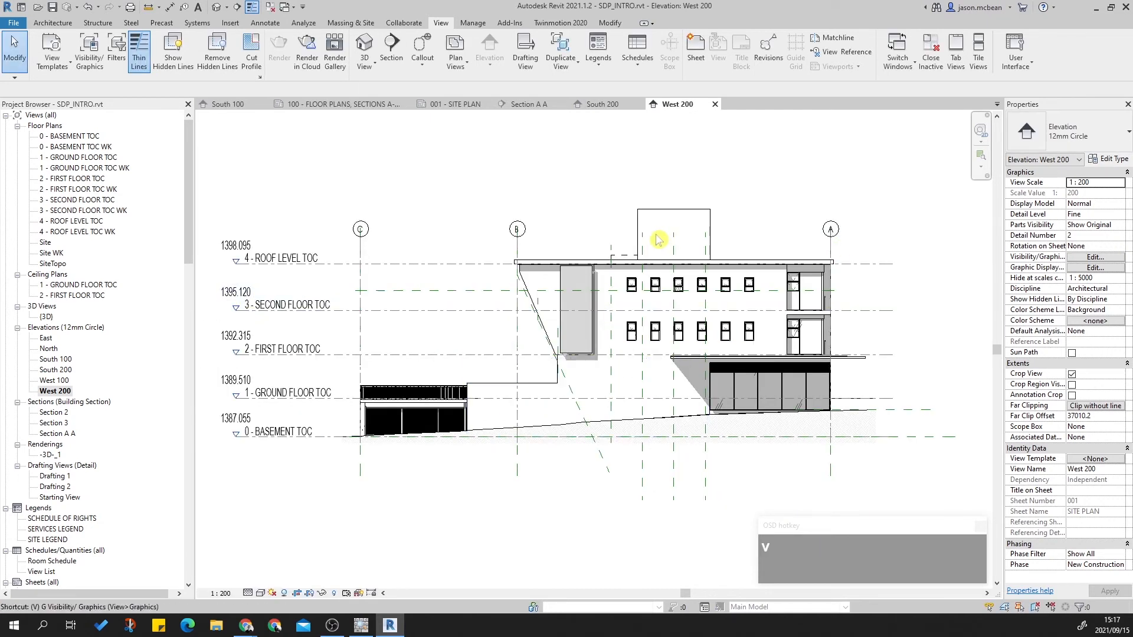
{"action": "key", "text": "v"}
{"action": "key", "text": "g"}
{"action": "left_click", "coordinate": [384, 74]}
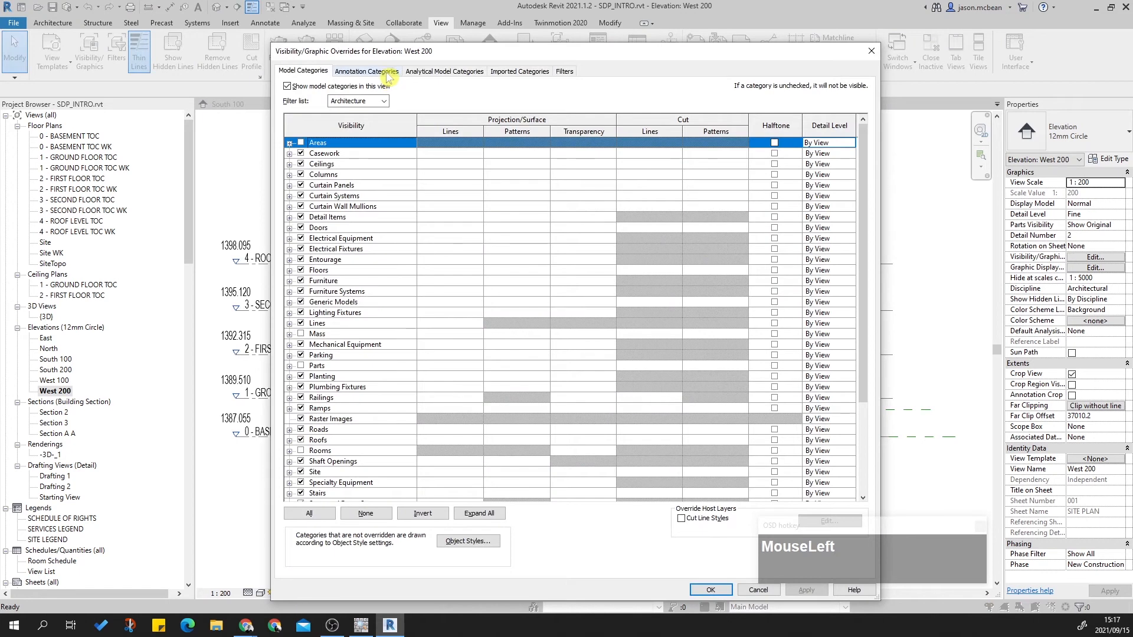
{"action": "left_click", "coordinate": [355, 376]}
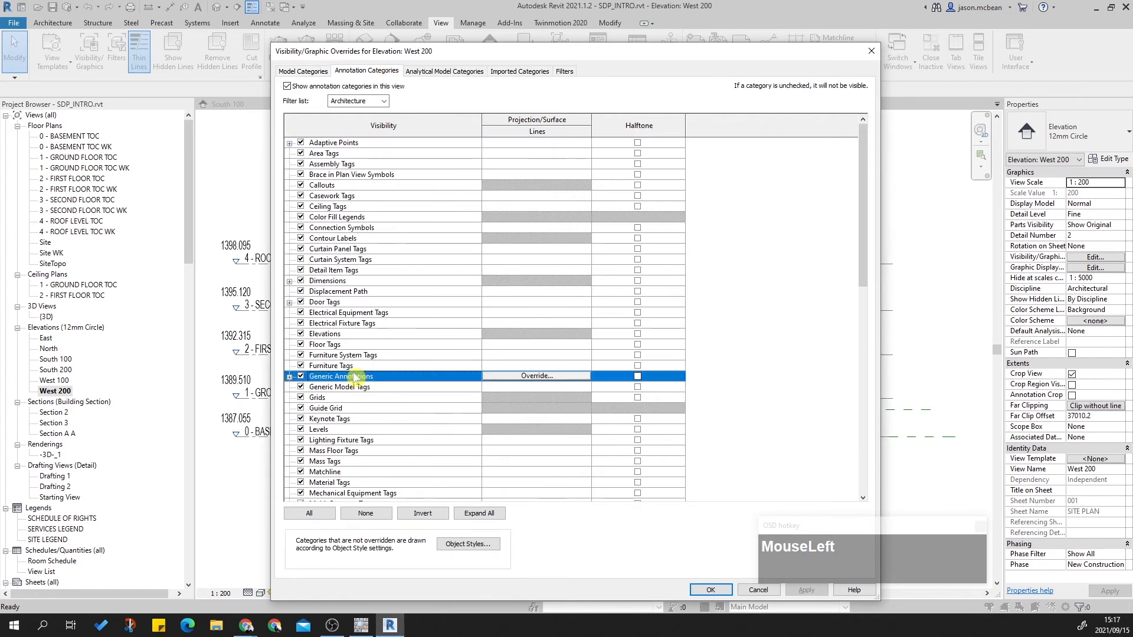
Step: Hide the Sections and Elevations annotation categories in the West 200 view's visibility overrides
{"action": "key", "text": "s"}
{"action": "scroll", "coordinate": [403, 421], "scroll_direction": "down", "scroll_amount": 1}
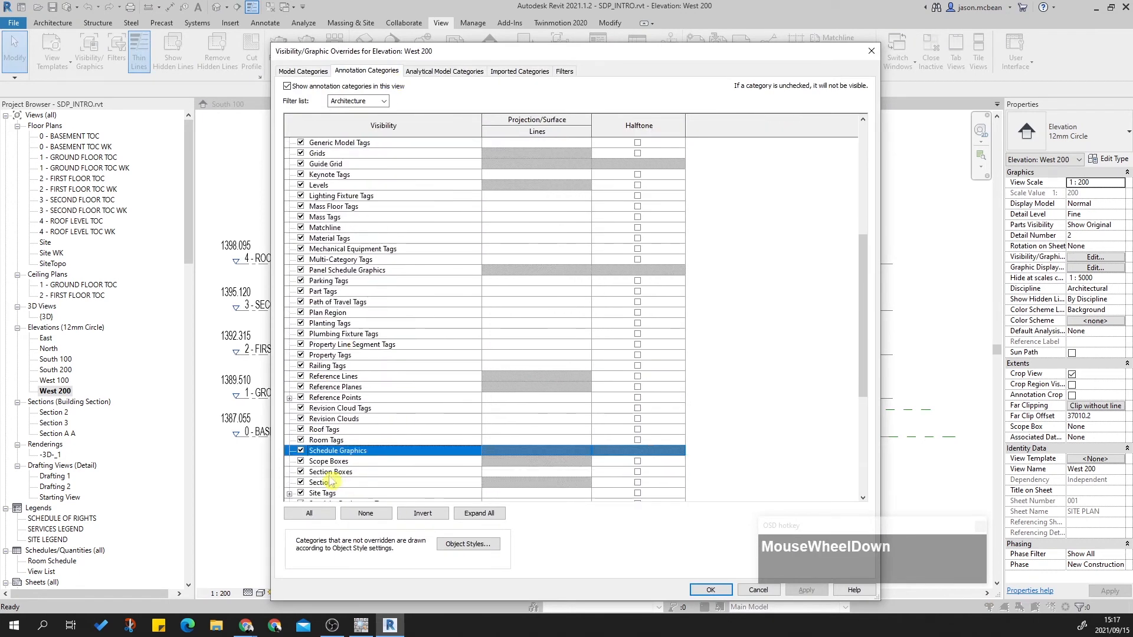
{"action": "left_click", "coordinate": [301, 486]}
{"action": "scroll", "coordinate": [437, 420], "scroll_direction": "down", "scroll_amount": 2}
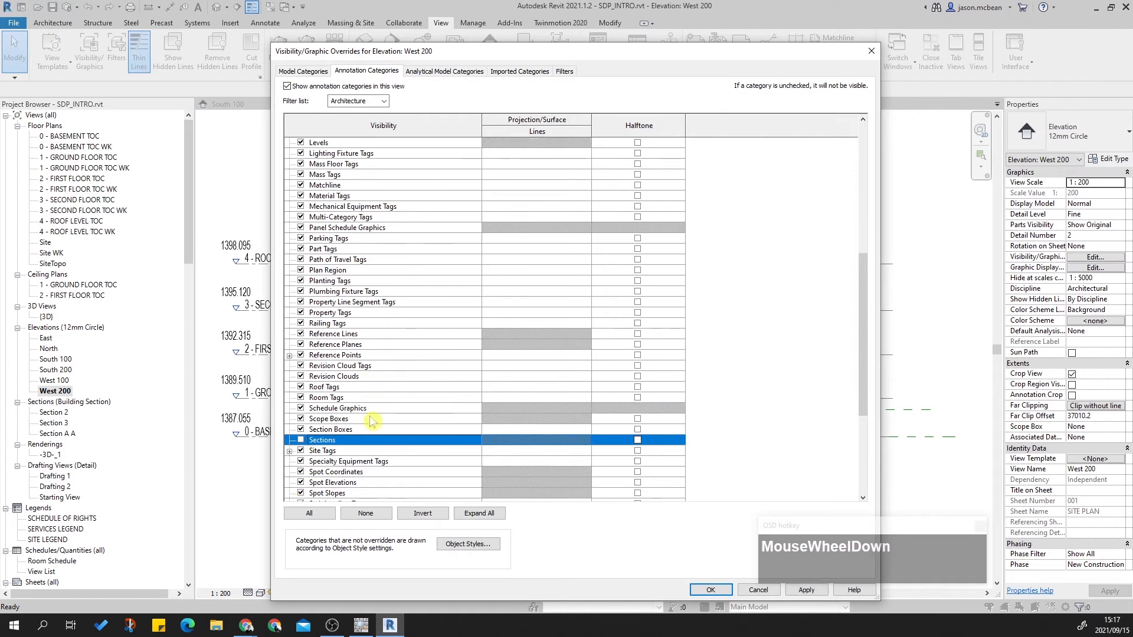
{"action": "key", "text": "e"}
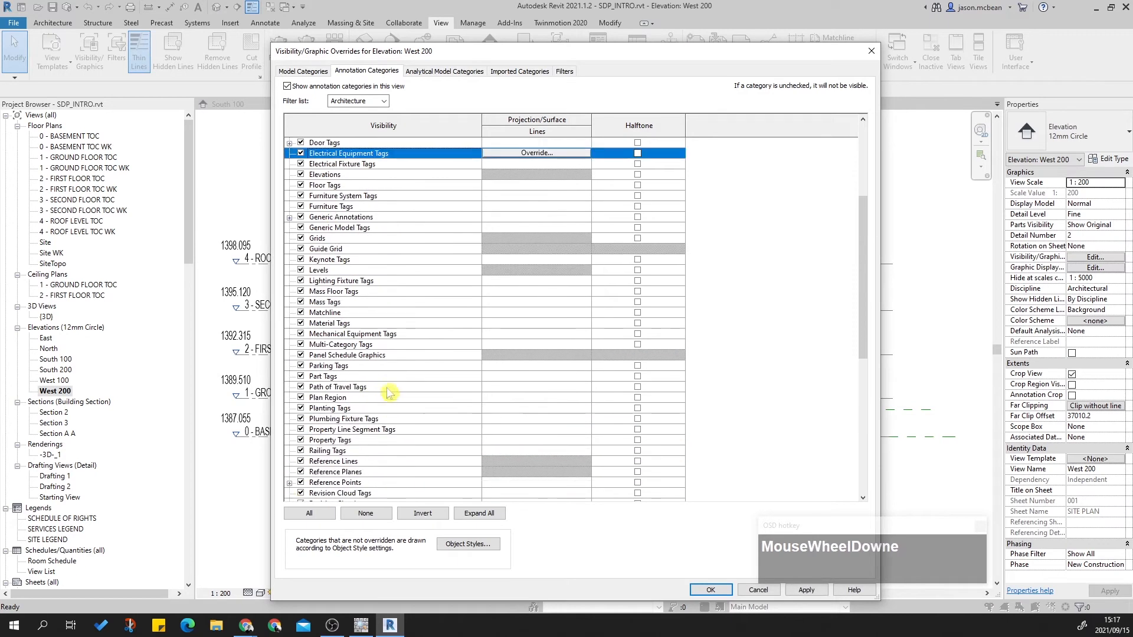
{"action": "left_click", "coordinate": [300, 175]}
Step: Hide the Reference Planes and Reference Lines categories in West 200 and apply the visibility overrides
{"action": "key", "text": "r"}
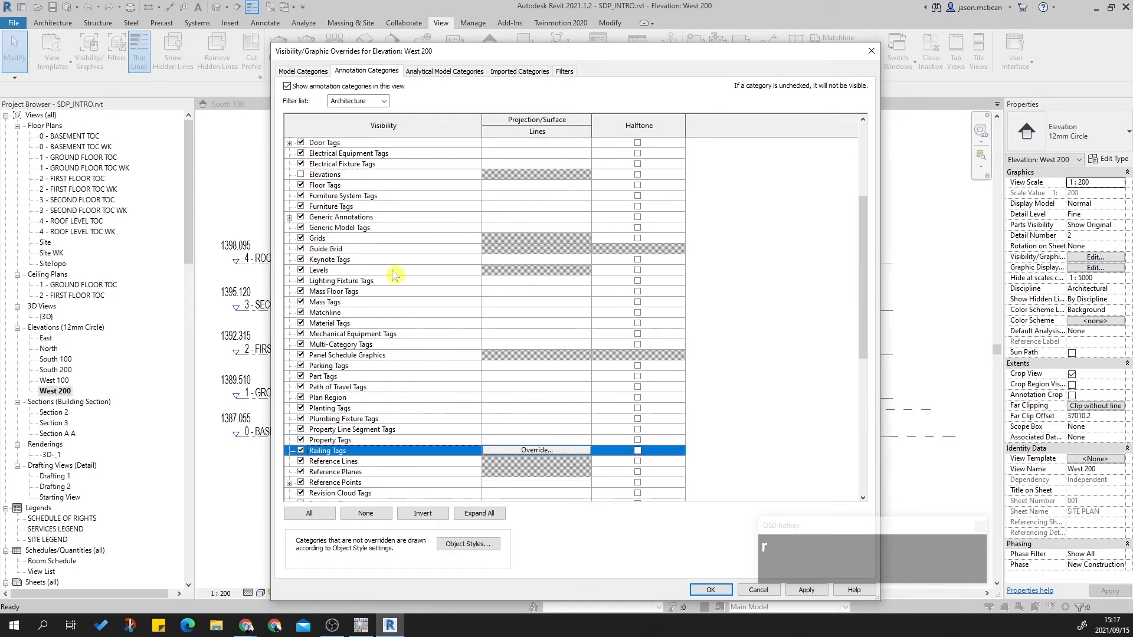
{"action": "scroll", "coordinate": [360, 401], "scroll_direction": "down", "scroll_amount": 1}
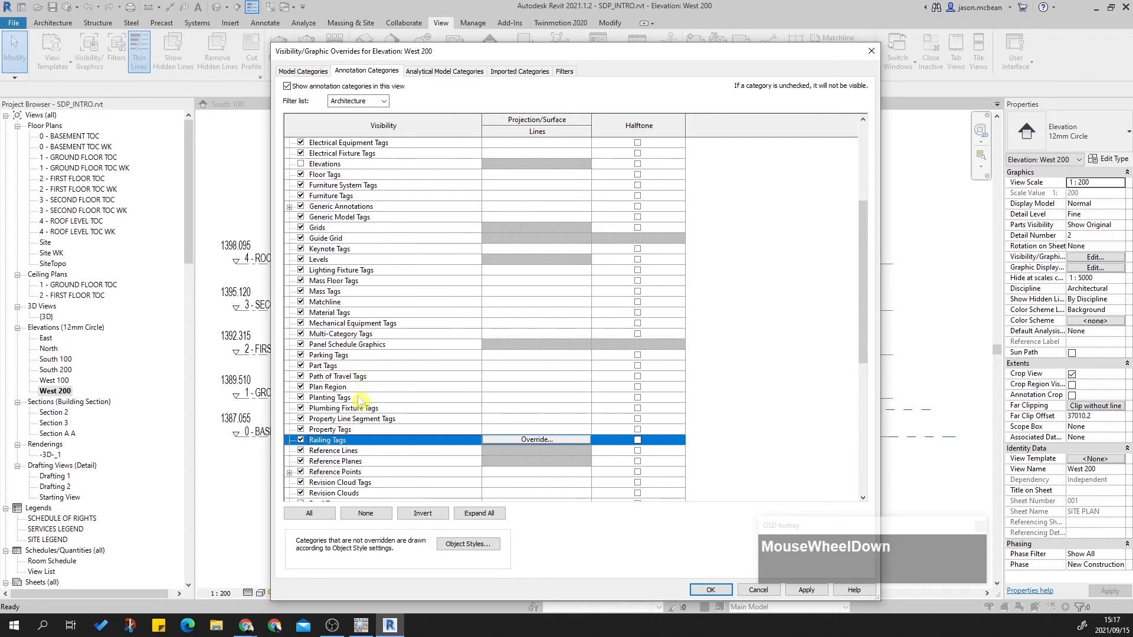
{"action": "left_click", "coordinate": [301, 461]}
{"action": "left_click", "coordinate": [301, 451]}
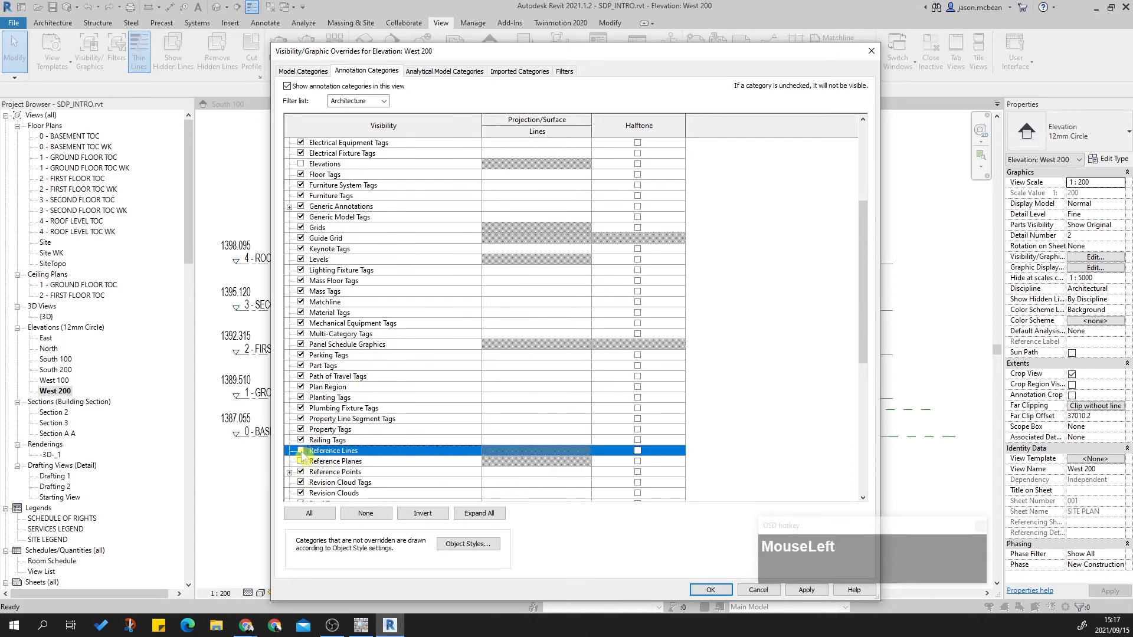
{"action": "left_click", "coordinate": [806, 590]}
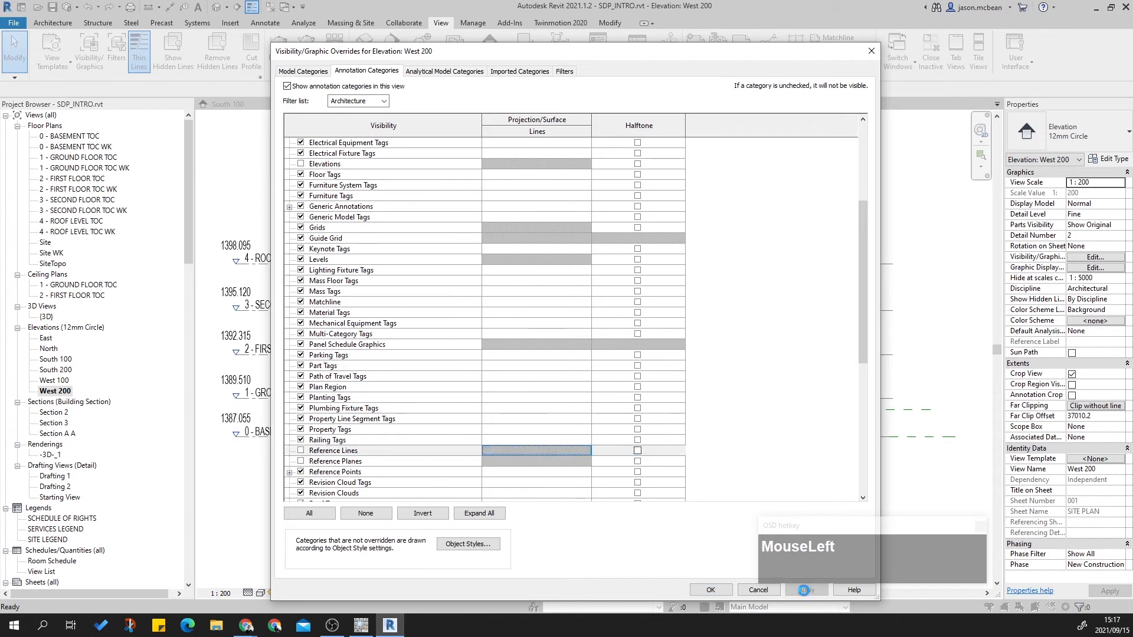
{"action": "left_click", "coordinate": [710, 590]}
Step: Inspect the West 200 elevation up close and as a whole to check its cleaned-up annotations
{"action": "scroll", "coordinate": [799, 243], "scroll_direction": "up", "scroll_amount": 4}
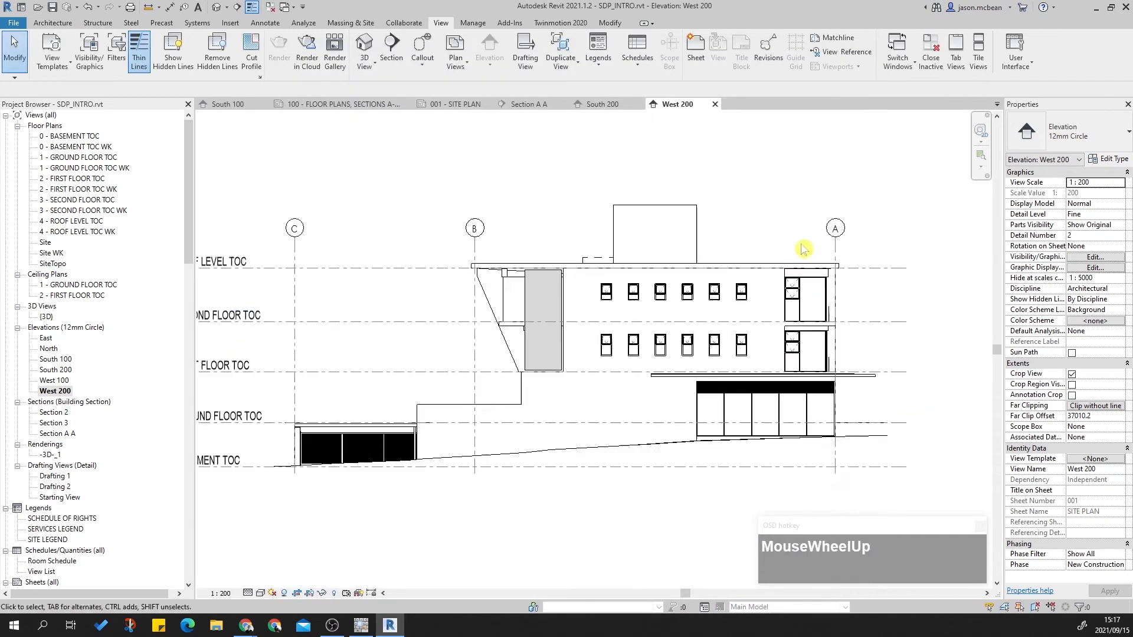
{"action": "scroll", "coordinate": [753, 311], "scroll_direction": "down", "scroll_amount": 4}
{"action": "scroll", "coordinate": [728, 303], "scroll_direction": "up", "scroll_amount": 3}
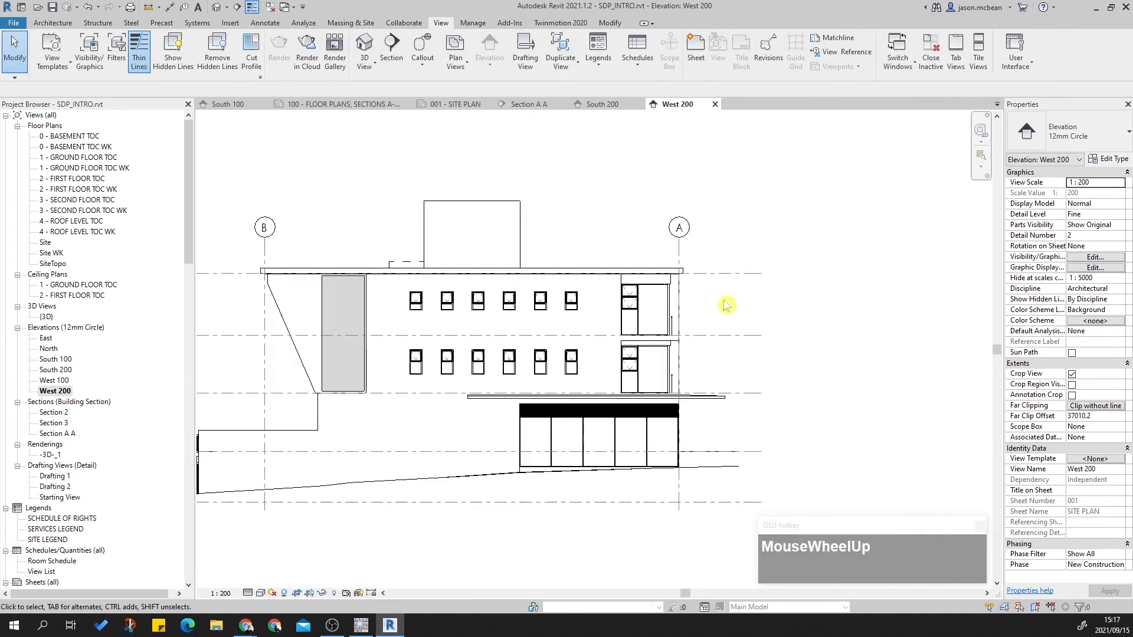
{"action": "scroll", "coordinate": [710, 356], "scroll_direction": "up", "scroll_amount": 3}
{"action": "scroll", "coordinate": [726, 295], "scroll_direction": "down", "scroll_amount": 3}
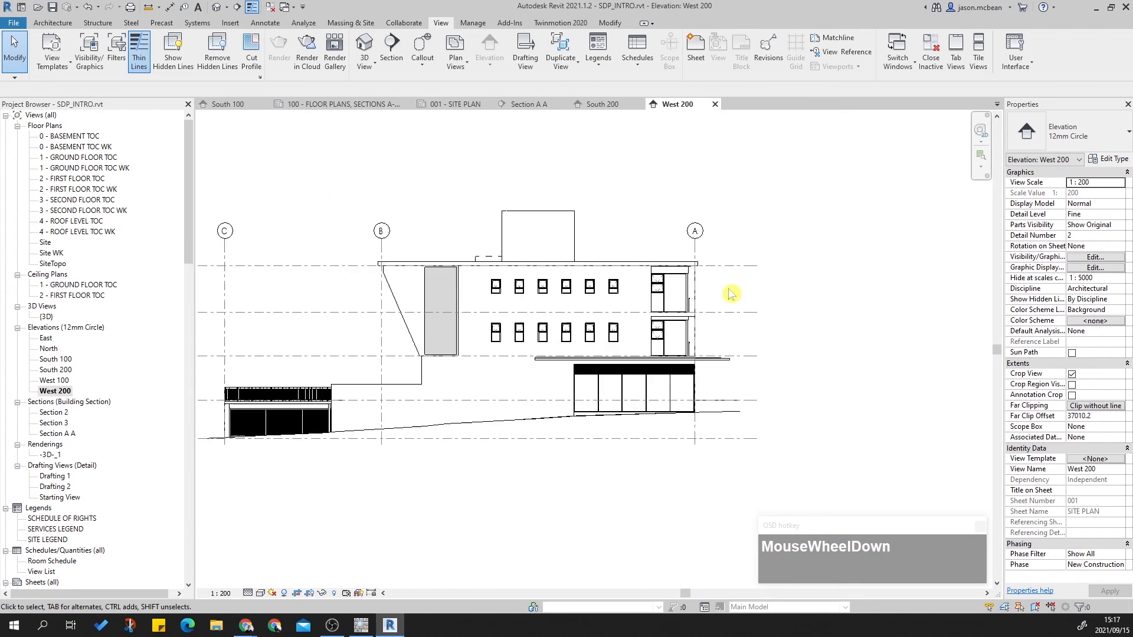
{"action": "scroll", "coordinate": [719, 311], "scroll_direction": "down", "scroll_amount": 2}
{"action": "middle_click", "coordinate": [611, 391]}
{"action": "middle_click", "coordinate": [612, 391]}
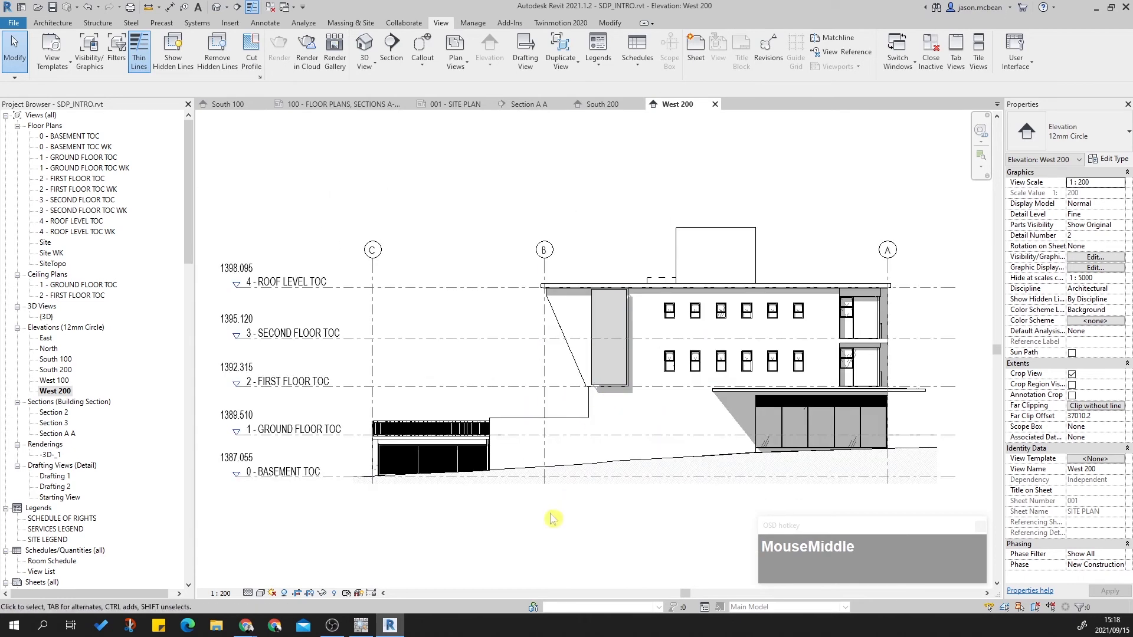
Step: Reveal the hidden elements in West 200, inspect the slanted reference plane, and return to the normal display
{"action": "left_click", "coordinate": [334, 593]}
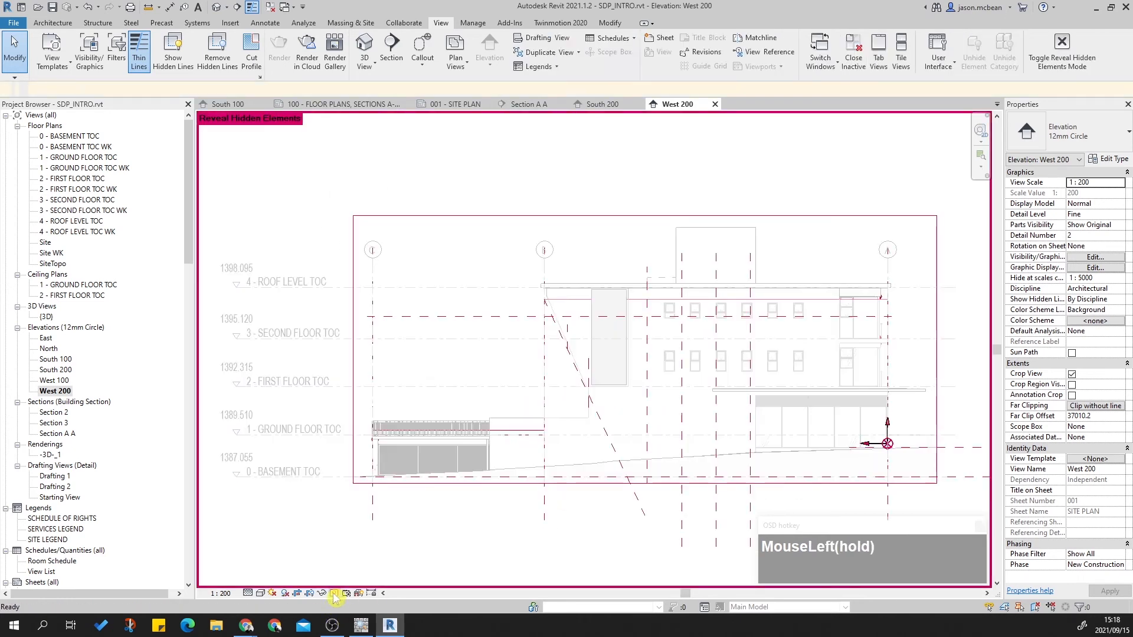
{"action": "left_click", "coordinate": [642, 517]}
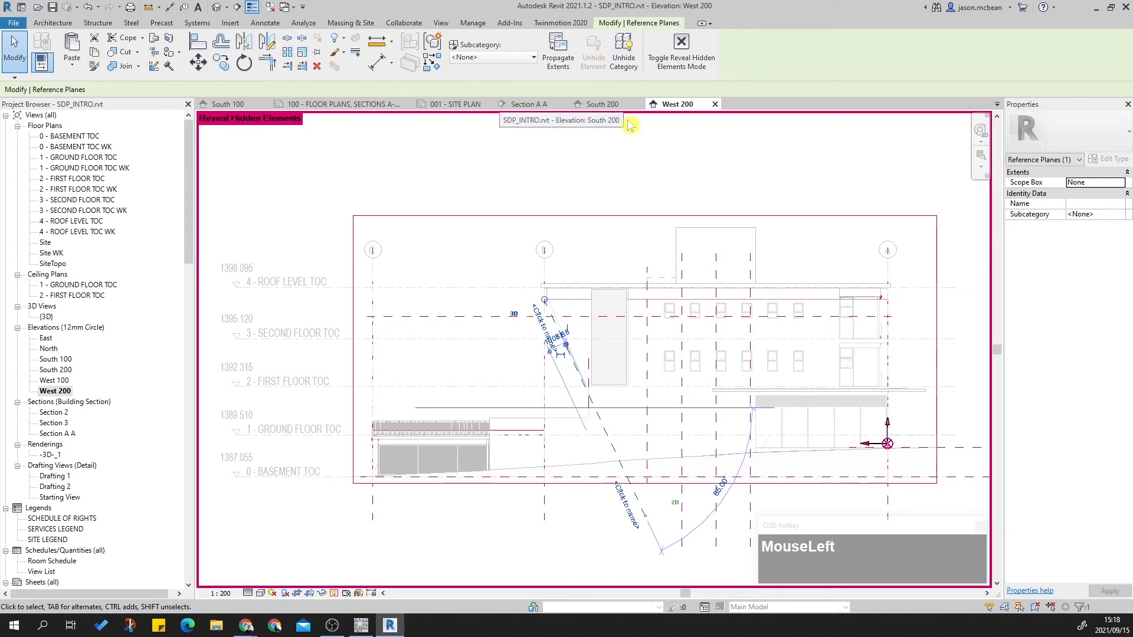
{"action": "middle_click_drag", "start_coordinate": [726, 475], "coordinate": [338, 350]}
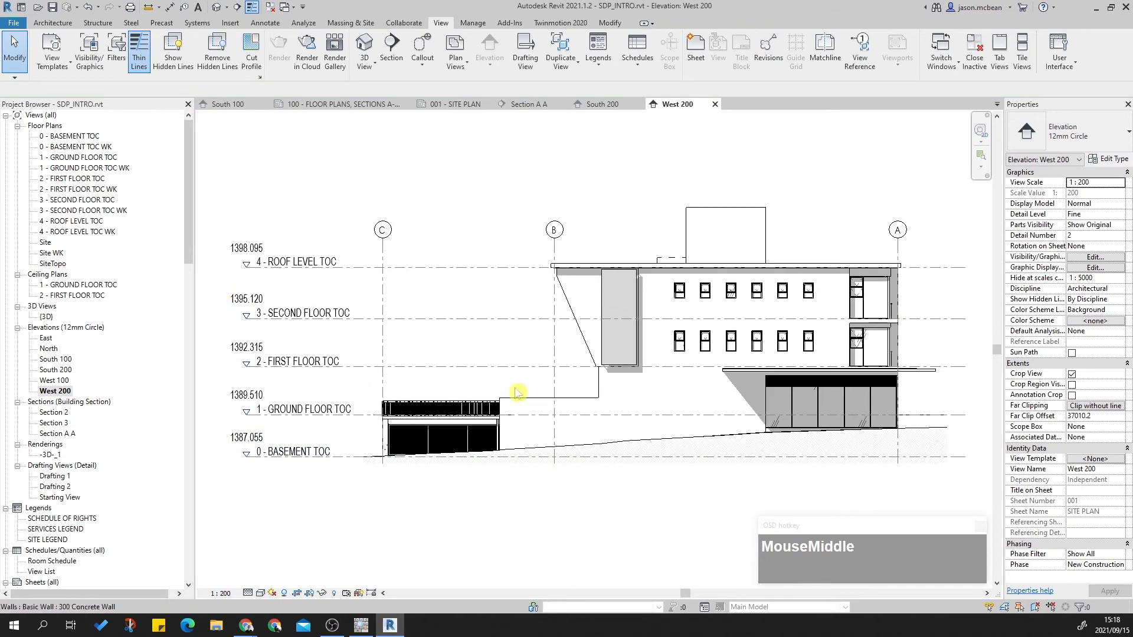
{"action": "key", "text": "Escape"}
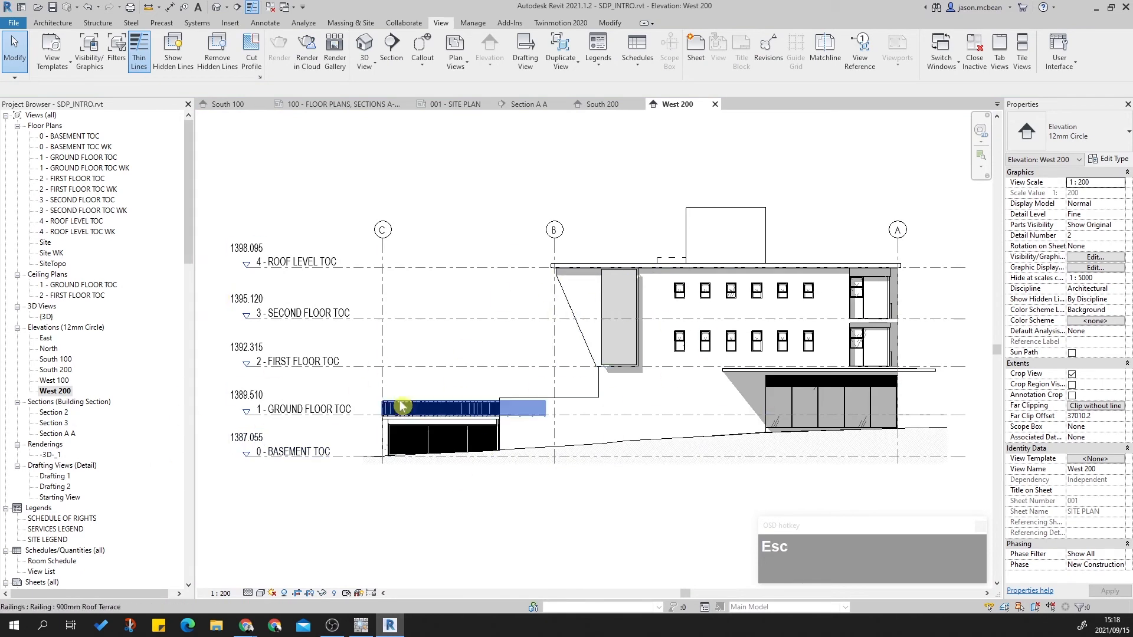
Step: Create a view template named ELE 200 from the West 200 elevation
{"action": "right_click", "coordinate": [51, 392]}
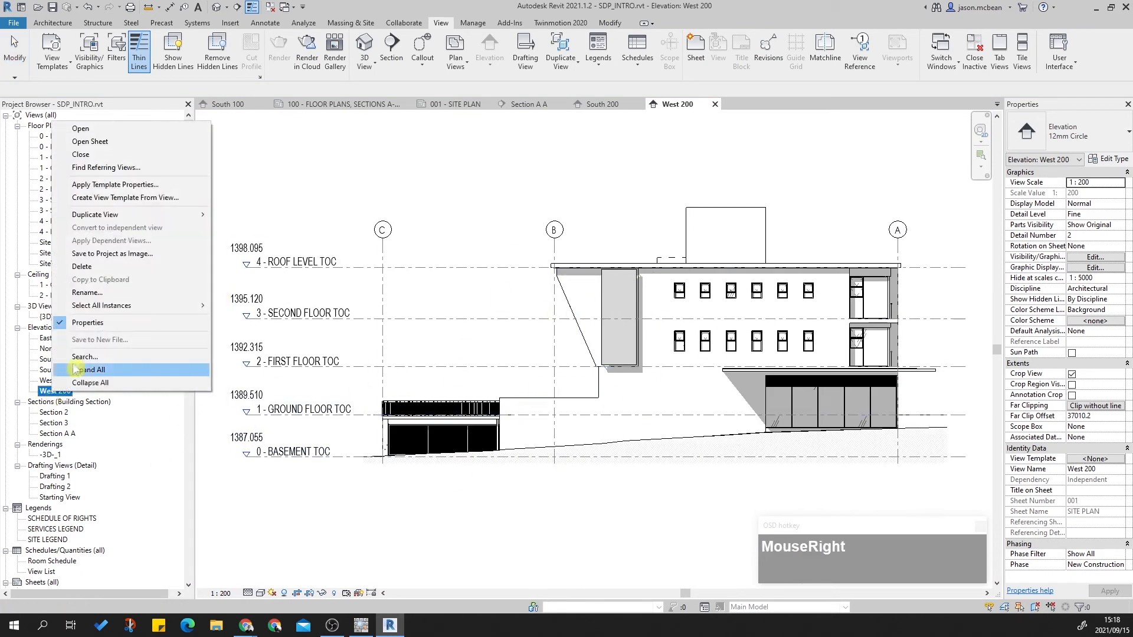
{"action": "left_click", "coordinate": [117, 198]}
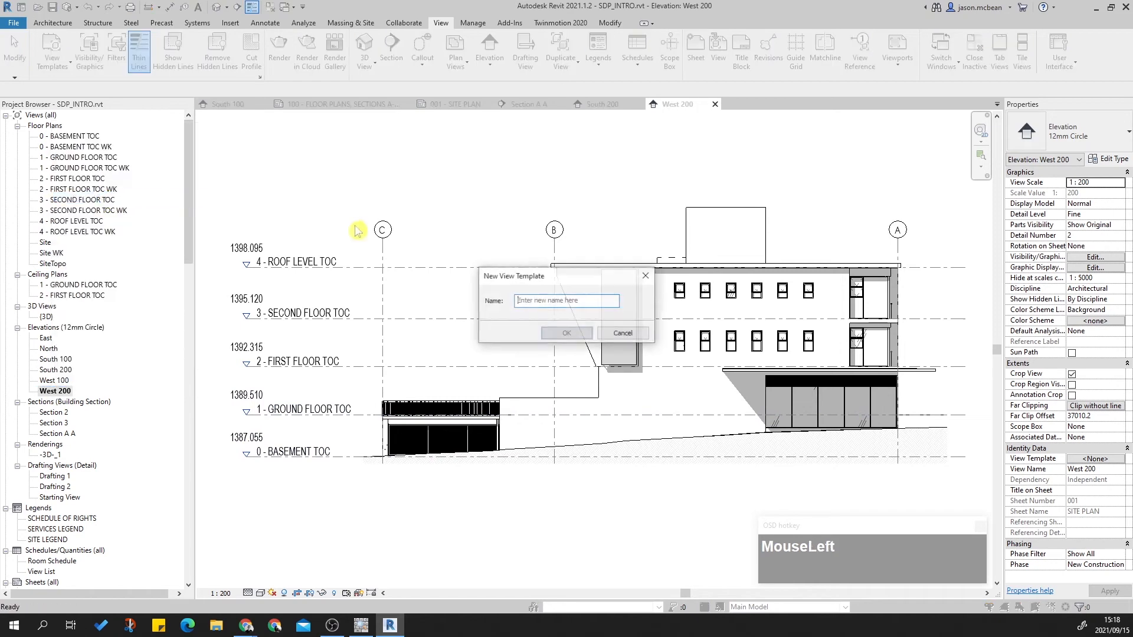
{"action": "type", "text": "ELE"}
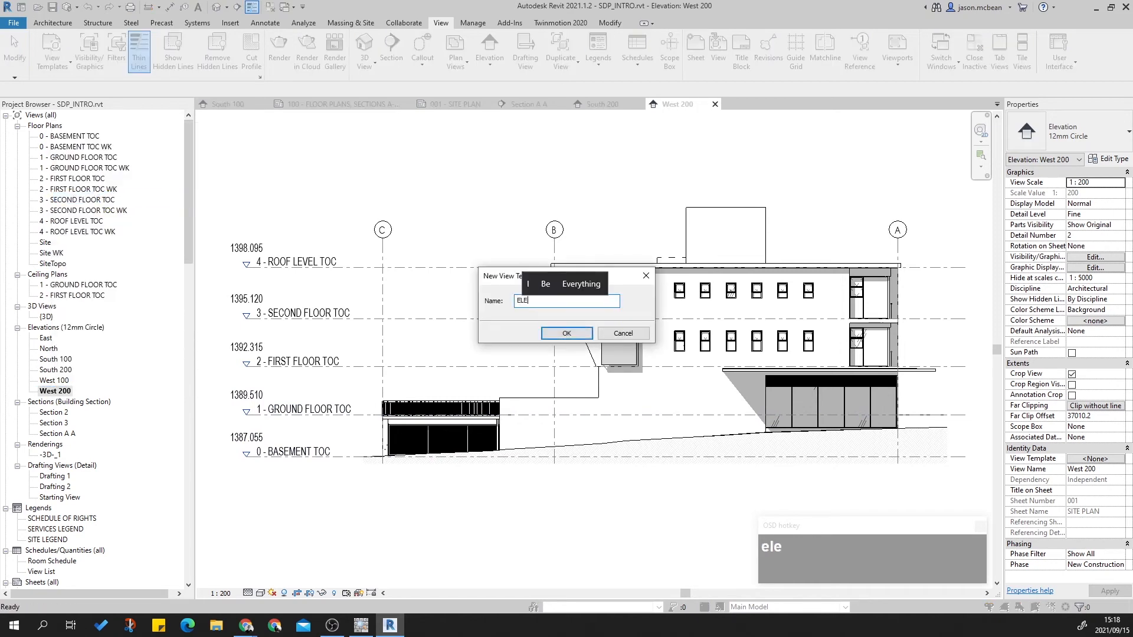
{"action": "type", "text": " 200"}
{"action": "left_click", "coordinate": [564, 334]}
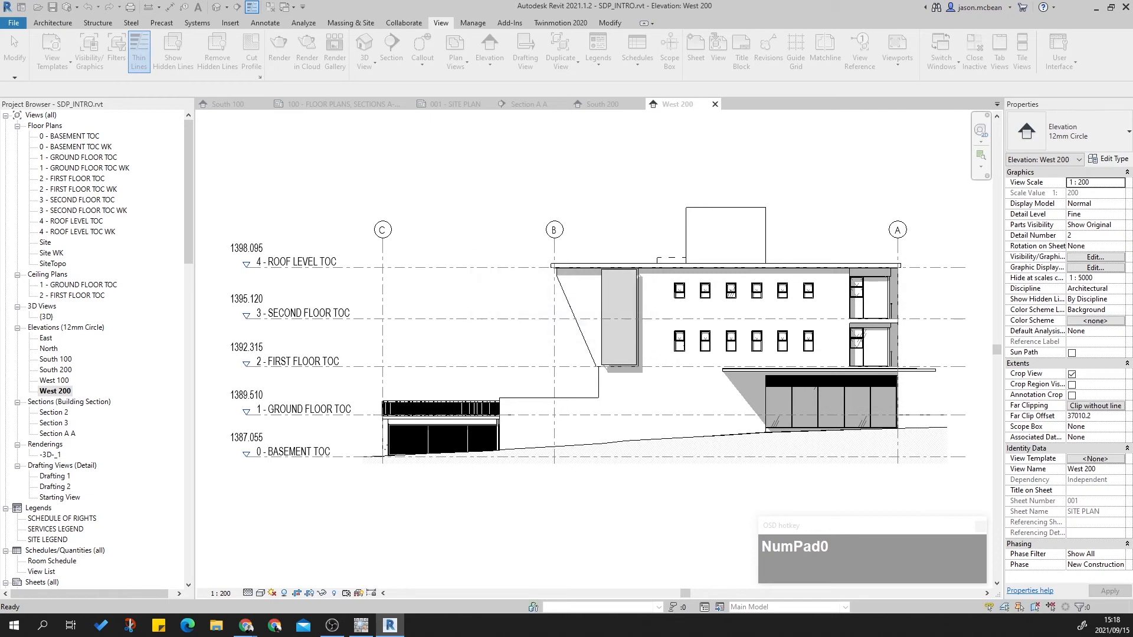
{"action": "left_click", "coordinate": [605, 429]}
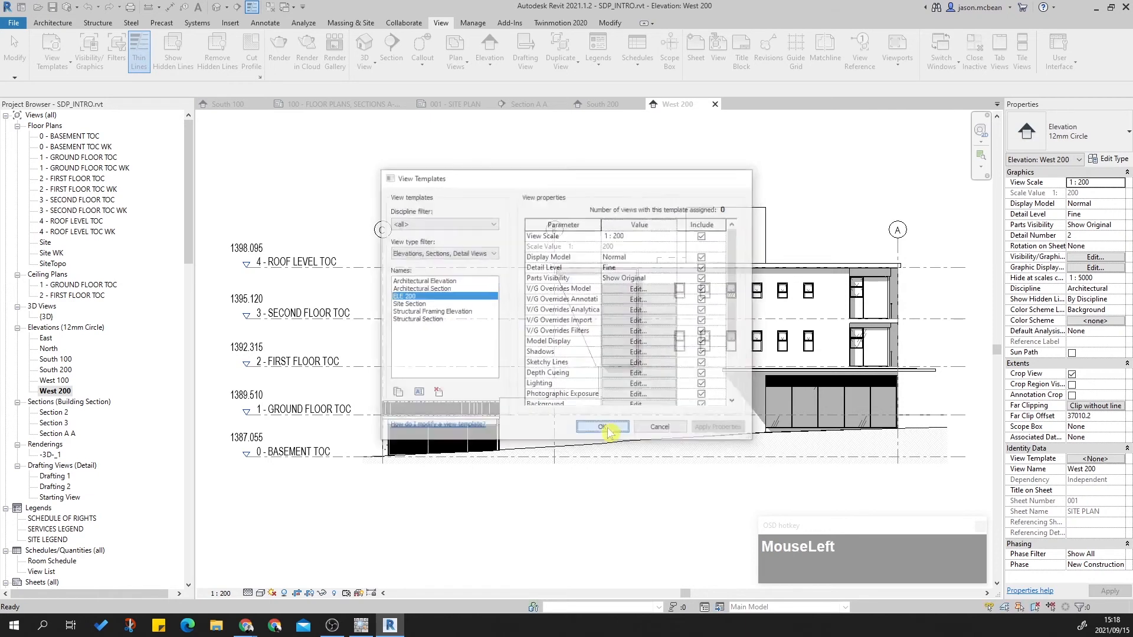
Step: Assign the ELE 200 view template to the West 200 elevation
{"action": "left_click", "coordinate": [1110, 462]}
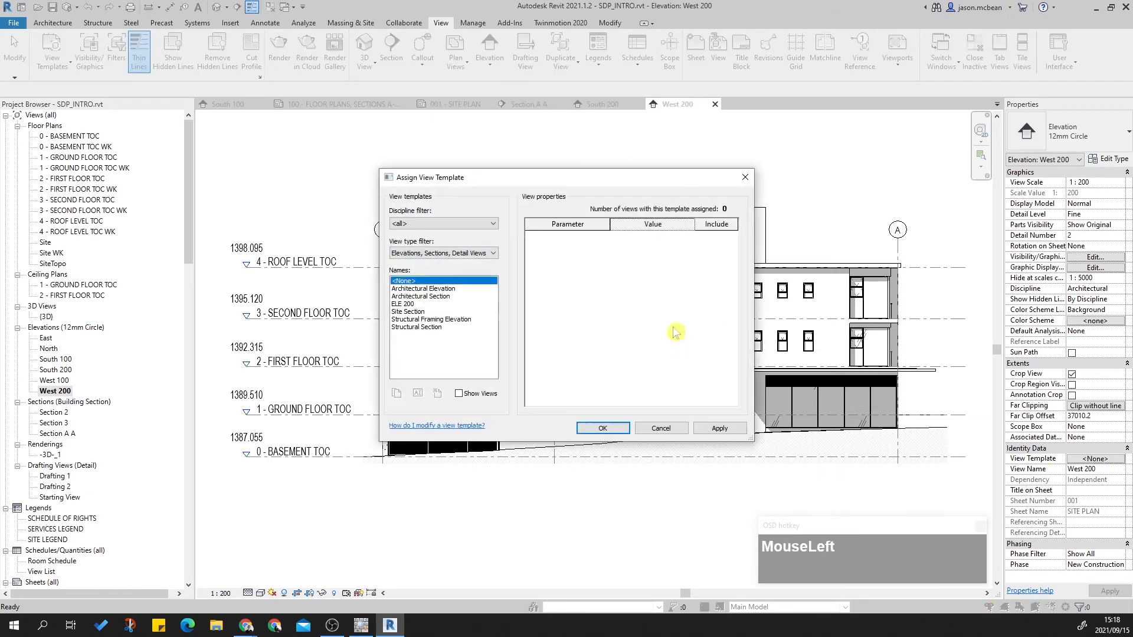
{"action": "left_click", "coordinate": [404, 304]}
{"action": "left_click", "coordinate": [602, 427]}
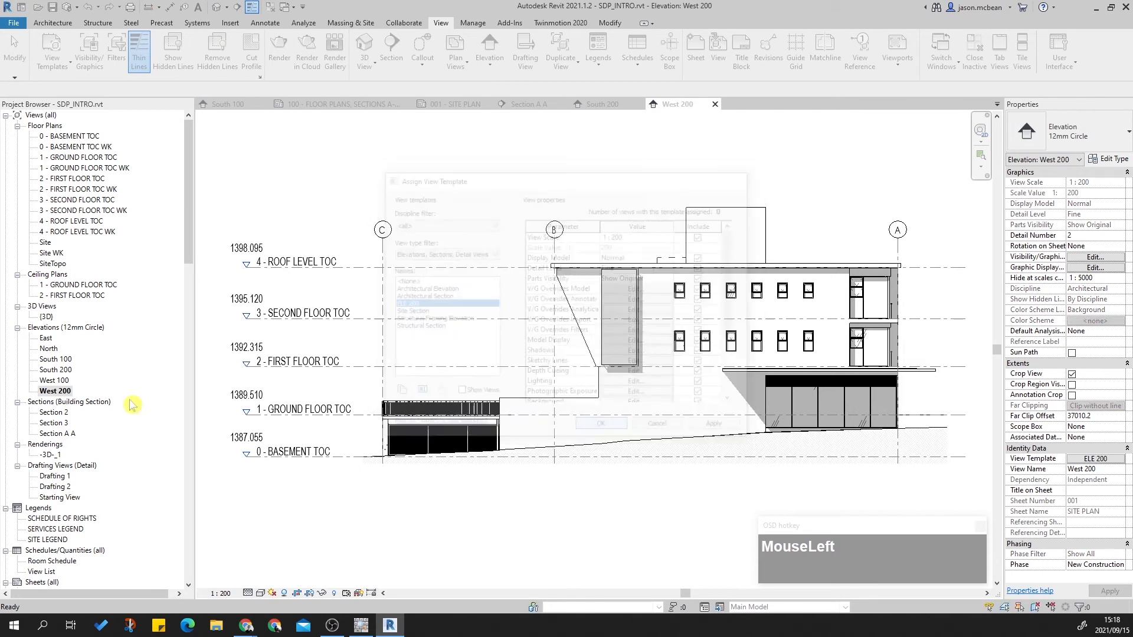
Step: Open the South 200 elevation and assign the ELE 200 view template to it
{"action": "double_click", "coordinate": [54, 371]}
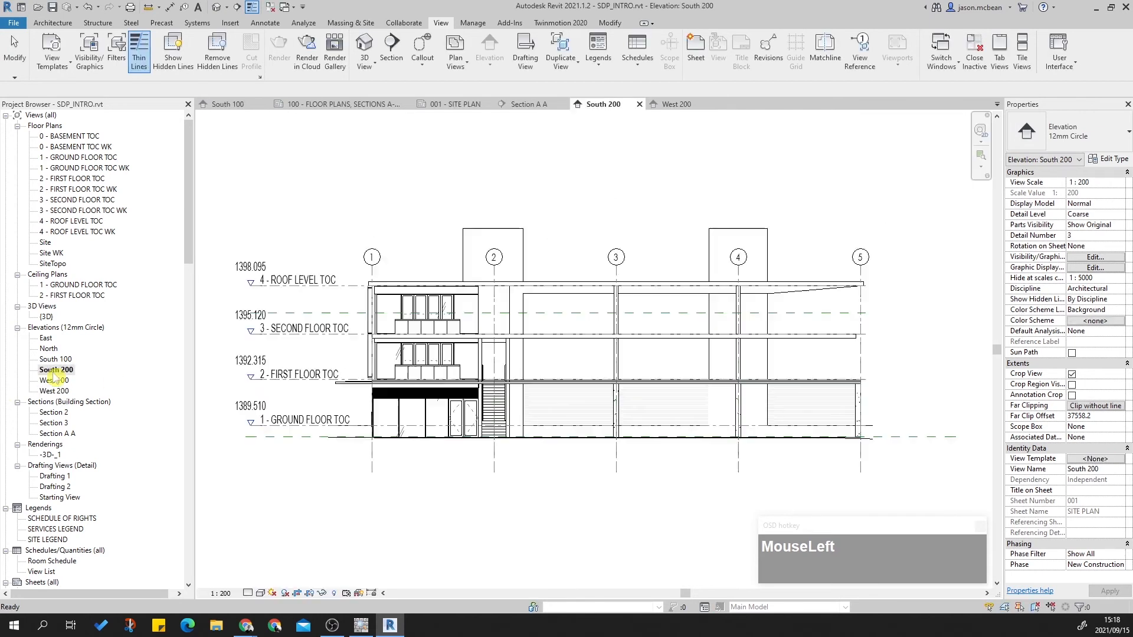
{"action": "left_click", "coordinate": [1110, 459]}
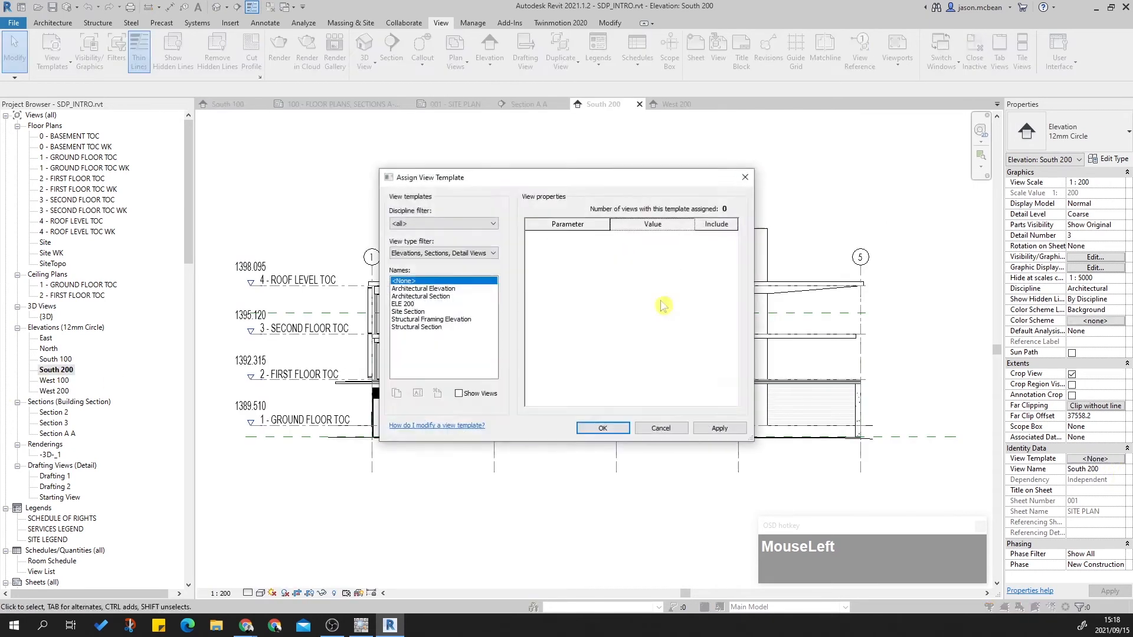
{"action": "left_click", "coordinate": [414, 297]}
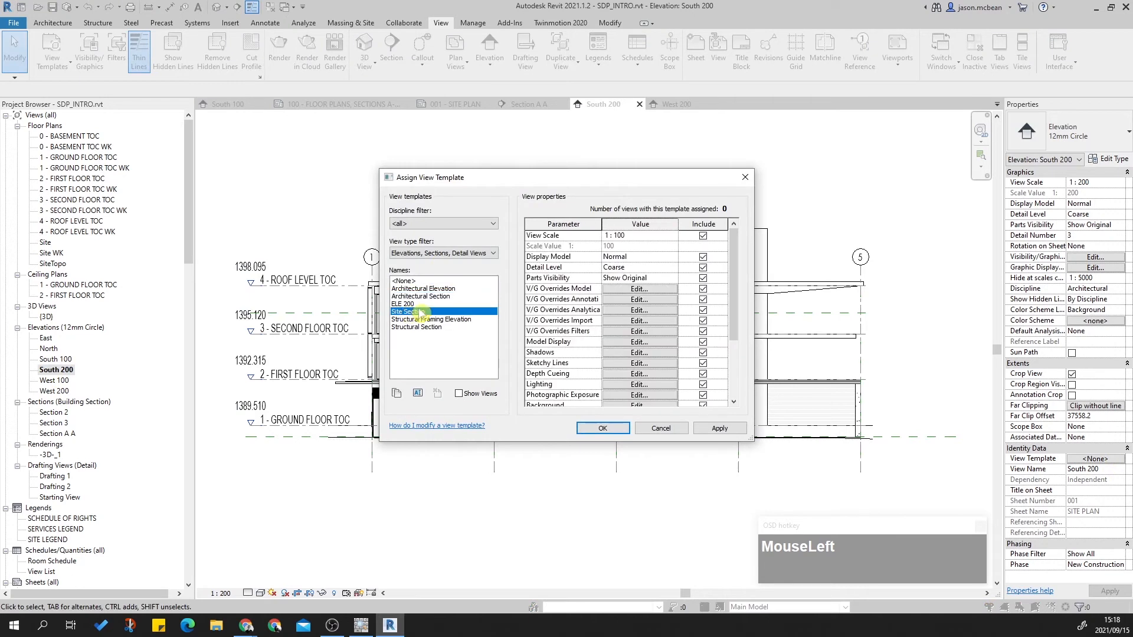
{"action": "left_click", "coordinate": [407, 304]}
{"action": "left_click", "coordinate": [721, 433]}
{"action": "left_click", "coordinate": [591, 427]}
Step: Examine the South 200 elevation's shading and review the ELE 200 template's parameters, including its lighting and sun settings
{"action": "scroll", "coordinate": [520, 432], "scroll_direction": "up", "scroll_amount": 2}
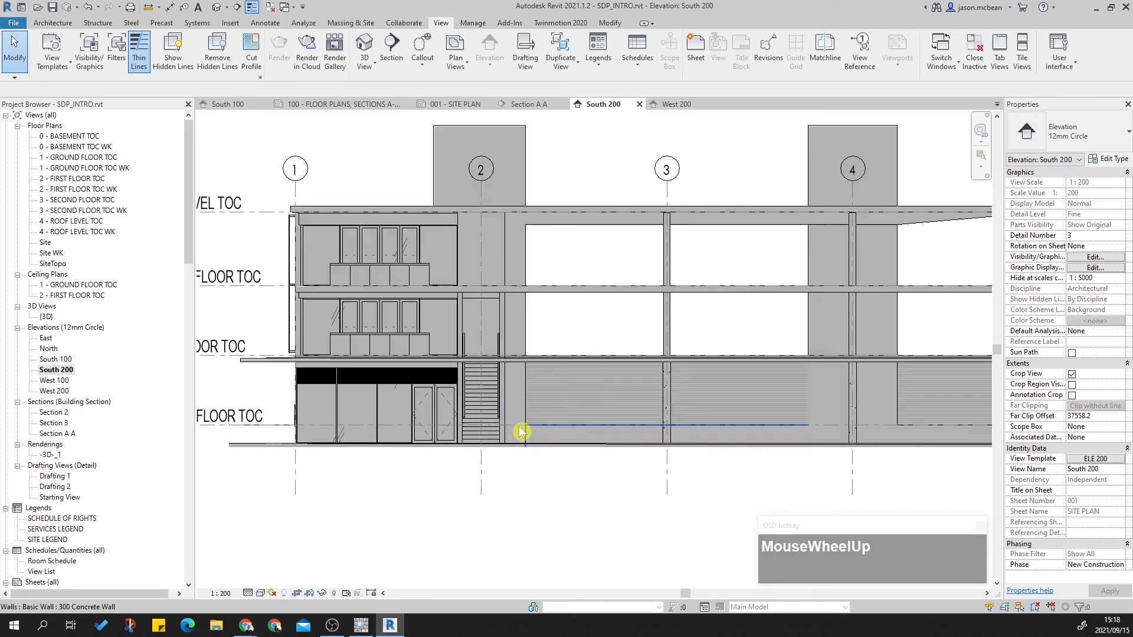
{"action": "scroll", "coordinate": [547, 451], "scroll_direction": "down", "scroll_amount": 1}
{"action": "middle_click_drag", "start_coordinate": [404, 370], "coordinate": [432, 391]}
{"action": "left_click", "coordinate": [1099, 468]}
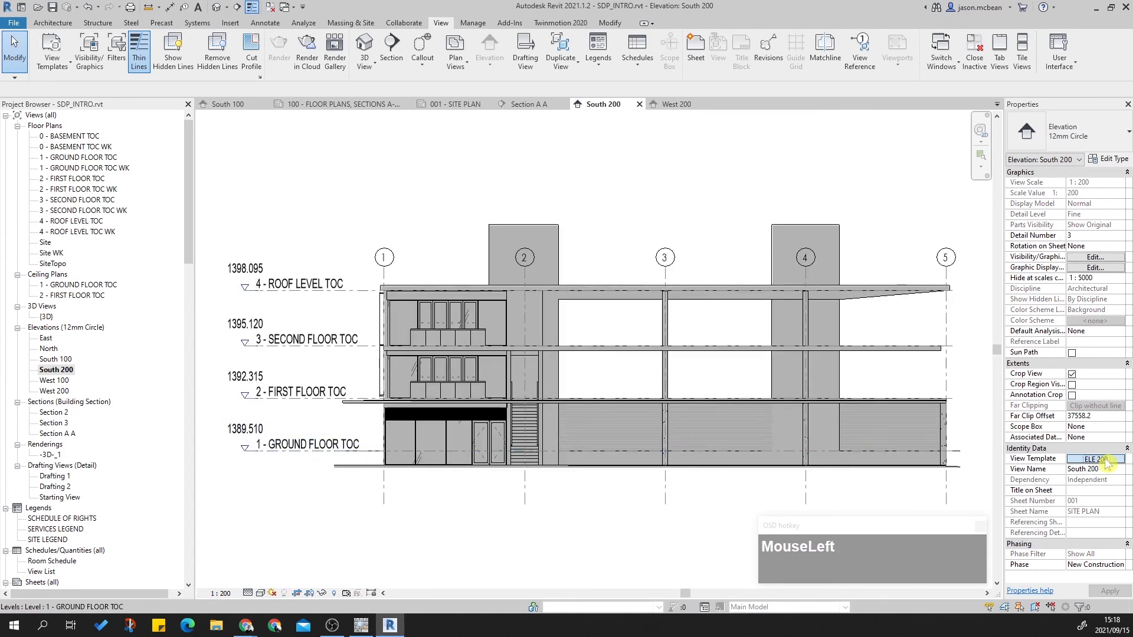
{"action": "left_click", "coordinate": [1104, 460]}
{"action": "scroll", "coordinate": [691, 307], "scroll_direction": "down", "scroll_amount": 3}
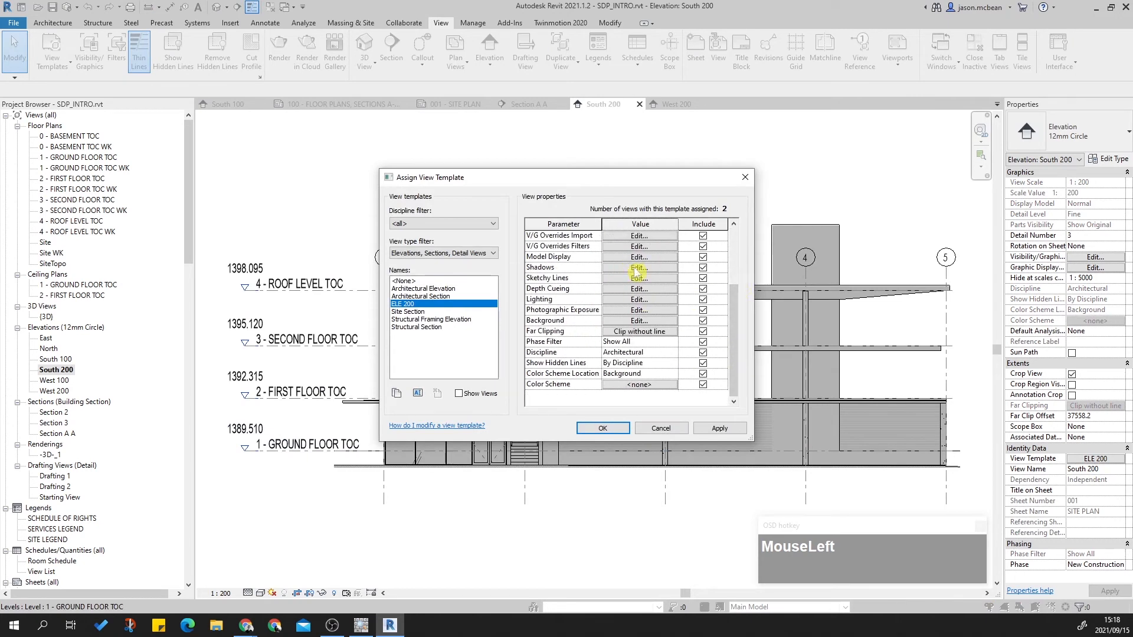
{"action": "left_click", "coordinate": [637, 301]}
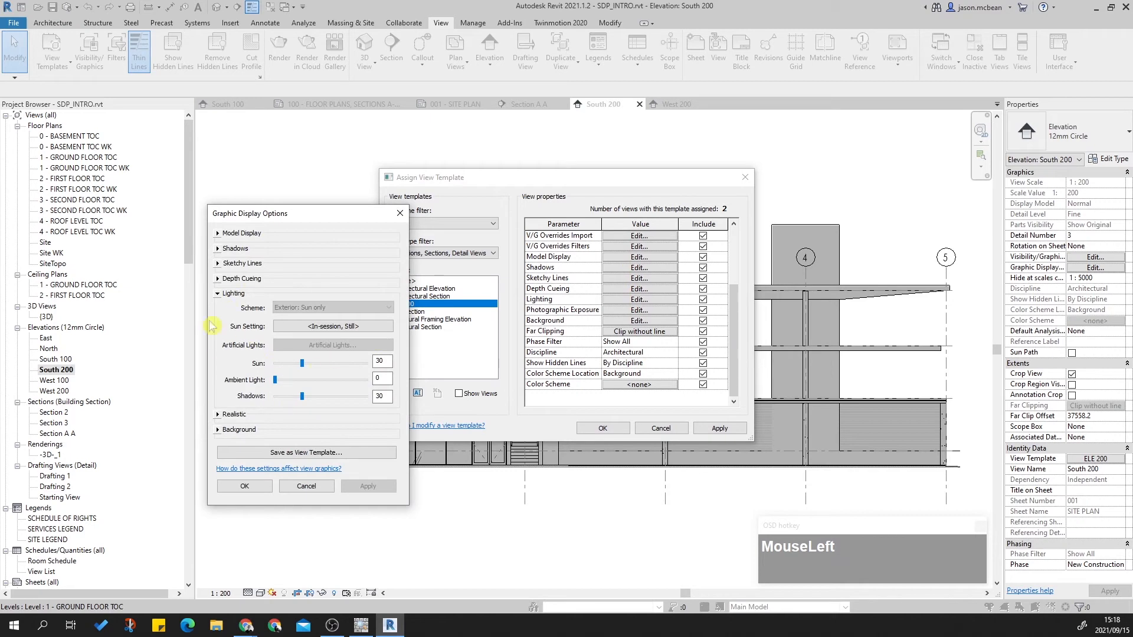
{"action": "left_click", "coordinate": [306, 486]}
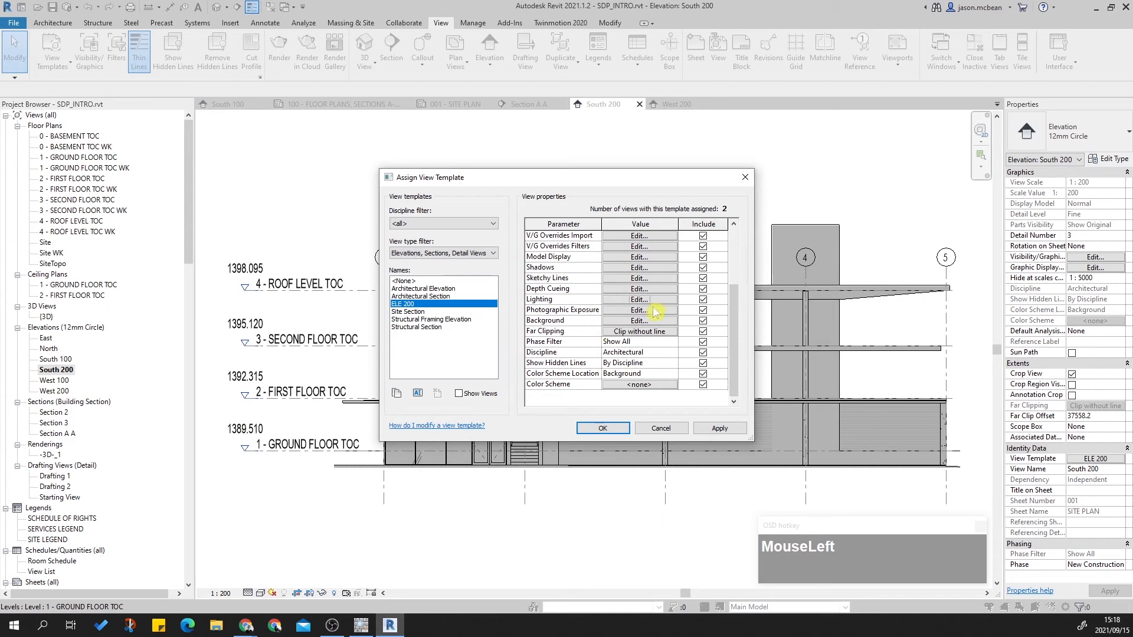
{"action": "scroll", "coordinate": [650, 312], "scroll_direction": "up", "scroll_amount": 1}
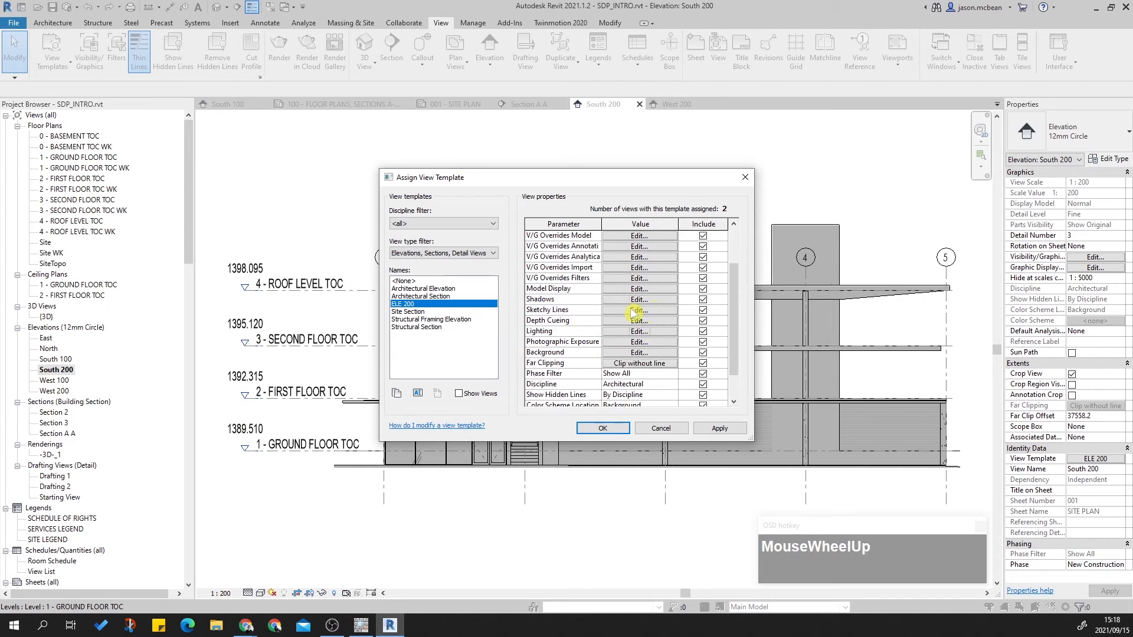
{"action": "scroll", "coordinate": [666, 317], "scroll_direction": "up", "scroll_amount": 2}
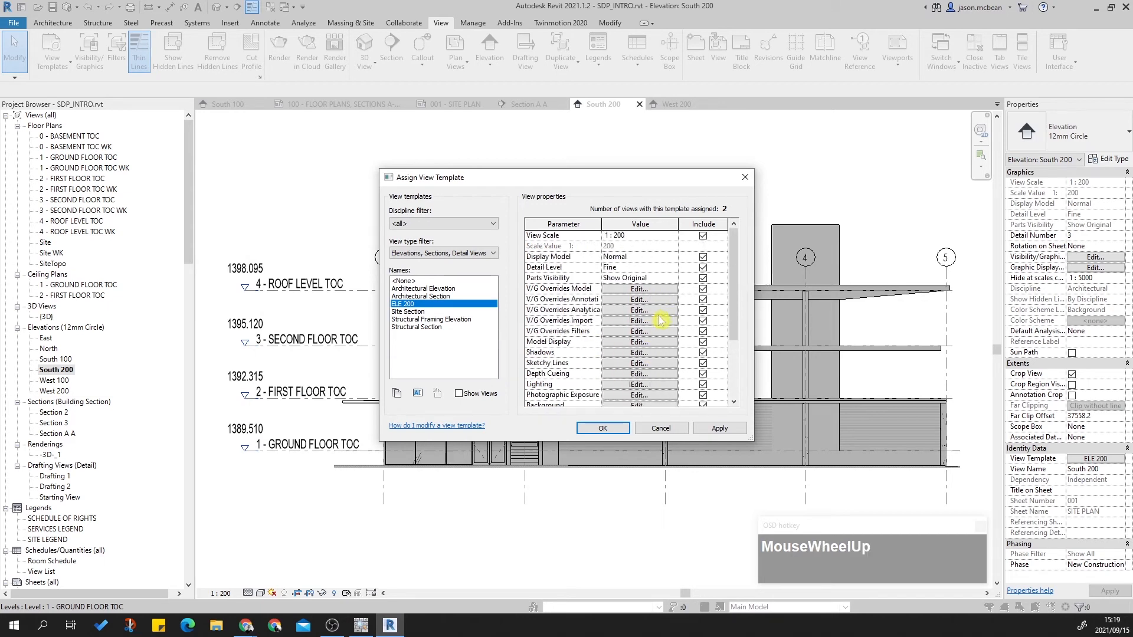
{"action": "scroll", "coordinate": [633, 356], "scroll_direction": "down", "scroll_amount": 3}
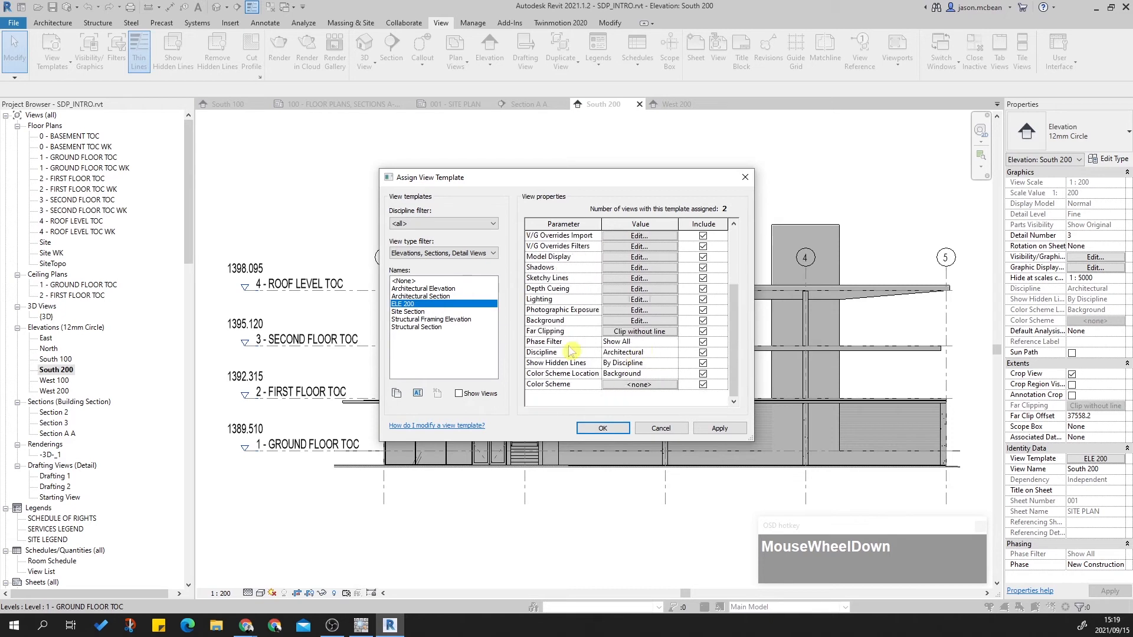
{"action": "left_click", "coordinate": [641, 300]}
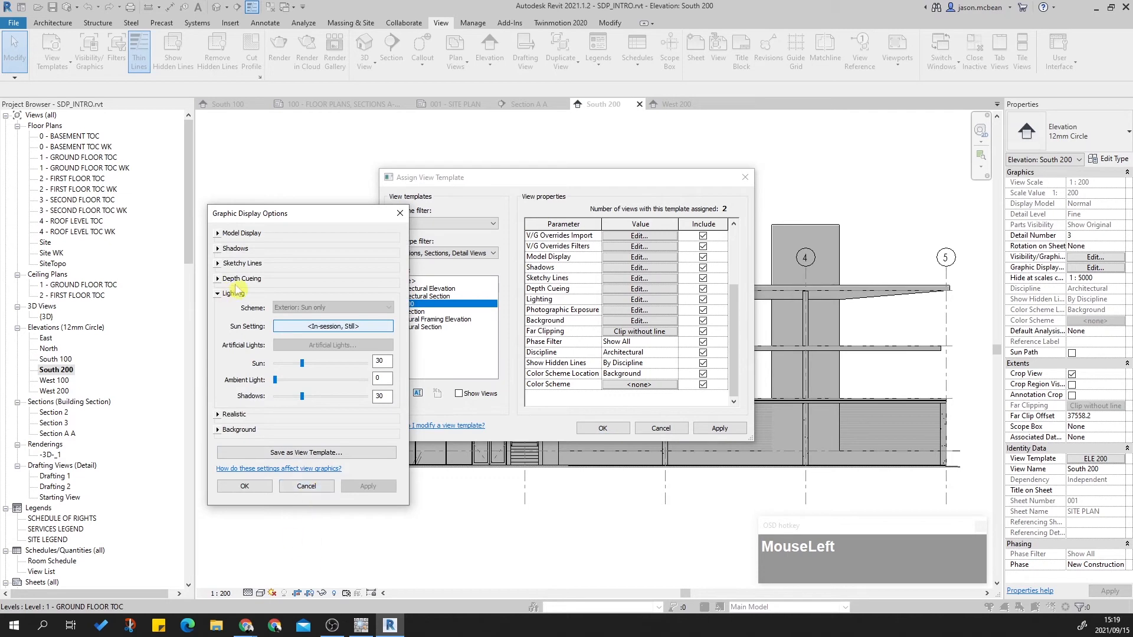
{"action": "left_click", "coordinate": [306, 488]}
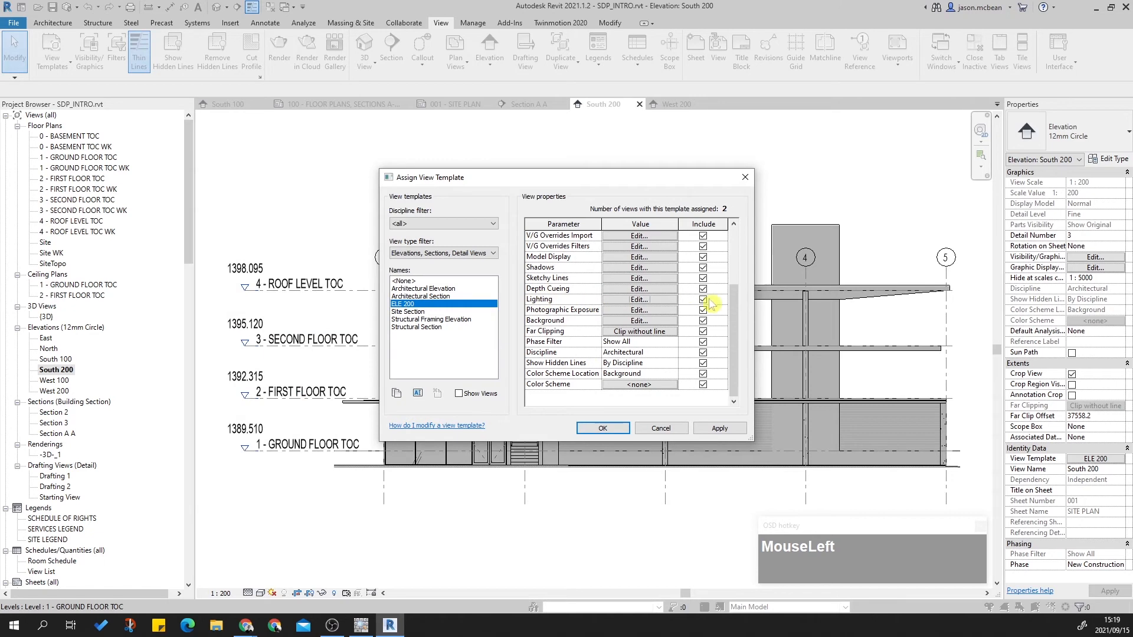
Step: Exclude Lighting from the ELE 200 view template and set the South 200 sun study time to 09:16
{"action": "left_click", "coordinate": [717, 428]}
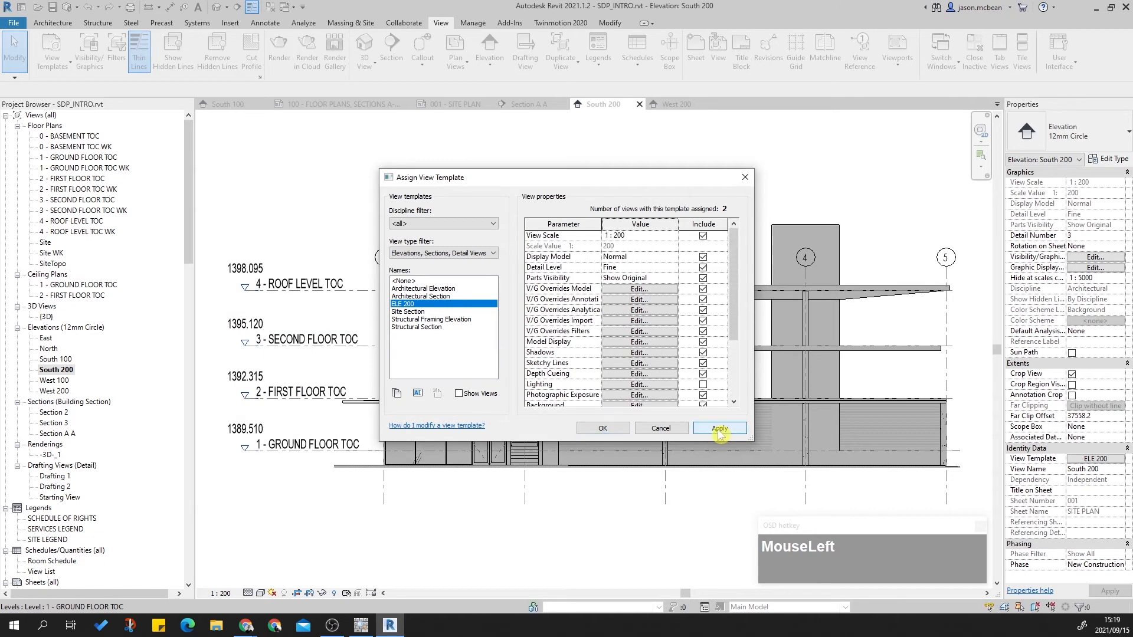
{"action": "left_click", "coordinate": [602, 428]}
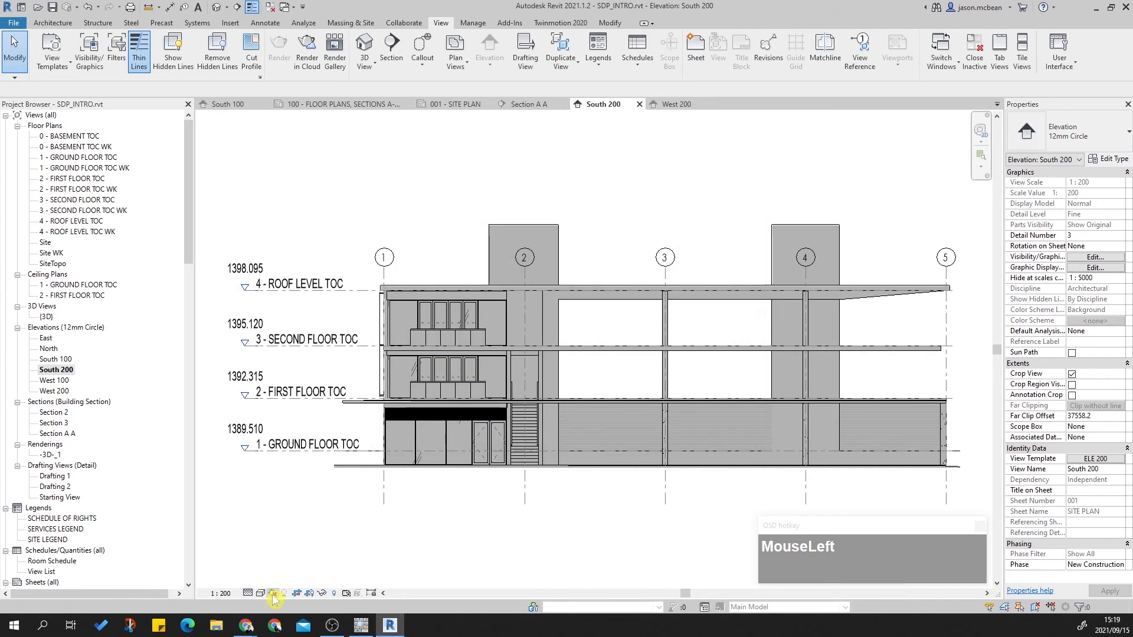
{"action": "left_click", "coordinate": [272, 593]}
{"action": "left_click", "coordinate": [302, 551]}
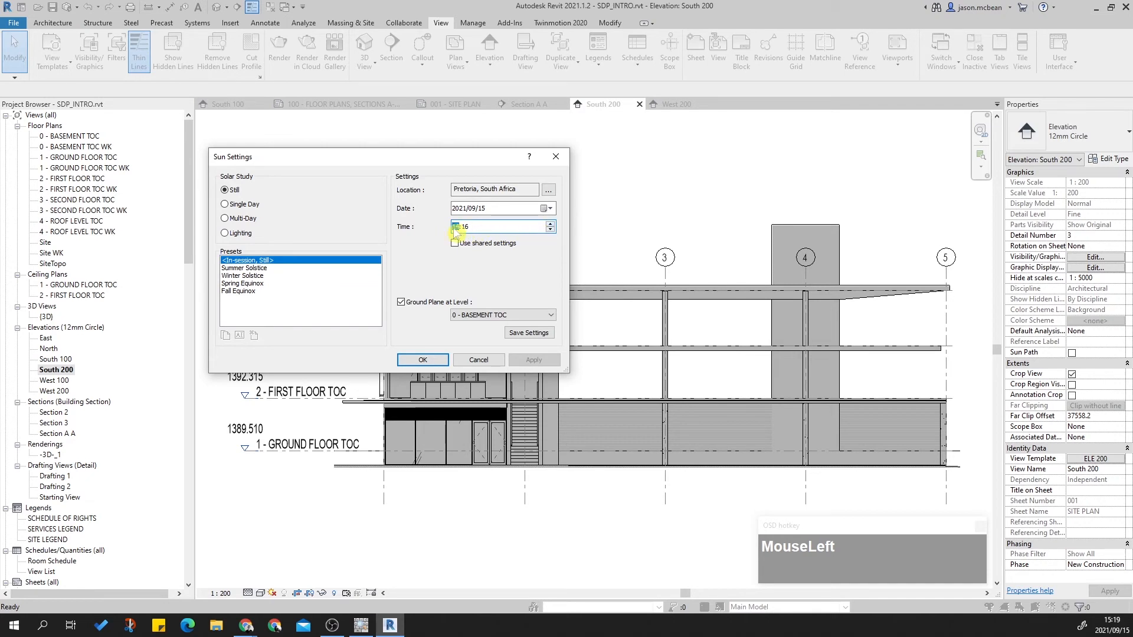
{"action": "type", "text": "9"}
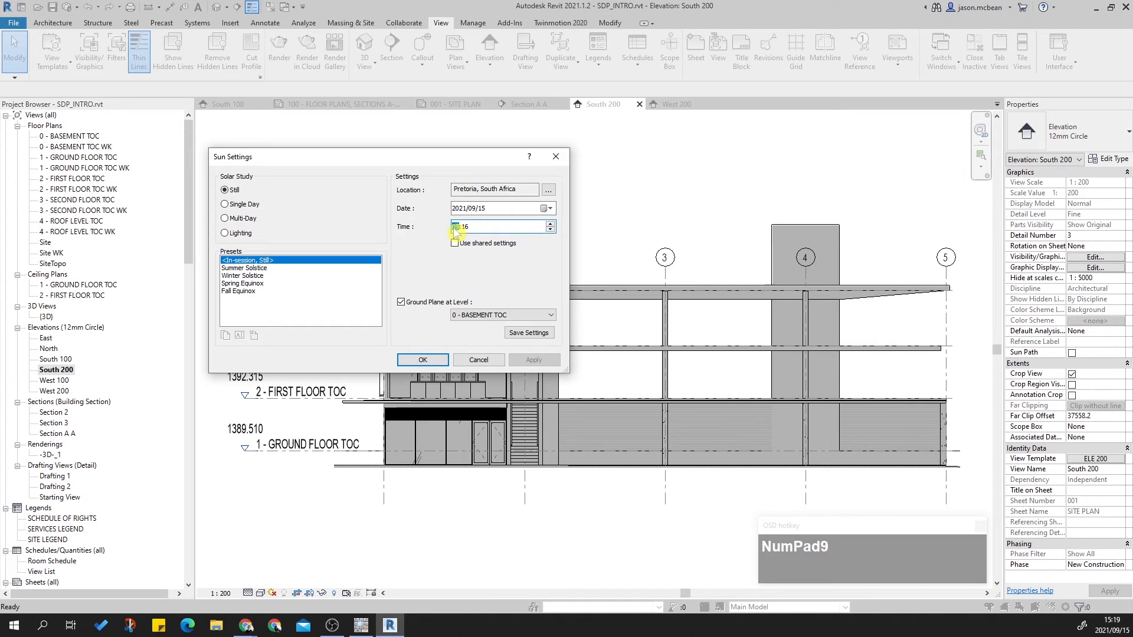
{"action": "left_click", "coordinate": [542, 366]}
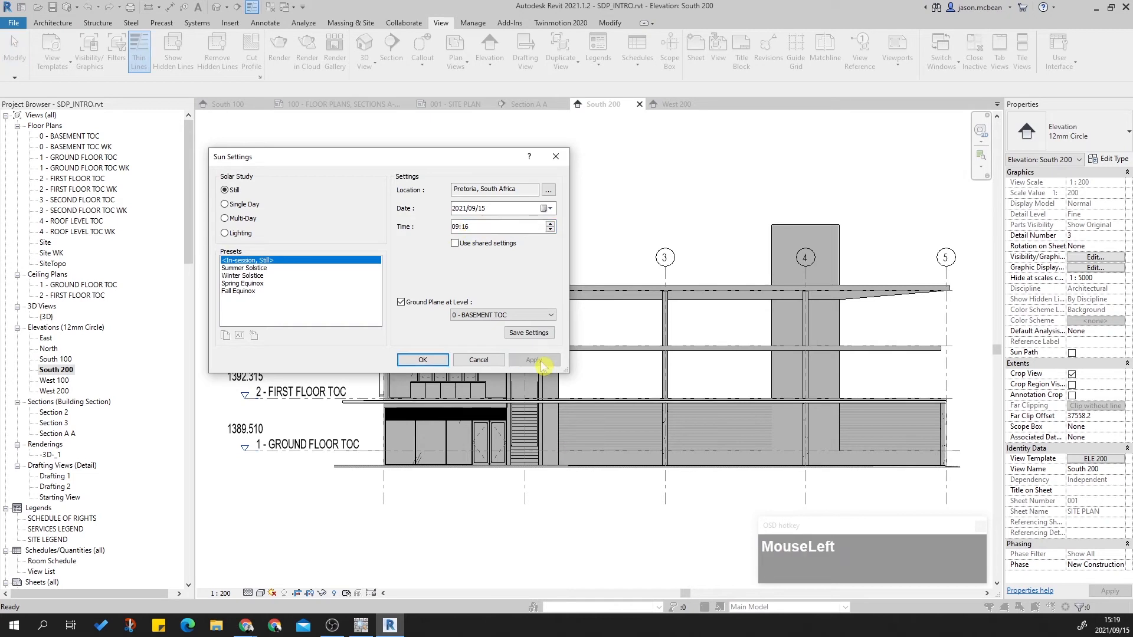
{"action": "left_click", "coordinate": [463, 362]}
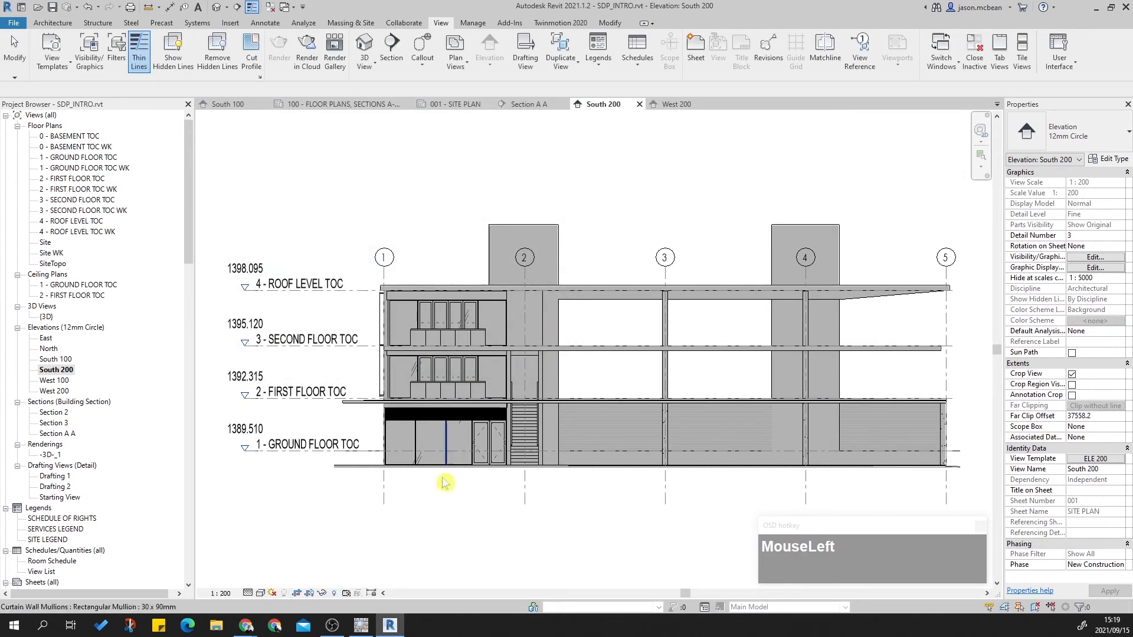
Step: Switch the South 200 sun settings to a Lighting solar study with azimuth 135° and altitude 35°, relative to view
{"action": "left_click", "coordinate": [271, 593]}
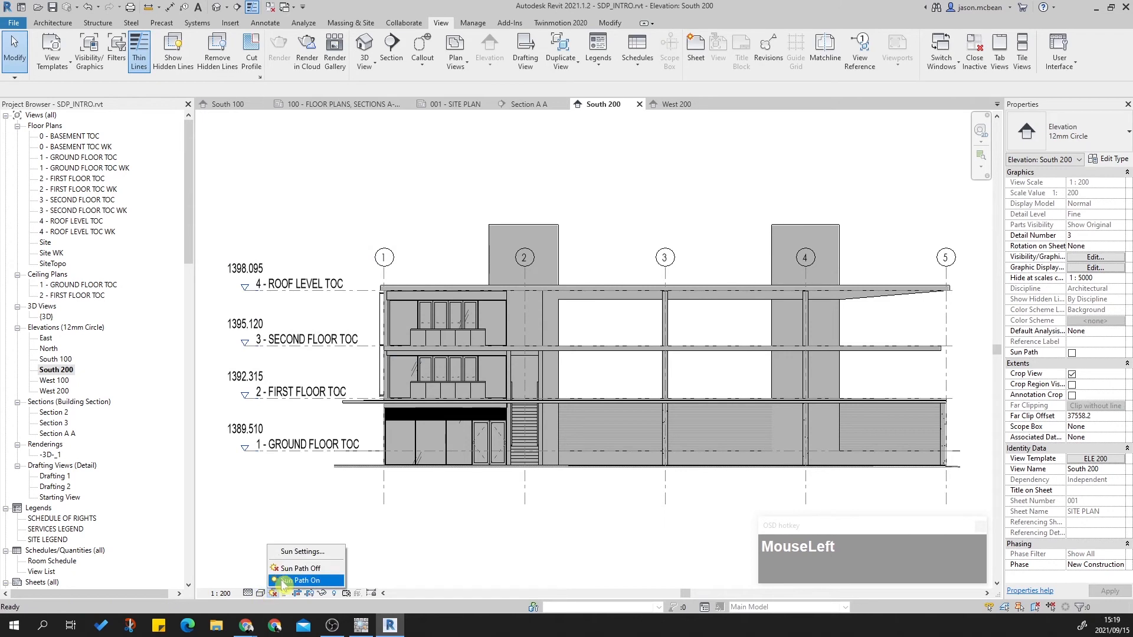
{"action": "left_click", "coordinate": [261, 593]}
{"action": "left_click_drag", "start_coordinate": [272, 594], "coordinate": [292, 552]}
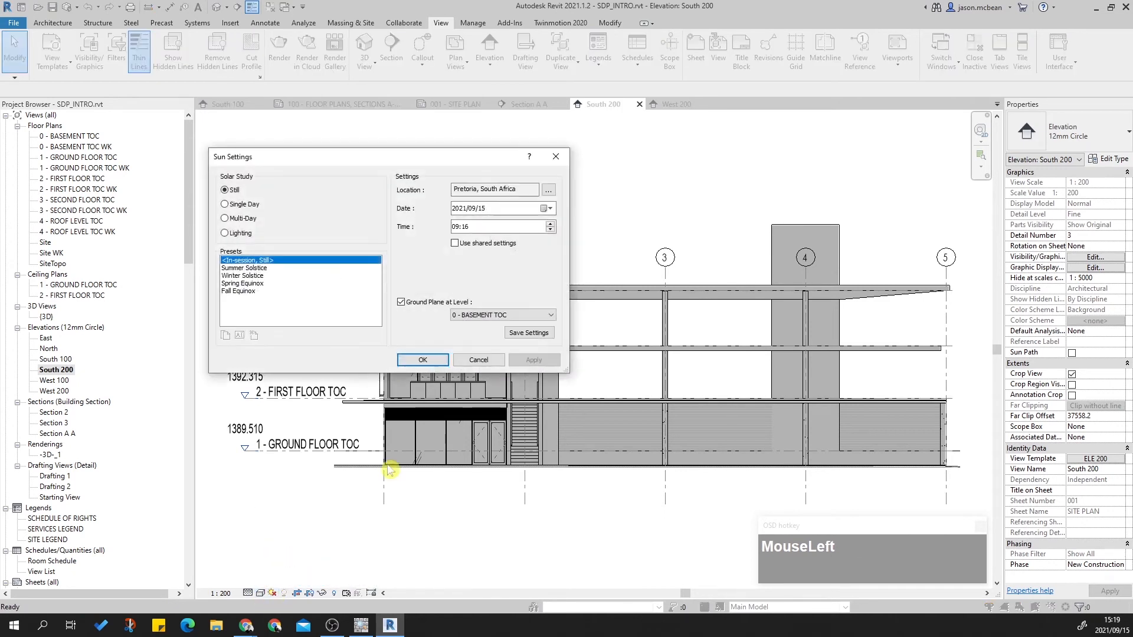
{"action": "left_click", "coordinate": [477, 227]}
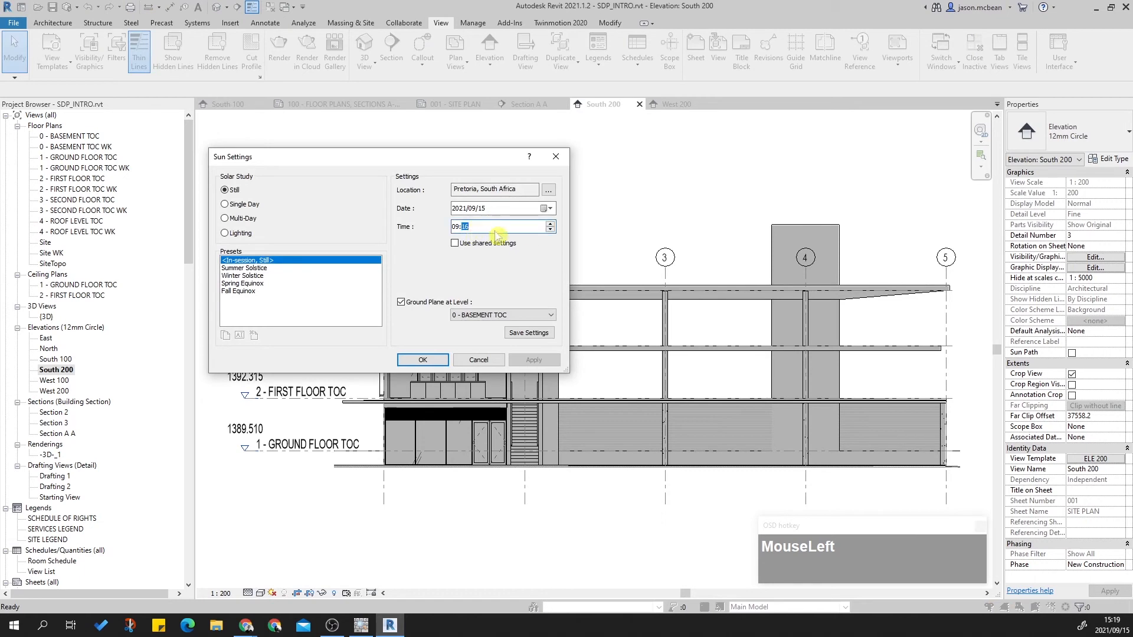
{"action": "type", "text": "6"}
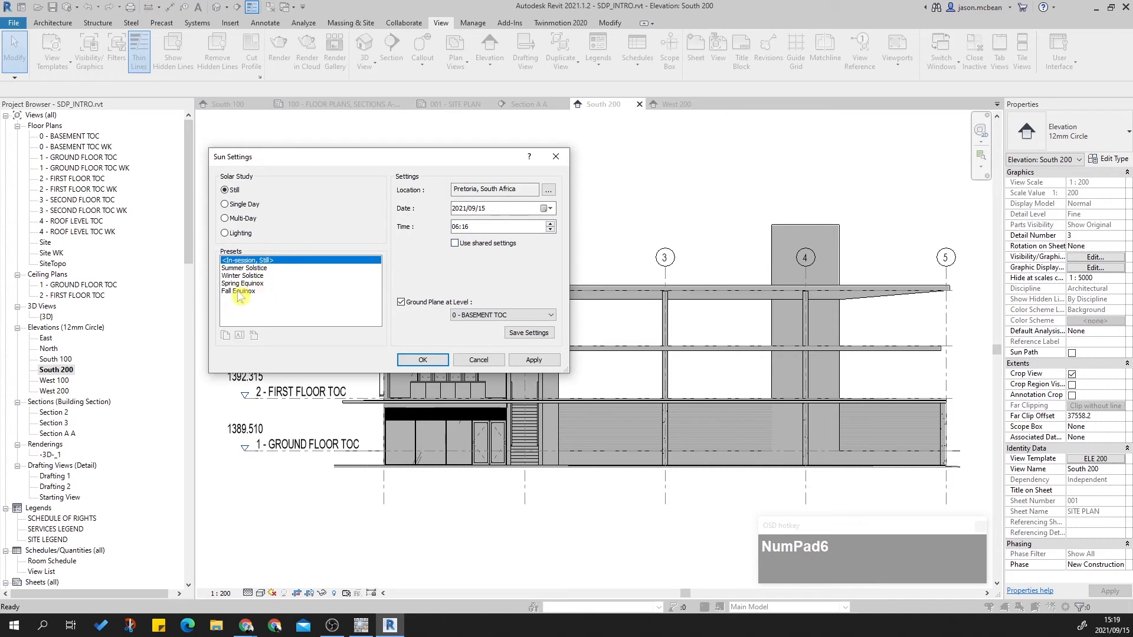
{"action": "left_click", "coordinate": [225, 233]}
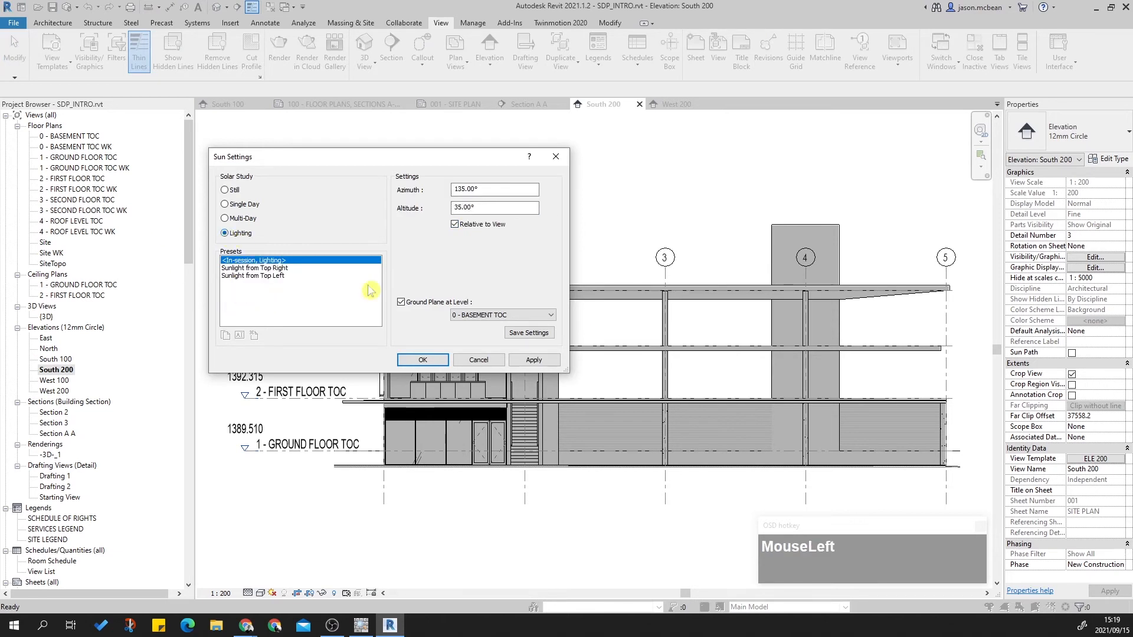
{"action": "left_click", "coordinate": [525, 360]}
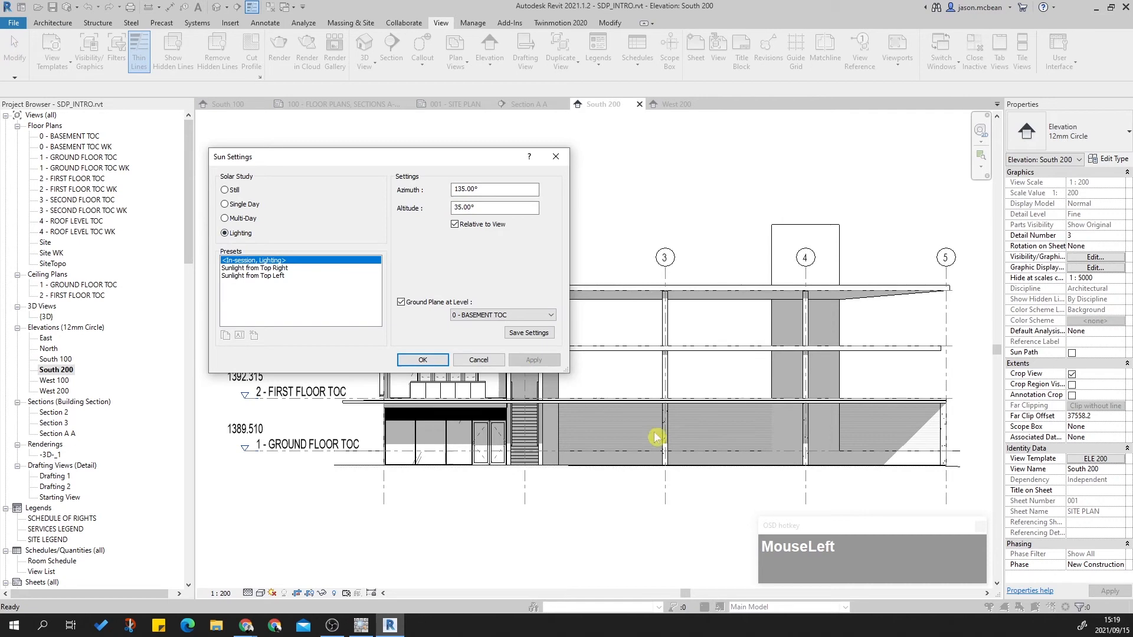
{"action": "left_click", "coordinate": [422, 361]}
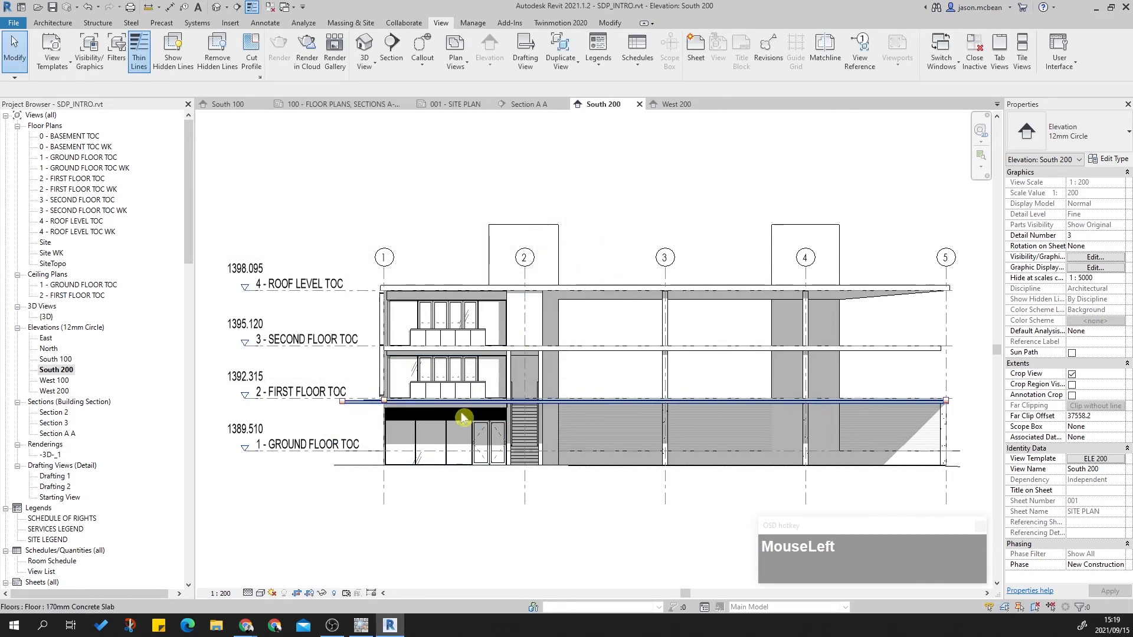
{"action": "scroll", "coordinate": [566, 493], "scroll_direction": "down", "scroll_amount": 2}
{"action": "middle_click", "coordinate": [567, 493]}
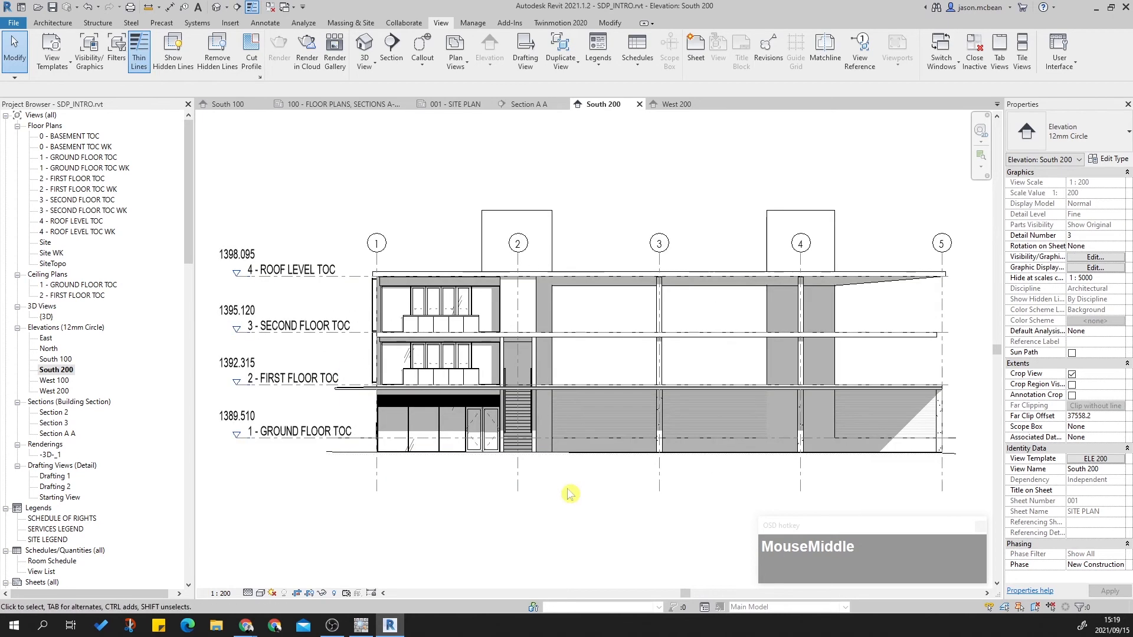
Step: Include Lighting in the ELE 200 view template again and apply it to South 200
{"action": "left_click", "coordinate": [1096, 459]}
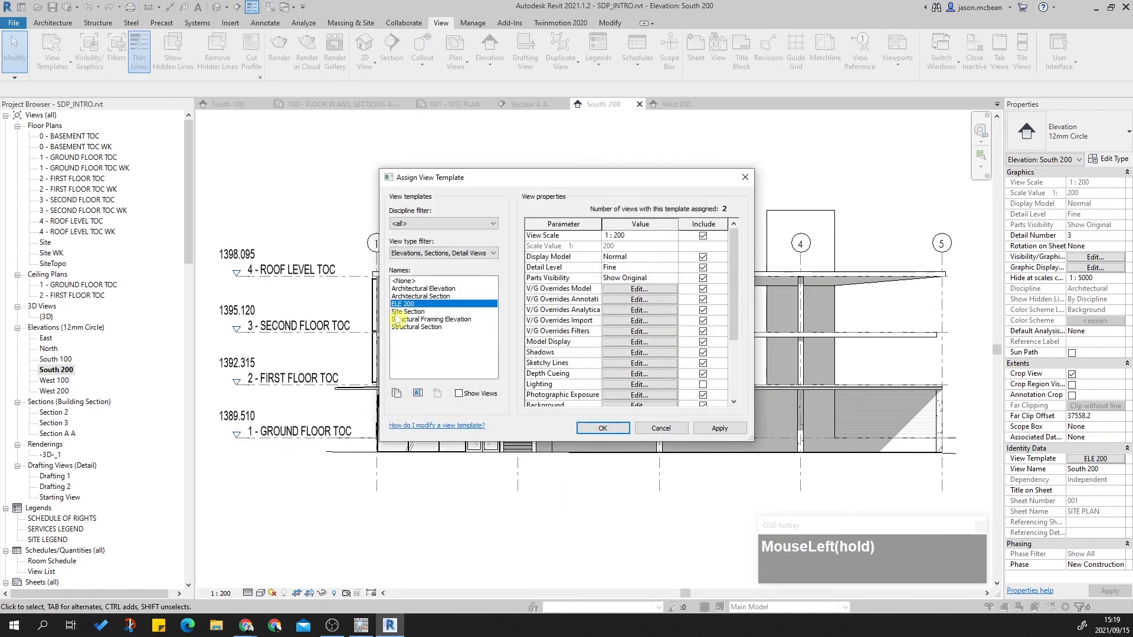
{"action": "scroll", "coordinate": [625, 369], "scroll_direction": "down", "scroll_amount": 1}
{"action": "left_click", "coordinate": [703, 352]}
{"action": "left_click", "coordinate": [719, 429]}
{"action": "left_click", "coordinate": [604, 428]}
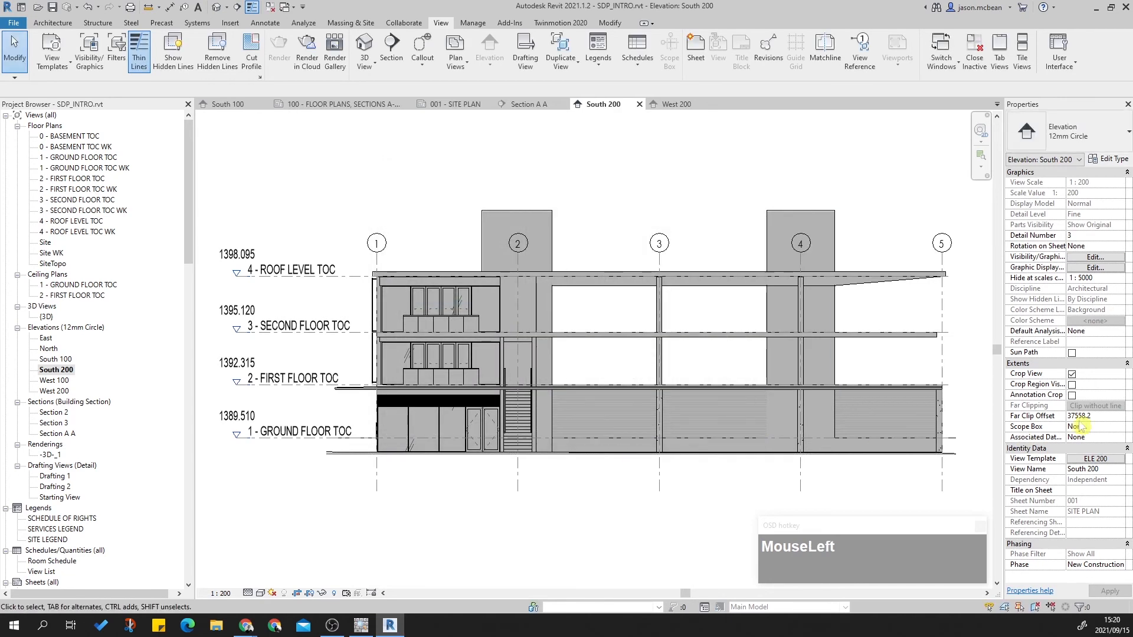
Step: Remove Lighting from the parameters controlled by the ELE 200 view template and apply the change
{"action": "left_click", "coordinate": [1099, 458]}
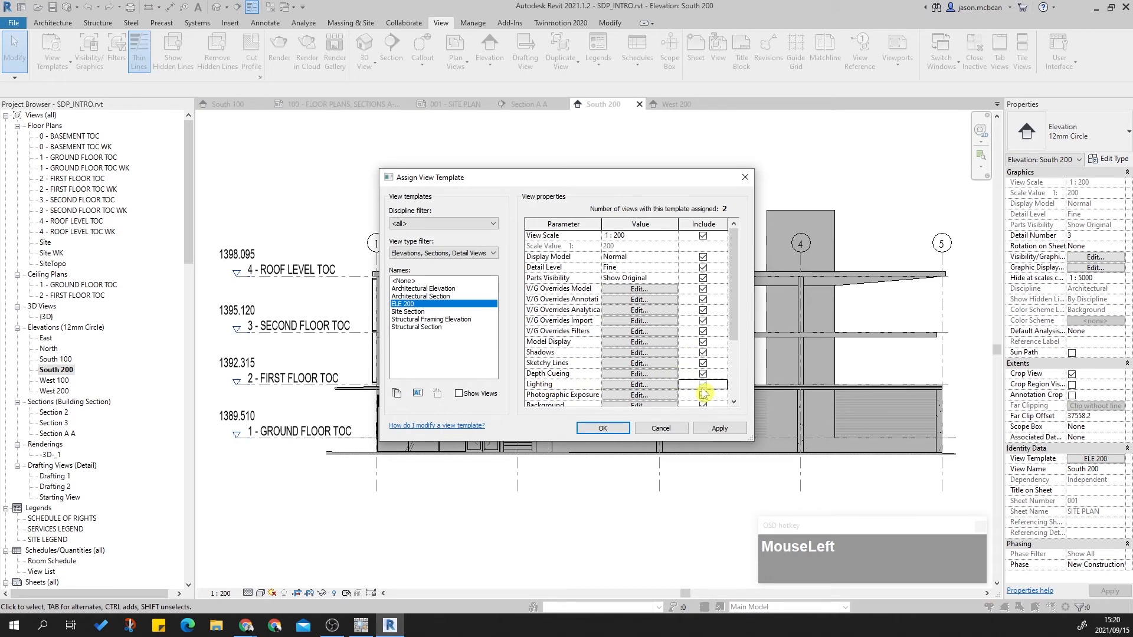
{"action": "left_click", "coordinate": [717, 429]}
{"action": "left_click", "coordinate": [611, 430]}
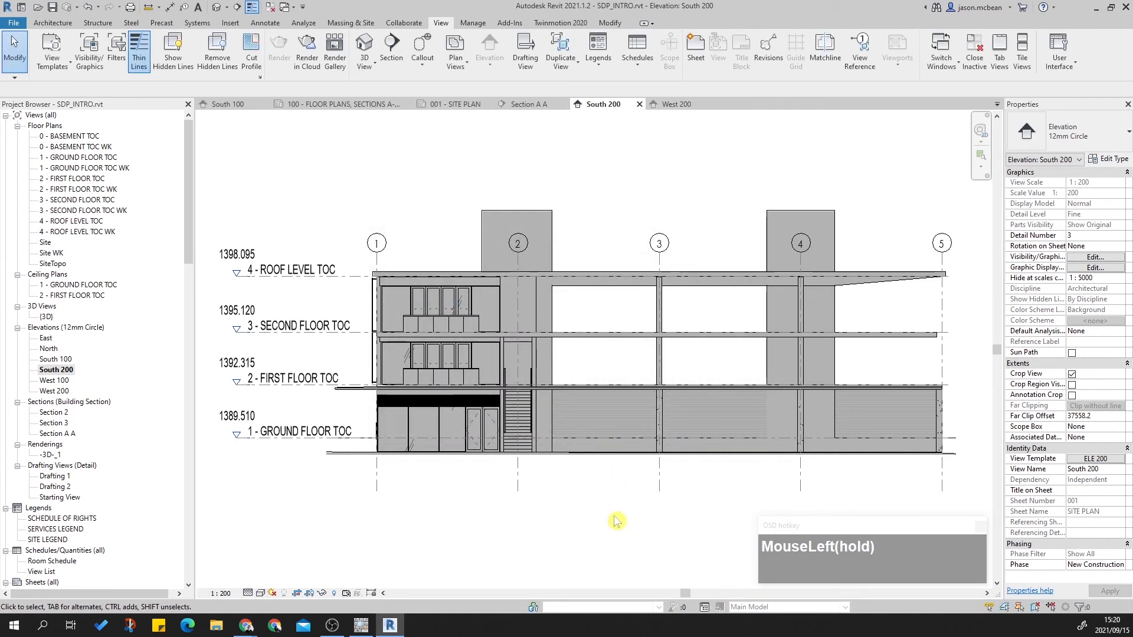
Step: Set South 200's solar study to Lighting, with azimuth 135° and altitude 35° relative to the view
{"action": "left_click", "coordinate": [272, 593]}
{"action": "left_click", "coordinate": [295, 551]}
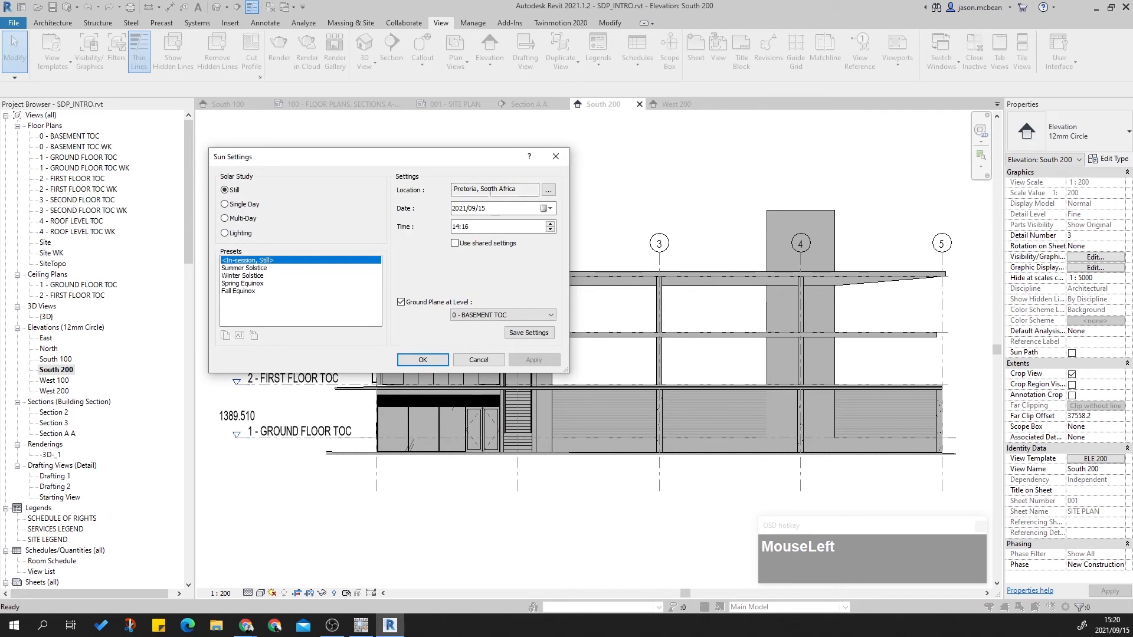
{"action": "left_click", "coordinate": [226, 204]}
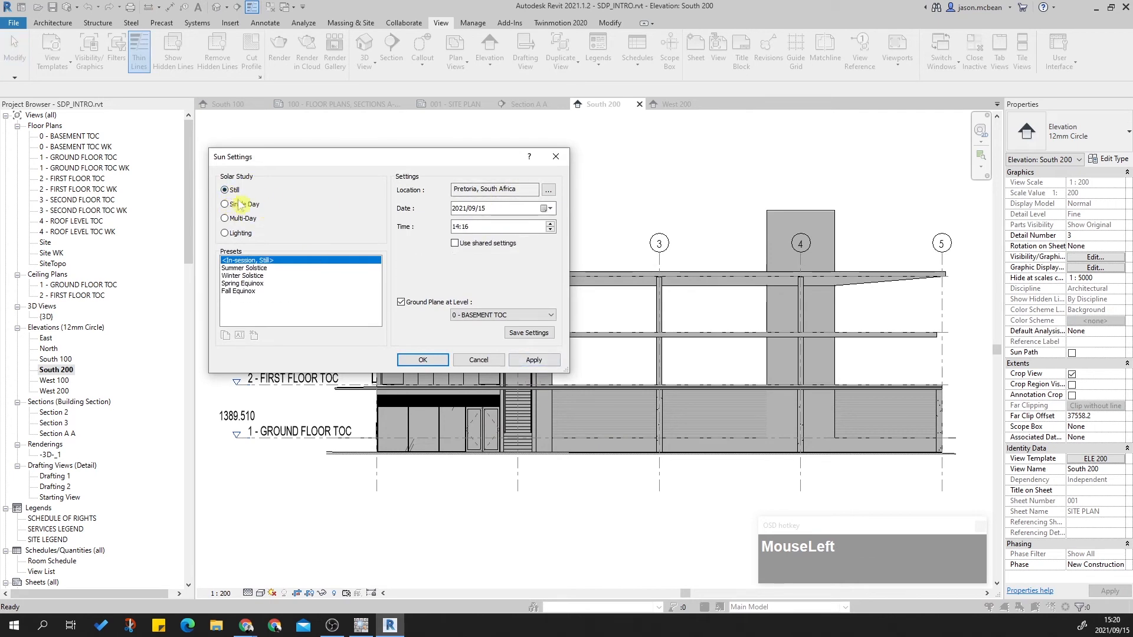
{"action": "left_click", "coordinate": [226, 233]}
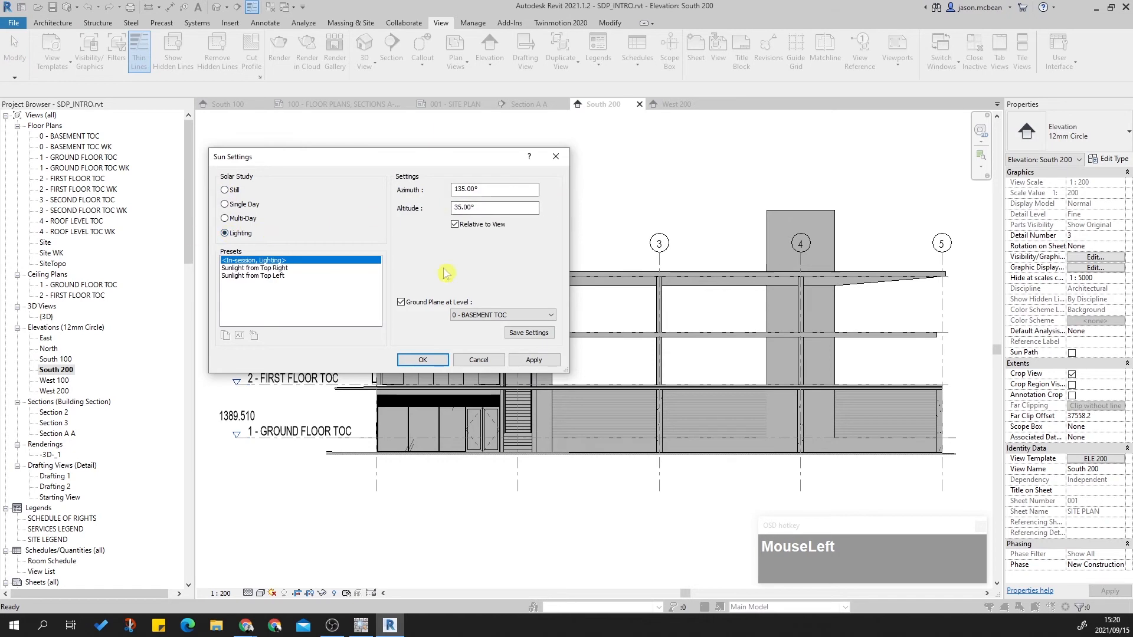
{"action": "left_click", "coordinate": [535, 360]}
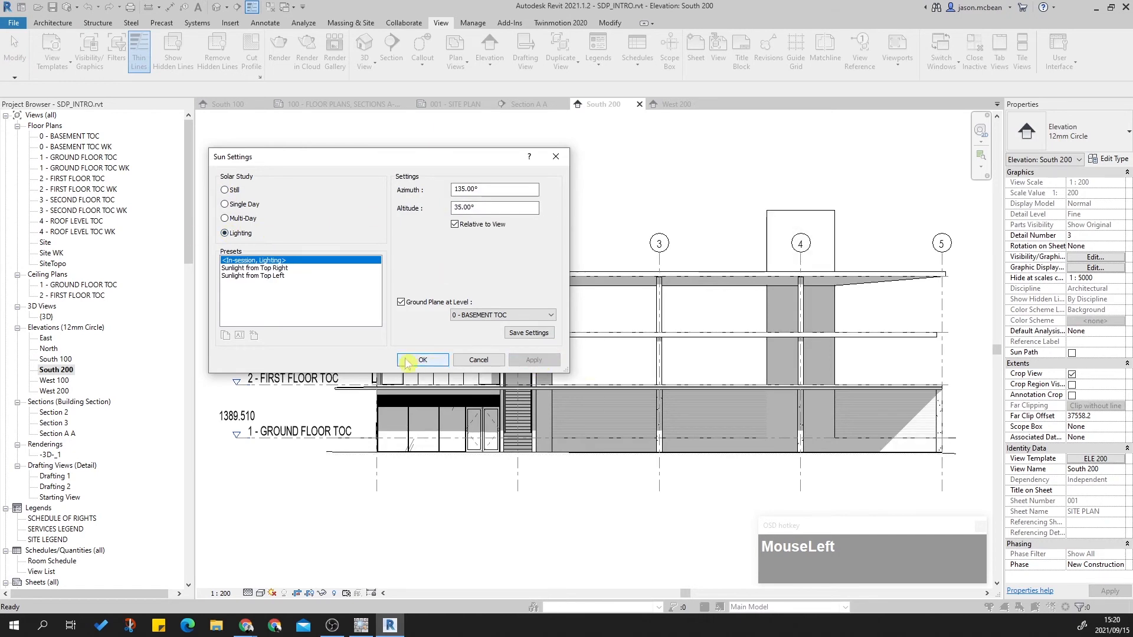
{"action": "left_click", "coordinate": [475, 189]}
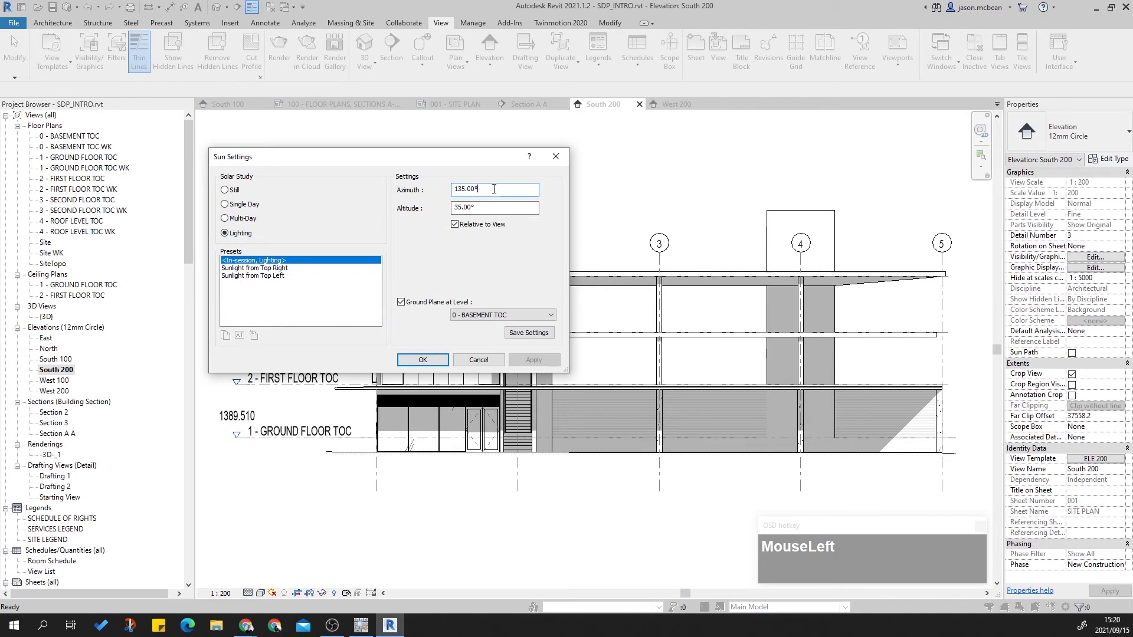
{"action": "left_click", "coordinate": [443, 358]}
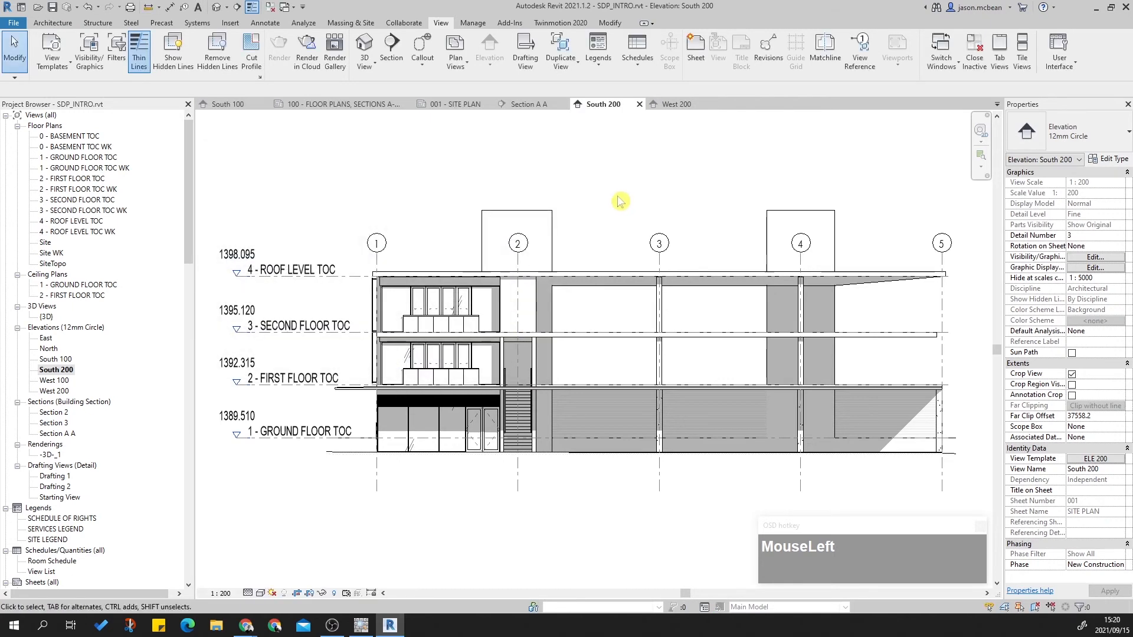
Step: Open the 001 - SITE PLAN sheet
{"action": "scroll", "coordinate": [652, 391], "scroll_direction": "down", "scroll_amount": 2}
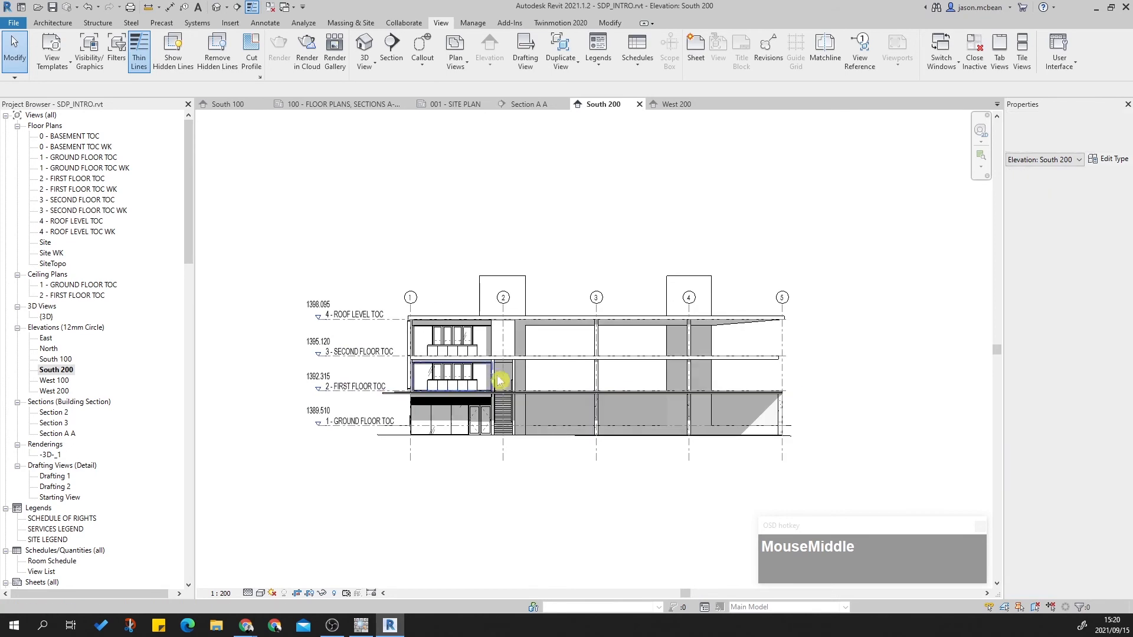
{"action": "scroll", "coordinate": [824, 341], "scroll_direction": "up", "scroll_amount": 2}
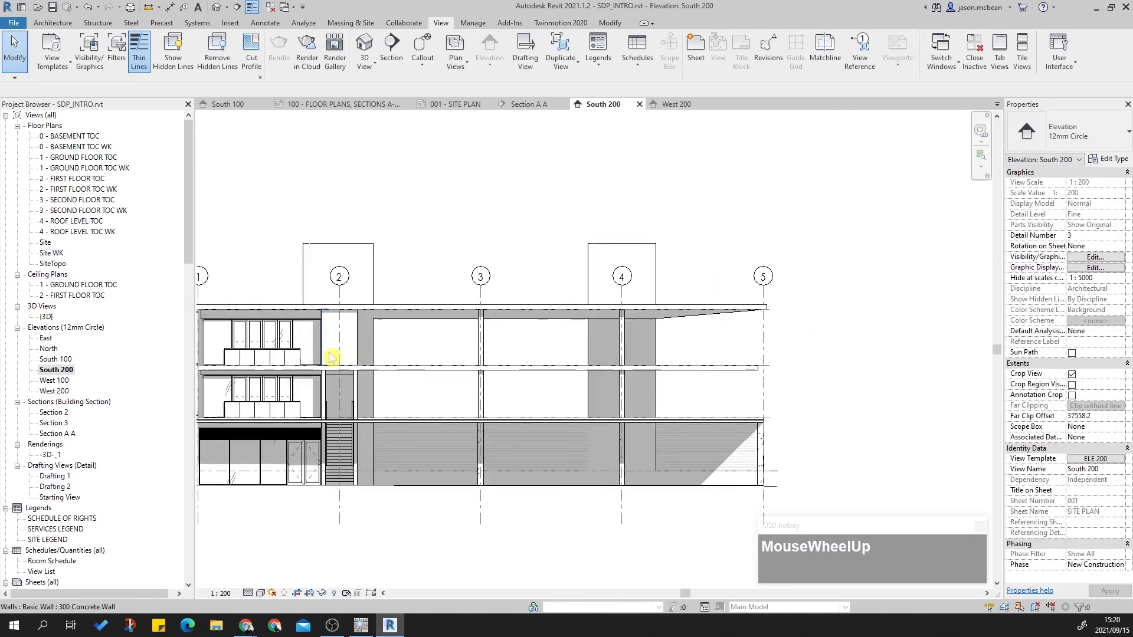
{"action": "middle_click_drag", "start_coordinate": [331, 354], "coordinate": [425, 347]}
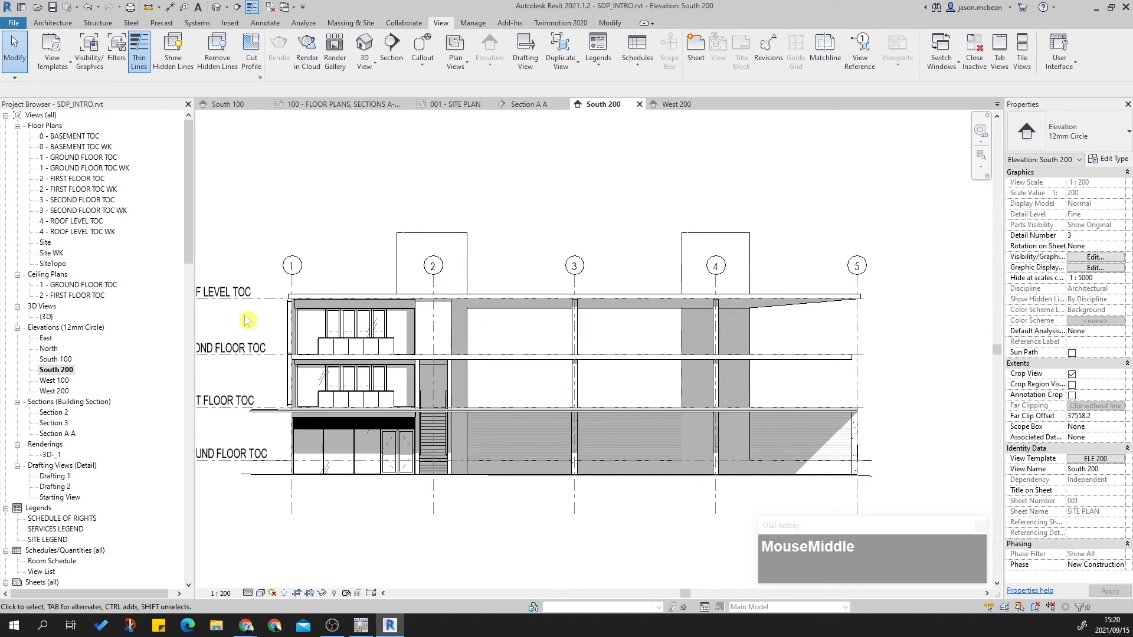
{"action": "scroll", "coordinate": [859, 388], "scroll_direction": "down", "scroll_amount": 1}
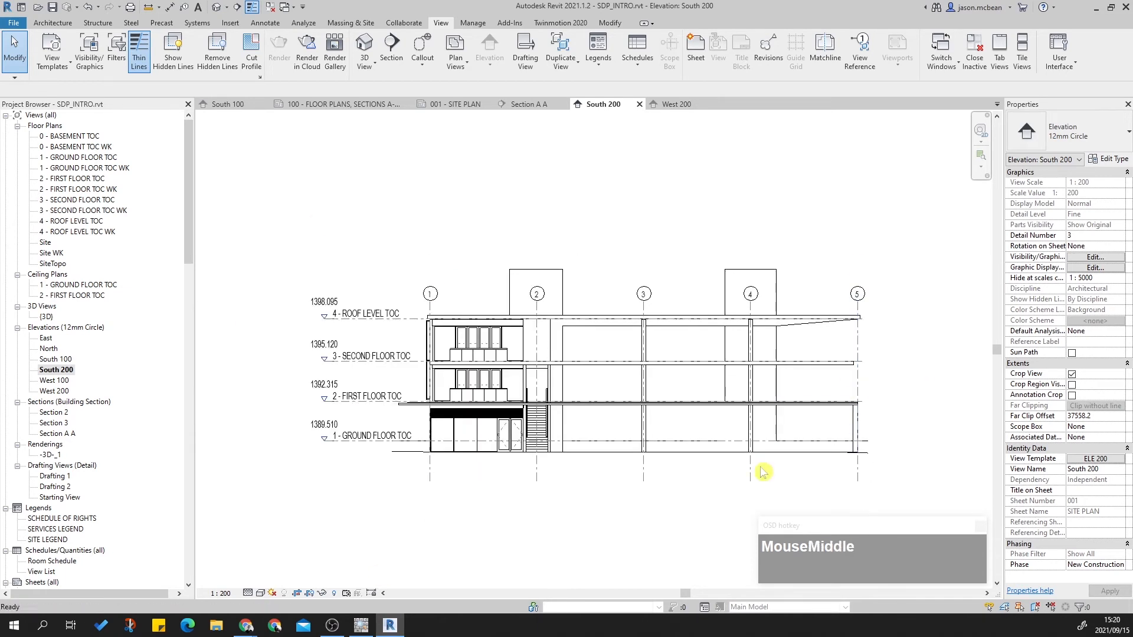
{"action": "scroll", "coordinate": [596, 457], "scroll_direction": "up", "scroll_amount": 1}
{"action": "scroll", "coordinate": [108, 521], "scroll_direction": "down", "scroll_amount": 4}
{"action": "scroll", "coordinate": [96, 529], "scroll_direction": "down", "scroll_amount": 2}
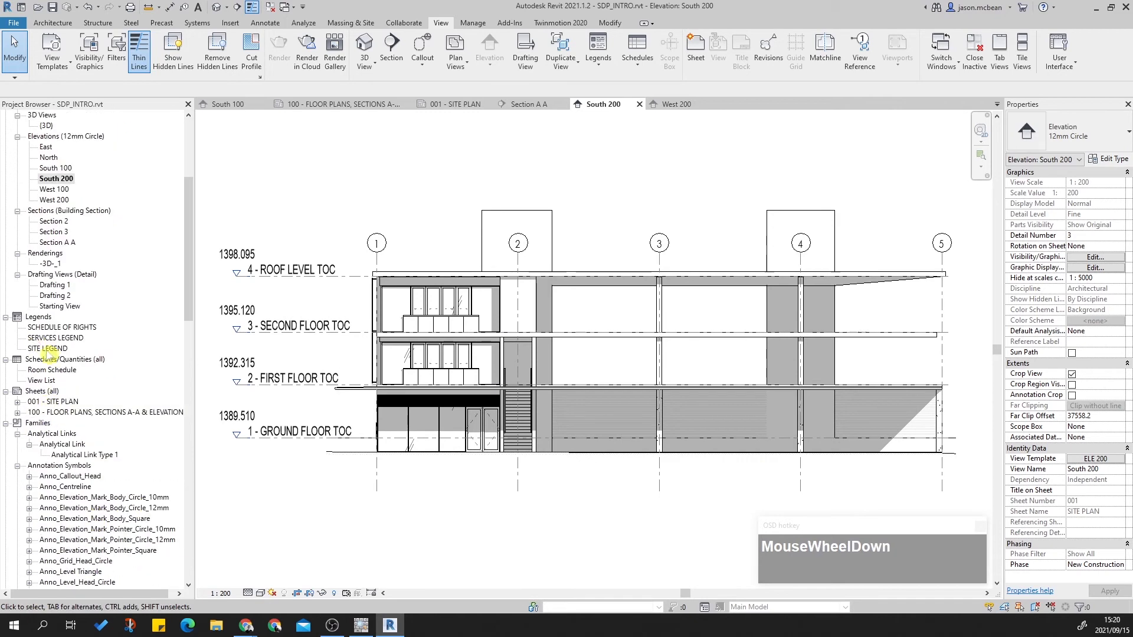
{"action": "double_click", "coordinate": [52, 401]}
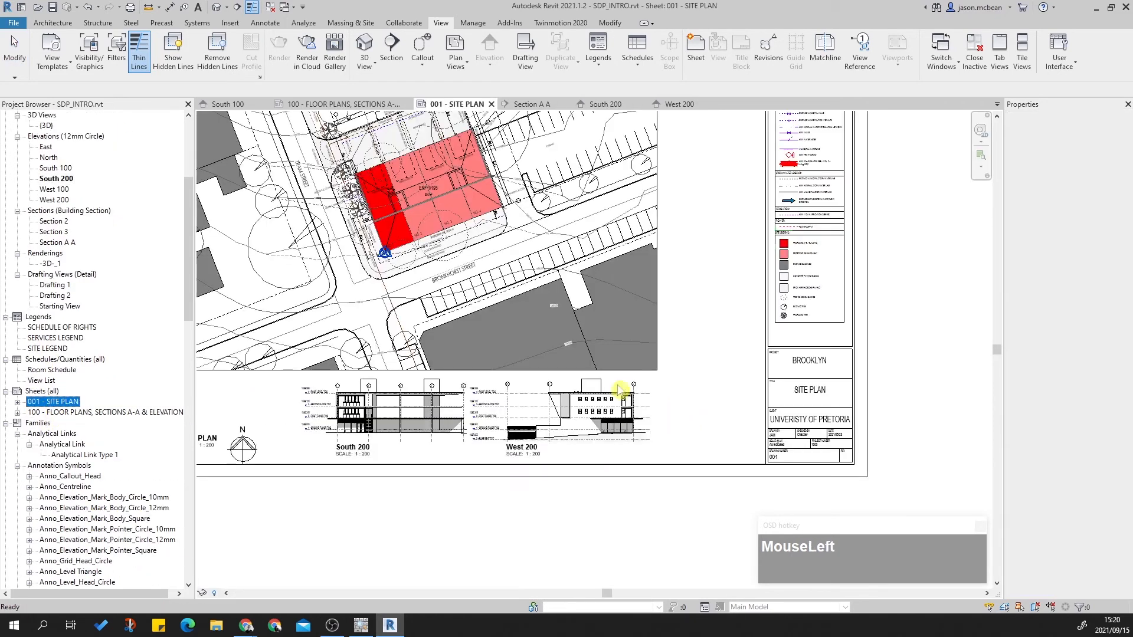
Step: Space the two elevations apart on the sheet by nudging the West 200 viewport right and the South 200 viewport left
{"action": "scroll", "coordinate": [518, 485], "scroll_direction": "down", "scroll_amount": 3}
{"action": "middle_click_drag", "start_coordinate": [518, 485], "coordinate": [530, 356]}
{"action": "scroll", "coordinate": [541, 528], "scroll_direction": "up", "scroll_amount": 6}
{"action": "left_click", "coordinate": [717, 421]}
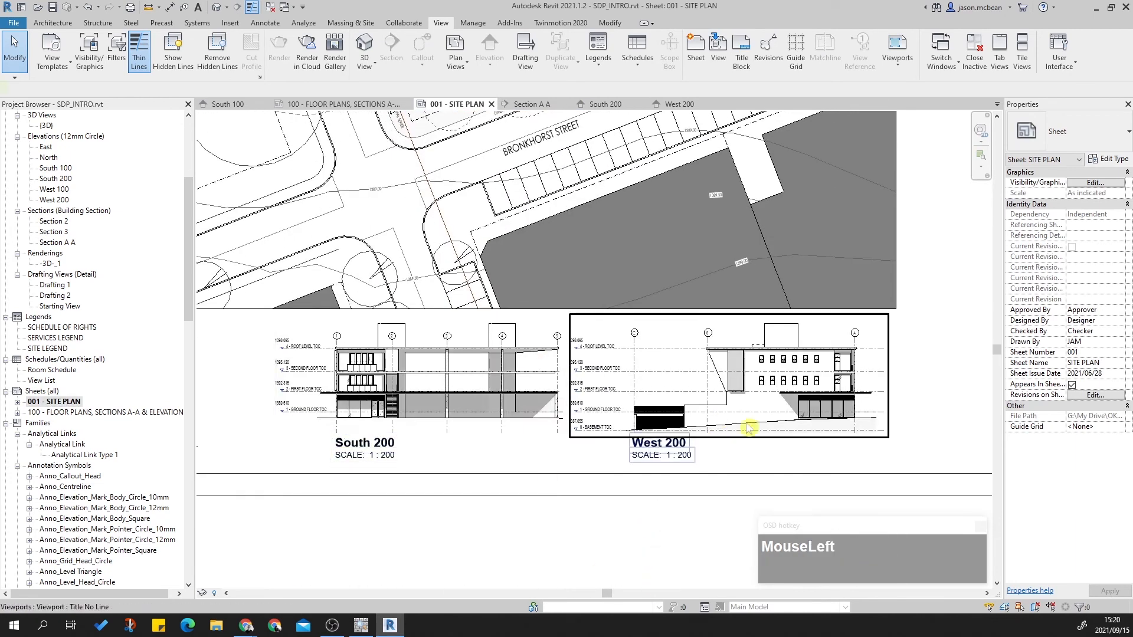
{"action": "key", "text": "Right"}
{"action": "left_click", "coordinate": [485, 413]}
{"action": "key", "text": "Left"}
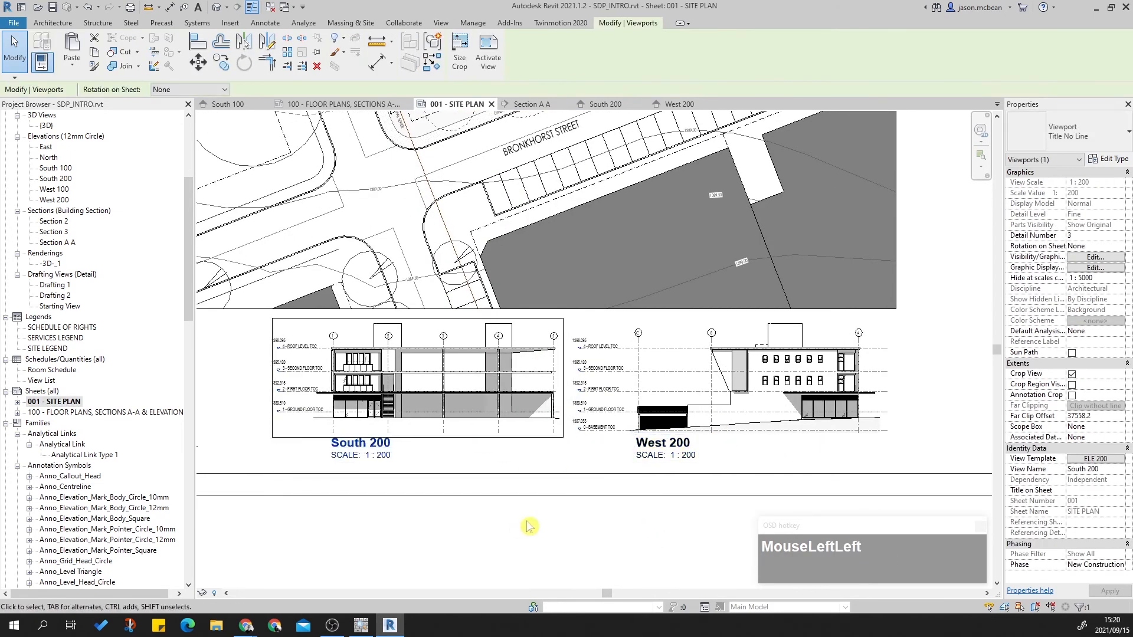
{"action": "left_click", "coordinate": [528, 526]}
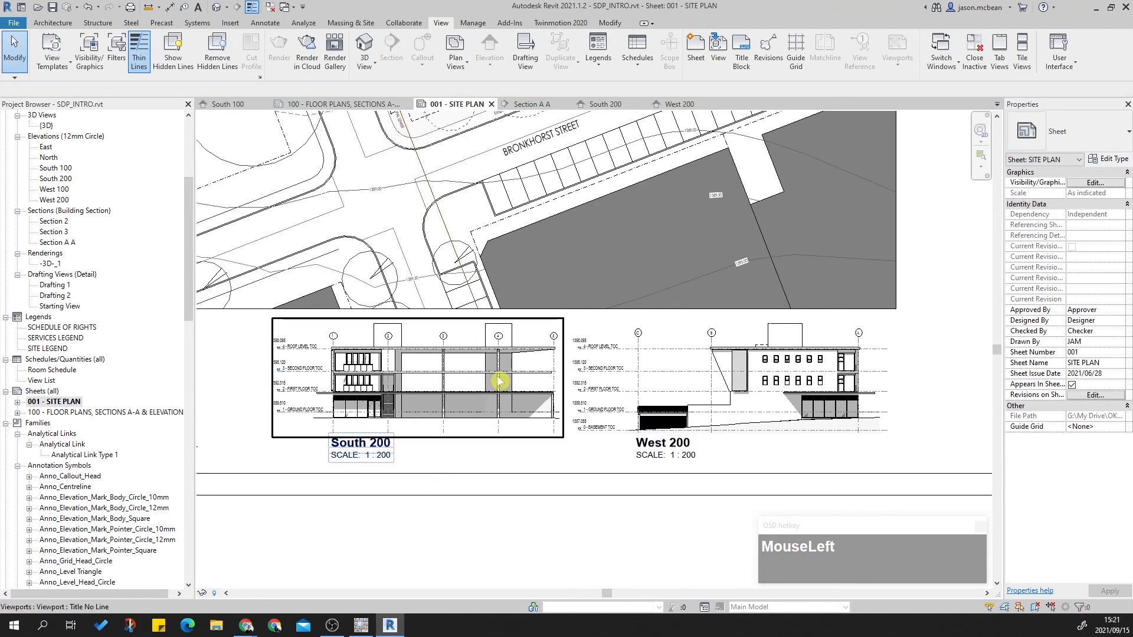
Step: Extend the sheet title in the title block to SITE PLAN AND STREET ELEVATIONS
{"action": "scroll", "coordinate": [550, 505], "scroll_direction": "down", "scroll_amount": 3}
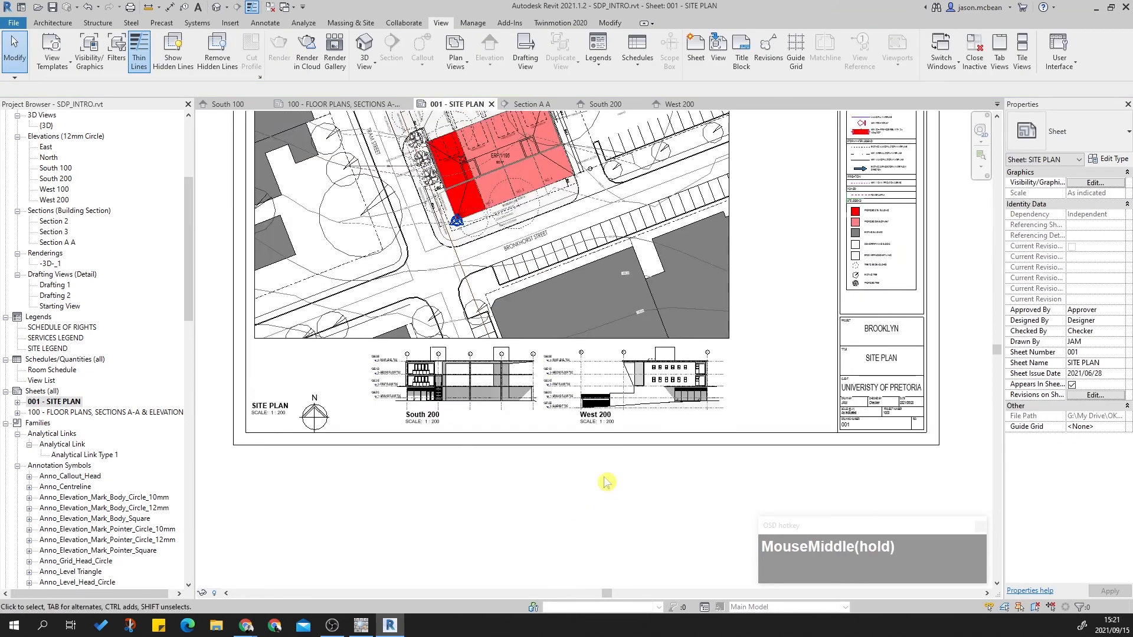
{"action": "middle_click", "coordinate": [607, 483]}
{"action": "middle_click", "coordinate": [606, 482]}
{"action": "middle_click_drag", "start_coordinate": [898, 481], "coordinate": [696, 417]}
{"action": "scroll", "coordinate": [688, 411], "scroll_direction": "up", "scroll_amount": 3}
{"action": "scroll", "coordinate": [647, 425], "scroll_direction": "up", "scroll_amount": 1}
{"action": "left_click", "coordinate": [643, 431]}
{"action": "left_click", "coordinate": [624, 438]}
{"action": "type", "text": "AND STREE"}
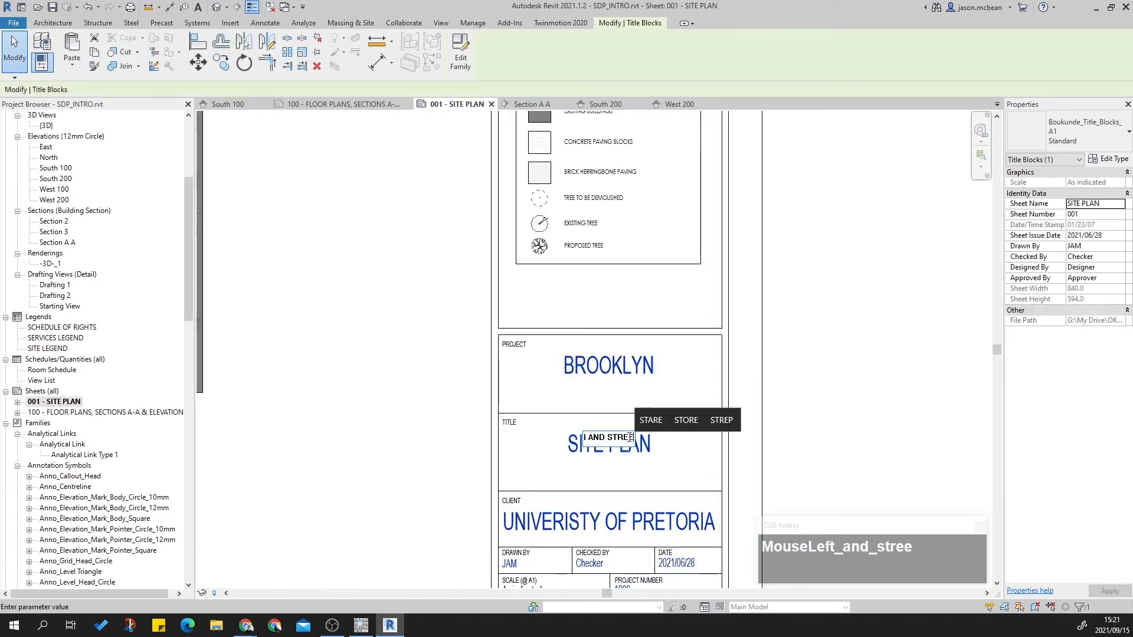
{"action": "type", "text": "T ELEV"}
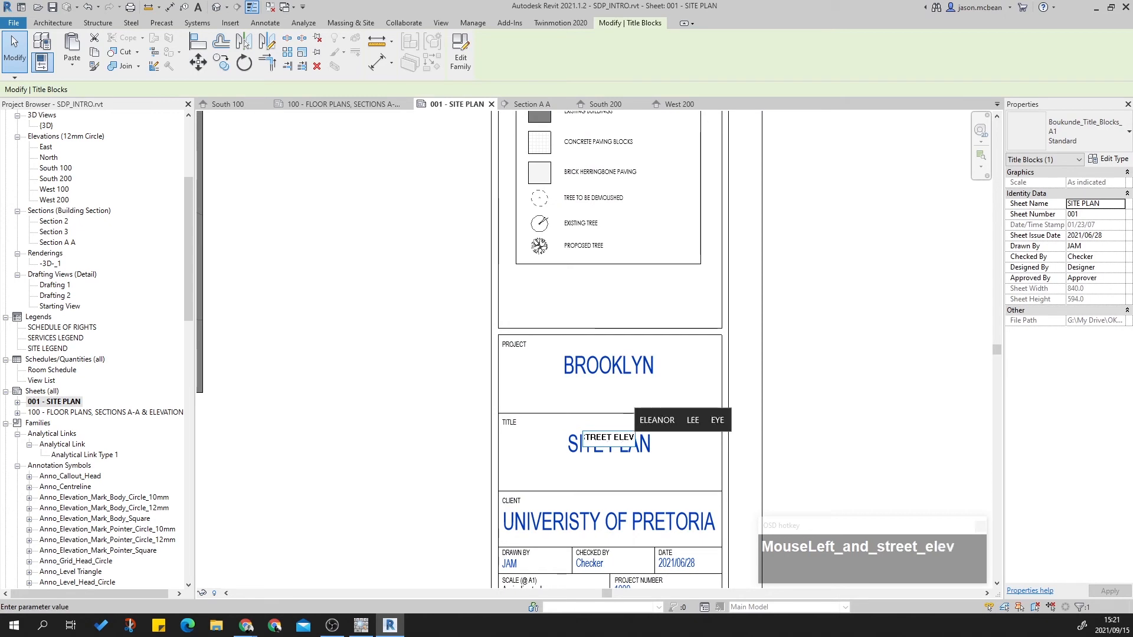
{"action": "type", "text": "ATIONS"}
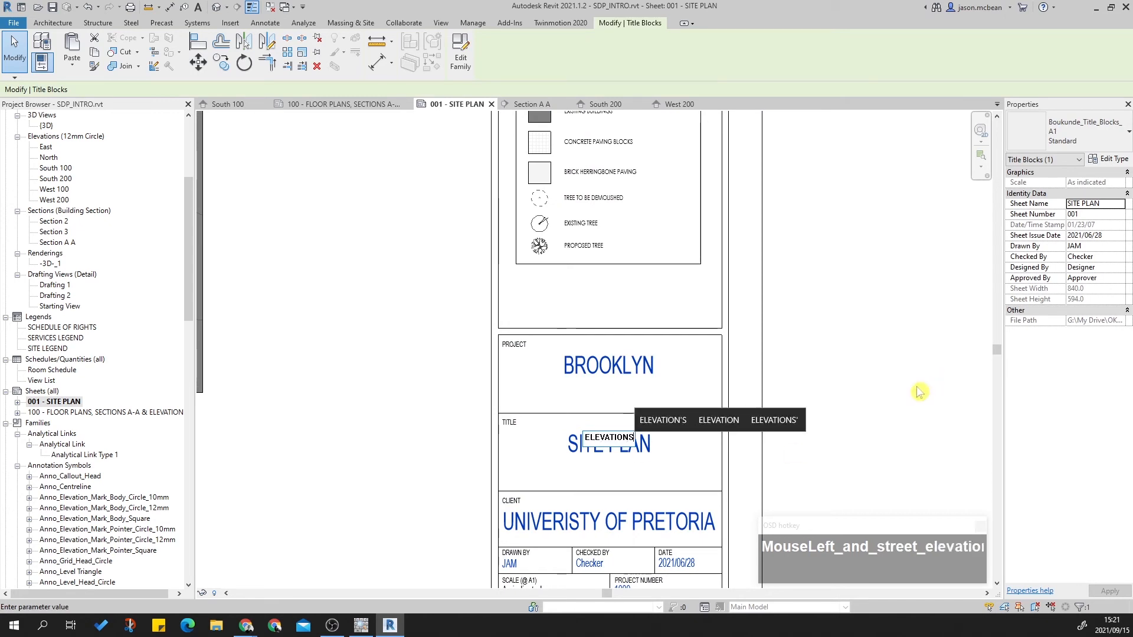
{"action": "left_click", "coordinate": [851, 418]}
{"action": "left_click", "coordinate": [831, 410]}
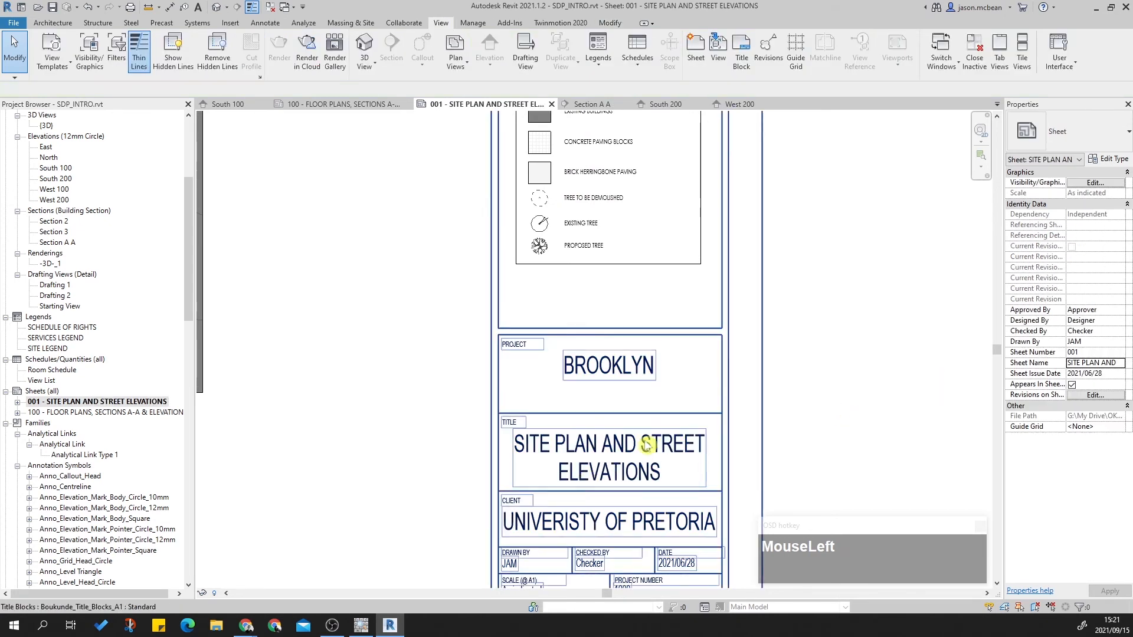
Step: Replace AND with & in the title block so the sheet title reads SITE PLAN & STREET ELEVATIONS
{"action": "left_click", "coordinate": [647, 445]}
{"action": "left_click", "coordinate": [617, 445]}
{"action": "double_click", "coordinate": [584, 437]}
{"action": "type", "text": "&"}
{"action": "left_click", "coordinate": [834, 406]}
{"action": "middle_click", "coordinate": [835, 406]}
{"action": "scroll", "coordinate": [836, 406], "scroll_direction": "down", "scroll_amount": 6}
{"action": "middle_click", "coordinate": [897, 412]}
{"action": "middle_click", "coordinate": [897, 412]}
{"action": "key", "text": "Escape"}
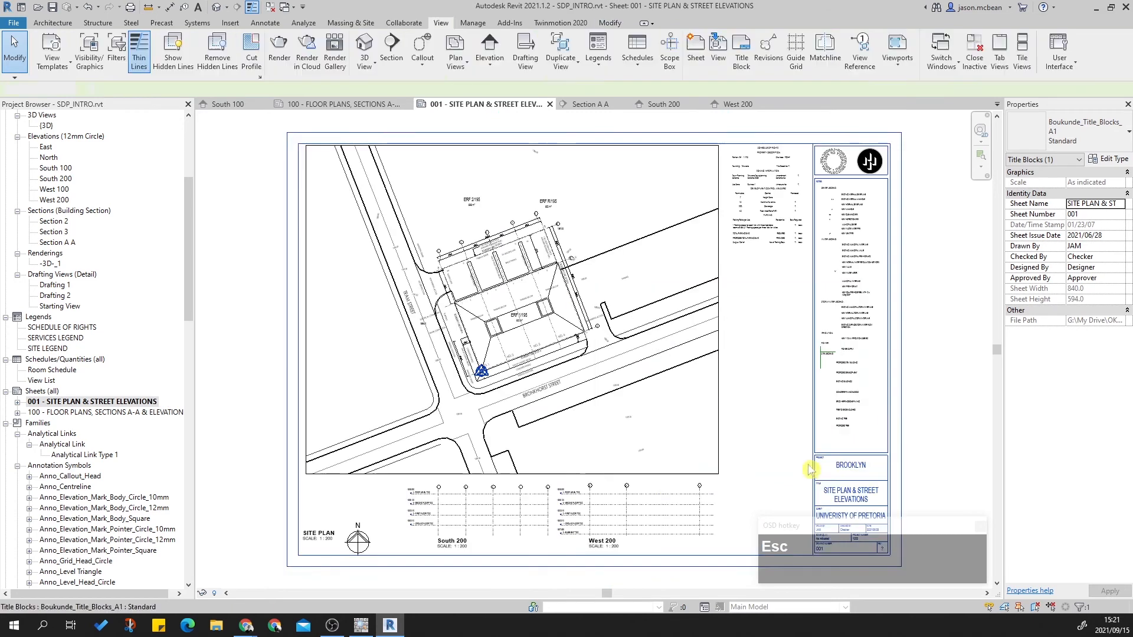
Step: Move the SITE PLAN view title and the north arrow up beside each other, just beneath the site plan's lower edge
{"action": "middle_click", "coordinate": [565, 554]}
{"action": "scroll", "coordinate": [564, 555], "scroll_direction": "up", "scroll_amount": 4}
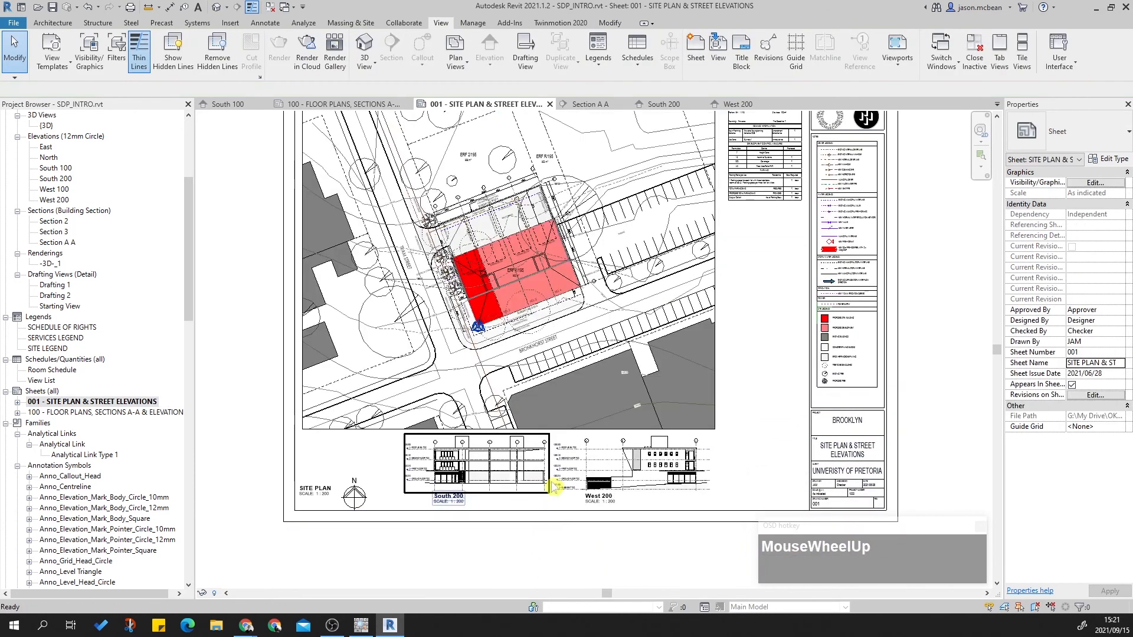
{"action": "scroll", "coordinate": [501, 495], "scroll_direction": "down", "scroll_amount": 3}
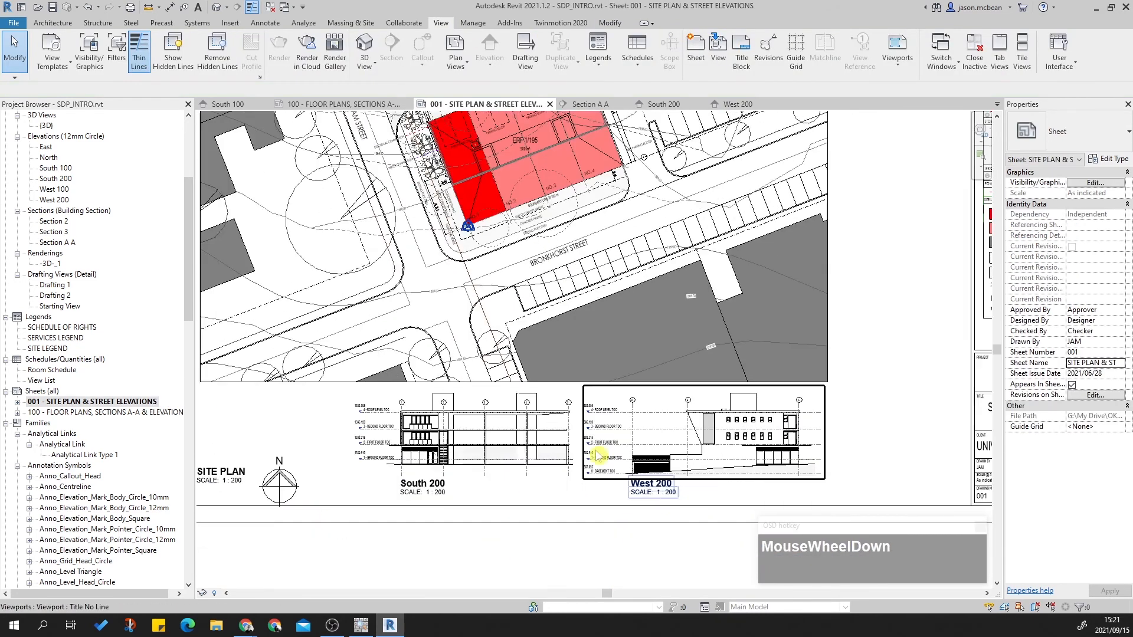
{"action": "middle_click", "coordinate": [519, 545]}
{"action": "middle_click", "coordinate": [506, 547]}
{"action": "middle_click", "coordinate": [505, 547]}
{"action": "middle_click_drag", "start_coordinate": [505, 547], "coordinate": [622, 530]}
{"action": "middle_click", "coordinate": [450, 530]}
{"action": "middle_click_drag", "start_coordinate": [473, 520], "coordinate": [437, 508]}
{"action": "scroll", "coordinate": [435, 511], "scroll_direction": "up", "scroll_amount": 2}
{"action": "left_click", "coordinate": [446, 511]}
{"action": "left_click_drag", "start_coordinate": [447, 511], "coordinate": [488, 466]}
{"action": "left_click_drag", "start_coordinate": [383, 518], "coordinate": [398, 428]}
{"action": "left_click", "coordinate": [493, 469]}
{"action": "left_click_drag", "start_coordinate": [493, 470], "coordinate": [470, 445]}
Step: Nudge the SITE PLAN view title two increments down and two increments left, and deselect it
{"action": "left_click", "coordinate": [421, 466]}
{"action": "key", "text": "Down"}
{"action": "key", "text": "Down"}
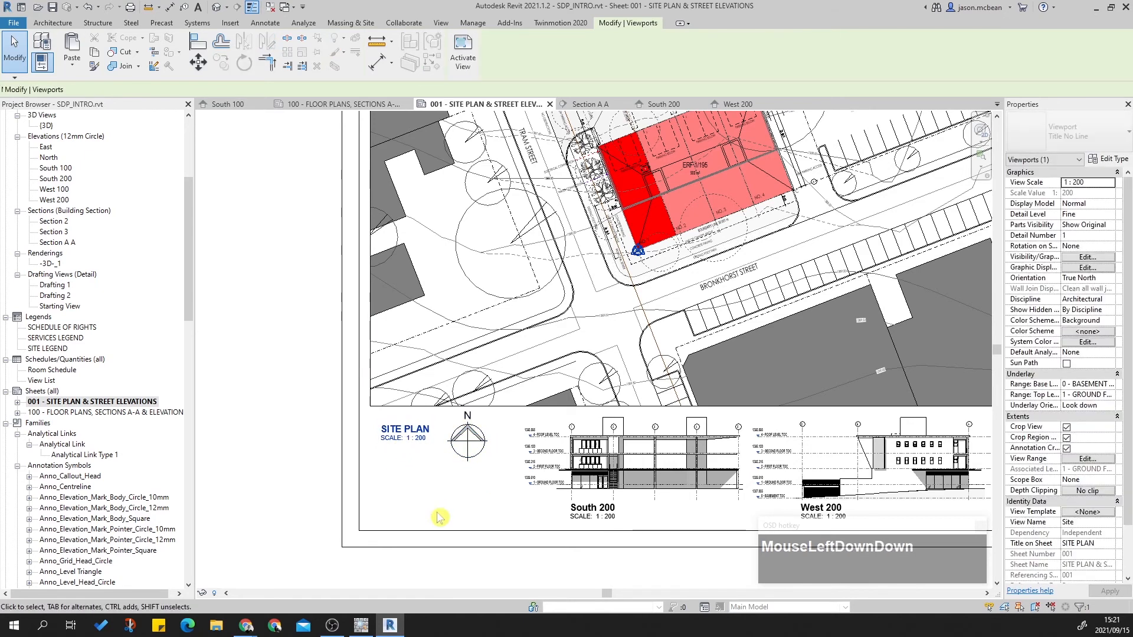
{"action": "key", "text": "Left"}
{"action": "key", "text": "Left"}
{"action": "left_click", "coordinate": [236, 437]}
Step: Set the South 200 viewport's Title on Sheet to STREET VIEW SOUTH
{"action": "scroll", "coordinate": [522, 469], "scroll_direction": "down", "scroll_amount": 5}
{"action": "middle_click_drag", "start_coordinate": [522, 469], "coordinate": [523, 464]}
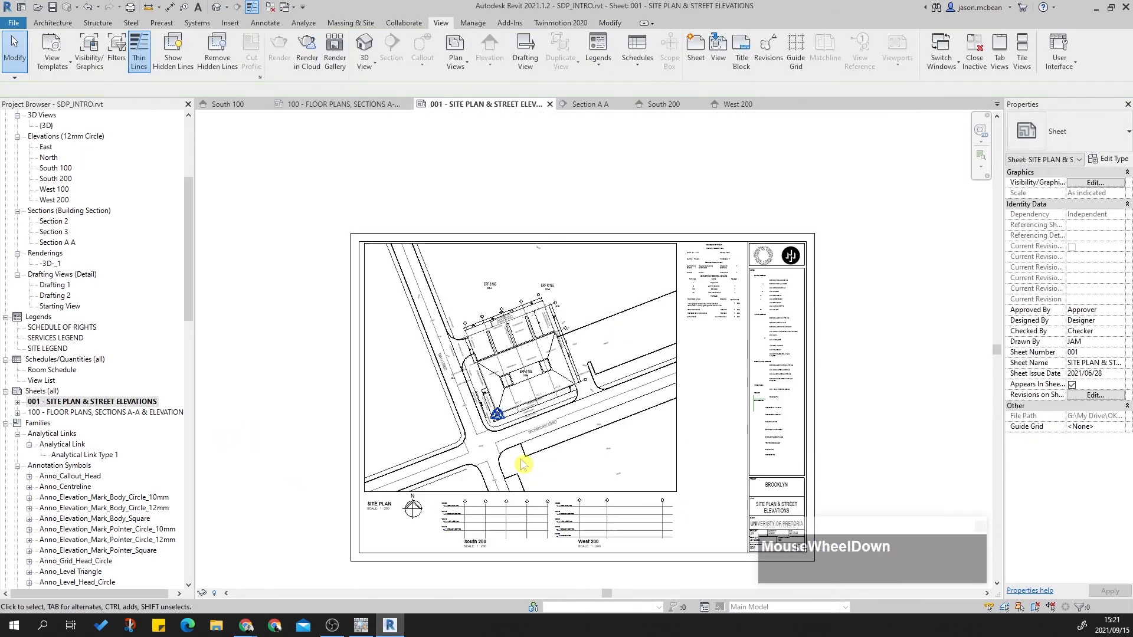
{"action": "scroll", "coordinate": [481, 540], "scroll_direction": "up", "scroll_amount": 5}
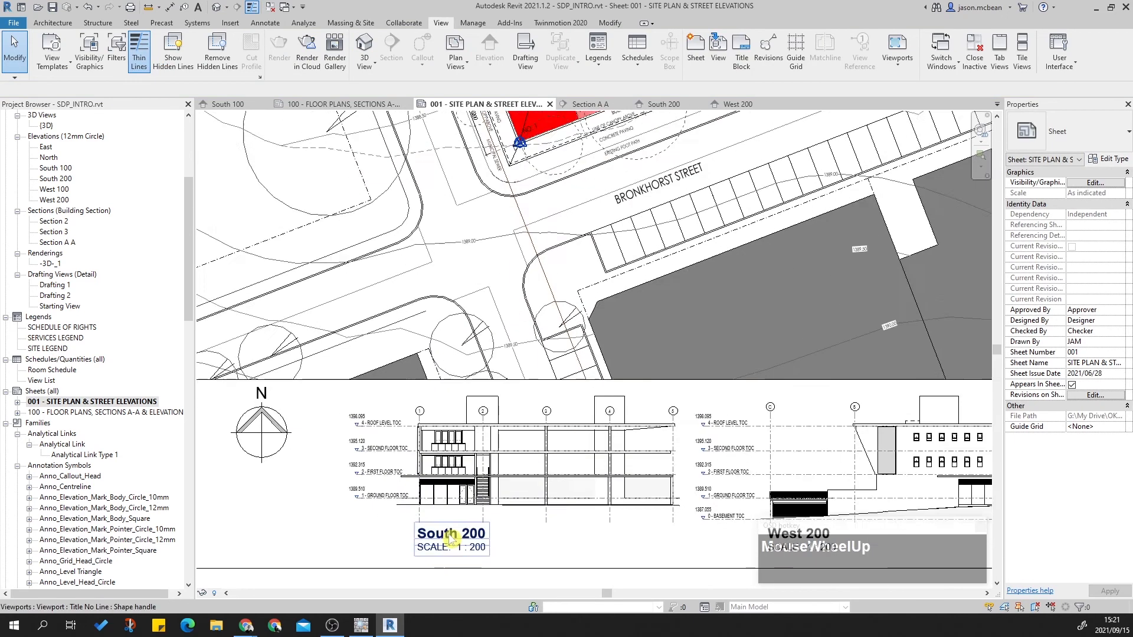
{"action": "left_click", "coordinate": [856, 500]}
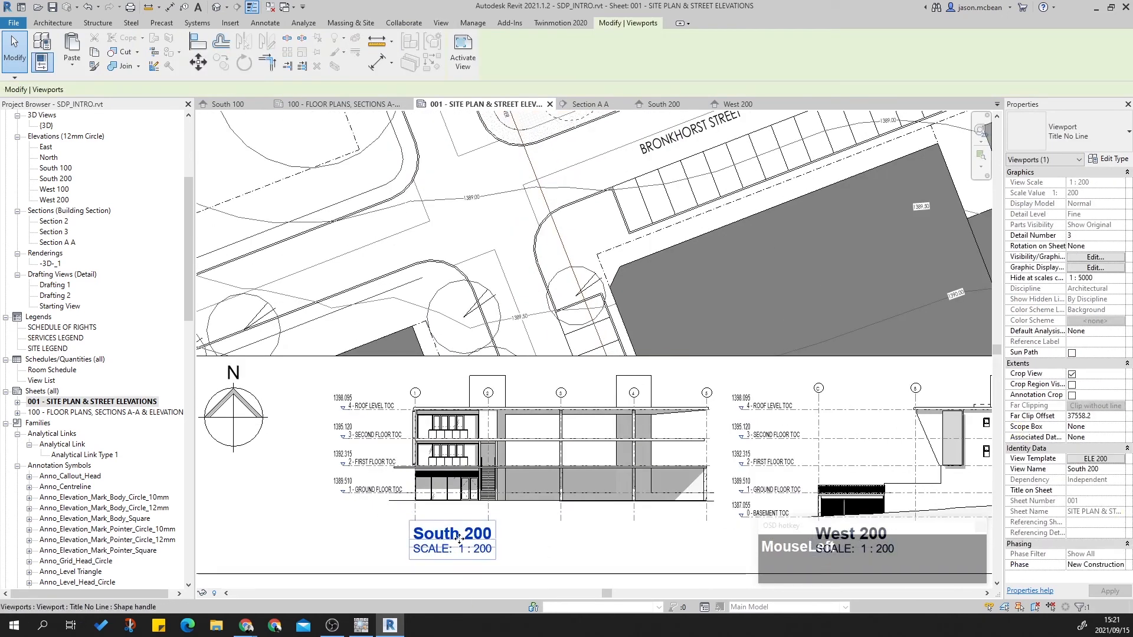
{"action": "left_click", "coordinate": [1090, 490]}
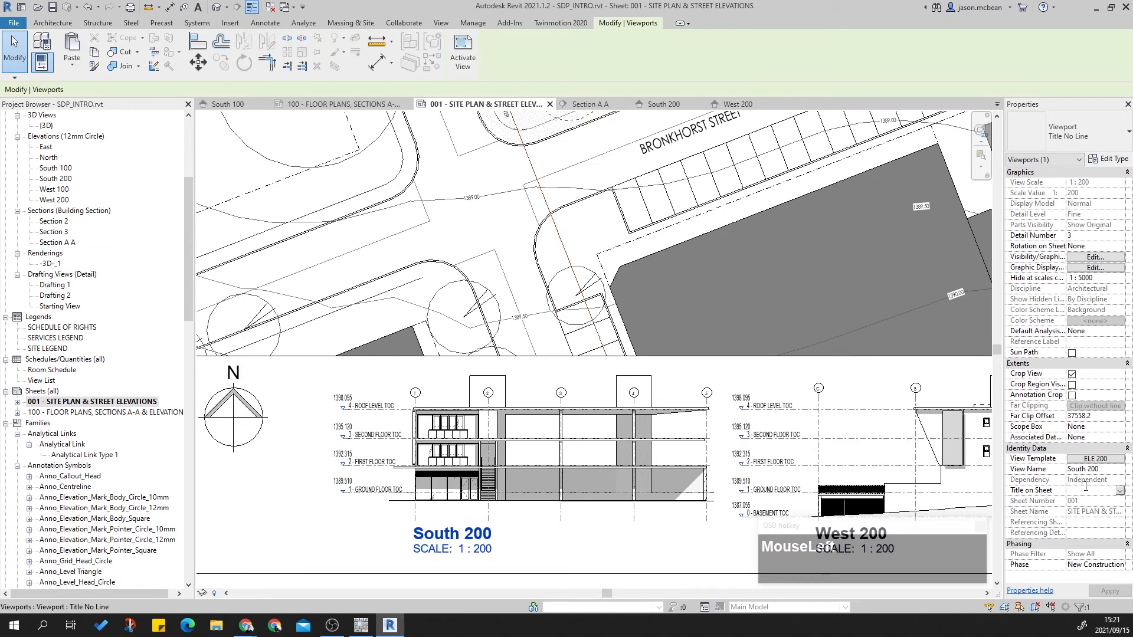
{"action": "type", "text": "S"}
{"action": "key", "text": "BackSpace"}
{"action": "type", "text": "STREET"}
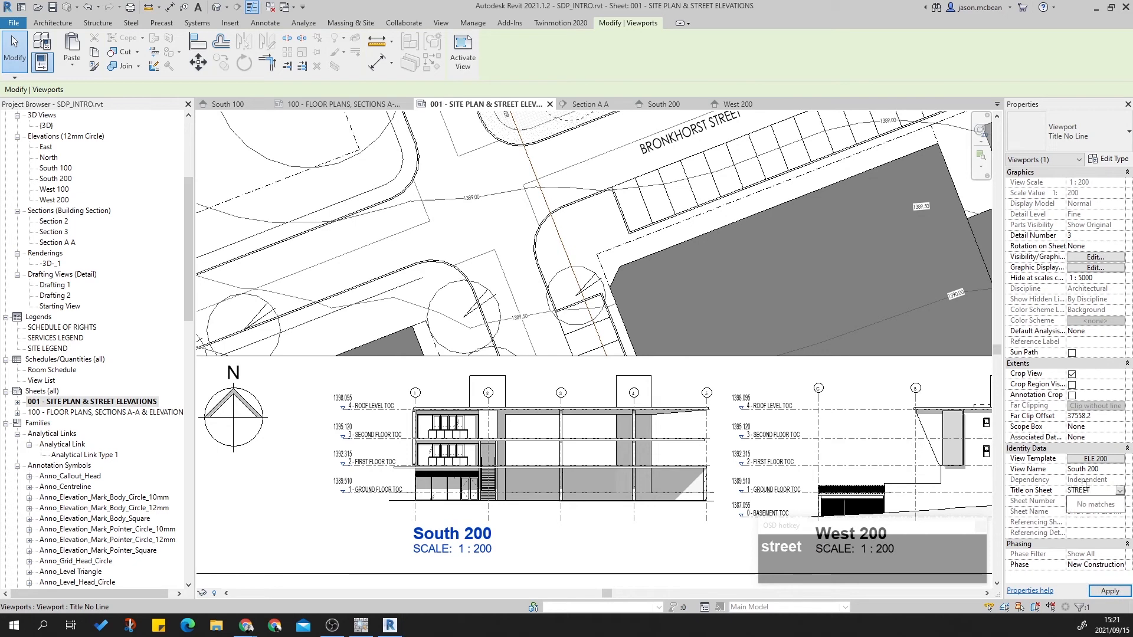
{"action": "type", "text": " VIEW SOU"}
{"action": "key", "text": "Return"}
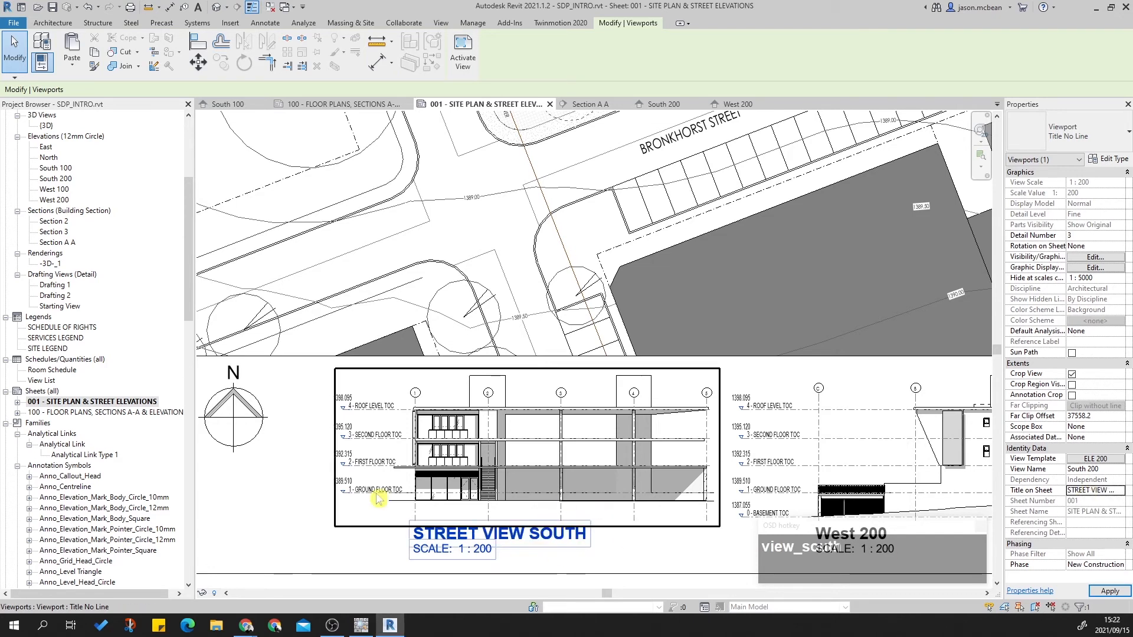
Step: Replace VIEW with ELEVATION in the South 200 viewport's sheet title so it reads STREET ELEVATION SOUTH
{"action": "scroll", "coordinate": [566, 498], "scroll_direction": "down", "scroll_amount": 3}
{"action": "key", "text": "Escape"}
{"action": "scroll", "coordinate": [504, 519], "scroll_direction": "up", "scroll_amount": 2}
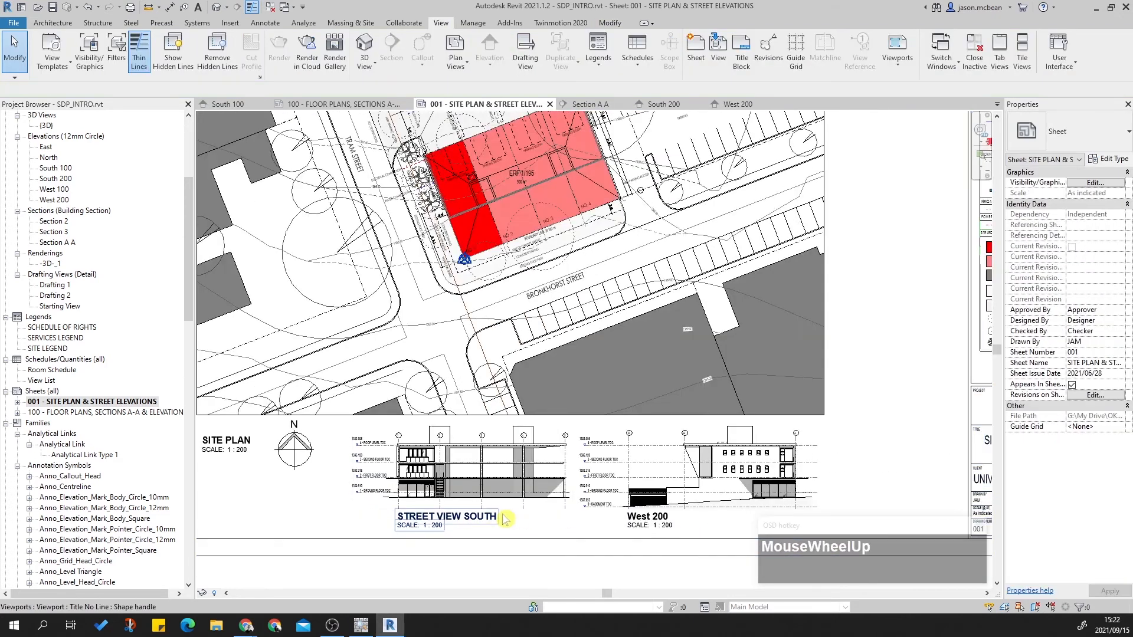
{"action": "scroll", "coordinate": [504, 519], "scroll_direction": "up", "scroll_amount": 2}
{"action": "left_click", "coordinate": [466, 529]}
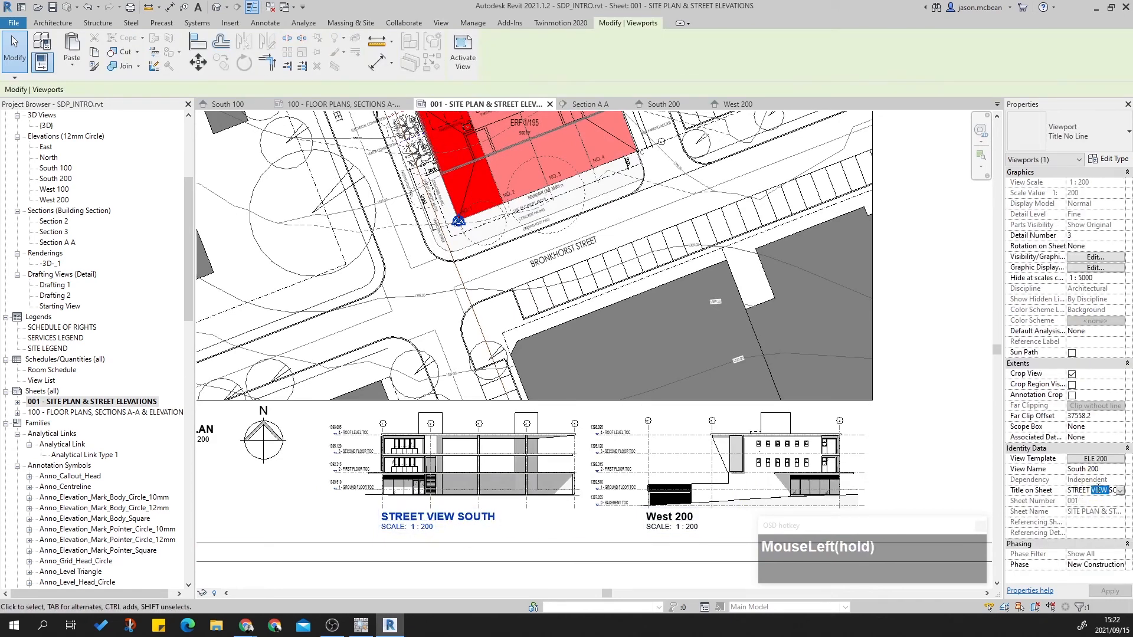
{"action": "type", "text": "ELEVATIONSC"}
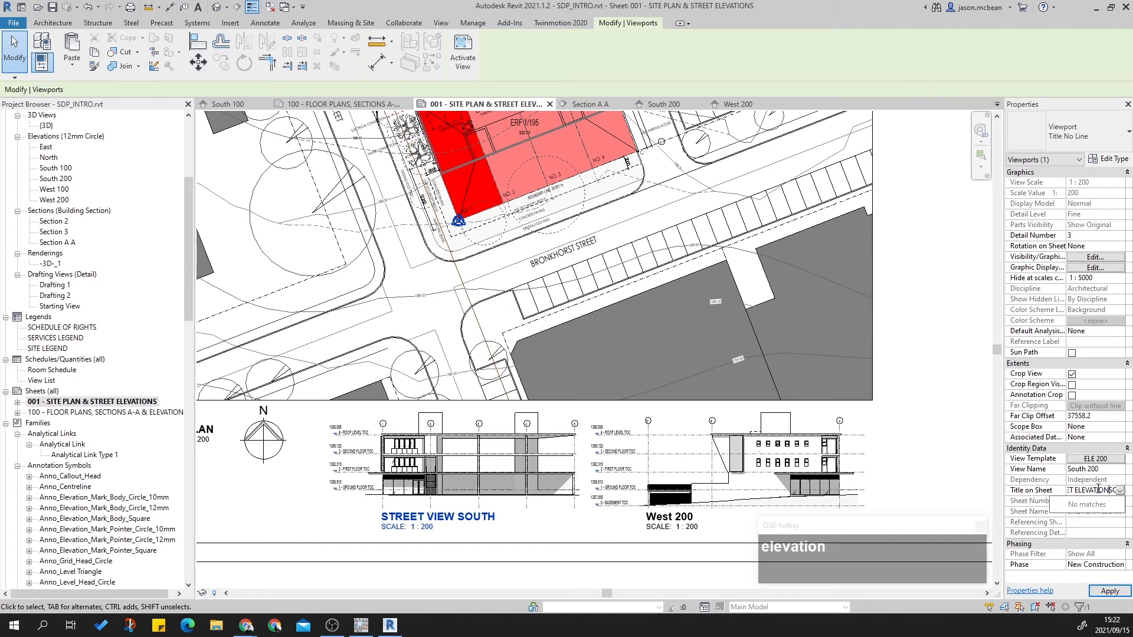
{"action": "left_click", "coordinate": [535, 529]}
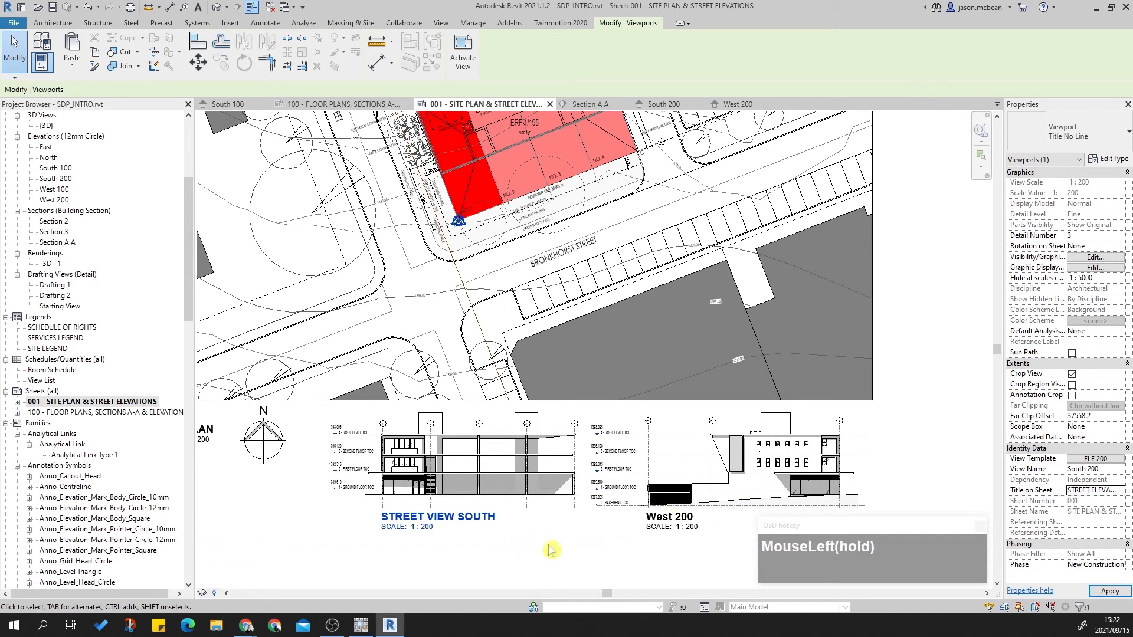
{"action": "key", "text": "Escape"}
{"action": "middle_click_drag", "start_coordinate": [550, 554], "coordinate": [450, 542]}
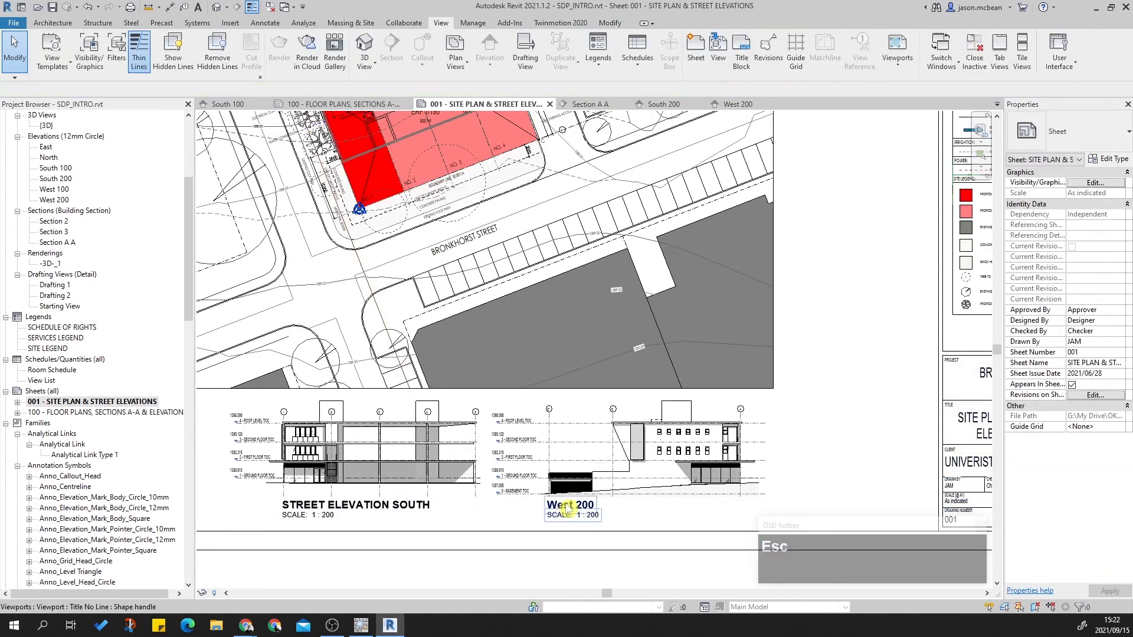
Step: Set the West 200 viewport's Title on Sheet to STREET ELEVATION WEST, reusing the STREET ELEVATION SOUTH entry and replacing SOUTH with WEST
{"action": "left_click", "coordinate": [566, 505]}
{"action": "left_click", "coordinate": [1109, 489]}
{"action": "left_click", "coordinate": [1119, 490]}
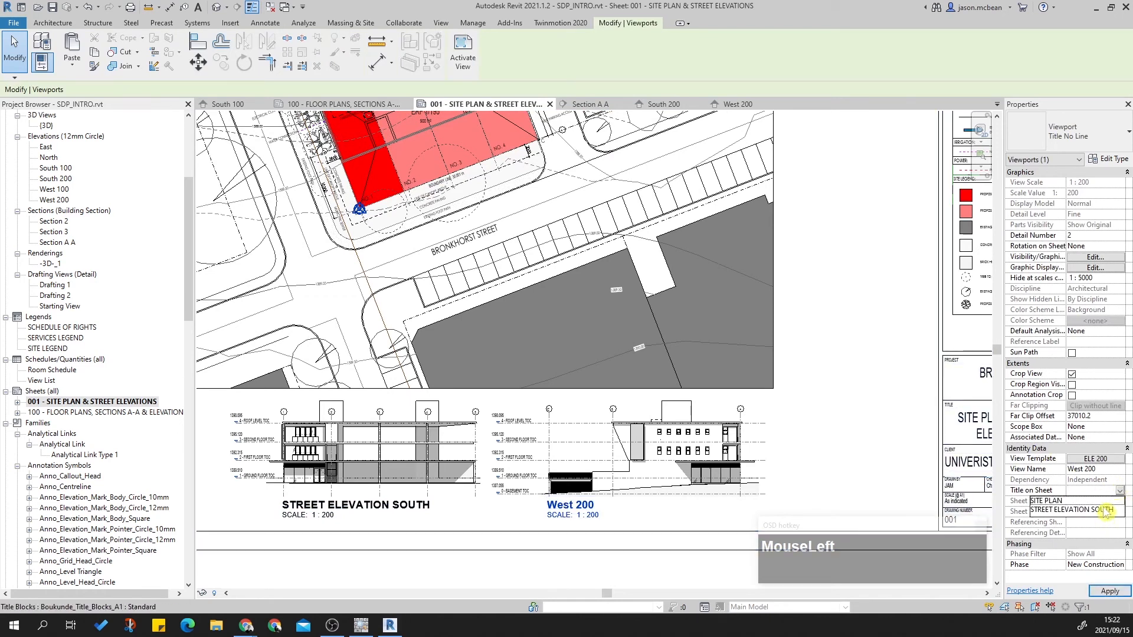
{"action": "left_click", "coordinate": [1104, 510]}
{"action": "key", "text": "Left"}
{"action": "key", "text": "Left"}
{"action": "key", "text": "Left"}
{"action": "key", "text": "Left"}
{"action": "key", "text": "Left"}
{"action": "key", "text": "Left"}
{"action": "key", "text": "Left"}
{"action": "key", "text": "Left"}
{"action": "key", "text": "Left"}
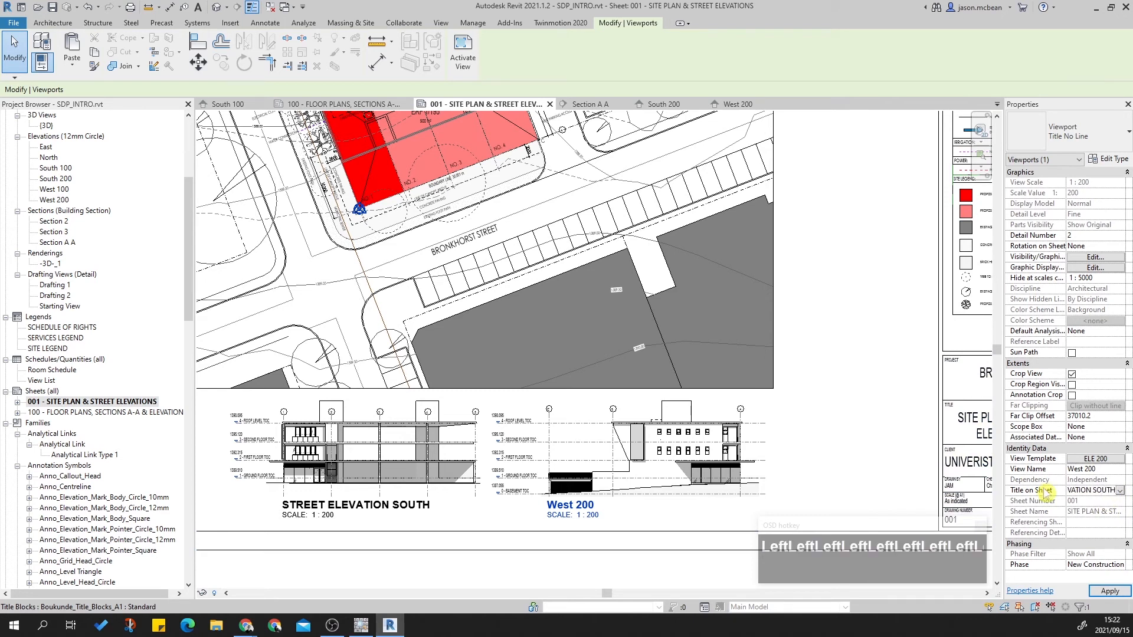
{"action": "key", "text": "BackSpace"}
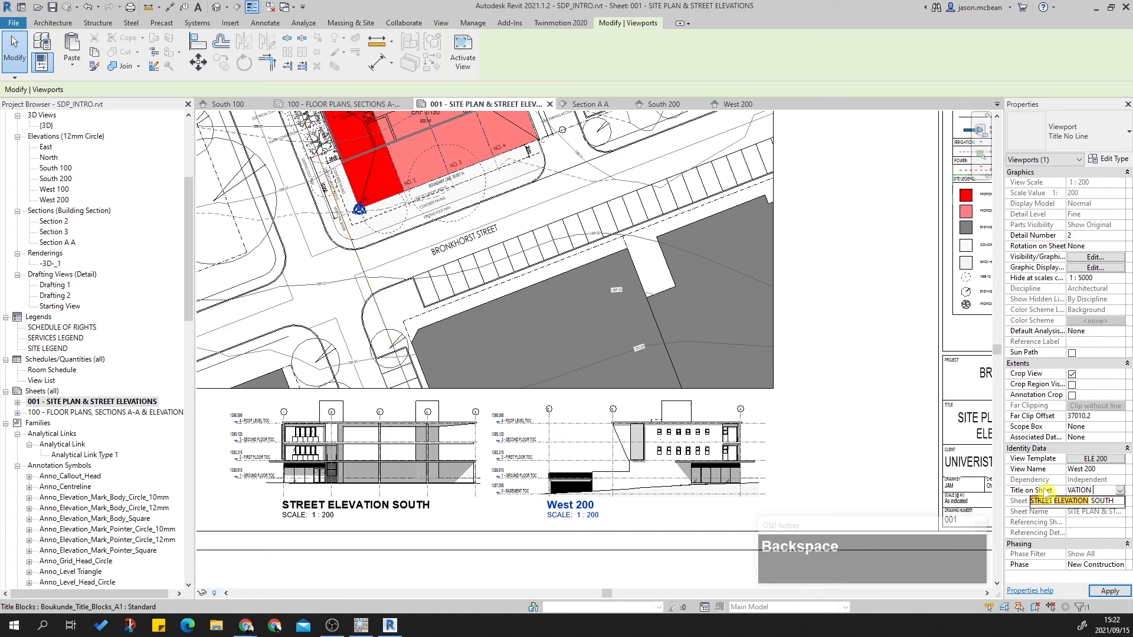
{"action": "type", "text": "W"}
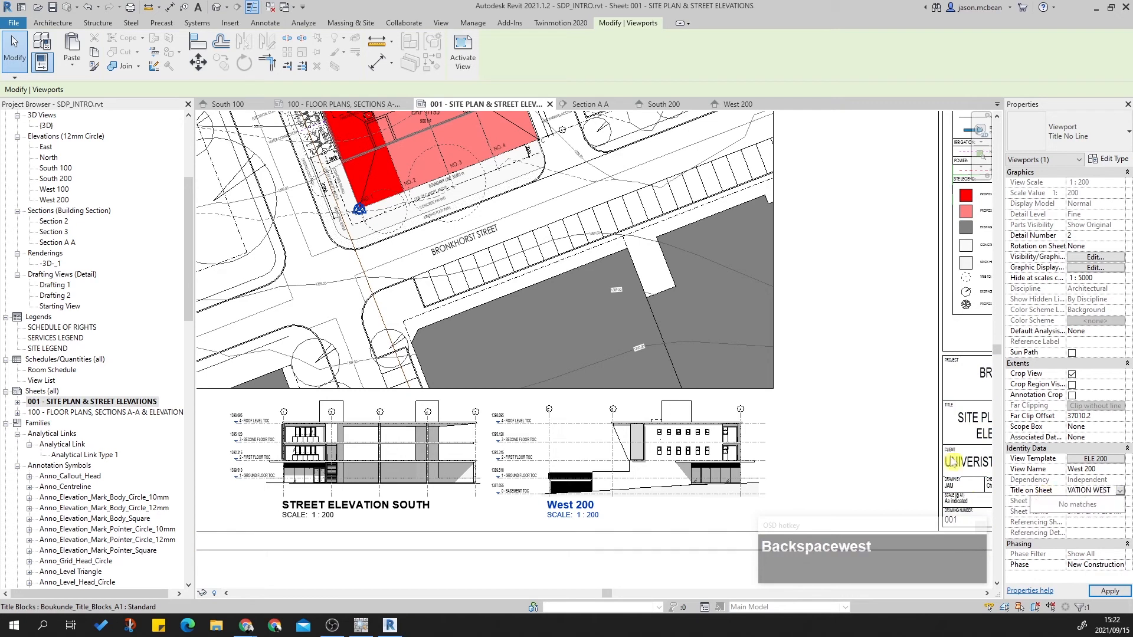
{"action": "type", "text": "EST"}
{"action": "left_click", "coordinate": [878, 441]}
{"action": "scroll", "coordinate": [652, 560], "scroll_direction": "down", "scroll_amount": 3}
{"action": "left_click", "coordinate": [645, 426]}
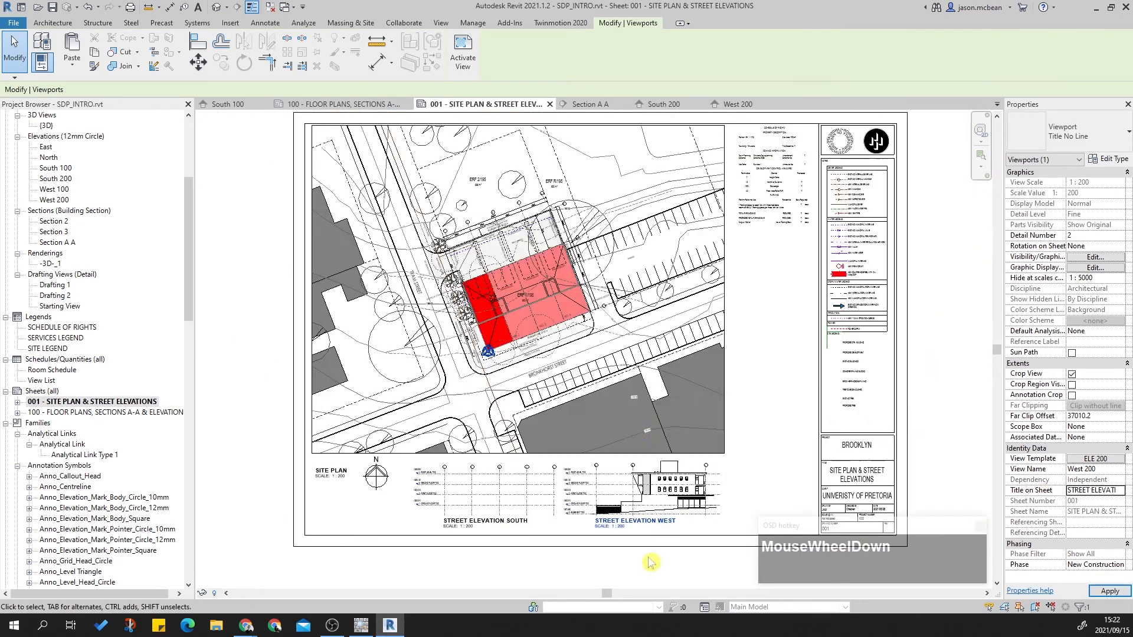
{"action": "key", "text": "Escape"}
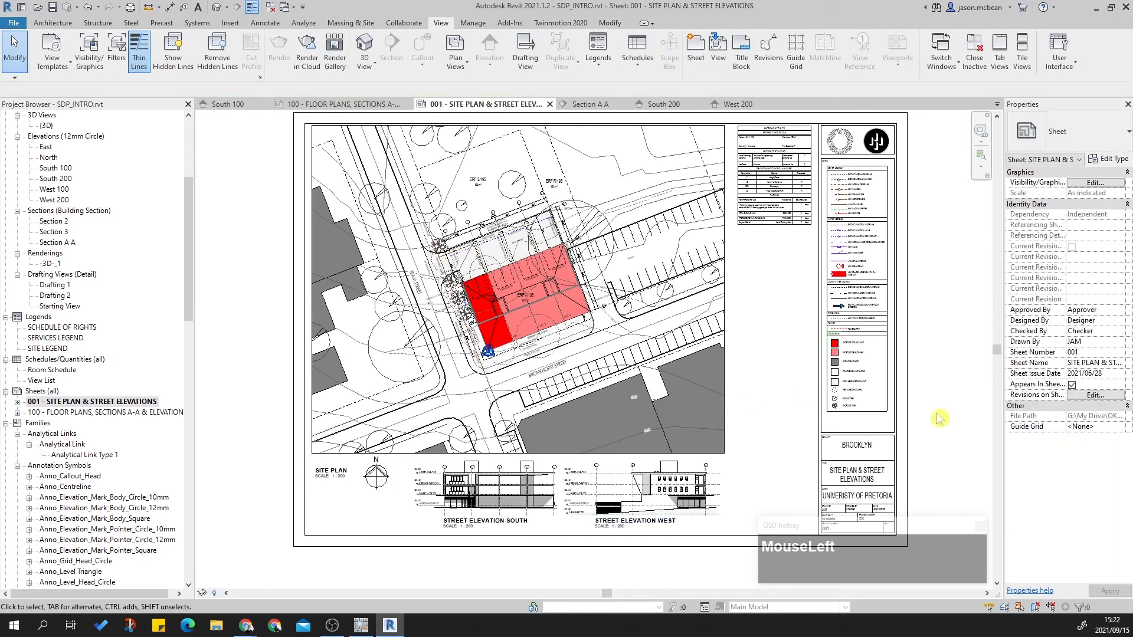
Step: Review the two street elevations and the overall layout of the site plan sheet
{"action": "middle_click_drag", "start_coordinate": [697, 411], "coordinate": [681, 444]}
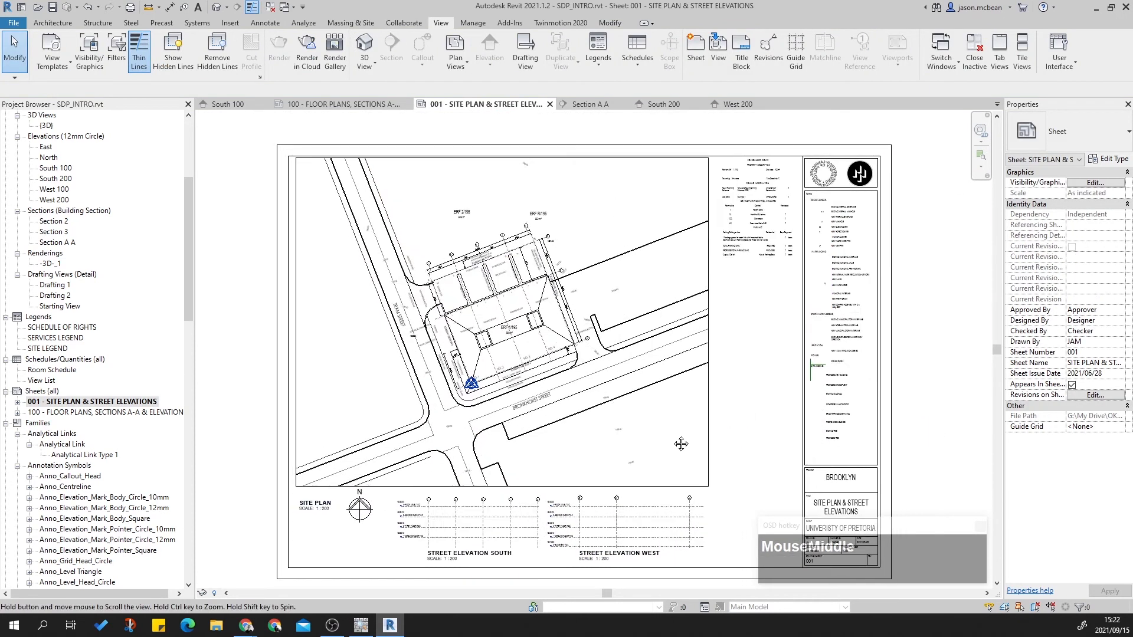
{"action": "scroll", "coordinate": [652, 540], "scroll_direction": "up", "scroll_amount": 3}
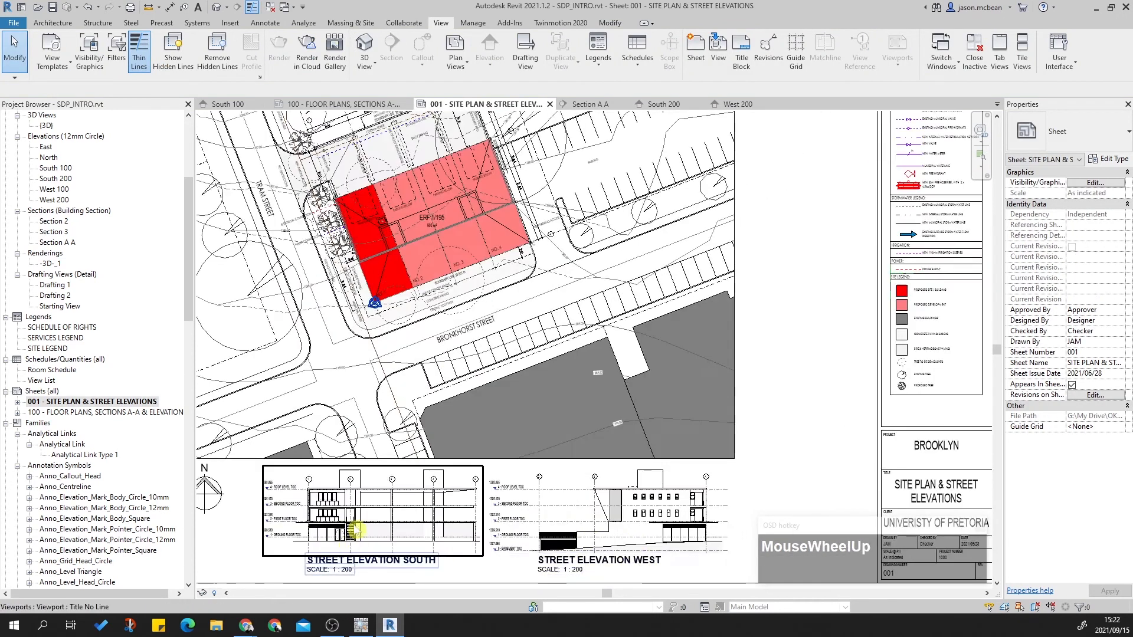
{"action": "scroll", "coordinate": [348, 546], "scroll_direction": "down", "scroll_amount": 4}
{"action": "scroll", "coordinate": [442, 495], "scroll_direction": "up", "scroll_amount": 6}
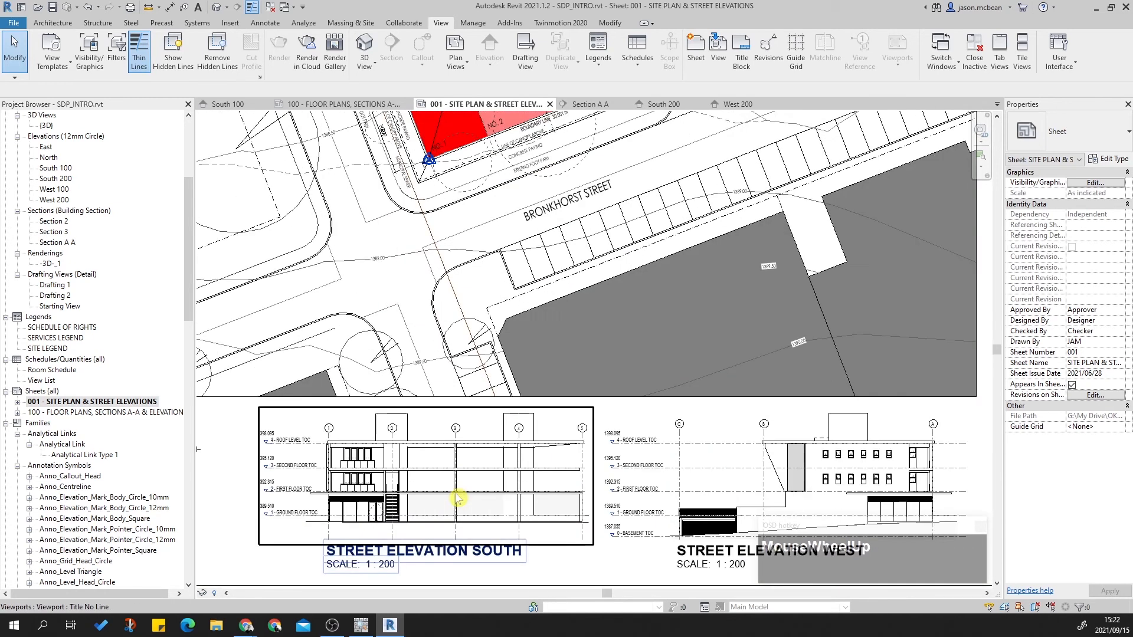
{"action": "scroll", "coordinate": [445, 483], "scroll_direction": "down", "scroll_amount": 5}
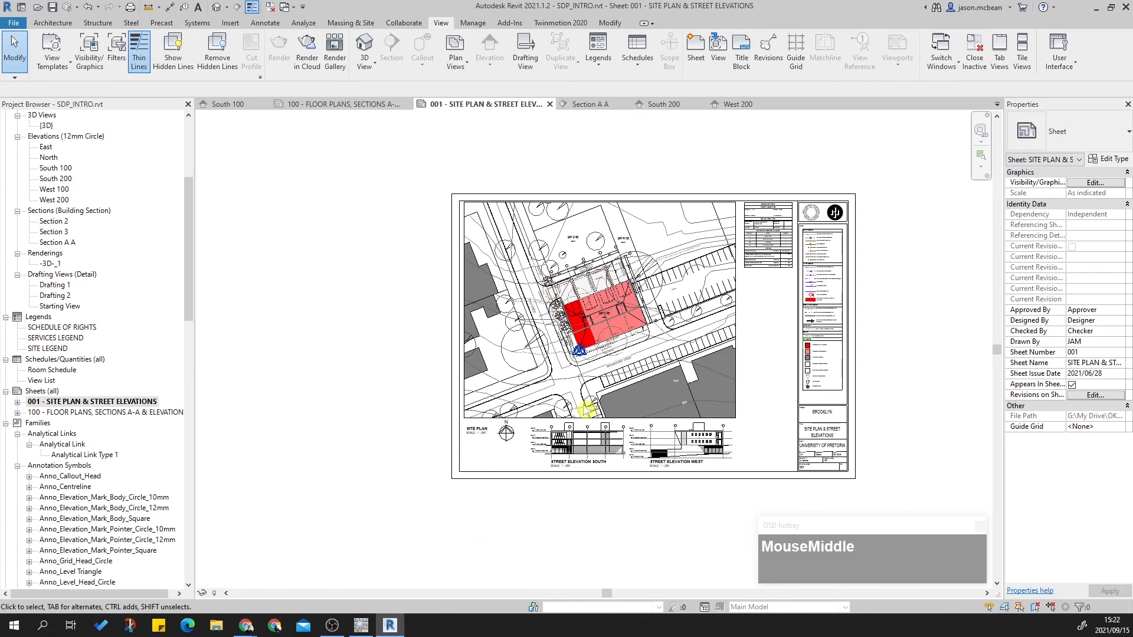
{"action": "middle_click", "coordinate": [416, 412]}
{"action": "middle_click", "coordinate": [417, 411]}
Step: Open the 100 - FLOOR PLANS, SECTIONS A-A & ELEVATIONS sheet and the 0 - BASEMENT TOC floor plan
{"action": "double_click", "coordinate": [88, 412]}
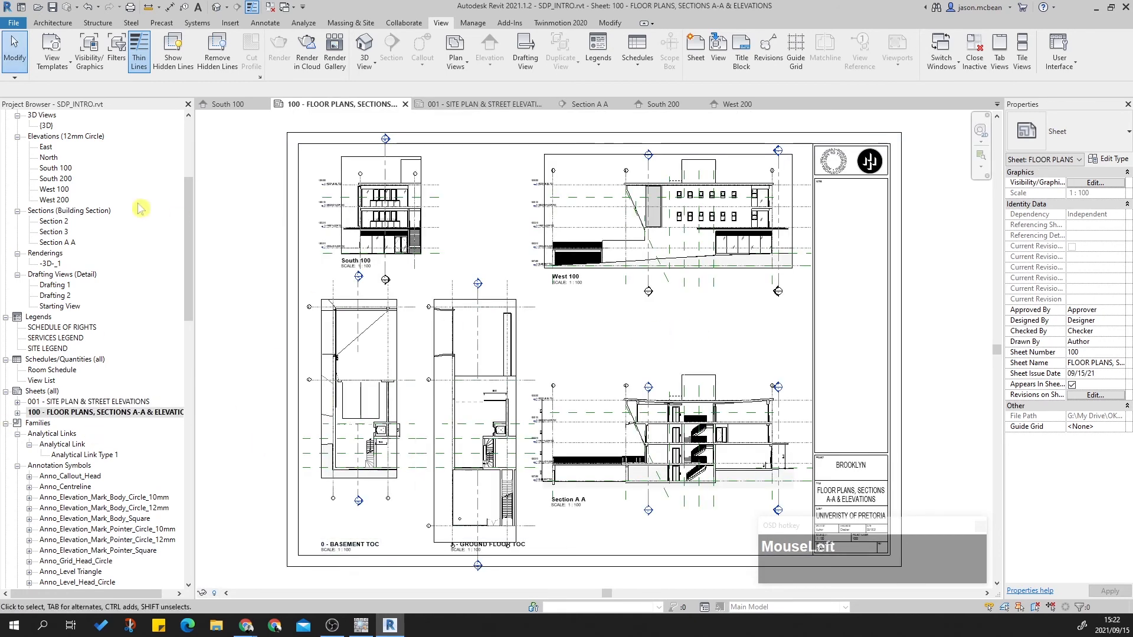
{"action": "scroll", "coordinate": [99, 163], "scroll_direction": "up", "scroll_amount": 6}
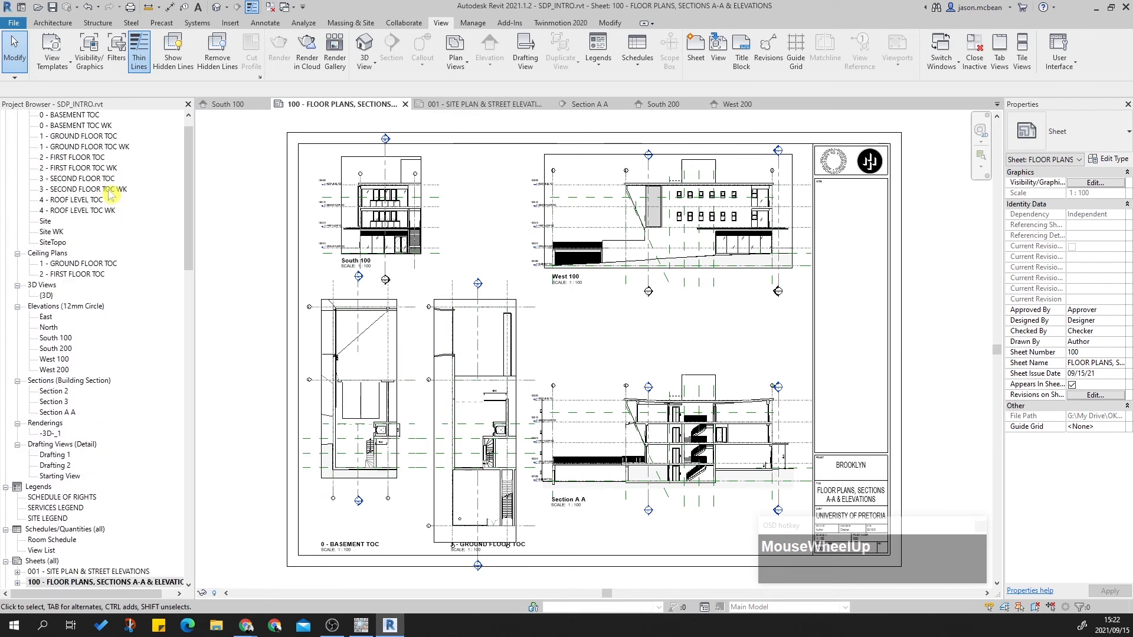
{"action": "double_click", "coordinate": [107, 137]}
{"action": "scroll", "coordinate": [665, 349], "scroll_direction": "up", "scroll_amount": 3}
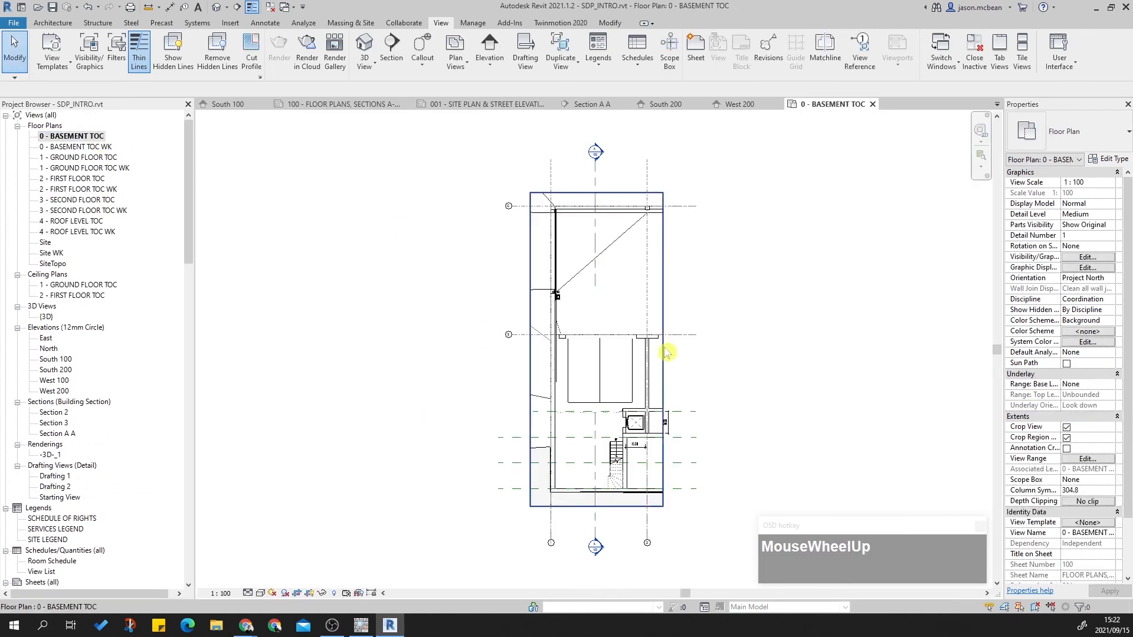
Step: Turn off Thin Lines and inspect the line weights around the lift and stair in the basement plan
{"action": "left_click", "coordinate": [252, 6]}
{"action": "scroll", "coordinate": [607, 463], "scroll_direction": "up", "scroll_amount": 5}
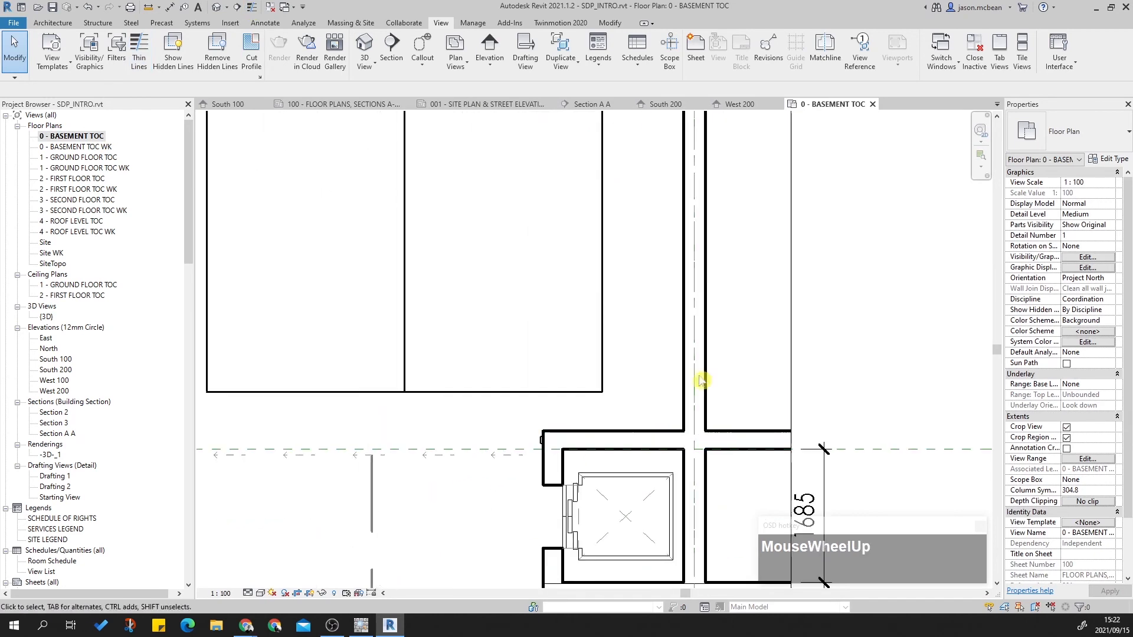
{"action": "middle_click_drag", "start_coordinate": [596, 413], "coordinate": [538, 257]}
{"action": "scroll", "coordinate": [430, 413], "scroll_direction": "down", "scroll_amount": 3}
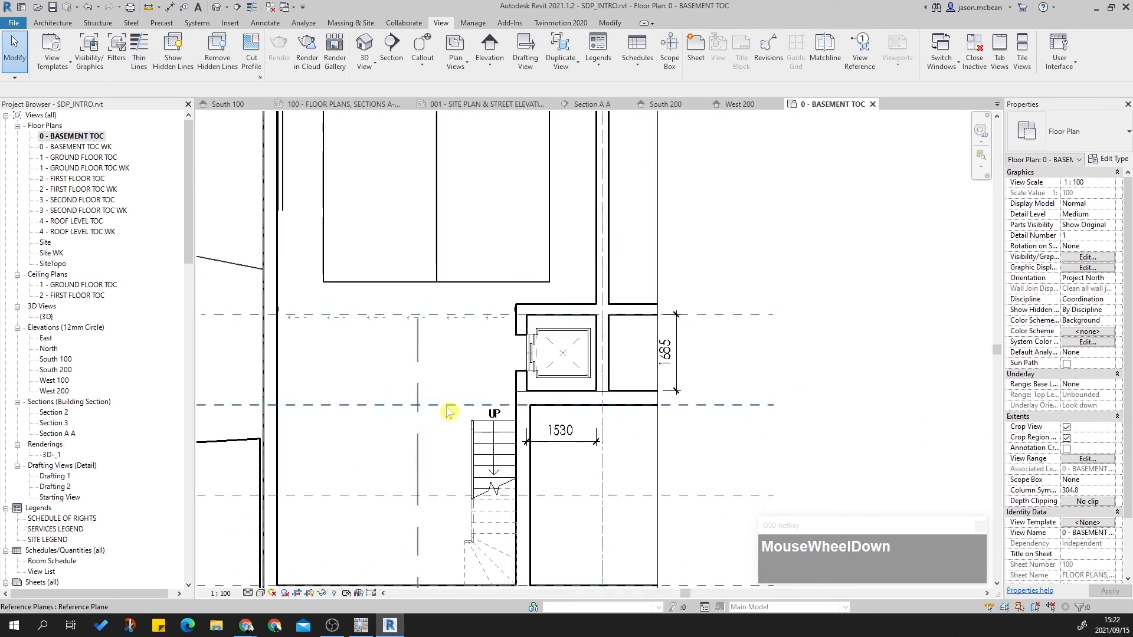
Step: Enable the Cut Line Styles override for host layers in the basement plan's visibility/graphics settings
{"action": "middle_click_drag", "start_coordinate": [430, 412], "coordinate": [472, 381]}
{"action": "scroll", "coordinate": [430, 531], "scroll_direction": "down", "scroll_amount": 2}
{"action": "middle_click_drag", "start_coordinate": [431, 531], "coordinate": [397, 472]}
{"action": "scroll", "coordinate": [392, 405], "scroll_direction": "up", "scroll_amount": 3}
{"action": "middle_click_drag", "start_coordinate": [391, 405], "coordinate": [368, 408]}
{"action": "key", "text": "v"}
{"action": "key", "text": "g"}
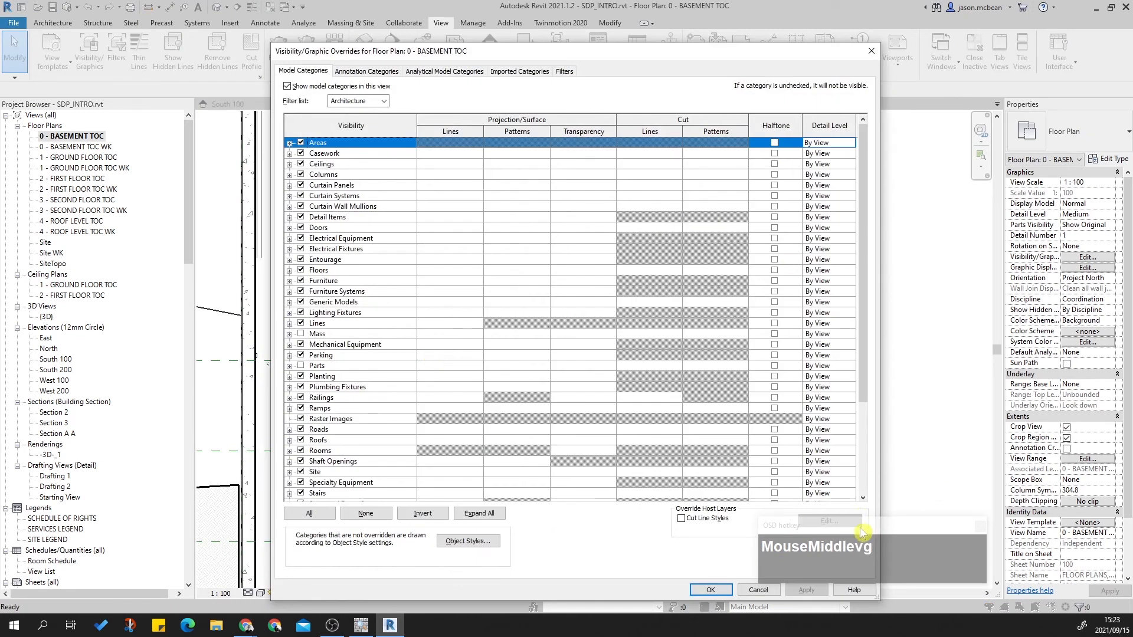
{"action": "left_click_drag", "start_coordinate": [783, 57], "coordinate": [663, 16]}
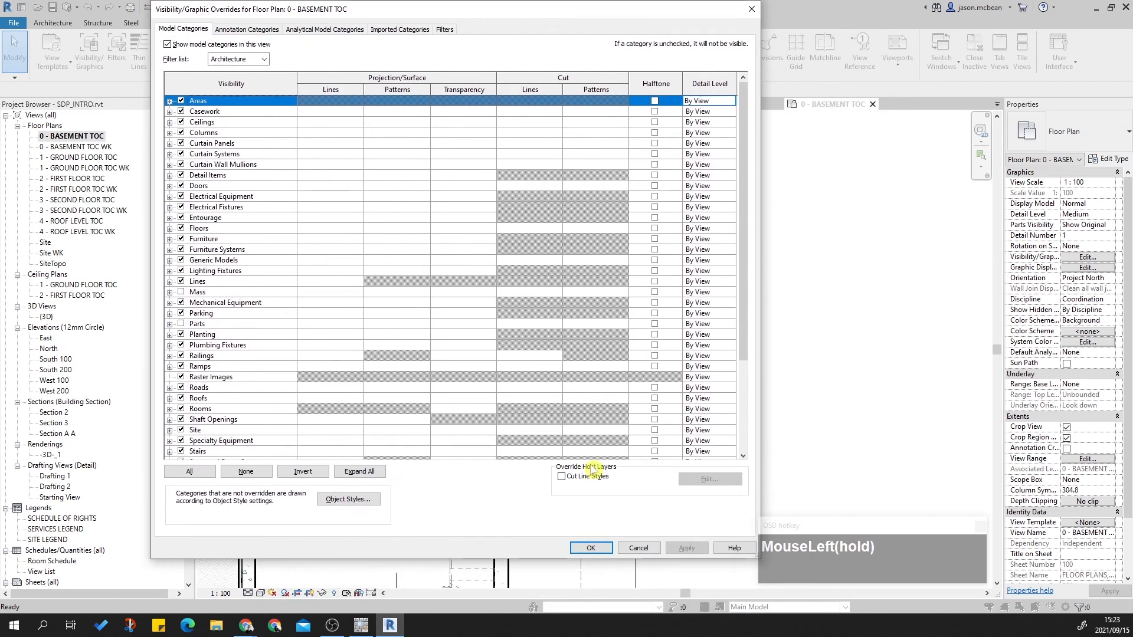
{"action": "left_click", "coordinate": [564, 478]}
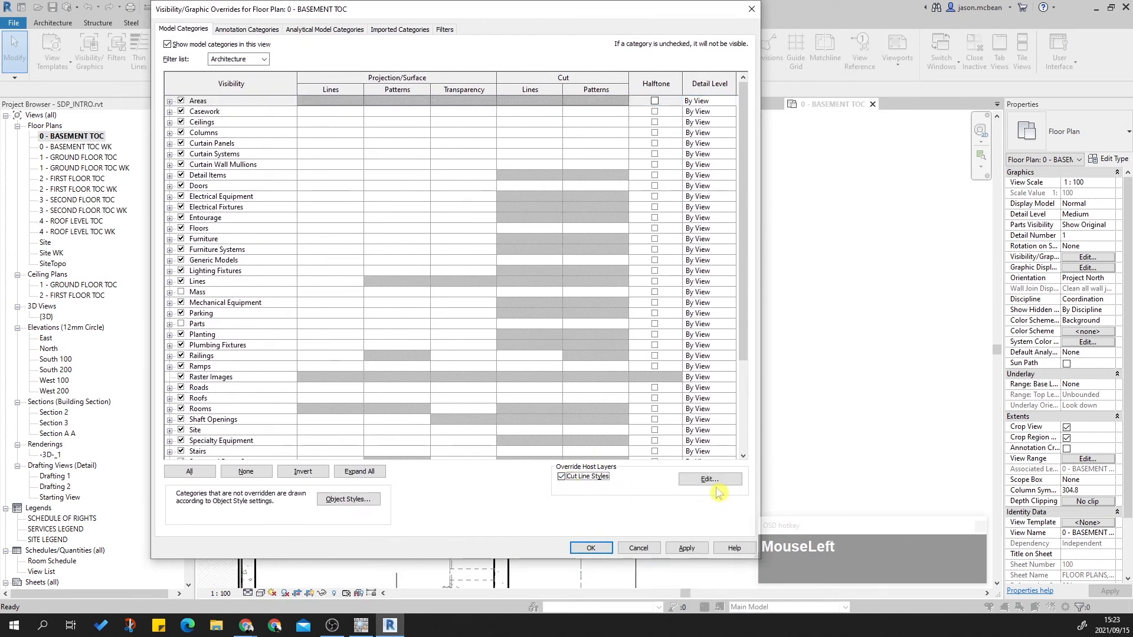
Step: Set the host layer line weights to Substrate 5, Thermal/Air Layer 1, Finish 1 2 and Finish 2 1, and apply the overrides
{"action": "left_click", "coordinate": [709, 480]}
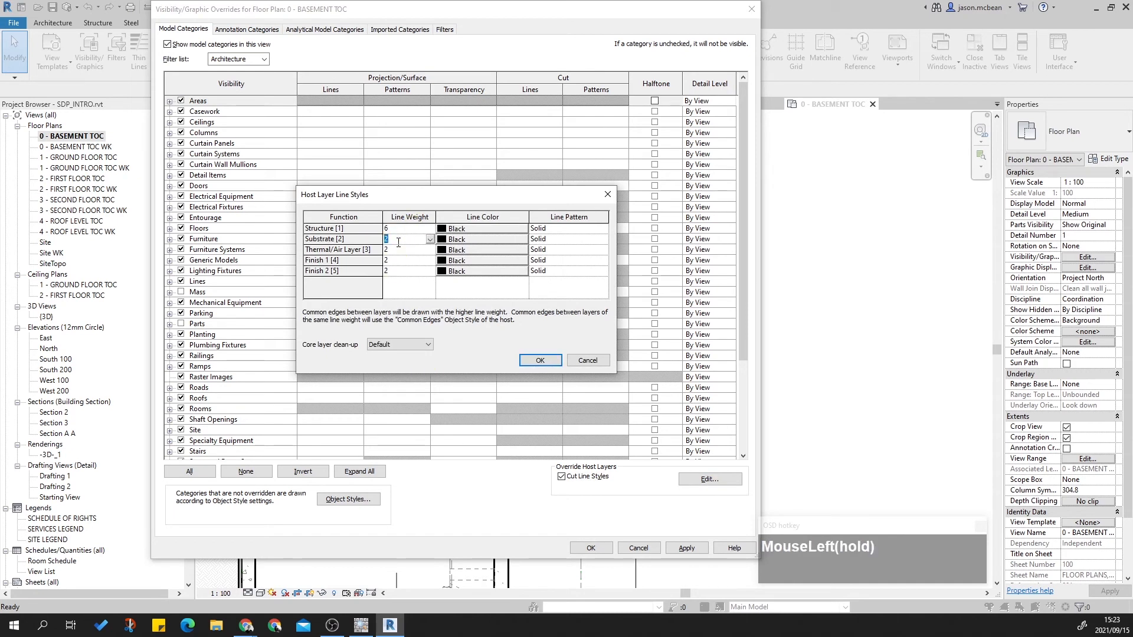
{"action": "type", "text": "5"}
{"action": "type", "text": "1"}
{"action": "type", "text": "1"}
{"action": "left_click", "coordinate": [396, 269]}
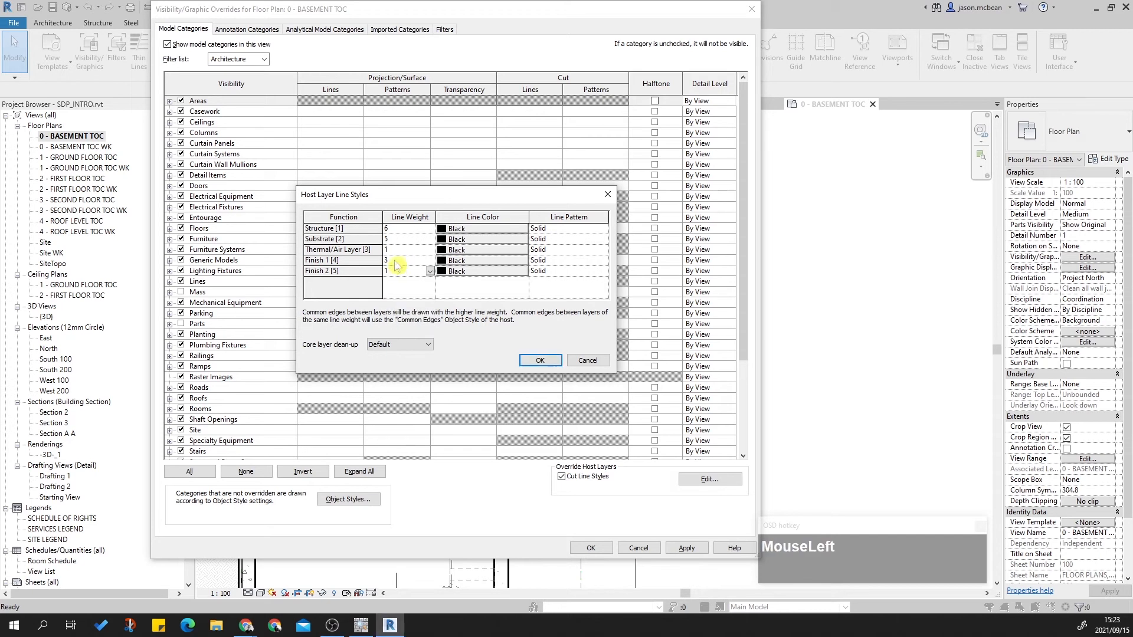
{"action": "type", "text": "2"}
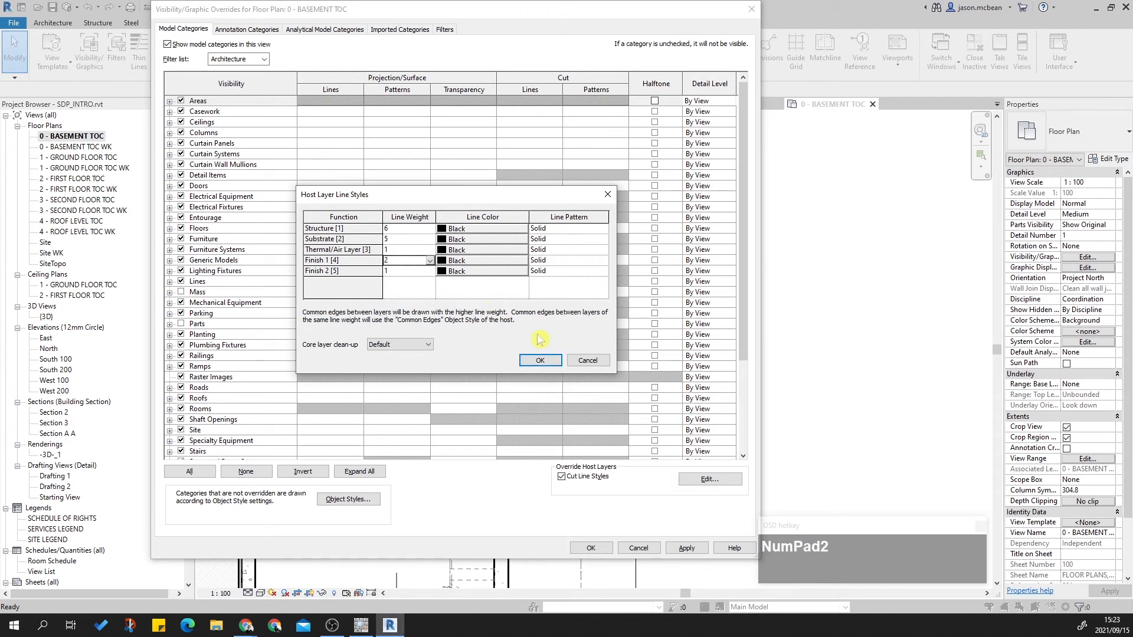
{"action": "left_click", "coordinate": [540, 362]}
{"action": "left_click", "coordinate": [686, 548]}
{"action": "left_click", "coordinate": [591, 548]}
Step: Examine the cut line weights of the walls around the lift and stair in the basement plan
{"action": "scroll", "coordinate": [538, 356], "scroll_direction": "up", "scroll_amount": 4}
{"action": "scroll", "coordinate": [389, 324], "scroll_direction": "down", "scroll_amount": 1}
{"action": "scroll", "coordinate": [349, 414], "scroll_direction": "down", "scroll_amount": 4}
{"action": "middle_click_drag", "start_coordinate": [379, 509], "coordinate": [450, 329]}
{"action": "scroll", "coordinate": [535, 301], "scroll_direction": "down", "scroll_amount": 4}
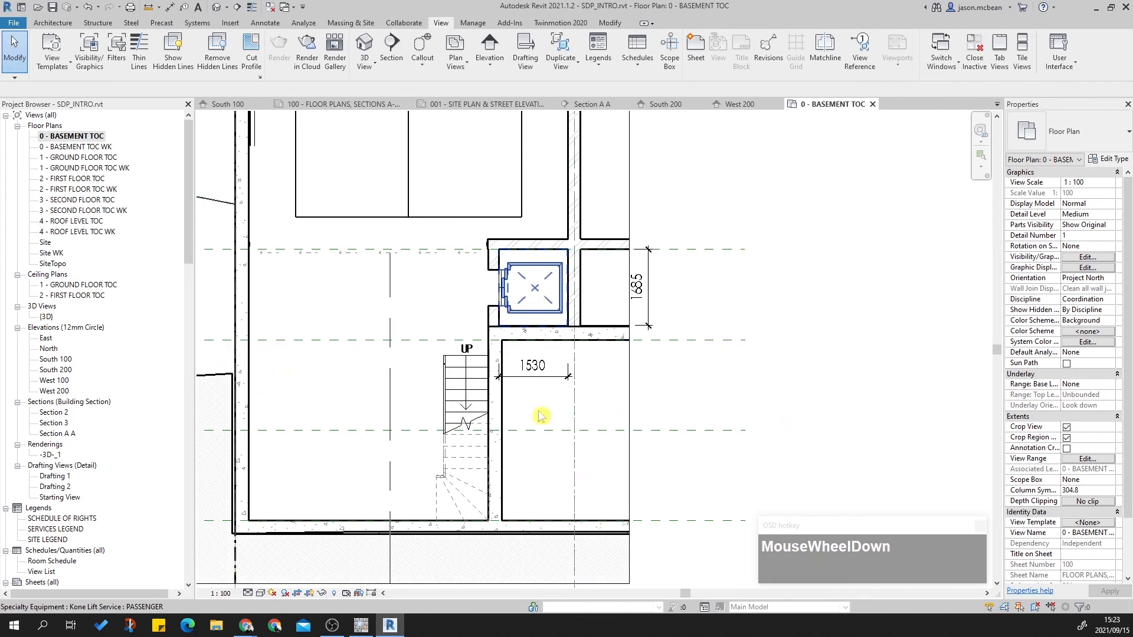
{"action": "middle_click_drag", "start_coordinate": [351, 376], "coordinate": [474, 579]}
{"action": "scroll", "coordinate": [473, 303], "scroll_direction": "down", "scroll_amount": 3}
{"action": "middle_click_drag", "start_coordinate": [516, 239], "coordinate": [503, 505]}
{"action": "scroll", "coordinate": [463, 220], "scroll_direction": "up", "scroll_amount": 5}
{"action": "scroll", "coordinate": [351, 189], "scroll_direction": "down", "scroll_amount": 3}
{"action": "scroll", "coordinate": [747, 180], "scroll_direction": "up", "scroll_amount": 3}
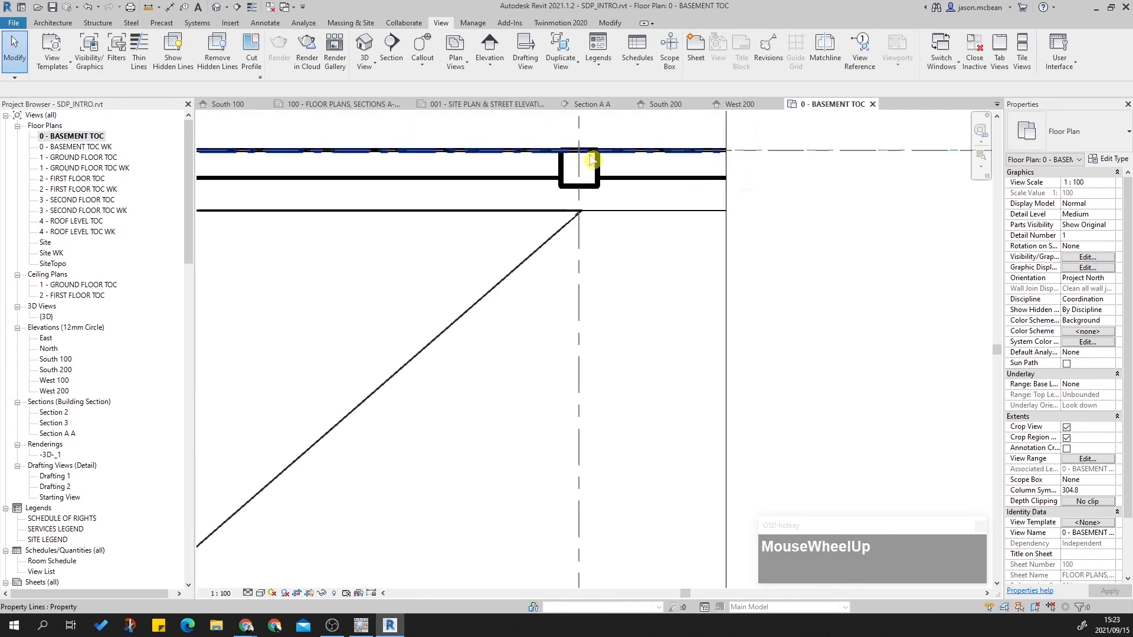
Step: Compare the line weights of the concrete columns and adjoining walls along grids C and B
{"action": "scroll", "coordinate": [748, 180], "scroll_direction": "up", "scroll_amount": 2}
{"action": "left_click", "coordinate": [590, 208]}
{"action": "scroll", "coordinate": [641, 230], "scroll_direction": "down", "scroll_amount": 2}
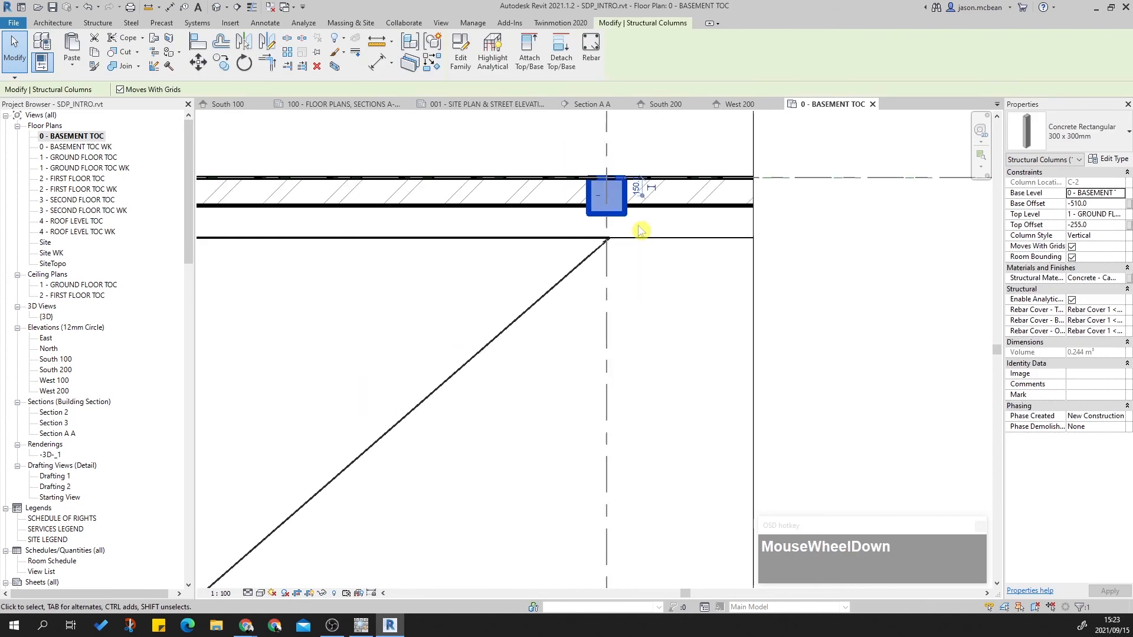
{"action": "key", "text": "Escape"}
{"action": "scroll", "coordinate": [641, 227], "scroll_direction": "up", "scroll_amount": 3}
{"action": "left_click", "coordinate": [731, 223]}
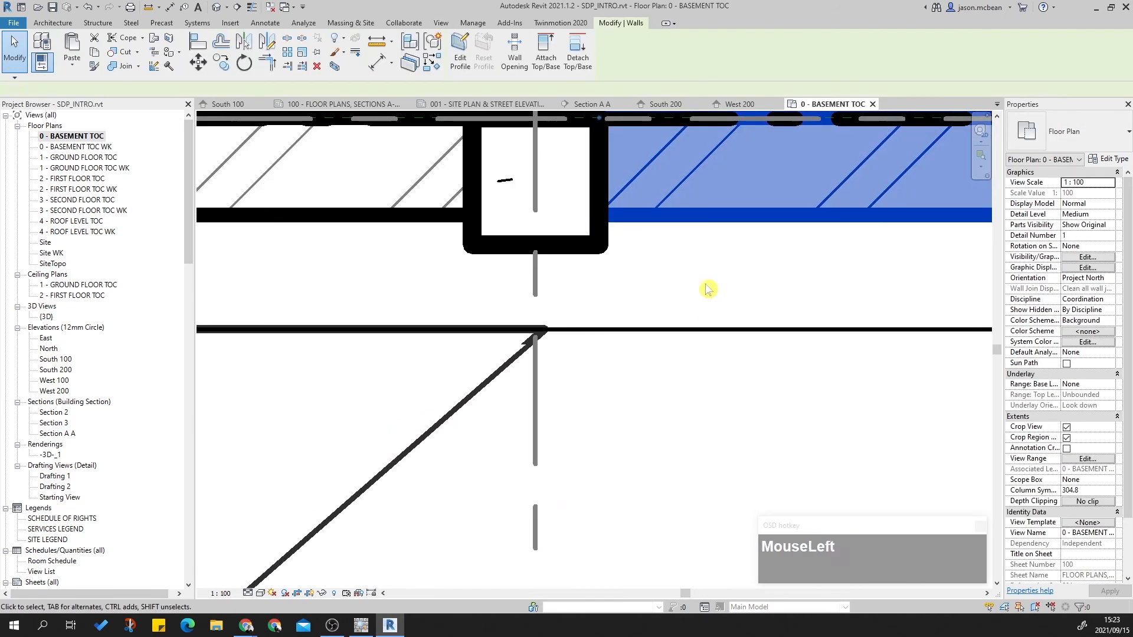
{"action": "key", "text": "Escape"}
{"action": "scroll", "coordinate": [656, 233], "scroll_direction": "down", "scroll_amount": 5}
{"action": "middle_click_drag", "start_coordinate": [636, 336], "coordinate": [614, 147]}
{"action": "middle_click_drag", "start_coordinate": [620, 390], "coordinate": [590, 147]}
{"action": "scroll", "coordinate": [584, 236], "scroll_direction": "down", "scroll_amount": 2}
{"action": "middle_click_drag", "start_coordinate": [594, 435], "coordinate": [591, 275]}
{"action": "scroll", "coordinate": [567, 260], "scroll_direction": "up", "scroll_amount": 5}
{"action": "scroll", "coordinate": [520, 231], "scroll_direction": "up", "scroll_amount": 5}
{"action": "scroll", "coordinate": [518, 241], "scroll_direction": "down", "scroll_amount": 1}
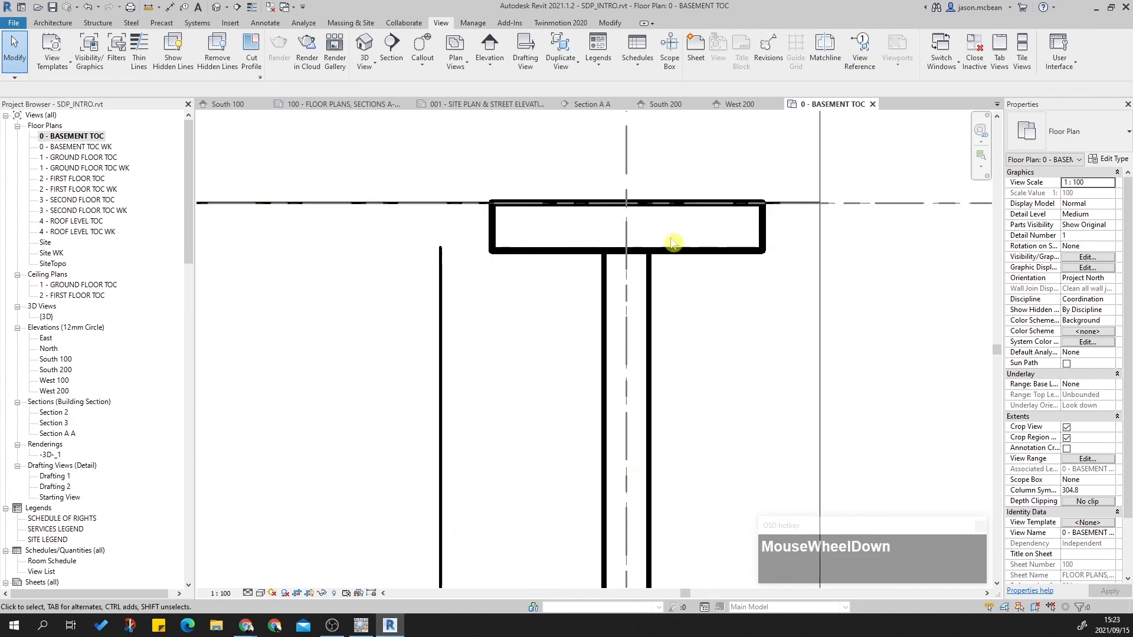
{"action": "scroll", "coordinate": [521, 241], "scroll_direction": "down", "scroll_amount": 4}
{"action": "middle_click_drag", "start_coordinate": [682, 457], "coordinate": [675, 198]}
{"action": "scroll", "coordinate": [509, 283], "scroll_direction": "down", "scroll_amount": 2}
{"action": "key", "text": "Escape"}
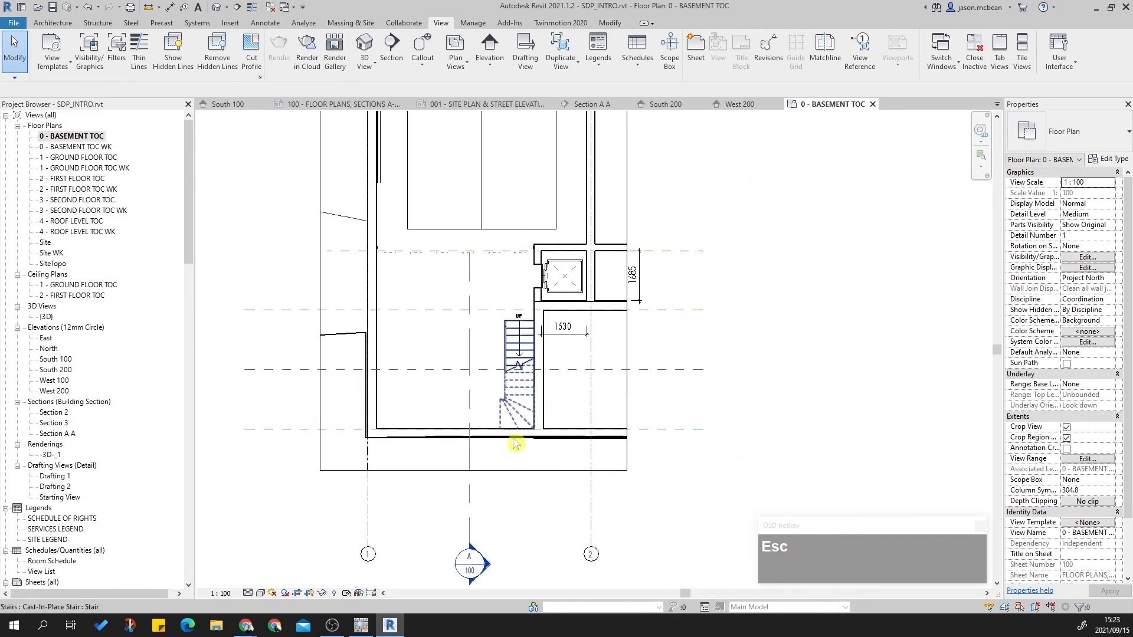
Step: Shorten the lower ends of grids 1 and 2 so their bubbles sit closer to the basement plan
{"action": "middle_click", "coordinate": [575, 422]}
{"action": "left_click", "coordinate": [591, 515]}
{"action": "key", "text": "Escape"}
{"action": "left_click_drag", "start_coordinate": [590, 553], "coordinate": [593, 553]}
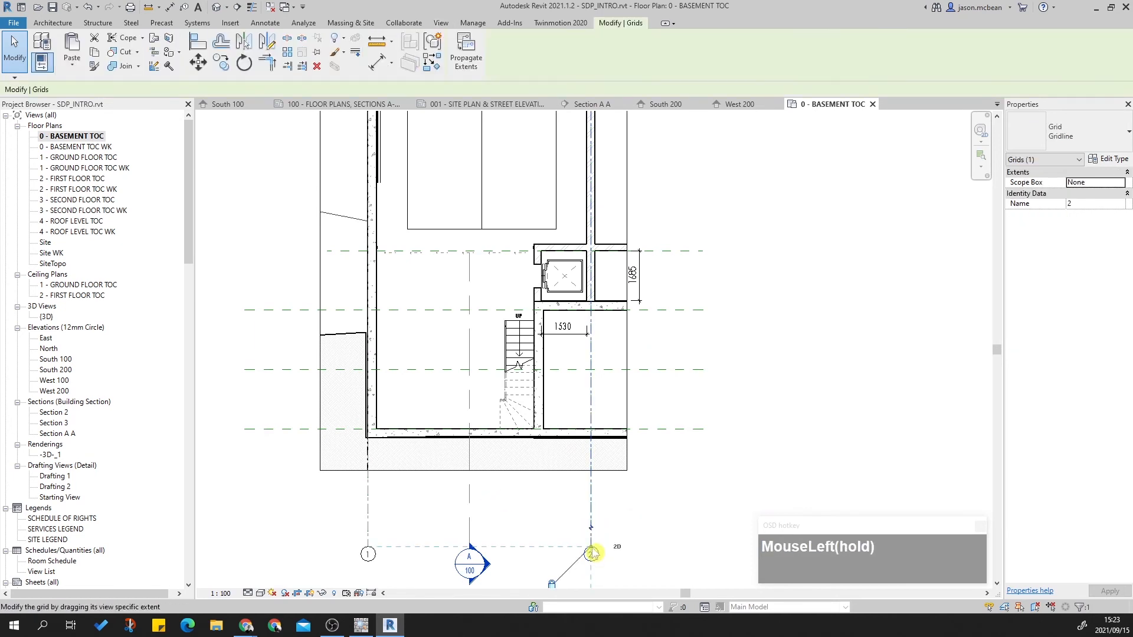
{"action": "scroll", "coordinate": [593, 552], "scroll_direction": "up", "scroll_amount": 3}
{"action": "key", "text": "Escape"}
{"action": "left_click", "coordinate": [587, 546]}
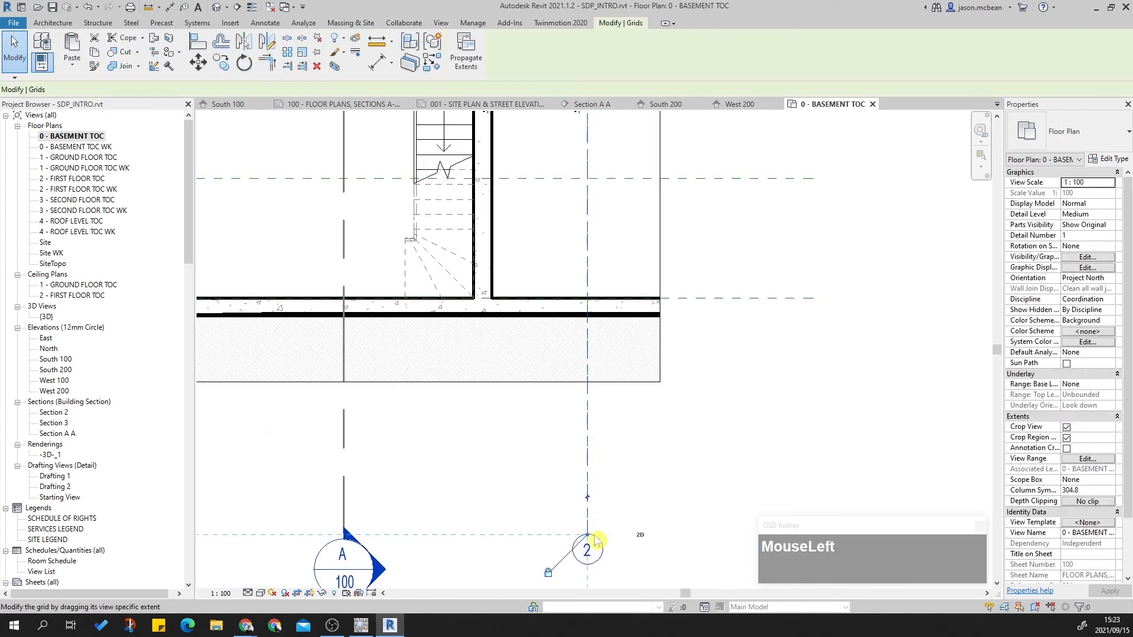
{"action": "key", "text": "Escape"}
{"action": "key", "text": "Escape"}
{"action": "left_click", "coordinate": [588, 497]}
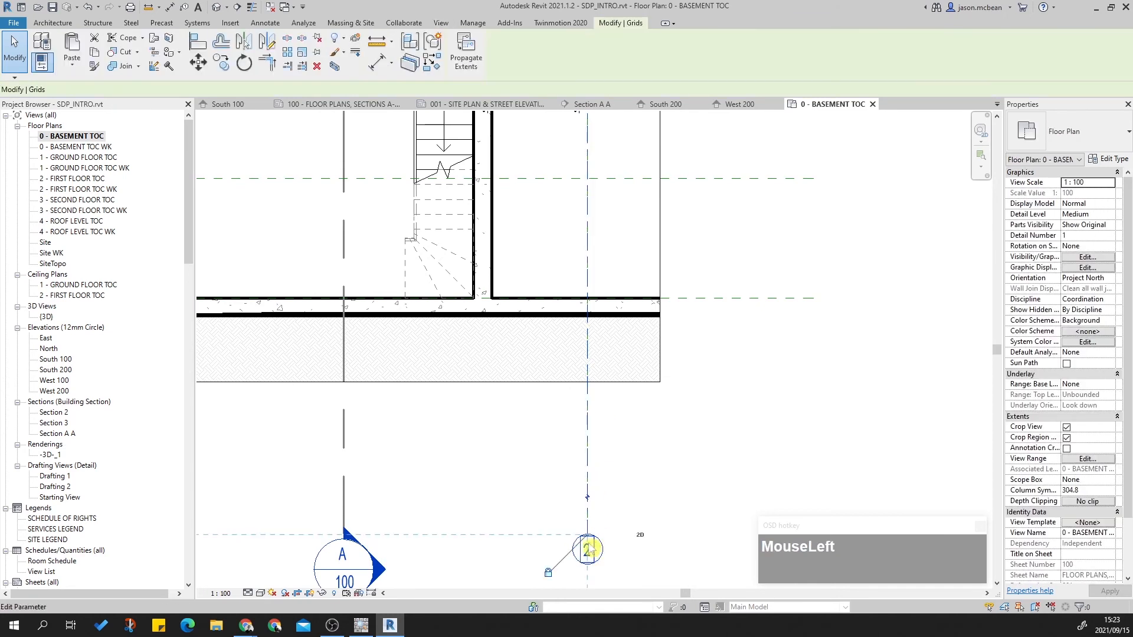
{"action": "left_click_drag", "start_coordinate": [587, 536], "coordinate": [602, 407]}
{"action": "scroll", "coordinate": [602, 407], "scroll_direction": "down", "scroll_amount": 3}
{"action": "key", "text": "Escape"}
Step: Pull the upper ends of grids 1 and 2 down close to the plan's top wall
{"action": "middle_click_drag", "start_coordinate": [761, 424], "coordinate": [717, 582]}
{"action": "scroll", "coordinate": [631, 301], "scroll_direction": "up", "scroll_amount": 3}
{"action": "key", "text": "Escape"}
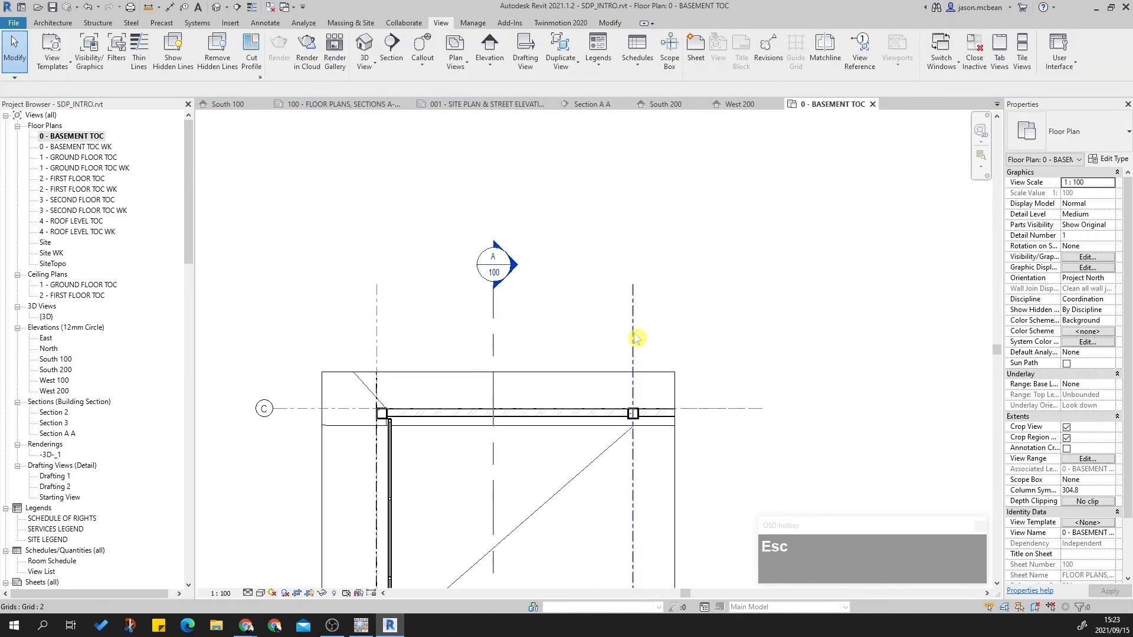
{"action": "left_click", "coordinate": [635, 290]}
{"action": "left_click_drag", "start_coordinate": [634, 290], "coordinate": [637, 352]}
{"action": "left_click_drag", "start_coordinate": [704, 362], "coordinate": [716, 415]}
{"action": "key", "text": "Escape"}
Step: Hide the crop region and shorten both ends of grid C towards the building
{"action": "left_click", "coordinate": [305, 414]}
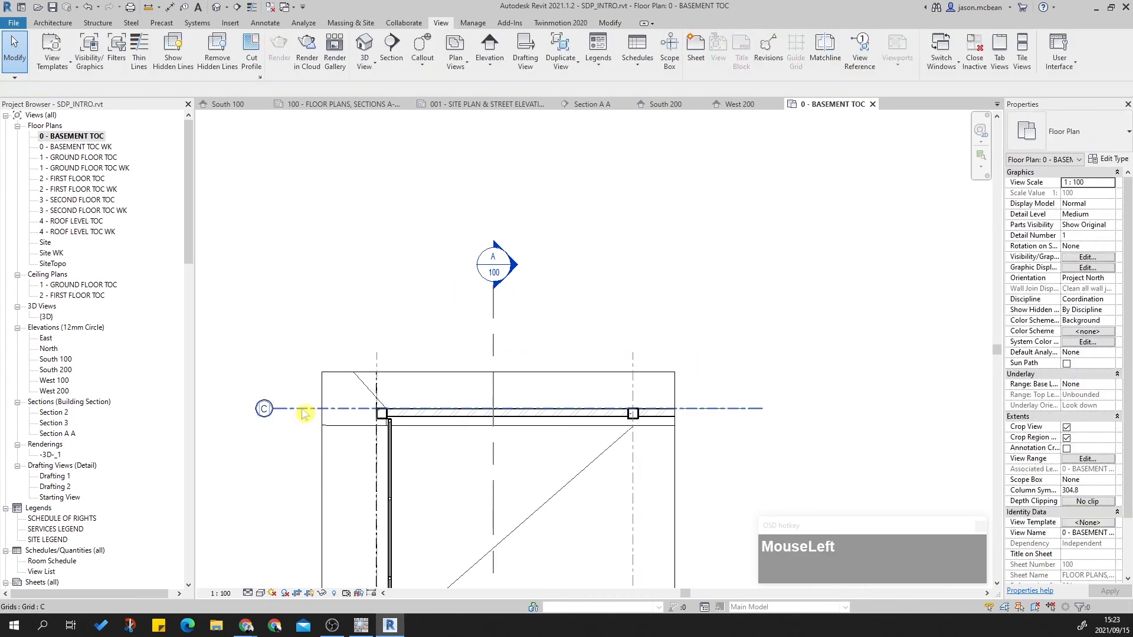
{"action": "left_click", "coordinate": [308, 592]}
{"action": "left_click", "coordinate": [293, 411]}
{"action": "left_click_drag", "start_coordinate": [276, 414], "coordinate": [326, 413]}
{"action": "left_click_drag", "start_coordinate": [765, 413], "coordinate": [736, 410]}
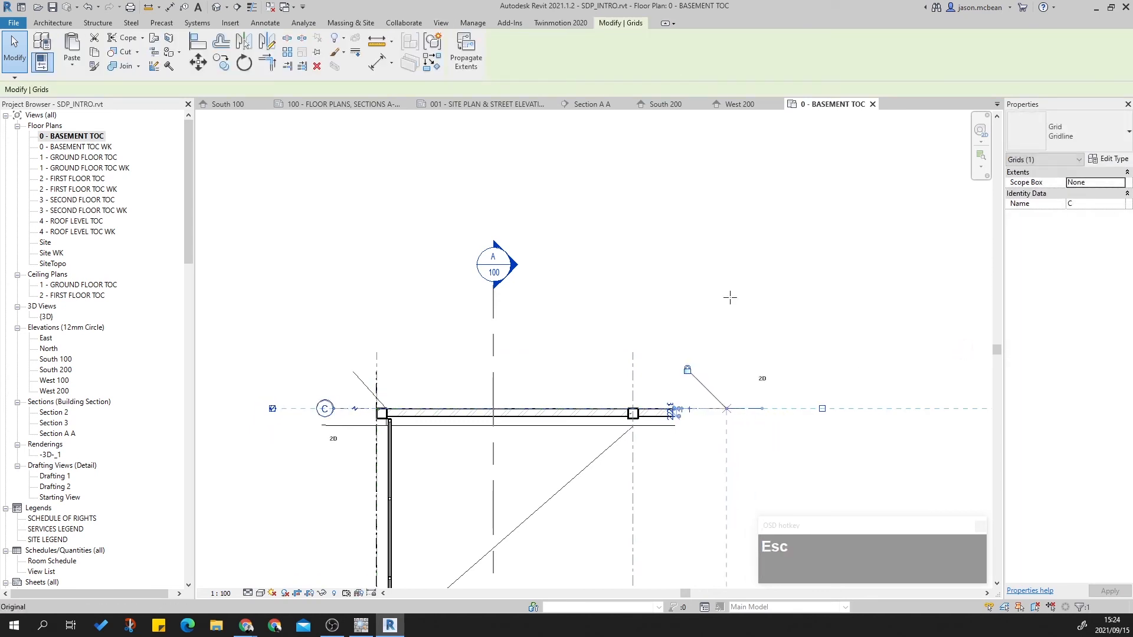
Step: Shorten grid B's bubble end so that it lines up with grid C's bubble
{"action": "scroll", "coordinate": [730, 310], "scroll_direction": "down", "scroll_amount": 3}
{"action": "middle_click_drag", "start_coordinate": [730, 413], "coordinate": [386, 330]}
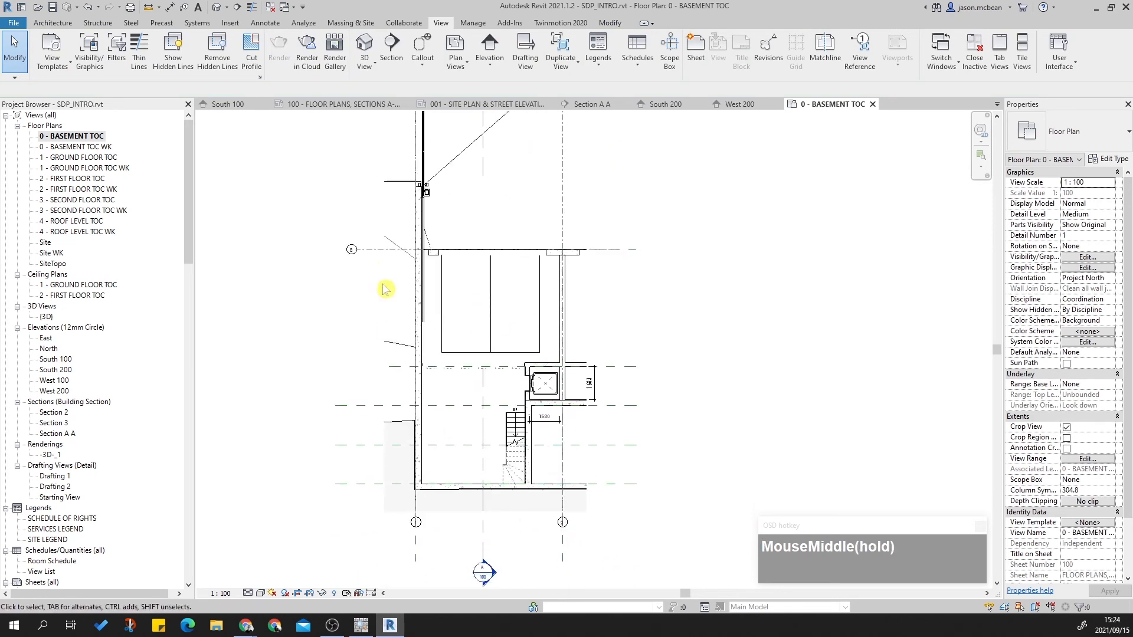
{"action": "left_click", "coordinate": [384, 249]}
{"action": "scroll", "coordinate": [356, 253], "scroll_direction": "up", "scroll_amount": 2}
{"action": "left_click_drag", "start_coordinate": [359, 251], "coordinate": [422, 254]}
{"action": "scroll", "coordinate": [417, 354], "scroll_direction": "down", "scroll_amount": 4}
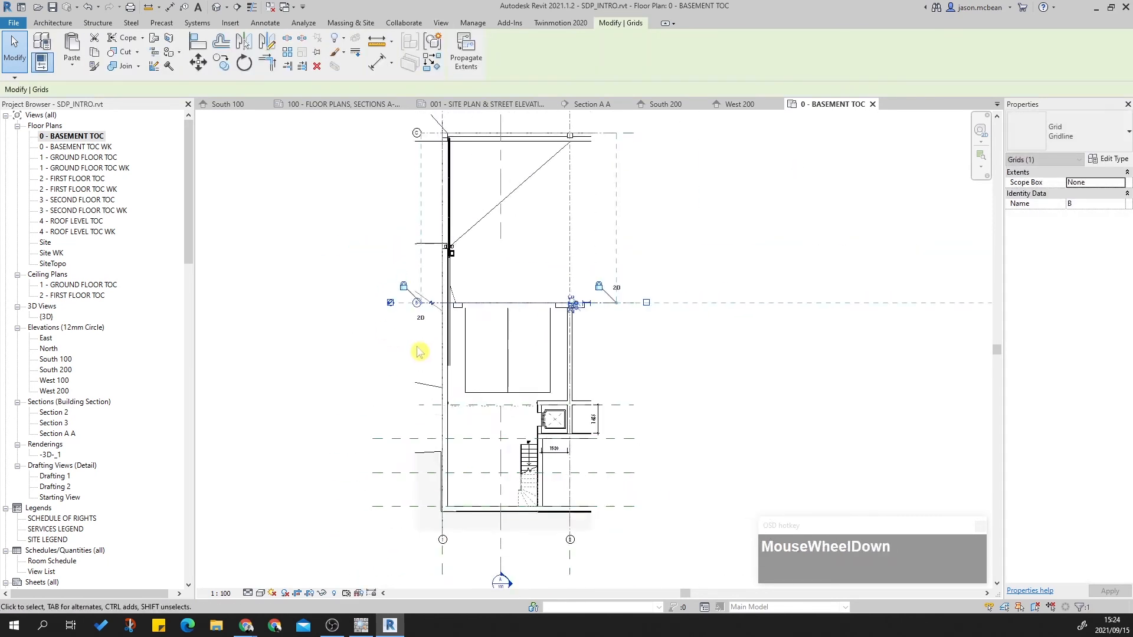
{"action": "scroll", "coordinate": [445, 405], "scroll_direction": "up", "scroll_amount": 2}
{"action": "key", "text": "Escape"}
{"action": "scroll", "coordinate": [402, 374], "scroll_direction": "down", "scroll_amount": 4}
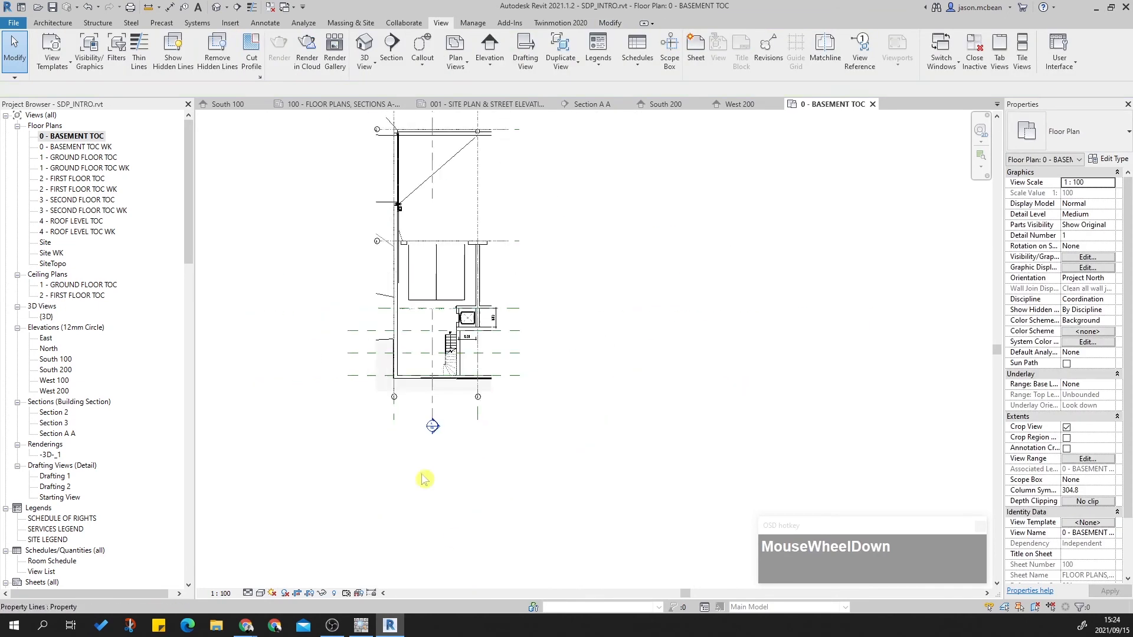
Step: Show the grid bubble at the upper end of grid 2
{"action": "middle_click_drag", "start_coordinate": [515, 468], "coordinate": [520, 545]}
{"action": "scroll", "coordinate": [437, 451], "scroll_direction": "up", "scroll_amount": 1}
{"action": "scroll", "coordinate": [642, 321], "scroll_direction": "up", "scroll_amount": 1}
{"action": "middle_click_drag", "start_coordinate": [642, 321], "coordinate": [582, 372]}
{"action": "scroll", "coordinate": [610, 338], "scroll_direction": "down", "scroll_amount": 1}
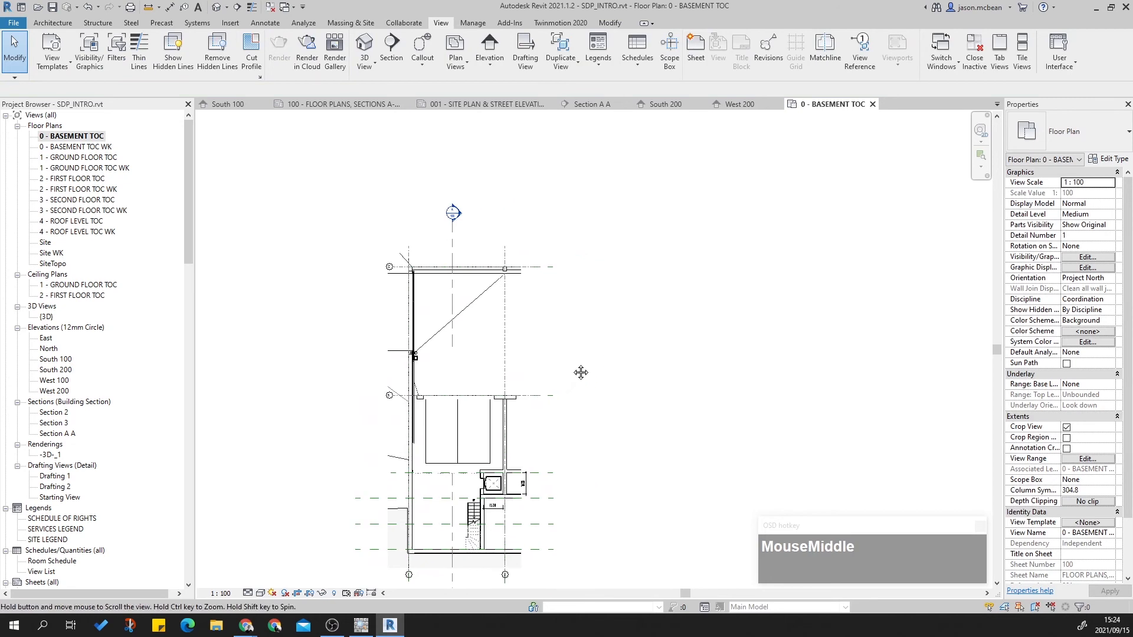
{"action": "scroll", "coordinate": [495, 231], "scroll_direction": "up", "scroll_amount": 3}
{"action": "left_click", "coordinate": [533, 277]}
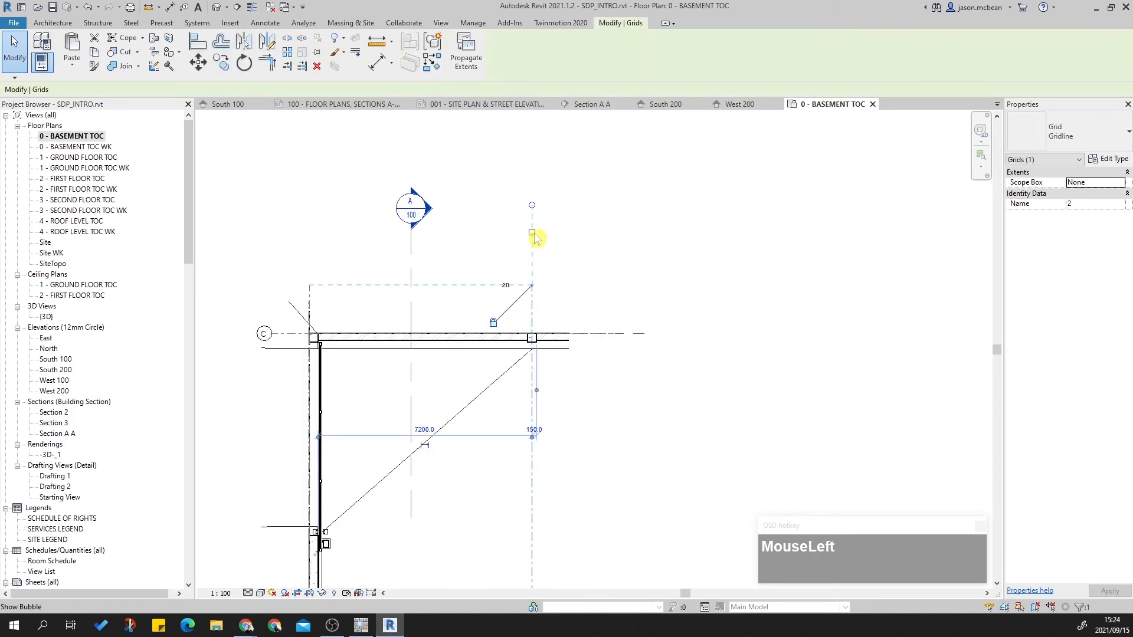
{"action": "left_click", "coordinate": [610, 263]}
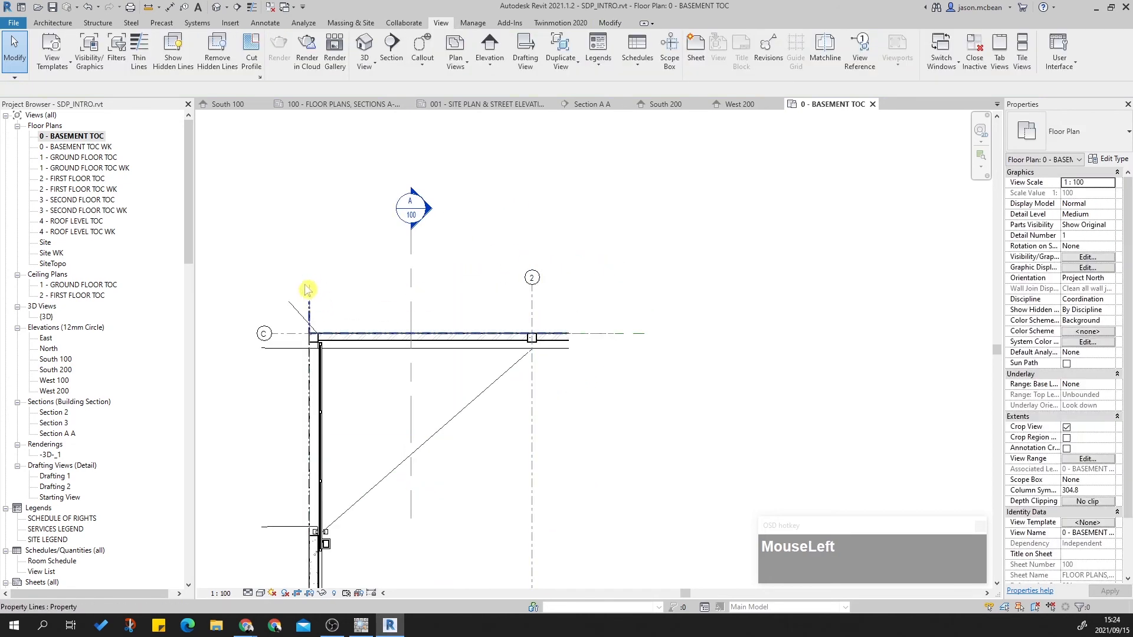
Step: Show the grid bubble at the upper end of grid 1, picking the grid from behind the property line
{"action": "scroll", "coordinate": [308, 290], "scroll_direction": "up", "scroll_amount": 3}
{"action": "left_click", "coordinate": [325, 295]}
{"action": "scroll", "coordinate": [325, 296], "scroll_direction": "up", "scroll_amount": 2}
{"action": "key", "text": "Escape"}
{"action": "key", "text": "Tab"}
{"action": "left_click", "coordinate": [317, 307]}
{"action": "scroll", "coordinate": [327, 266], "scroll_direction": "down", "scroll_amount": 3}
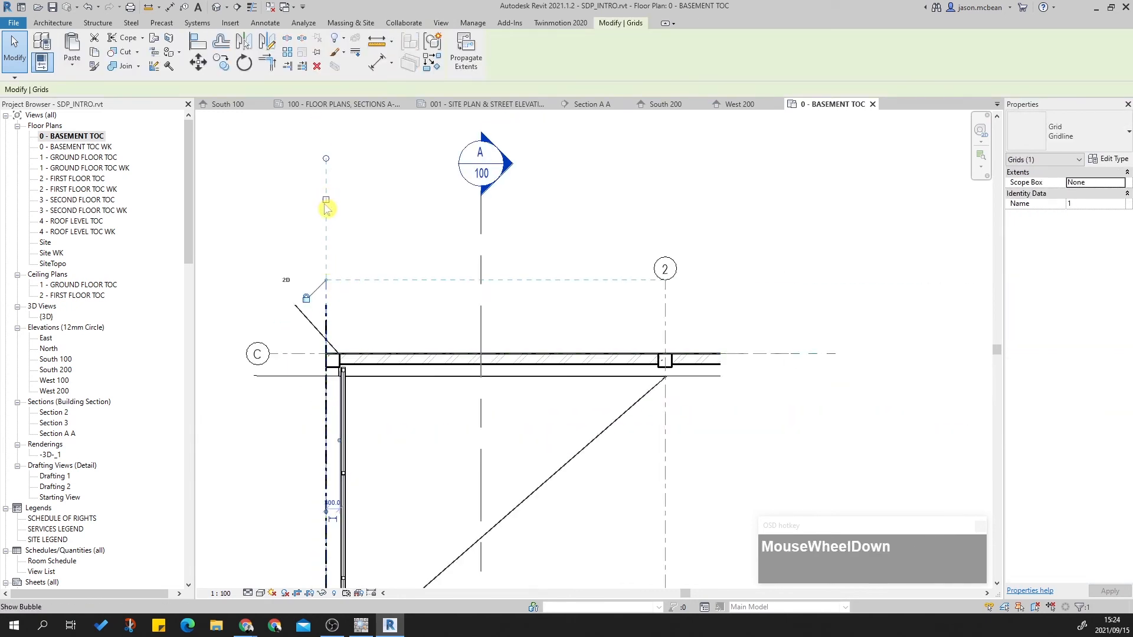
{"action": "key", "text": "Escape"}
Step: Hide the grid bubbles at the lower ends of grids 1 and 2
{"action": "scroll", "coordinate": [398, 217], "scroll_direction": "down", "scroll_amount": 3}
{"action": "middle_click_drag", "start_coordinate": [516, 372], "coordinate": [500, 208]}
{"action": "middle_click_drag", "start_coordinate": [466, 469], "coordinate": [477, 345]}
{"action": "scroll", "coordinate": [361, 457], "scroll_direction": "up", "scroll_amount": 3}
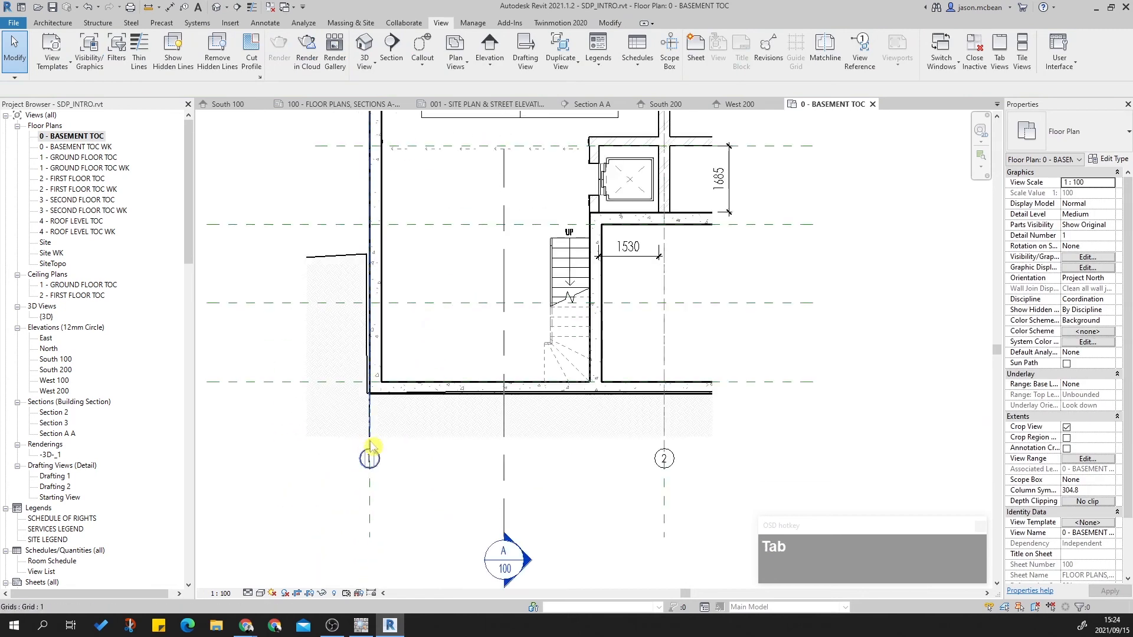
{"action": "left_click", "coordinate": [371, 448]}
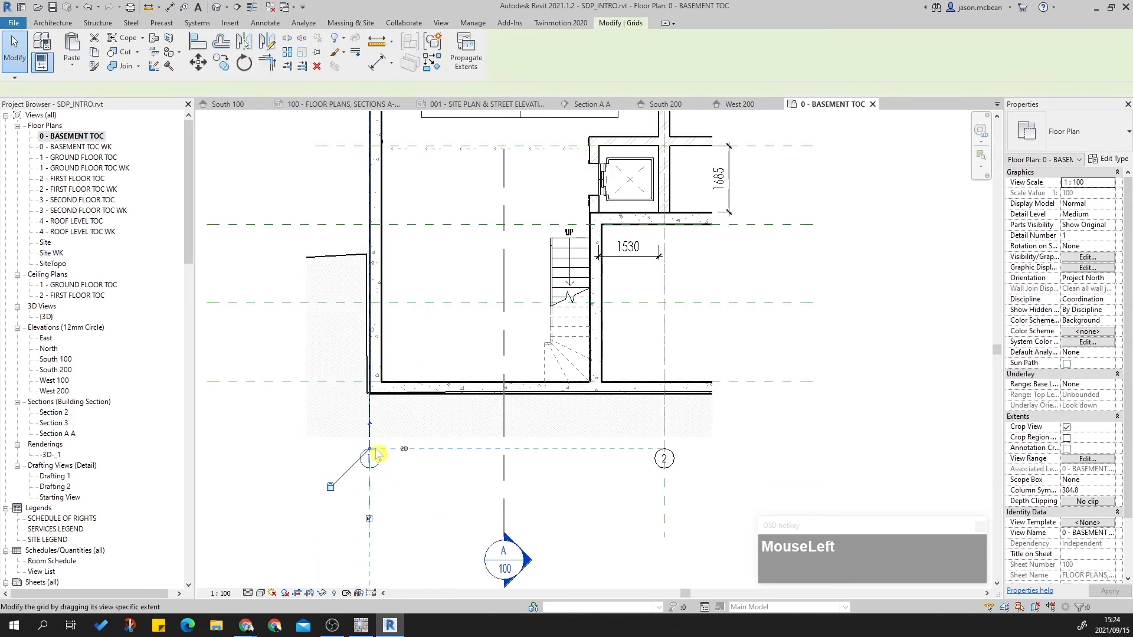
{"action": "left_click", "coordinate": [665, 444]}
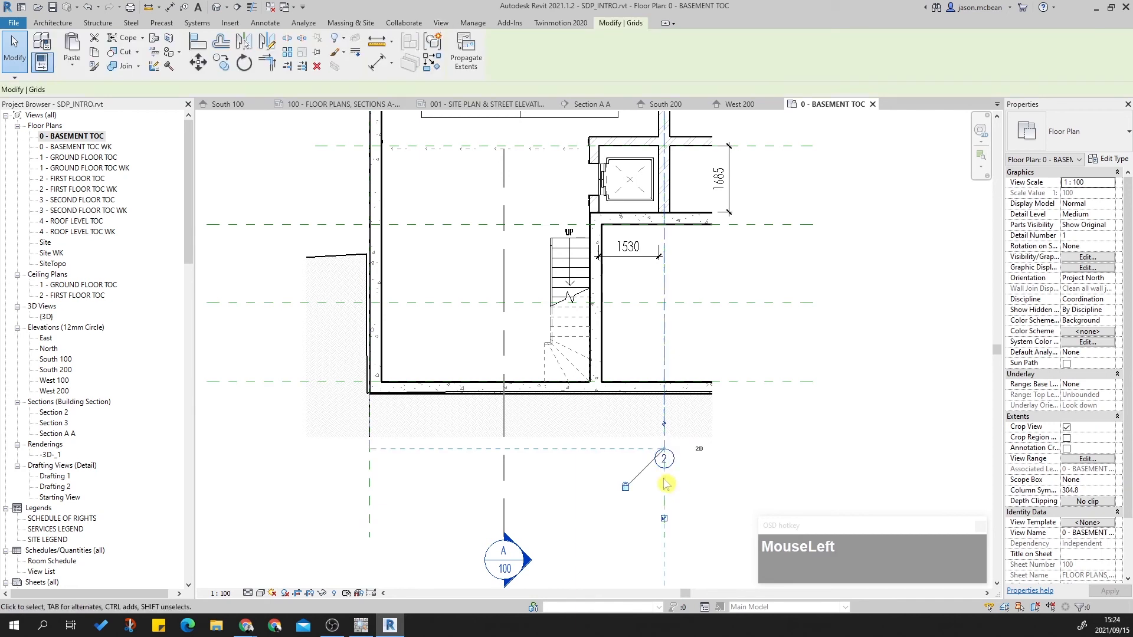
{"action": "key", "text": "Escape"}
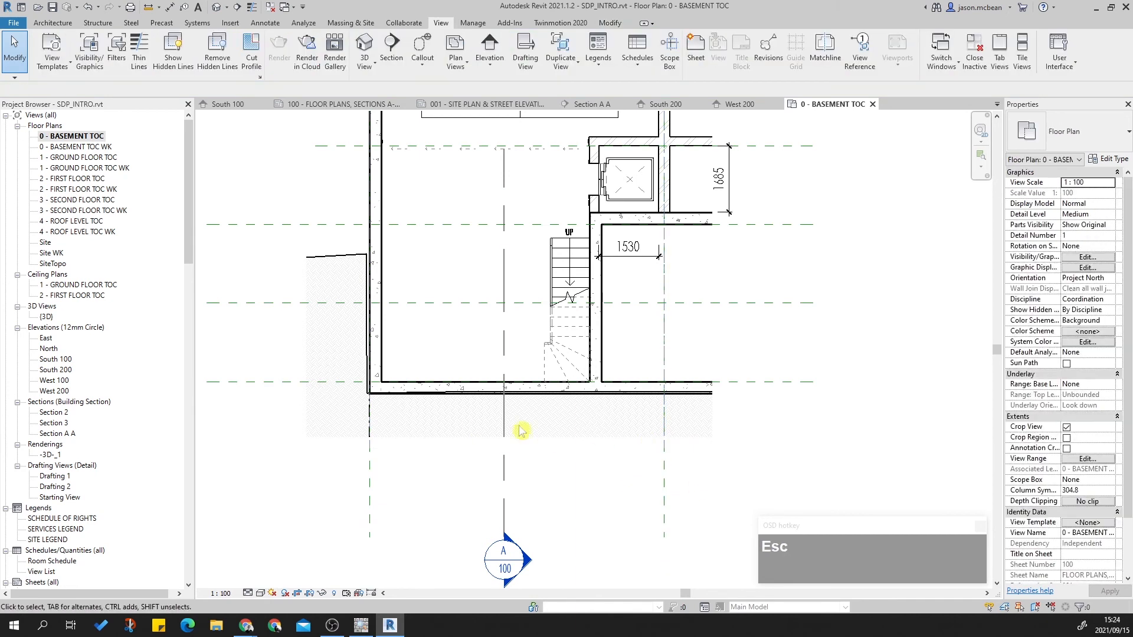
Step: Turn off the Reference Planes annotation category in the basement plan and check the cleaned-up view
{"action": "middle_click_drag", "start_coordinate": [602, 437], "coordinate": [519, 458]}
{"action": "scroll", "coordinate": [503, 372], "scroll_direction": "down", "scroll_amount": 2}
{"action": "key", "text": "v"}
{"action": "key", "text": "g"}
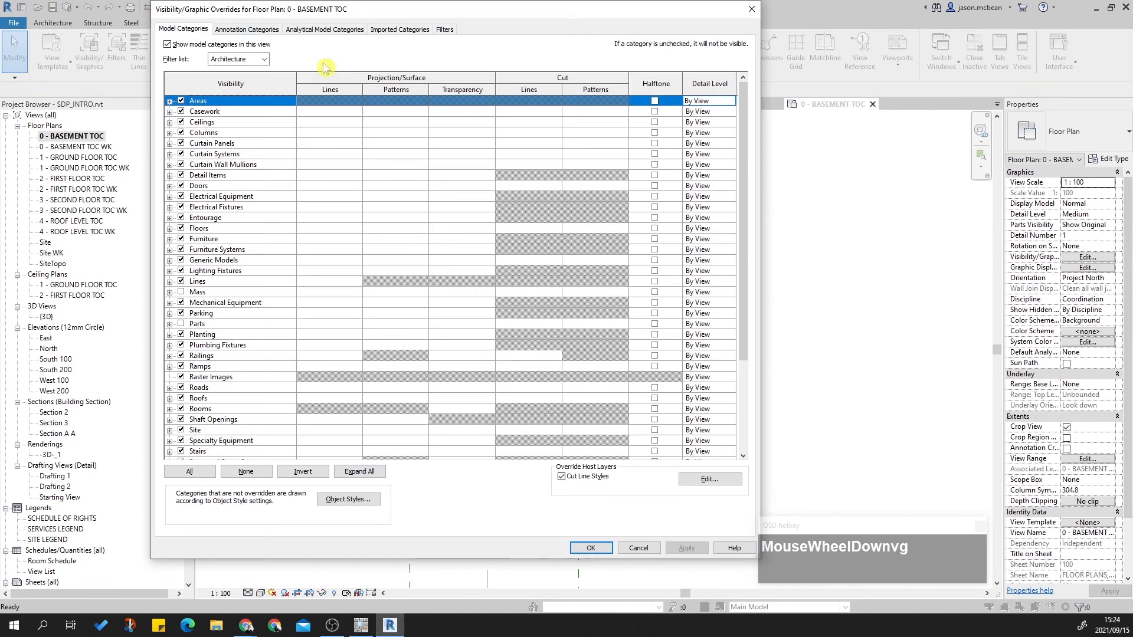
{"action": "left_click", "coordinate": [250, 29]}
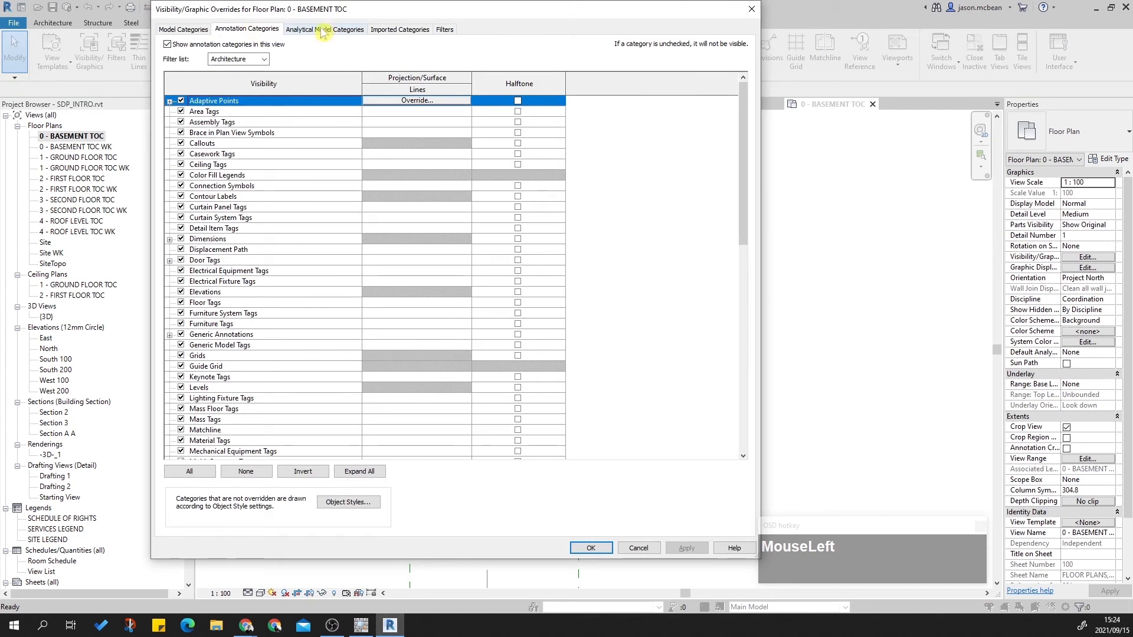
{"action": "left_click", "coordinate": [262, 202]}
{"action": "key", "text": "r"}
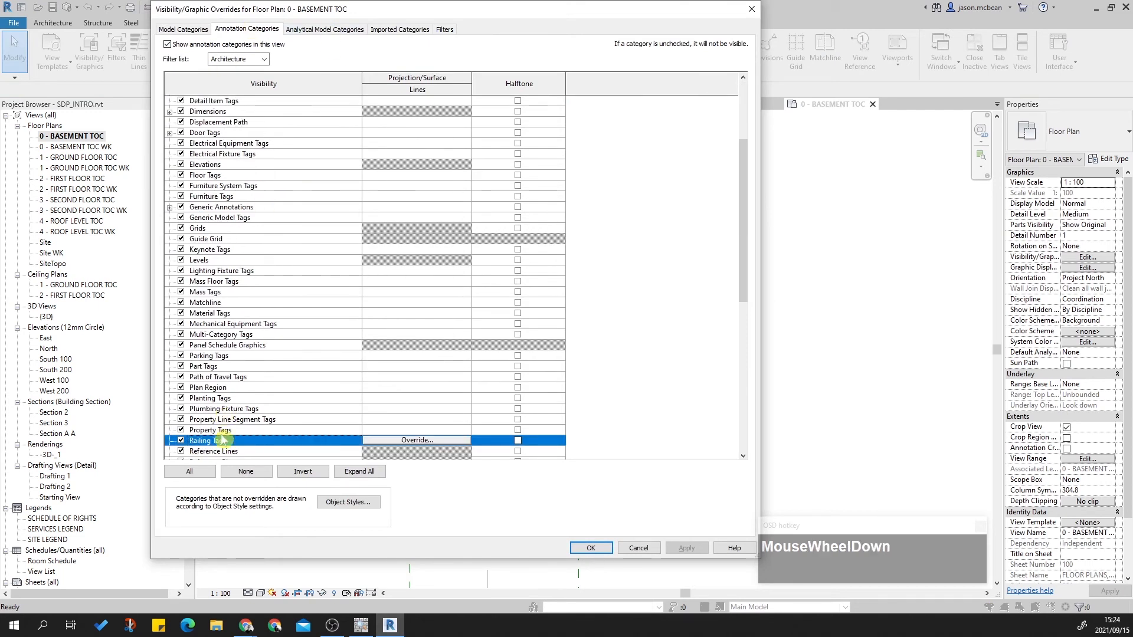
{"action": "scroll", "coordinate": [220, 442], "scroll_direction": "down", "scroll_amount": 1}
{"action": "left_click", "coordinate": [181, 430]}
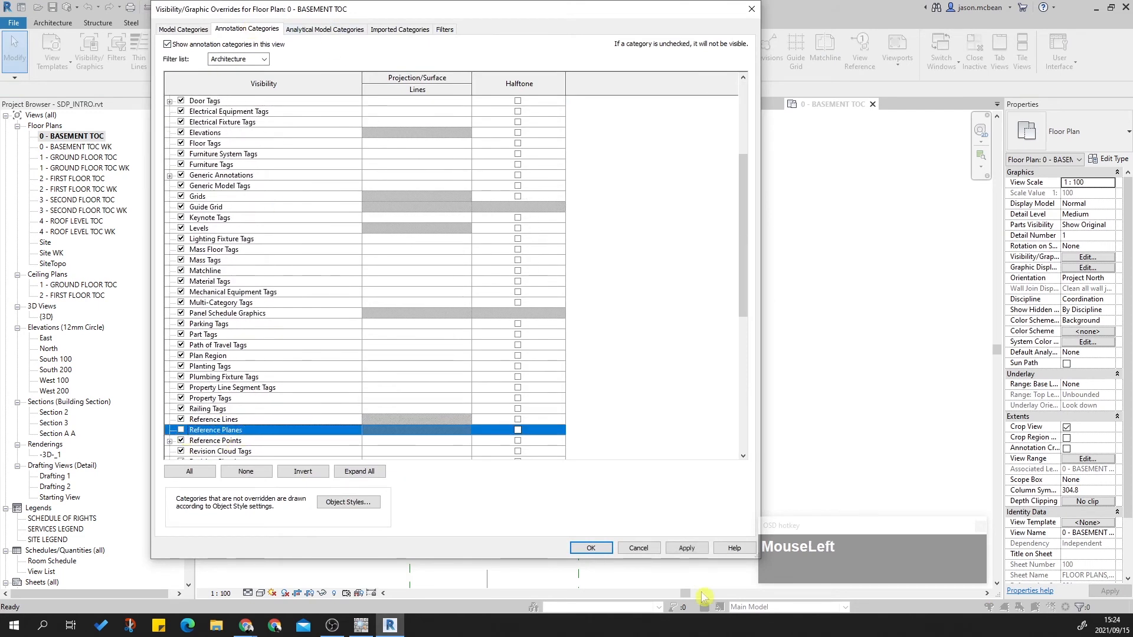
{"action": "left_click", "coordinate": [686, 548]}
{"action": "left_click", "coordinate": [590, 548]}
{"action": "key", "text": "Escape"}
{"action": "middle_click", "coordinate": [692, 342]}
{"action": "middle_click_drag", "start_coordinate": [667, 343], "coordinate": [471, 492]}
{"action": "scroll", "coordinate": [486, 335], "scroll_direction": "up", "scroll_amount": 2}
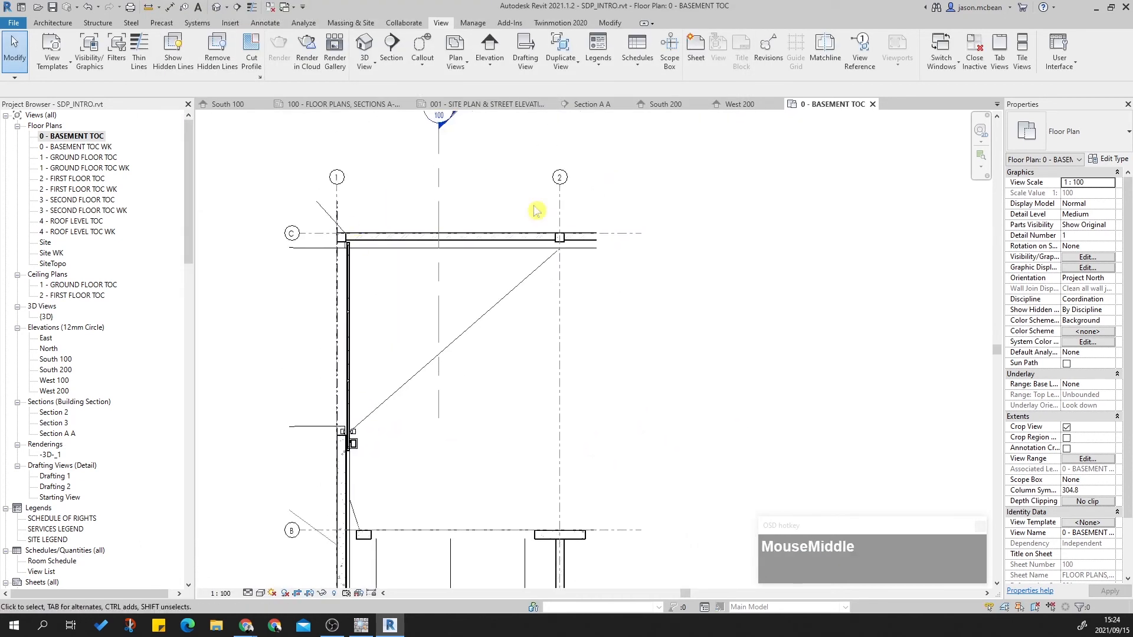
{"action": "scroll", "coordinate": [442, 219], "scroll_direction": "down", "scroll_amount": 2}
{"action": "middle_click", "coordinate": [571, 317]}
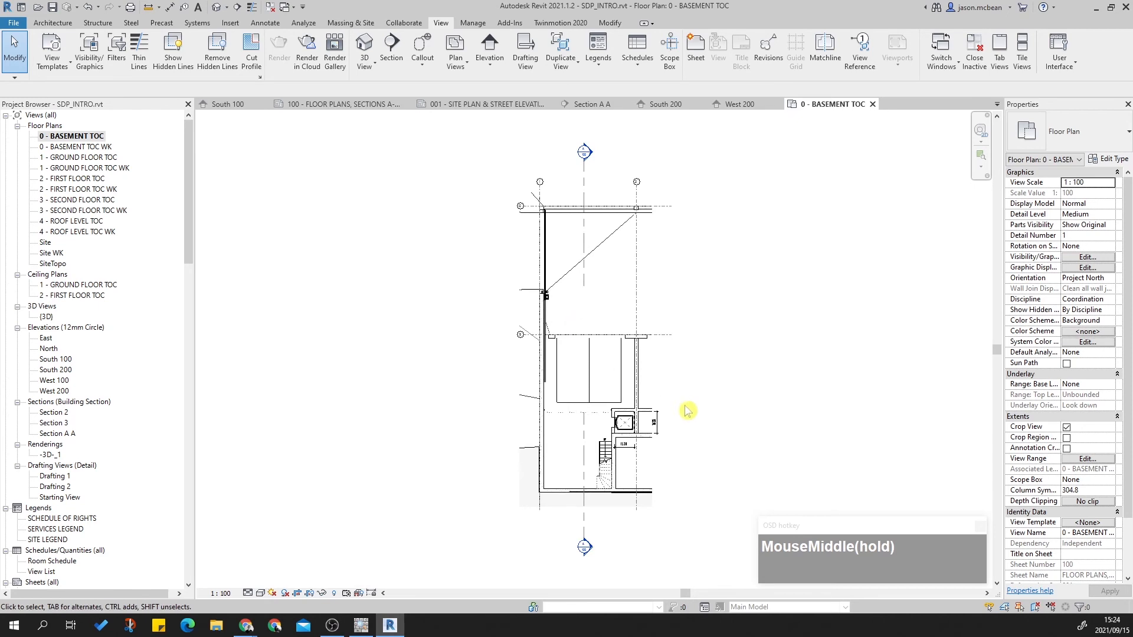
{"action": "middle_click_drag", "start_coordinate": [679, 403], "coordinate": [629, 418]}
{"action": "left_click", "coordinate": [682, 243]}
{"action": "scroll", "coordinate": [632, 283], "scroll_direction": "up", "scroll_amount": 3}
{"action": "key", "text": "Escape"}
{"action": "middle_click", "coordinate": [619, 265]}
Step: Shorten the lower end of the Section A line so its head sits closer below the basement plan
{"action": "middle_click_drag", "start_coordinate": [662, 392], "coordinate": [547, 418]}
{"action": "scroll", "coordinate": [539, 472], "scroll_direction": "up", "scroll_amount": 3}
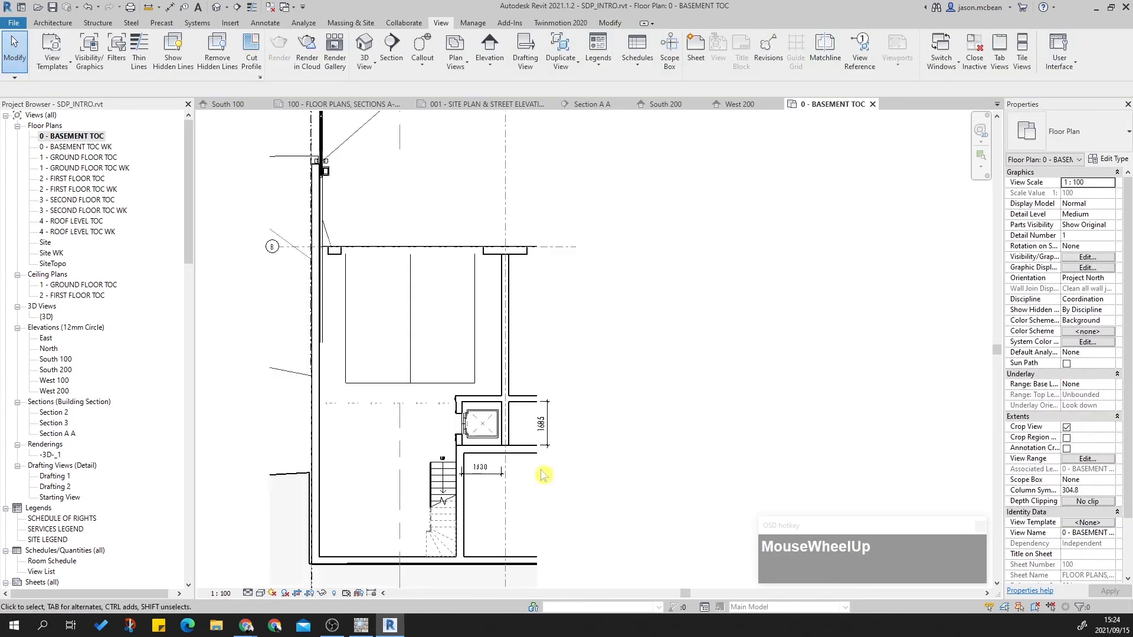
{"action": "middle_click_drag", "start_coordinate": [550, 473], "coordinate": [559, 346]}
{"action": "left_click", "coordinate": [407, 499]}
{"action": "scroll", "coordinate": [409, 522], "scroll_direction": "up", "scroll_amount": 2}
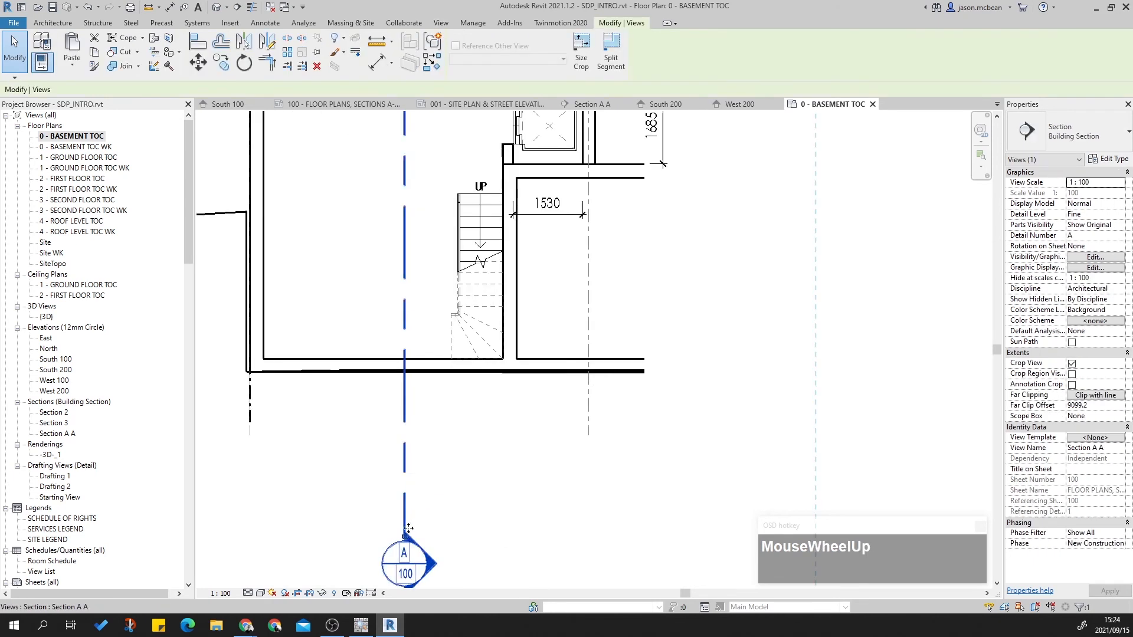
{"action": "left_click_drag", "start_coordinate": [405, 534], "coordinate": [421, 413]}
{"action": "scroll", "coordinate": [579, 228], "scroll_direction": "down", "scroll_amount": 2}
Step: Shorten the upper end of the Section A line so its head sits closer to the basement's upper wall
{"action": "scroll", "coordinate": [498, 210], "scroll_direction": "up", "scroll_amount": 2}
{"action": "scroll", "coordinate": [475, 424], "scroll_direction": "down", "scroll_amount": 4}
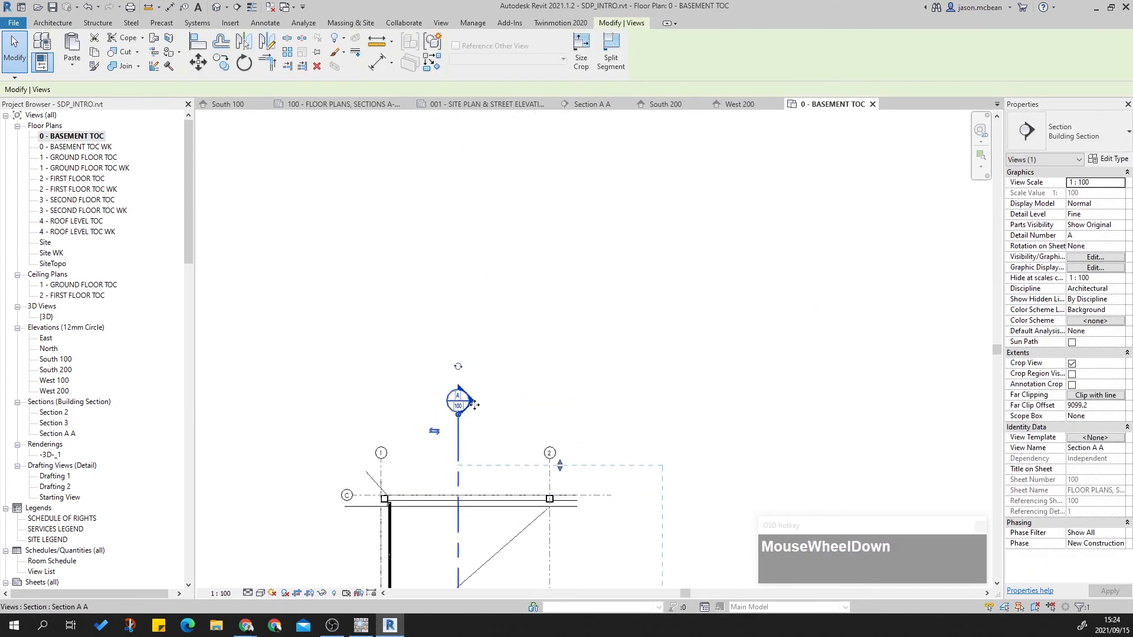
{"action": "scroll", "coordinate": [472, 420], "scroll_direction": "up", "scroll_amount": 2}
{"action": "left_click_drag", "start_coordinate": [453, 419], "coordinate": [455, 480]}
{"action": "left_click", "coordinate": [614, 356]}
{"action": "middle_click", "coordinate": [590, 366]}
{"action": "middle_click", "coordinate": [588, 363]}
{"action": "middle_click_drag", "start_coordinate": [549, 377], "coordinate": [494, 429]}
{"action": "middle_click_drag", "start_coordinate": [666, 485], "coordinate": [596, 395]}
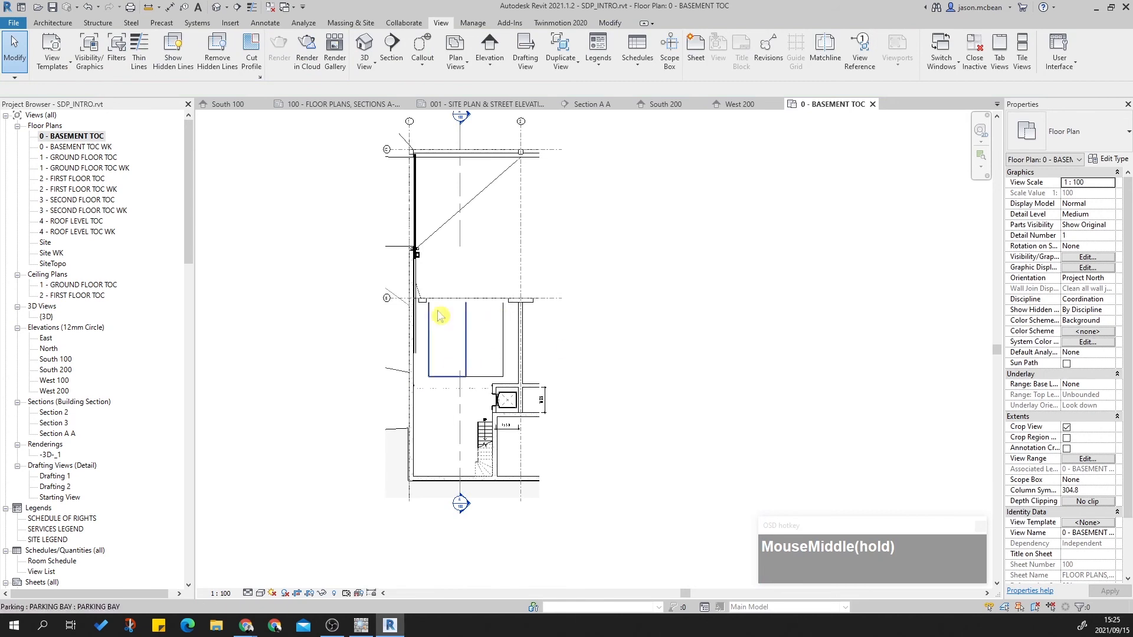
Step: Create a view template named CON FLOOR PLANS from the 0 - BASEMENT TOC view
{"action": "right_click", "coordinate": [84, 135]}
{"action": "left_click", "coordinate": [329, 286]}
{"action": "scroll", "coordinate": [281, 241], "scroll_direction": "up", "scroll_amount": 2}
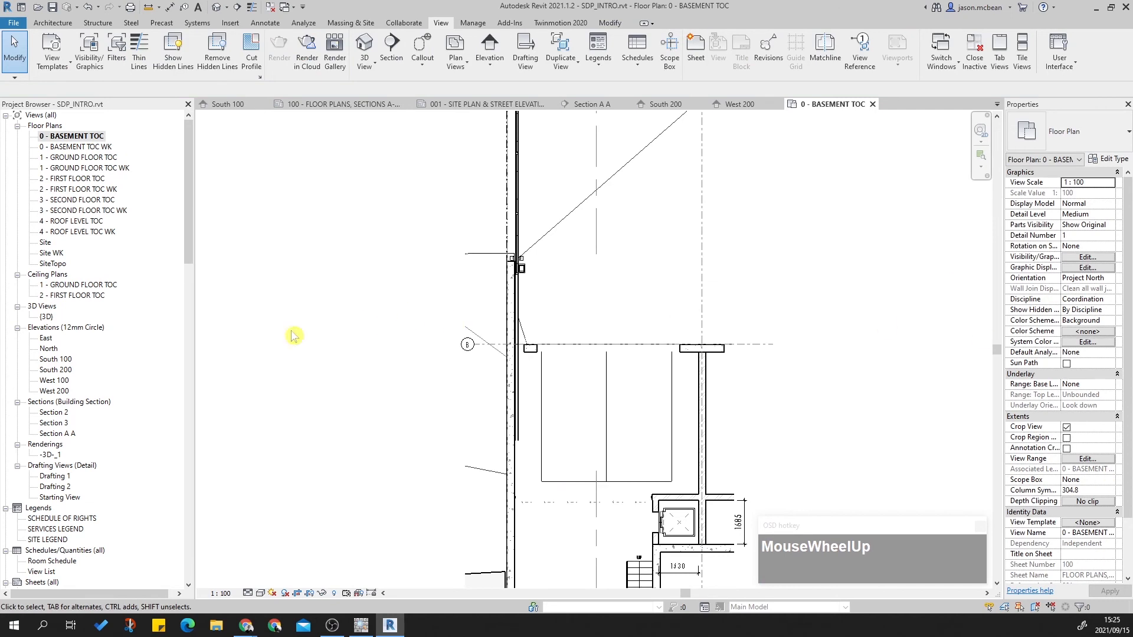
{"action": "right_click", "coordinate": [80, 135]}
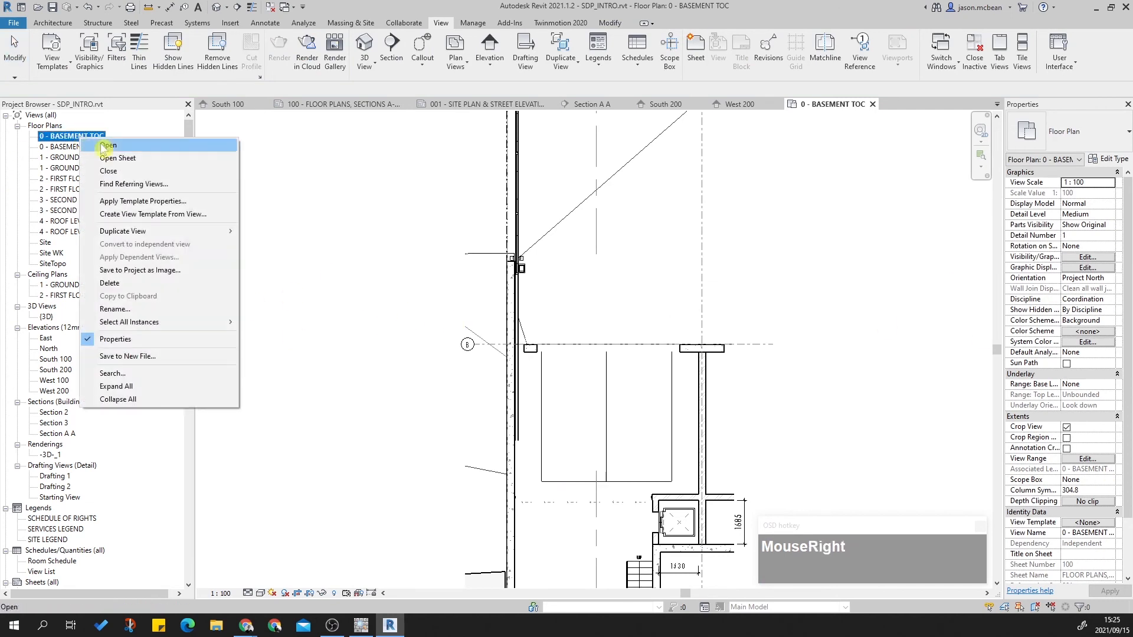
{"action": "left_click", "coordinate": [136, 216]}
{"action": "type", "text": "pl"}
{"action": "key", "text": "BackSpace"}
{"action": "key", "text": "BackSpace"}
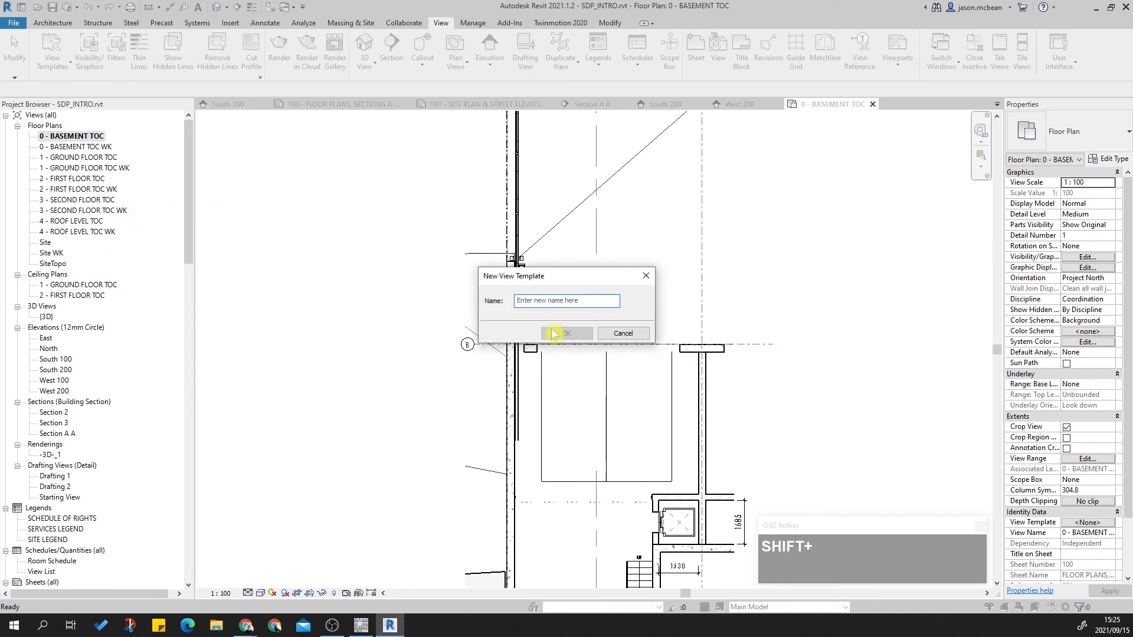
{"action": "type", "text": "con"}
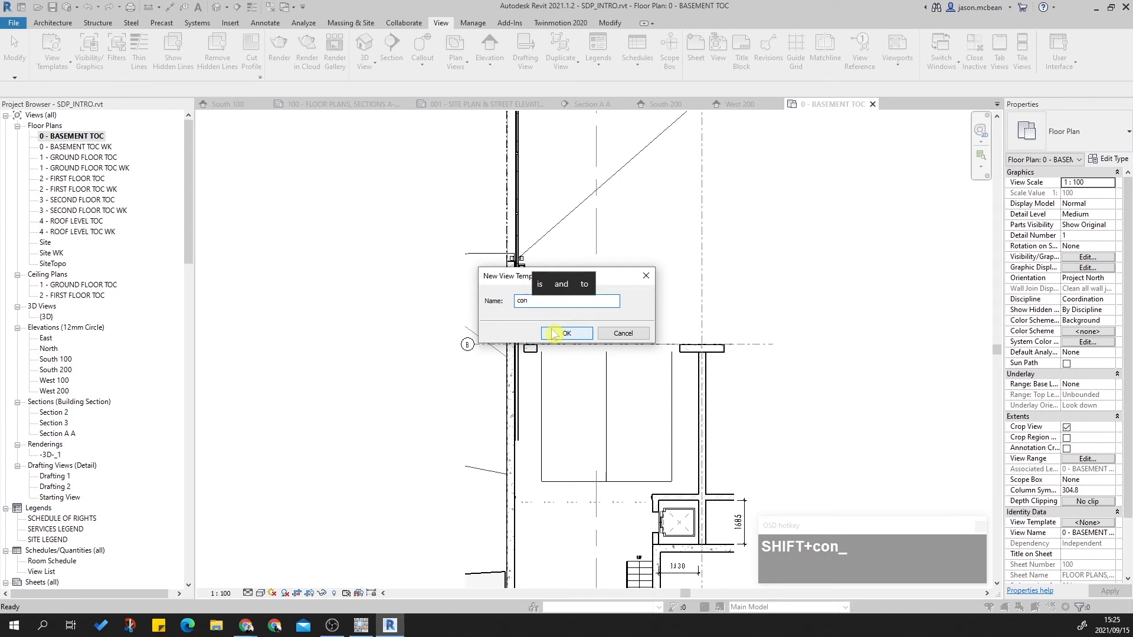
{"action": "key", "text": "BackSpace"}
{"action": "type", "text": "CON FLOOR PLANS"}
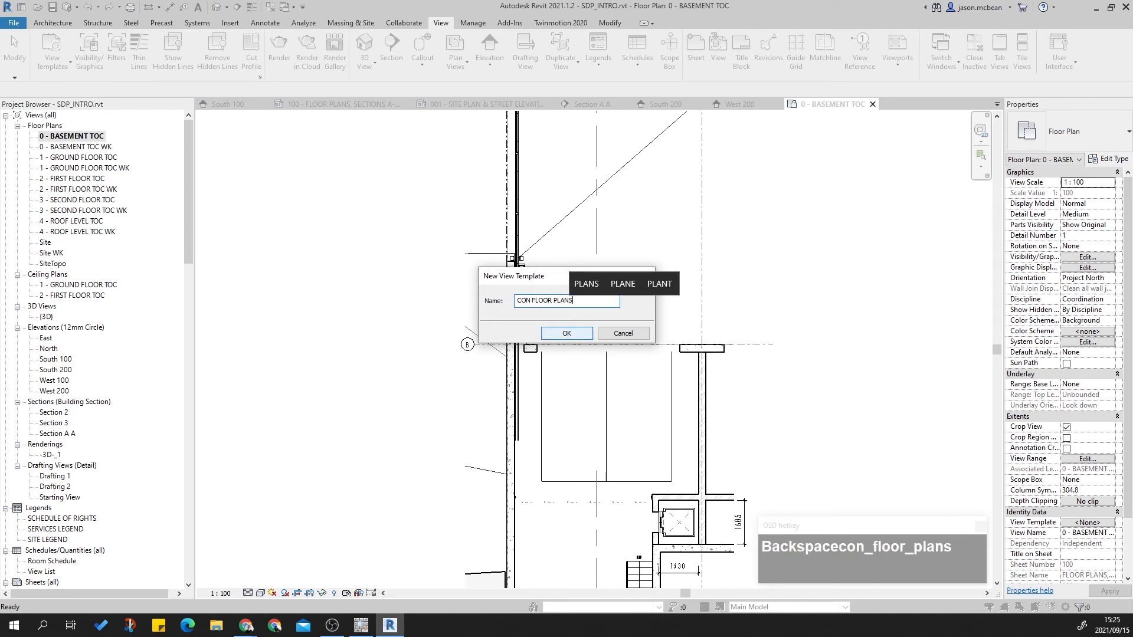
{"action": "key", "text": "Return"}
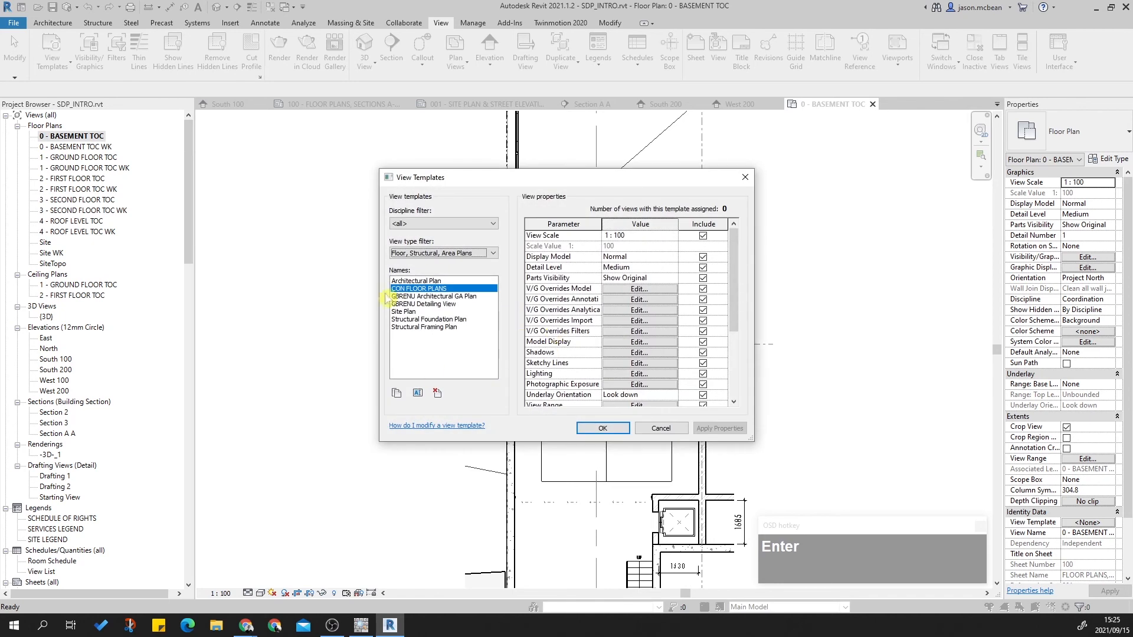
{"action": "left_click", "coordinate": [623, 428]}
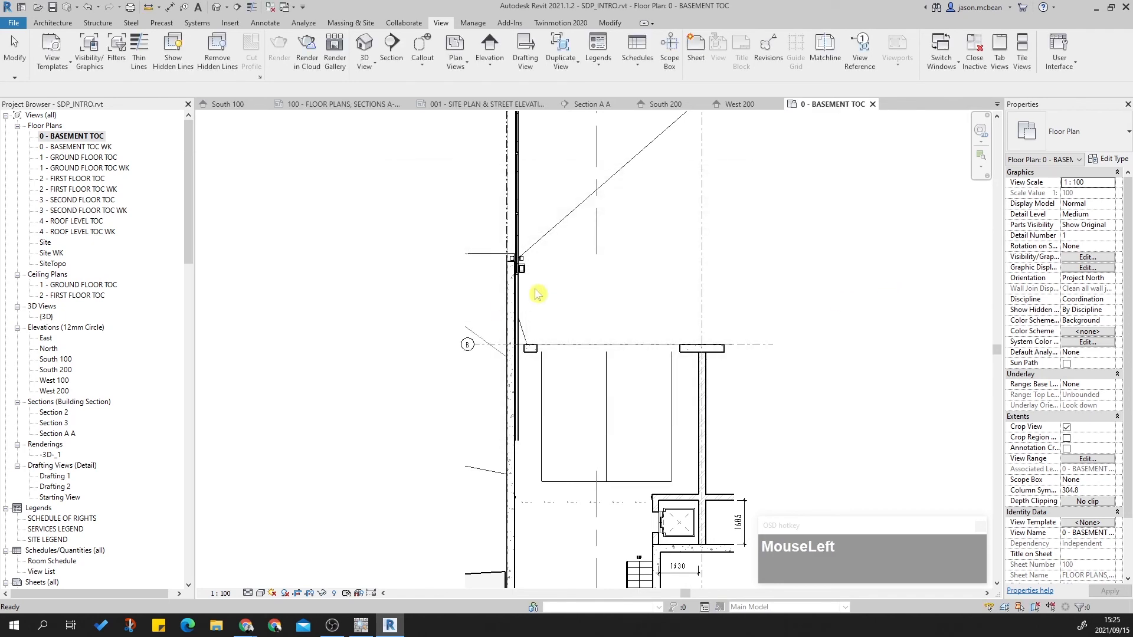
Step: Assign the CON FLOOR PLANS view template to the 0 - BASEMENT TOC plan
{"action": "left_click", "coordinate": [1089, 523]}
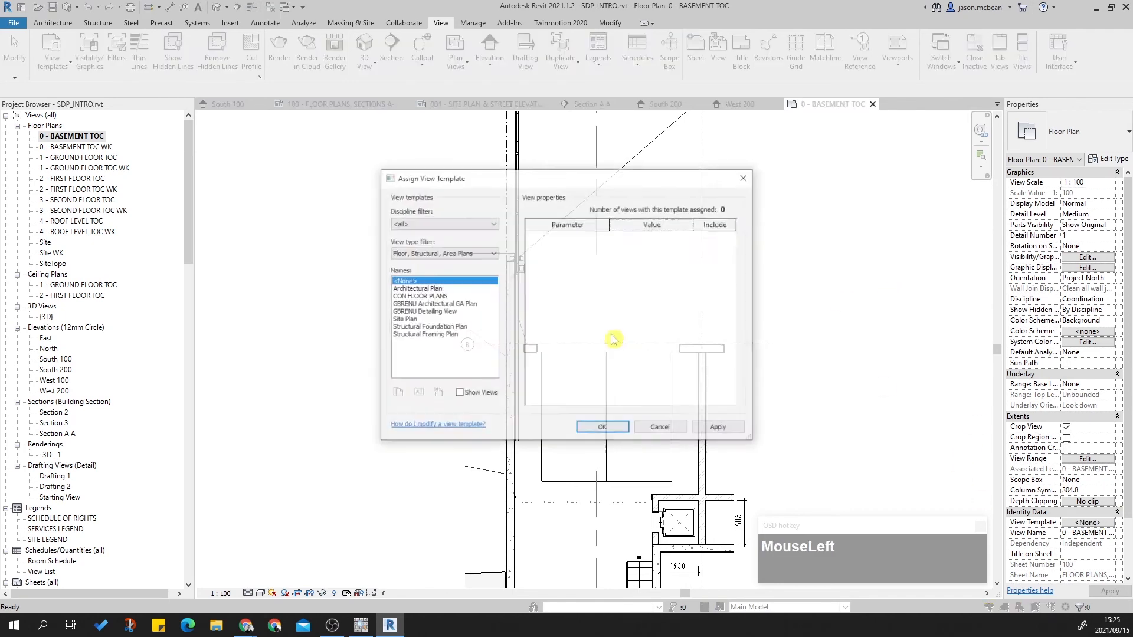
{"action": "left_click", "coordinate": [420, 296]}
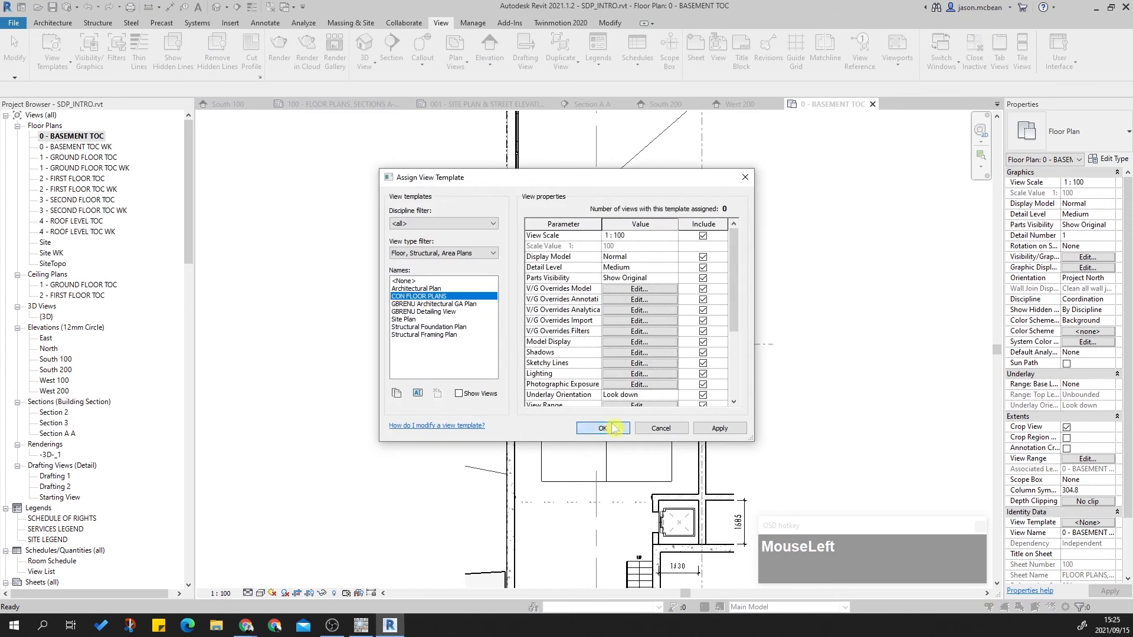
{"action": "left_click", "coordinate": [614, 429]}
Step: Open the 1 - GROUND FLOOR TOC plan and assign the CON FLOOR PLANS view template to it
{"action": "double_click", "coordinate": [80, 157]}
{"action": "scroll", "coordinate": [607, 364], "scroll_direction": "down", "scroll_amount": 2}
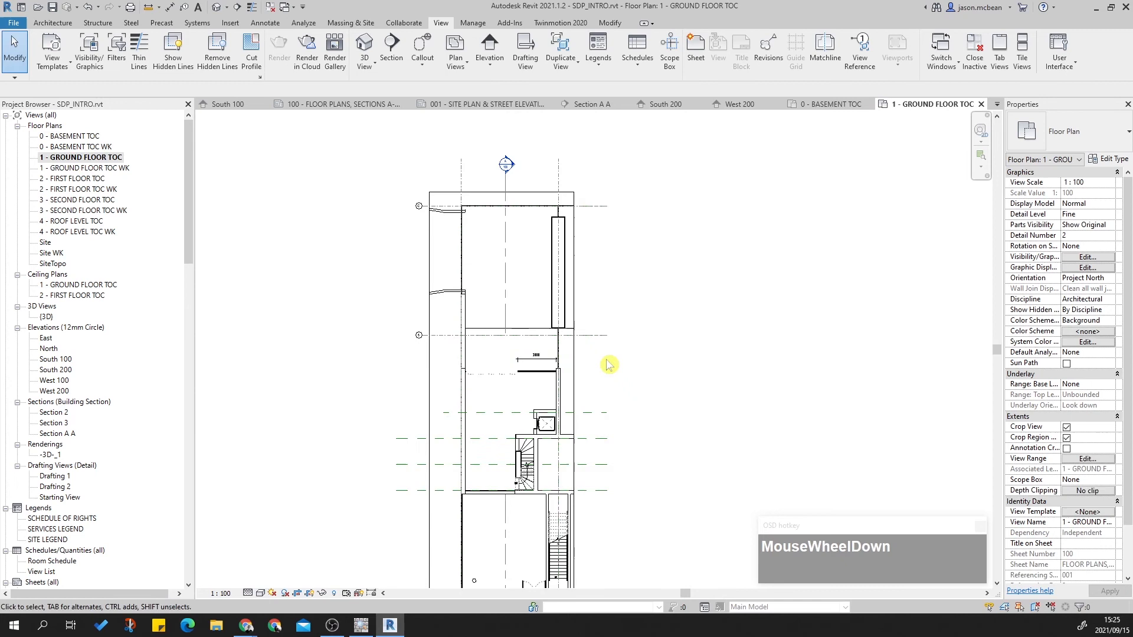
{"action": "left_click", "coordinate": [1091, 512]}
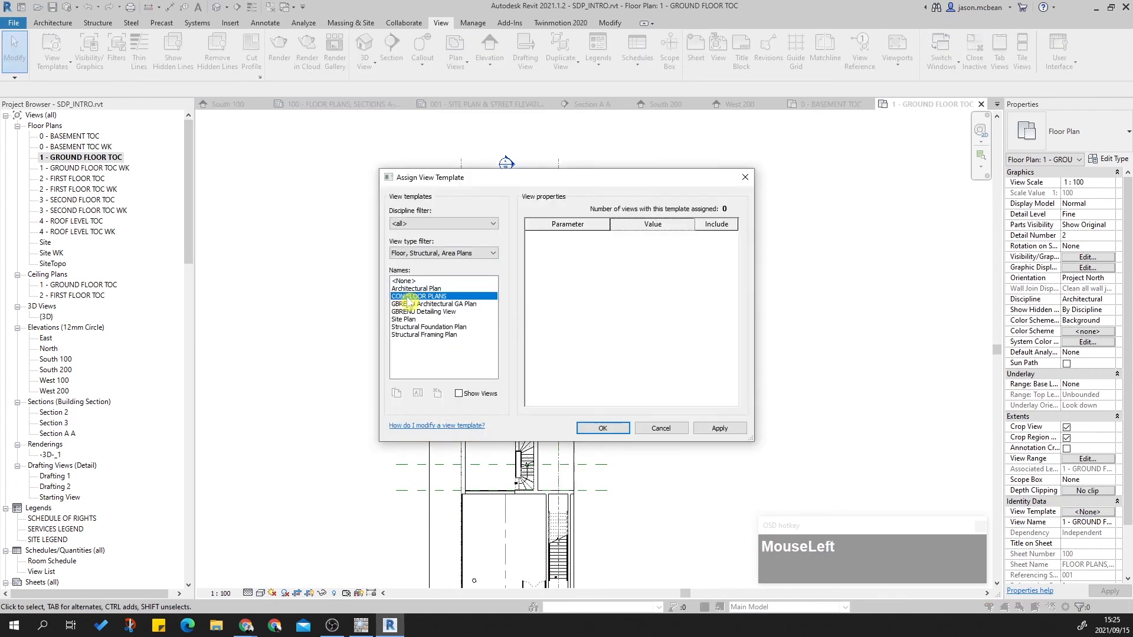
{"action": "left_click", "coordinate": [417, 296]}
{"action": "left_click", "coordinate": [602, 429]}
{"action": "scroll", "coordinate": [513, 430], "scroll_direction": "up", "scroll_amount": 4}
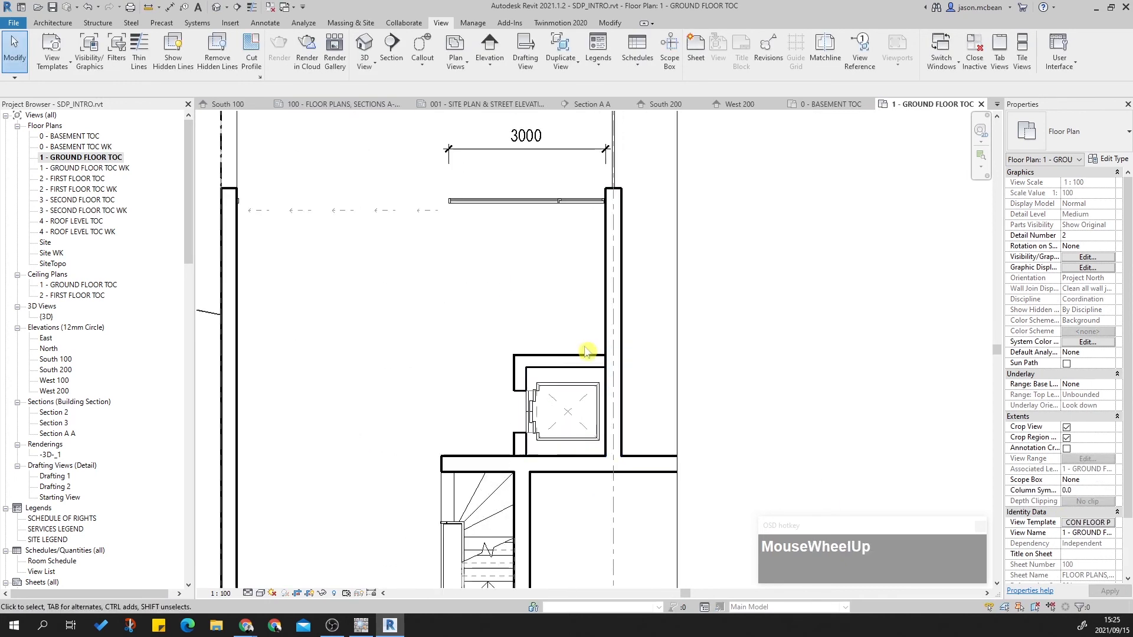
{"action": "scroll", "coordinate": [589, 348], "scroll_direction": "up", "scroll_amount": 2}
Step: Check the ground floor plan's Visibility/Graphic Overrides under the assigned template
{"action": "key", "text": "Escape"}
{"action": "key", "text": "g"}
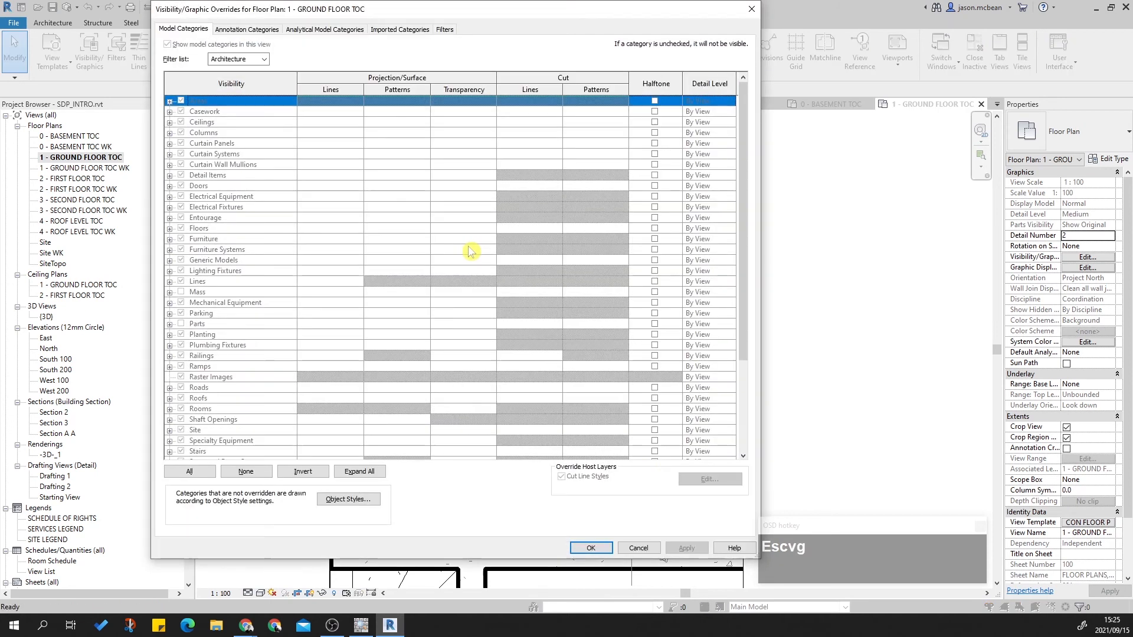
{"action": "left_click", "coordinate": [590, 547]}
{"action": "scroll", "coordinate": [726, 253], "scroll_direction": "down", "scroll_amount": 3}
{"action": "key", "text": "Escape"}
Step: Show the grid bubbles at the upper ends of grids 1 and 2, picking grid 1 from behind the property line
{"action": "middle_click", "coordinate": [807, 238]}
{"action": "scroll", "coordinate": [531, 235], "scroll_direction": "up", "scroll_amount": 3}
{"action": "scroll", "coordinate": [362, 243], "scroll_direction": "down", "scroll_amount": 2}
{"action": "middle_click_drag", "start_coordinate": [361, 243], "coordinate": [389, 311]}
{"action": "scroll", "coordinate": [384, 265], "scroll_direction": "up", "scroll_amount": 3}
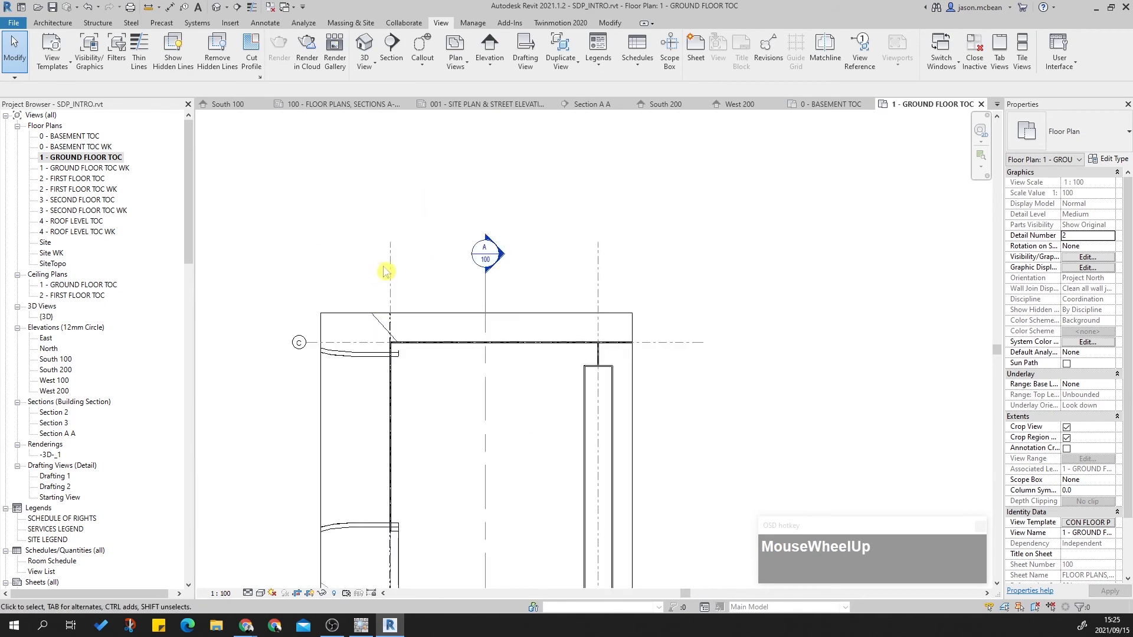
{"action": "left_click", "coordinate": [391, 264]}
{"action": "scroll", "coordinate": [391, 263], "scroll_direction": "up", "scroll_amount": 2}
{"action": "key", "text": "Escape"}
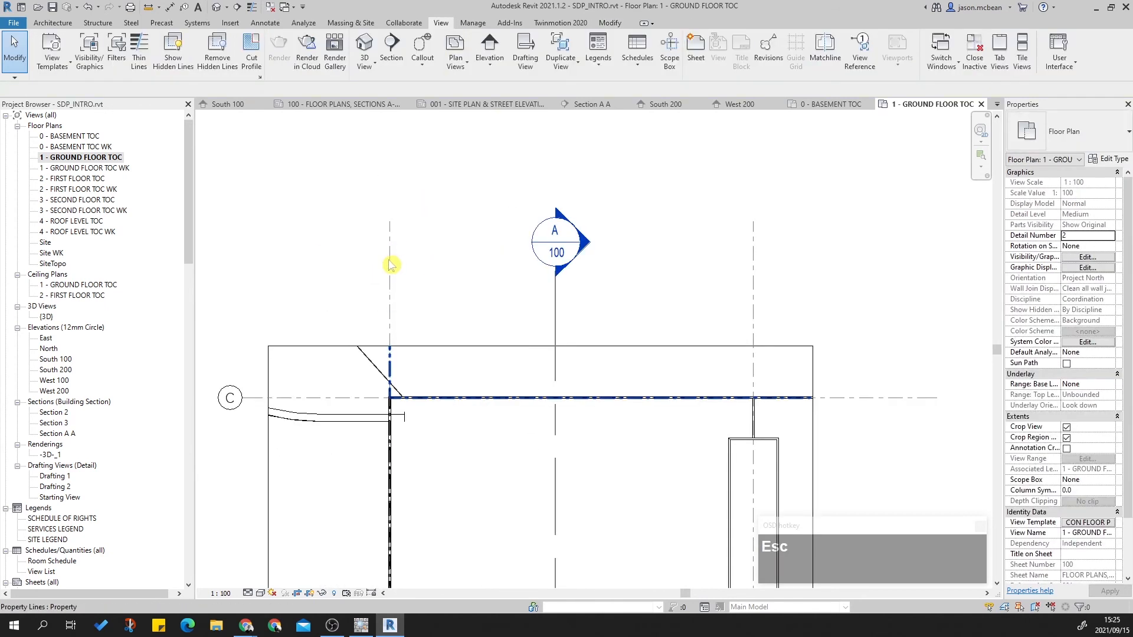
{"action": "key", "text": "Tab"}
{"action": "left_click", "coordinate": [390, 261]}
{"action": "key", "text": "Tab"}
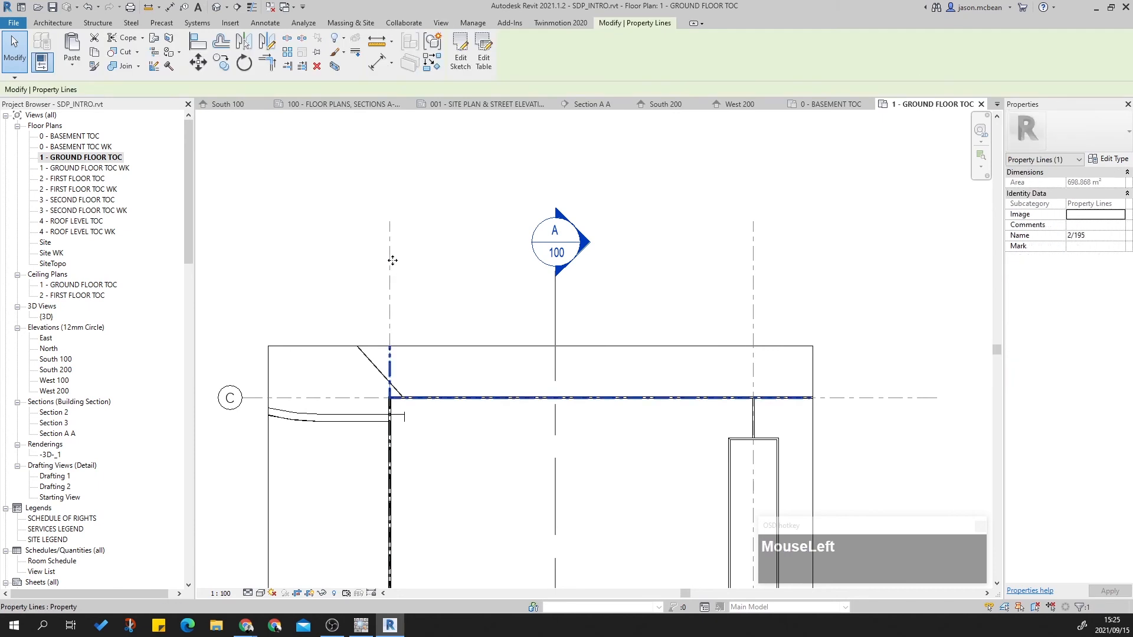
{"action": "left_click", "coordinate": [392, 260]}
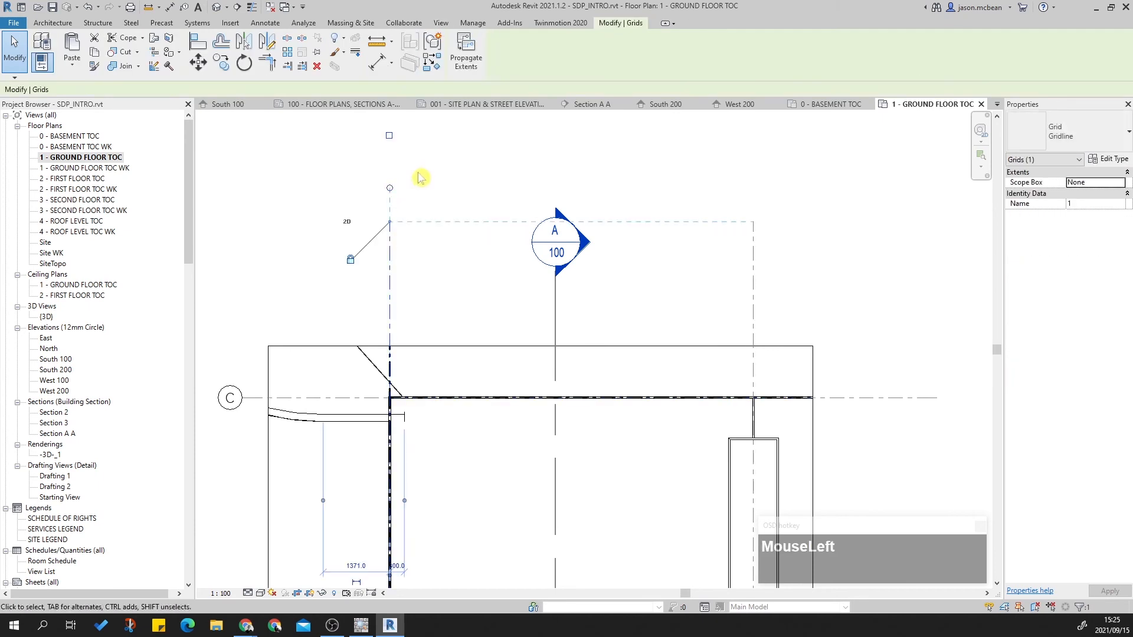
{"action": "key", "text": "Escape"}
{"action": "left_click", "coordinate": [754, 248]}
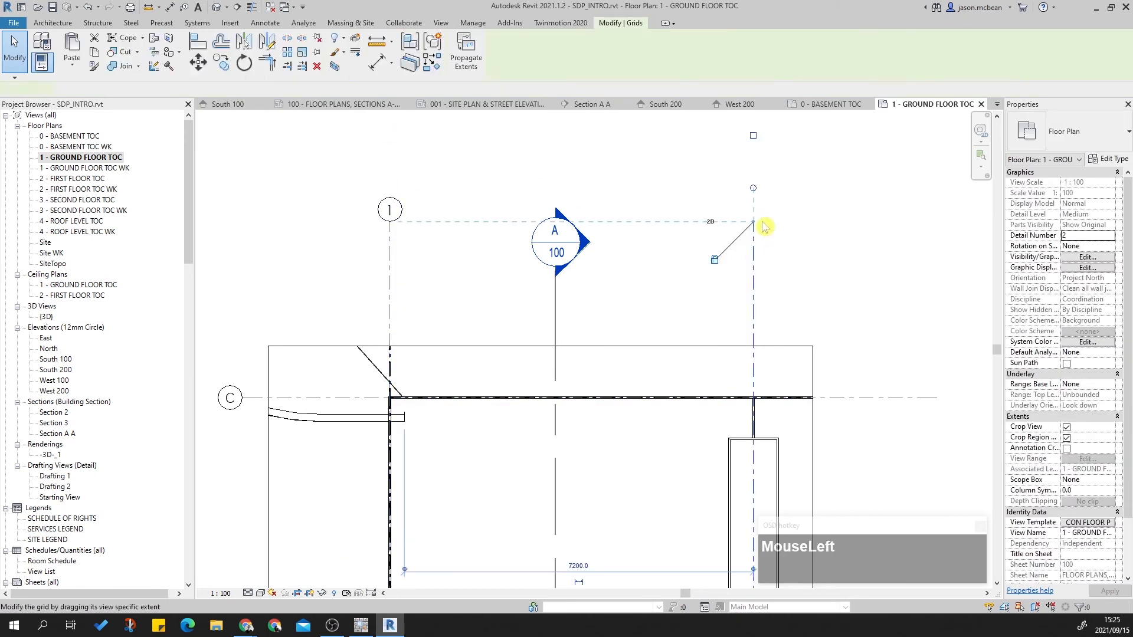
{"action": "key", "text": "Escape"}
Step: Hide the grid bubbles at the lower ends of grids 1 and 2 in the ground floor plan
{"action": "scroll", "coordinate": [690, 180], "scroll_direction": "down", "scroll_amount": 2}
{"action": "middle_click_drag", "start_coordinate": [701, 370], "coordinate": [660, 162]}
{"action": "middle_click_drag", "start_coordinate": [535, 451], "coordinate": [535, 197]}
{"action": "middle_click_drag", "start_coordinate": [519, 515], "coordinate": [486, 347]}
{"action": "left_click", "coordinate": [464, 415]}
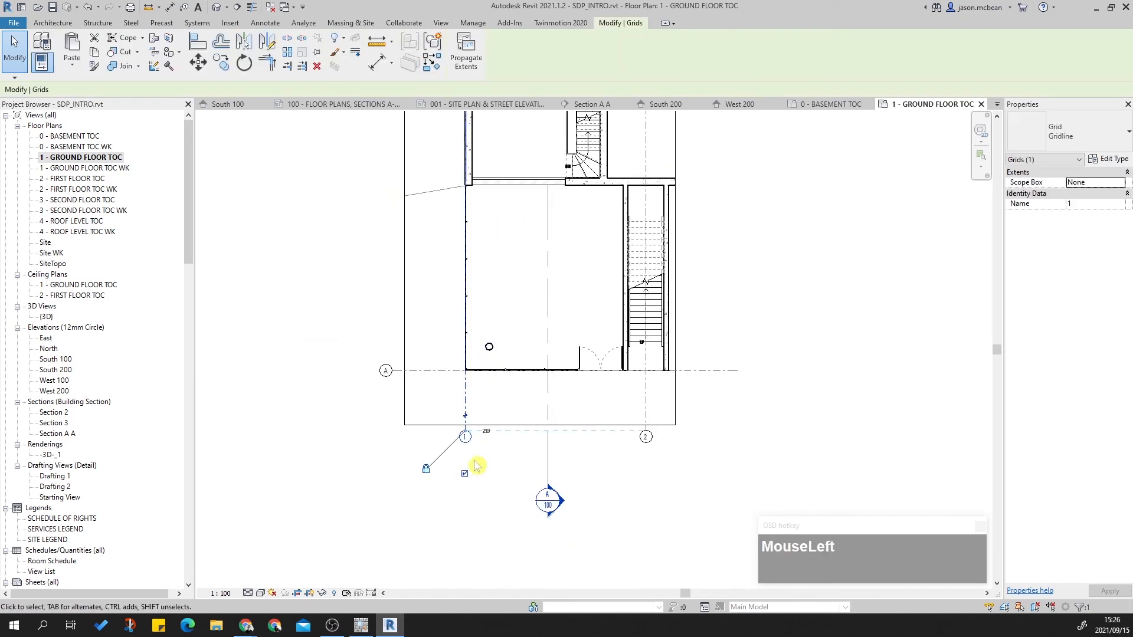
{"action": "key", "text": "Escape"}
{"action": "left_click", "coordinate": [647, 435]}
{"action": "key", "text": "Escape"}
{"action": "middle_click_drag", "start_coordinate": [721, 370], "coordinate": [661, 472]}
{"action": "scroll", "coordinate": [578, 430], "scroll_direction": "down", "scroll_amount": 2}
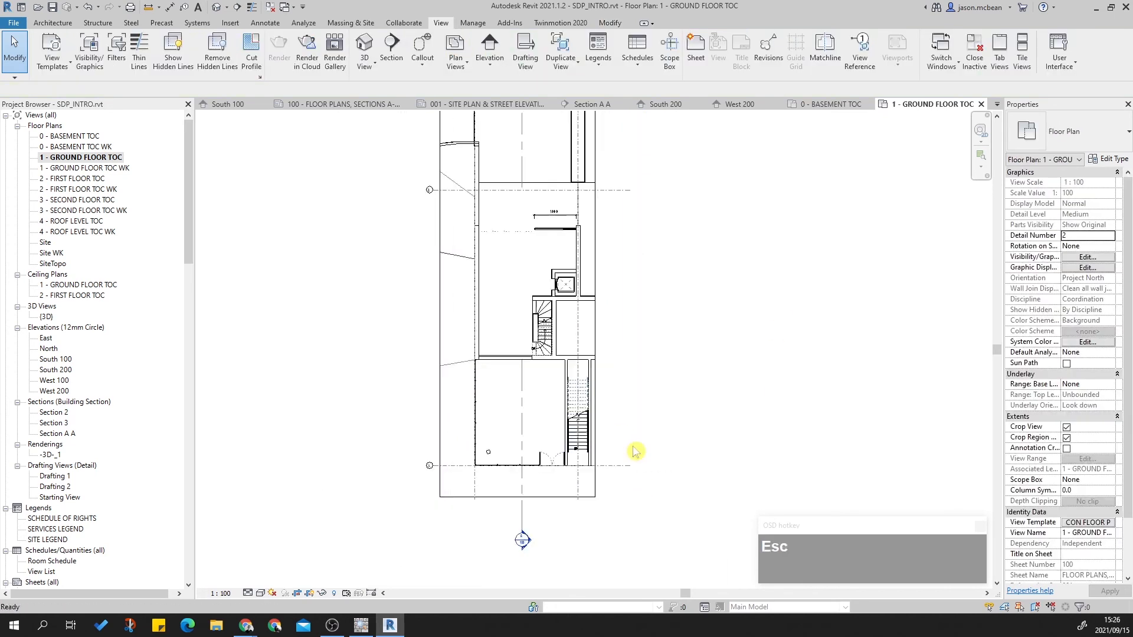
Step: Pull the bubble end of grid A inward, closer to grid 1 and inside the crop boundary
{"action": "scroll", "coordinate": [639, 464], "scroll_direction": "up", "scroll_amount": 3}
{"action": "left_click", "coordinate": [618, 471]}
{"action": "key", "text": "Escape"}
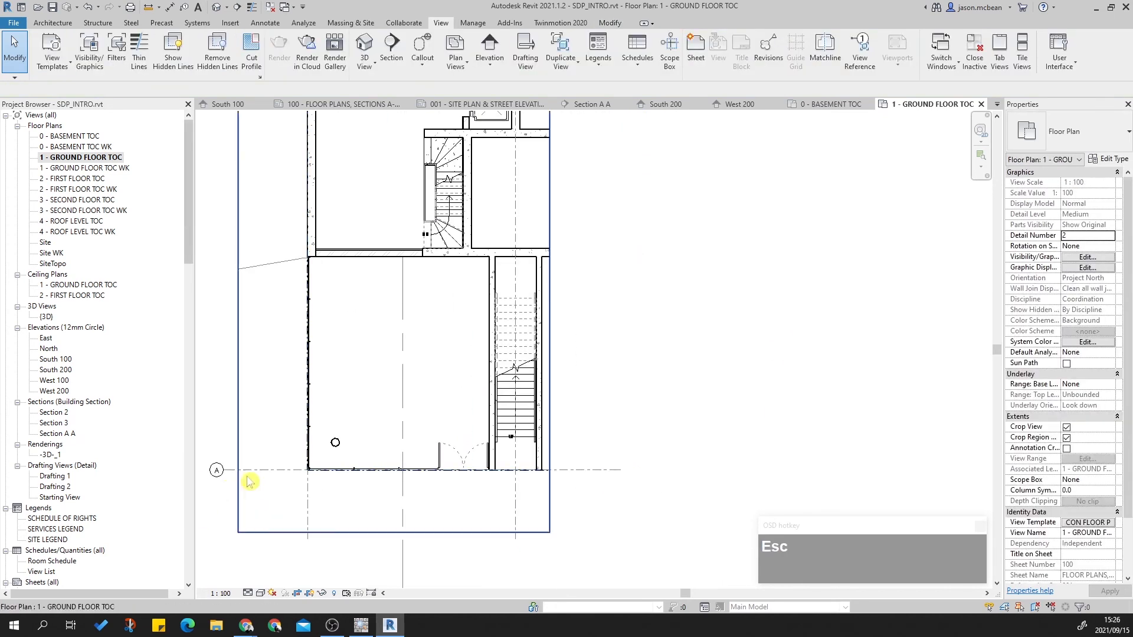
{"action": "left_click", "coordinate": [223, 470]}
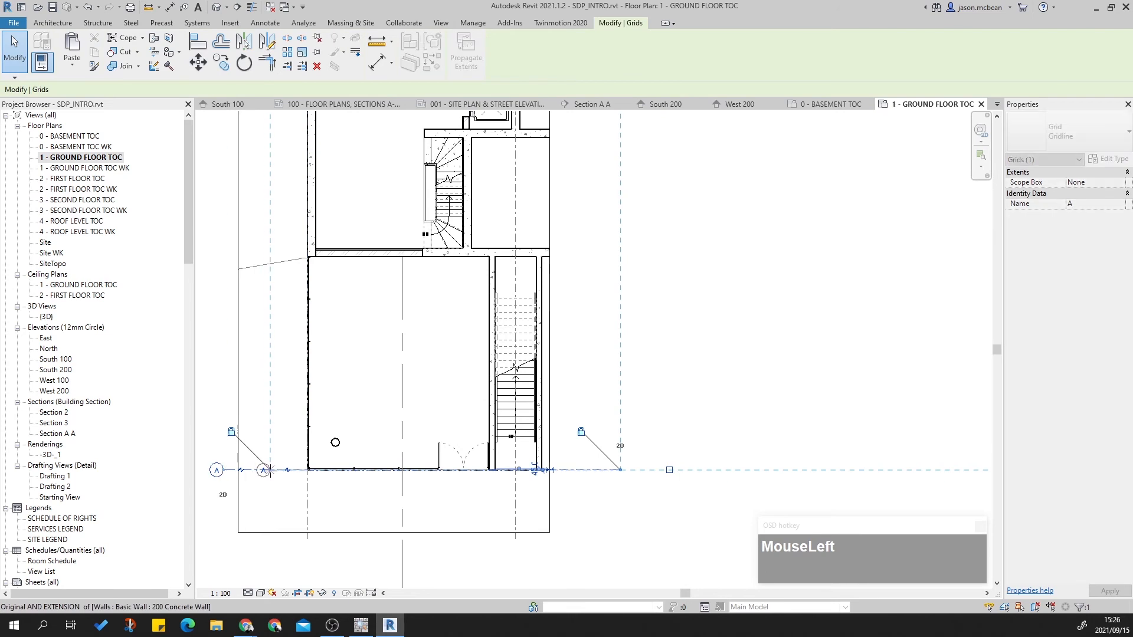
{"action": "key", "text": "Escape"}
Step: Shorten grids 1 and 2 at their lower and upper ends so they stop closer to the ground floor plan
{"action": "left_click", "coordinate": [309, 540]}
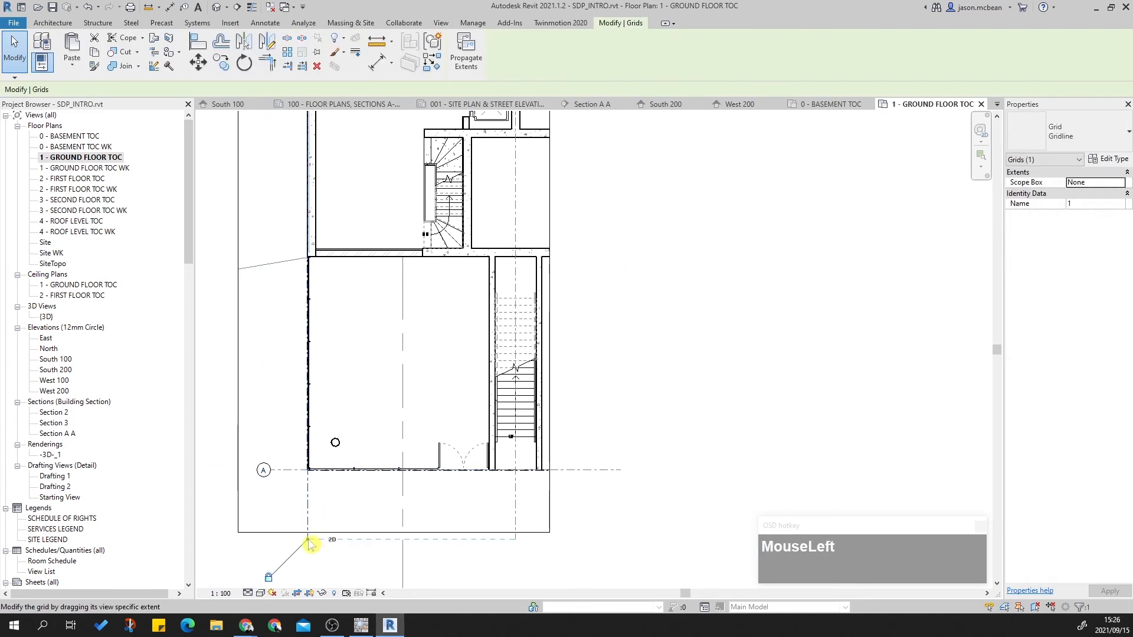
{"action": "key", "text": "Escape"}
{"action": "middle_click_drag", "start_coordinate": [443, 519], "coordinate": [506, 599]}
{"action": "scroll", "coordinate": [348, 275], "scroll_direction": "up", "scroll_amount": 2}
{"action": "left_click", "coordinate": [337, 235]}
{"action": "scroll", "coordinate": [337, 227], "scroll_direction": "up", "scroll_amount": 1}
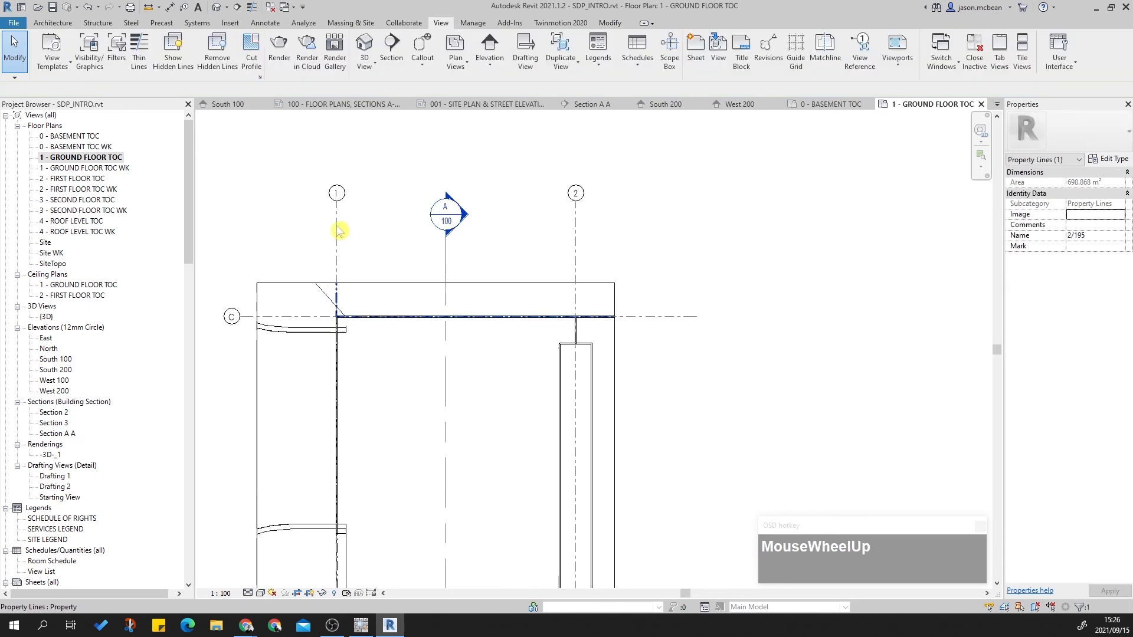
{"action": "left_click", "coordinate": [338, 221]}
{"action": "left_click_drag", "start_coordinate": [337, 194], "coordinate": [337, 283]}
{"action": "key", "text": "Escape"}
Step: Hide the crop region boundary in the ground floor plan
{"action": "left_click", "coordinate": [310, 593]}
{"action": "scroll", "coordinate": [607, 425], "scroll_direction": "down", "scroll_amount": 2}
{"action": "key", "text": "Escape"}
Step: Pull the bubble end of grid C inward to line up with the bubble of grid B
{"action": "scroll", "coordinate": [440, 318], "scroll_direction": "up", "scroll_amount": 3}
{"action": "left_click_drag", "start_coordinate": [342, 345], "coordinate": [313, 187]}
{"action": "scroll", "coordinate": [313, 187], "scroll_direction": "down", "scroll_amount": 3}
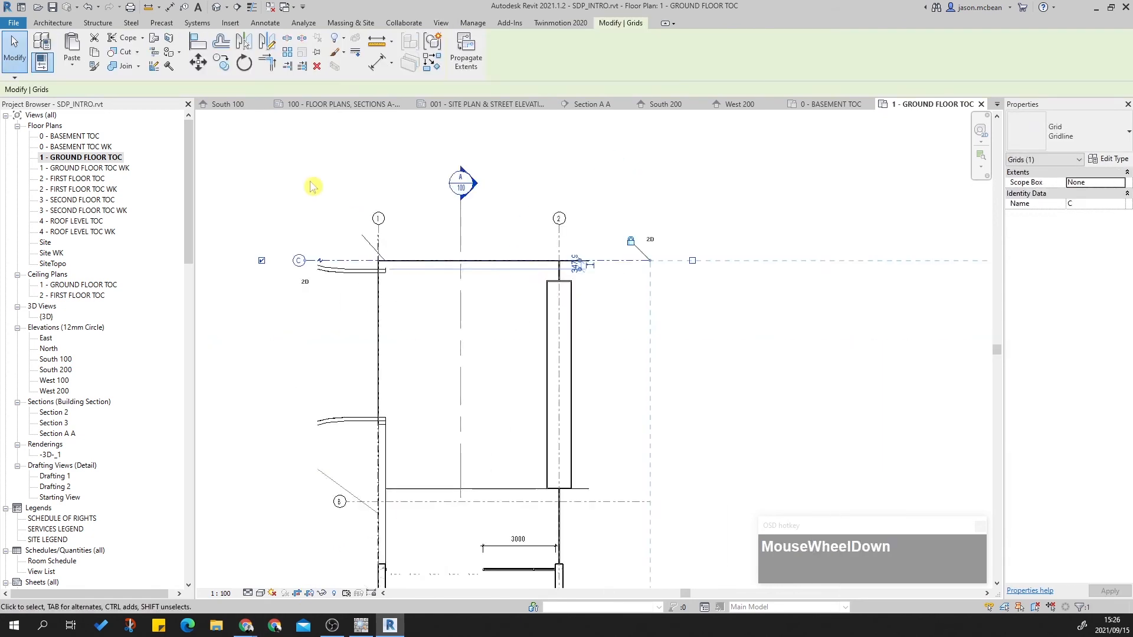
{"action": "scroll", "coordinate": [314, 187], "scroll_direction": "up", "scroll_amount": 2}
{"action": "left_click_drag", "start_coordinate": [304, 284], "coordinate": [358, 390]}
{"action": "scroll", "coordinate": [336, 288], "scroll_direction": "down", "scroll_amount": 3}
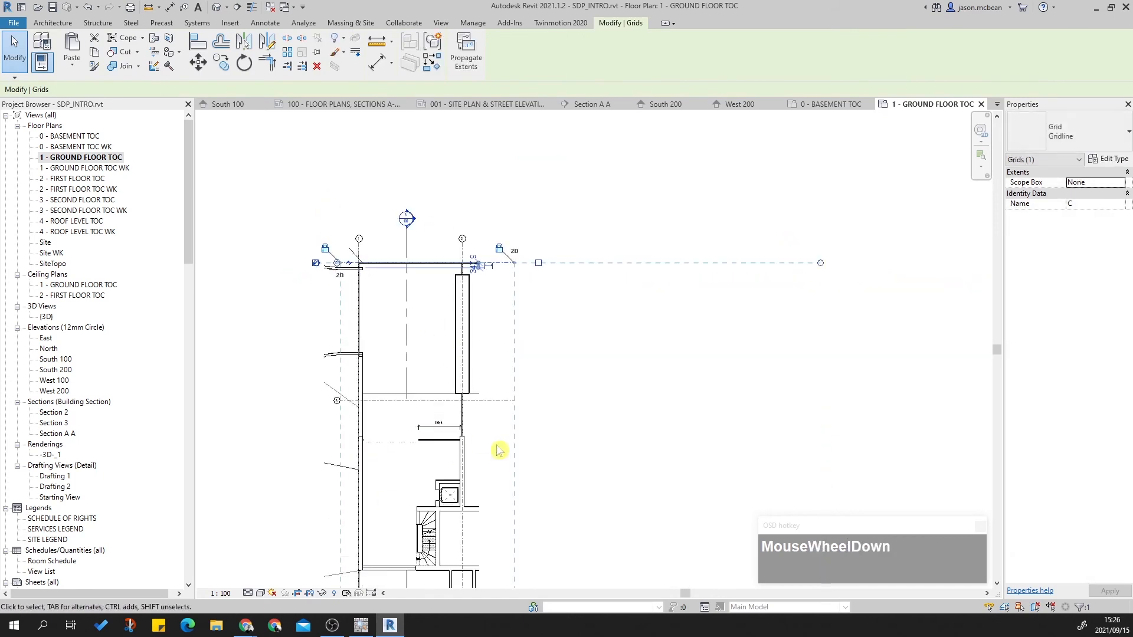
{"action": "middle_click_drag", "start_coordinate": [500, 452], "coordinate": [511, 321]}
{"action": "key", "text": "Escape"}
Step: Shorten the right-hand end of grid A so it stops closer to grid 2
{"action": "mouse_move", "coordinate": [594, 304]}
{"action": "middle_mouse_down"}
{"action": "mouse_move", "coordinate": [584, 354]}
{"action": "mouse_move", "coordinate": [572, 306]}
{"action": "middle_mouse_up"}
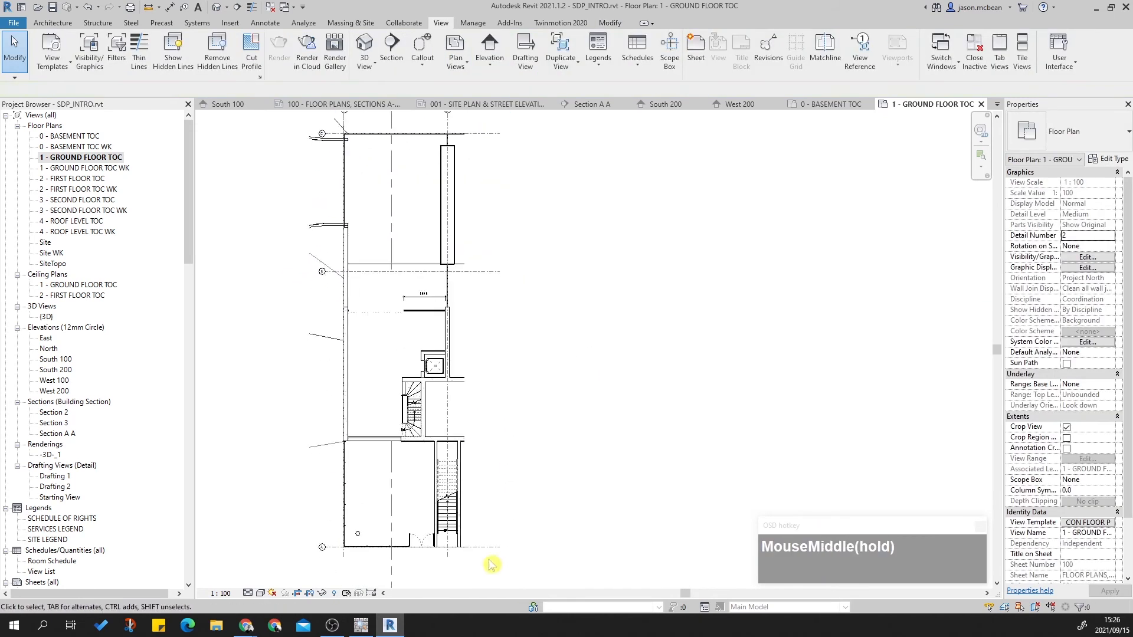
{"action": "left_click", "coordinate": [496, 546]}
{"action": "key", "text": "Escape"}
{"action": "left_click", "coordinate": [644, 358]}
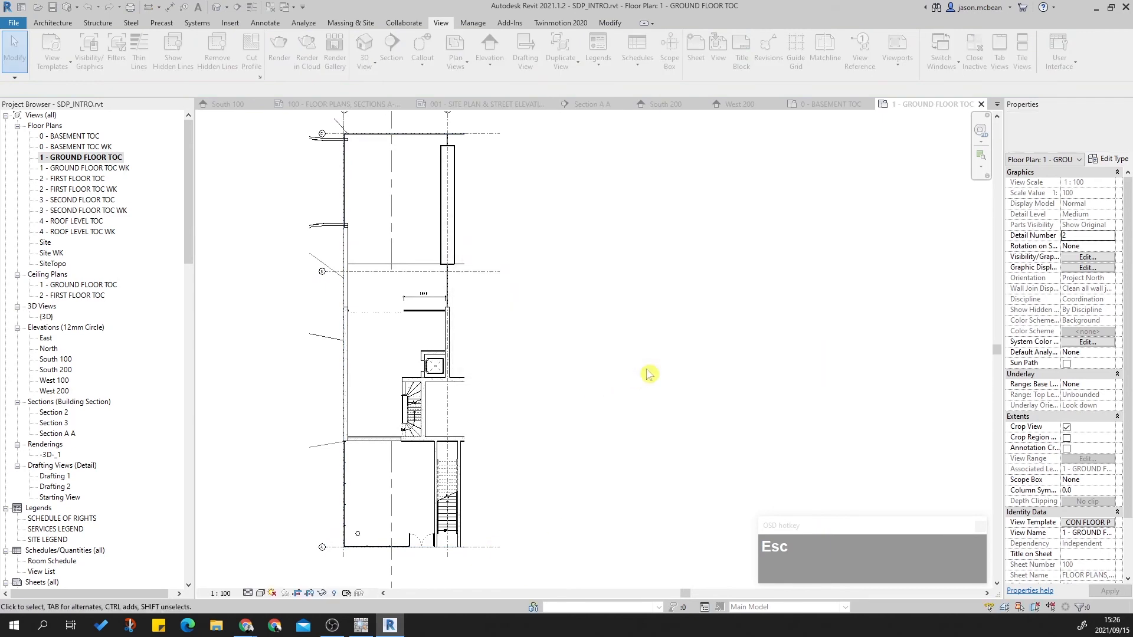
{"action": "scroll", "coordinate": [505, 568], "scroll_direction": "up", "scroll_amount": 3}
{"action": "left_click", "coordinate": [507, 524]}
{"action": "key", "text": "Escape"}
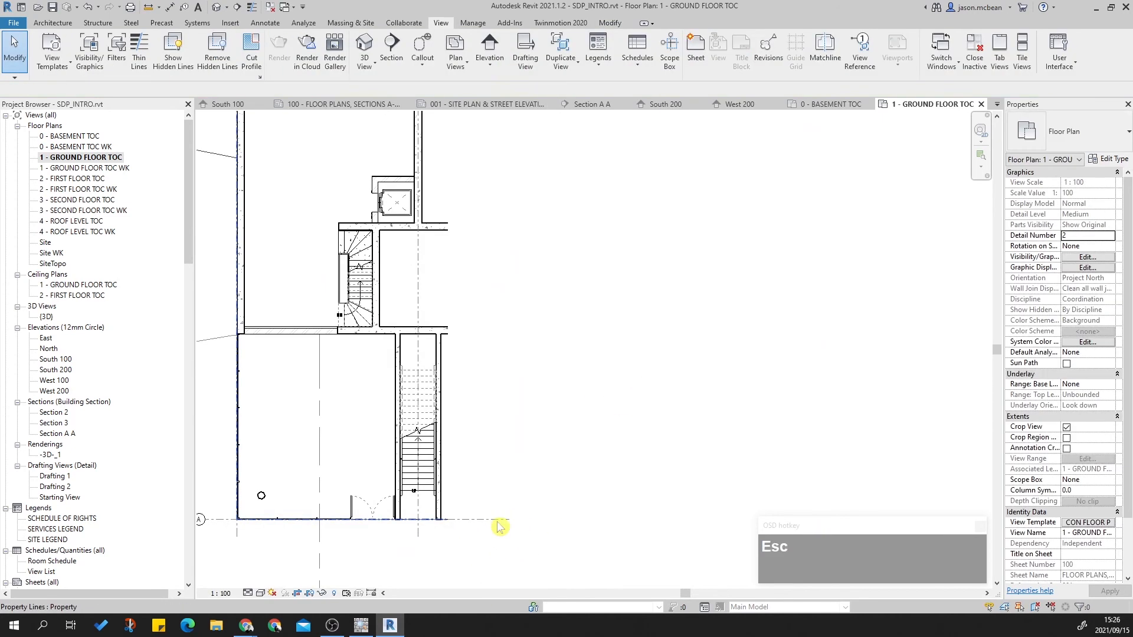
{"action": "left_click", "coordinate": [508, 521]}
{"action": "left_click_drag", "start_coordinate": [479, 520], "coordinate": [471, 519]}
{"action": "key", "text": "Escape"}
{"action": "scroll", "coordinate": [504, 497], "scroll_direction": "down", "scroll_amount": 2}
{"action": "middle_click_drag", "start_coordinate": [503, 324], "coordinate": [502, 426]}
{"action": "scroll", "coordinate": [460, 555], "scroll_direction": "up", "scroll_amount": 2}
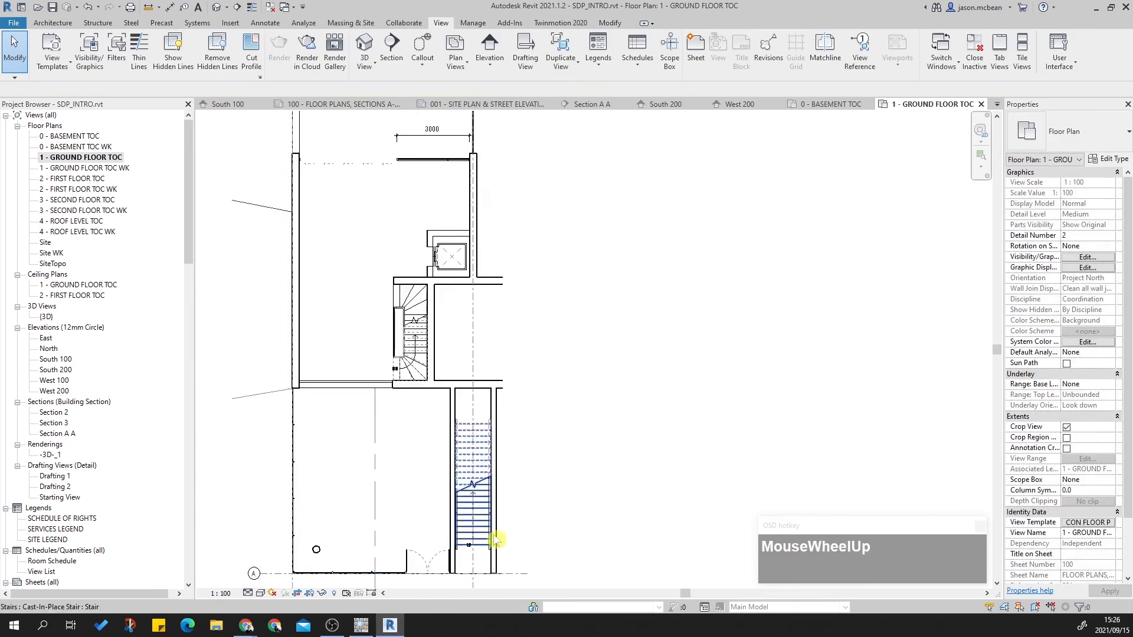
{"action": "middle_click_drag", "start_coordinate": [482, 556], "coordinate": [455, 546]}
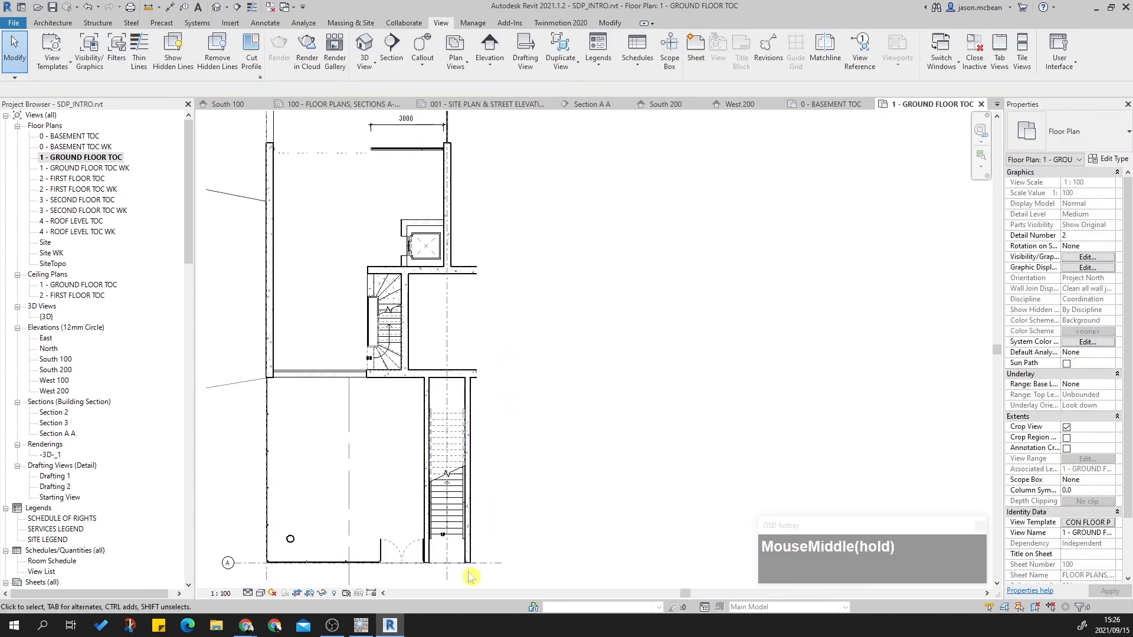
Step: Pull the lower head of section A up so it sits just below grid A on the ground floor plan
{"action": "middle_click_drag", "start_coordinate": [465, 252], "coordinate": [462, 288]}
{"action": "scroll", "coordinate": [453, 237], "scroll_direction": "down", "scroll_amount": 2}
{"action": "key", "text": "Escape"}
{"action": "scroll", "coordinate": [456, 374], "scroll_direction": "up", "scroll_amount": 2}
{"action": "scroll", "coordinate": [456, 374], "scroll_direction": "down", "scroll_amount": 5}
{"action": "middle_click_drag", "start_coordinate": [491, 433], "coordinate": [682, 443]}
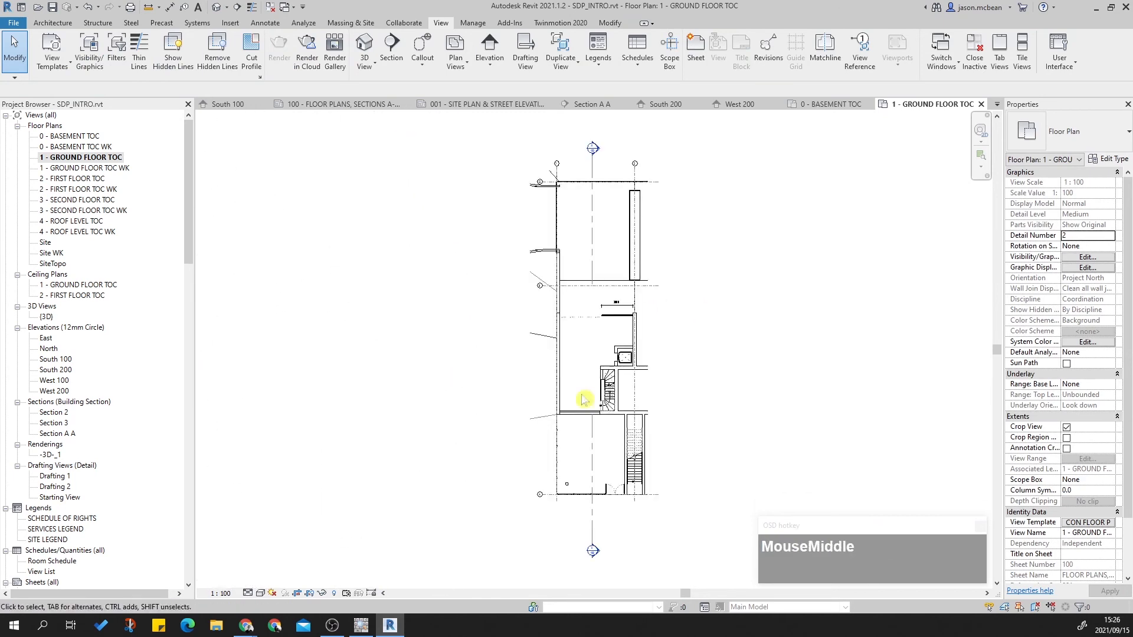
{"action": "scroll", "coordinate": [594, 527], "scroll_direction": "up", "scroll_amount": 4}
{"action": "left_click", "coordinate": [594, 531]}
{"action": "middle_click_drag", "start_coordinate": [653, 552], "coordinate": [539, 451]}
{"action": "scroll", "coordinate": [517, 457], "scroll_direction": "up", "scroll_amount": 2}
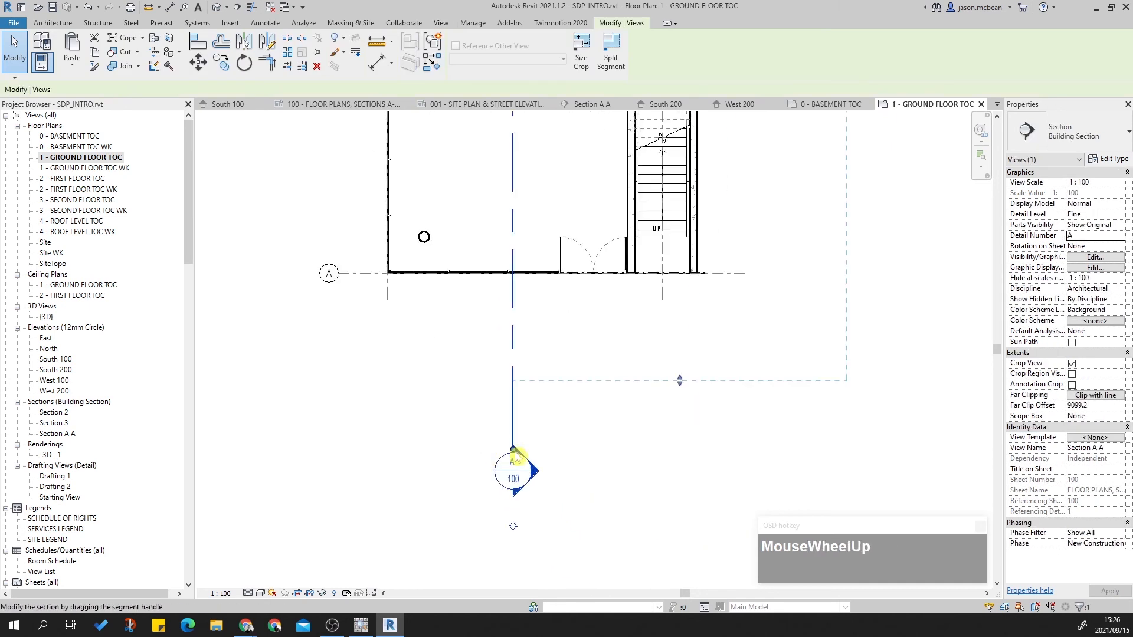
{"action": "left_click_drag", "start_coordinate": [511, 322], "coordinate": [512, 306]}
Step: Pull the upper head of section A down to line up with the bubbles of grids 1 and 2
{"action": "scroll", "coordinate": [650, 366], "scroll_direction": "down", "scroll_amount": 3}
{"action": "middle_click_drag", "start_coordinate": [640, 289], "coordinate": [602, 440]}
{"action": "middle_click_drag", "start_coordinate": [696, 304], "coordinate": [629, 512]}
{"action": "middle_click_drag", "start_coordinate": [530, 249], "coordinate": [502, 379]}
{"action": "key", "text": "Escape"}
{"action": "scroll", "coordinate": [459, 301], "scroll_direction": "up", "scroll_amount": 2}
{"action": "left_click", "coordinate": [461, 321]}
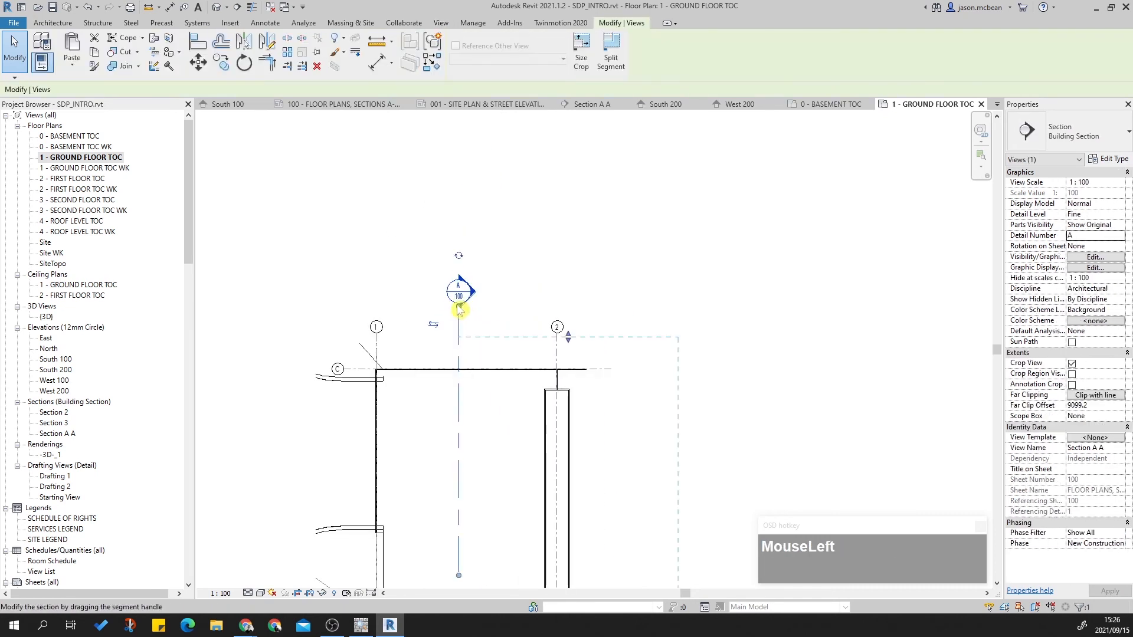
{"action": "left_click_drag", "start_coordinate": [458, 342], "coordinate": [458, 350]}
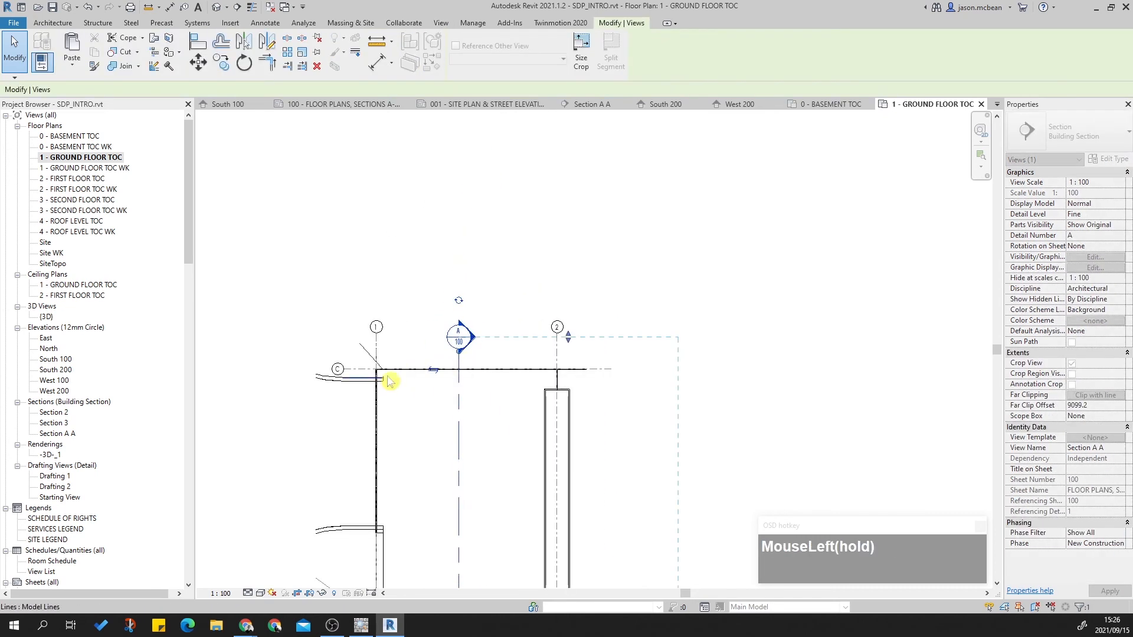
{"action": "key", "text": "Escape"}
Step: Examine the railing and wall lines around grids C, 1 and 2 on the ground floor plan
{"action": "scroll", "coordinate": [410, 379], "scroll_direction": "up", "scroll_amount": 6}
{"action": "scroll", "coordinate": [458, 352], "scroll_direction": "down", "scroll_amount": 4}
{"action": "scroll", "coordinate": [670, 392], "scroll_direction": "up", "scroll_amount": 5}
{"action": "left_click", "coordinate": [689, 428]}
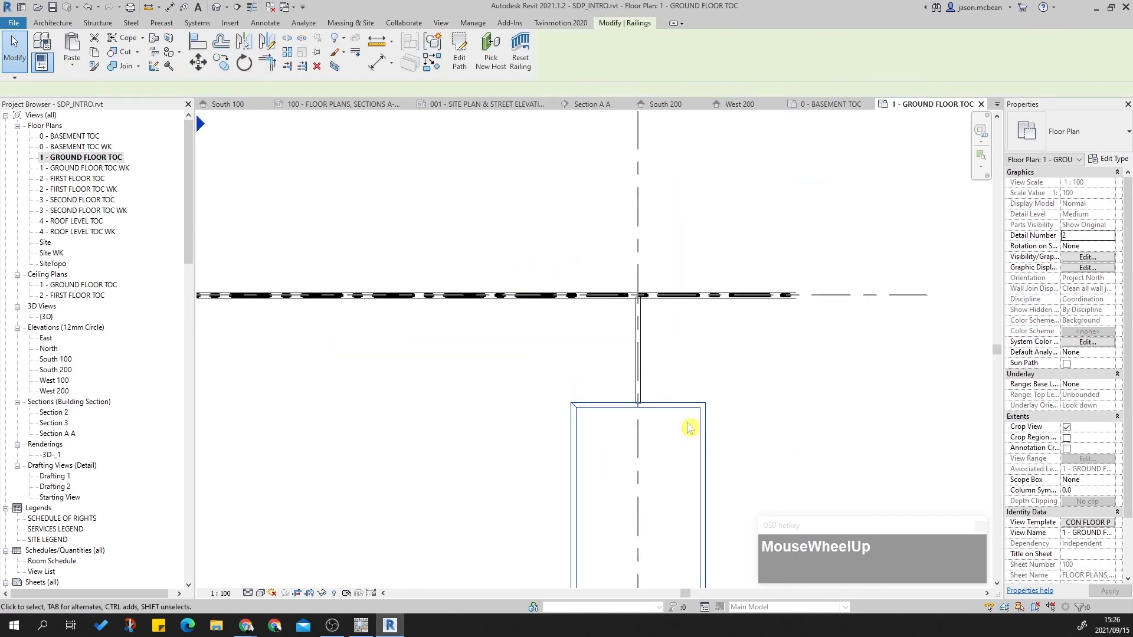
{"action": "scroll", "coordinate": [689, 425], "scroll_direction": "up", "scroll_amount": 3}
{"action": "left_click", "coordinate": [685, 319]}
{"action": "scroll", "coordinate": [685, 318], "scroll_direction": "down", "scroll_amount": 6}
{"action": "middle_click_drag", "start_coordinate": [711, 390], "coordinate": [693, 423]}
{"action": "scroll", "coordinate": [278, 301], "scroll_direction": "up", "scroll_amount": 4}
{"action": "scroll", "coordinate": [472, 296], "scroll_direction": "down", "scroll_amount": 4}
{"action": "scroll", "coordinate": [885, 289], "scroll_direction": "up", "scroll_amount": 3}
{"action": "scroll", "coordinate": [905, 284], "scroll_direction": "down", "scroll_amount": 4}
{"action": "scroll", "coordinate": [518, 283], "scroll_direction": "up", "scroll_amount": 5}
{"action": "scroll", "coordinate": [334, 362], "scroll_direction": "down", "scroll_amount": 4}
{"action": "middle_click_drag", "start_coordinate": [334, 362], "coordinate": [463, 274]}
{"action": "scroll", "coordinate": [442, 374], "scroll_direction": "down", "scroll_amount": 2}
{"action": "scroll", "coordinate": [435, 566], "scroll_direction": "up", "scroll_amount": 3}
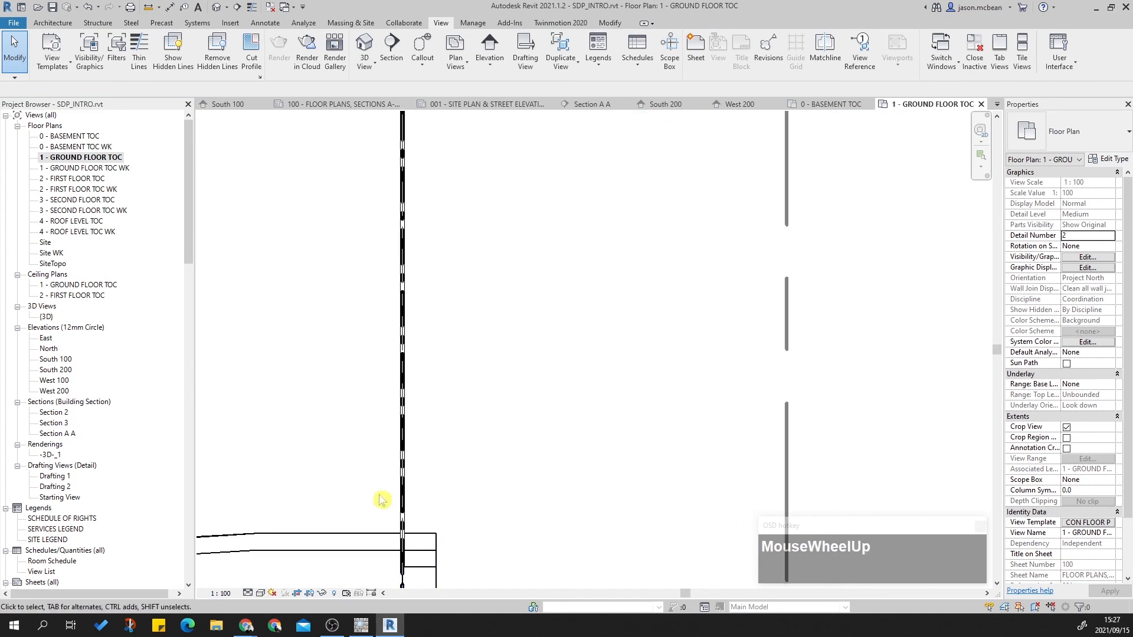
Step: Inspect the properties of the 900mm Roof Terrace railing that runs along grid C
{"action": "scroll", "coordinate": [466, 430], "scroll_direction": "down", "scroll_amount": 3}
{"action": "middle_click_drag", "start_coordinate": [511, 505], "coordinate": [653, 307]}
{"action": "scroll", "coordinate": [652, 144], "scroll_direction": "up", "scroll_amount": 3}
{"action": "middle_click_drag", "start_coordinate": [652, 144], "coordinate": [653, 427]}
{"action": "scroll", "coordinate": [753, 303], "scroll_direction": "up", "scroll_amount": 6}
{"action": "left_click", "coordinate": [640, 420]}
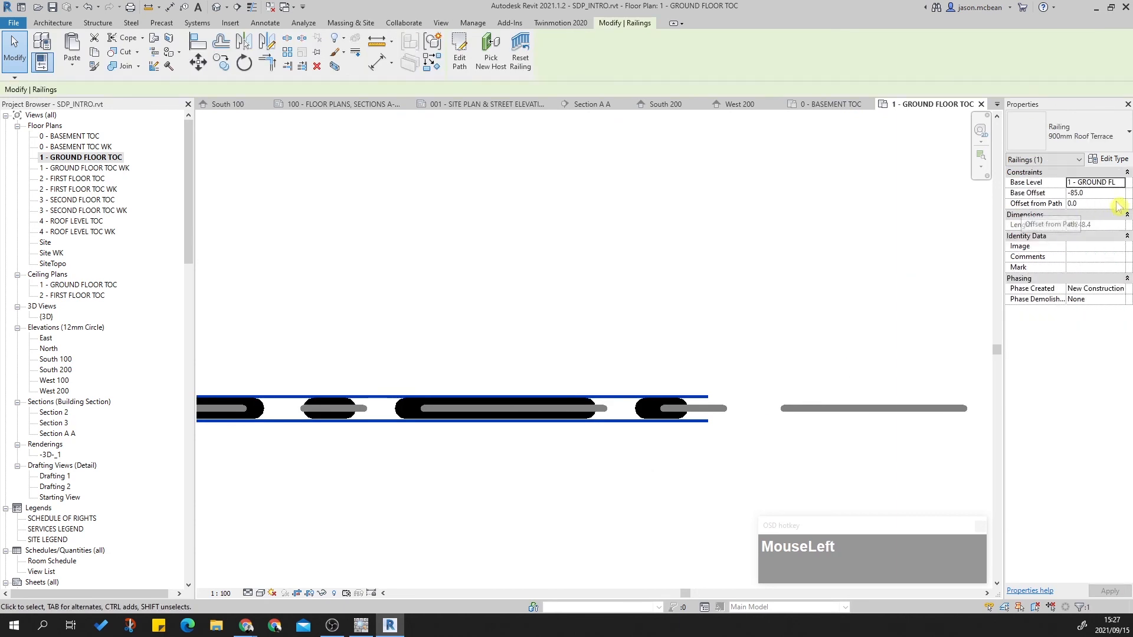
{"action": "scroll", "coordinate": [757, 312], "scroll_direction": "down", "scroll_amount": 3}
{"action": "middle_click_drag", "start_coordinate": [695, 344], "coordinate": [746, 362]}
{"action": "scroll", "coordinate": [760, 375], "scroll_direction": "down", "scroll_amount": 2}
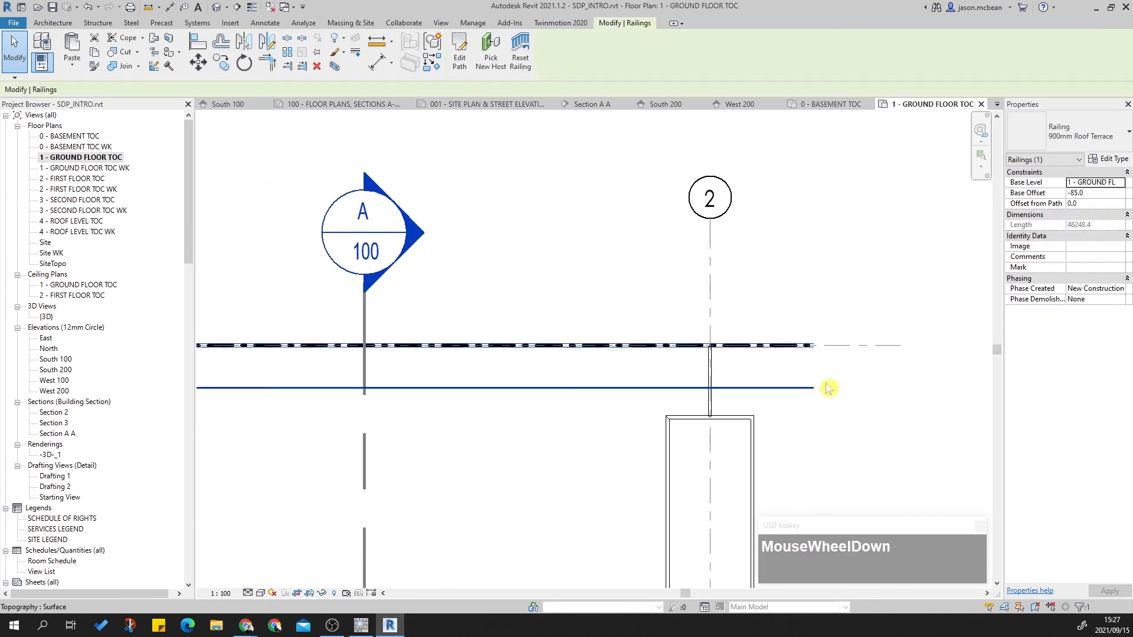
{"action": "scroll", "coordinate": [737, 309], "scroll_direction": "down", "scroll_amount": 5}
{"action": "middle_click_drag", "start_coordinate": [711, 214], "coordinate": [781, 322]}
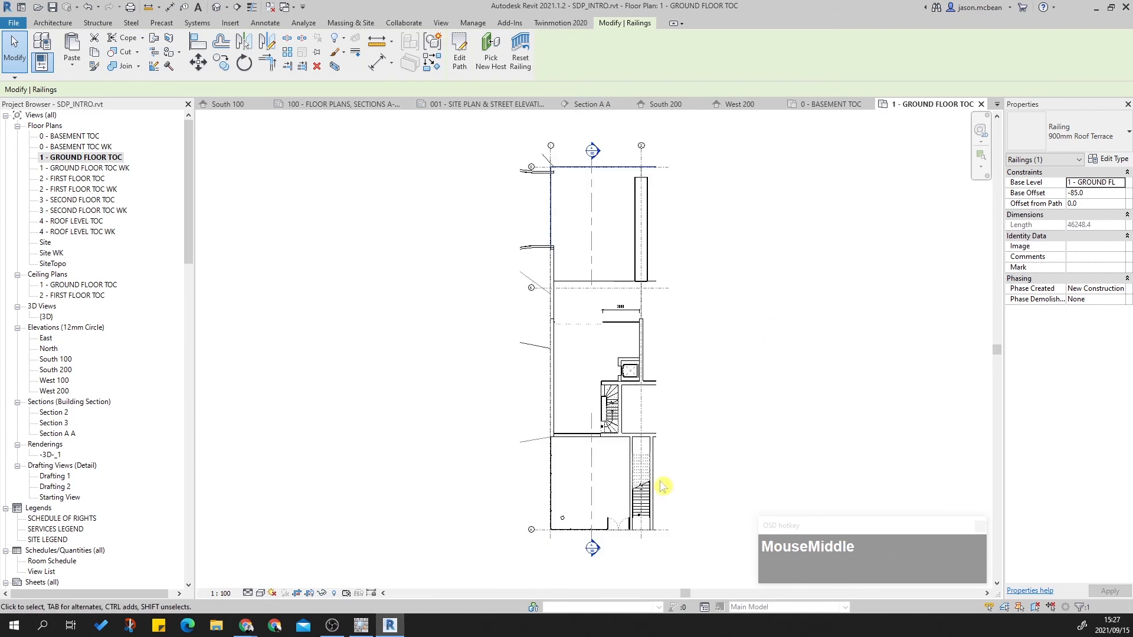
Step: Move the UP label of the straight stair beside the double doors down, clear of the first tread
{"action": "scroll", "coordinate": [619, 476], "scroll_direction": "up", "scroll_amount": 6}
{"action": "middle_click_drag", "start_coordinate": [594, 445], "coordinate": [637, 514]}
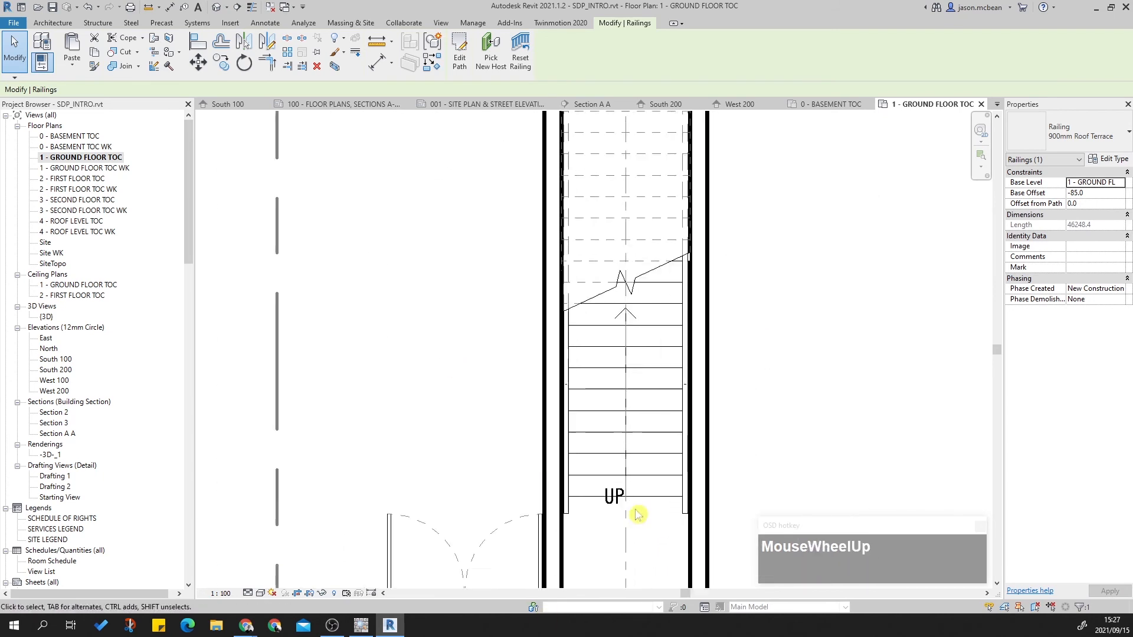
{"action": "scroll", "coordinate": [628, 514], "scroll_direction": "up", "scroll_amount": 4}
{"action": "left_click", "coordinate": [597, 487]}
{"action": "left_click_drag", "start_coordinate": [583, 468], "coordinate": [617, 519]}
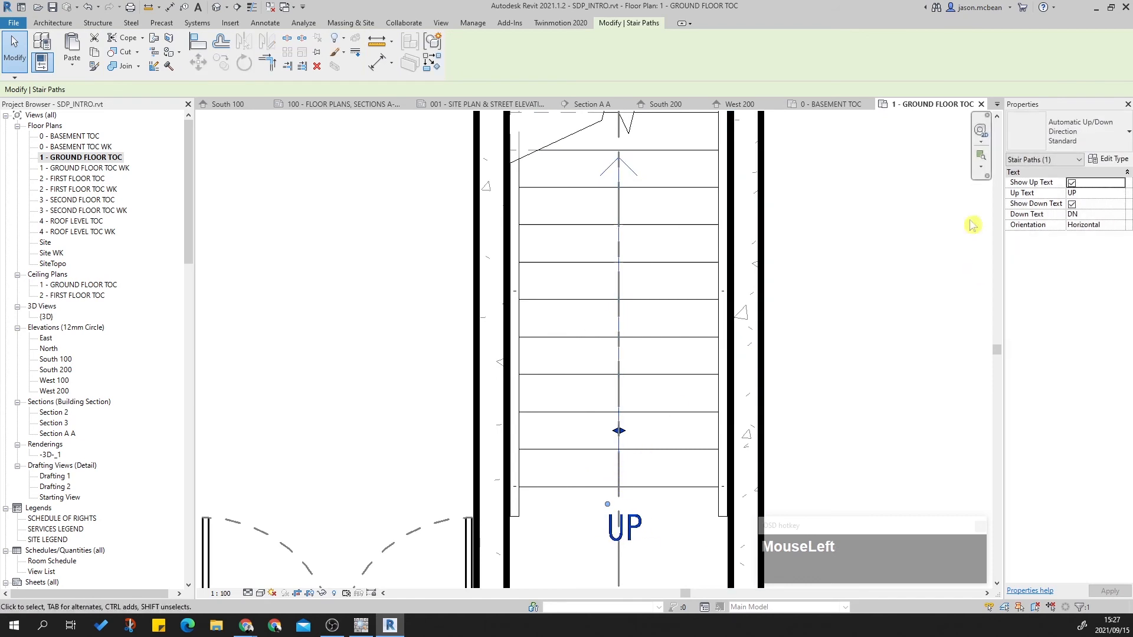
Step: Review the type properties of the stair path's Automatic Up/Down Direction annotation without changing them
{"action": "left_click", "coordinate": [1094, 145]}
{"action": "left_click", "coordinate": [1096, 145]}
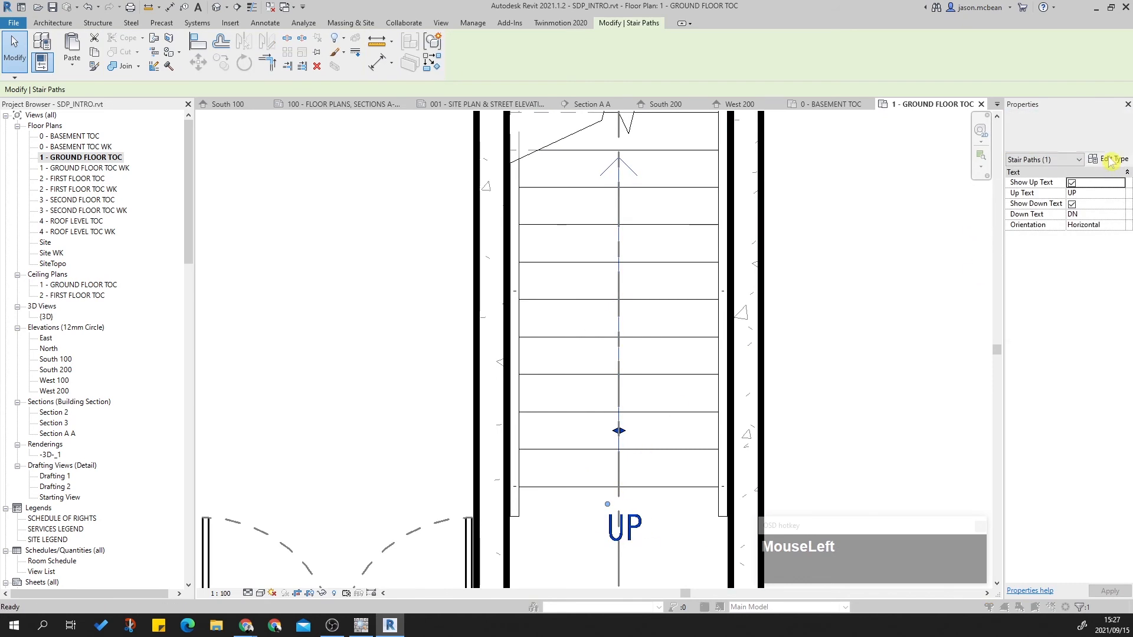
{"action": "left_click", "coordinate": [1110, 160]}
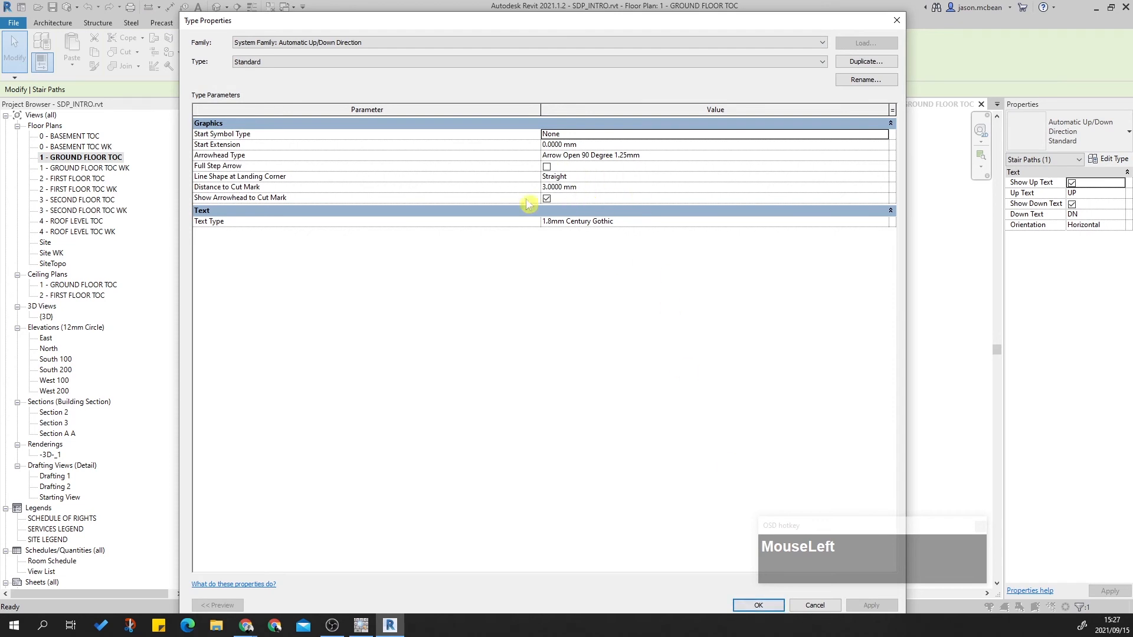
{"action": "key", "text": "Escape"}
Step: Examine how the winder stair beside the lift shows its treads, break line and DN arrow
{"action": "scroll", "coordinate": [617, 416], "scroll_direction": "down", "scroll_amount": 3}
{"action": "middle_click_drag", "start_coordinate": [711, 274], "coordinate": [672, 402]}
{"action": "scroll", "coordinate": [673, 403], "scroll_direction": "down", "scroll_amount": 3}
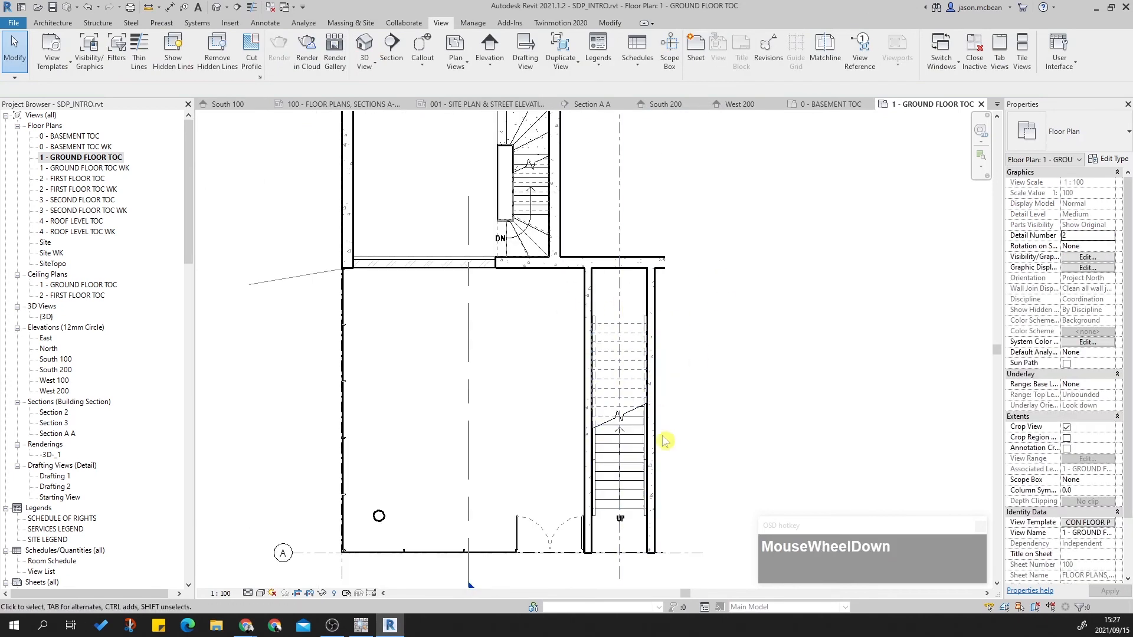
{"action": "scroll", "coordinate": [659, 448], "scroll_direction": "up", "scroll_amount": 3}
{"action": "middle_click_drag", "start_coordinate": [656, 430], "coordinate": [653, 417]}
{"action": "scroll", "coordinate": [607, 317], "scroll_direction": "down", "scroll_amount": 2}
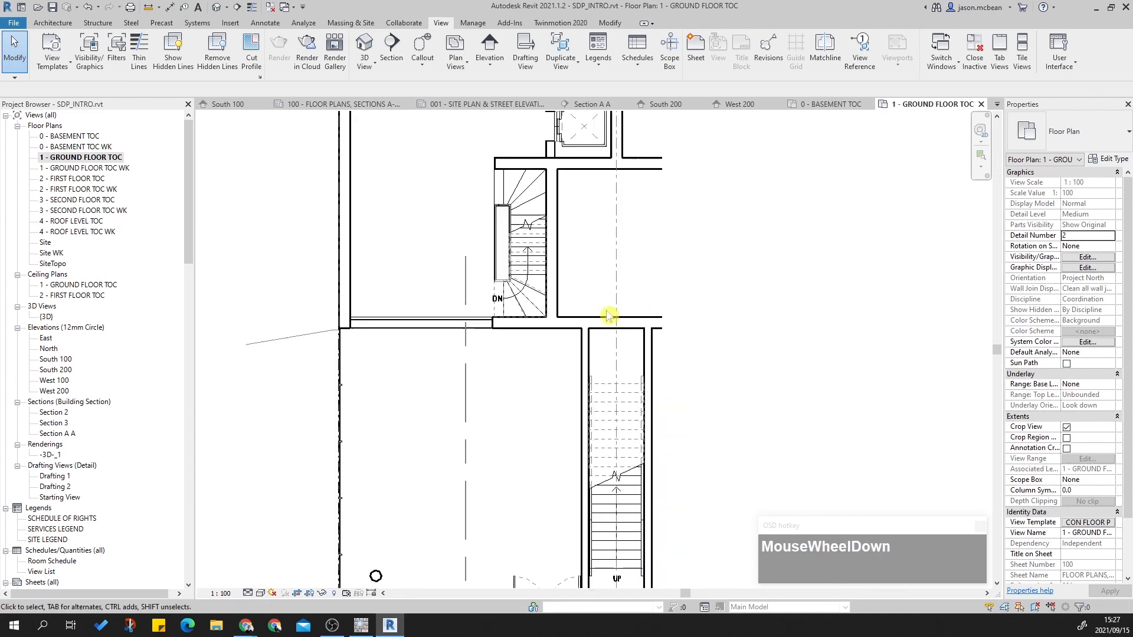
{"action": "scroll", "coordinate": [627, 324], "scroll_direction": "up", "scroll_amount": 2}
{"action": "key", "text": "Escape"}
{"action": "scroll", "coordinate": [584, 337], "scroll_direction": "up", "scroll_amount": 3}
{"action": "middle_click_drag", "start_coordinate": [584, 336], "coordinate": [662, 415]}
{"action": "scroll", "coordinate": [723, 303], "scroll_direction": "up", "scroll_amount": 2}
{"action": "scroll", "coordinate": [691, 511], "scroll_direction": "up", "scroll_amount": 2}
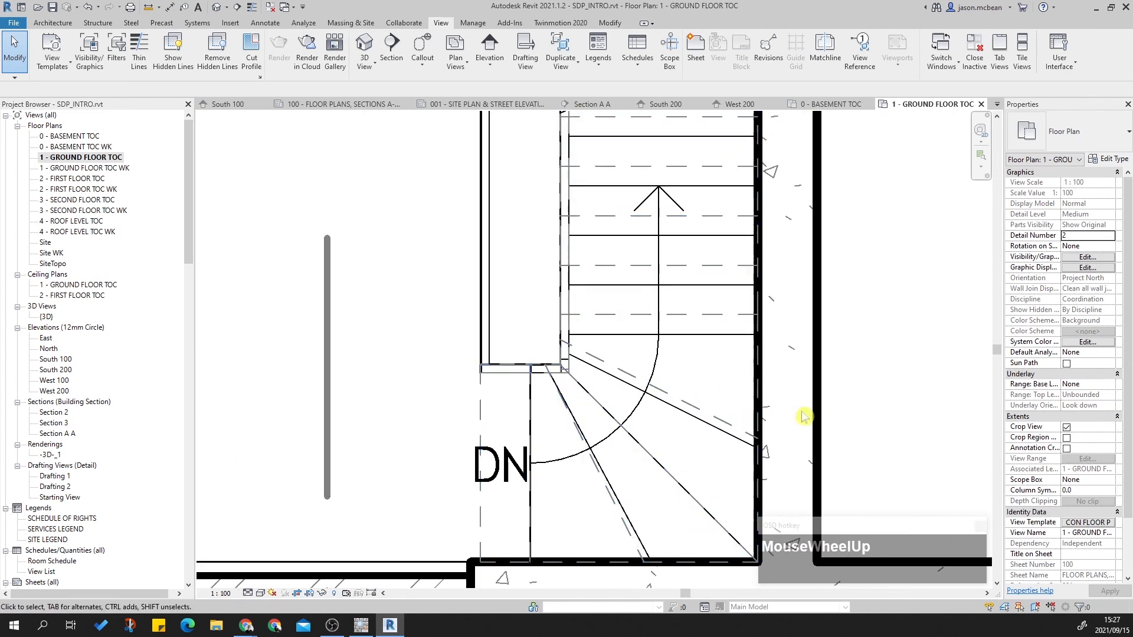
{"action": "middle_click_drag", "start_coordinate": [911, 286], "coordinate": [523, 375]}
{"action": "scroll", "coordinate": [523, 375], "scroll_direction": "down", "scroll_amount": 2}
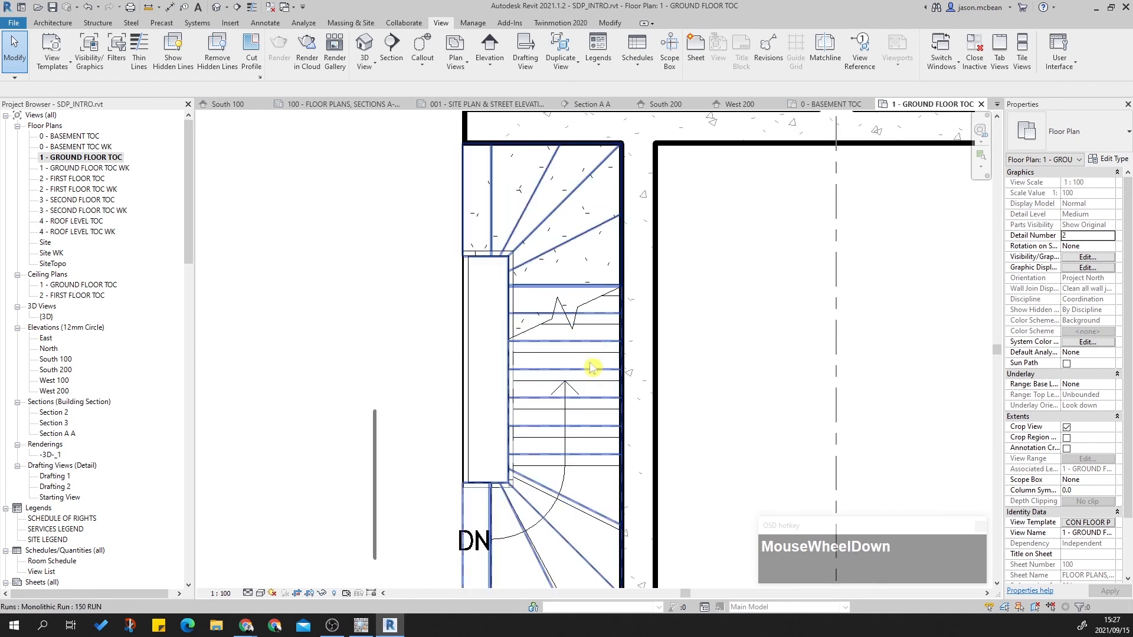
{"action": "scroll", "coordinate": [624, 416], "scroll_direction": "down", "scroll_amount": 2}
{"action": "middle_click_drag", "start_coordinate": [807, 340], "coordinate": [792, 387]}
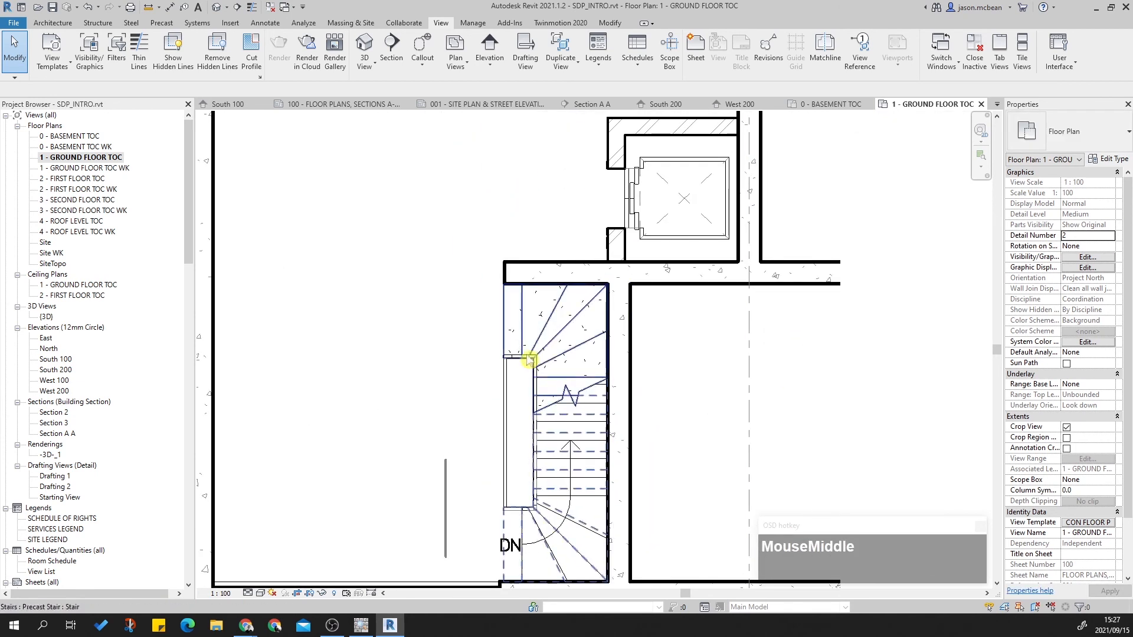
{"action": "scroll", "coordinate": [653, 427], "scroll_direction": "down", "scroll_amount": 3}
{"action": "key", "text": "Escape"}
Step: Examine the sliding door panels and their direction arrows in the curtain wall below grid B
{"action": "middle_click_drag", "start_coordinate": [738, 355], "coordinate": [634, 422]}
{"action": "scroll", "coordinate": [590, 412], "scroll_direction": "down", "scroll_amount": 2}
{"action": "key", "text": "Escape"}
{"action": "scroll", "coordinate": [519, 278], "scroll_direction": "up", "scroll_amount": 4}
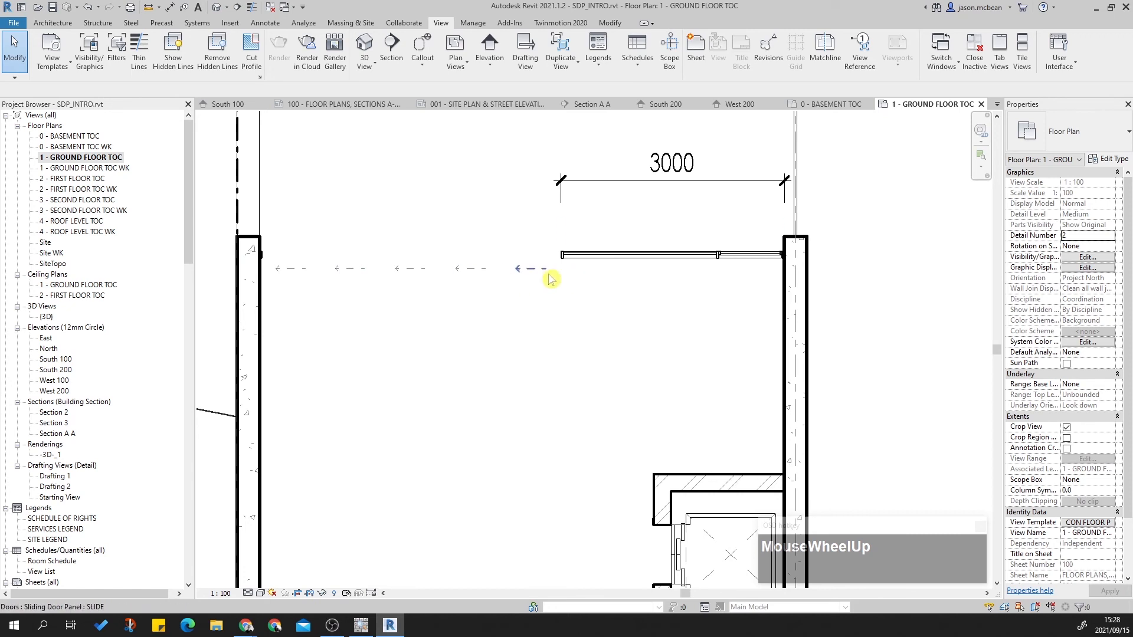
{"action": "scroll", "coordinate": [602, 284], "scroll_direction": "down", "scroll_amount": 5}
{"action": "scroll", "coordinate": [576, 316], "scroll_direction": "up", "scroll_amount": 8}
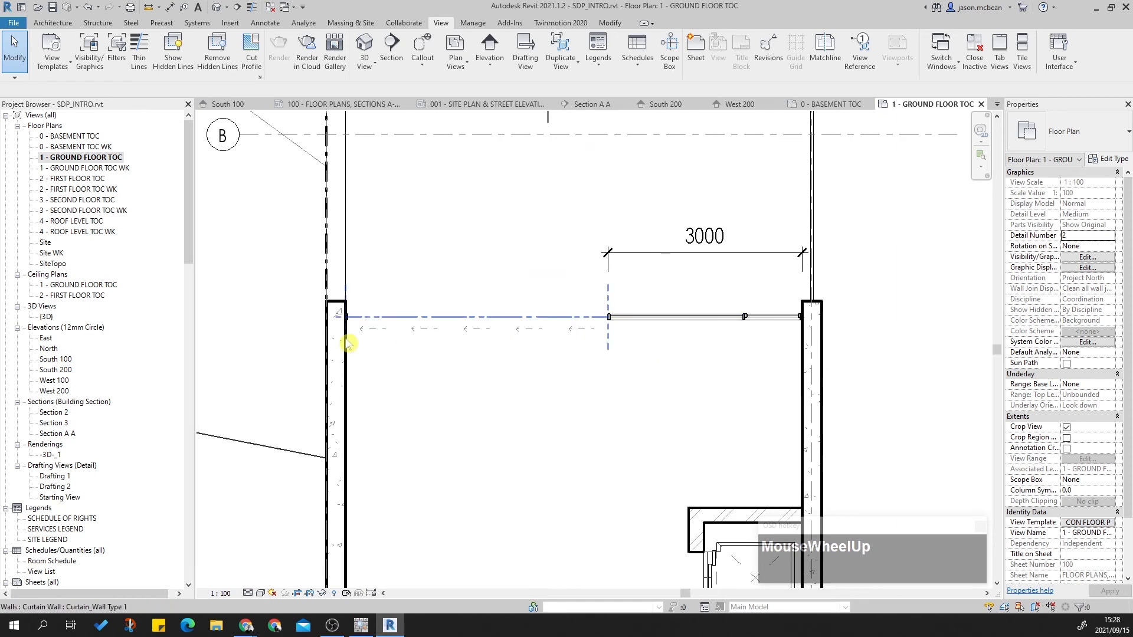
{"action": "scroll", "coordinate": [495, 346], "scroll_direction": "up", "scroll_amount": 1}
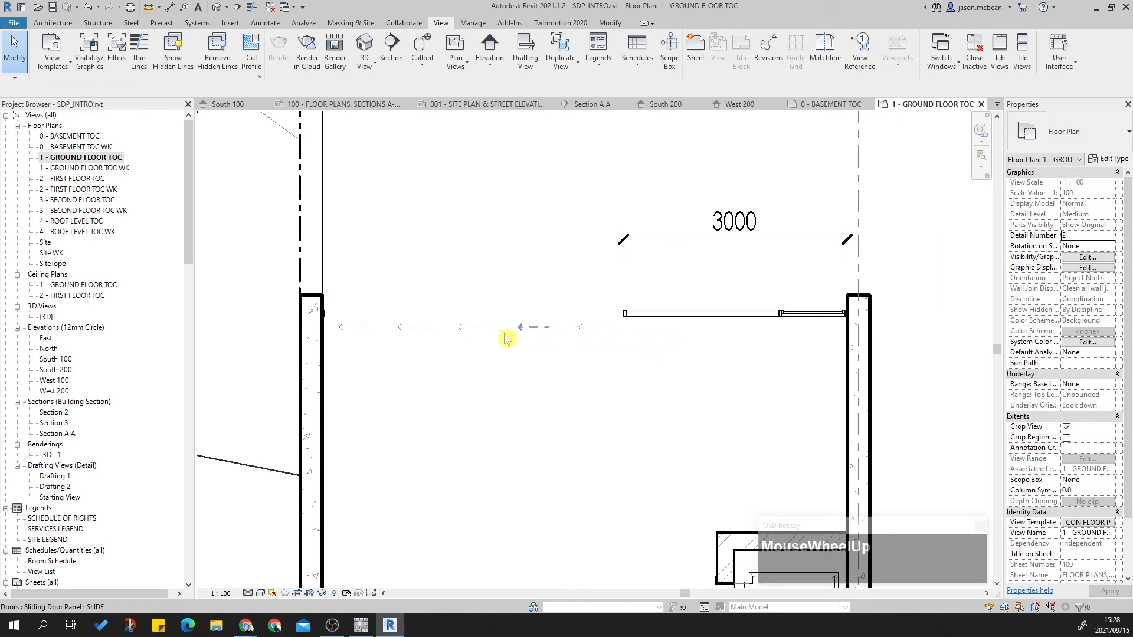
{"action": "scroll", "coordinate": [548, 321], "scroll_direction": "down", "scroll_amount": 6}
{"action": "middle_click_drag", "start_coordinate": [569, 316], "coordinate": [612, 338]}
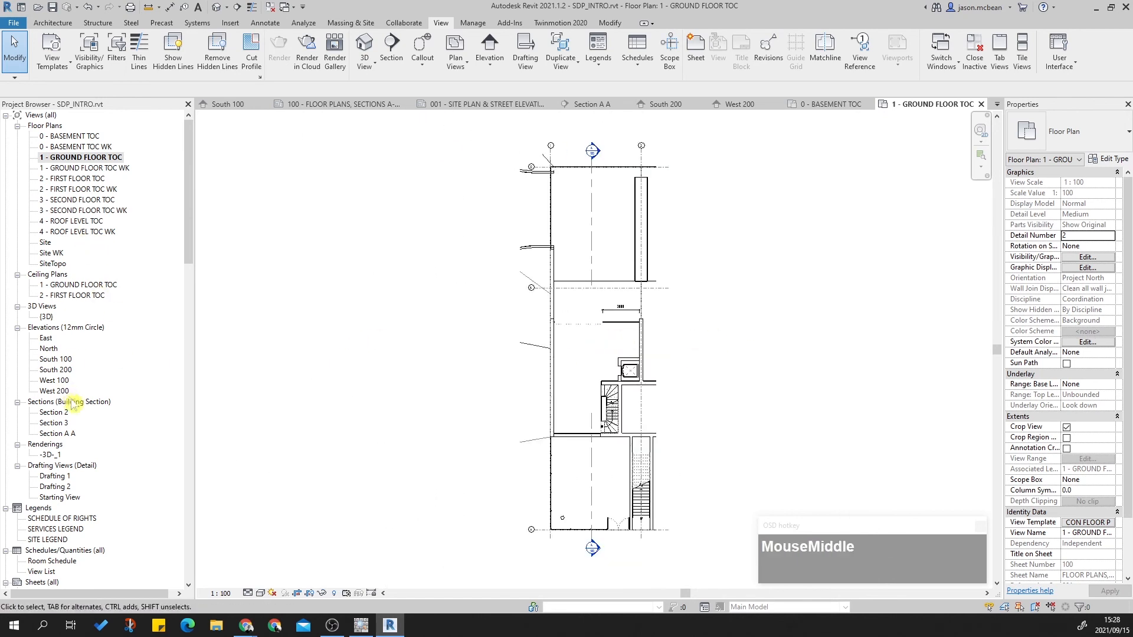
Step: Open the South 100 elevation
{"action": "double_click", "coordinate": [64, 361]}
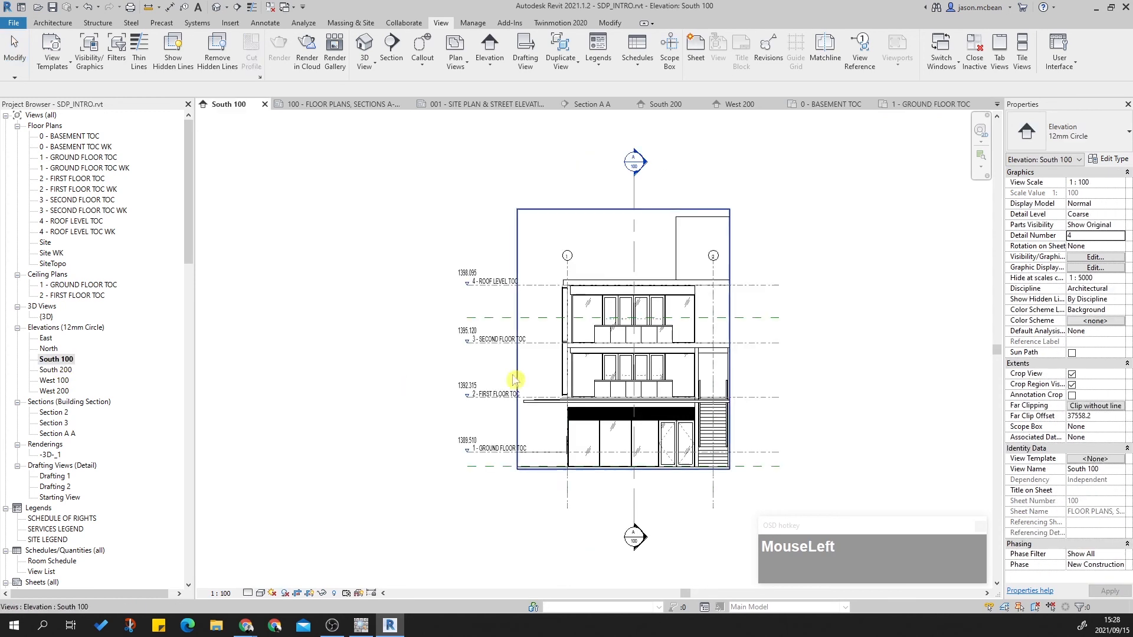
{"action": "middle_click", "coordinate": [679, 307]}
{"action": "middle_click", "coordinate": [680, 307]}
{"action": "scroll", "coordinate": [570, 300], "scroll_direction": "down", "scroll_amount": 1}
{"action": "scroll", "coordinate": [570, 299], "scroll_direction": "down", "scroll_amount": 3}
{"action": "middle_click_drag", "start_coordinate": [570, 300], "coordinate": [548, 323]}
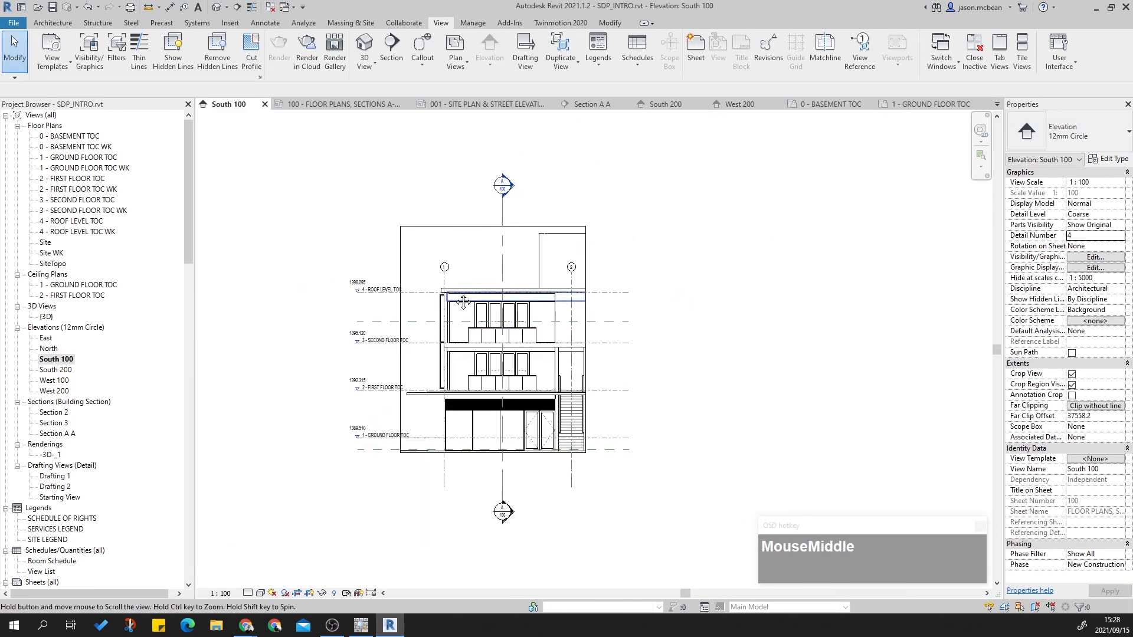
Step: Try hiding the section A marker in the South 100 elevation, and undo it
{"action": "scroll", "coordinate": [531, 248], "scroll_direction": "up", "scroll_amount": 4}
{"action": "key", "text": "Escape"}
{"action": "right_click", "coordinate": [472, 183]}
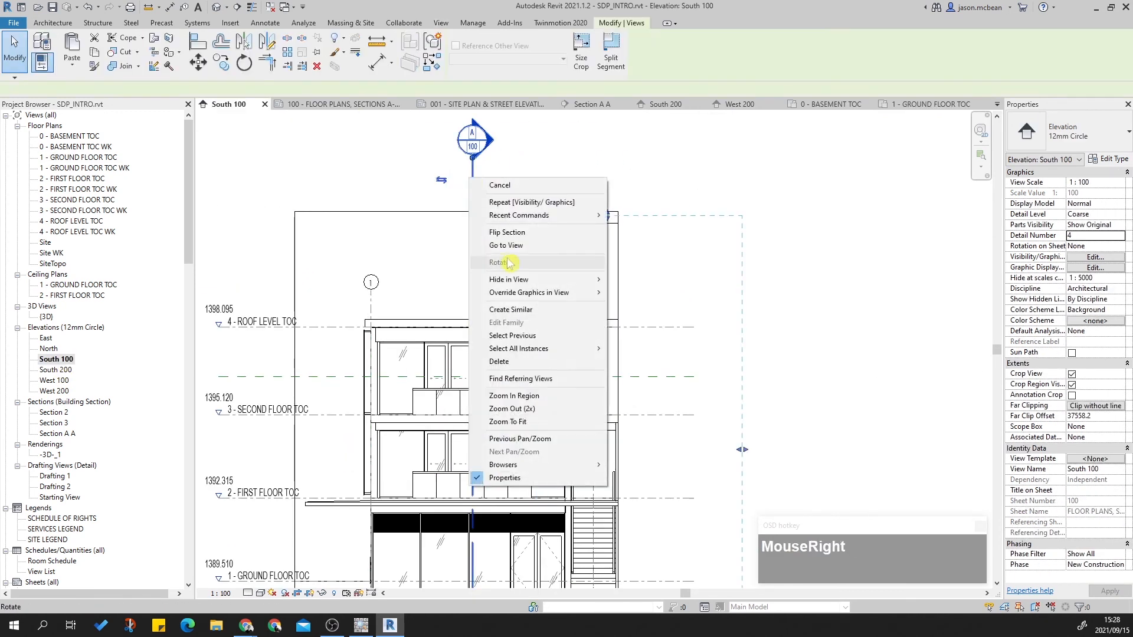
{"action": "mouse_move", "coordinate": [519, 284]}
{"action": "left_click", "coordinate": [640, 279]}
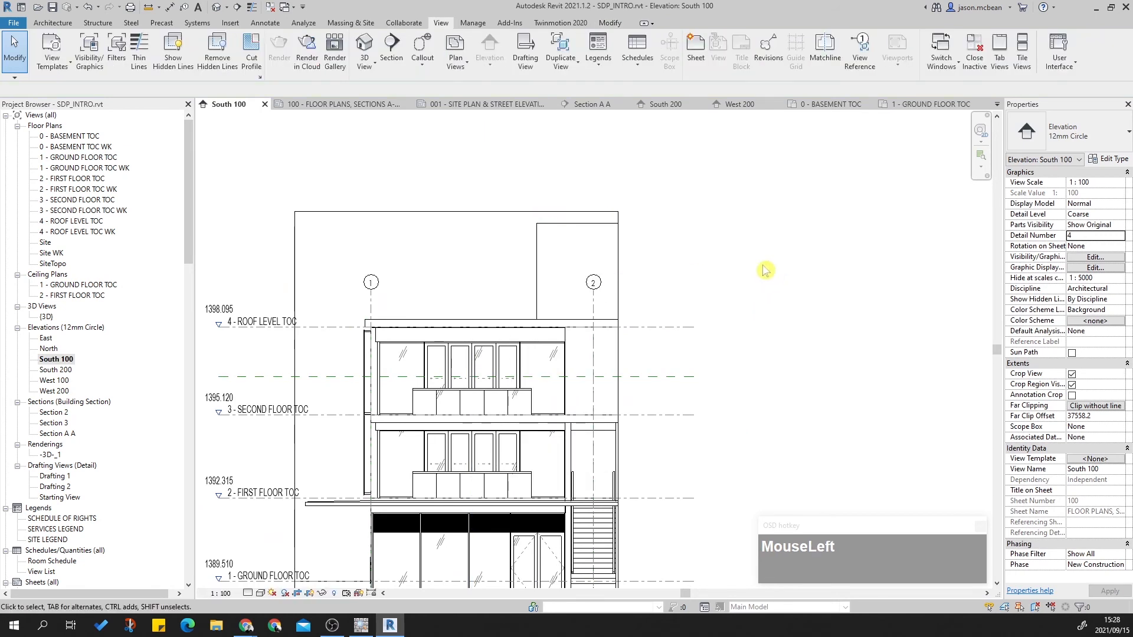
{"action": "middle_click", "coordinate": [748, 272]}
{"action": "middle_click", "coordinate": [748, 271]}
{"action": "middle_click_drag", "start_coordinate": [744, 312], "coordinate": [618, 358]}
{"action": "scroll", "coordinate": [475, 253], "scroll_direction": "up", "scroll_amount": 1}
{"action": "scroll", "coordinate": [488, 324], "scroll_direction": "down", "scroll_amount": 1}
{"action": "key", "text": "ctrl+z"}
Step: Turn off the Sections annotation category in the Visibility/Graphic Overrides of the South 100 elevation
{"action": "scroll", "coordinate": [502, 284], "scroll_direction": "down", "scroll_amount": 1}
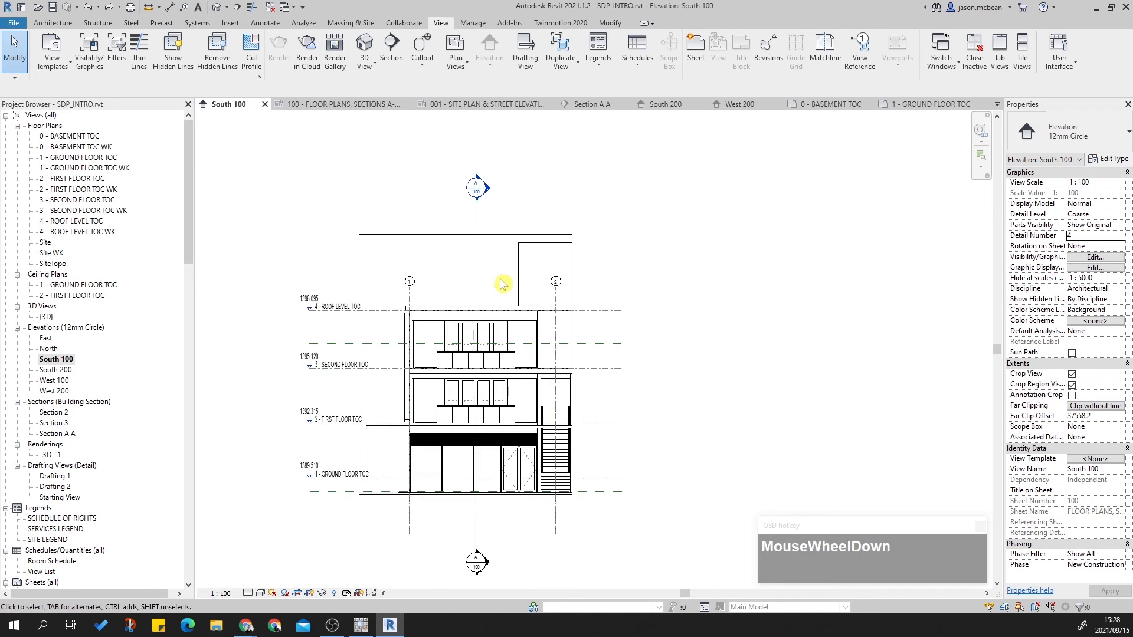
{"action": "key", "text": "v"}
{"action": "key", "text": "g"}
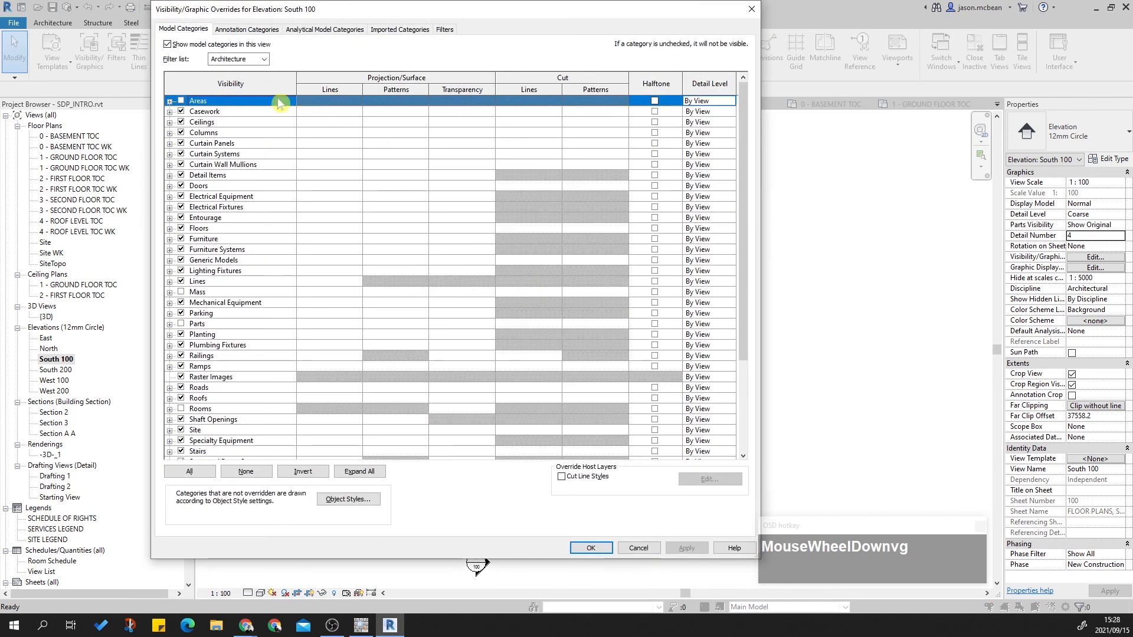
{"action": "left_click", "coordinate": [247, 29]}
{"action": "left_click", "coordinate": [213, 250]}
{"action": "key", "text": "s"}
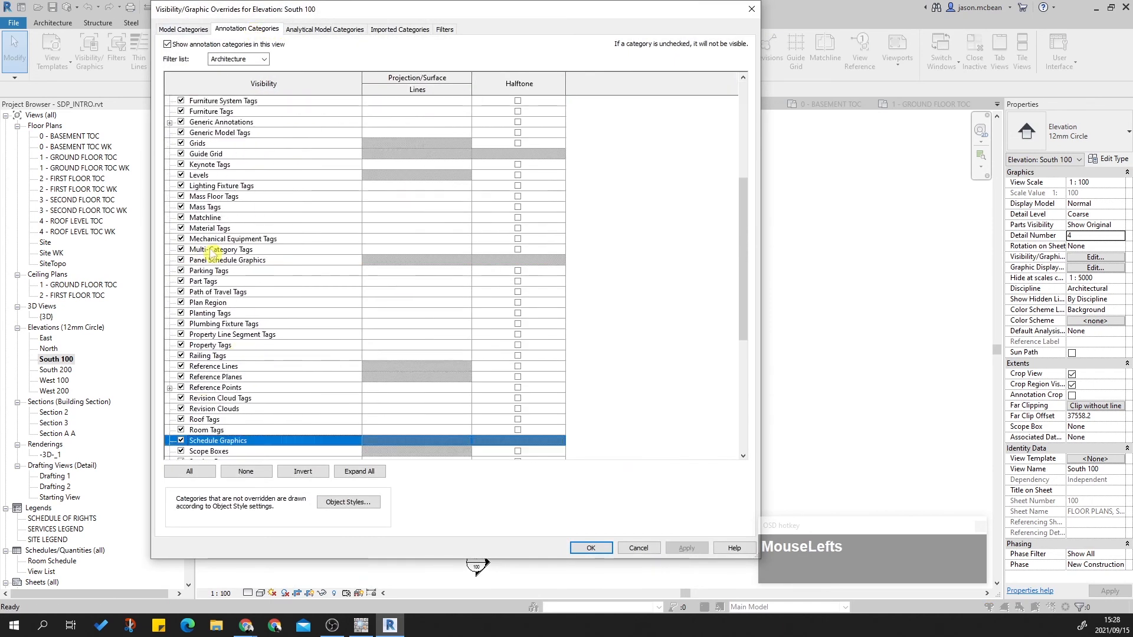
{"action": "scroll", "coordinate": [212, 434], "scroll_direction": "down", "scroll_amount": 2}
{"action": "left_click", "coordinate": [181, 430]}
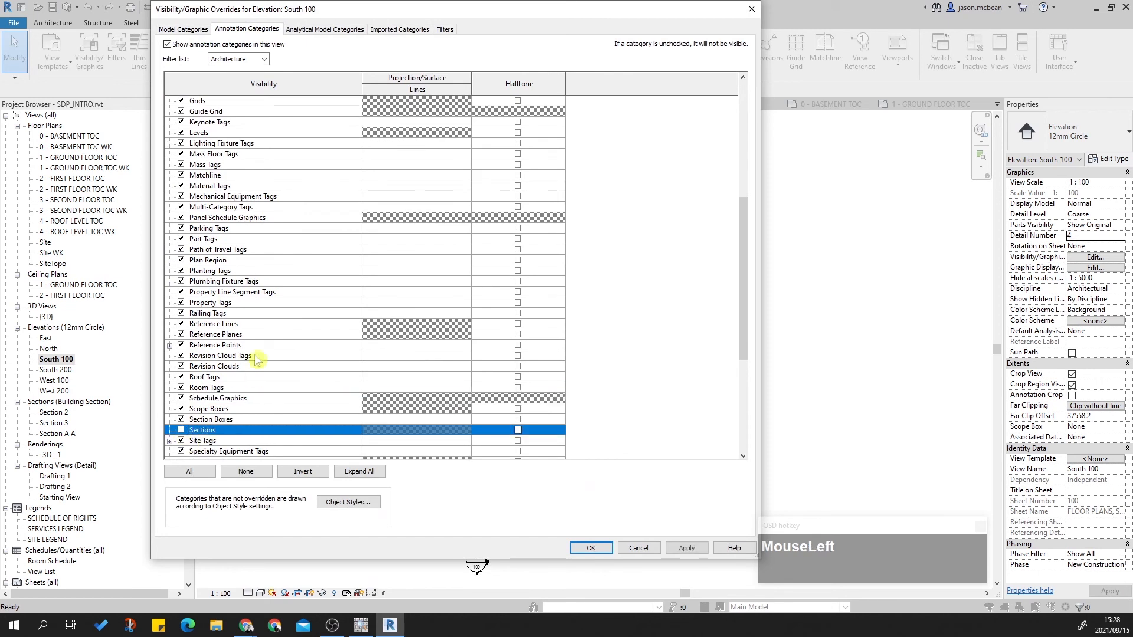
Step: Turn off the Elevations and Reference Planes annotation categories for South 100 and apply the overrides
{"action": "key", "text": "e"}
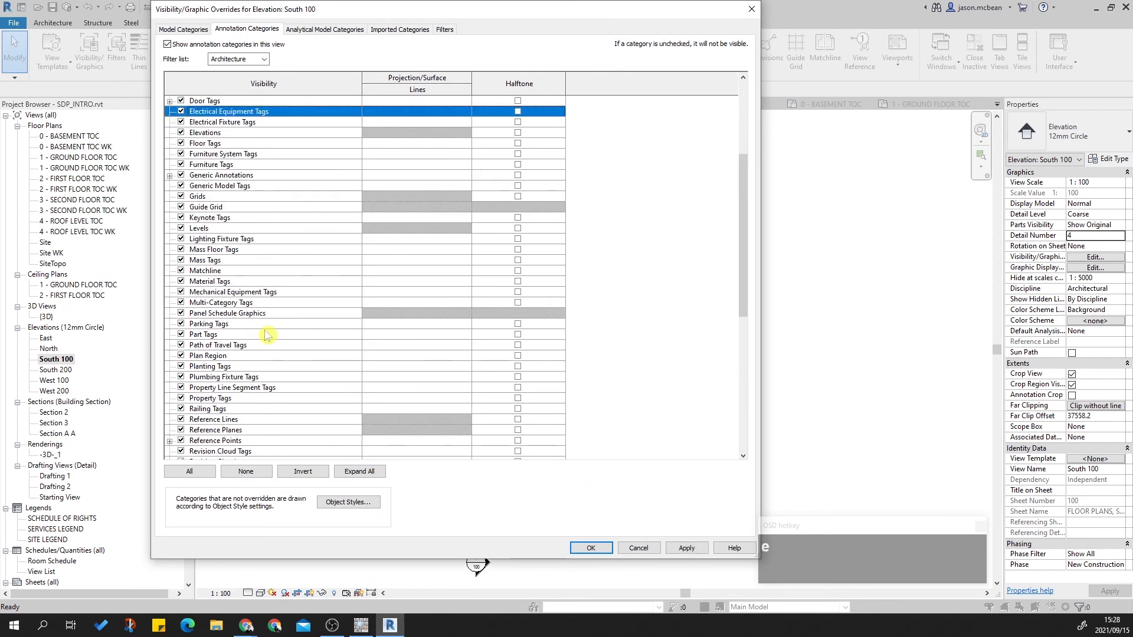
{"action": "left_click", "coordinate": [183, 139]}
{"action": "scroll", "coordinate": [344, 316], "scroll_direction": "down", "scroll_amount": 8}
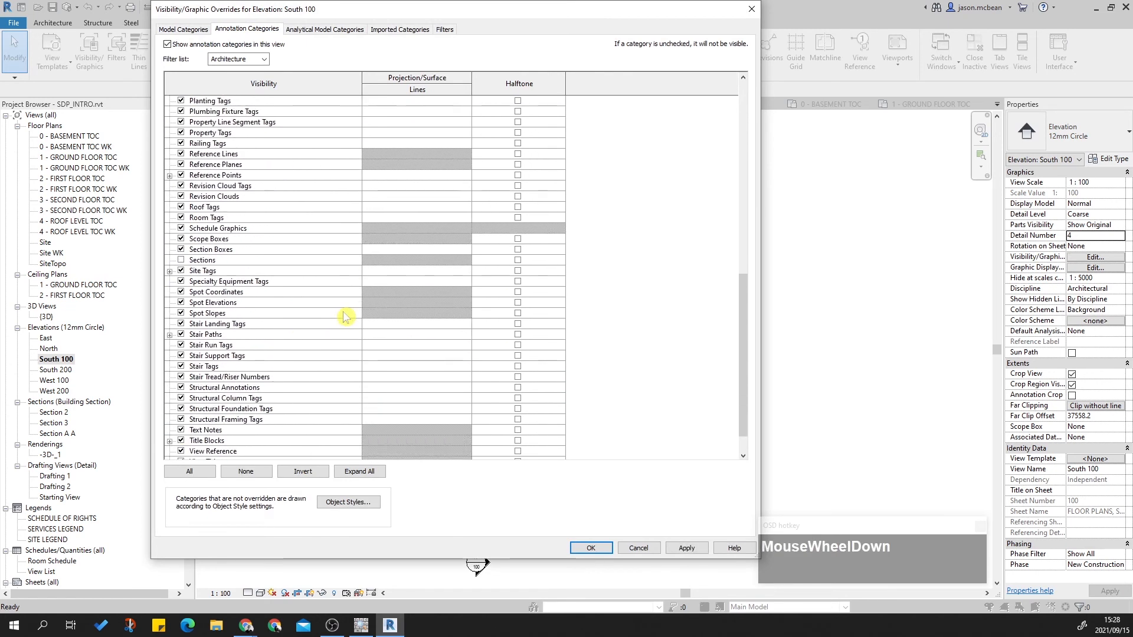
{"action": "scroll", "coordinate": [344, 317], "scroll_direction": "down", "scroll_amount": 1}
{"action": "left_click", "coordinate": [259, 365]}
{"action": "key", "text": "r"}
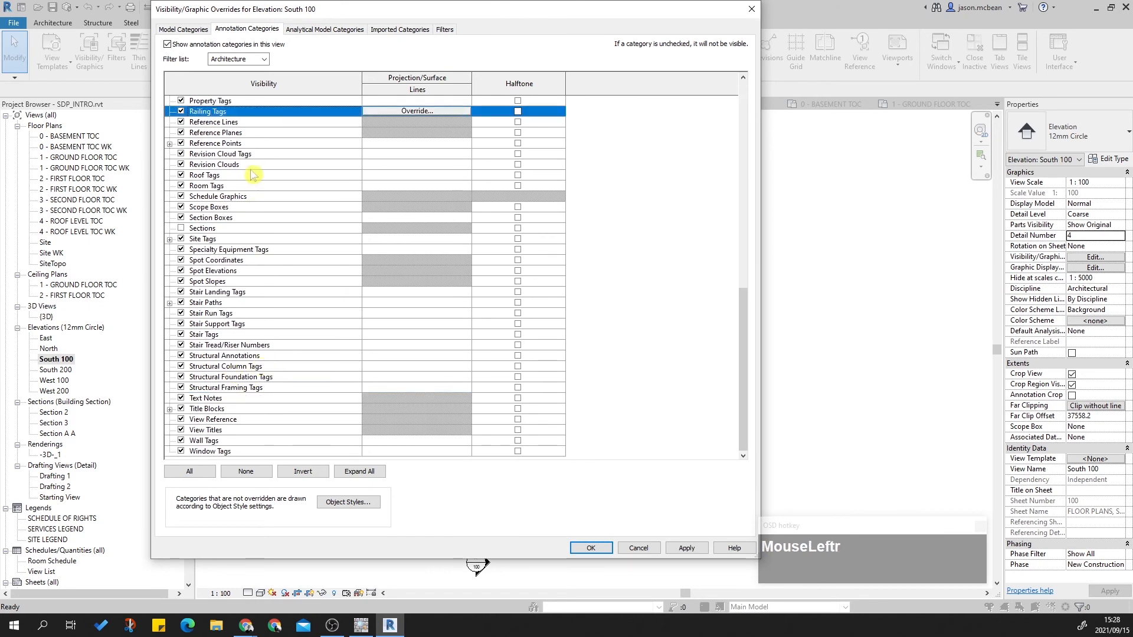
{"action": "left_click", "coordinate": [182, 133]}
{"action": "left_click", "coordinate": [688, 548]}
{"action": "left_click", "coordinate": [590, 548]}
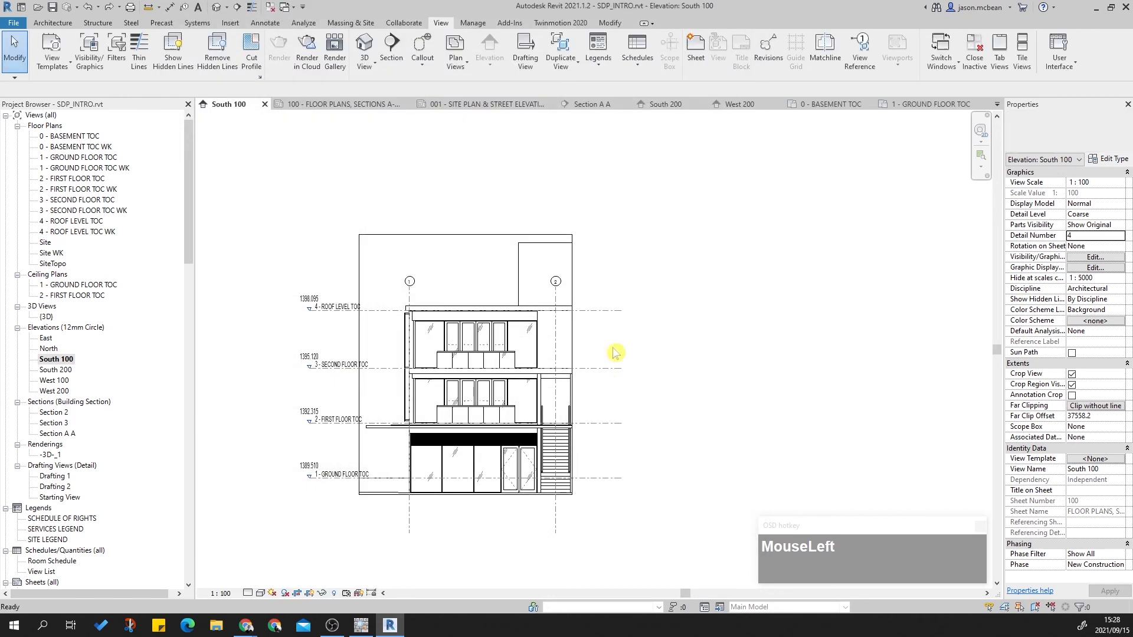
{"action": "middle_click_drag", "start_coordinate": [632, 299], "coordinate": [555, 313]}
{"action": "key", "text": "Escape"}
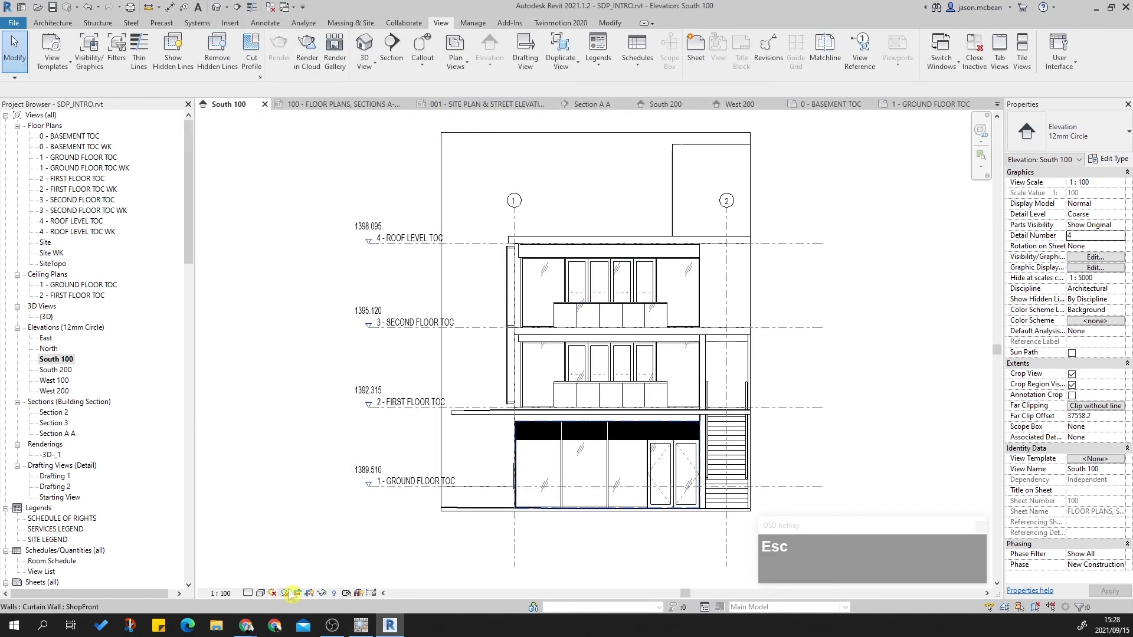
Step: Hide the crop region of the South 100 elevation
{"action": "left_click", "coordinate": [309, 593]}
{"action": "middle_click_drag", "start_coordinate": [472, 312], "coordinate": [450, 324]}
{"action": "scroll", "coordinate": [437, 565], "scroll_direction": "up", "scroll_amount": 3}
{"action": "scroll", "coordinate": [437, 564], "scroll_direction": "up", "scroll_amount": 2}
Step: Inspect the topography along the base of the South 100 elevation and review the whole facade
{"action": "left_click", "coordinate": [407, 502]}
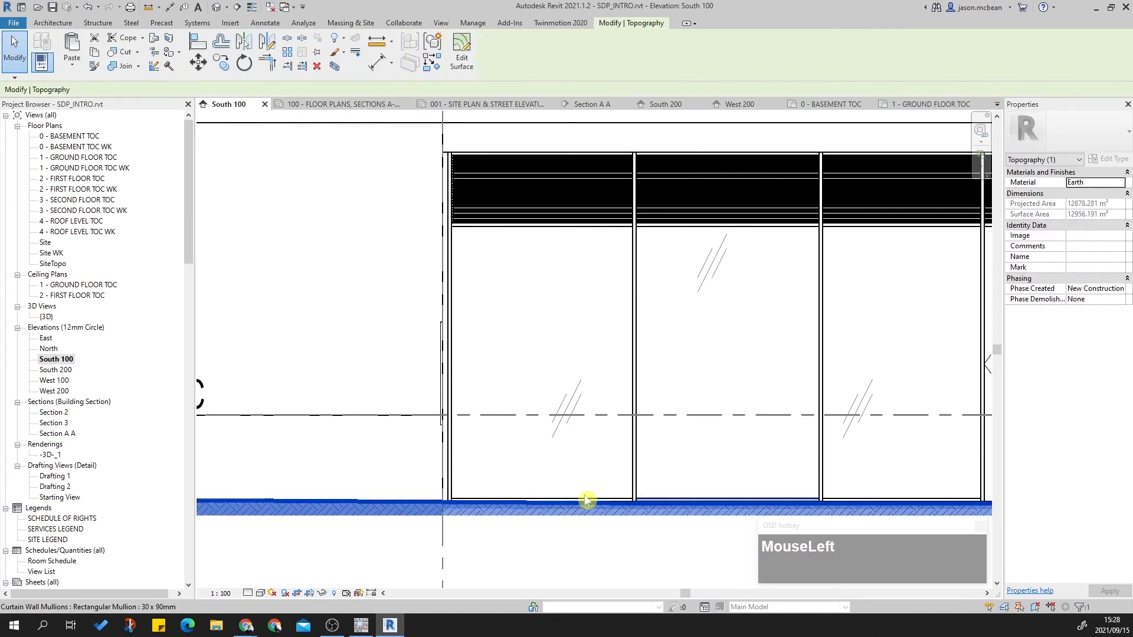
{"action": "scroll", "coordinate": [643, 497], "scroll_direction": "down", "scroll_amount": 4}
{"action": "scroll", "coordinate": [548, 440], "scroll_direction": "up", "scroll_amount": 2}
{"action": "middle_click_drag", "start_coordinate": [547, 440], "coordinate": [417, 430]}
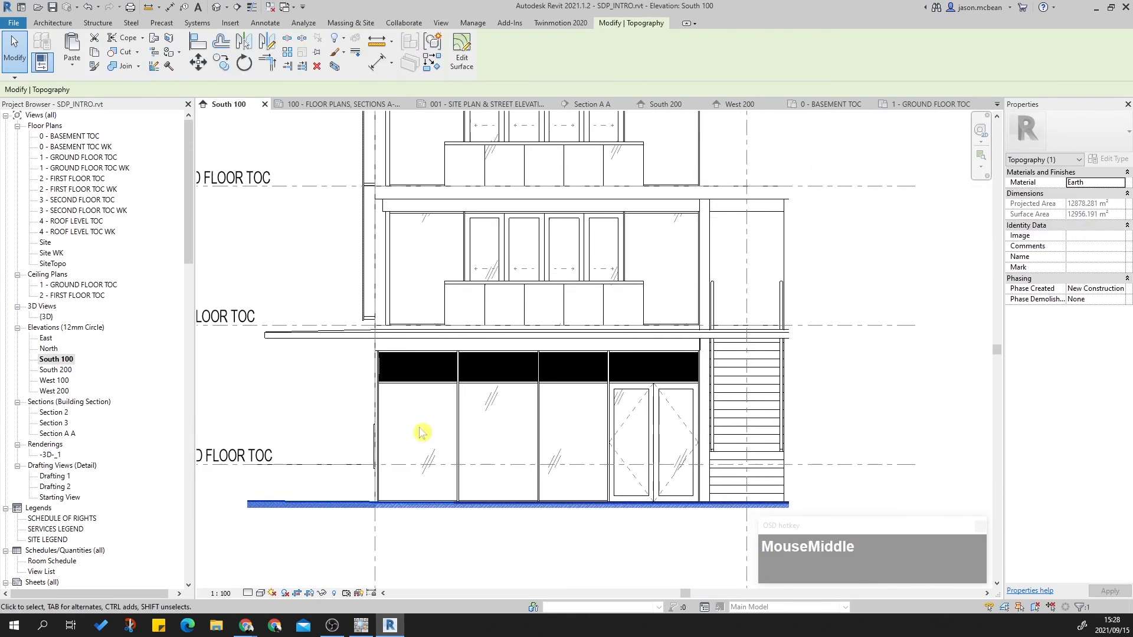
{"action": "key", "text": "Escape"}
{"action": "scroll", "coordinate": [501, 435], "scroll_direction": "down", "scroll_amount": 3}
{"action": "middle_click_drag", "start_coordinate": [533, 297], "coordinate": [499, 416]}
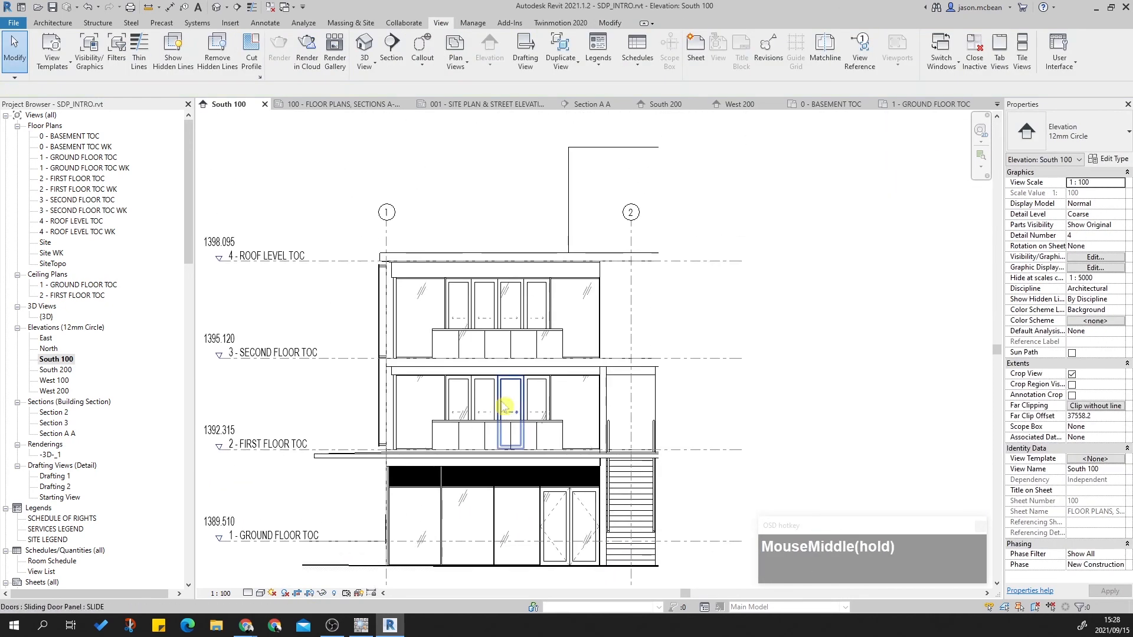
{"action": "scroll", "coordinate": [560, 282], "scroll_direction": "down", "scroll_amount": 3}
{"action": "middle_click", "coordinate": [658, 281]}
{"action": "middle_click", "coordinate": [658, 282]}
{"action": "middle_click_drag", "start_coordinate": [659, 285], "coordinate": [577, 288]}
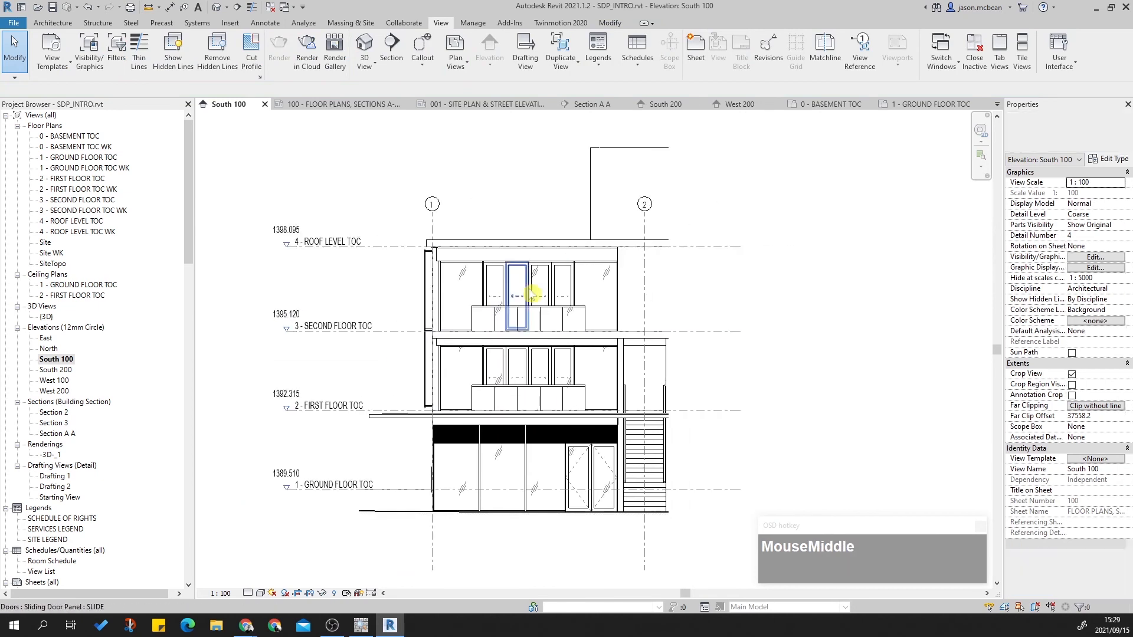
{"action": "right_click", "coordinate": [67, 366]}
{"action": "left_click", "coordinate": [147, 171]}
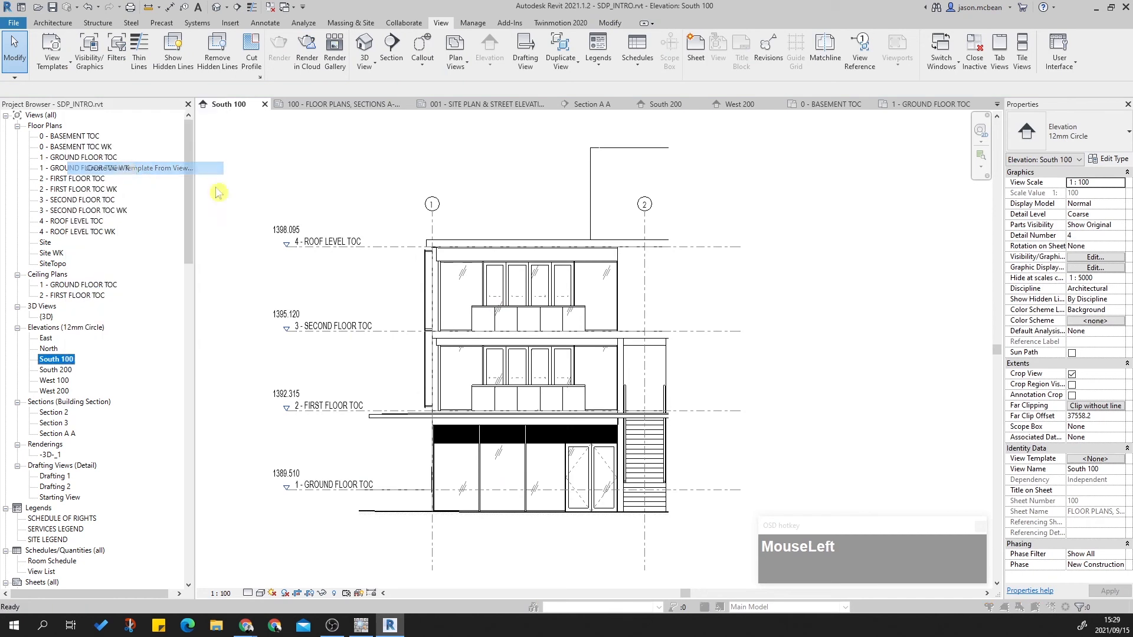
{"action": "left_click", "coordinate": [606, 337]}
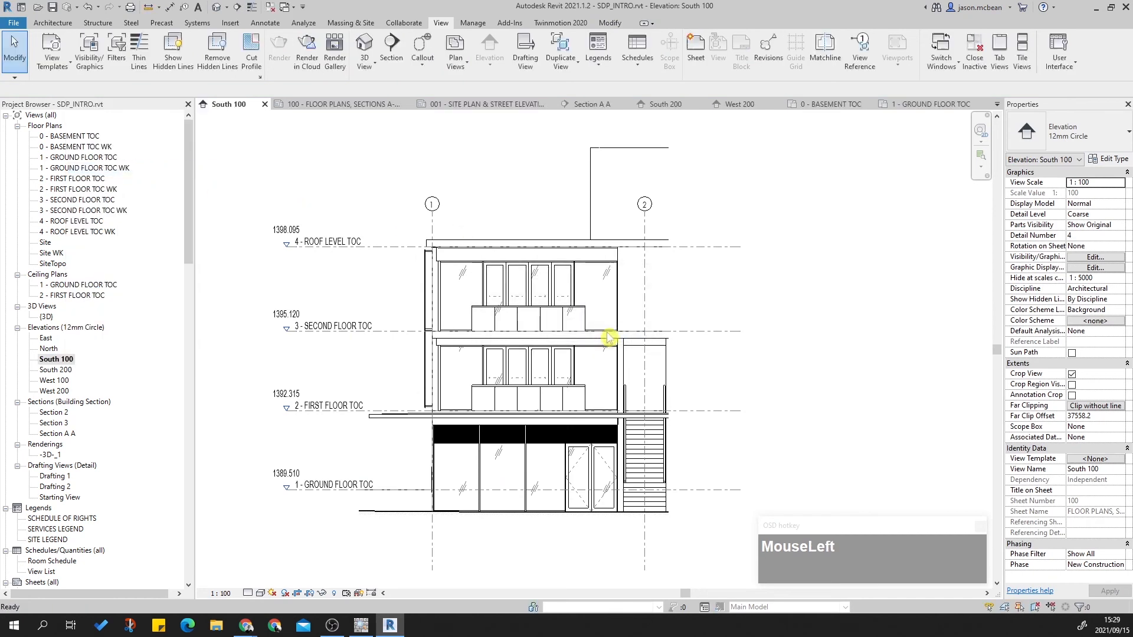
Step: Create a view template named ELE 100 from the South 100 elevation
{"action": "right_click", "coordinate": [53, 361]}
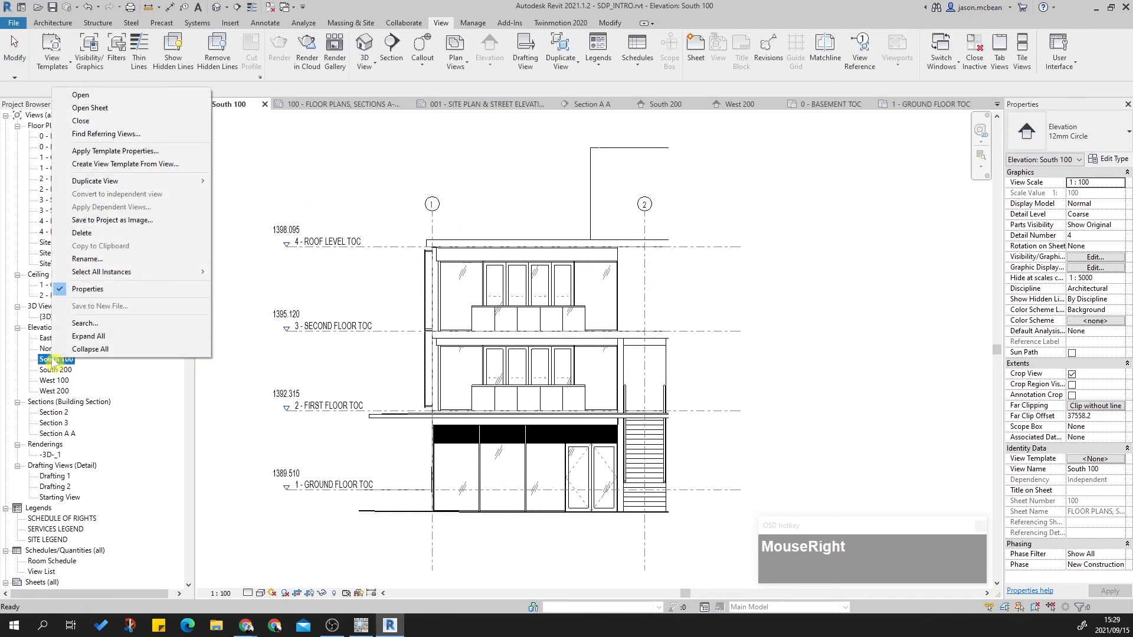
{"action": "left_click", "coordinate": [113, 166]}
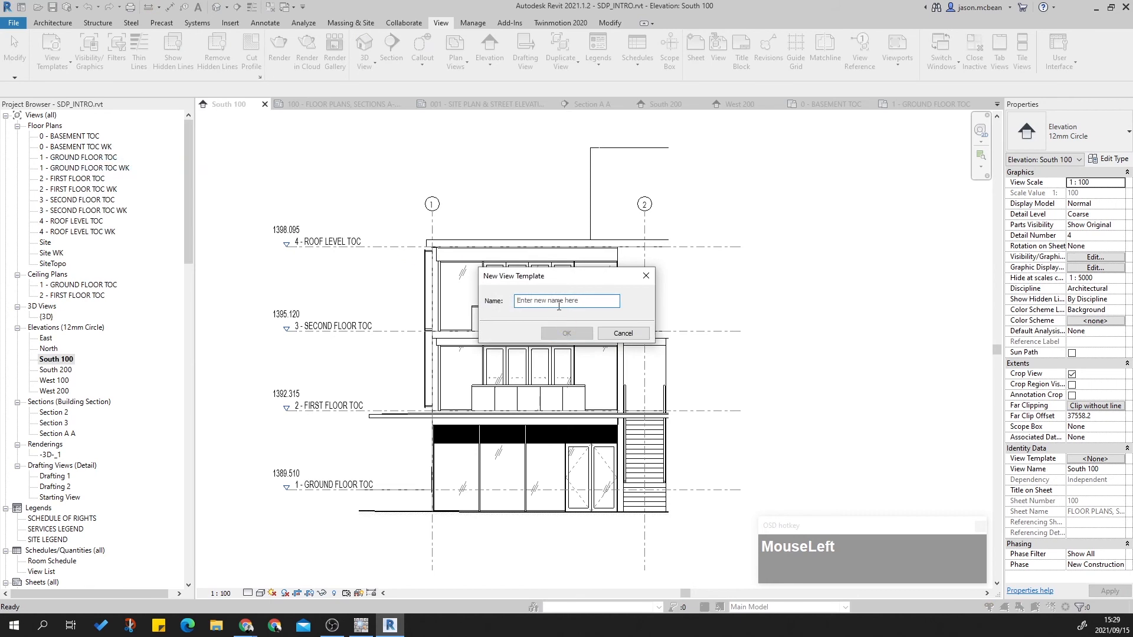
{"action": "type", "text": "e"}
{"action": "key", "text": "BackSpace"}
{"action": "type", "text": "ELE 100"}
{"action": "left_click", "coordinate": [566, 333]}
{"action": "left_click", "coordinate": [603, 428]}
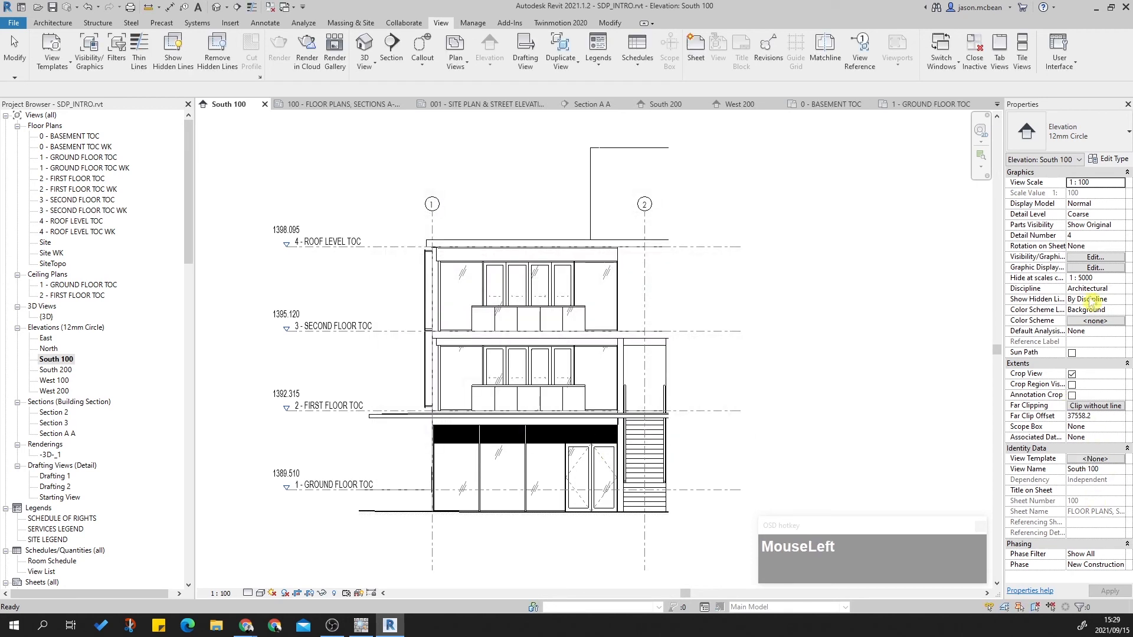
Step: Assign the ELE 100 view template to the South 100 elevation
{"action": "left_click", "coordinate": [1098, 449]}
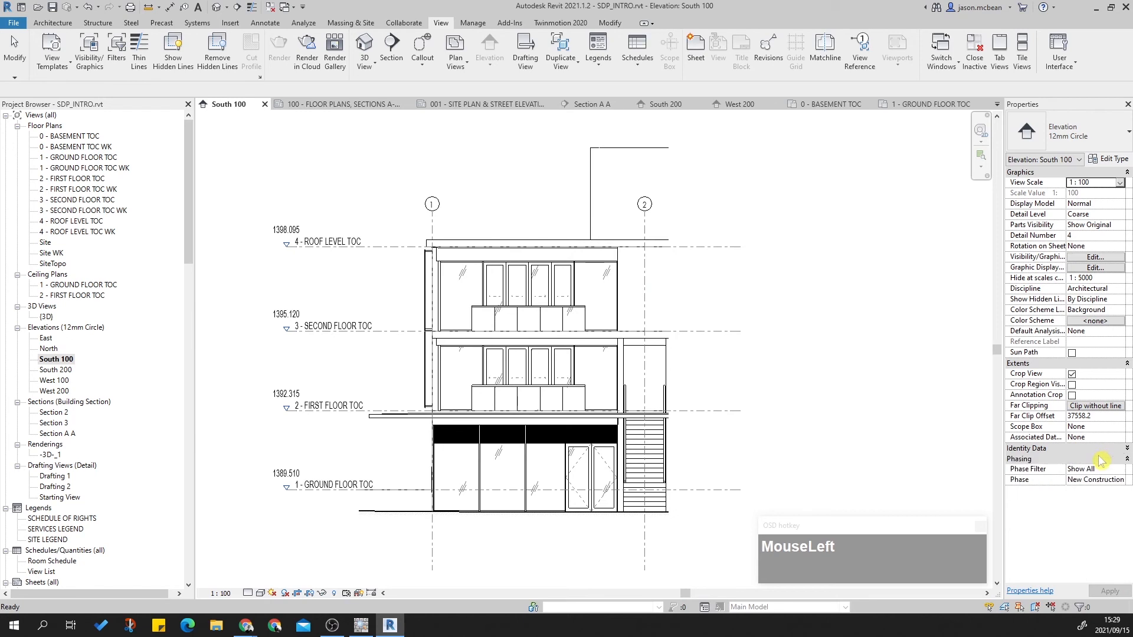
{"action": "left_click", "coordinate": [1096, 449]}
{"action": "left_click", "coordinate": [1095, 459]}
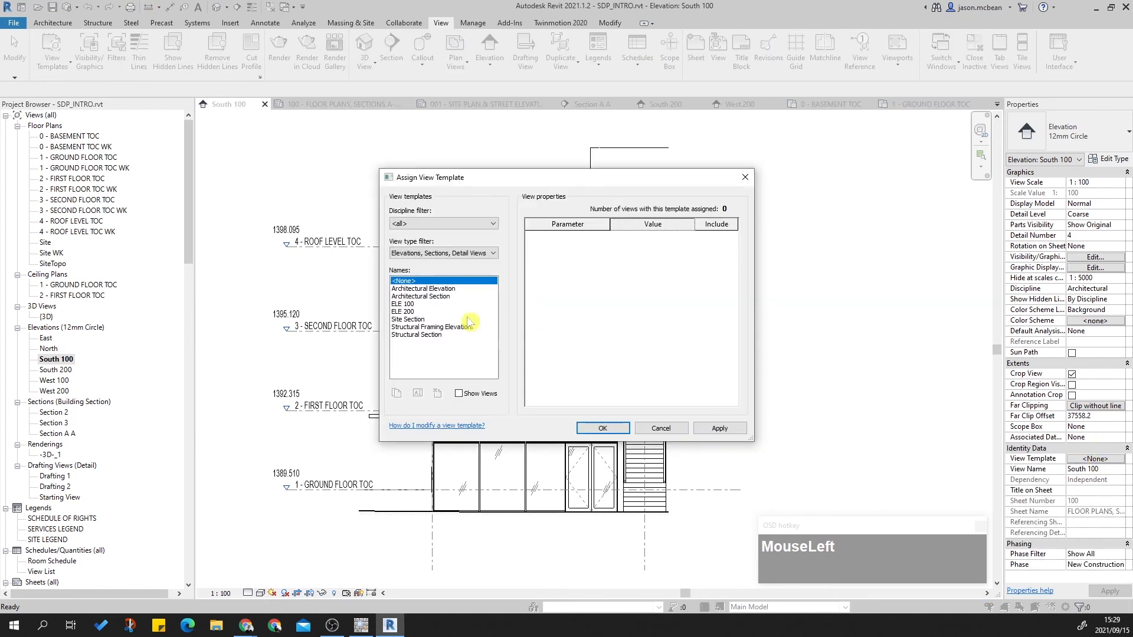
{"action": "left_click", "coordinate": [404, 304]}
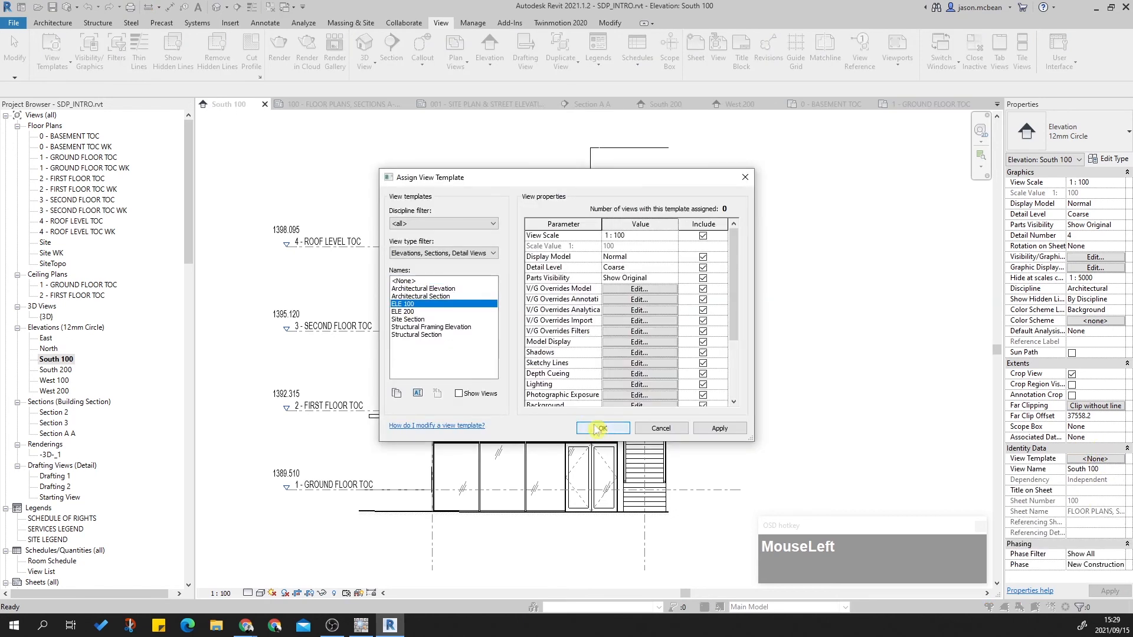
{"action": "left_click", "coordinate": [599, 428]}
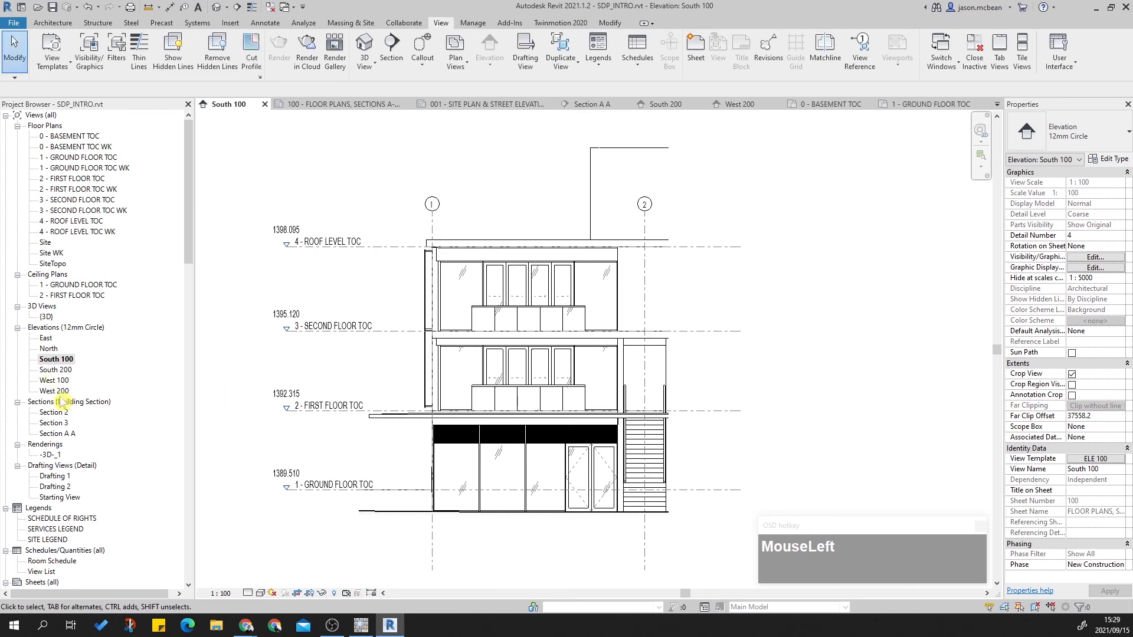
Step: Open the West 100 elevation and extend its level lines outward so the level heads sit farther from grid C
{"action": "double_click", "coordinate": [53, 380]}
{"action": "middle_click_drag", "start_coordinate": [736, 362], "coordinate": [905, 336]}
{"action": "scroll", "coordinate": [370, 373], "scroll_direction": "up", "scroll_amount": 2}
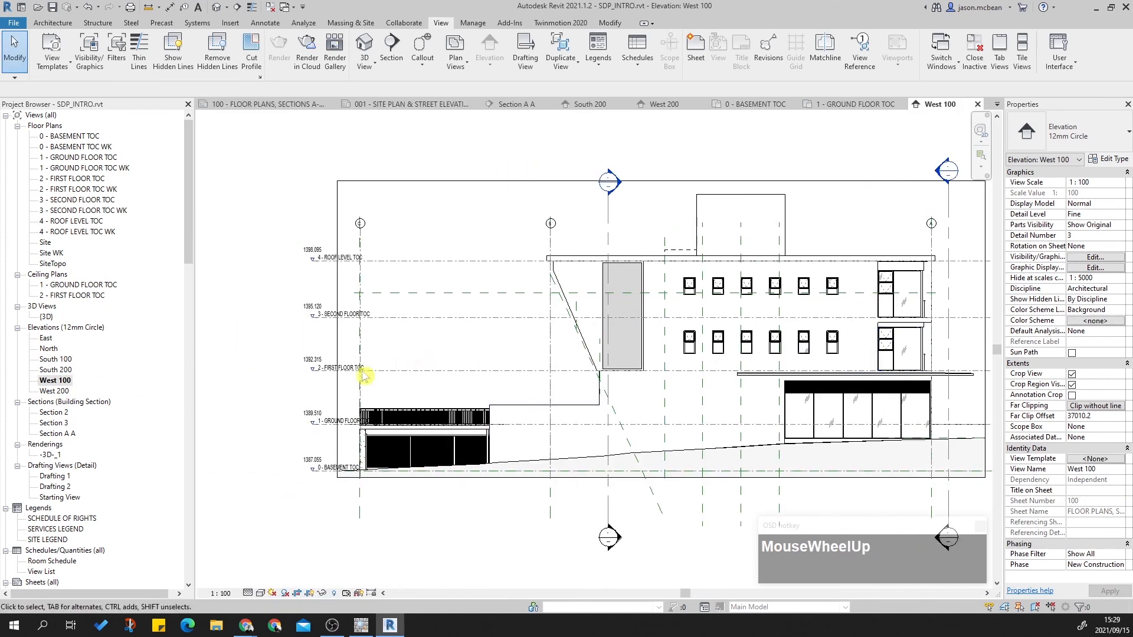
{"action": "left_click", "coordinate": [289, 377]}
{"action": "left_click_drag", "start_coordinate": [259, 383], "coordinate": [230, 382]}
{"action": "key", "text": "Escape"}
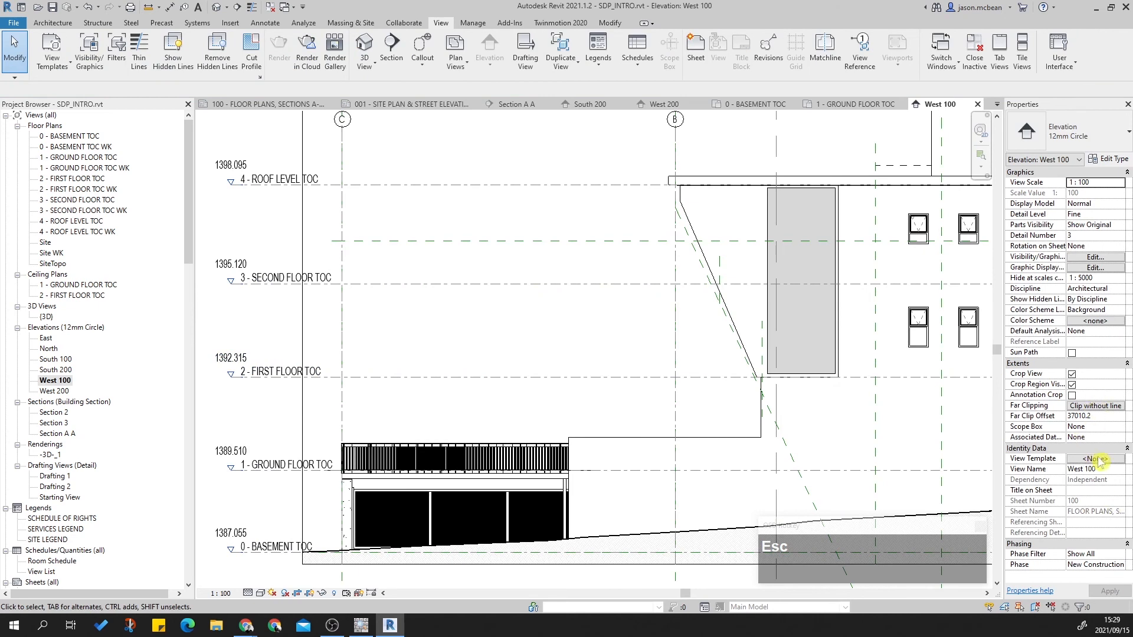
Step: Assign the ELE 100 view template to the West 100 elevation
{"action": "left_click", "coordinate": [1101, 459]}
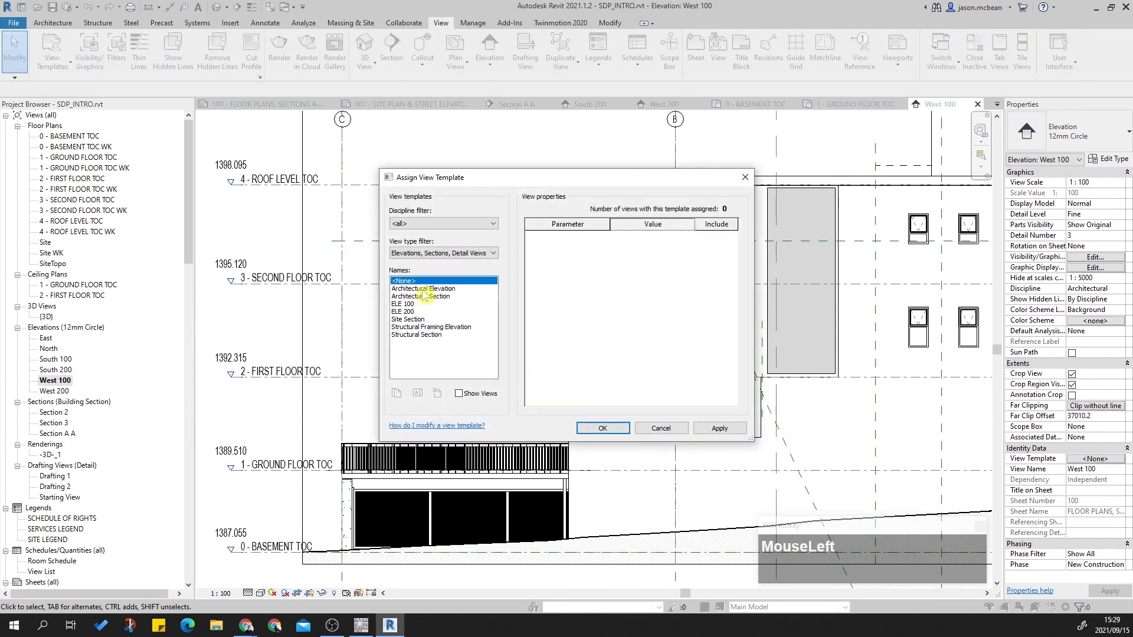
{"action": "double_click", "coordinate": [405, 303]}
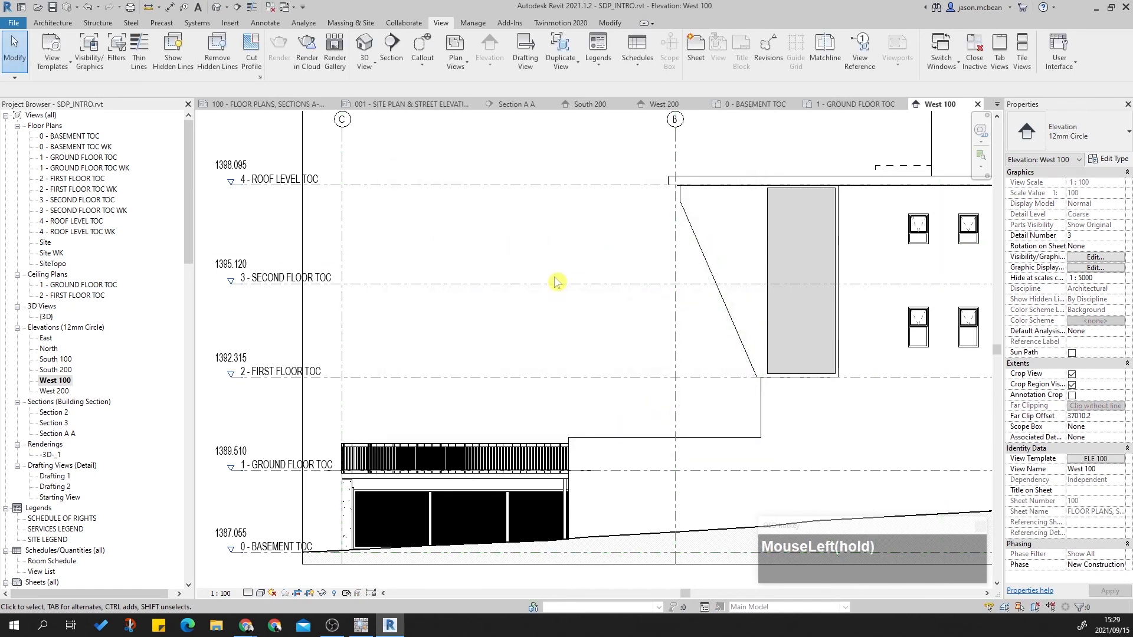
{"action": "scroll", "coordinate": [419, 357], "scroll_direction": "down", "scroll_amount": 4}
{"action": "middle_click", "coordinate": [587, 462]}
{"action": "middle_click", "coordinate": [586, 462]}
{"action": "key", "text": "Escape"}
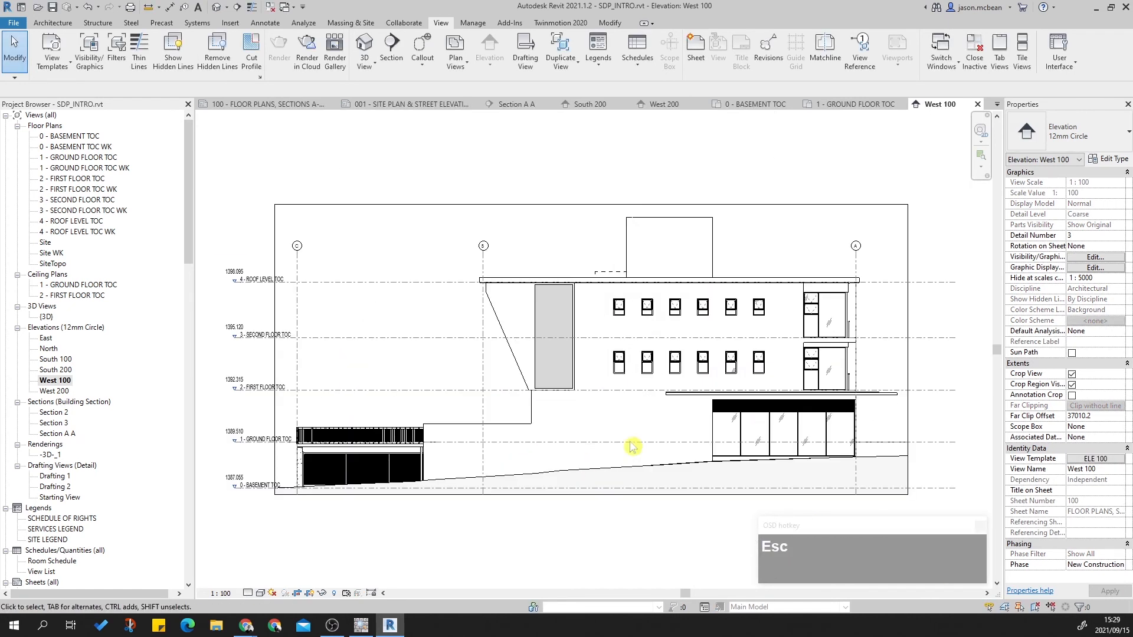
{"action": "left_click", "coordinate": [590, 206]}
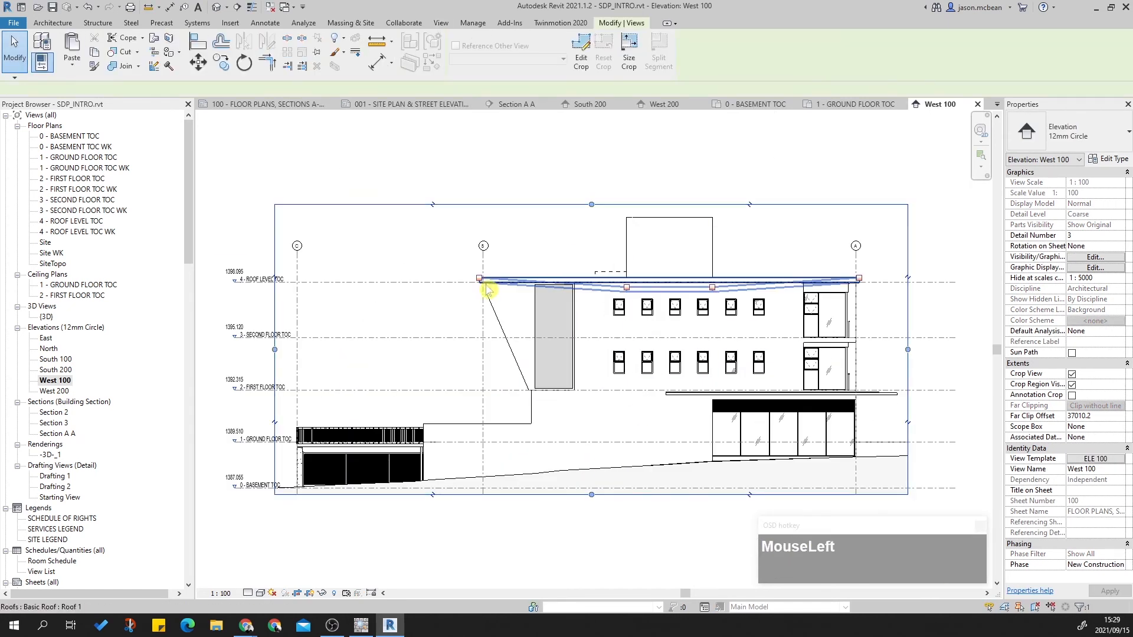
{"action": "scroll", "coordinate": [480, 289], "scroll_direction": "down", "scroll_amount": 2}
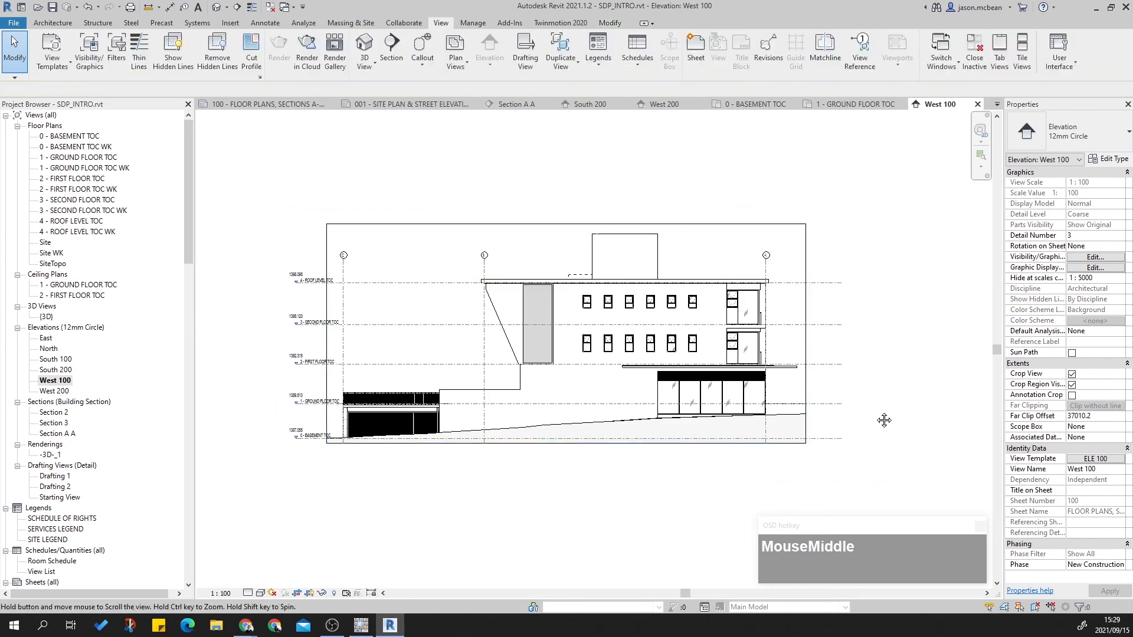
{"action": "middle_click", "coordinate": [725, 395]}
{"action": "middle_click", "coordinate": [726, 394]}
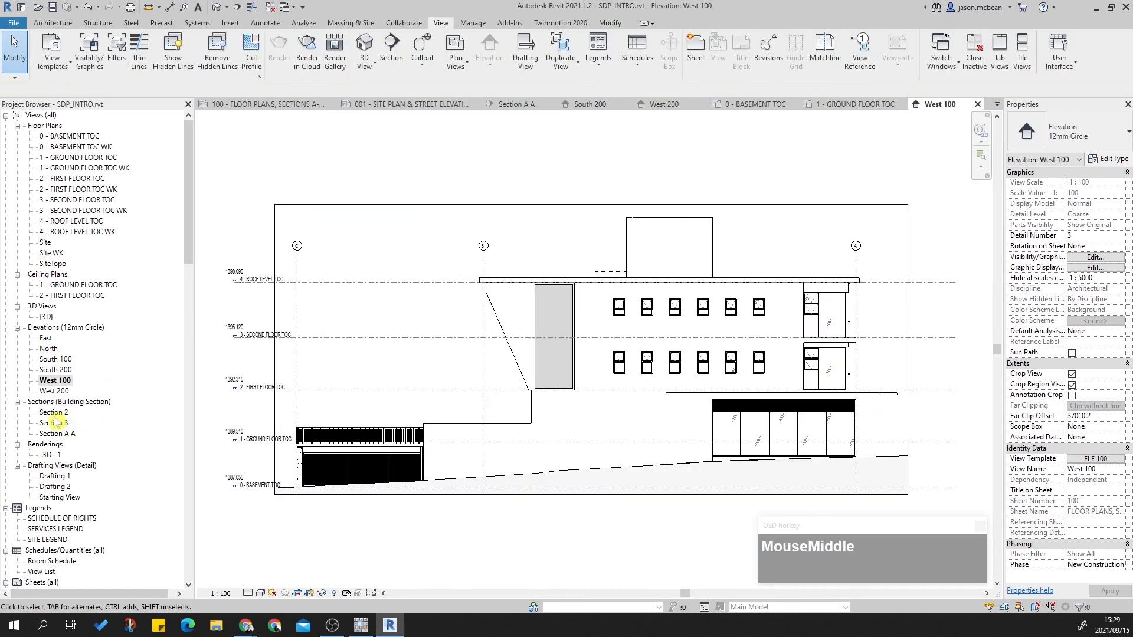
Step: Open Section A A and extend its level lines outward so the level heads clear the vertical dimensions beside grid C
{"action": "double_click", "coordinate": [59, 434]}
{"action": "scroll", "coordinate": [929, 372], "scroll_direction": "down", "scroll_amount": 1}
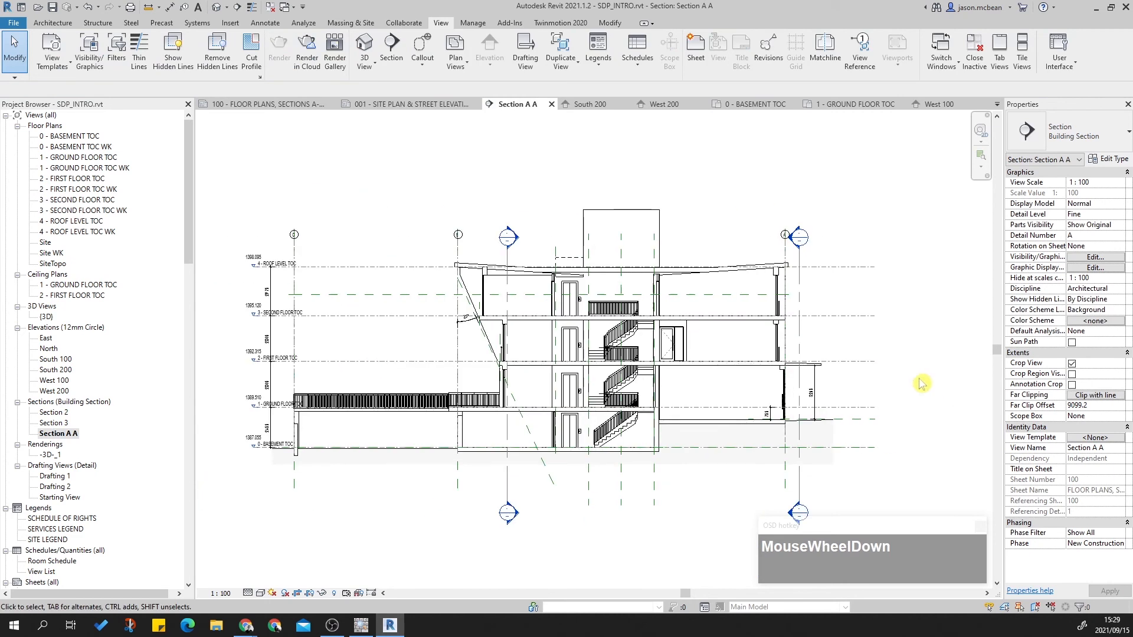
{"action": "middle_click_drag", "start_coordinate": [576, 417], "coordinate": [583, 442]}
{"action": "left_click", "coordinate": [269, 394]}
{"action": "scroll", "coordinate": [247, 386], "scroll_direction": "up", "scroll_amount": 3}
{"action": "left_click", "coordinate": [252, 387]}
{"action": "left_click_drag", "start_coordinate": [252, 387], "coordinate": [214, 386]}
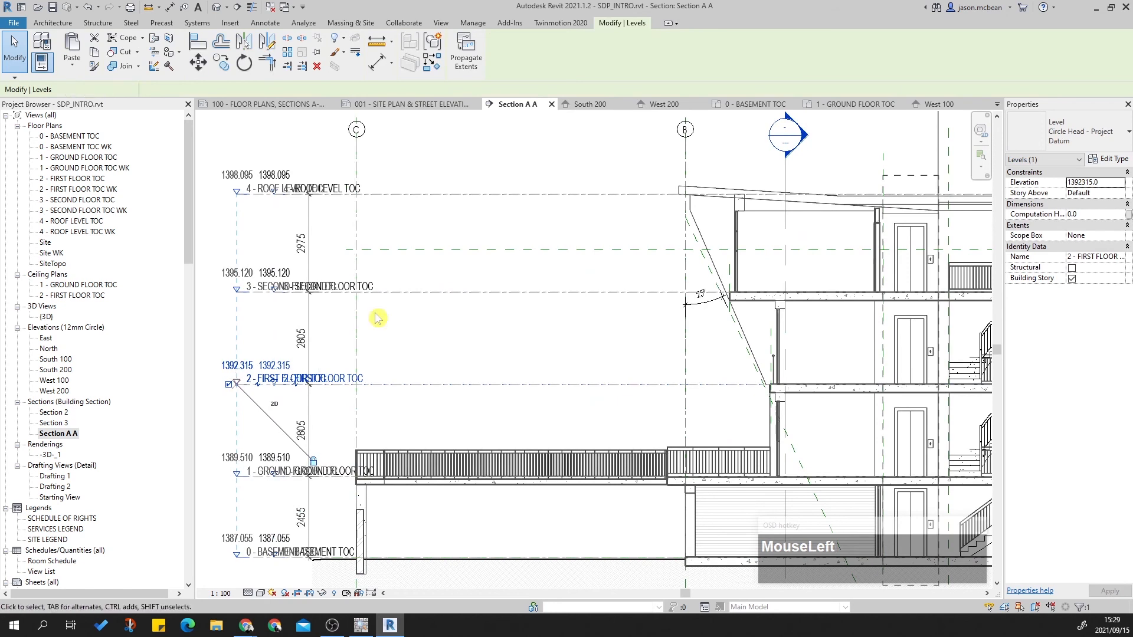
{"action": "key", "text": "Escape"}
{"action": "scroll", "coordinate": [307, 330], "scroll_direction": "down", "scroll_amount": 2}
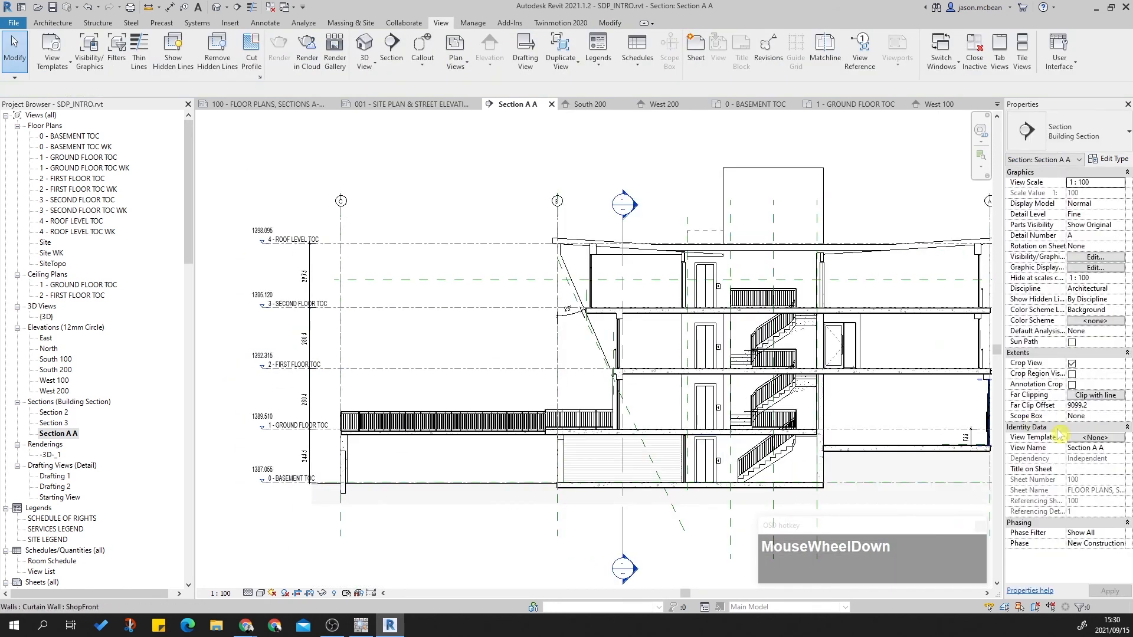
Step: Assign the ELE 100 view template to Section A A
{"action": "left_click", "coordinate": [1092, 429]}
{"action": "left_click", "coordinate": [1094, 429]}
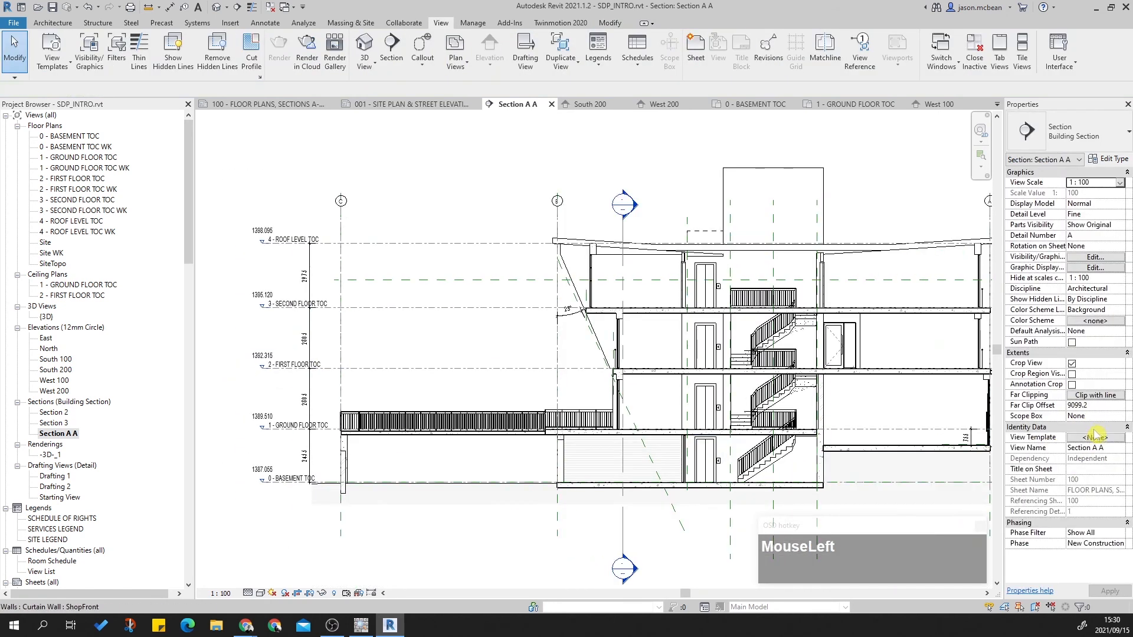
{"action": "left_click", "coordinate": [1096, 437]}
{"action": "left_click", "coordinate": [403, 304]}
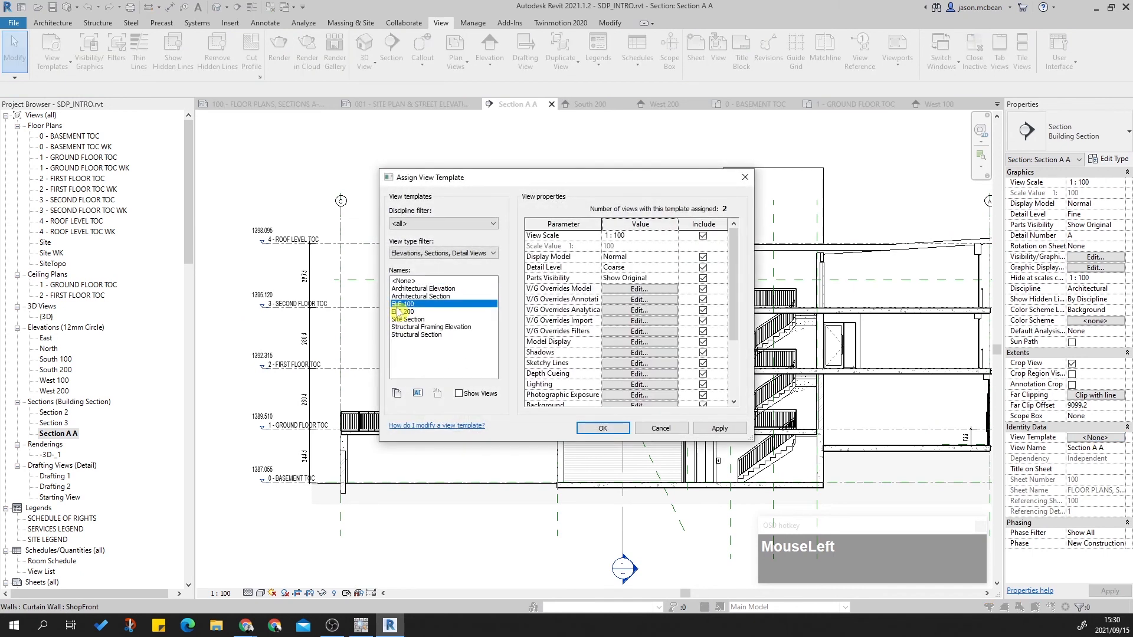
{"action": "left_click", "coordinate": [602, 428]}
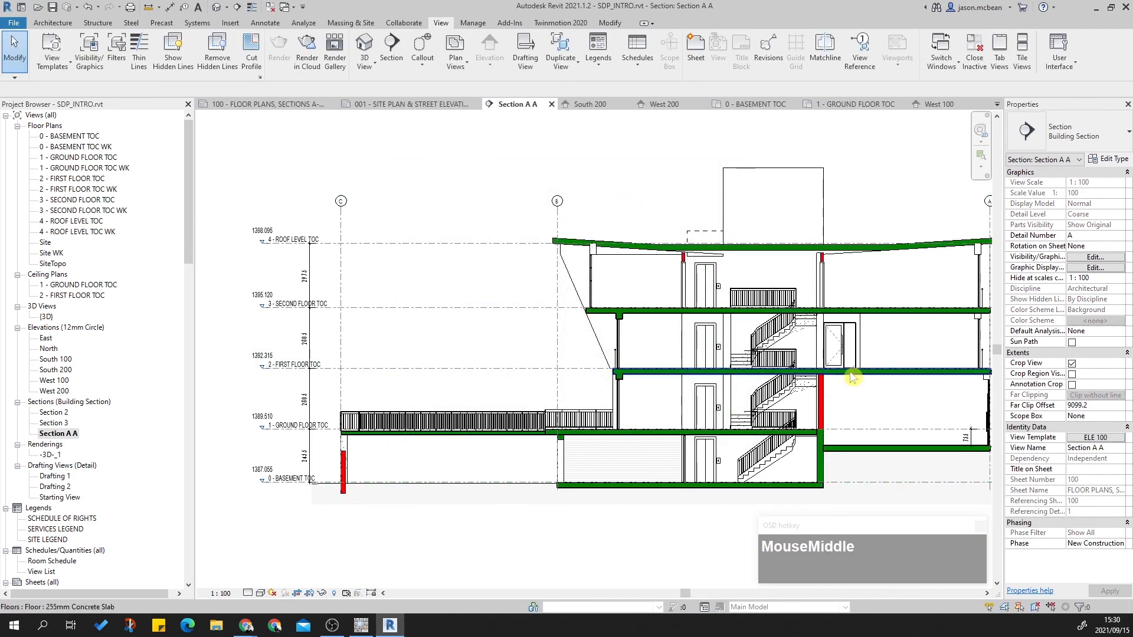
{"action": "middle_click_drag", "start_coordinate": [858, 377], "coordinate": [741, 380]}
{"action": "left_click", "coordinate": [241, 594]}
{"action": "left_click", "coordinate": [246, 594]}
{"action": "left_click", "coordinate": [334, 567]}
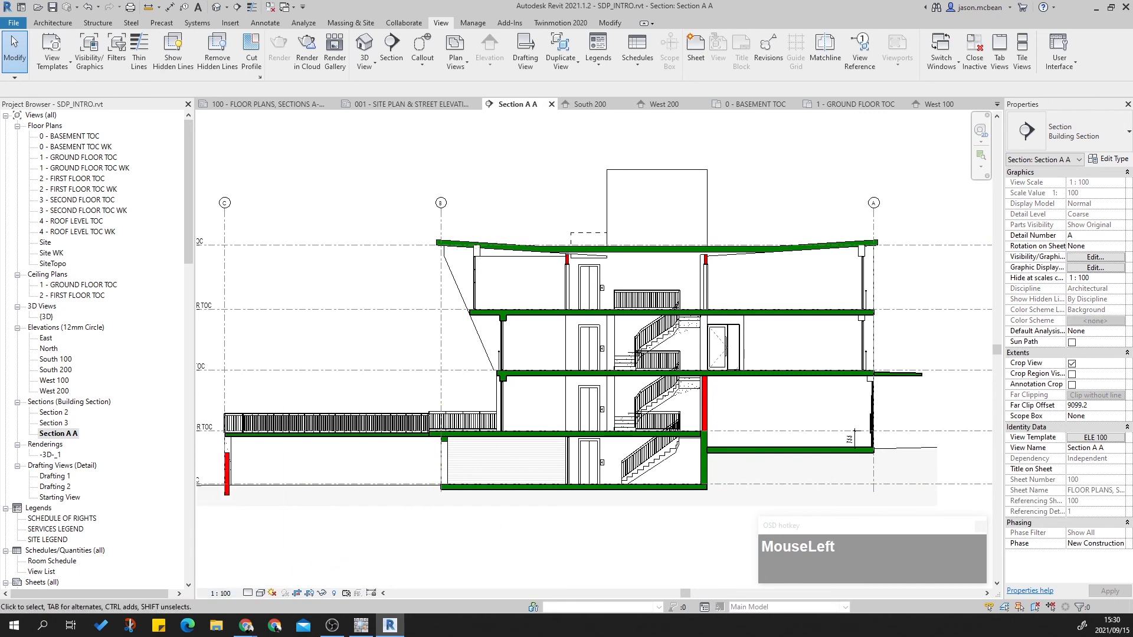
Step: Set the detail level of the ELE 100 view template to Fine and apply it to Section A A
{"action": "left_click", "coordinate": [1090, 440]}
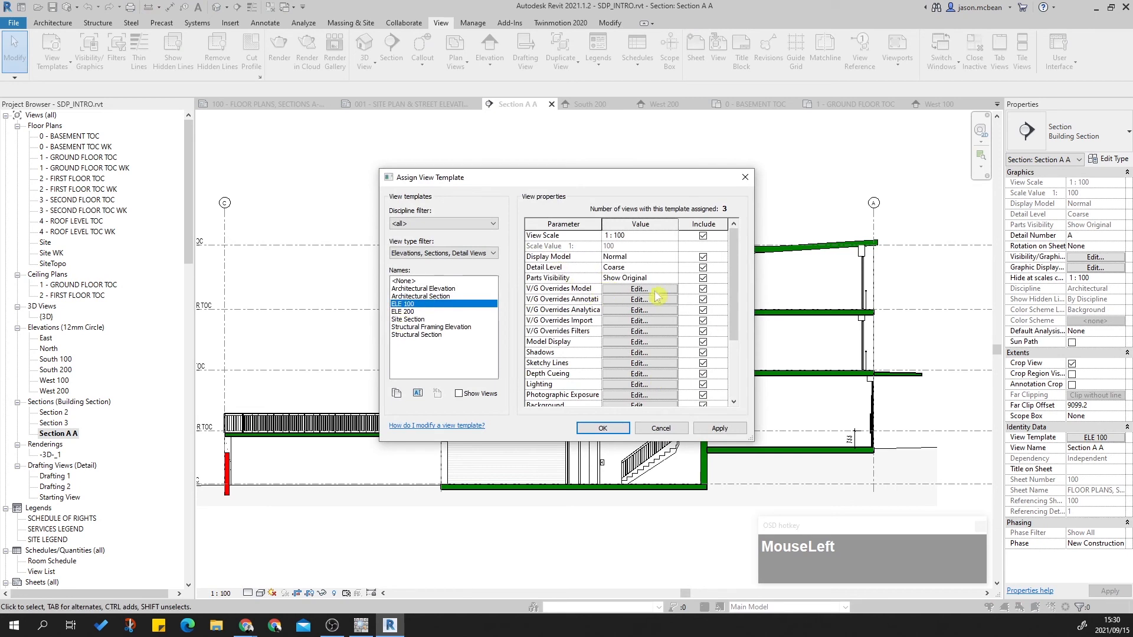
{"action": "left_click", "coordinate": [635, 269]}
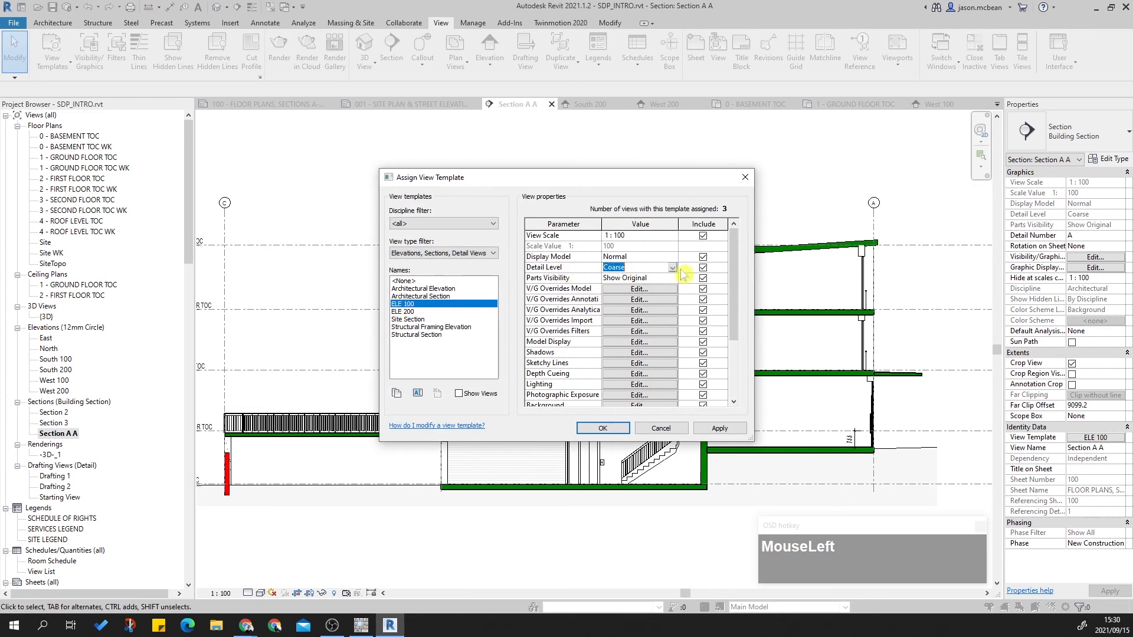
{"action": "left_click", "coordinate": [673, 268]}
{"action": "left_click", "coordinate": [631, 296]}
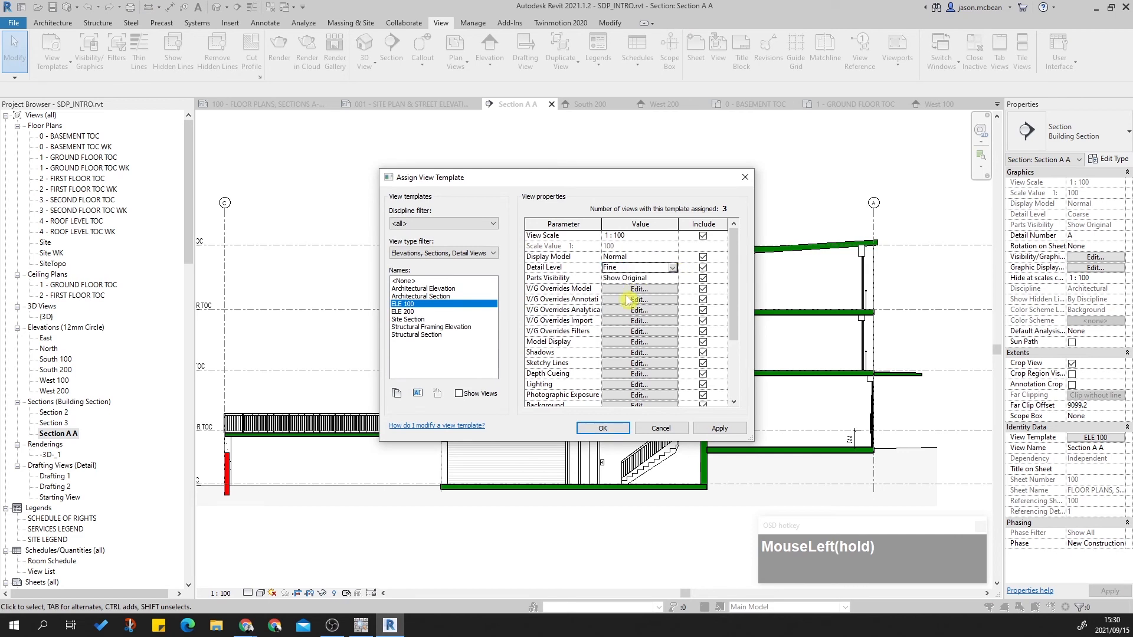
{"action": "left_click", "coordinate": [717, 435]}
{"action": "left_click", "coordinate": [602, 428]}
Step: Examine the concrete slabs, stairs and the beam beneath the slab edge in Section A A
{"action": "scroll", "coordinate": [784, 450], "scroll_direction": "up", "scroll_amount": 5}
{"action": "scroll", "coordinate": [690, 417], "scroll_direction": "up", "scroll_amount": 4}
{"action": "scroll", "coordinate": [686, 336], "scroll_direction": "down", "scroll_amount": 5}
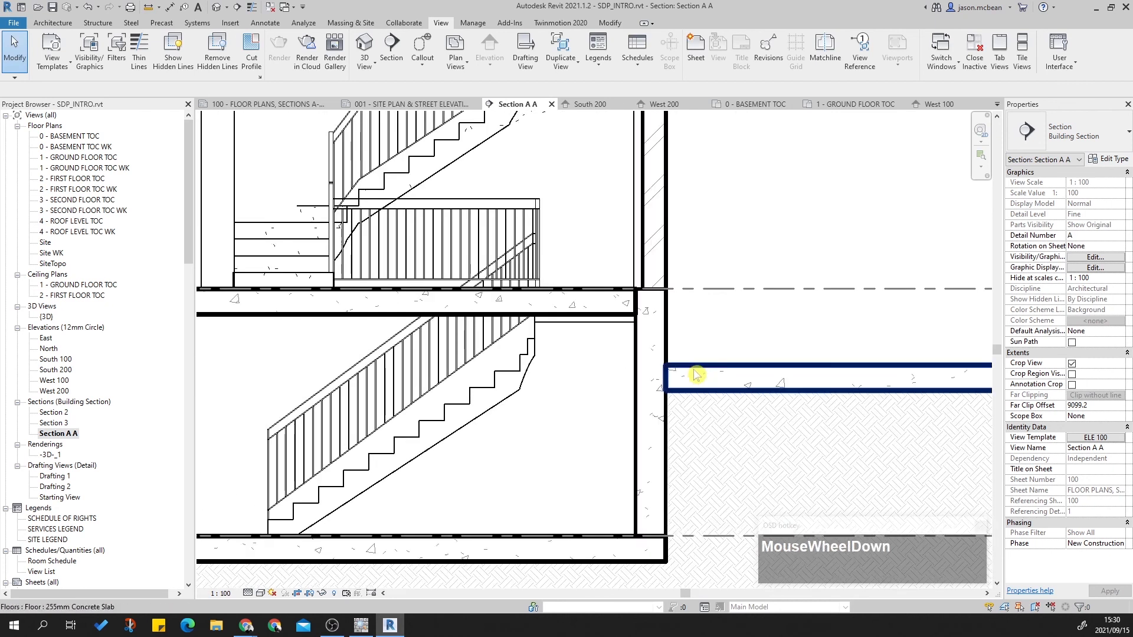
{"action": "scroll", "coordinate": [767, 305], "scroll_direction": "down", "scroll_amount": 2}
{"action": "middle_click_drag", "start_coordinate": [682, 252], "coordinate": [736, 319]}
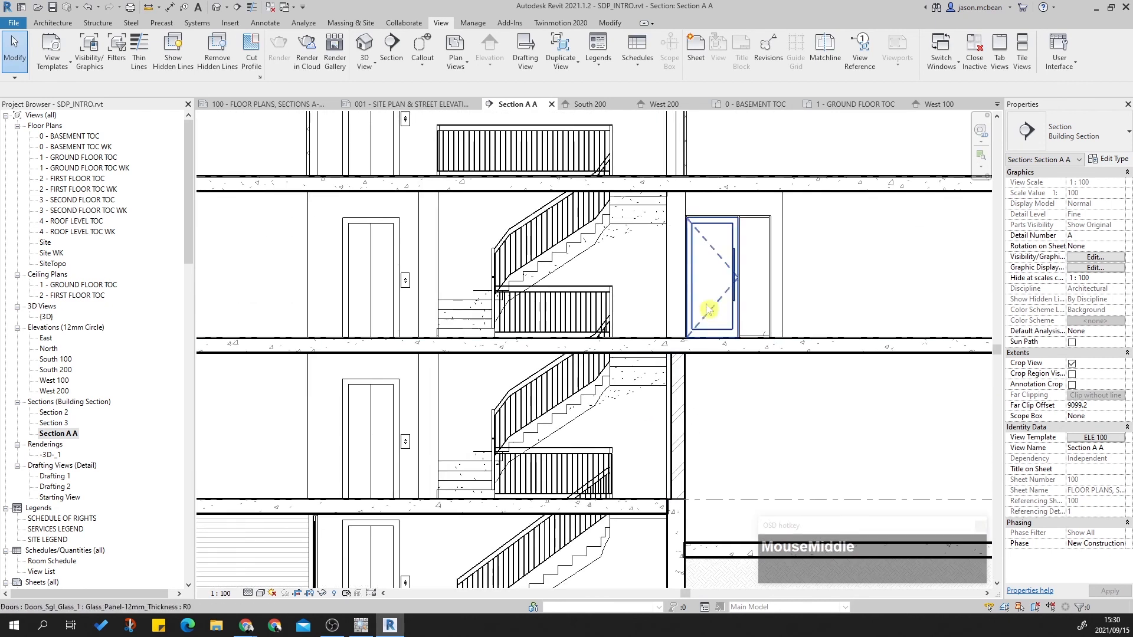
{"action": "scroll", "coordinate": [578, 378], "scroll_direction": "down", "scroll_amount": 4}
{"action": "scroll", "coordinate": [351, 250], "scroll_direction": "up", "scroll_amount": 6}
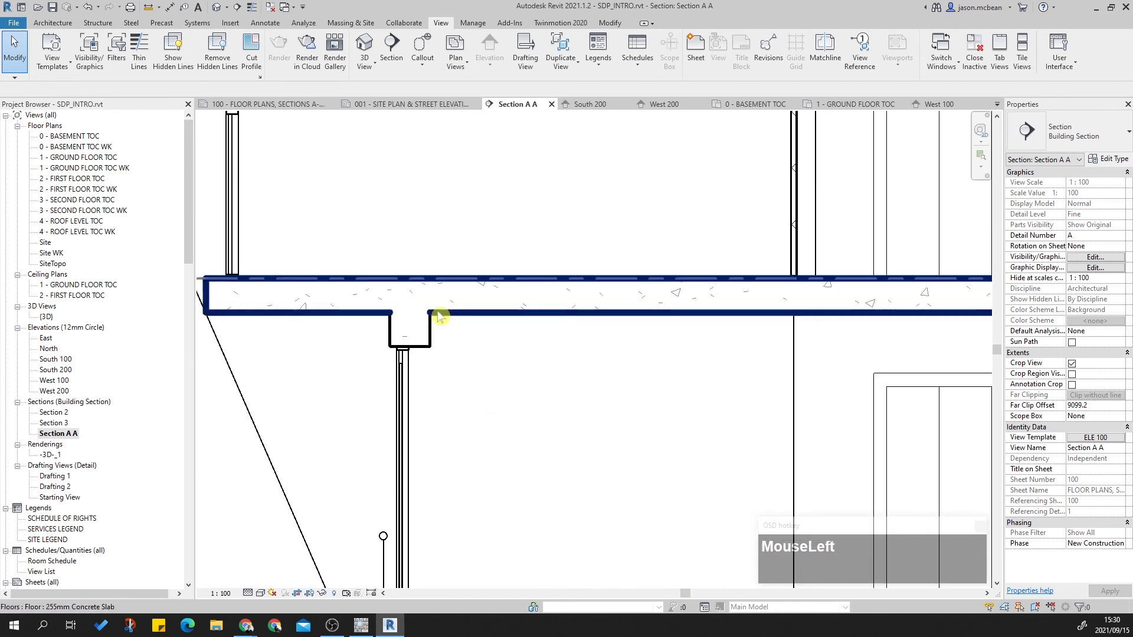
{"action": "left_click", "coordinate": [440, 316]}
{"action": "left_click", "coordinate": [430, 341]}
{"action": "key", "text": "Escape"}
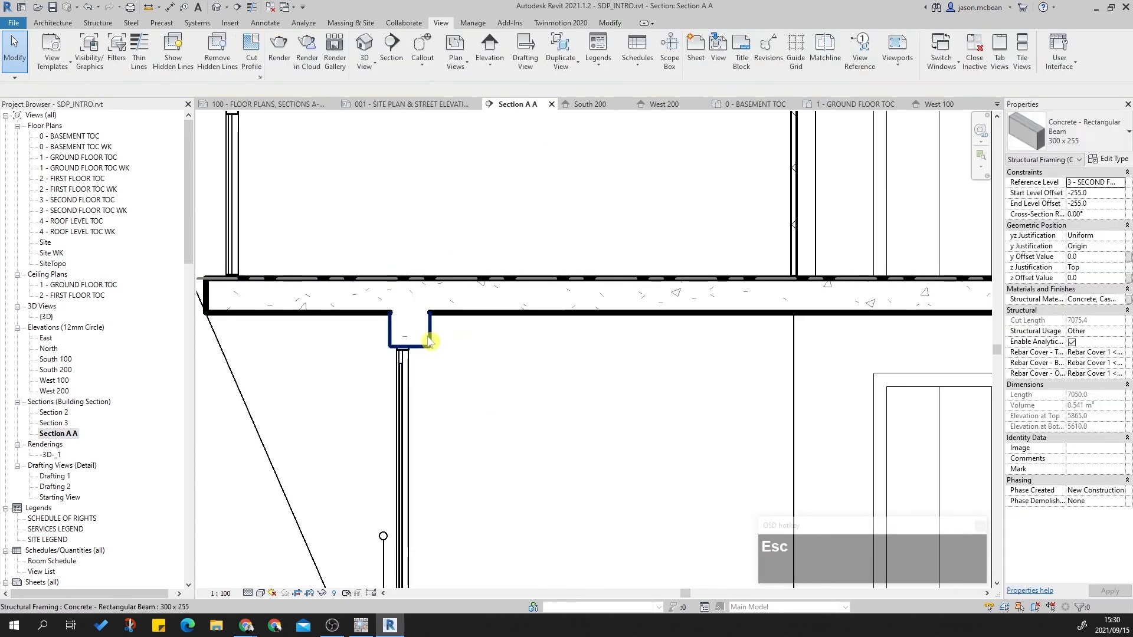
Step: Inspect the concrete rectangular beam beneath the second floor slab edge in Section A A
{"action": "scroll", "coordinate": [428, 341], "scroll_direction": "down", "scroll_amount": 5}
{"action": "left_click", "coordinate": [430, 337]}
{"action": "key", "text": "Escape"}
{"action": "left_click", "coordinate": [424, 519]}
{"action": "key", "text": "Escape"}
{"action": "left_click", "coordinate": [420, 333]}
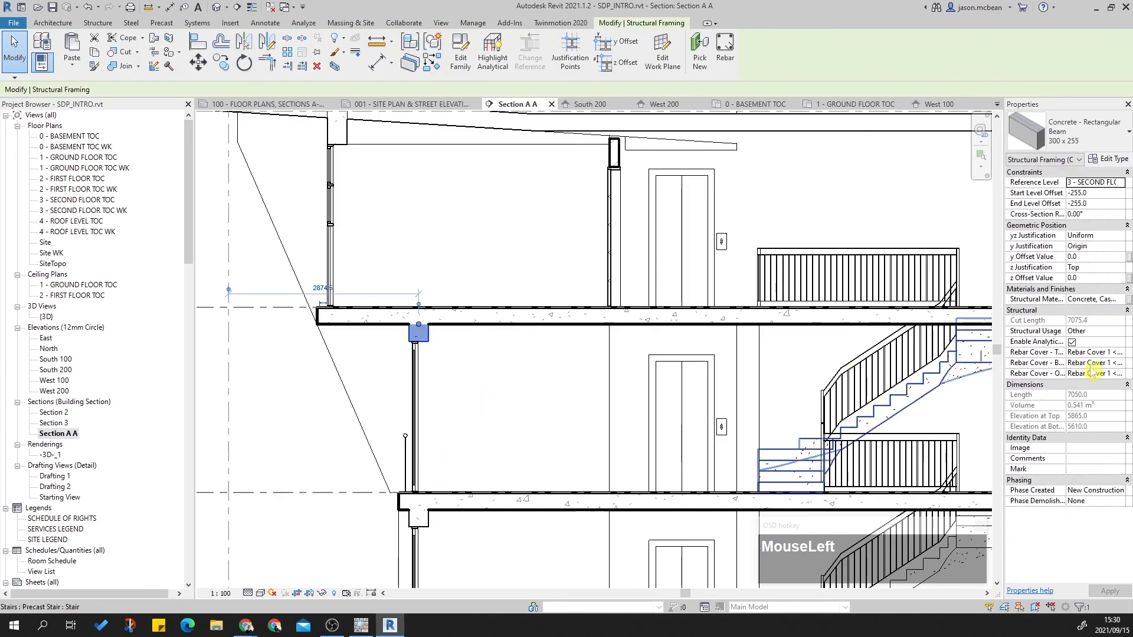
{"action": "key", "text": "Escape"}
Step: Open the model category overrides of the ELE 100 view template and expand the Structural Framing category
{"action": "left_click", "coordinate": [1098, 438]}
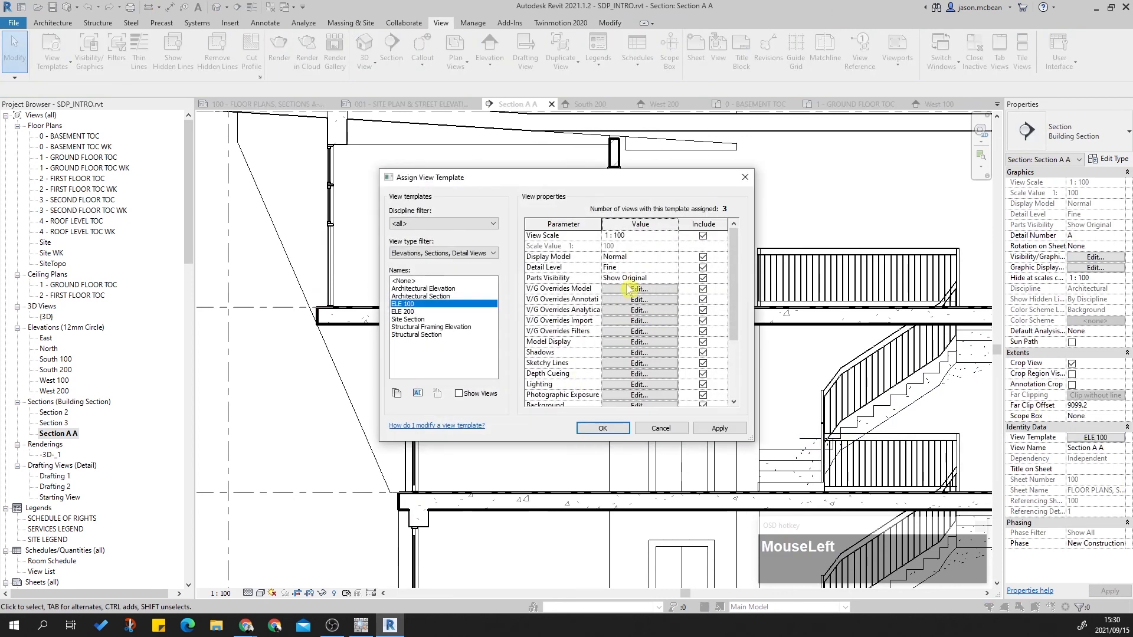
{"action": "left_click", "coordinate": [631, 298]}
{"action": "left_click", "coordinate": [198, 398]}
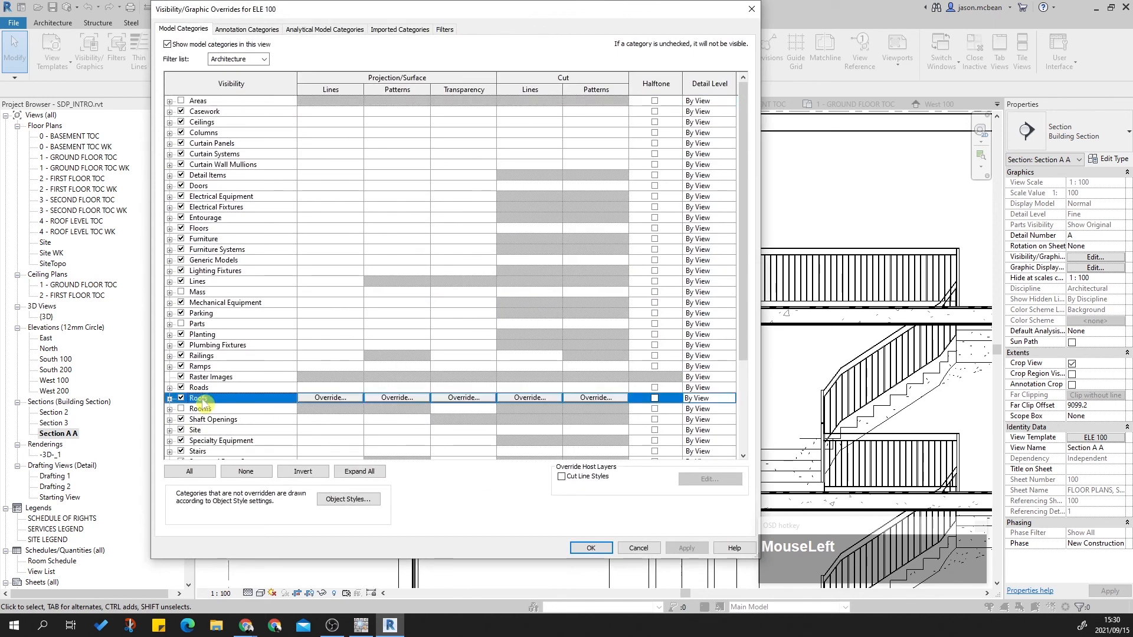
{"action": "scroll", "coordinate": [205, 404], "scroll_direction": "down", "scroll_amount": 4}
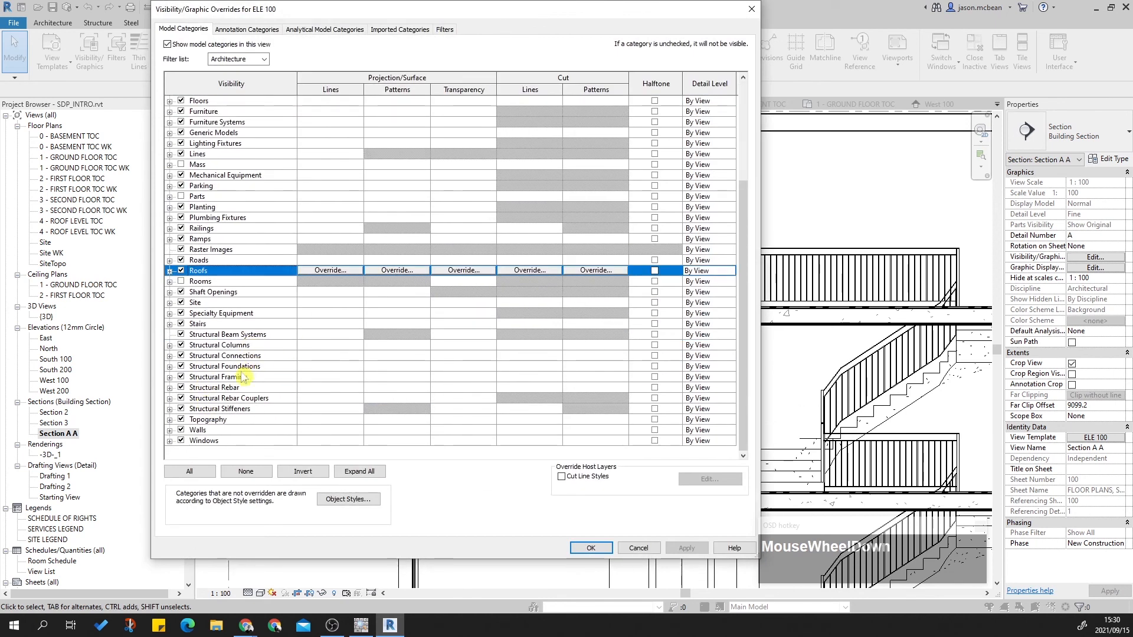
{"action": "left_click", "coordinate": [242, 377]}
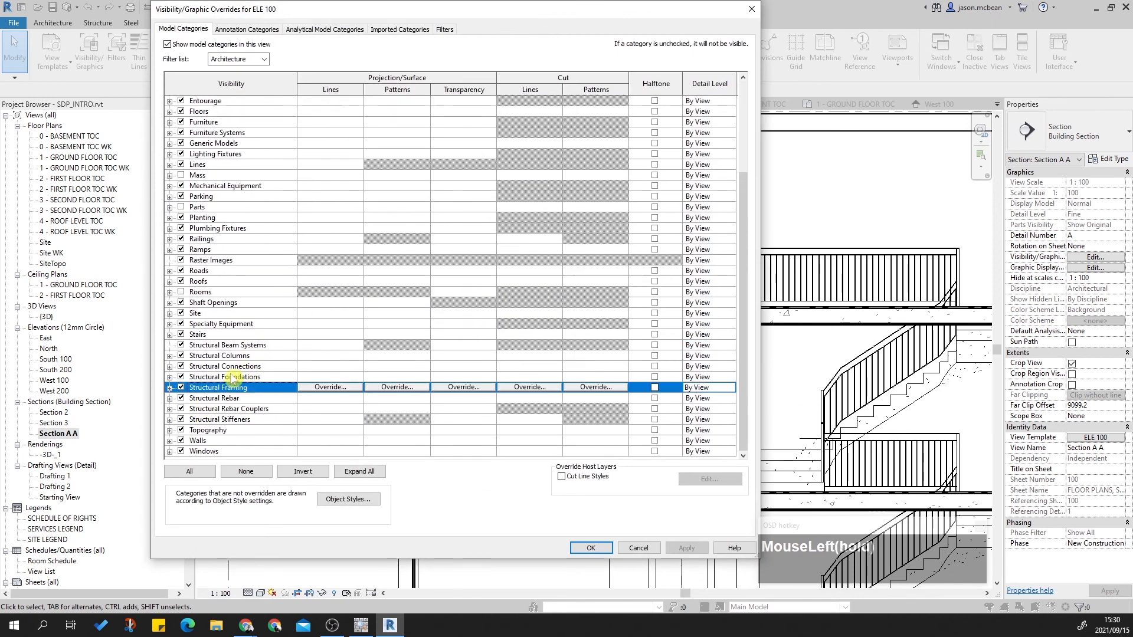
{"action": "left_click", "coordinate": [169, 388]}
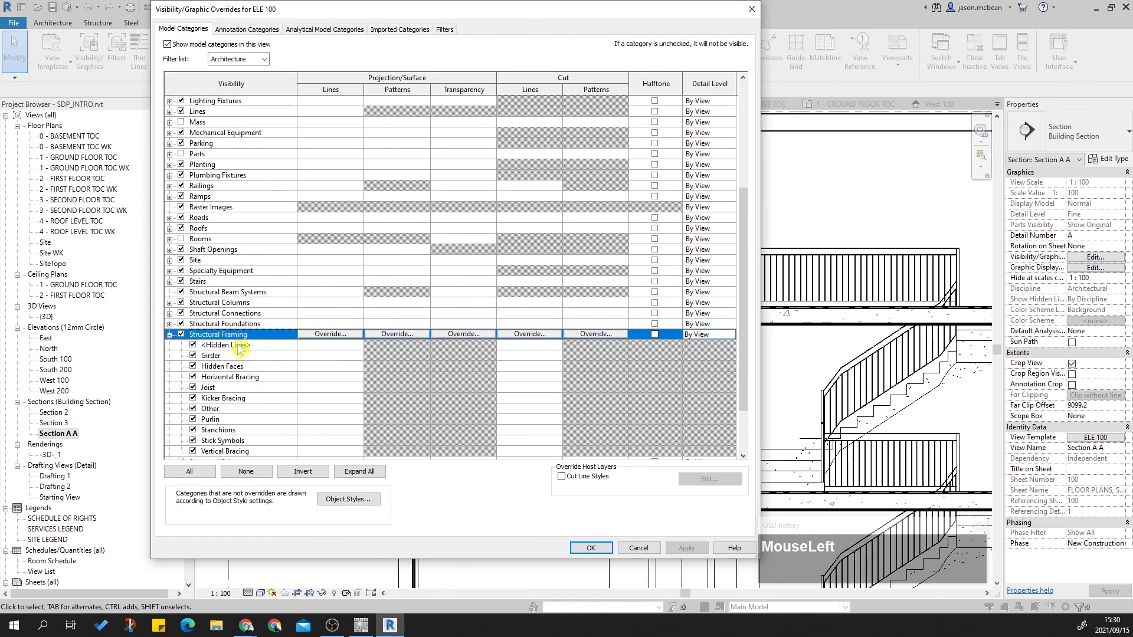
{"action": "scroll", "coordinate": [246, 390], "scroll_direction": "down", "scroll_amount": 1}
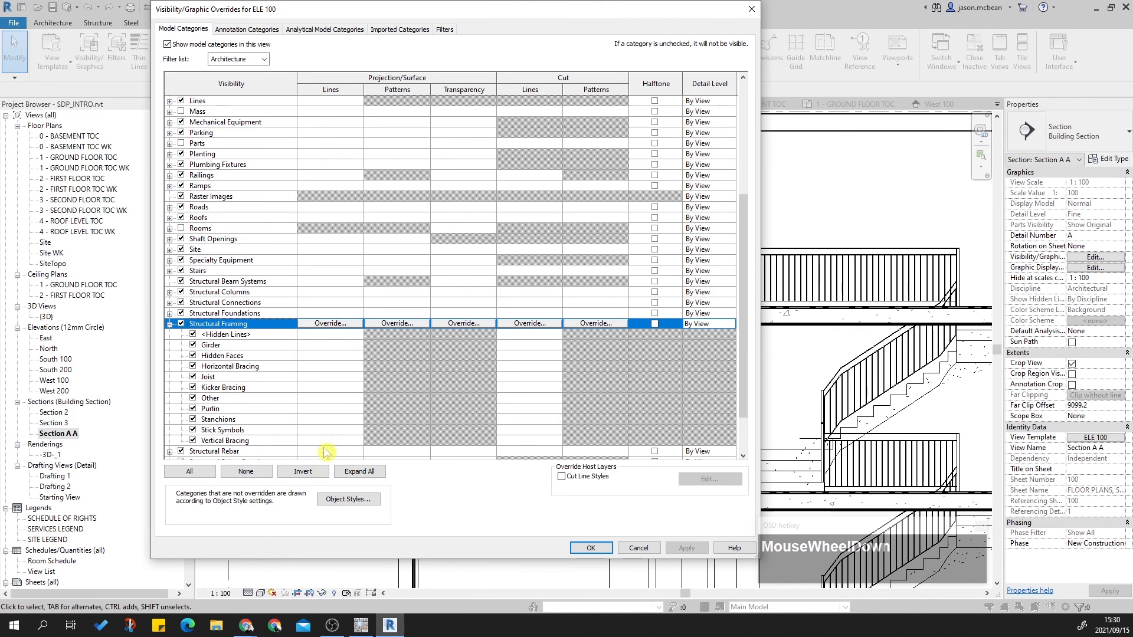
Step: Set the cut line weight of Structural Framing to 6 in Object Styles and apply it, closing the template settings
{"action": "left_click", "coordinate": [348, 499]}
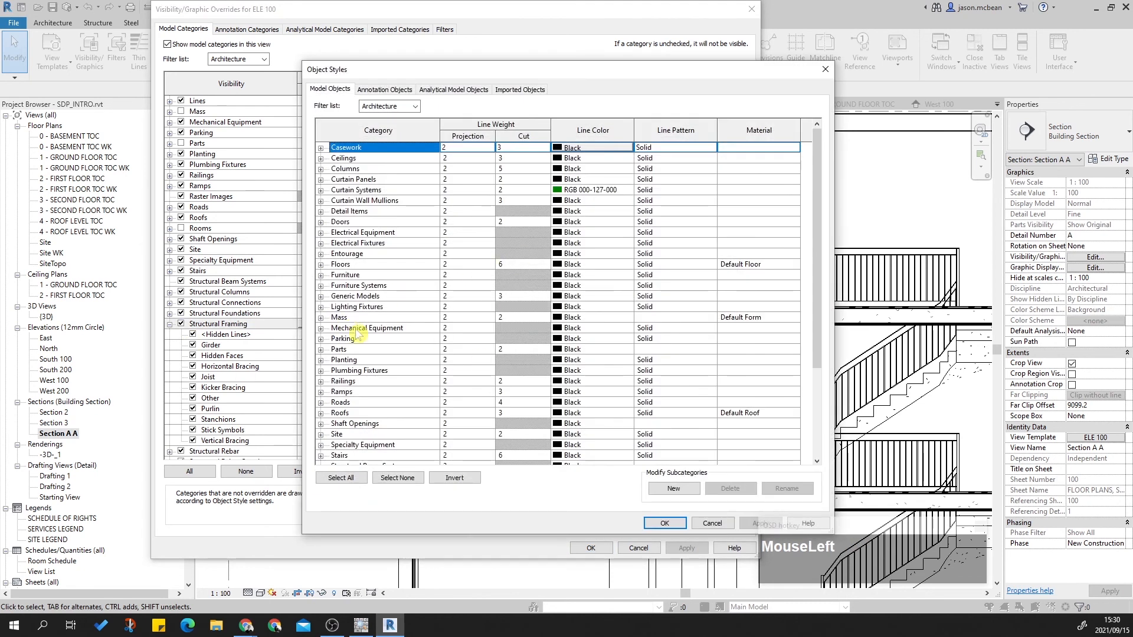
{"action": "scroll", "coordinate": [351, 328], "scroll_direction": "down", "scroll_amount": 4}
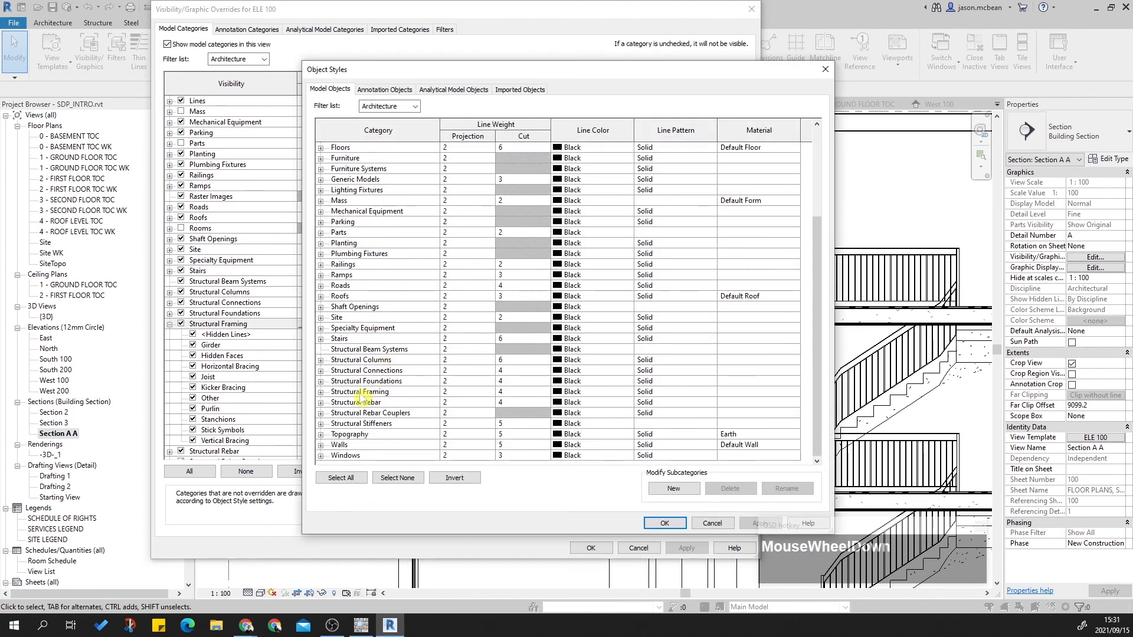
{"action": "left_click", "coordinate": [375, 393]}
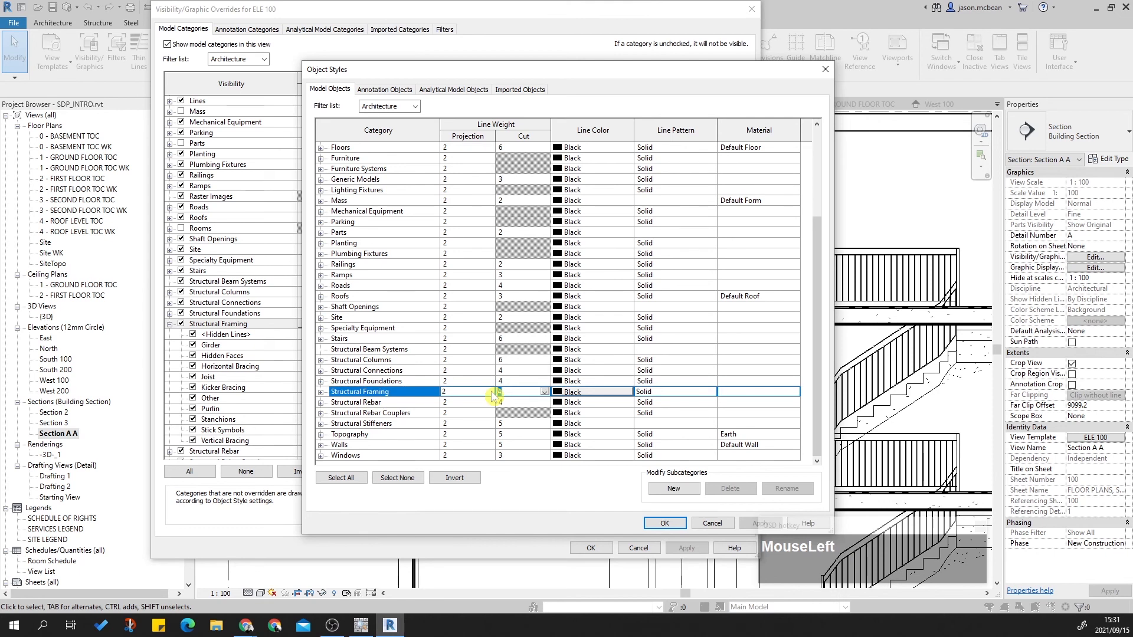
{"action": "type", "text": "6"}
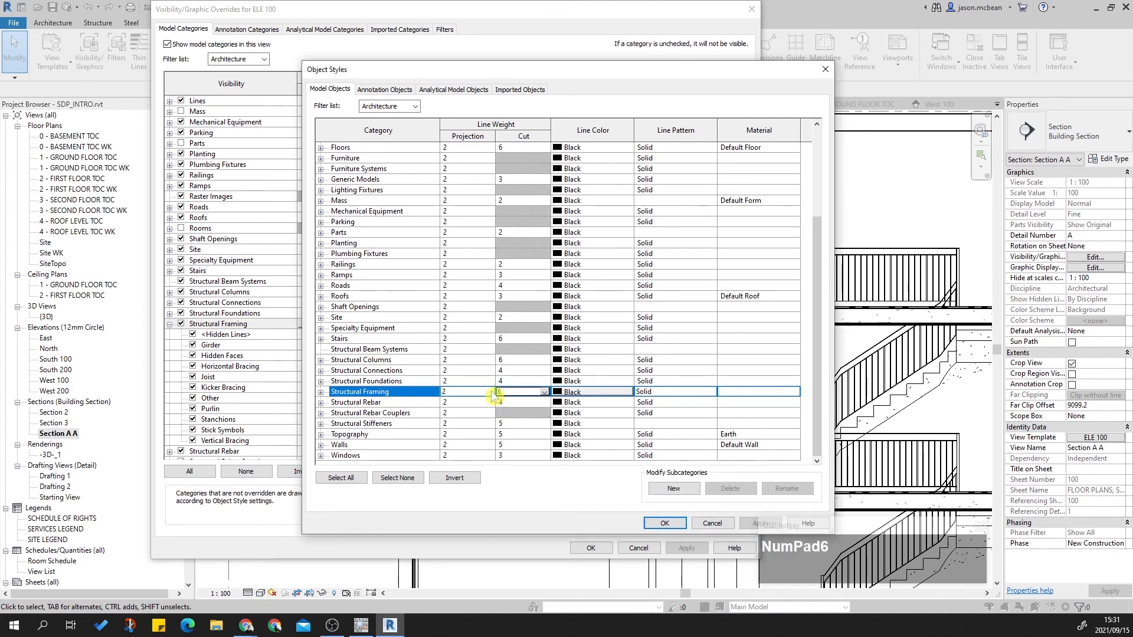
{"action": "left_click", "coordinate": [761, 523]}
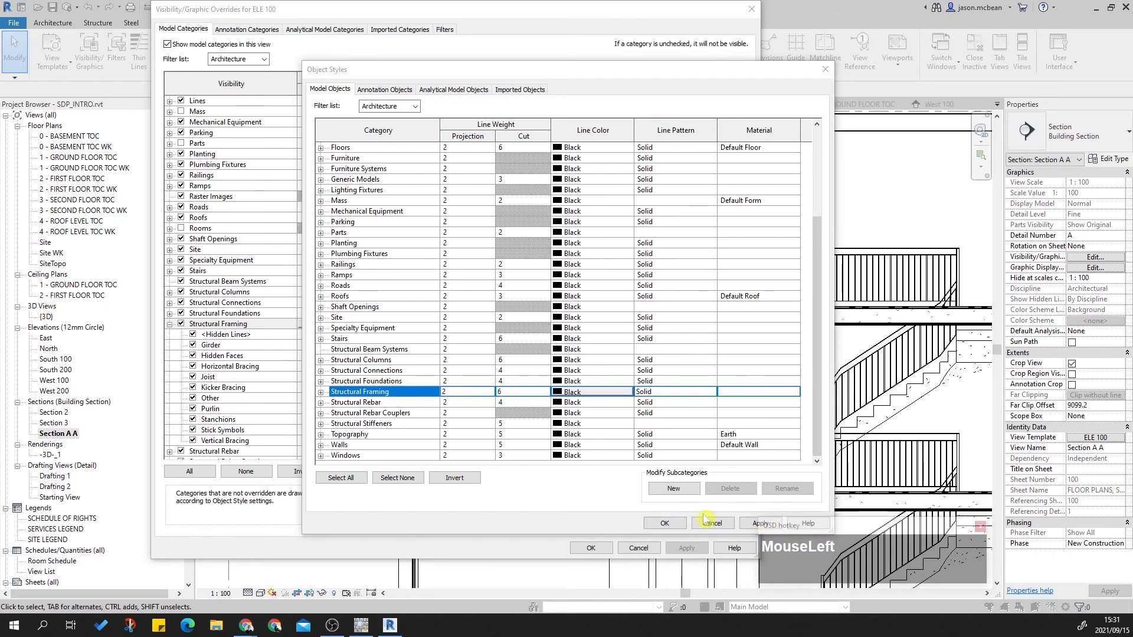
{"action": "left_click", "coordinate": [664, 523]}
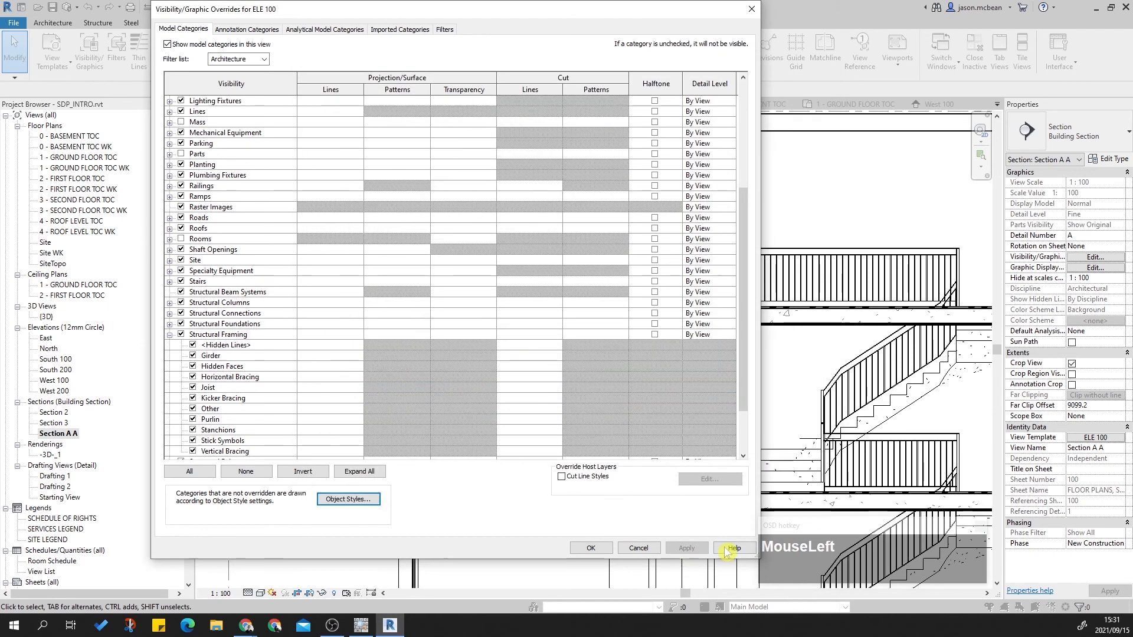
{"action": "left_click", "coordinate": [610, 549]}
{"action": "left_click", "coordinate": [602, 427]}
Step: Change the concrete slab resting on the ground beside grid A to the 125mm Surface Bed floor type
{"action": "scroll", "coordinate": [502, 373], "scroll_direction": "down", "scroll_amount": 2}
{"action": "scroll", "coordinate": [496, 448], "scroll_direction": "down", "scroll_amount": 3}
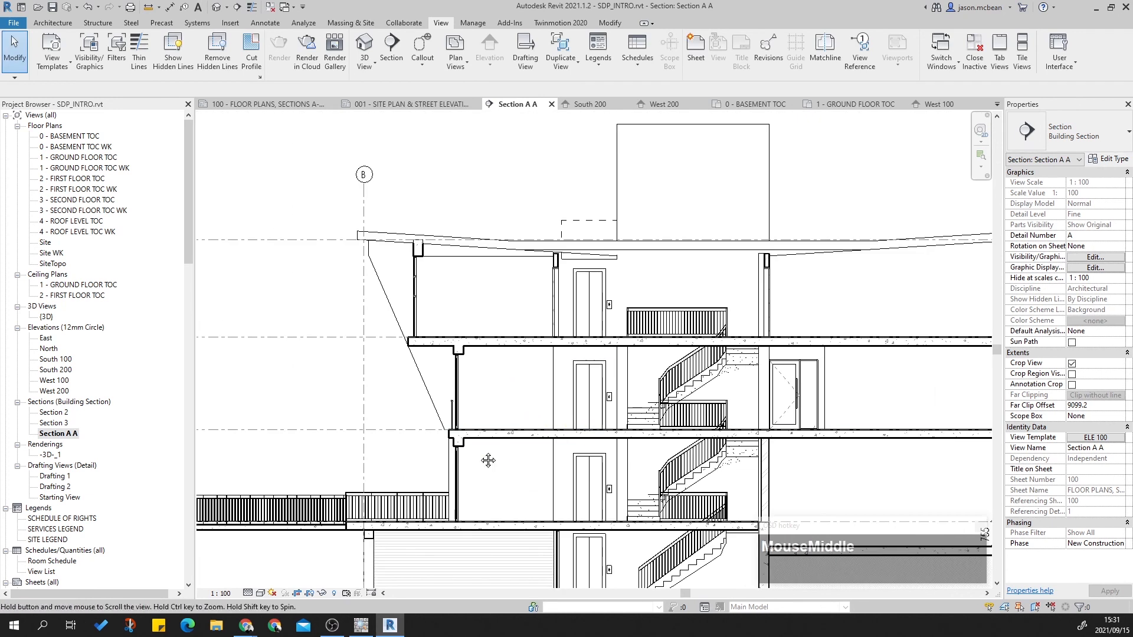
{"action": "scroll", "coordinate": [446, 438], "scroll_direction": "up", "scroll_amount": 7}
{"action": "middle_click_drag", "start_coordinate": [456, 371], "coordinate": [633, 340]}
{"action": "scroll", "coordinate": [633, 341], "scroll_direction": "down", "scroll_amount": 3}
{"action": "middle_click_drag", "start_coordinate": [433, 461], "coordinate": [669, 463]}
{"action": "middle_click_drag", "start_coordinate": [399, 290], "coordinate": [566, 329]}
{"action": "scroll", "coordinate": [715, 468], "scroll_direction": "down", "scroll_amount": 3}
{"action": "middle_click_drag", "start_coordinate": [715, 468], "coordinate": [678, 481]}
{"action": "scroll", "coordinate": [549, 479], "scroll_direction": "up", "scroll_amount": 6}
{"action": "left_click", "coordinate": [525, 435]}
{"action": "left_click", "coordinate": [1059, 152]}
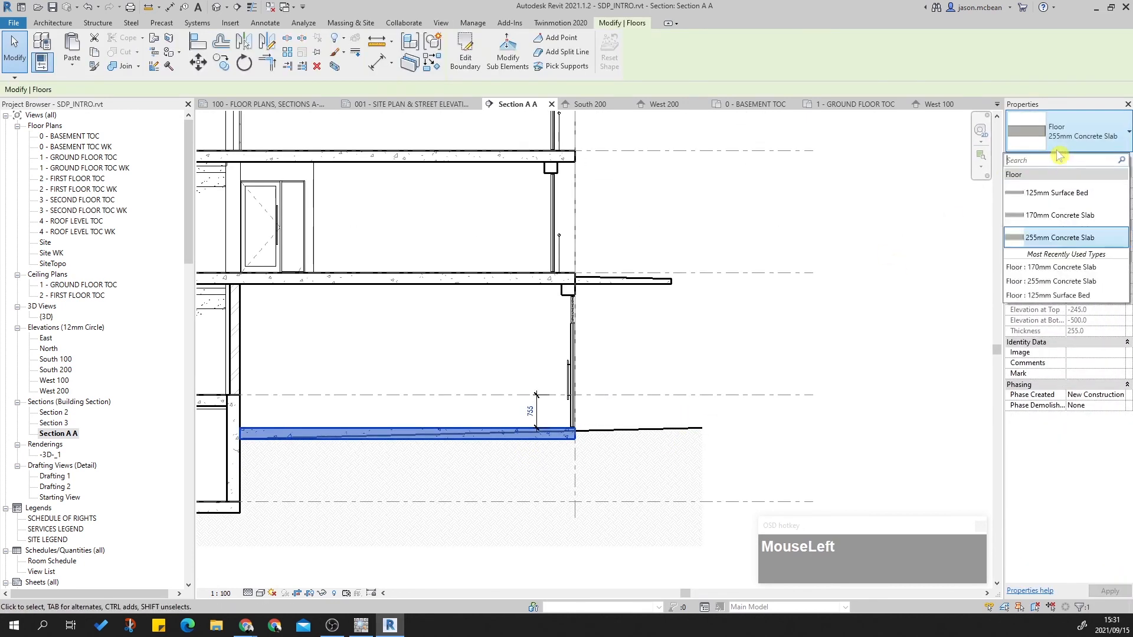
{"action": "left_click", "coordinate": [1080, 193]}
{"action": "left_click", "coordinate": [827, 410]}
Step: Change the basement floor slab to the 125mm Surface Bed type
{"action": "scroll", "coordinate": [861, 409], "scroll_direction": "down", "scroll_amount": 3}
{"action": "scroll", "coordinate": [561, 430], "scroll_direction": "up", "scroll_amount": 4}
{"action": "scroll", "coordinate": [619, 398], "scroll_direction": "down", "scroll_amount": 5}
{"action": "middle_click_drag", "start_coordinate": [525, 464], "coordinate": [538, 464]}
{"action": "scroll", "coordinate": [577, 434], "scroll_direction": "up", "scroll_amount": 4}
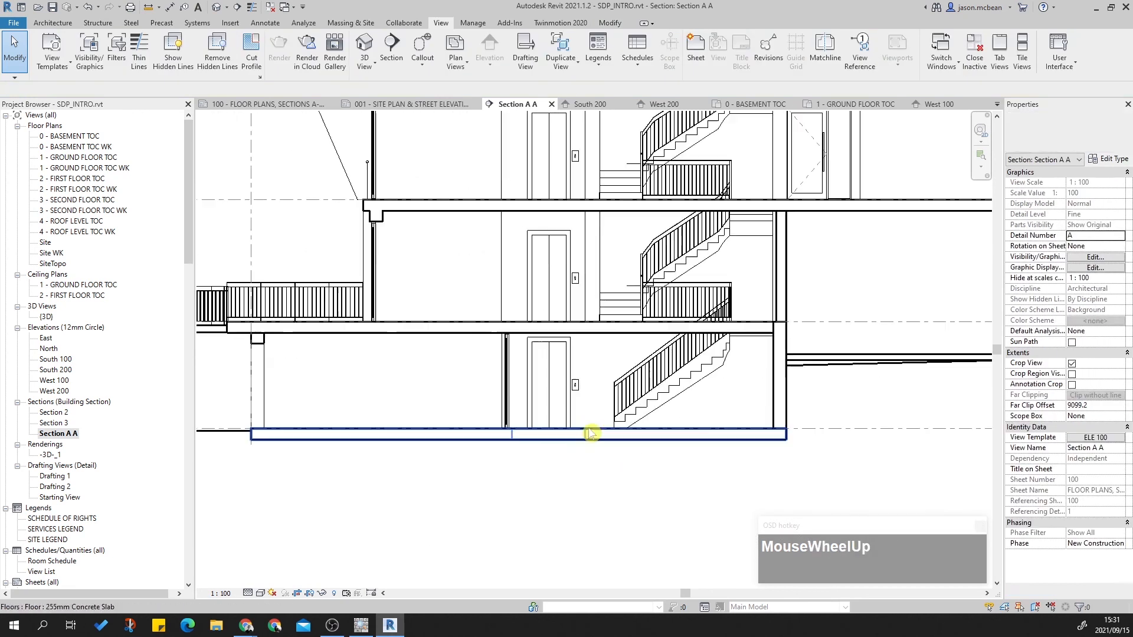
{"action": "left_click", "coordinate": [596, 434]}
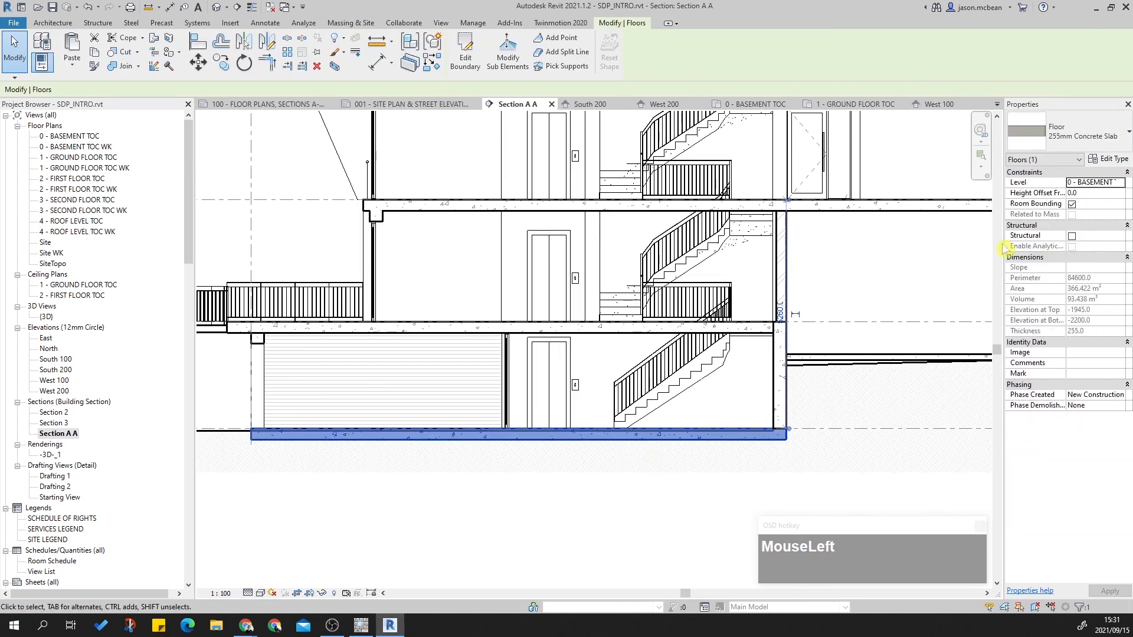
{"action": "left_click", "coordinate": [1068, 134]}
{"action": "left_click", "coordinate": [1072, 190]}
{"action": "left_click", "coordinate": [691, 501]}
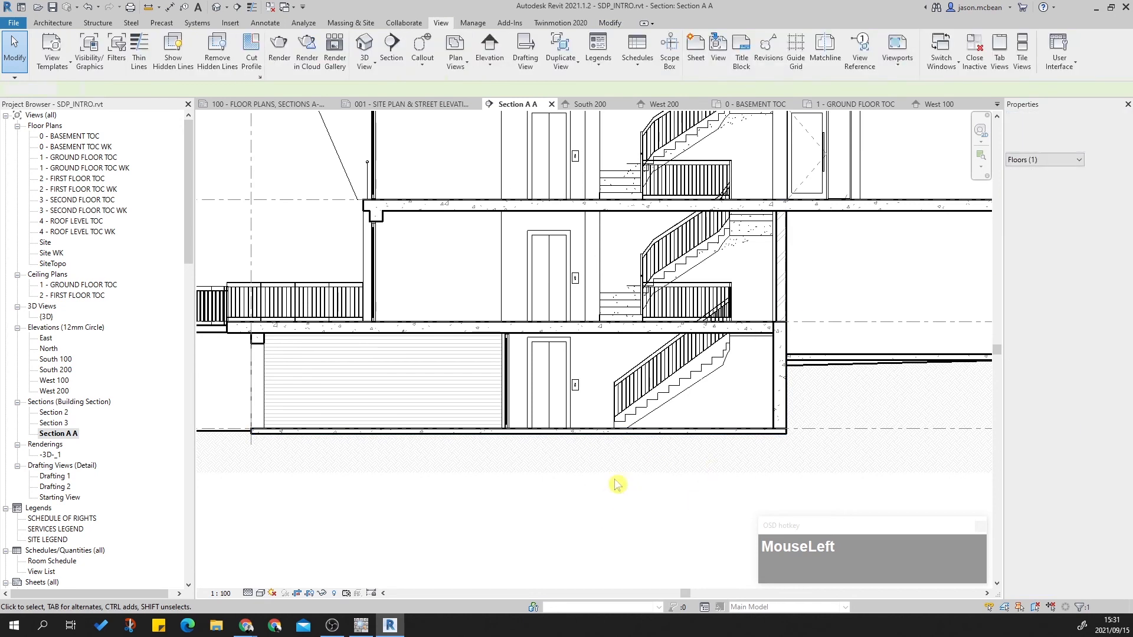
Step: Examine the basement floor, ground line and overall line weights across Section A A
{"action": "scroll", "coordinate": [793, 419], "scroll_direction": "up", "scroll_amount": 3}
{"action": "scroll", "coordinate": [714, 416], "scroll_direction": "down", "scroll_amount": 3}
{"action": "scroll", "coordinate": [394, 422], "scroll_direction": "up", "scroll_amount": 4}
{"action": "scroll", "coordinate": [329, 425], "scroll_direction": "down", "scroll_amount": 4}
{"action": "scroll", "coordinate": [329, 426], "scroll_direction": "down", "scroll_amount": 3}
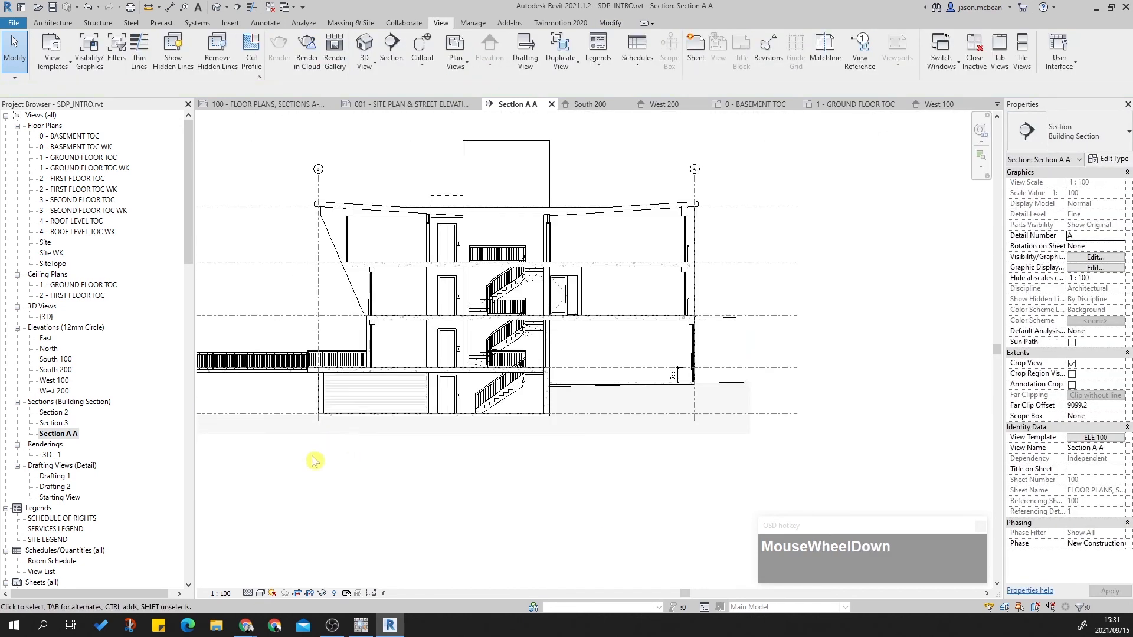
{"action": "scroll", "coordinate": [319, 461], "scroll_direction": "up", "scroll_amount": 4}
{"action": "scroll", "coordinate": [438, 407], "scroll_direction": "down", "scroll_amount": 1}
{"action": "scroll", "coordinate": [438, 407], "scroll_direction": "down", "scroll_amount": 4}
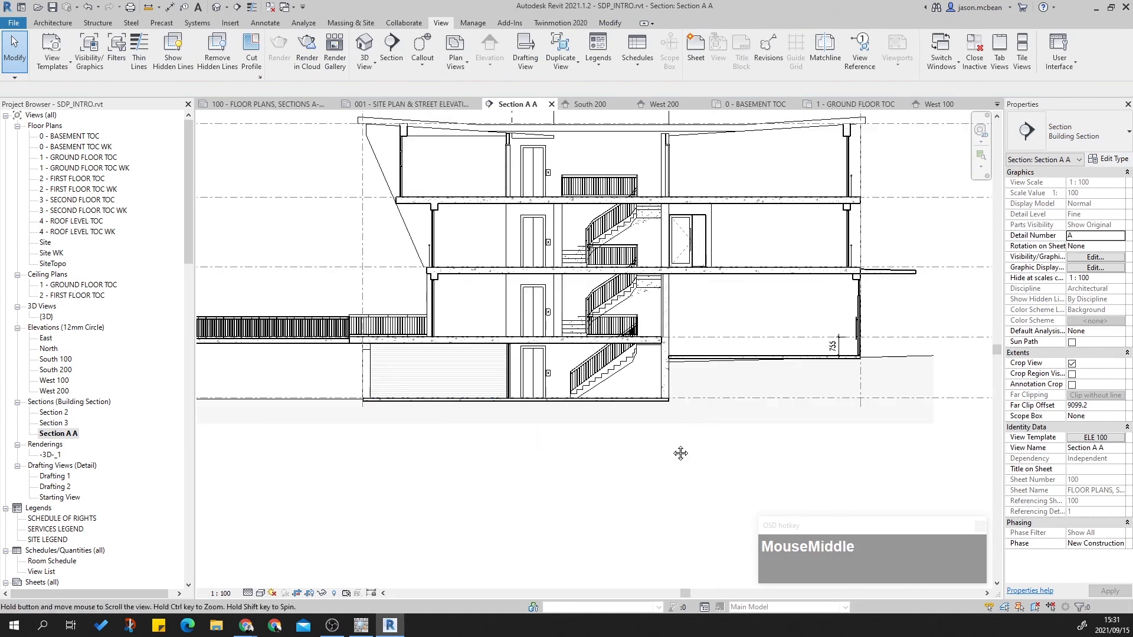
Step: Inspect the type properties and layer structure of the sloping roof near grid A
{"action": "middle_click_drag", "start_coordinate": [872, 374], "coordinate": [819, 372]}
{"action": "scroll", "coordinate": [774, 439], "scroll_direction": "up", "scroll_amount": 8}
{"action": "middle_click_drag", "start_coordinate": [848, 309], "coordinate": [856, 406]}
{"action": "scroll", "coordinate": [850, 387], "scroll_direction": "down", "scroll_amount": 6}
{"action": "middle_click_drag", "start_coordinate": [859, 303], "coordinate": [867, 356]}
{"action": "scroll", "coordinate": [825, 263], "scroll_direction": "up", "scroll_amount": 5}
{"action": "scroll", "coordinate": [822, 267], "scroll_direction": "up", "scroll_amount": 1}
{"action": "left_click", "coordinate": [831, 285]}
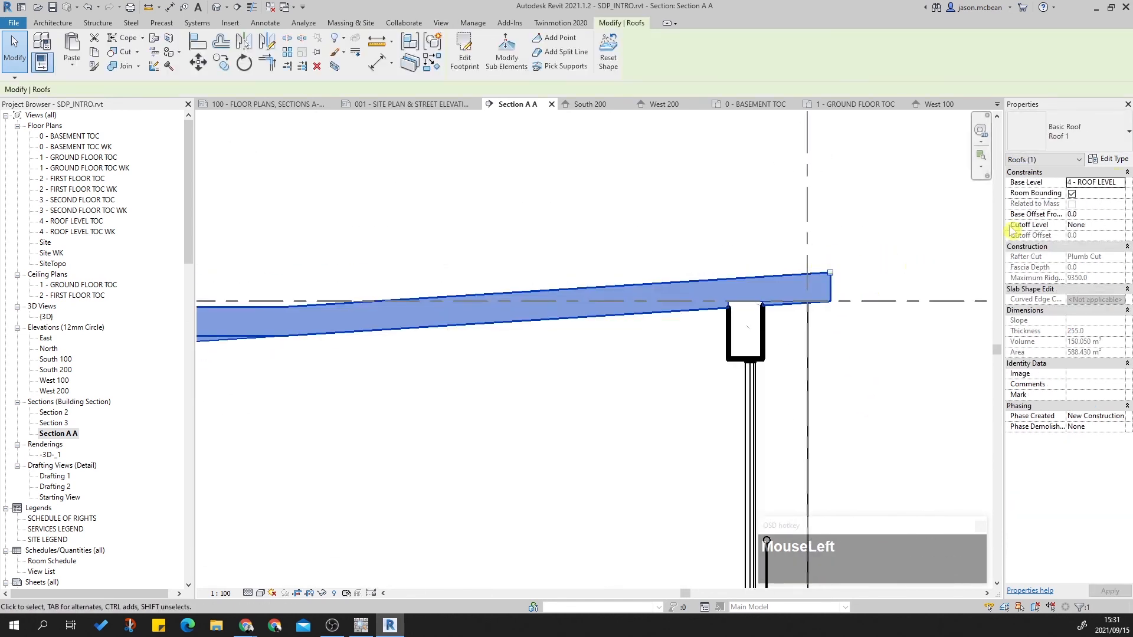
{"action": "left_click", "coordinate": [1110, 159]}
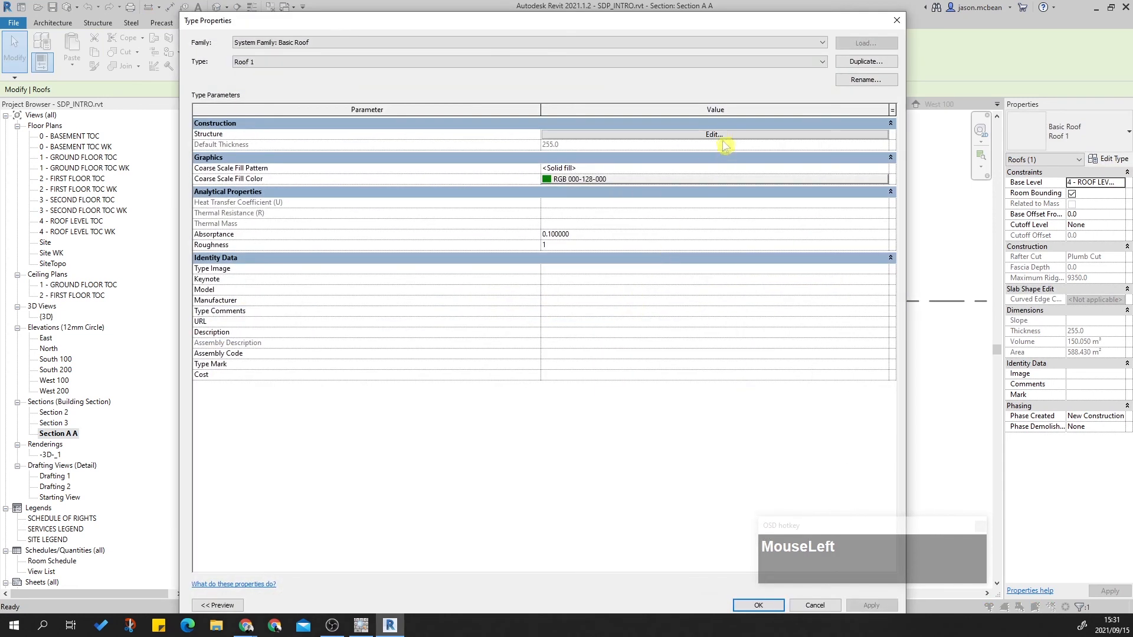
{"action": "left_click", "coordinate": [714, 134]}
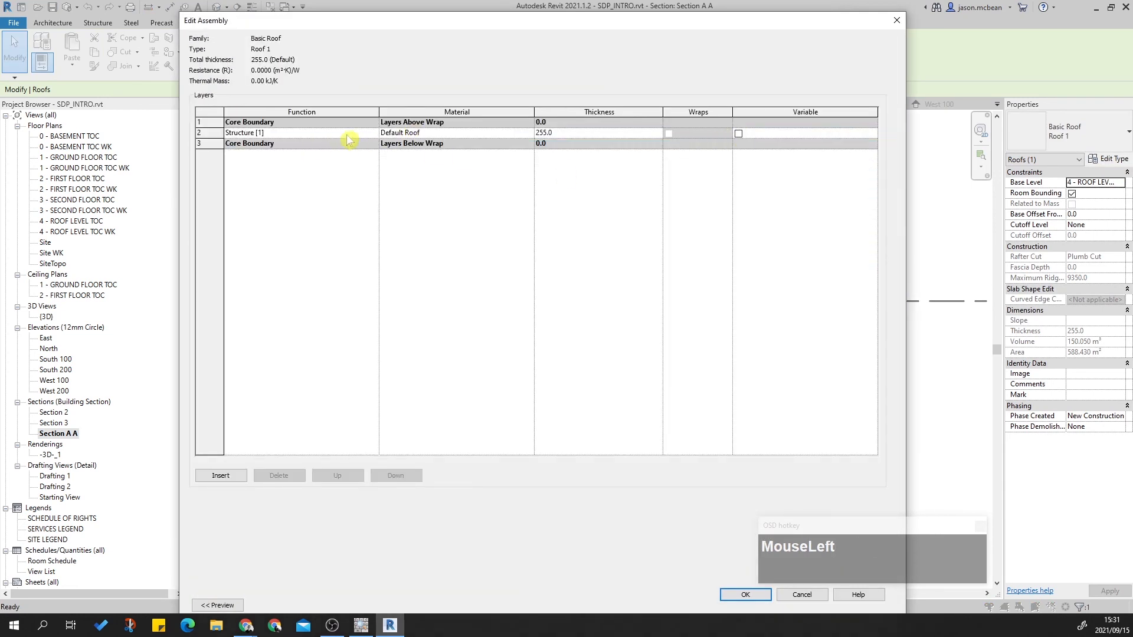
{"action": "left_click", "coordinate": [761, 595]}
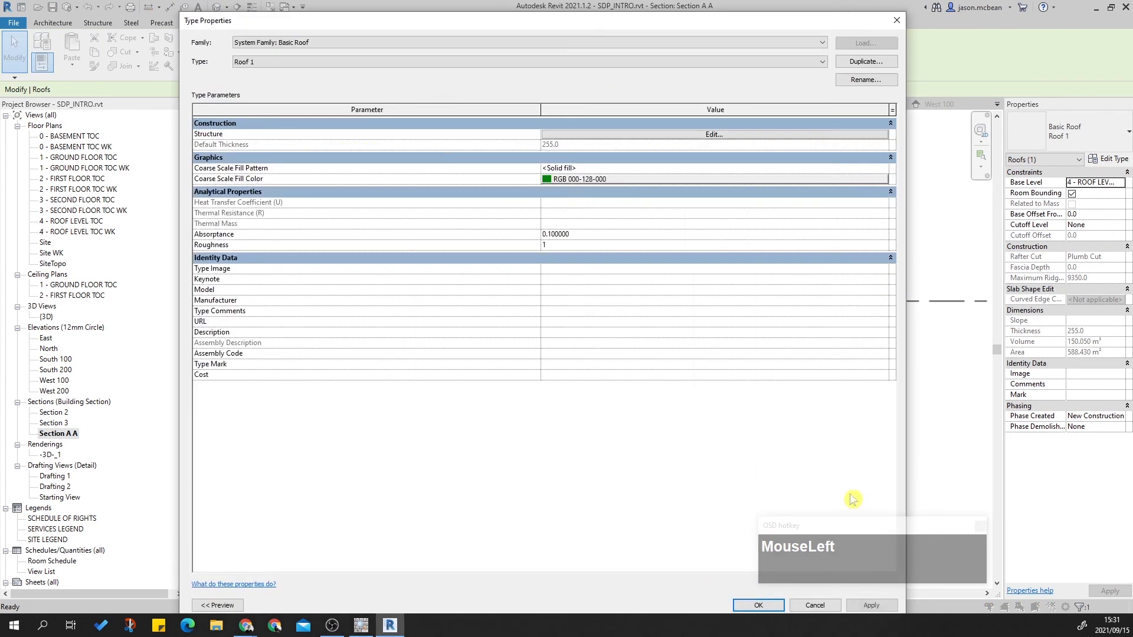
{"action": "left_click", "coordinate": [758, 606]}
{"action": "left_click", "coordinate": [921, 400]}
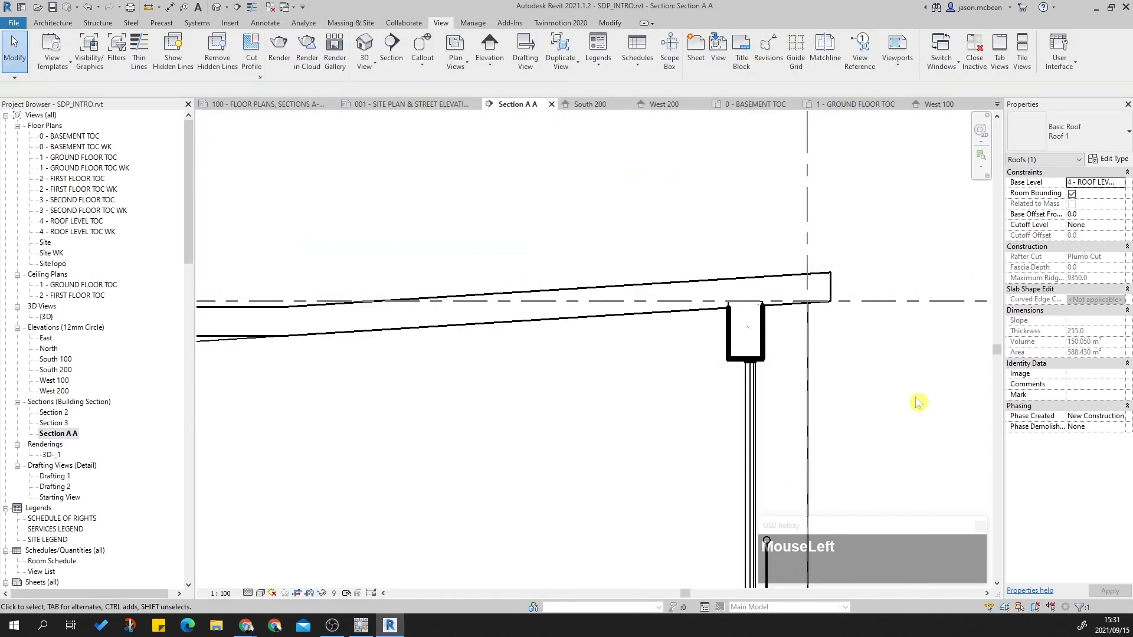
Step: Enable the cut line styles override for host layers in the ELE 100 template and open its line style settings
{"action": "left_click", "coordinate": [1092, 439]}
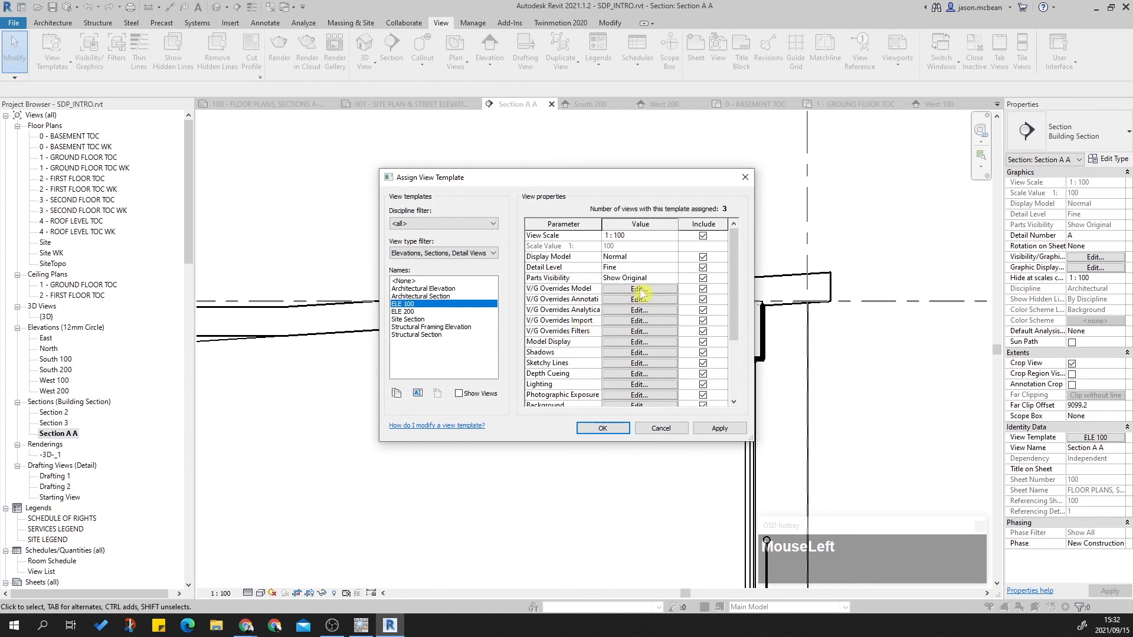
{"action": "left_click", "coordinate": [637, 289]}
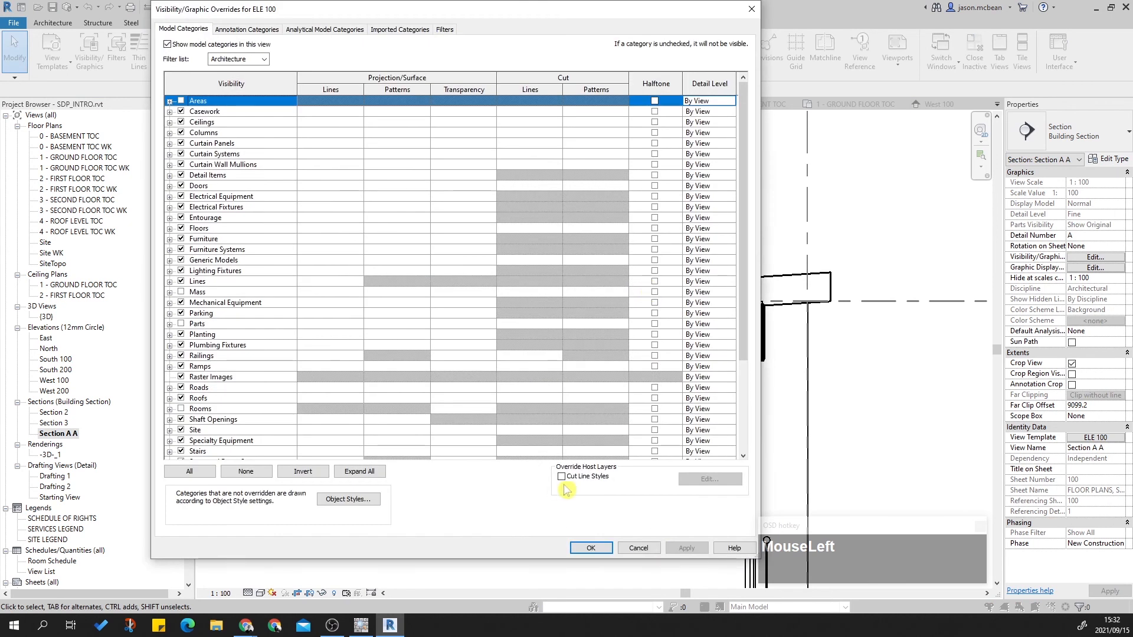
{"action": "left_click", "coordinate": [561, 476]}
{"action": "left_click", "coordinate": [708, 479]}
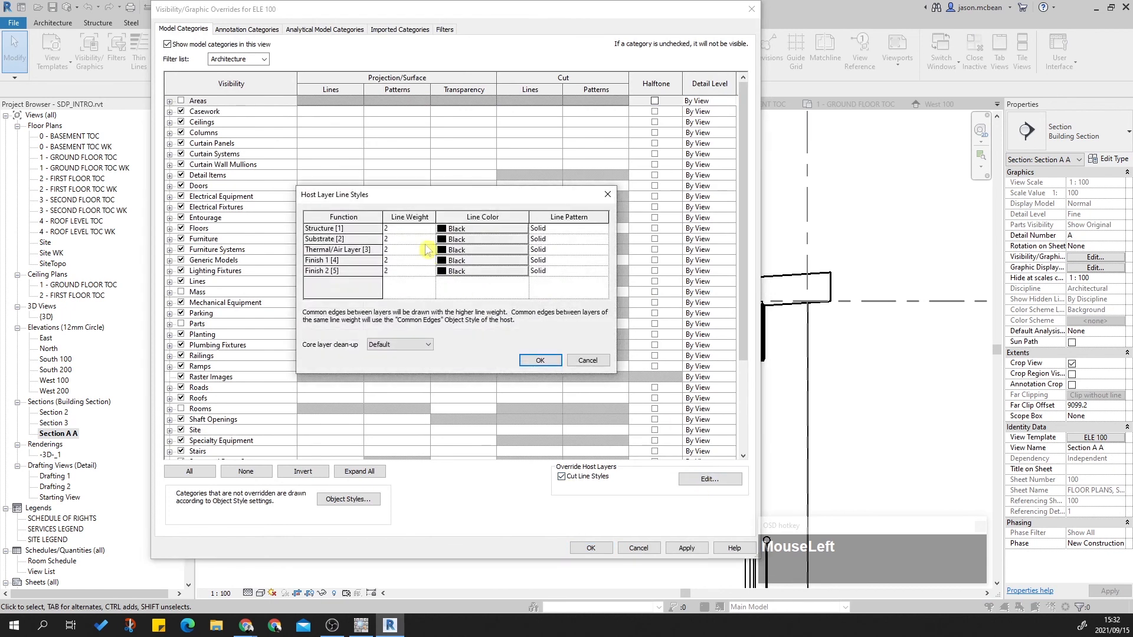
Step: Set the host layer line weights to 6 for Structure, 5 for Substrate and 1 for Thermal/Air Layer, and apply the overrides
{"action": "type", "text": "6"}
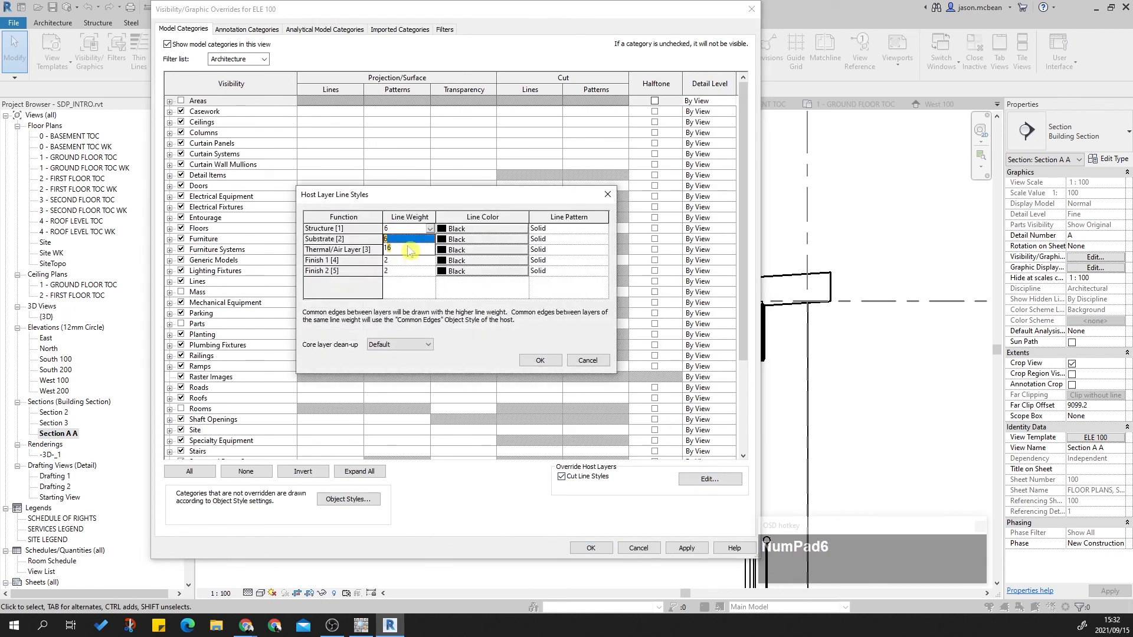
{"action": "left_click", "coordinate": [403, 242]}
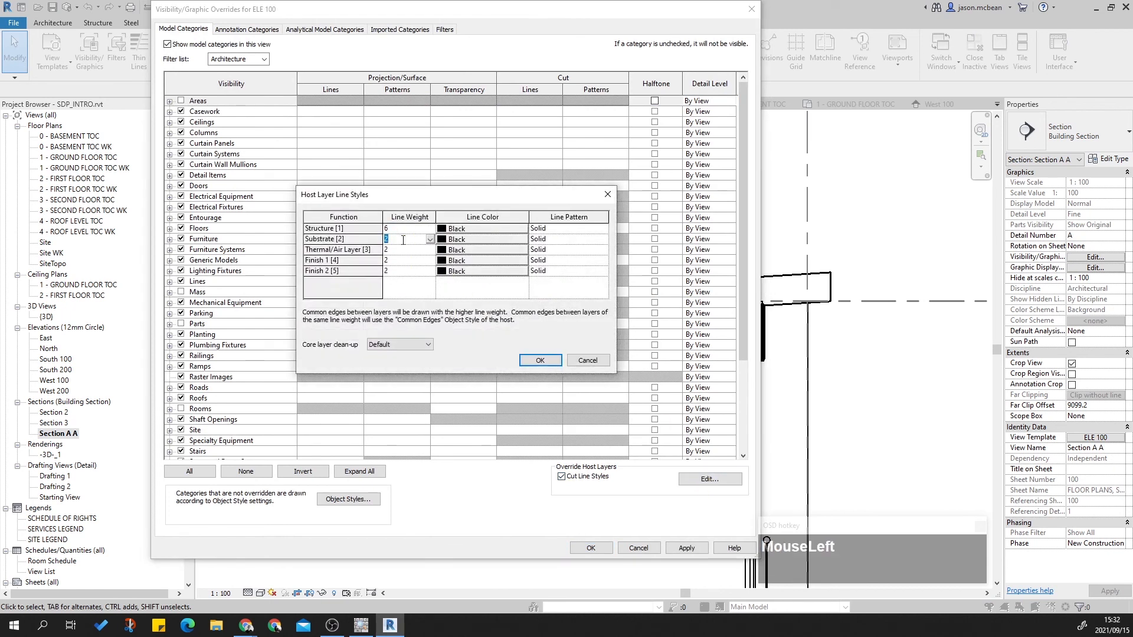
{"action": "type", "text": "5"}
{"action": "left_click", "coordinate": [404, 250]}
{"action": "type", "text": "1"}
{"action": "left_click", "coordinate": [405, 249]}
{"action": "type", "text": "1"}
{"action": "left_click", "coordinate": [542, 360]}
{"action": "left_click", "coordinate": [687, 548]}
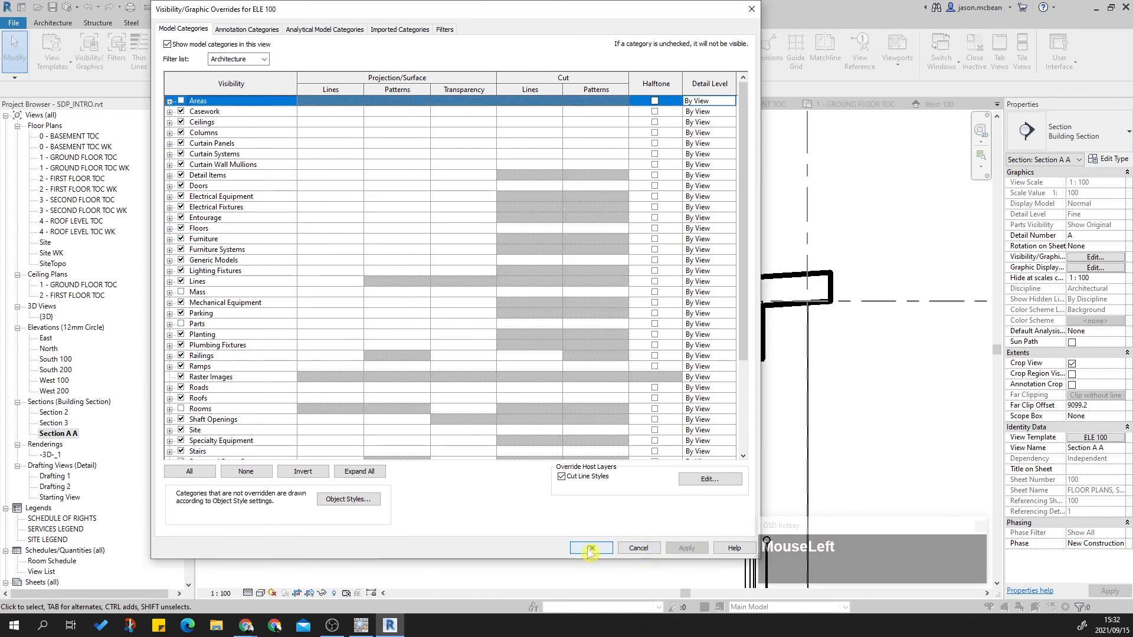
{"action": "left_click", "coordinate": [591, 547]}
{"action": "left_click", "coordinate": [647, 429]}
Step: Examine the thickened roof outline and its junction with the 300 x 510 beam near grid B
{"action": "scroll", "coordinate": [897, 248], "scroll_direction": "down", "scroll_amount": 5}
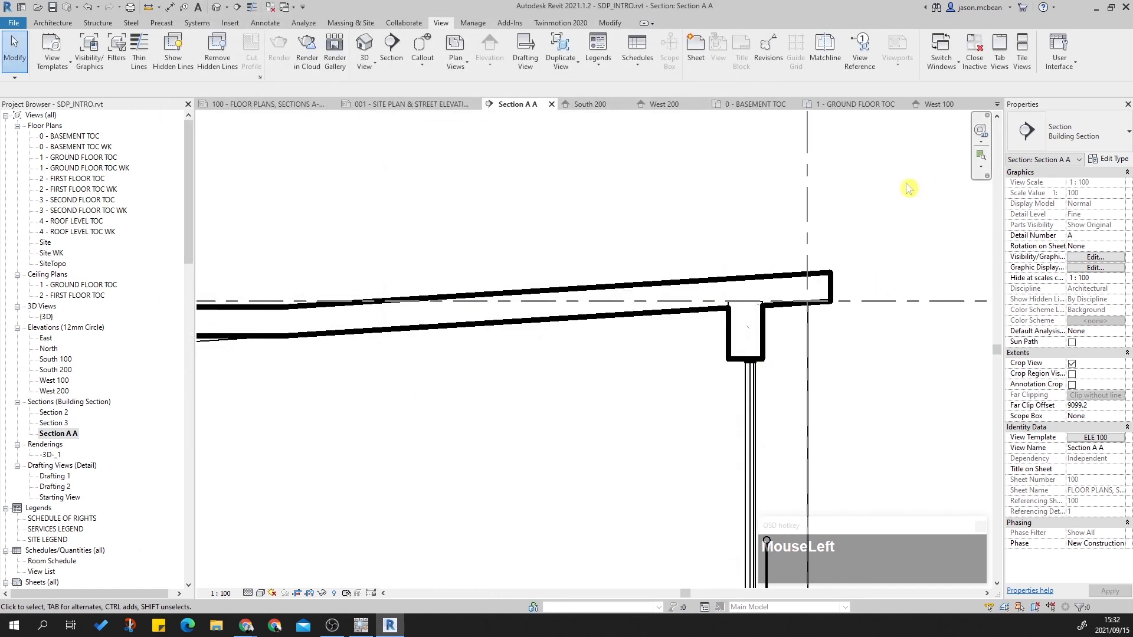
{"action": "scroll", "coordinate": [283, 213], "scroll_direction": "up", "scroll_amount": 8}
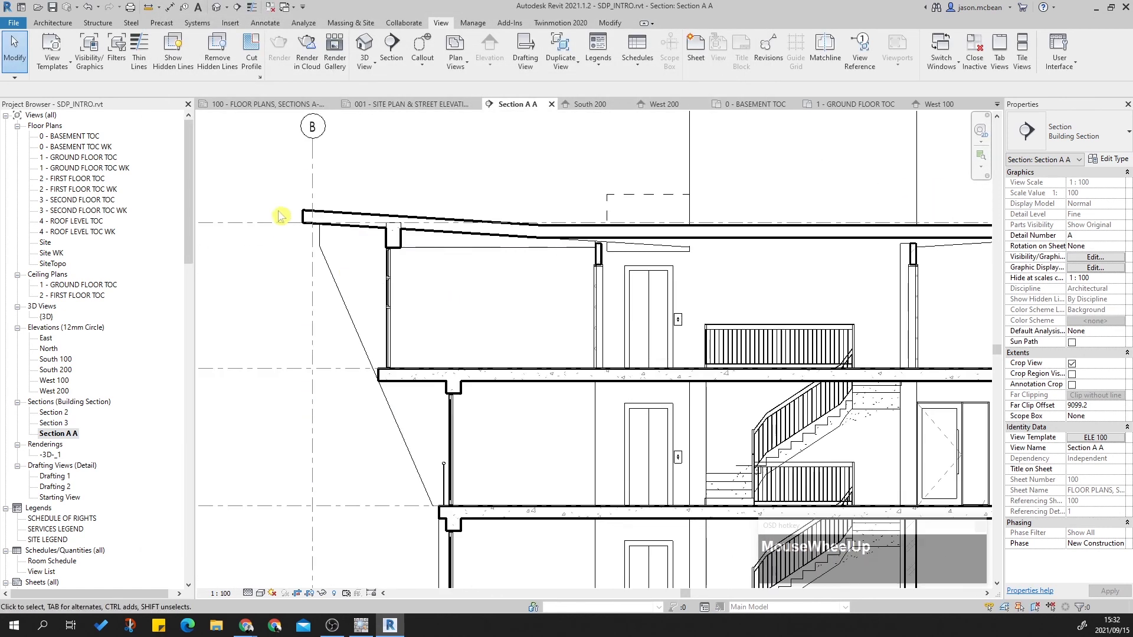
{"action": "scroll", "coordinate": [402, 231], "scroll_direction": "up", "scroll_amount": 2}
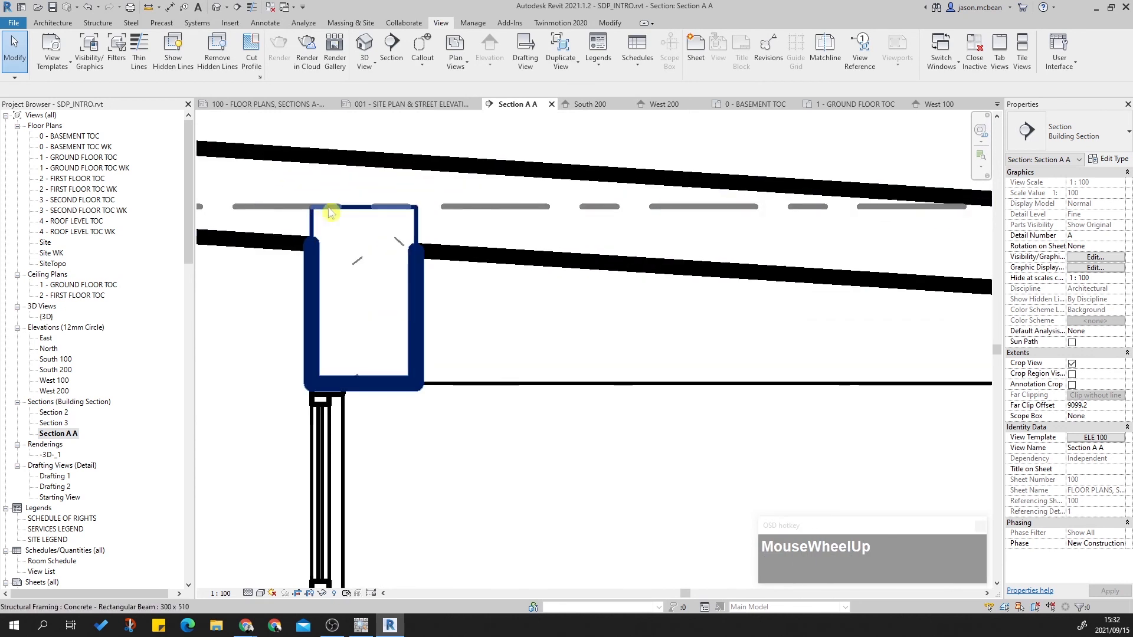
{"action": "left_click", "coordinate": [352, 174]}
{"action": "scroll", "coordinate": [330, 224], "scroll_direction": "down", "scroll_amount": 2}
{"action": "key", "text": "Escape"}
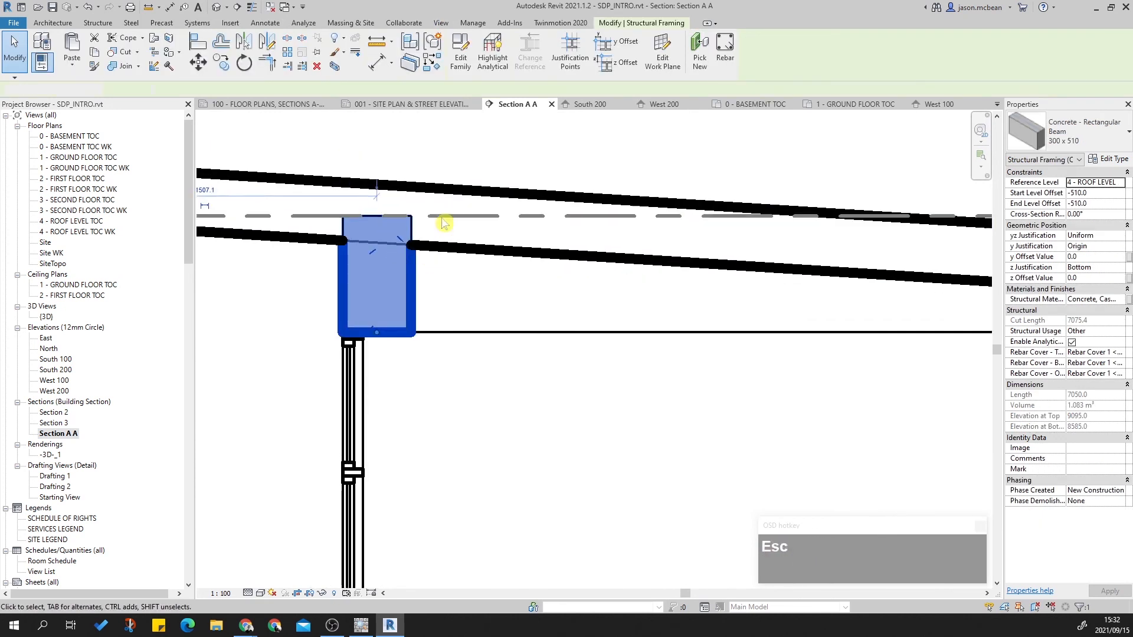
Step: Examine the roof overhang, the beam junction and the change in roof slope across the upper part of Section A A
{"action": "scroll", "coordinate": [471, 283], "scroll_direction": "down", "scroll_amount": 2}
{"action": "scroll", "coordinate": [473, 283], "scroll_direction": "down", "scroll_amount": 2}
{"action": "scroll", "coordinate": [425, 212], "scroll_direction": "up", "scroll_amount": 2}
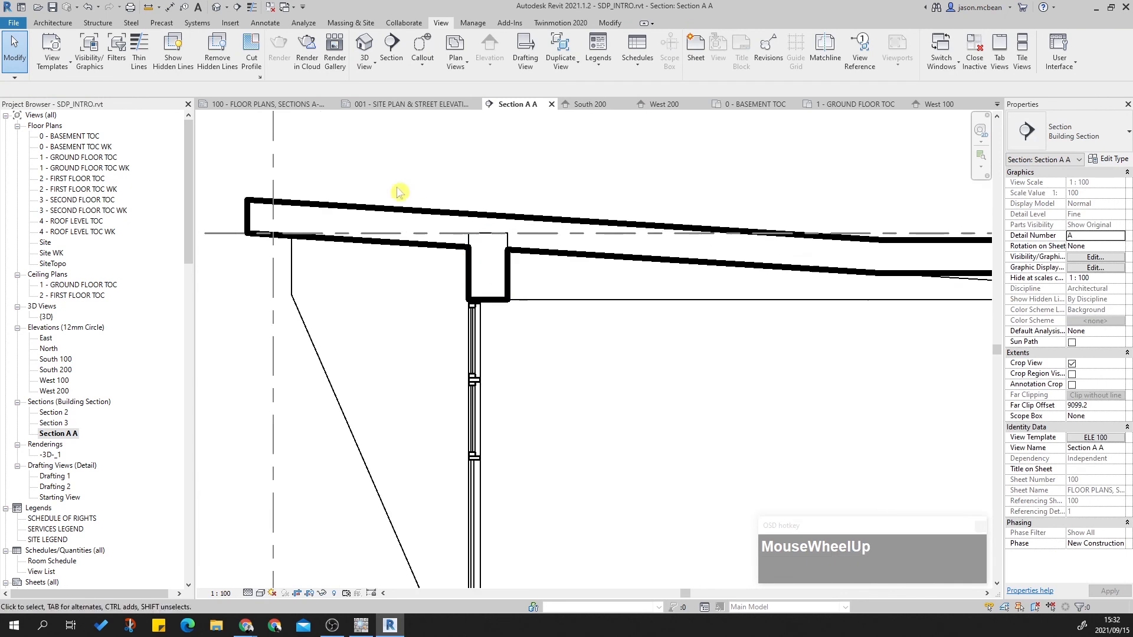
{"action": "scroll", "coordinate": [512, 238], "scroll_direction": "up", "scroll_amount": 1}
{"action": "key", "text": "Escape"}
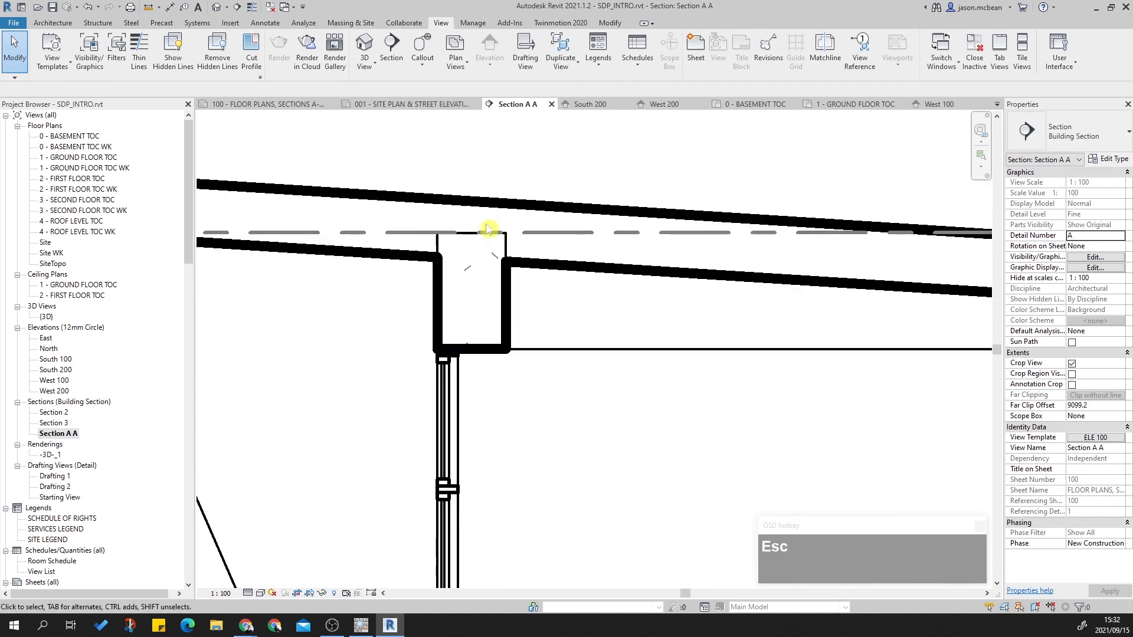
{"action": "scroll", "coordinate": [473, 224], "scroll_direction": "down", "scroll_amount": 2}
{"action": "key", "text": "Escape"}
{"action": "scroll", "coordinate": [514, 253], "scroll_direction": "down", "scroll_amount": 2}
{"action": "middle_click_drag", "start_coordinate": [551, 278], "coordinate": [543, 287]}
{"action": "scroll", "coordinate": [342, 253], "scroll_direction": "up", "scroll_amount": 1}
{"action": "scroll", "coordinate": [519, 316], "scroll_direction": "up", "scroll_amount": 1}
{"action": "scroll", "coordinate": [653, 328], "scroll_direction": "down", "scroll_amount": 2}
{"action": "middle_click_drag", "start_coordinate": [653, 329], "coordinate": [634, 334]}
Step: Raise the top of the 115 WALL_PL_A wall near the lift door to the roof's underside and attach it to Roof 1
{"action": "scroll", "coordinate": [635, 335], "scroll_direction": "up", "scroll_amount": 3}
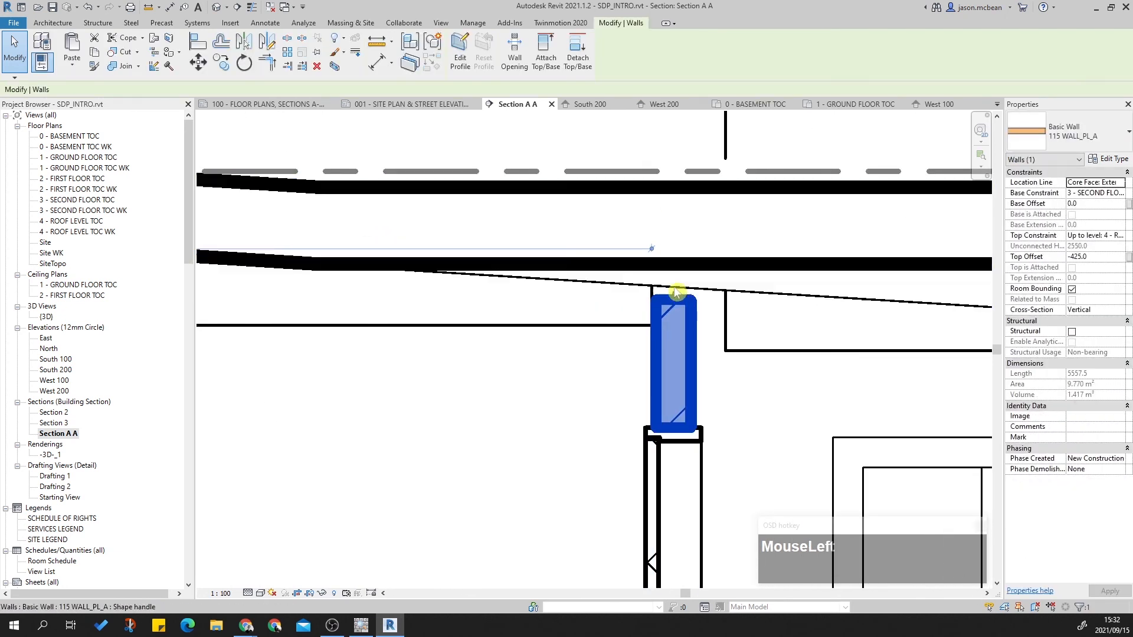
{"action": "left_click_drag", "start_coordinate": [673, 293], "coordinate": [676, 262]}
{"action": "scroll", "coordinate": [678, 303], "scroll_direction": "down", "scroll_amount": 2}
{"action": "scroll", "coordinate": [682, 273], "scroll_direction": "up", "scroll_amount": 2}
{"action": "left_click", "coordinate": [750, 262]}
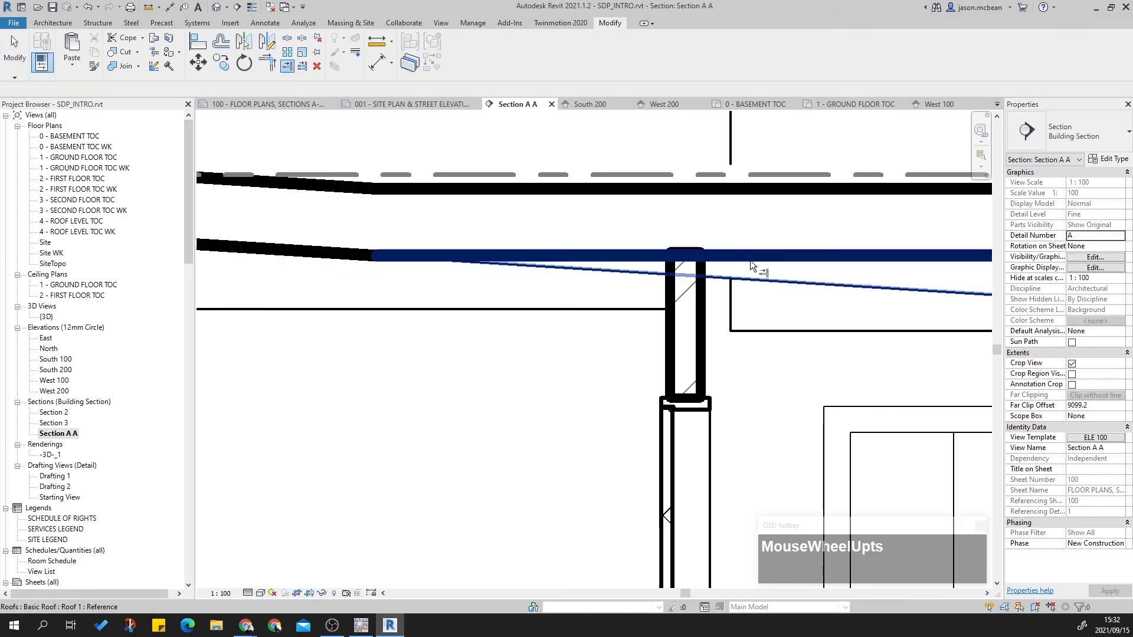
{"action": "left_click", "coordinate": [682, 261]}
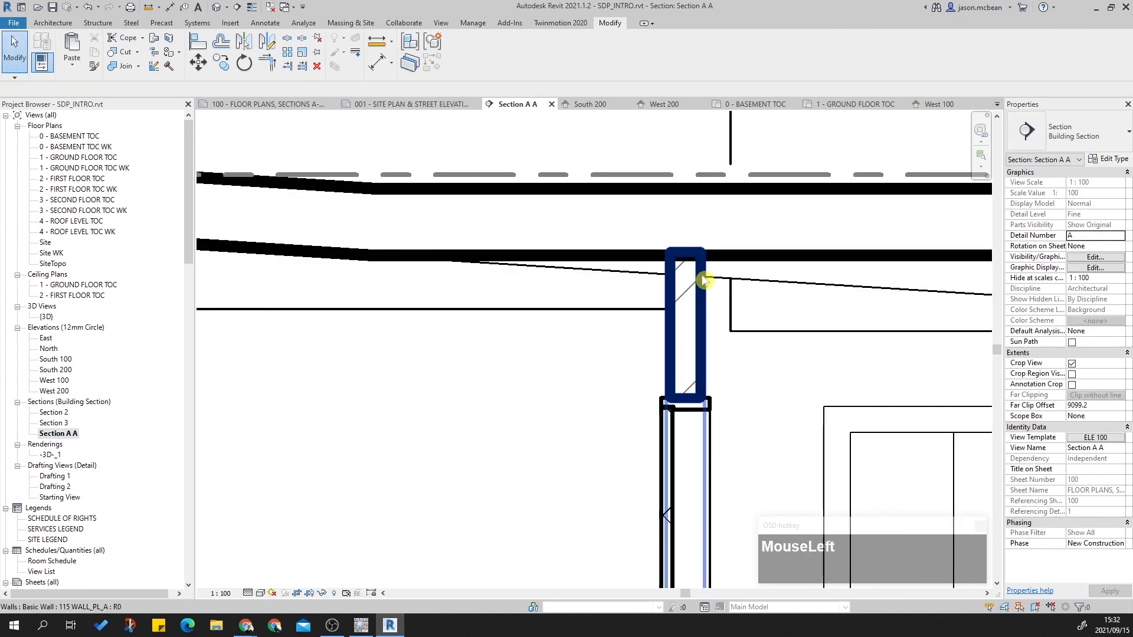
{"action": "left_click", "coordinate": [621, 189]}
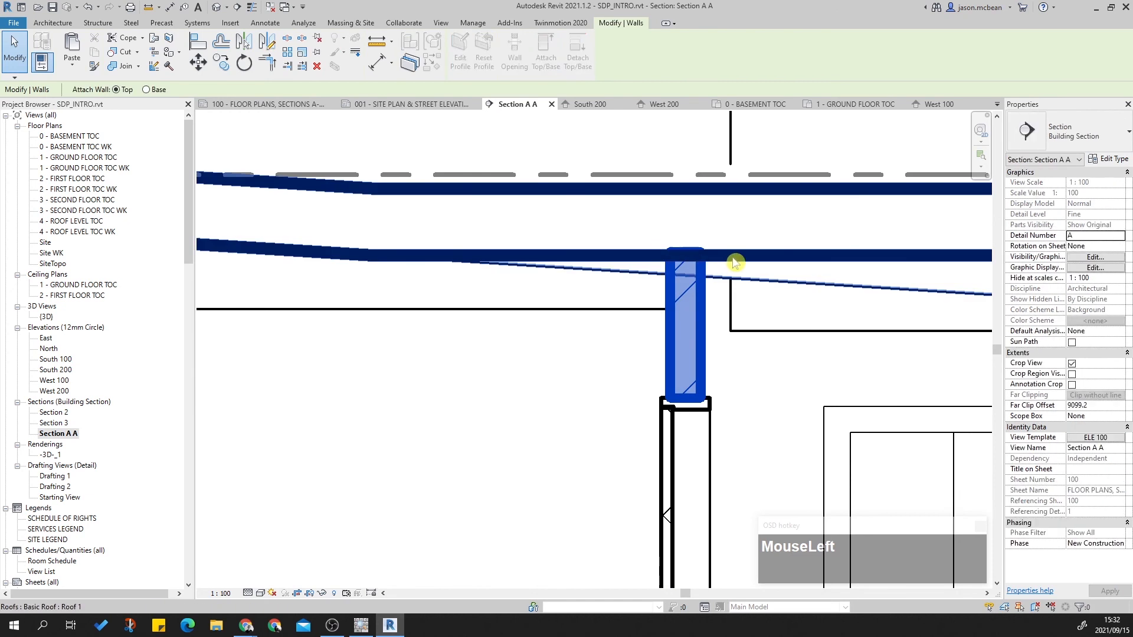
{"action": "left_click", "coordinate": [655, 291]}
{"action": "scroll", "coordinate": [656, 291], "scroll_direction": "down", "scroll_amount": 5}
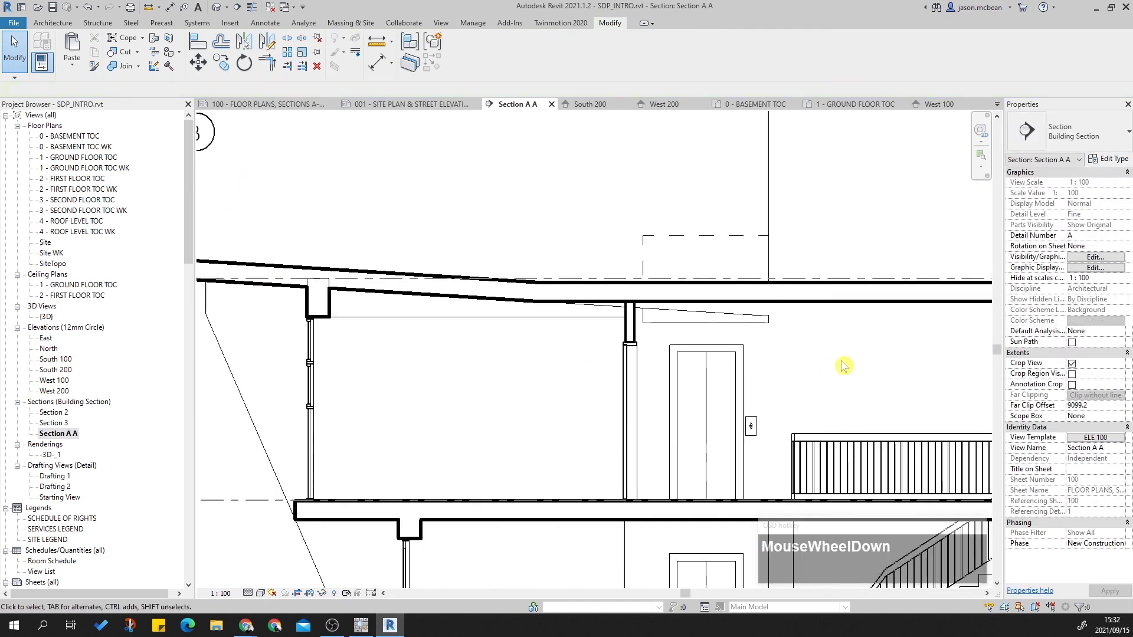
Step: Attach the tops of the 115 WALL_PL_A wall on the far side of the stair and the adjacent 300 CON_P_B wall to Roof 1
{"action": "middle_click_drag", "start_coordinate": [846, 369], "coordinate": [448, 380]}
{"action": "scroll", "coordinate": [751, 324], "scroll_direction": "up", "scroll_amount": 4}
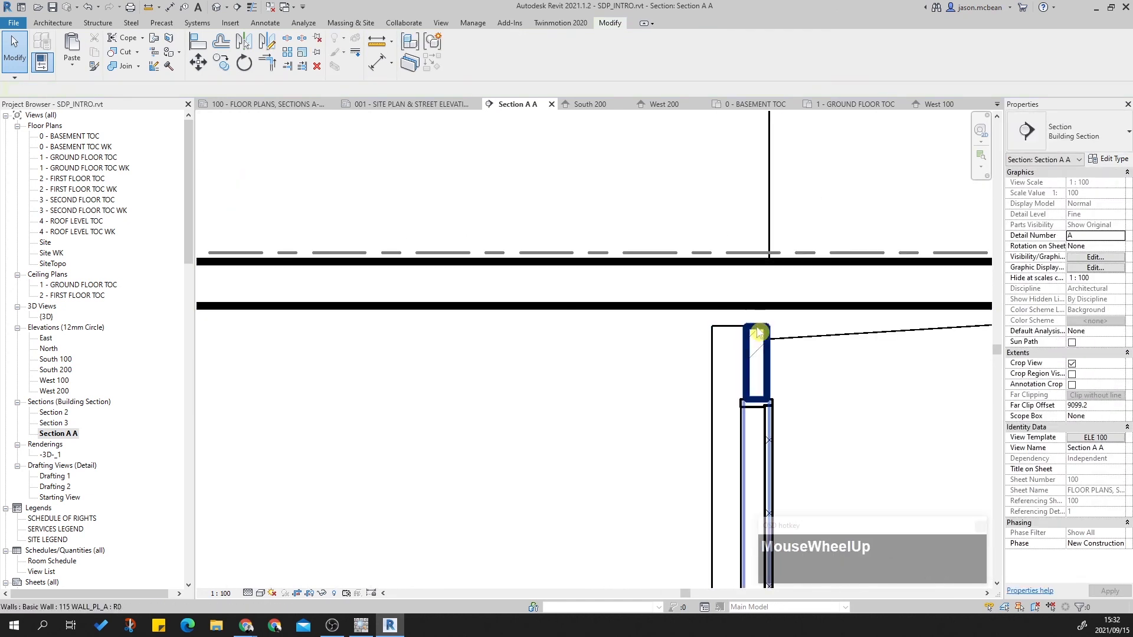
{"action": "left_click", "coordinate": [721, 335]}
{"action": "left_click", "coordinate": [721, 334], "text": "ctrl"}
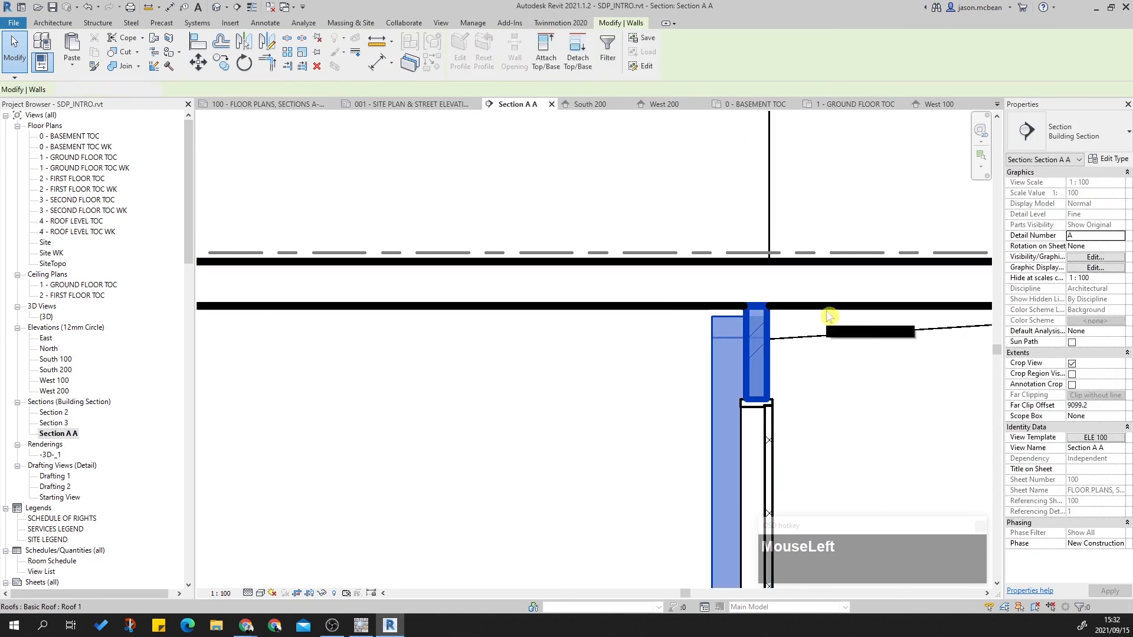
{"action": "scroll", "coordinate": [734, 319], "scroll_direction": "down", "scroll_amount": 3}
{"action": "key", "text": "Escape"}
{"action": "left_click", "coordinate": [739, 360]}
{"action": "key", "text": "Escape"}
{"action": "scroll", "coordinate": [789, 259], "scroll_direction": "down", "scroll_amount": 6}
{"action": "scroll", "coordinate": [784, 295], "scroll_direction": "up", "scroll_amount": 4}
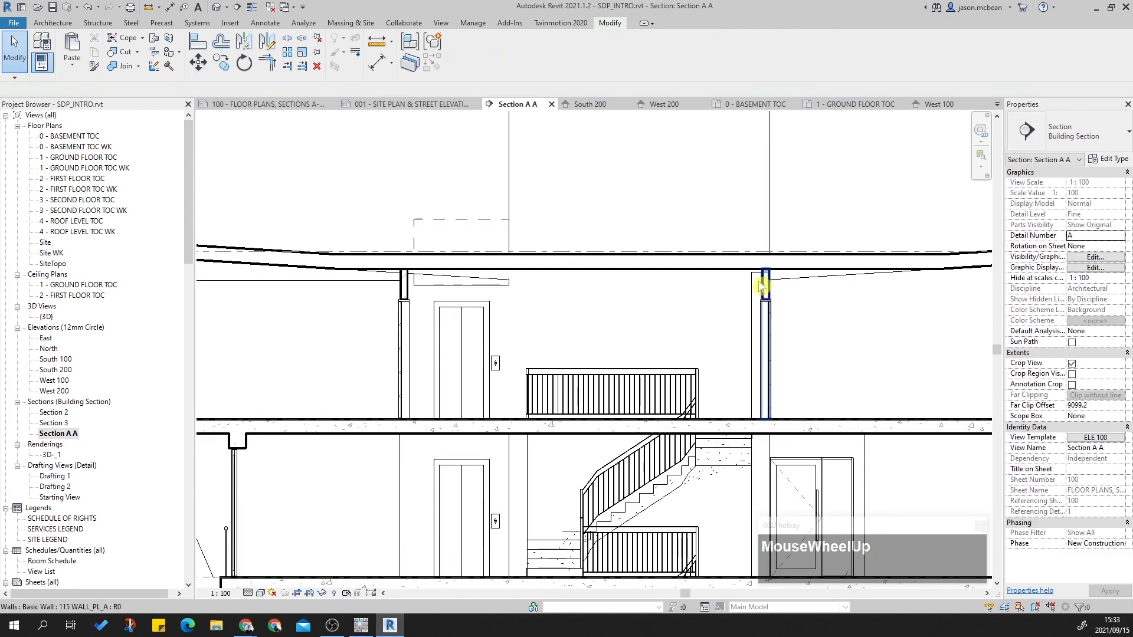
Step: Try to attach the top of the 300 CON_P_B wall beside the upper stair balustrade to the roof again
{"action": "left_click", "coordinate": [755, 286]}
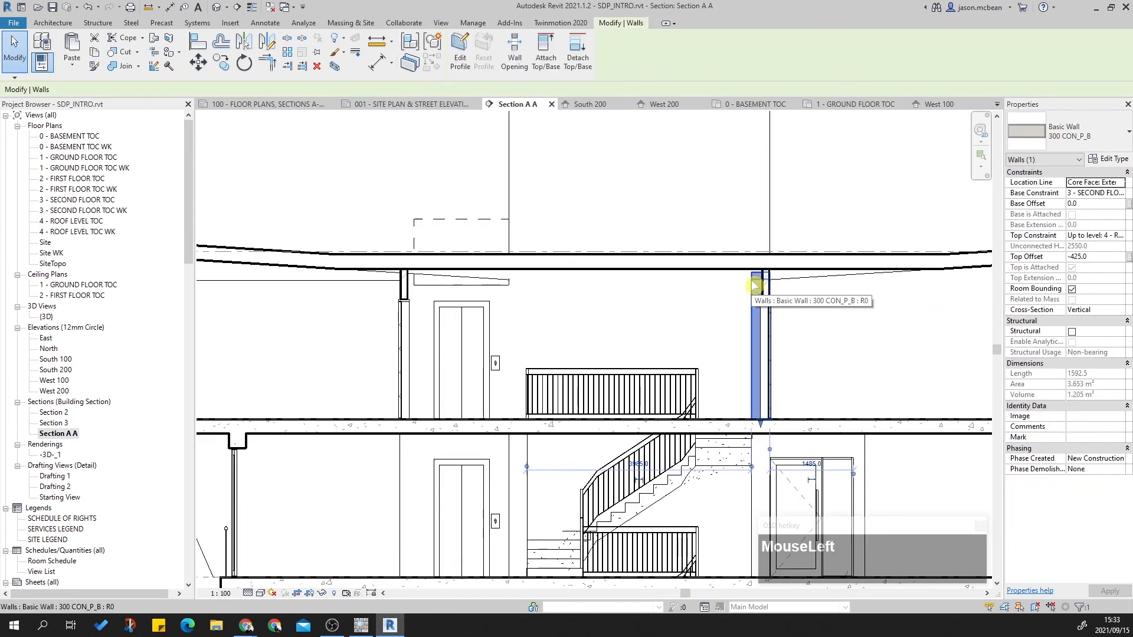
{"action": "key", "text": "Escape"}
{"action": "scroll", "coordinate": [751, 288], "scroll_direction": "up", "scroll_amount": 2}
{"action": "left_click", "coordinate": [747, 288]}
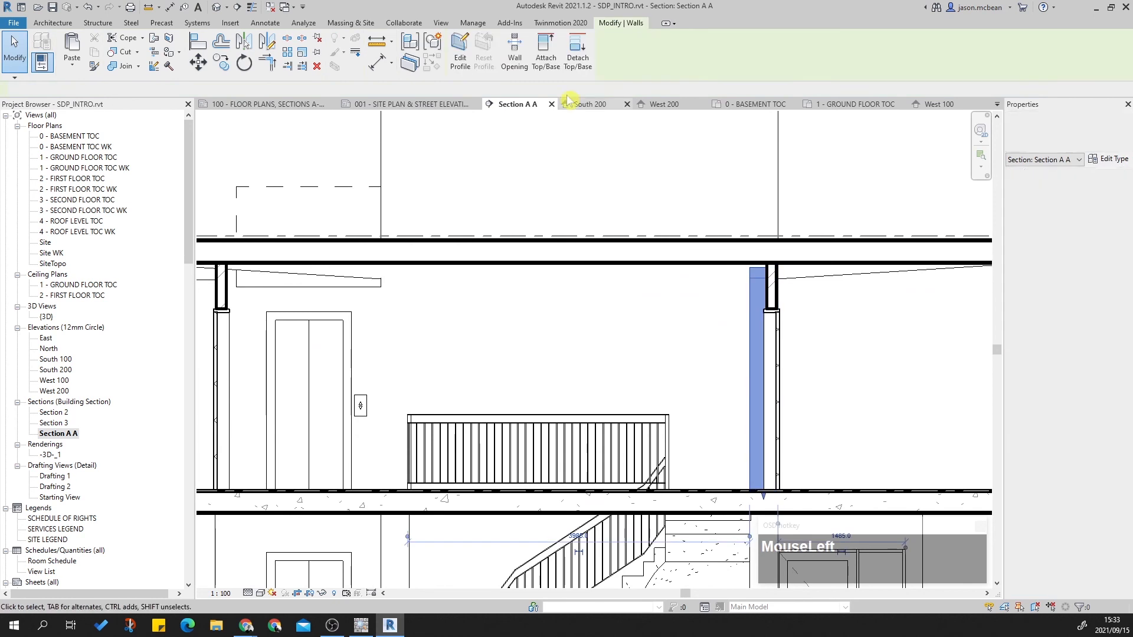
{"action": "left_click", "coordinate": [546, 52]}
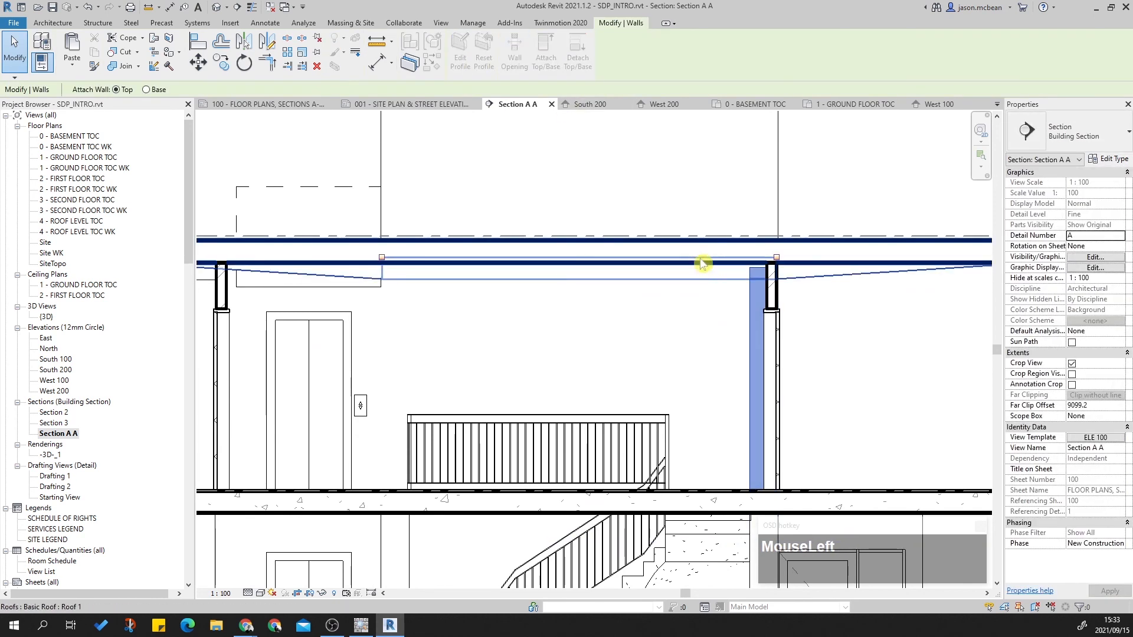
{"action": "left_click", "coordinate": [903, 171]}
{"action": "key", "text": "Escape"}
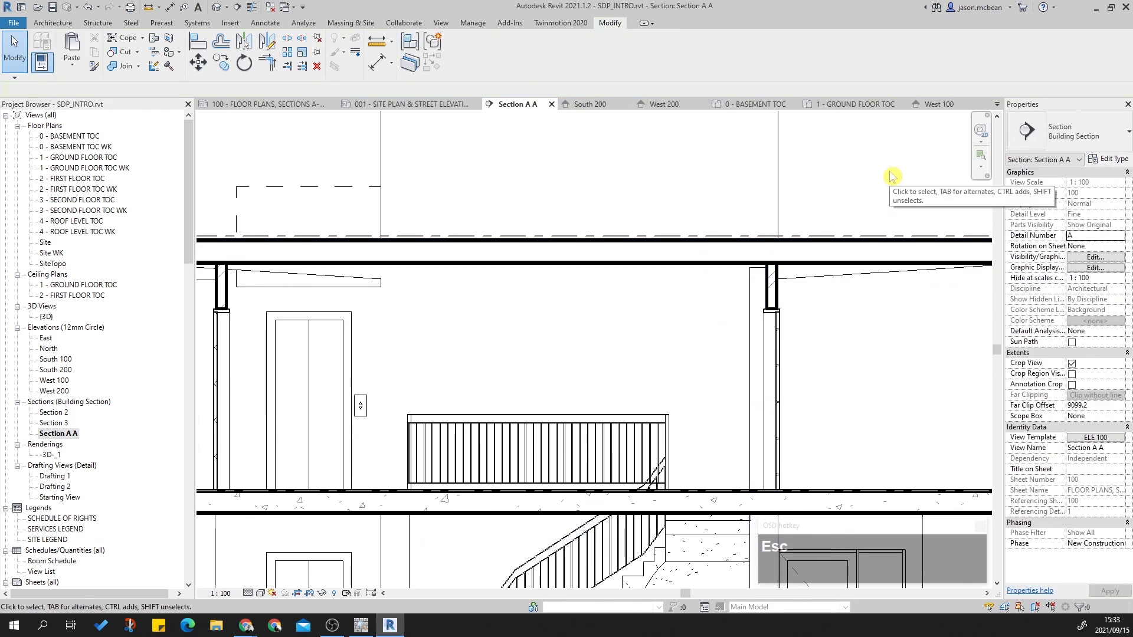
Step: Examine the precast stairs and floor slabs on the lower storeys of Section A A and check the view's visual style options
{"action": "scroll", "coordinate": [891, 176], "scroll_direction": "down", "scroll_amount": 6}
{"action": "middle_click_drag", "start_coordinate": [576, 274], "coordinate": [361, 418]}
{"action": "scroll", "coordinate": [425, 448], "scroll_direction": "up", "scroll_amount": 5}
{"action": "scroll", "coordinate": [840, 362], "scroll_direction": "down", "scroll_amount": 2}
{"action": "middle_click_drag", "start_coordinate": [840, 362], "coordinate": [480, 362]}
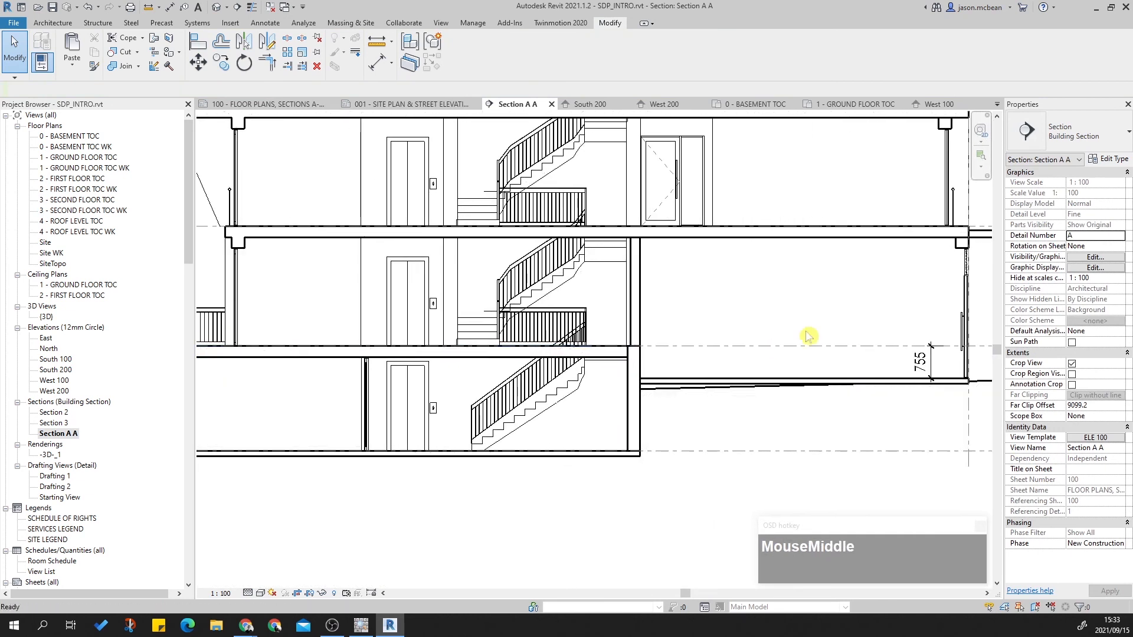
{"action": "scroll", "coordinate": [587, 384], "scroll_direction": "up", "scroll_amount": 5}
{"action": "scroll", "coordinate": [751, 313], "scroll_direction": "down", "scroll_amount": 3}
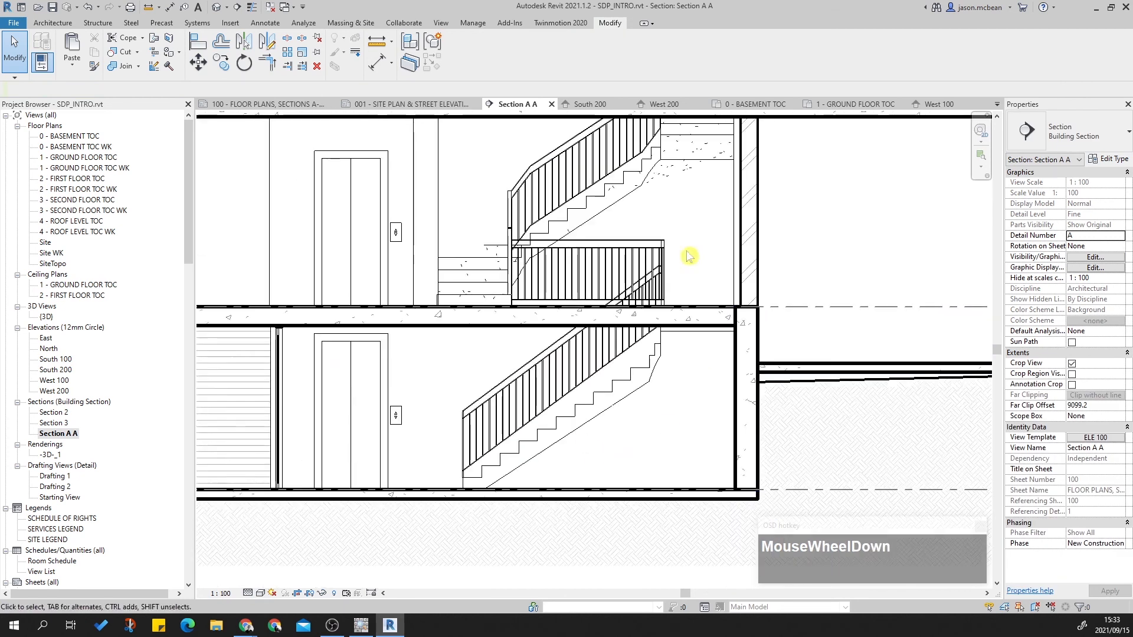
{"action": "middle_click_drag", "start_coordinate": [673, 287], "coordinate": [661, 331]}
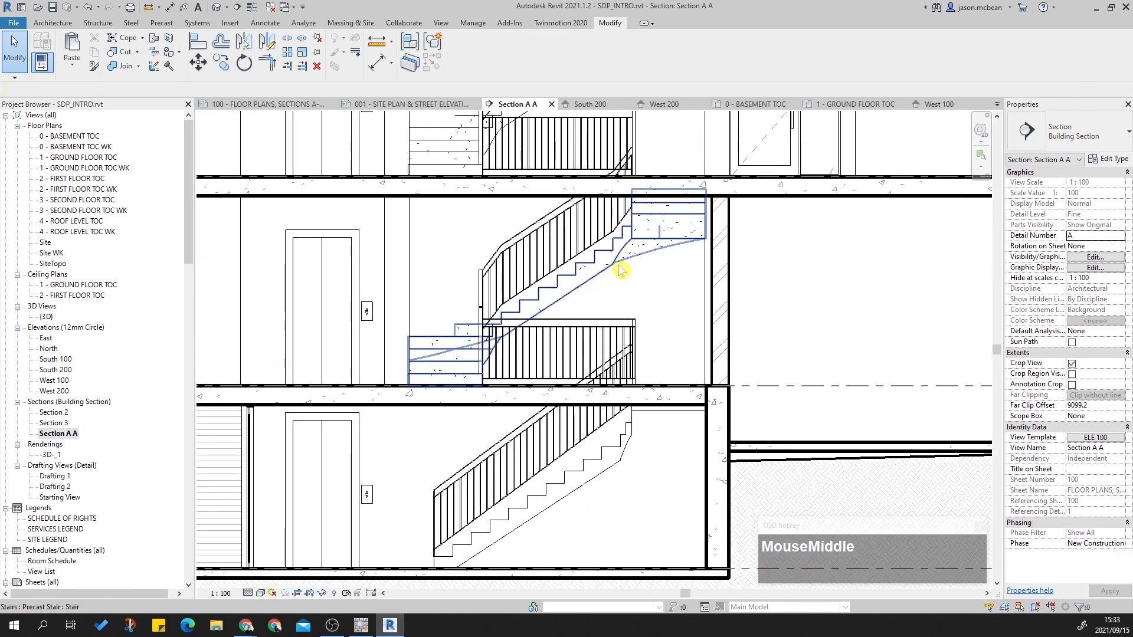
{"action": "left_click", "coordinate": [633, 254]}
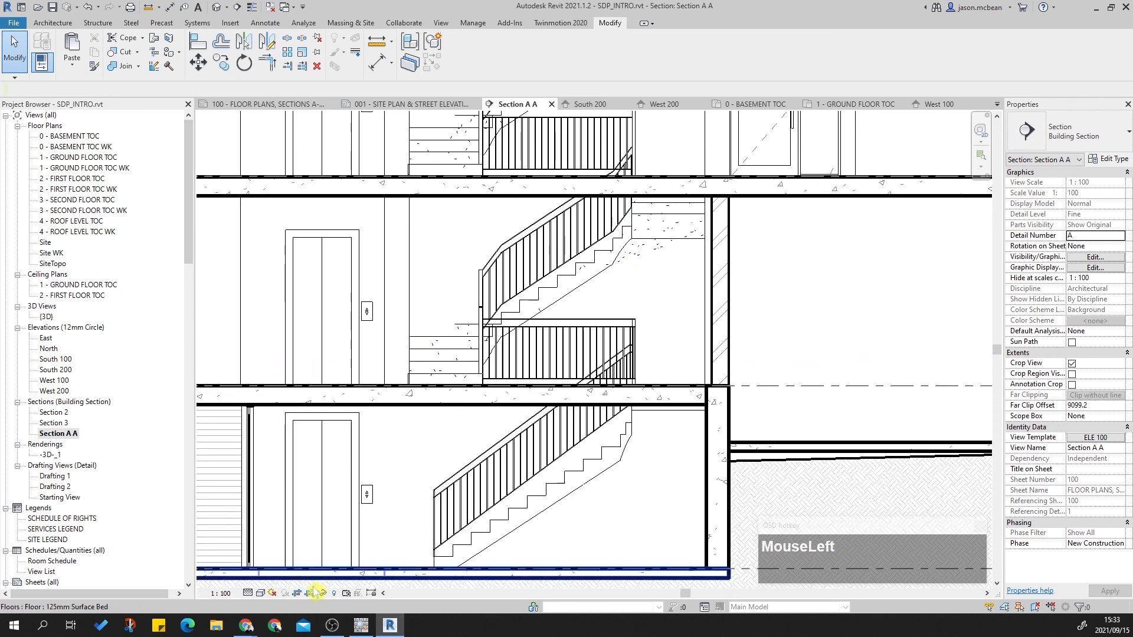
{"action": "left_click", "coordinate": [260, 593]}
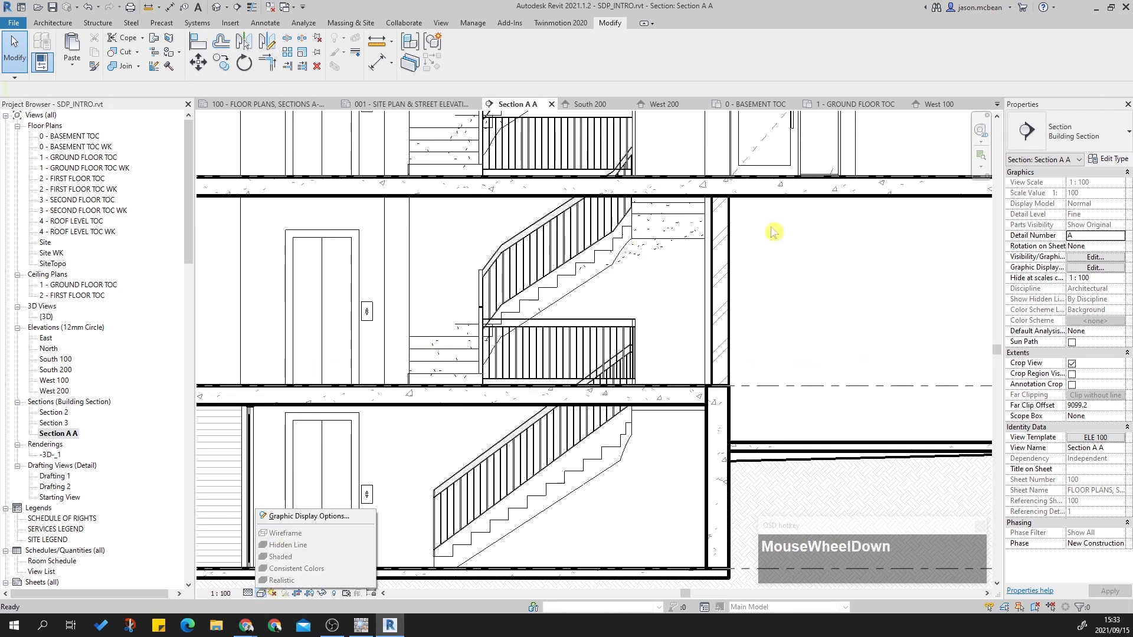
{"action": "key", "text": "Escape"}
{"action": "scroll", "coordinate": [733, 366], "scroll_direction": "down", "scroll_amount": 5}
{"action": "middle_click_drag", "start_coordinate": [733, 367], "coordinate": [664, 394]}
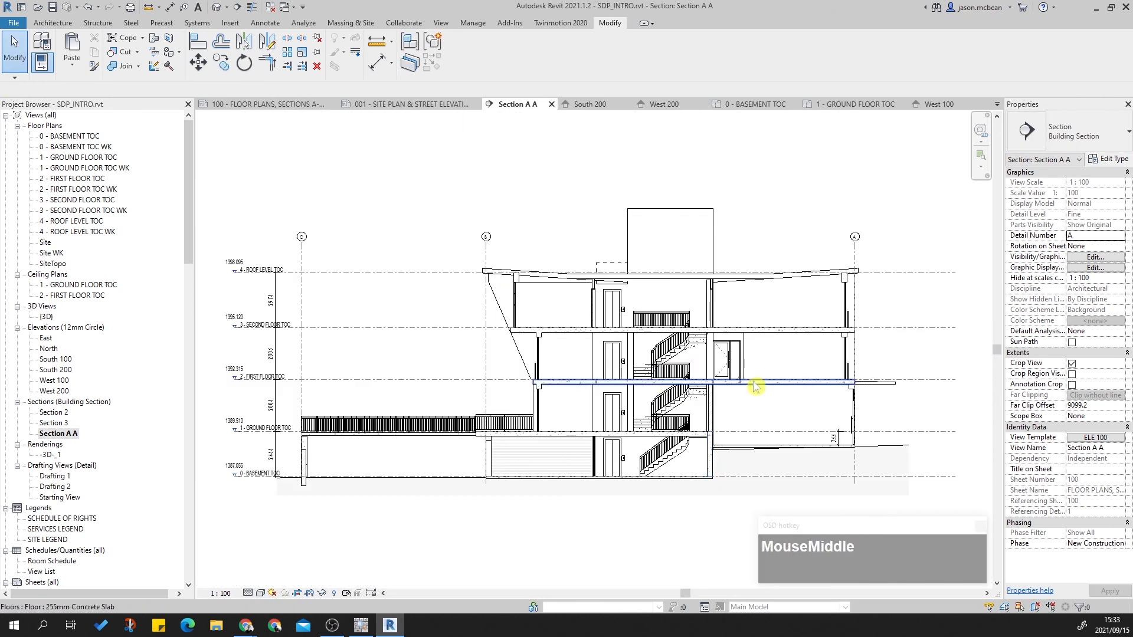
Step: Nudge the vertical dimension string between the floor levels slightly to the right of the level names
{"action": "scroll", "coordinate": [218, 454], "scroll_direction": "up", "scroll_amount": 3}
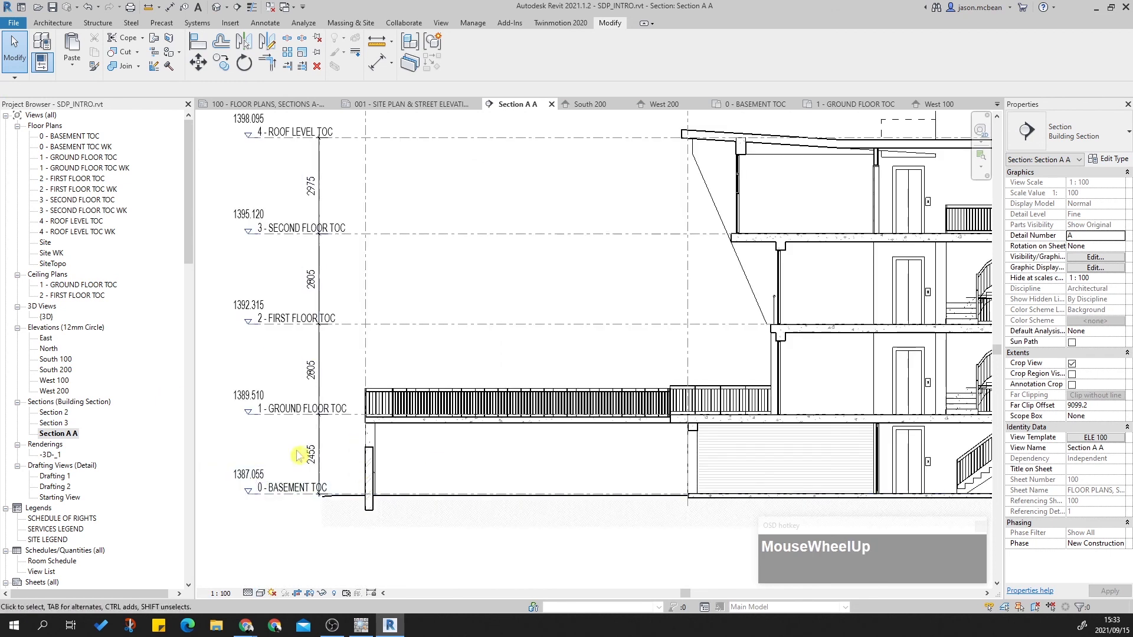
{"action": "left_click", "coordinate": [314, 453]}
{"action": "key", "text": "Right"}
{"action": "key", "text": "Right"}
{"action": "key", "text": "Right"}
{"action": "key", "text": "Right"}
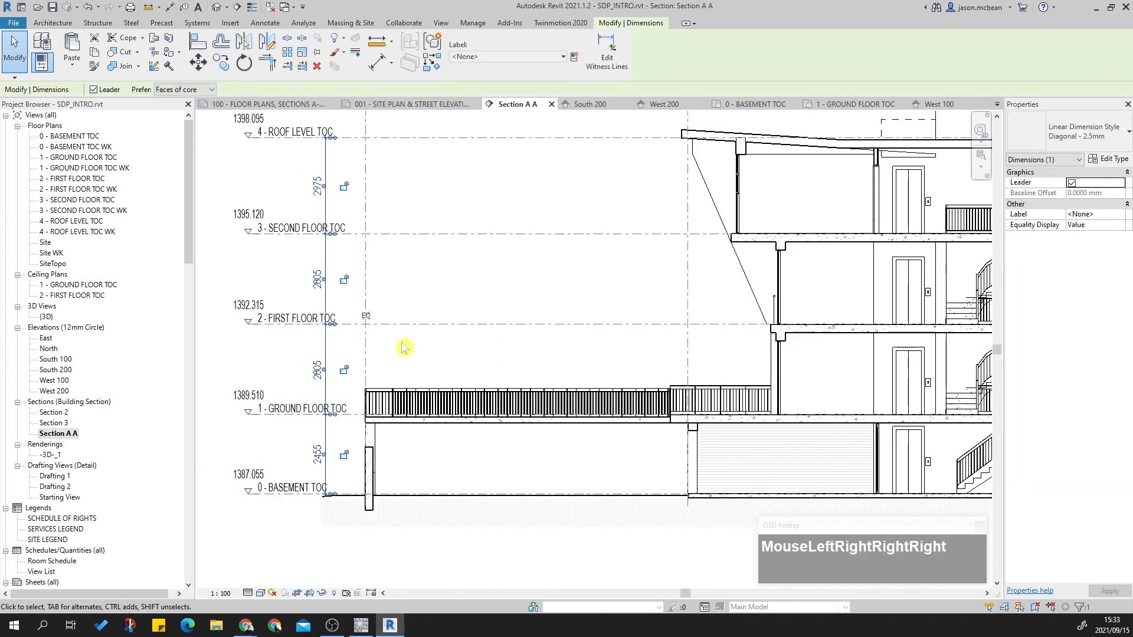
{"action": "left_click", "coordinate": [441, 349]}
Step: Review the whole of Section A A and open sheet 100 - FLOOR PLANS, SECTIONS A-A & ELEVATIONS
{"action": "scroll", "coordinate": [473, 326], "scroll_direction": "down", "scroll_amount": 5}
{"action": "middle_click", "coordinate": [573, 431]}
{"action": "middle_click", "coordinate": [572, 431]}
{"action": "scroll", "coordinate": [716, 480], "scroll_direction": "up", "scroll_amount": 2}
{"action": "scroll", "coordinate": [731, 496], "scroll_direction": "down", "scroll_amount": 2}
{"action": "middle_click", "coordinate": [733, 501]}
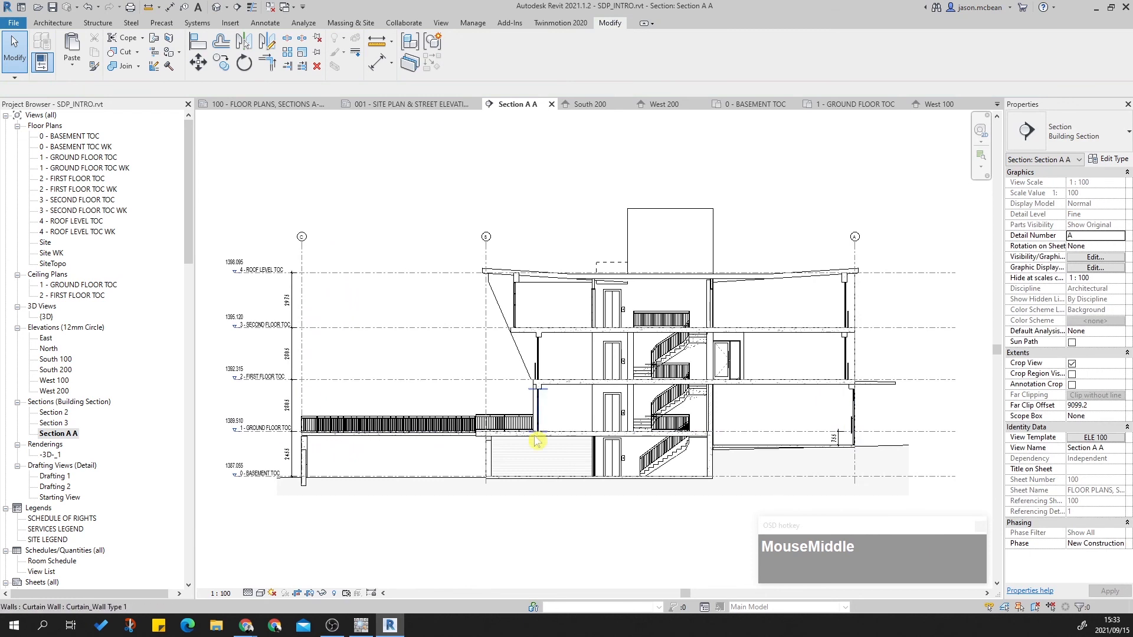
{"action": "scroll", "coordinate": [76, 518], "scroll_direction": "down", "scroll_amount": 2}
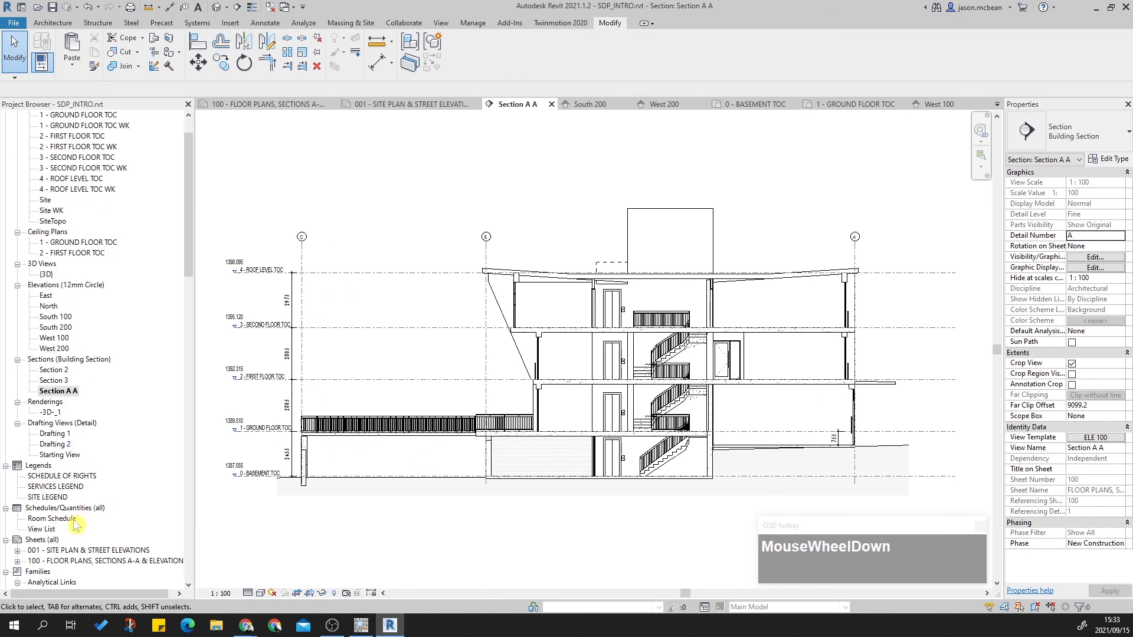
{"action": "scroll", "coordinate": [62, 538], "scroll_direction": "down", "scroll_amount": 2}
{"action": "double_click", "coordinate": [75, 518]}
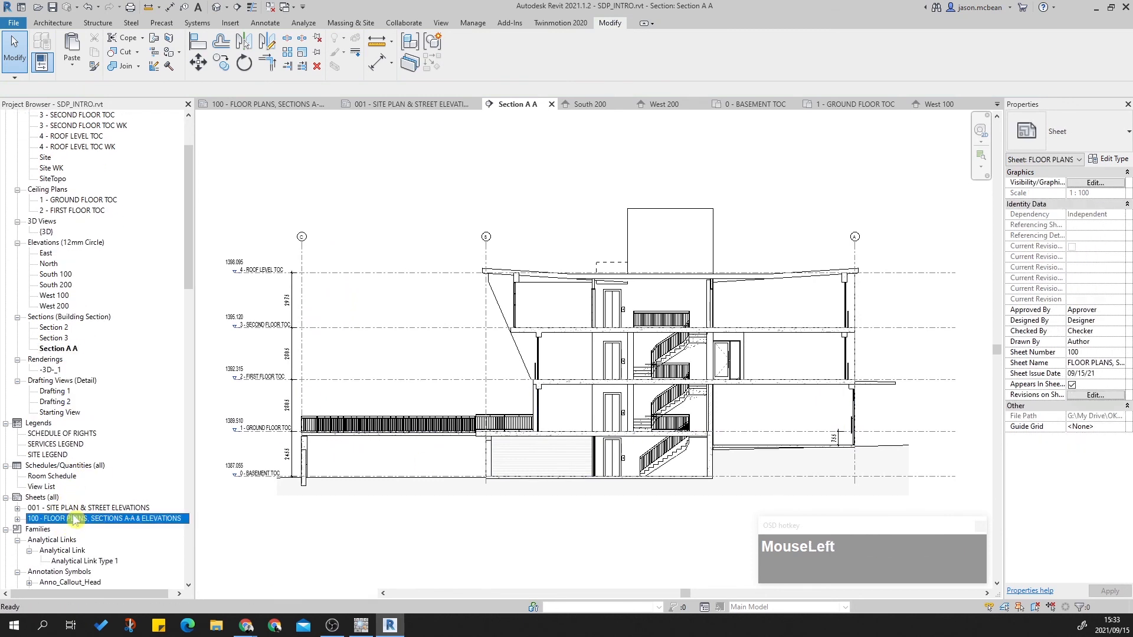
{"action": "middle_click_drag", "start_coordinate": [488, 408], "coordinate": [470, 399]}
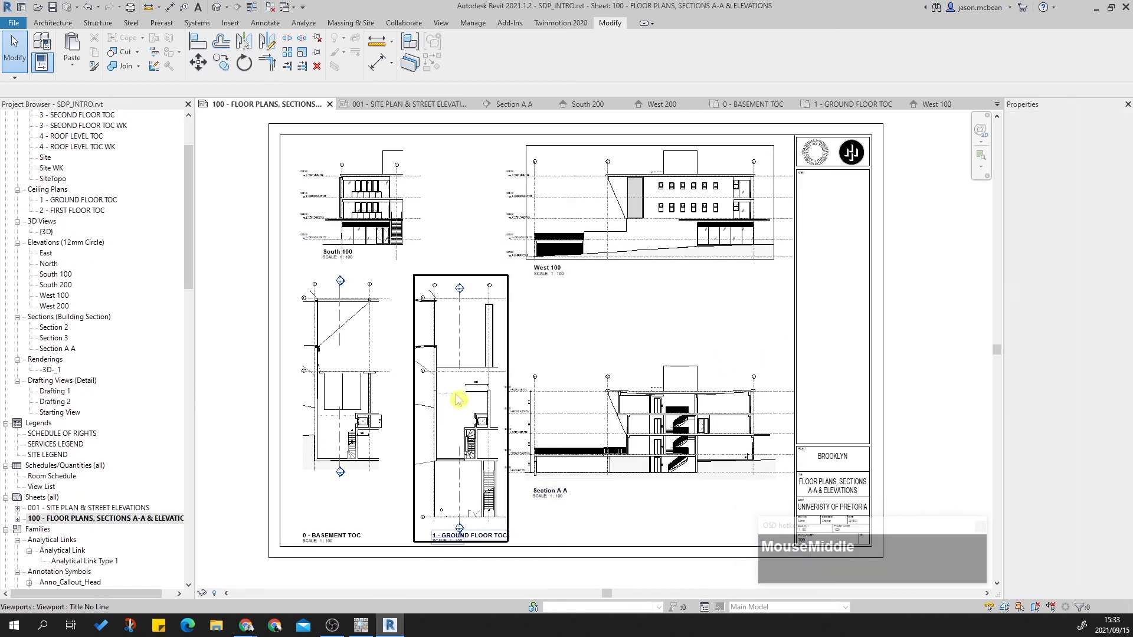
Step: Nudge the 0 - BASEMENT TOC and 1 - GROUND FLOOR TOC plan viewports to the left on the sheet
{"action": "left_click", "coordinate": [354, 404]}
{"action": "left_click", "coordinate": [452, 387]}
{"action": "key", "text": "Left"}
{"action": "key", "text": "Left"}
{"action": "key", "text": "Left"}
{"action": "key", "text": "Left"}
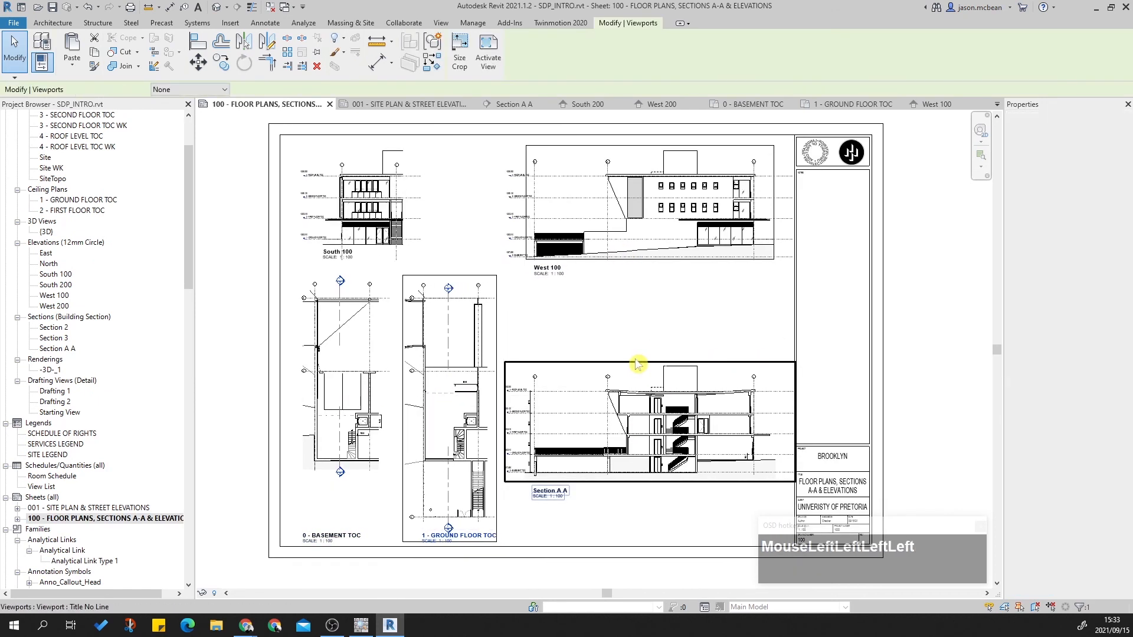
{"action": "left_click", "coordinate": [351, 411]}
{"action": "key", "text": "Left"}
{"action": "left_click", "coordinate": [361, 404]}
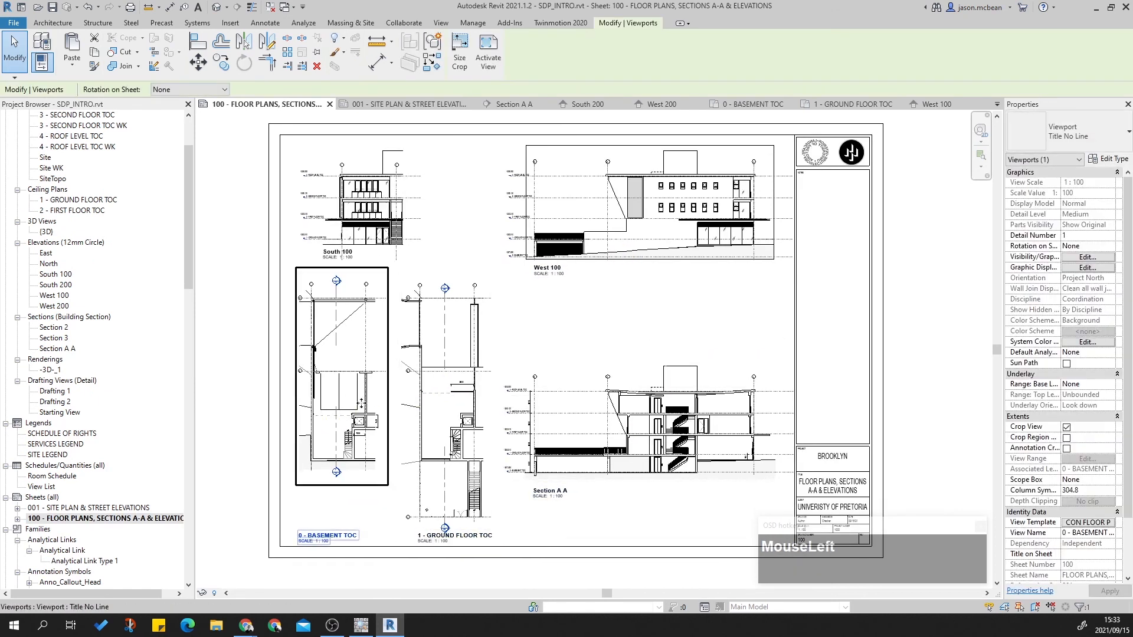
{"action": "key", "text": "Left"}
{"action": "left_click", "coordinate": [459, 391]}
{"action": "key", "text": "Left"}
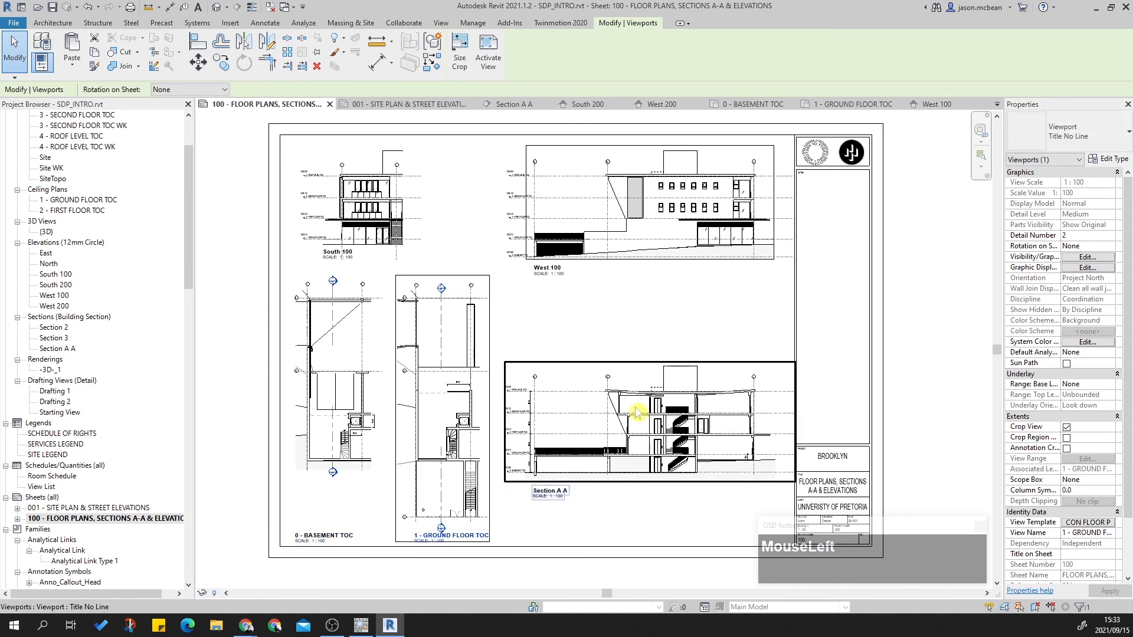
Step: Move the Section A A viewport up beneath the West 100 elevation, keeping their gridlines vertically aligned
{"action": "left_click", "coordinate": [649, 413]}
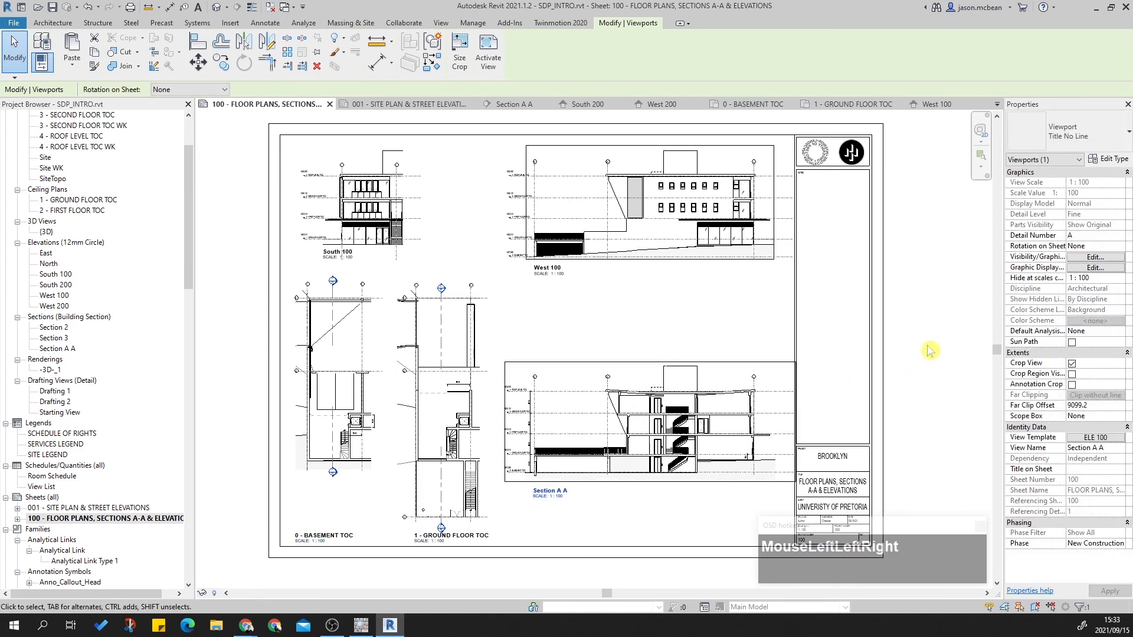
{"action": "left_click", "coordinate": [665, 229]}
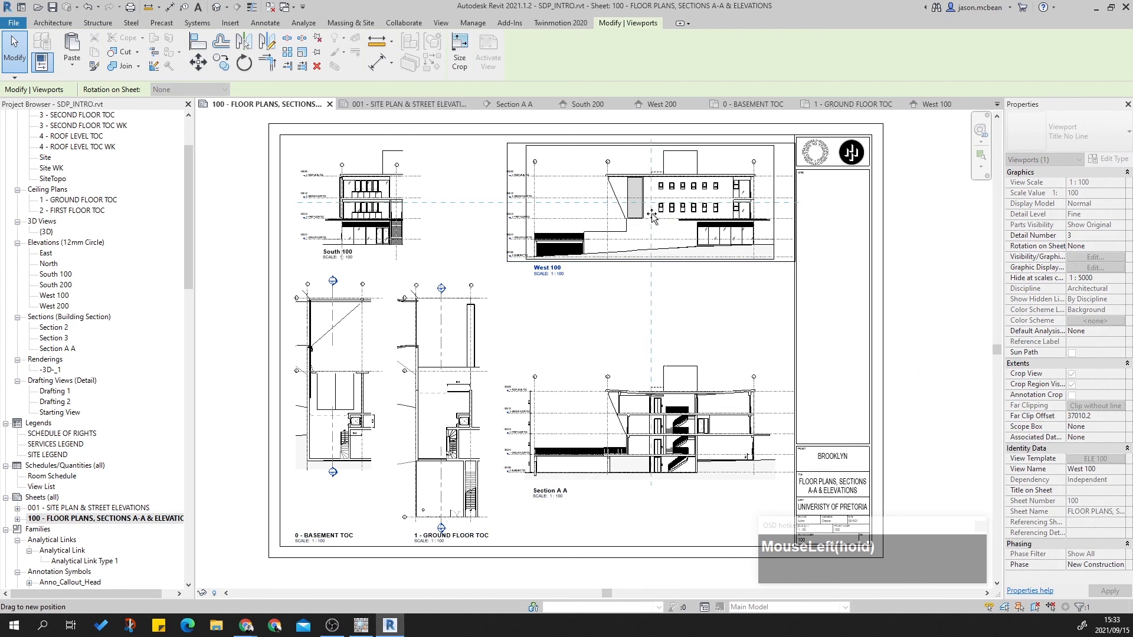
{"action": "left_click", "coordinate": [670, 416]}
{"action": "left_click_drag", "start_coordinate": [649, 406], "coordinate": [650, 339]}
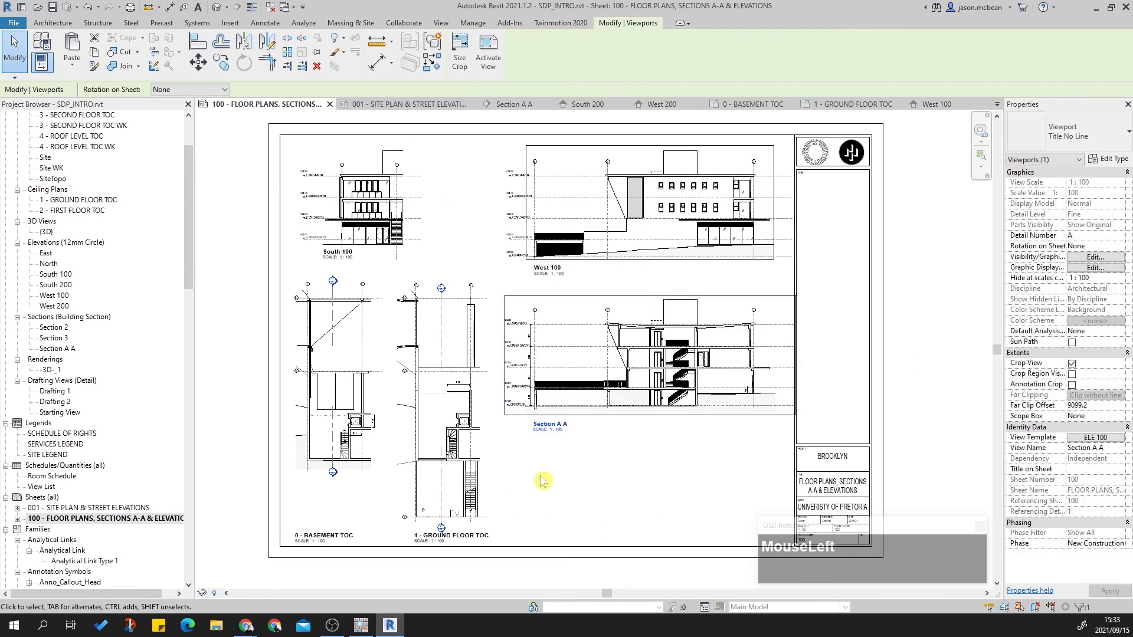
{"action": "middle_click_drag", "start_coordinate": [650, 473], "coordinate": [584, 483]}
{"action": "left_click", "coordinate": [600, 195]}
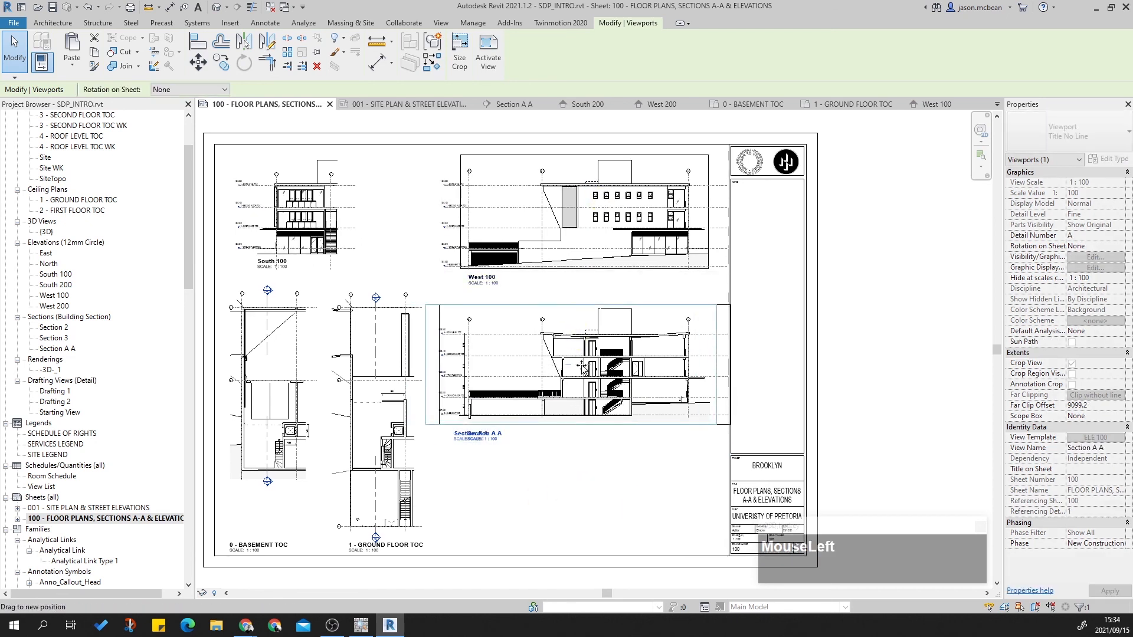
{"action": "left_click", "coordinate": [627, 242]}
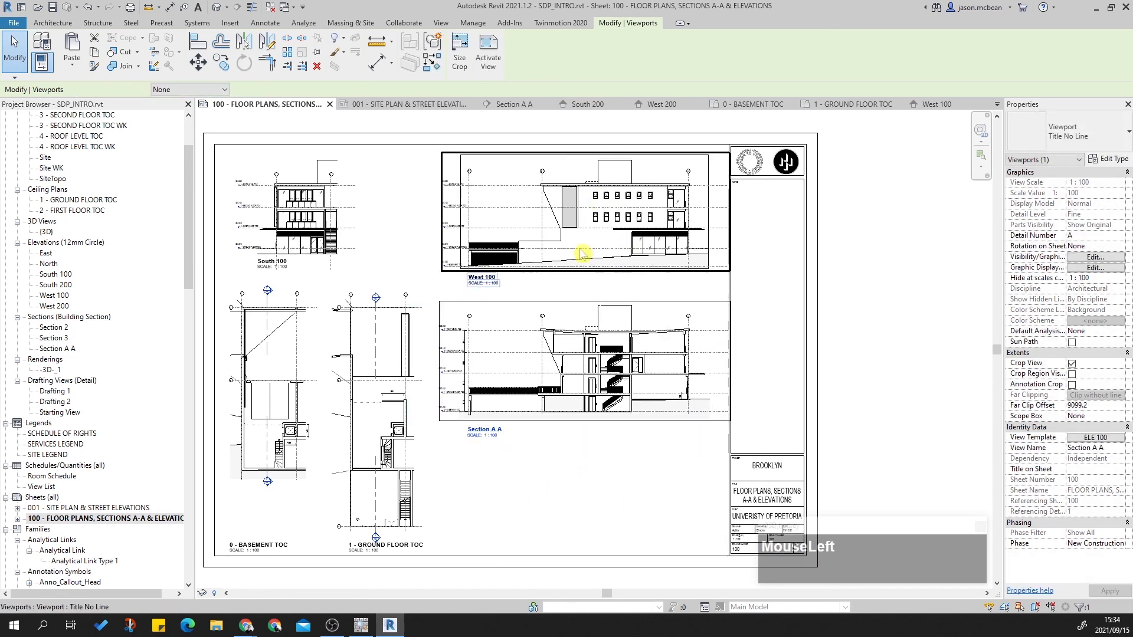
Step: Shift the South 100 view title to the right beneath its elevation
{"action": "scroll", "coordinate": [254, 236], "scroll_direction": "up", "scroll_amount": 3}
{"action": "scroll", "coordinate": [255, 236], "scroll_direction": "up", "scroll_amount": 2}
{"action": "left_click", "coordinate": [315, 375]}
{"action": "left_click_drag", "start_coordinate": [314, 374], "coordinate": [396, 375]}
{"action": "scroll", "coordinate": [406, 342], "scroll_direction": "down", "scroll_amount": 3}
{"action": "middle_click_drag", "start_coordinate": [614, 357], "coordinate": [576, 378]}
{"action": "scroll", "coordinate": [510, 381], "scroll_direction": "up", "scroll_amount": 3}
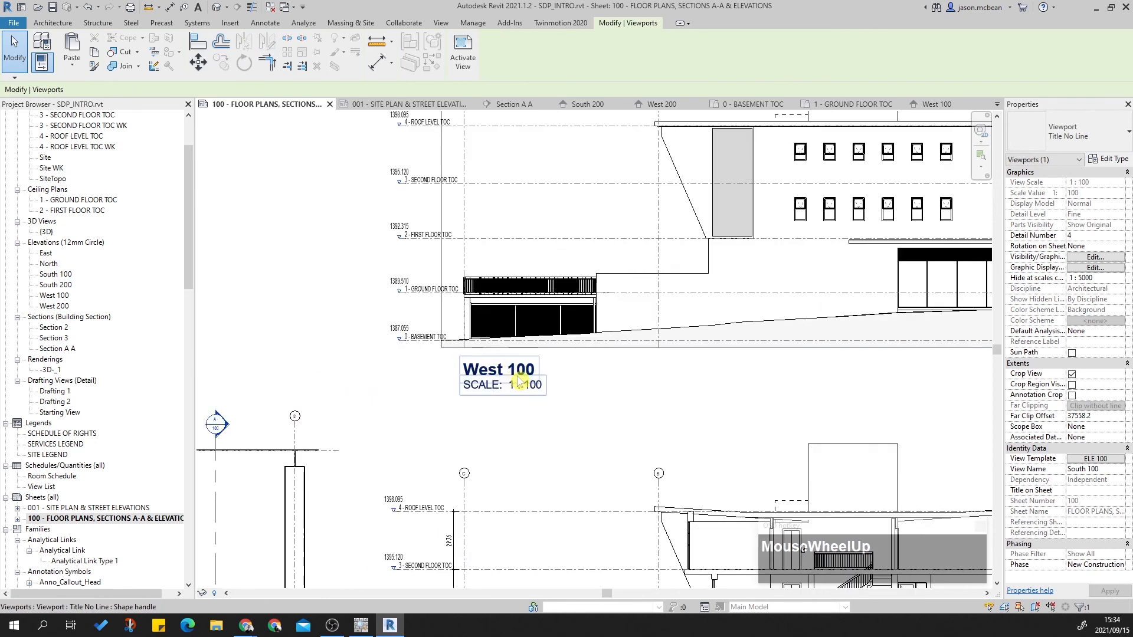
Step: Adjust the position of the West 100 view title beneath its elevation, near the first gridline
{"action": "left_click_drag", "start_coordinate": [507, 364], "coordinate": [482, 378]}
{"action": "scroll", "coordinate": [481, 378], "scroll_direction": "down", "scroll_amount": 8}
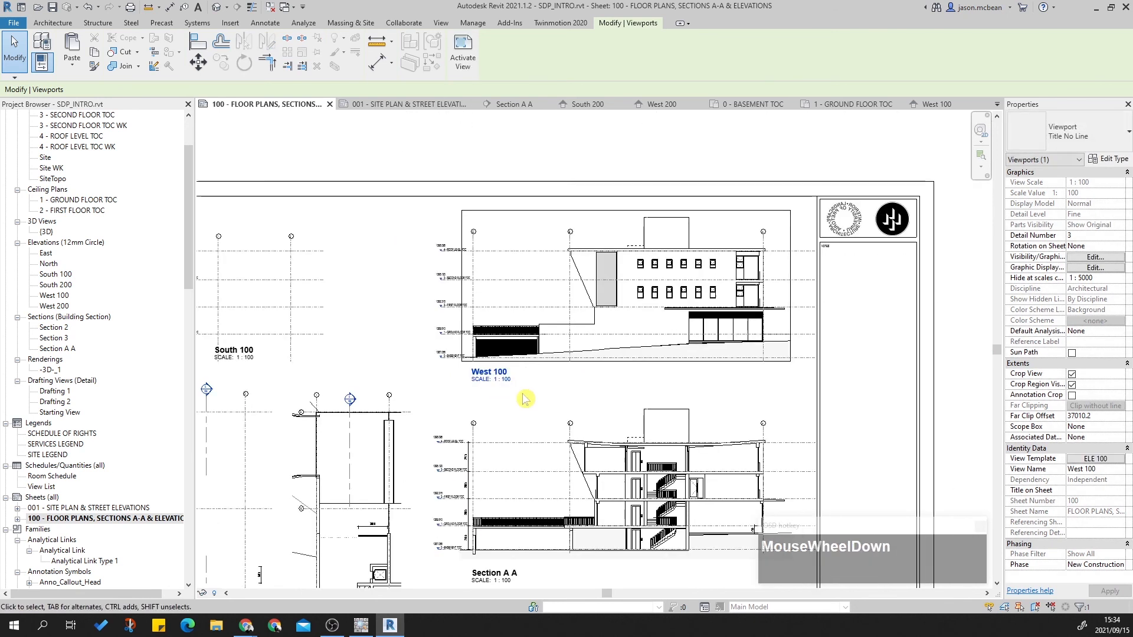
{"action": "scroll", "coordinate": [583, 472], "scroll_direction": "up", "scroll_amount": 2}
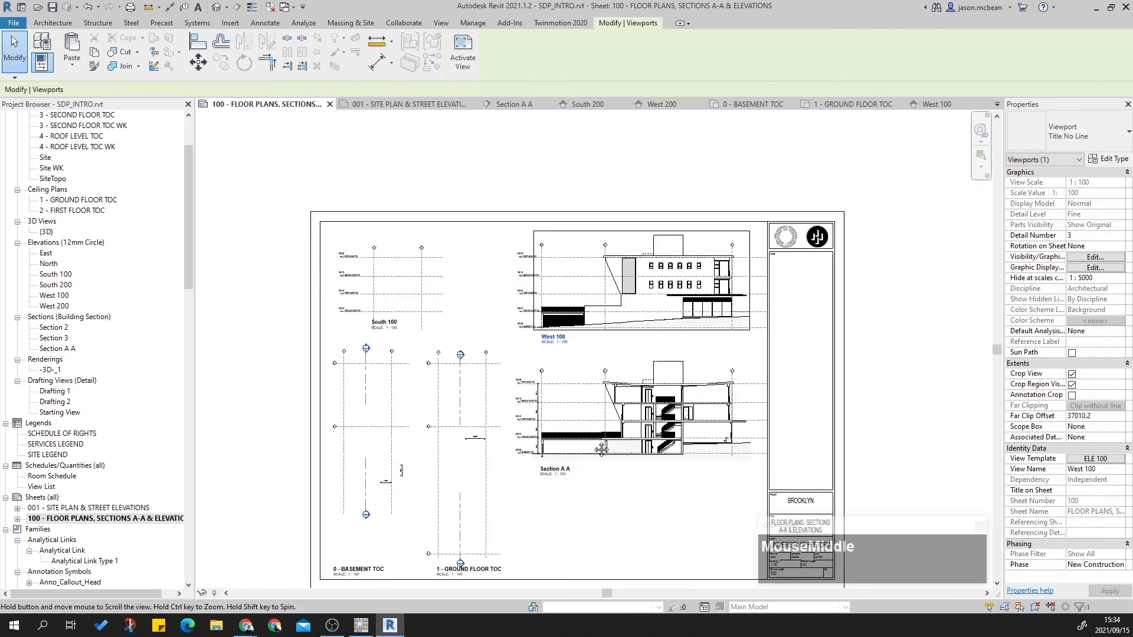
{"action": "scroll", "coordinate": [460, 563], "scroll_direction": "up", "scroll_amount": 5}
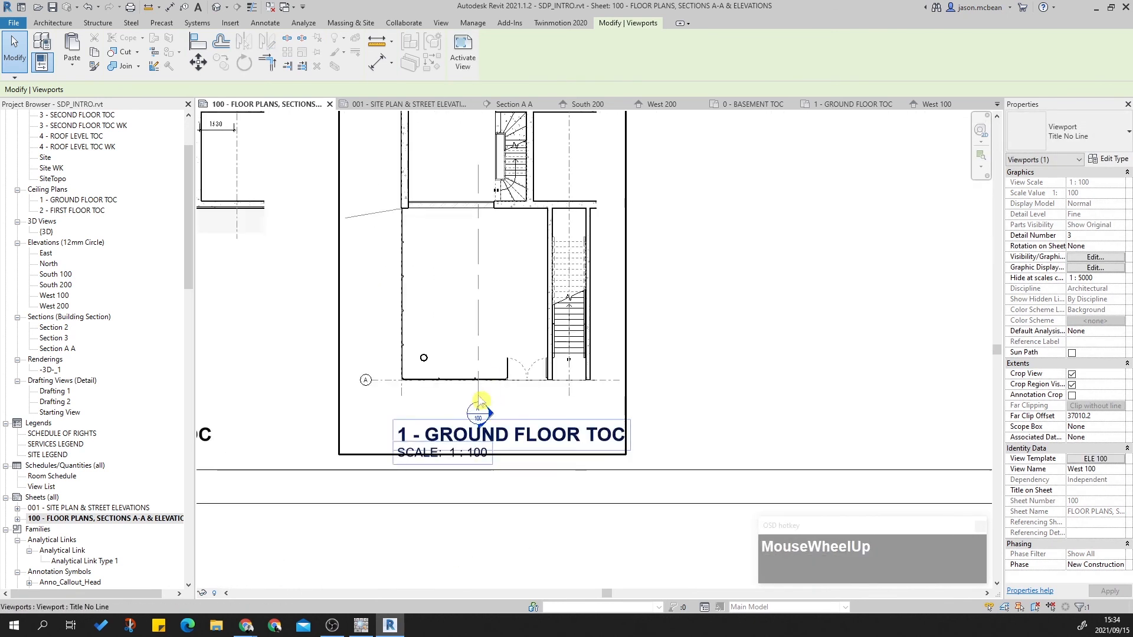
{"action": "double_click", "coordinate": [498, 386]}
{"action": "double_click", "coordinate": [609, 379]}
{"action": "scroll", "coordinate": [489, 414], "scroll_direction": "down", "scroll_amount": 3}
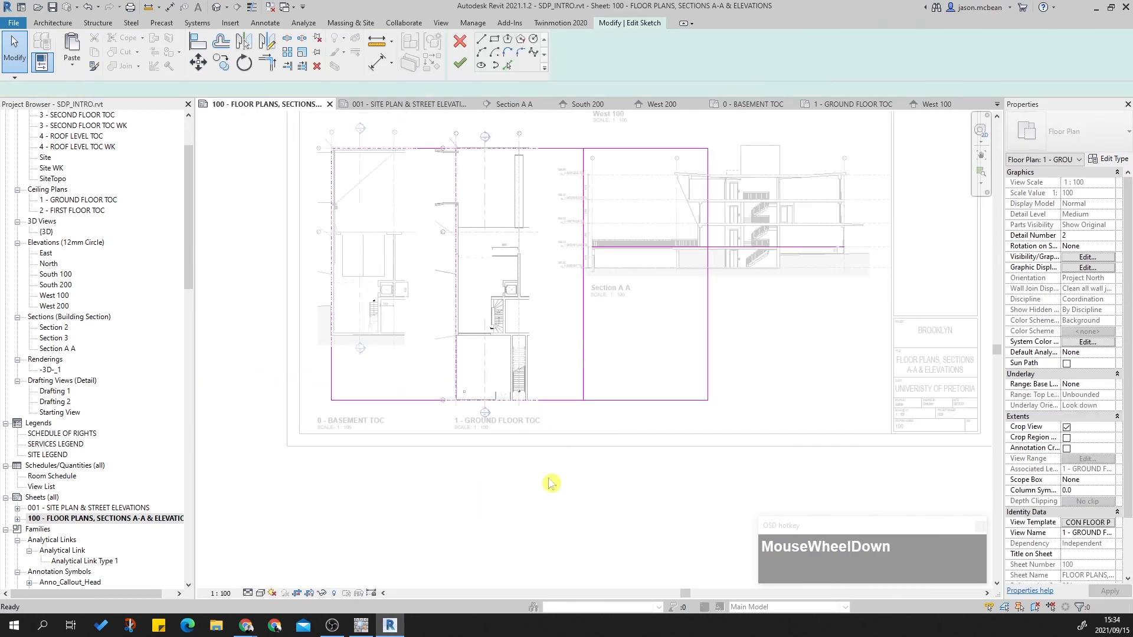
{"action": "left_click", "coordinate": [549, 462]}
{"action": "left_click", "coordinate": [460, 63]}
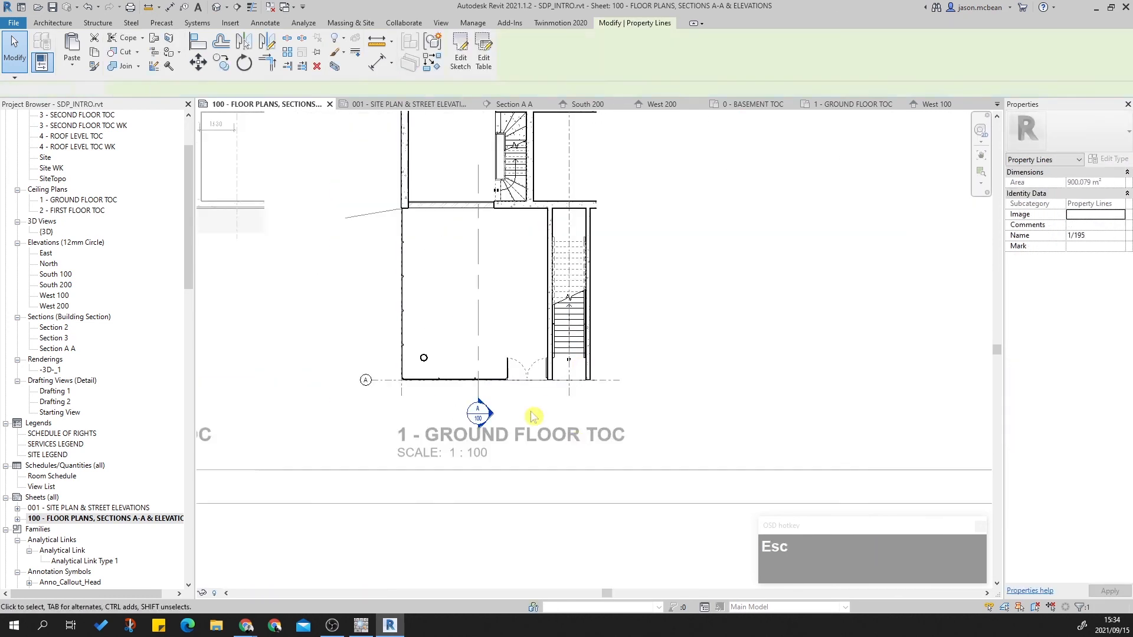
{"action": "left_click", "coordinate": [574, 439]}
{"action": "scroll", "coordinate": [520, 303], "scroll_direction": "down", "scroll_amount": 6}
{"action": "middle_click_drag", "start_coordinate": [501, 262], "coordinate": [454, 400]}
{"action": "double_click", "coordinate": [329, 336]}
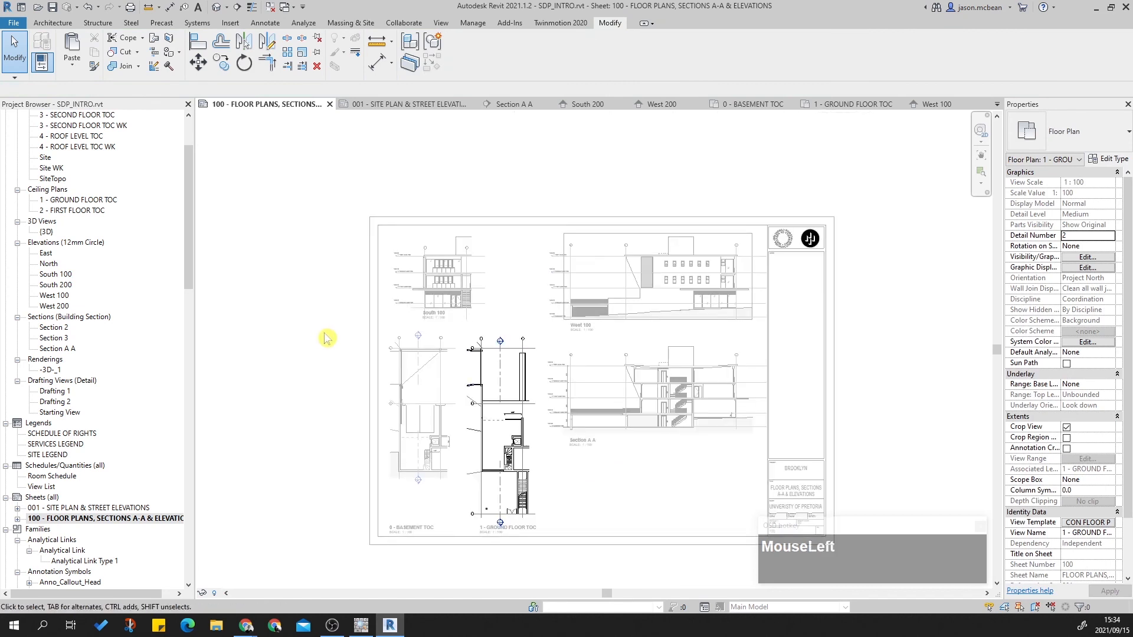
Step: Nudge the South 100 and West 100 elevation viewports slightly up on the sheet
{"action": "left_click", "coordinate": [482, 264]}
{"action": "left_click", "coordinate": [585, 275], "text": "ctrl"}
{"action": "key", "text": "ctrl+Up"}
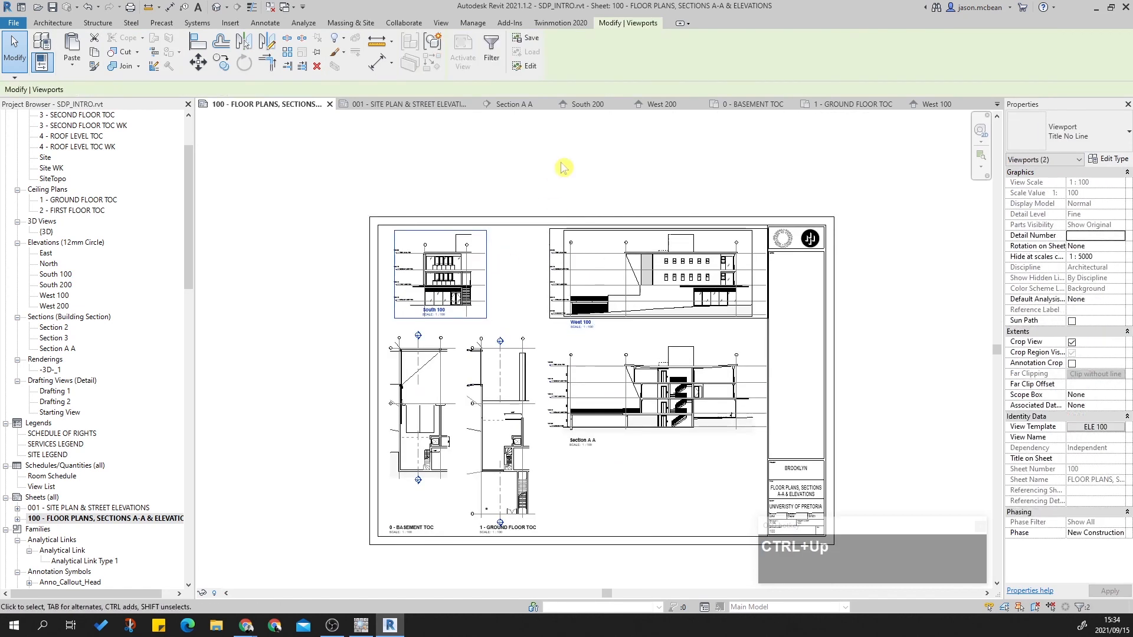
{"action": "left_click", "coordinate": [560, 167]}
Step: Nudge the 0 - BASEMENT TOC and 1 - GROUND FLOOR TOC plan viewports up together towards the South 100 elevation
{"action": "left_click", "coordinate": [510, 349]}
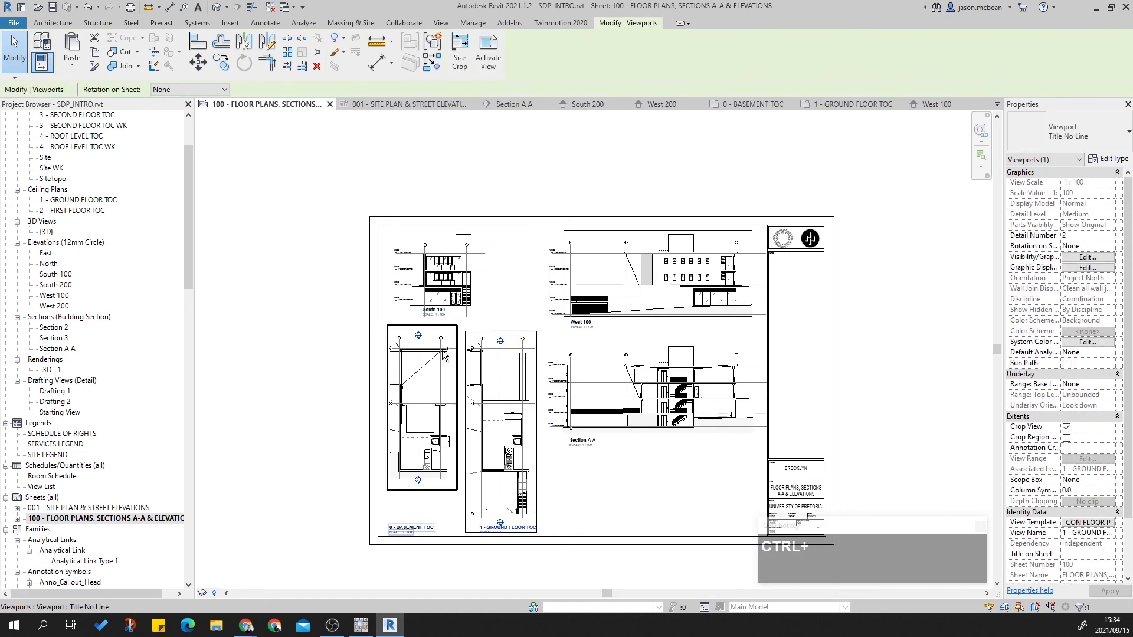
{"action": "left_click", "coordinate": [439, 377], "text": "ctrl"}
{"action": "key", "text": "ctrl+Up"}
{"action": "key", "text": "ctrl+Up"}
{"action": "key", "text": "ctrl+Up"}
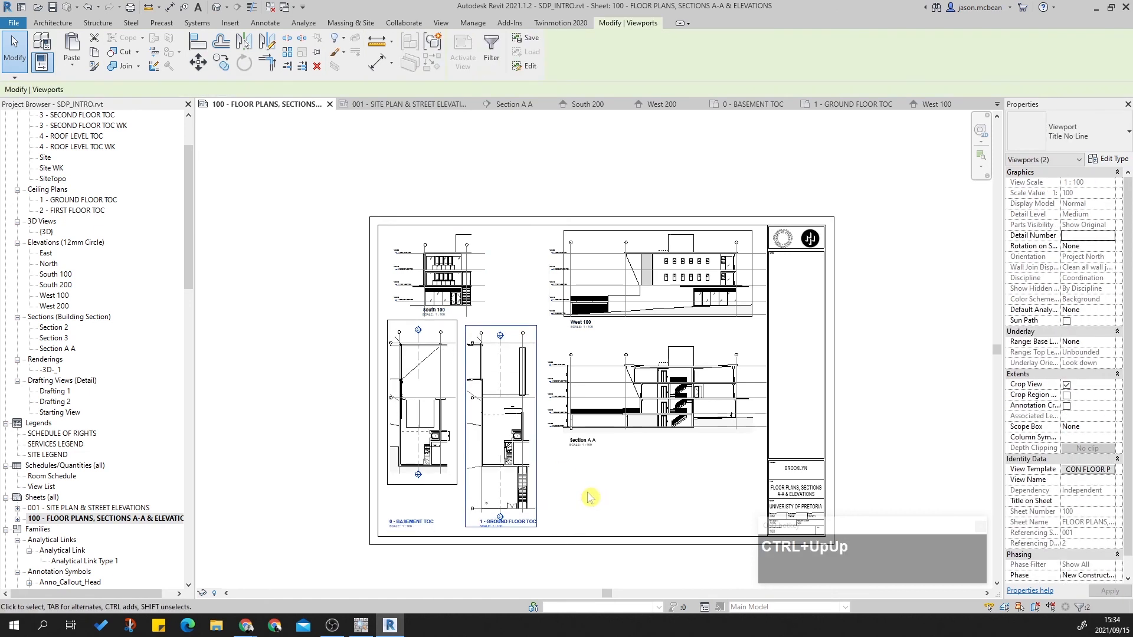
{"action": "left_click", "coordinate": [553, 474]}
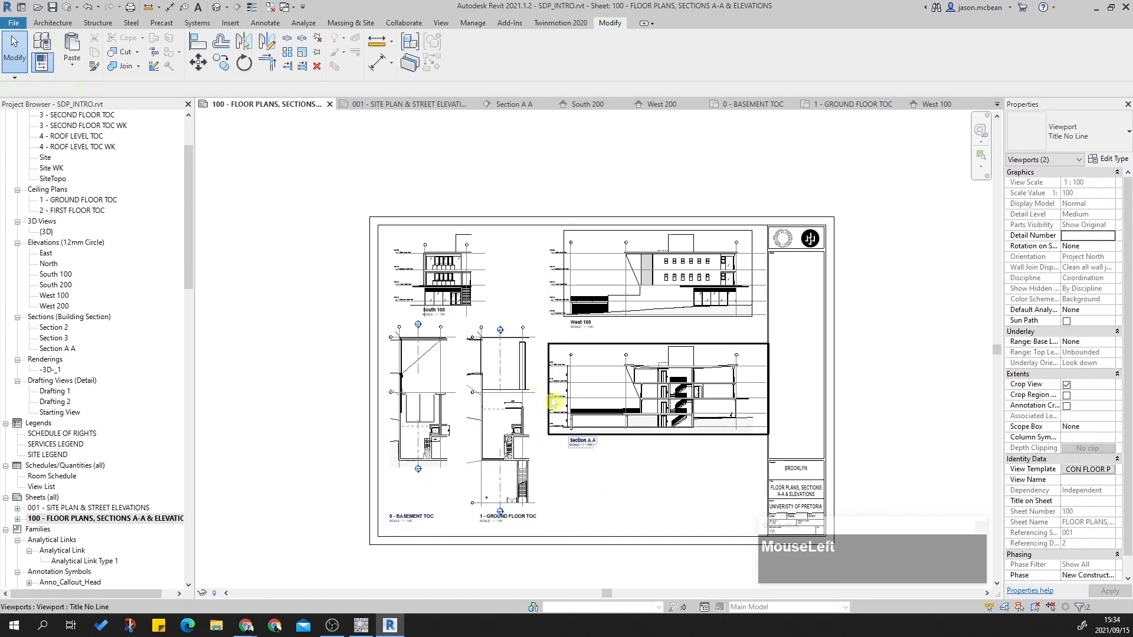
Step: Nudge the 0 - BASEMENT TOC and 1 - GROUND FLOOR TOC plan viewports slightly to the right
{"action": "left_click", "coordinate": [429, 273]}
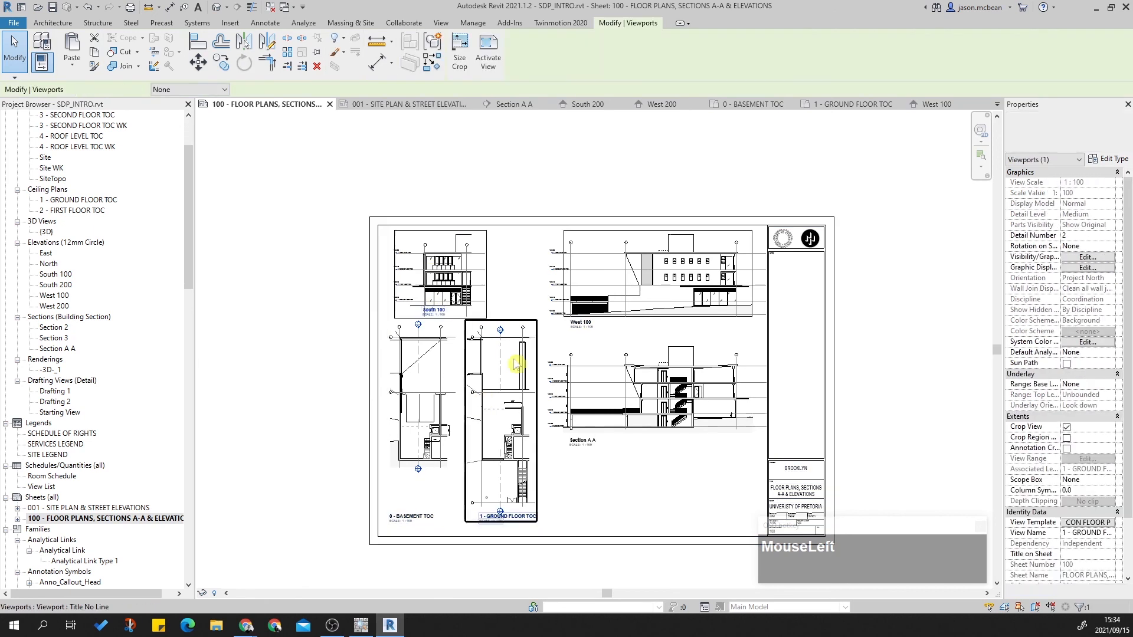
{"action": "left_click", "coordinate": [540, 410]}
{"action": "left_click", "coordinate": [512, 445]}
{"action": "left_click", "coordinate": [606, 481]}
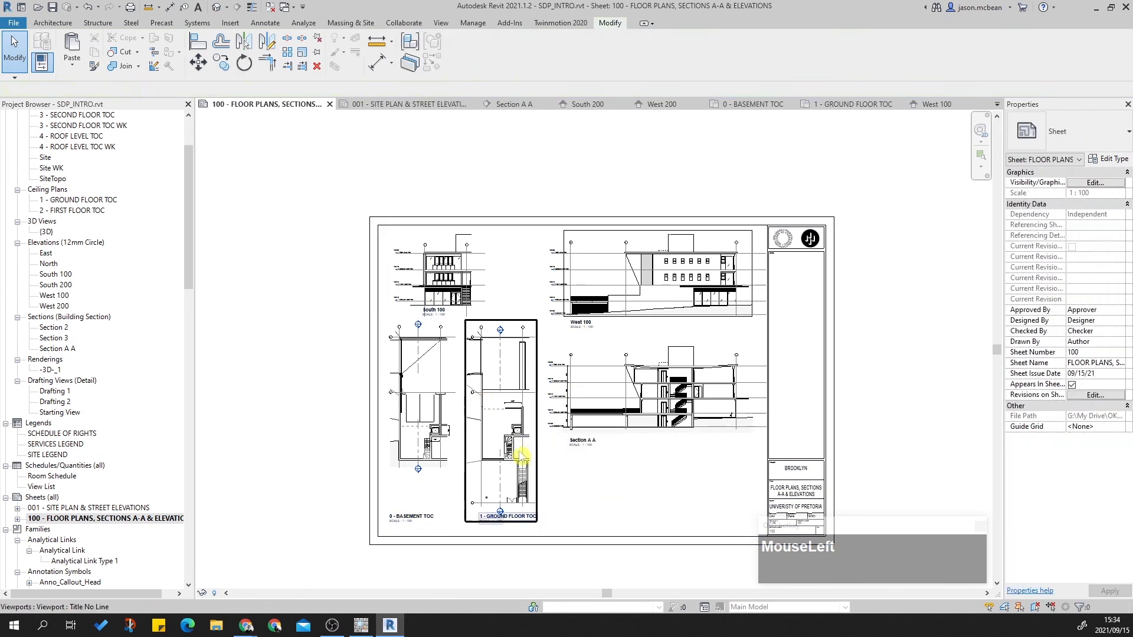
{"action": "left_click", "coordinate": [519, 456]}
{"action": "key", "text": "Right"}
Step: Try the South 100 elevation viewport further left, above the 0 - BASEMENT TOC plan
{"action": "left_click", "coordinate": [468, 278]}
{"action": "key", "text": "Left"}
{"action": "key", "text": "Left"}
{"action": "key", "text": "Left"}
{"action": "left_click_drag", "start_coordinate": [452, 276], "coordinate": [437, 277]}
{"action": "left_click", "coordinate": [467, 177]}
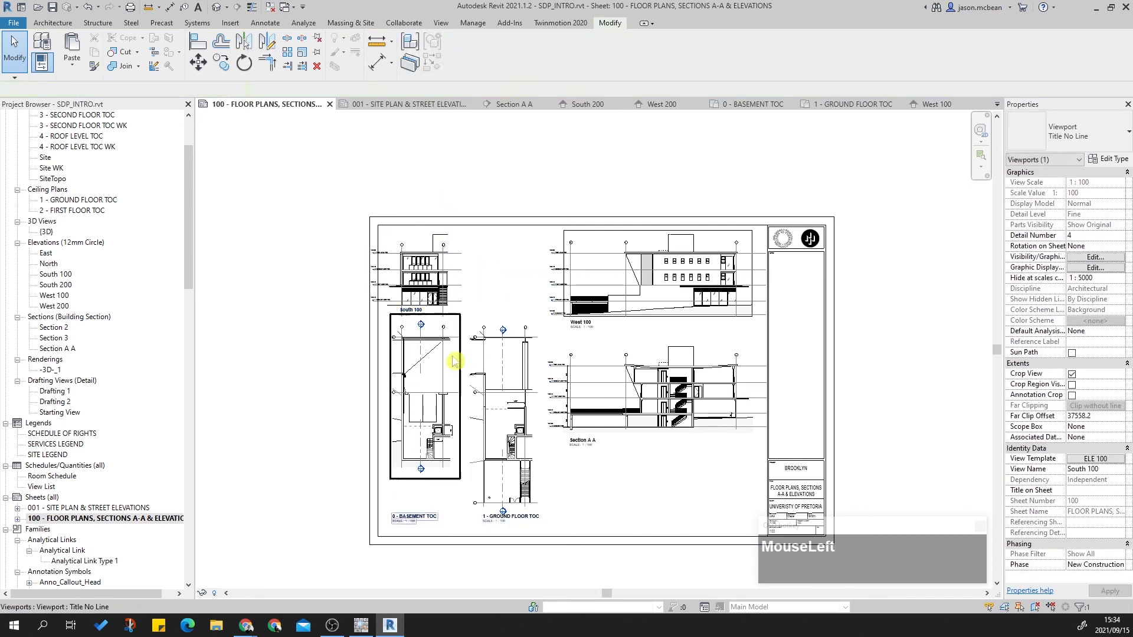
Step: Move the South 100 elevation viewport above the 1 - GROUND FLOOR TOC plan, lining up their vertical gridlines
{"action": "left_click", "coordinate": [443, 262]}
{"action": "left_click_drag", "start_coordinate": [455, 251], "coordinate": [510, 221]}
{"action": "left_click", "coordinate": [526, 182]}
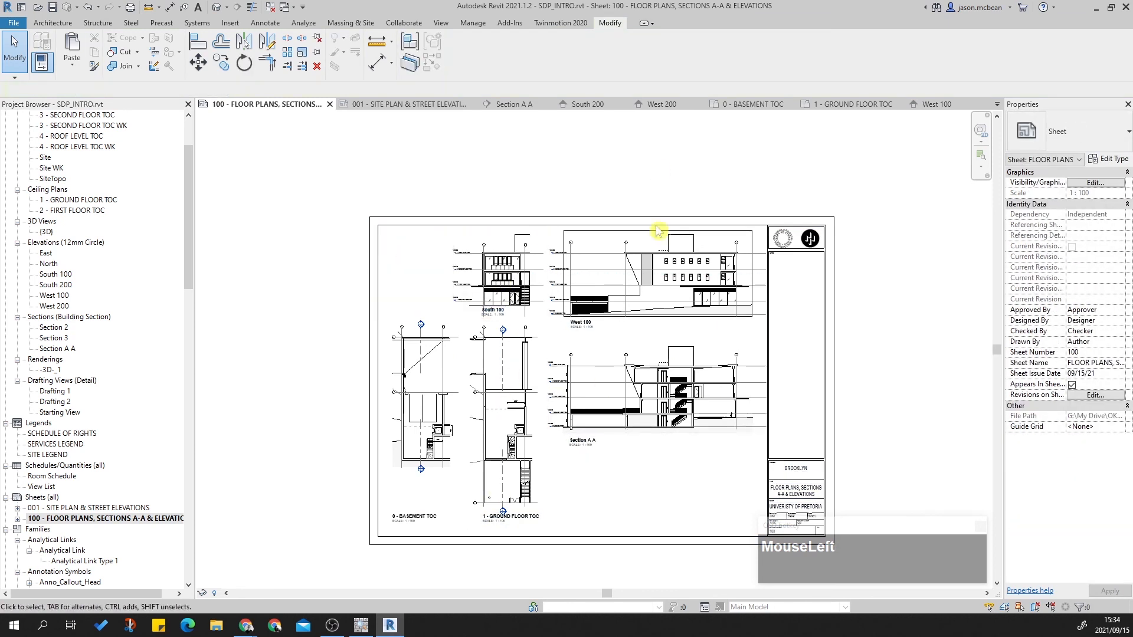
Step: Move the 0 - BASEMENT TOC view title up so it sits directly beneath its plan
{"action": "scroll", "coordinate": [443, 379], "scroll_direction": "up", "scroll_amount": 1}
{"action": "left_click", "coordinate": [443, 404]}
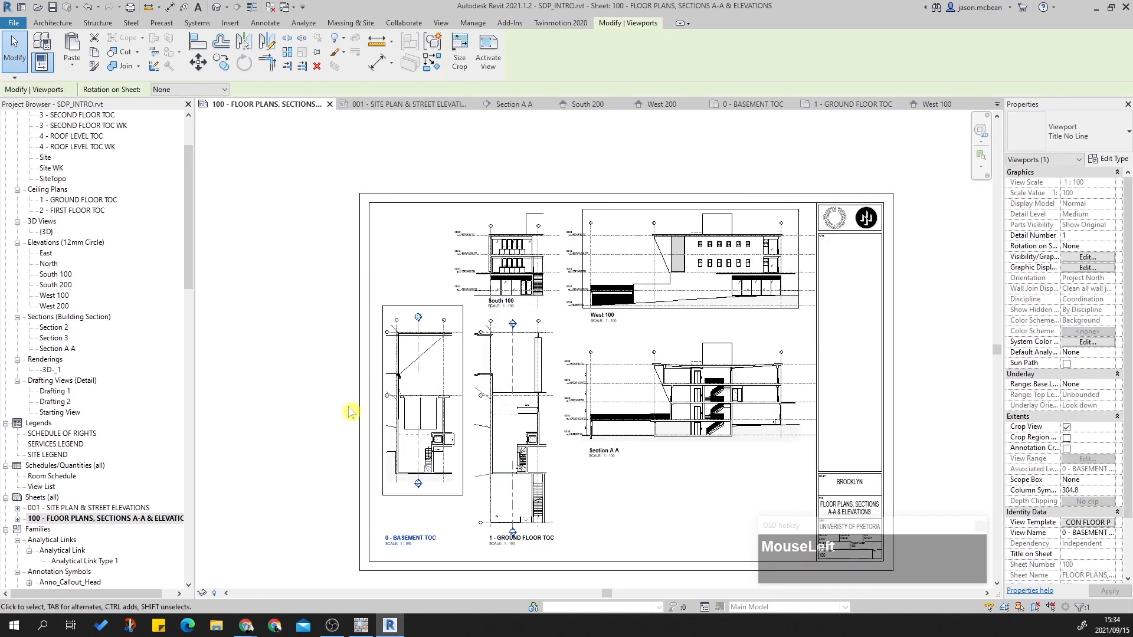
{"action": "scroll", "coordinate": [397, 533], "scroll_direction": "up", "scroll_amount": 3}
{"action": "scroll", "coordinate": [413, 554], "scroll_direction": "up", "scroll_amount": 1}
{"action": "left_click", "coordinate": [412, 551]}
{"action": "left_click", "coordinate": [390, 527]}
{"action": "left_click_drag", "start_coordinate": [387, 528], "coordinate": [400, 469]}
Step: Move the 1 - GROUND FLOOR TOC view title down, clear of the section marker beneath its plan
{"action": "left_click", "coordinate": [503, 531]}
{"action": "scroll", "coordinate": [566, 537], "scroll_direction": "up", "scroll_amount": 3}
{"action": "left_click", "coordinate": [524, 521]}
{"action": "mouse_move", "coordinate": [524, 521]}
{"action": "left_mouse_down"}
{"action": "mouse_move", "coordinate": [521, 547]}
{"action": "mouse_move", "coordinate": [524, 538]}
{"action": "left_mouse_up"}
{"action": "left_click", "coordinate": [460, 368]}
{"action": "scroll", "coordinate": [470, 360], "scroll_direction": "down", "scroll_amount": 7}
{"action": "middle_click", "coordinate": [559, 477]}
{"action": "middle_click", "coordinate": [554, 477]}
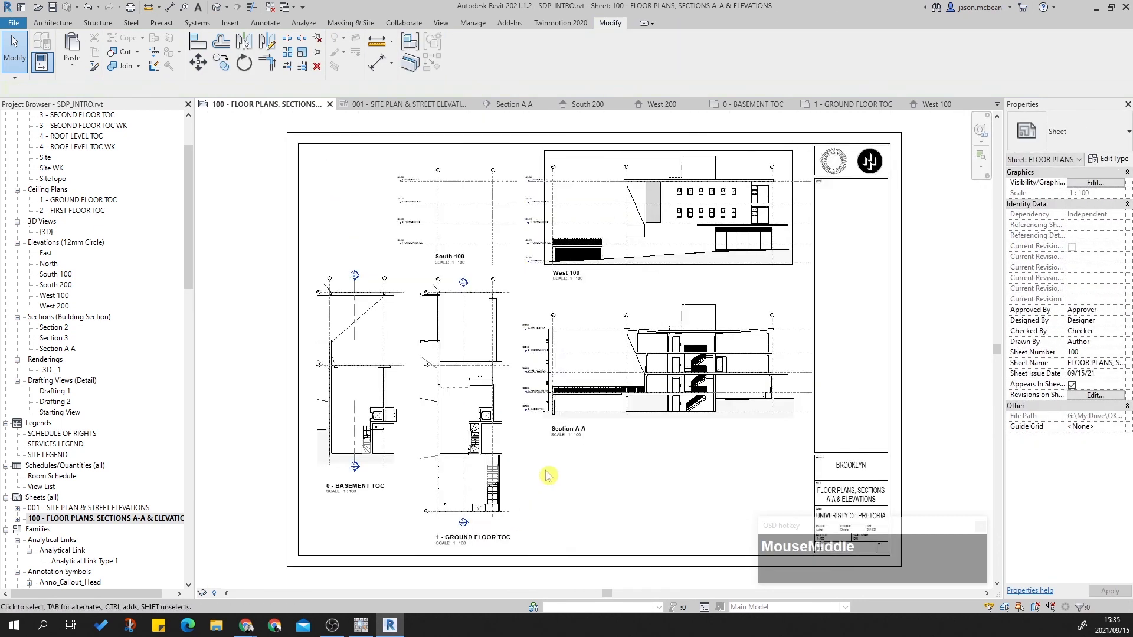
{"action": "scroll", "coordinate": [448, 331], "scroll_direction": "up", "scroll_amount": 1}
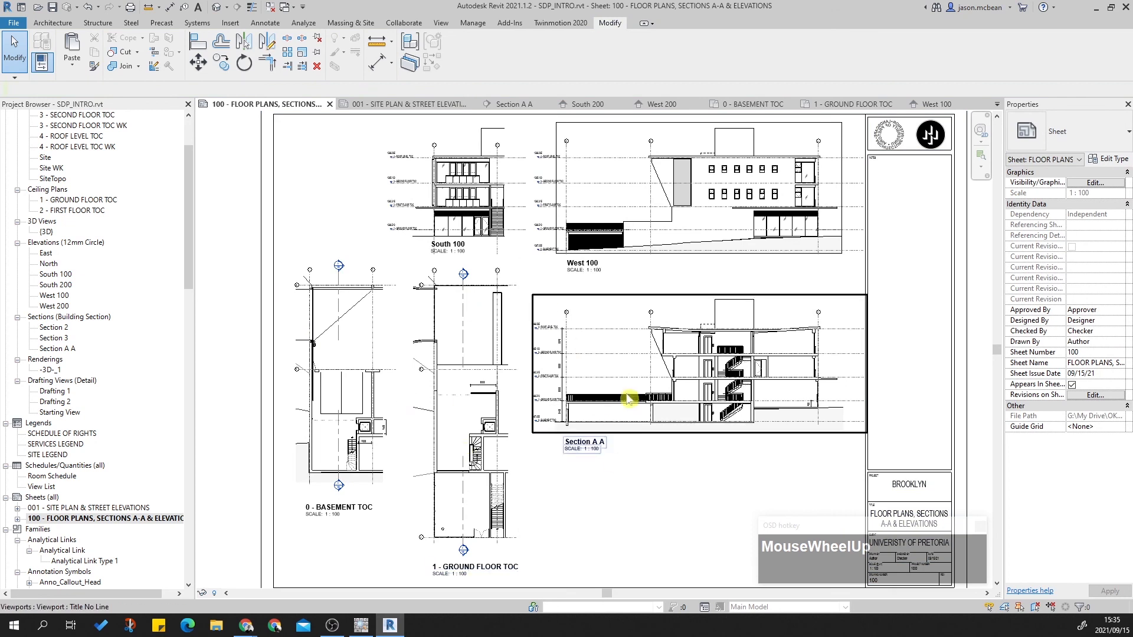
{"action": "scroll", "coordinate": [440, 284], "scroll_direction": "down", "scroll_amount": 3}
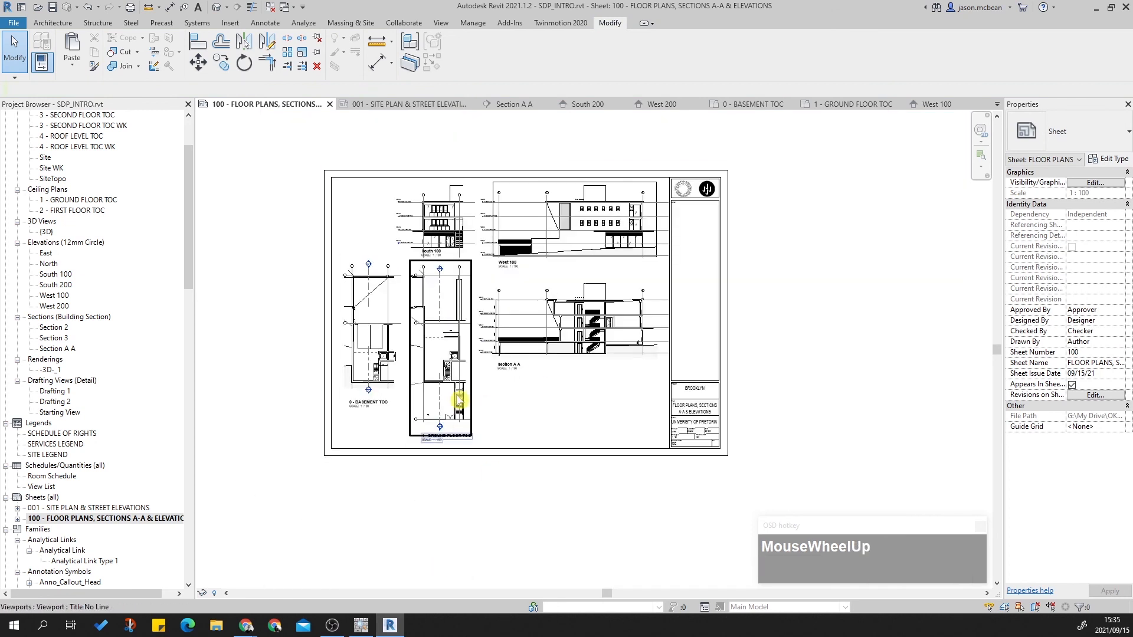
{"action": "scroll", "coordinate": [459, 398], "scroll_direction": "up", "scroll_amount": 2}
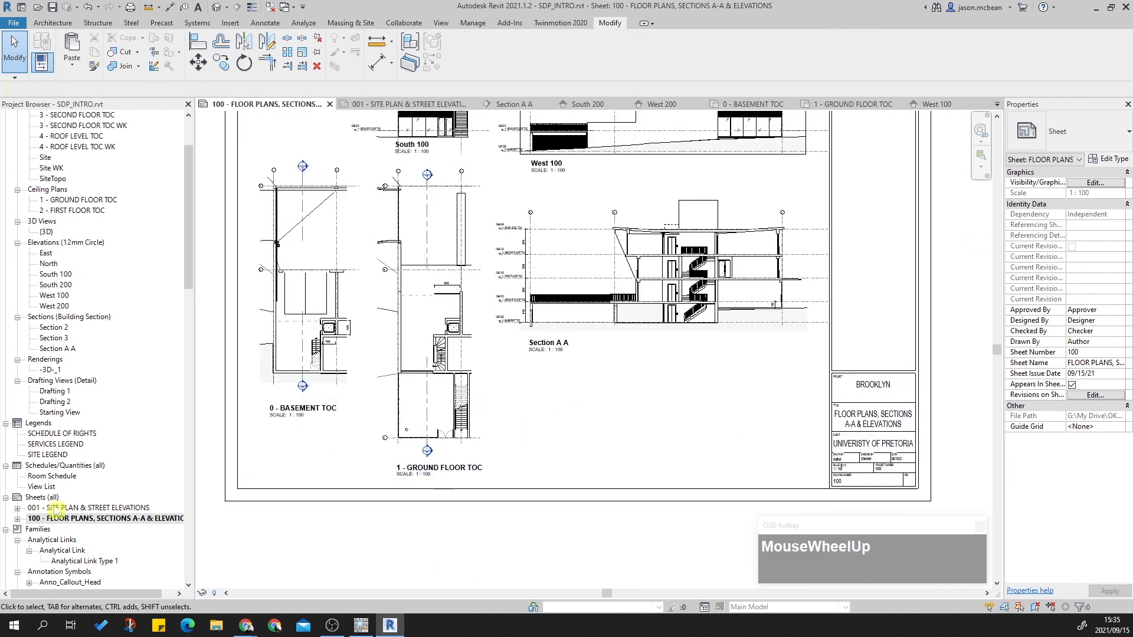
Step: Open the Site floor plan and inspect the project base point at the property's street corner
{"action": "scroll", "coordinate": [71, 171], "scroll_direction": "up", "scroll_amount": 3}
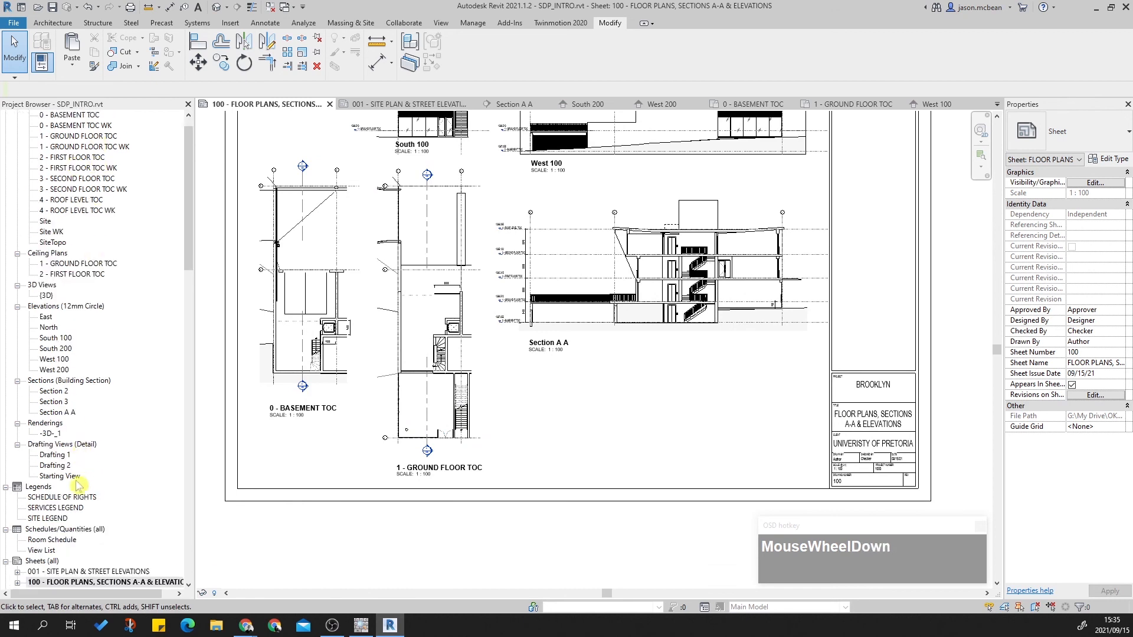
{"action": "double_click", "coordinate": [46, 242]}
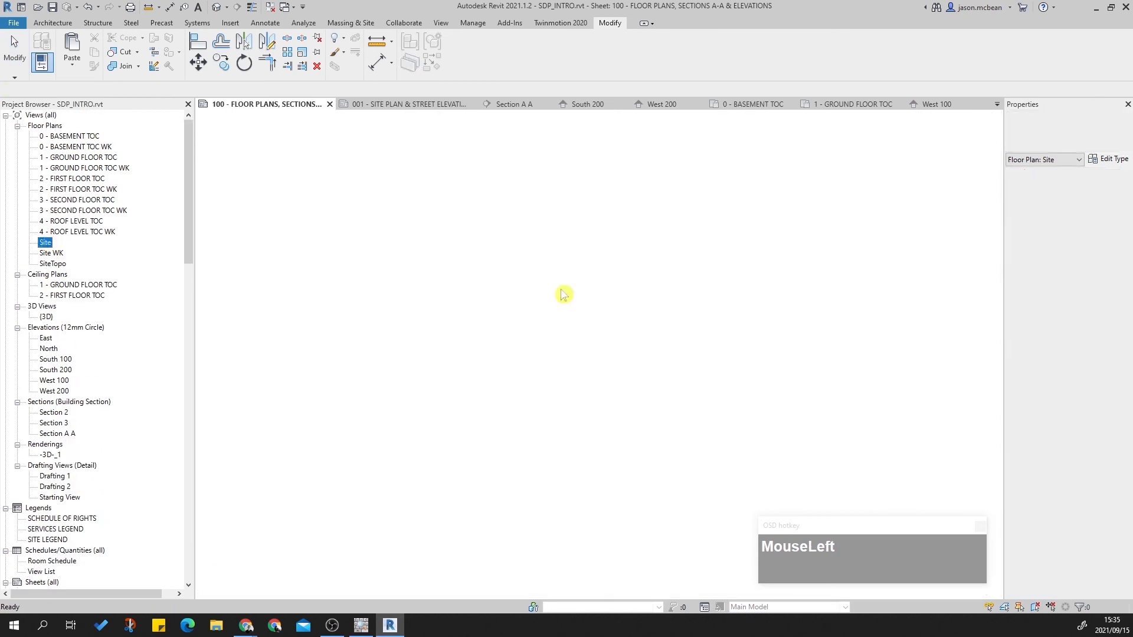
{"action": "scroll", "coordinate": [553, 430], "scroll_direction": "up", "scroll_amount": 5}
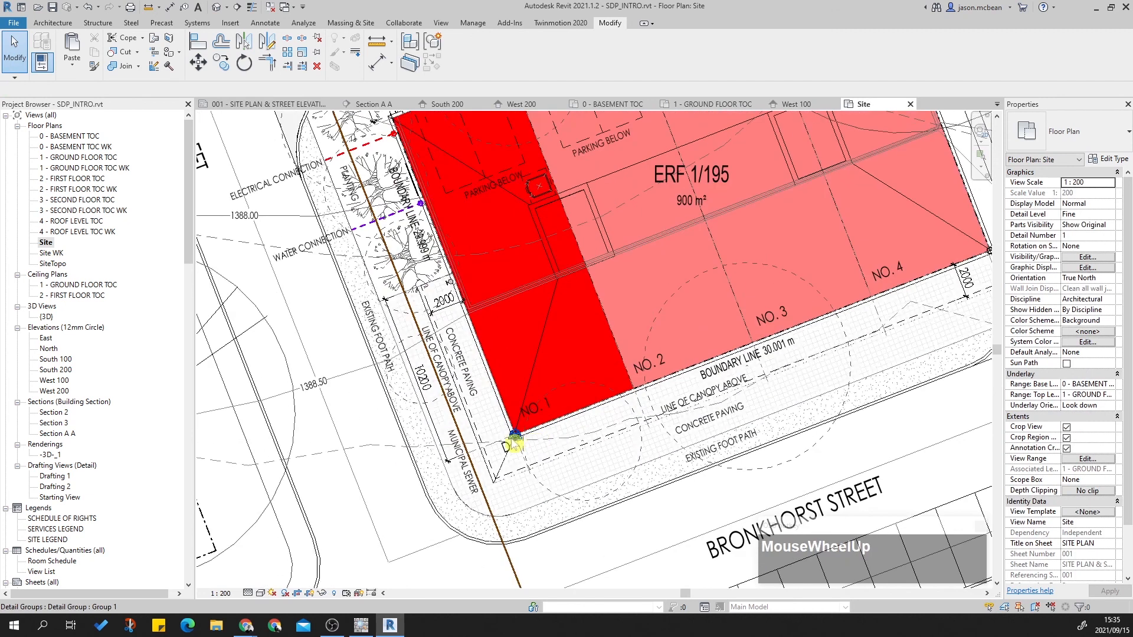
{"action": "key", "text": "Tab"}
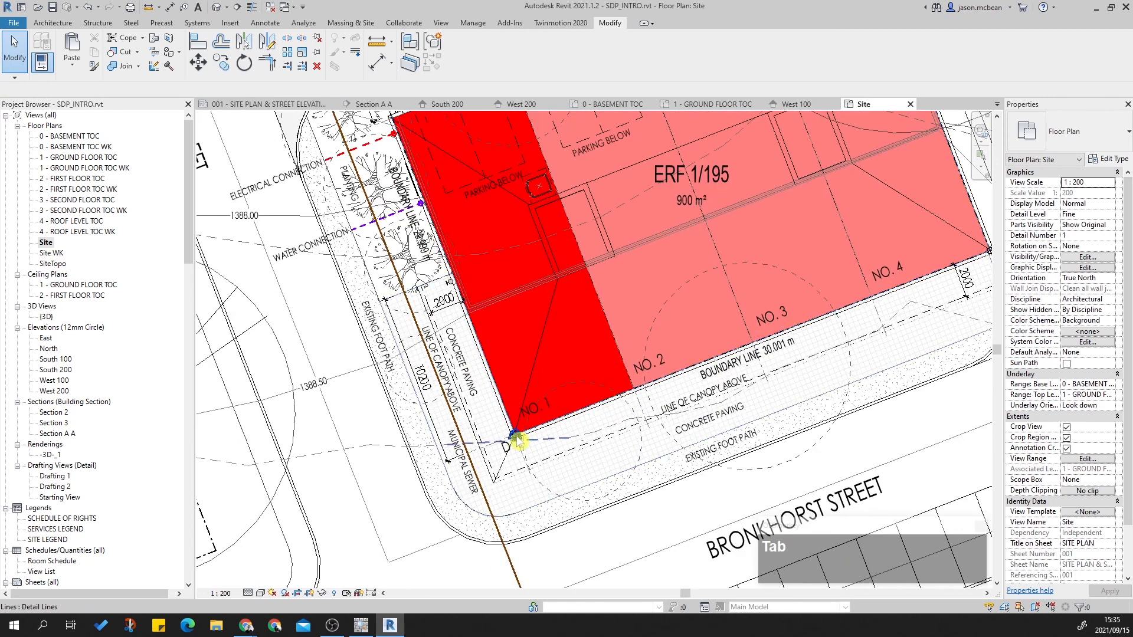
{"action": "key", "text": "Tab"}
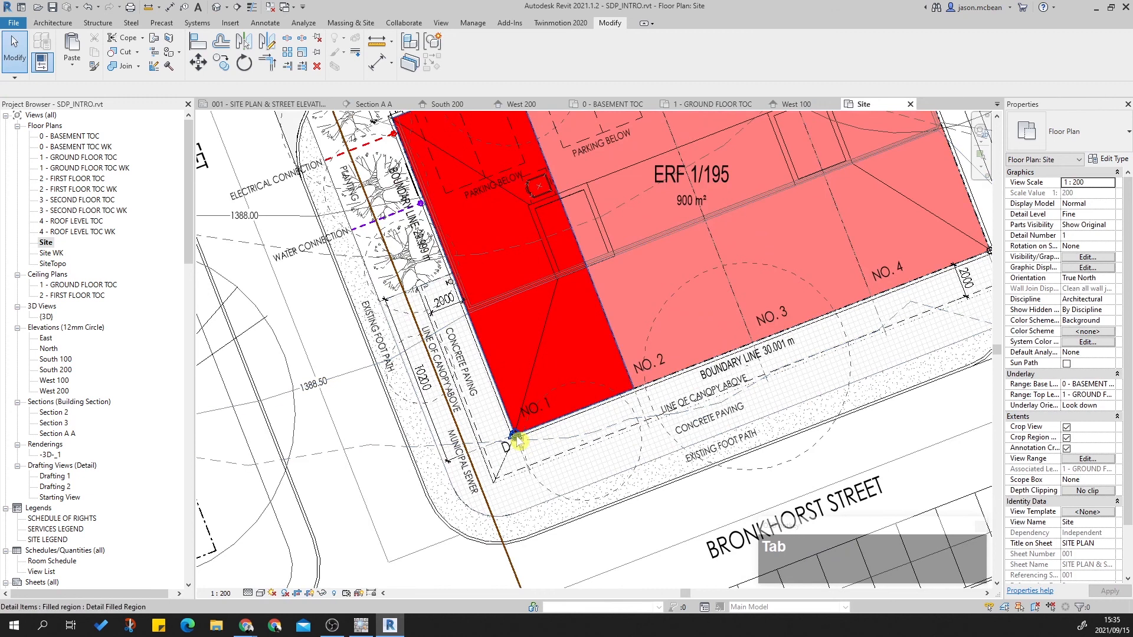
{"action": "left_click", "coordinate": [518, 441]}
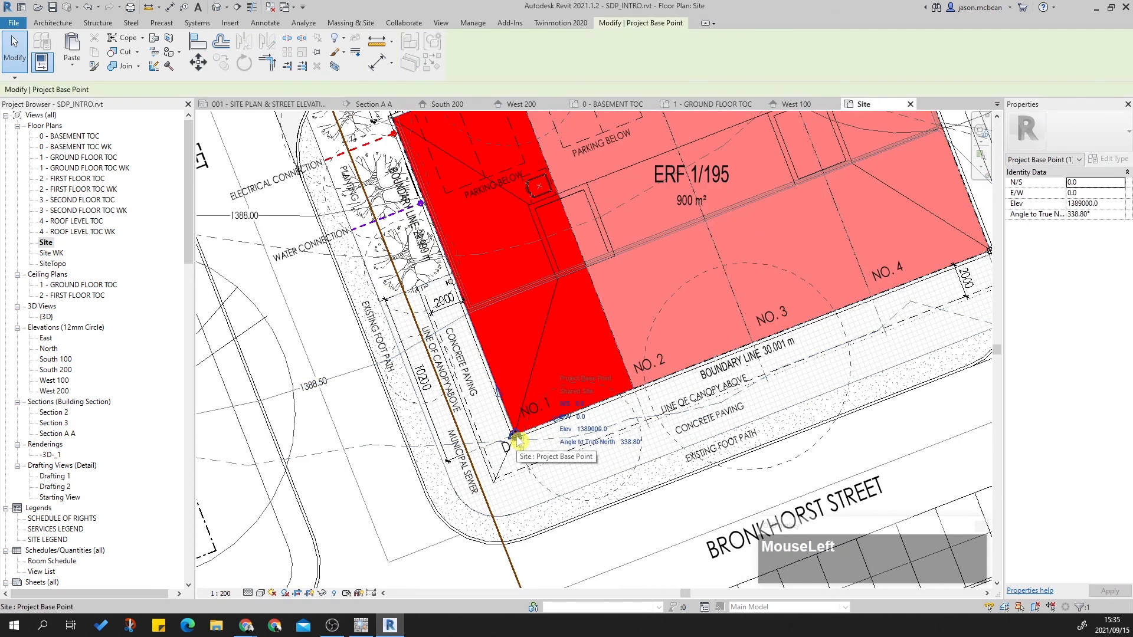
{"action": "right_click", "coordinate": [525, 434]}
{"action": "left_click", "coordinate": [407, 470]}
{"action": "left_click", "coordinate": [578, 518]}
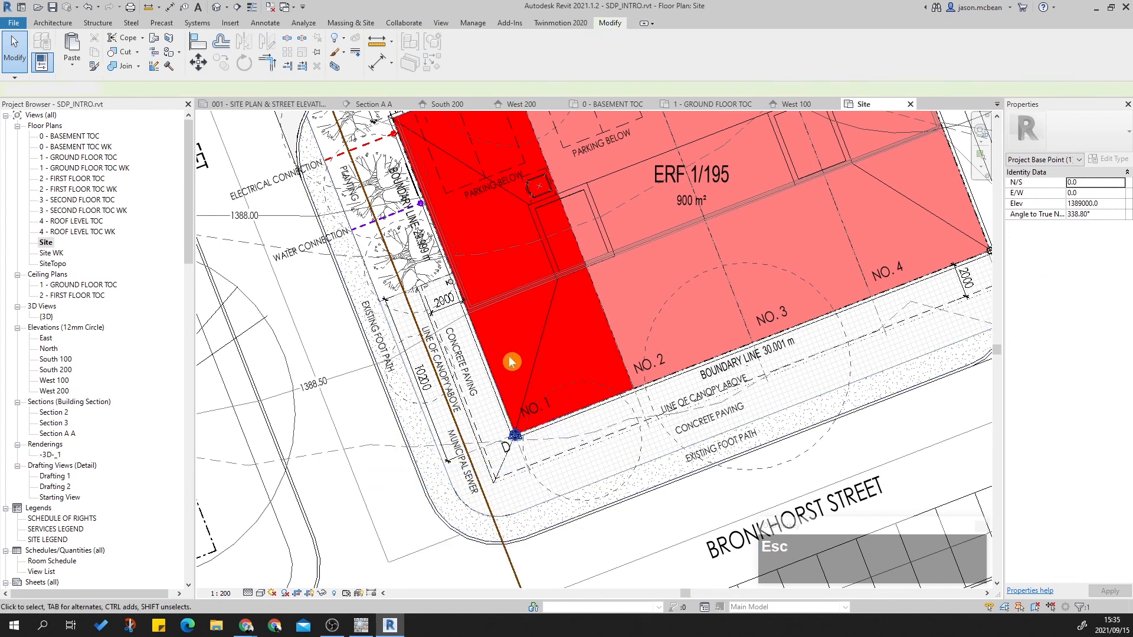
{"action": "scroll", "coordinate": [513, 354], "scroll_direction": "down", "scroll_amount": 6}
{"action": "key", "text": "Escape"}
{"action": "left_click", "coordinate": [630, 459]}
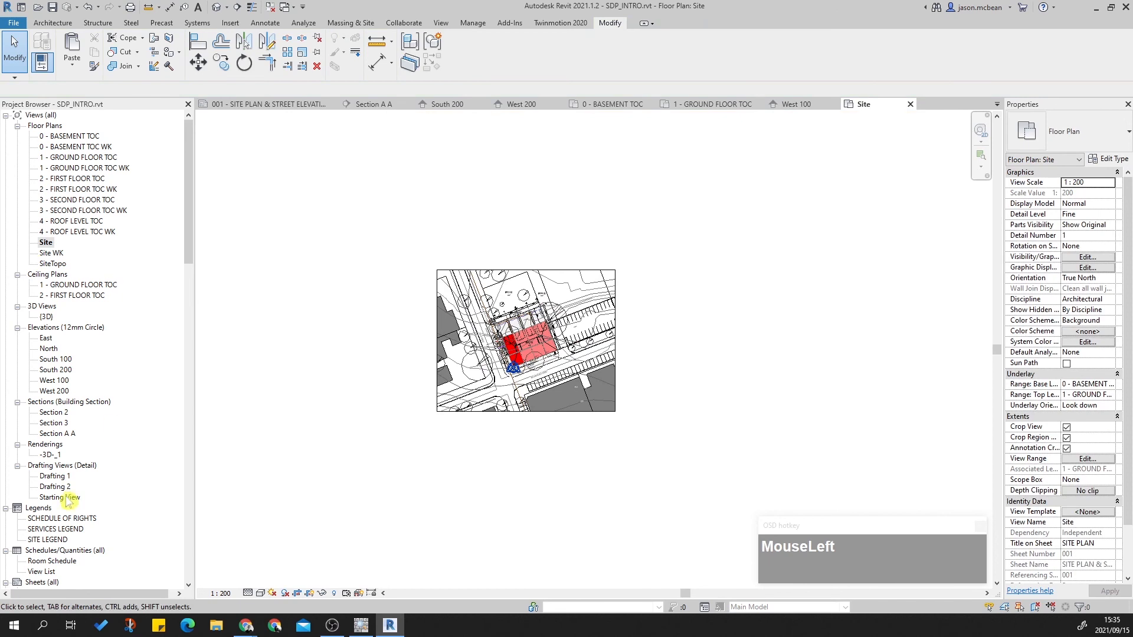
Step: Open sheet 001 - SITE PLAN & STREET ELEVATIONS and check the north arrow beside the site plan title
{"action": "scroll", "coordinate": [69, 498], "scroll_direction": "down", "scroll_amount": 3}
{"action": "double_click", "coordinate": [70, 539]}
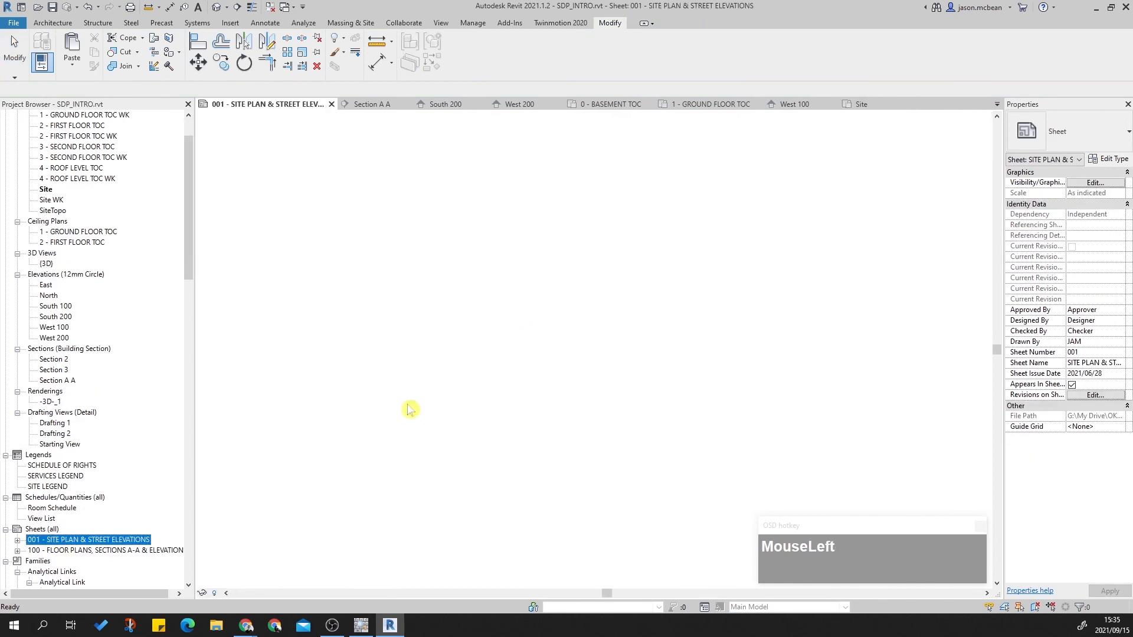
{"action": "scroll", "coordinate": [369, 522], "scroll_direction": "up", "scroll_amount": 3}
{"action": "left_click", "coordinate": [394, 519]}
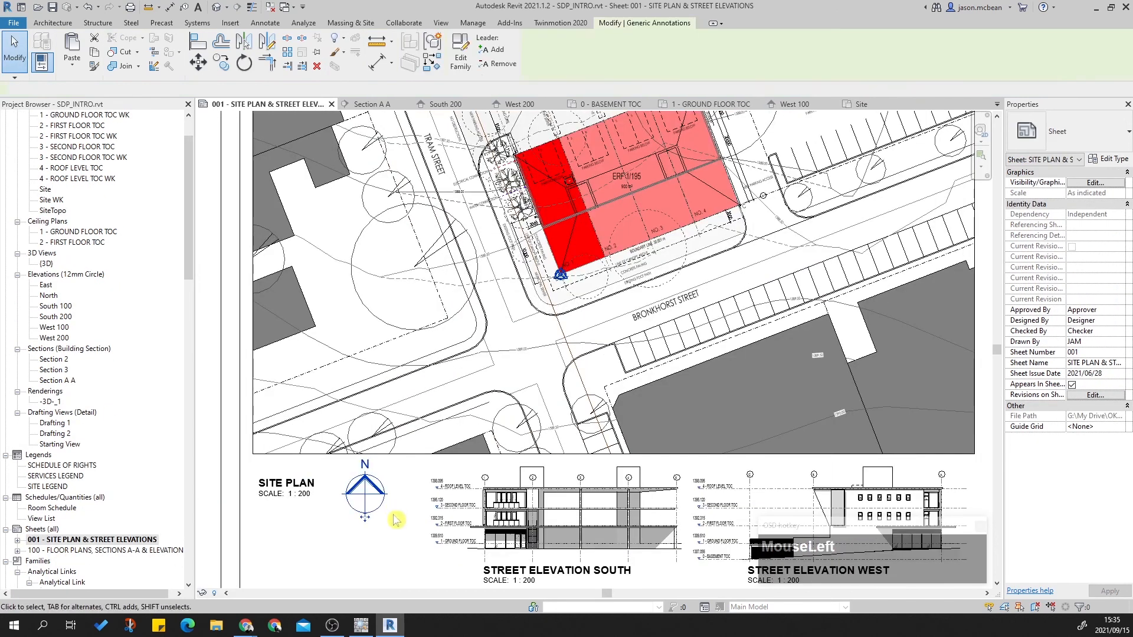
Step: Return to sheet 100 and place an Anno_North_Arrow symbol beside the 0 - BASEMENT TOC view title
{"action": "left_click", "coordinate": [76, 550]}
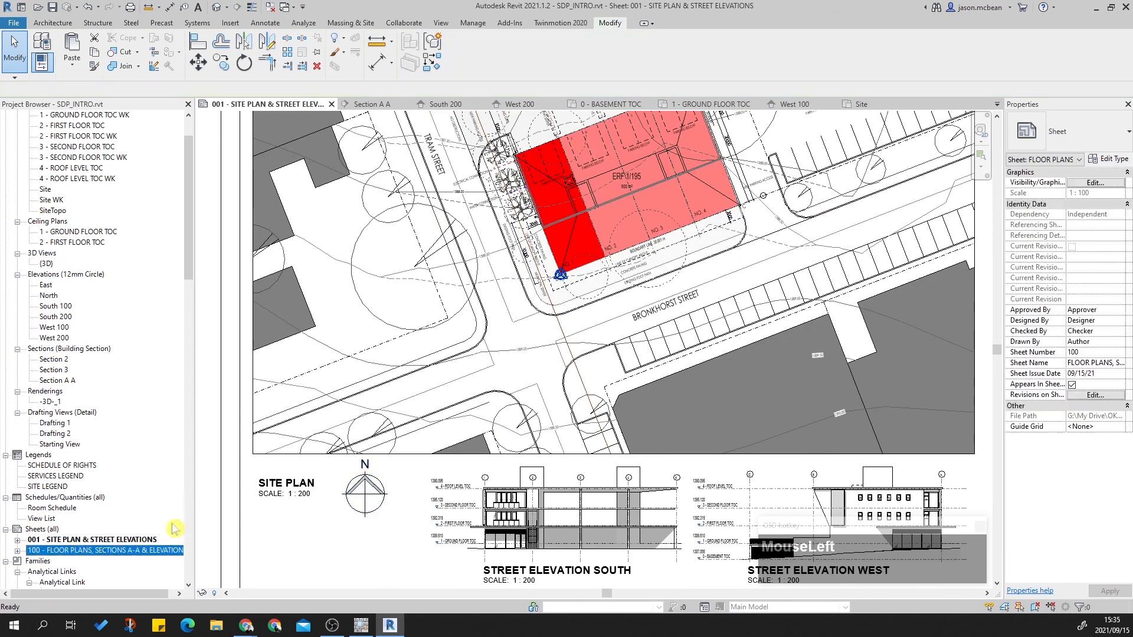
{"action": "double_click", "coordinate": [68, 550]}
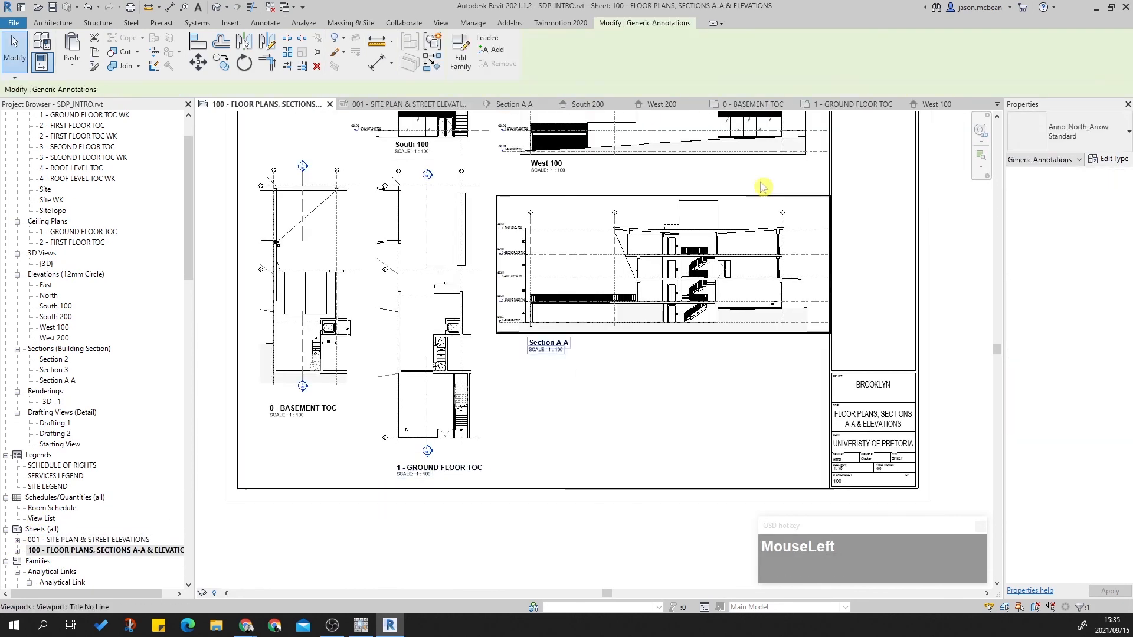
{"action": "left_click", "coordinate": [47, 25]}
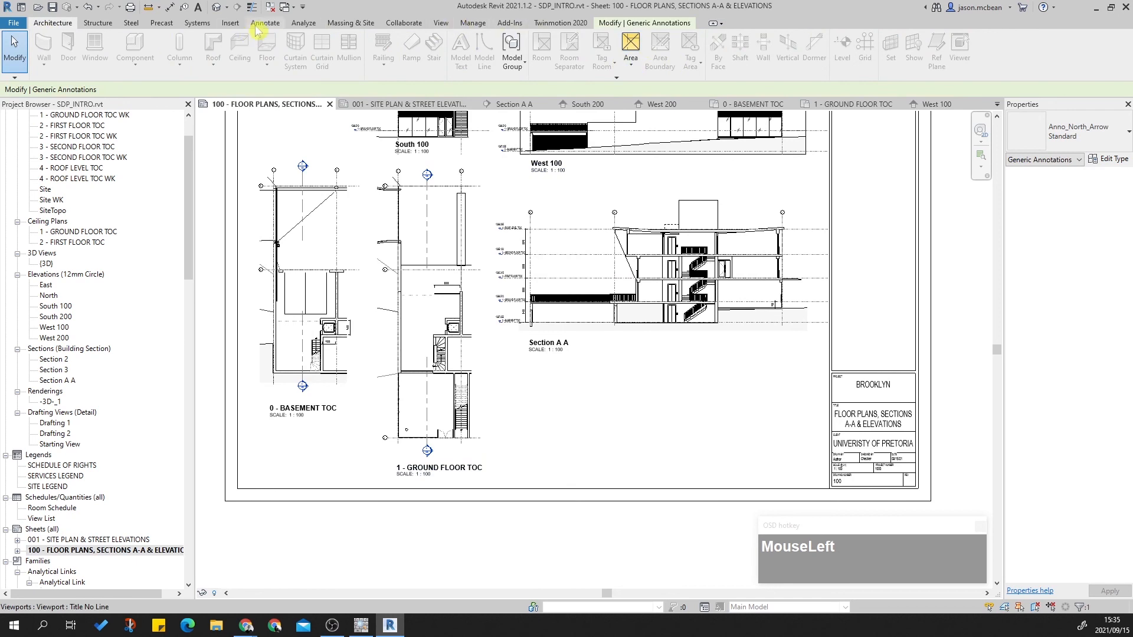
{"action": "left_click", "coordinate": [265, 23]}
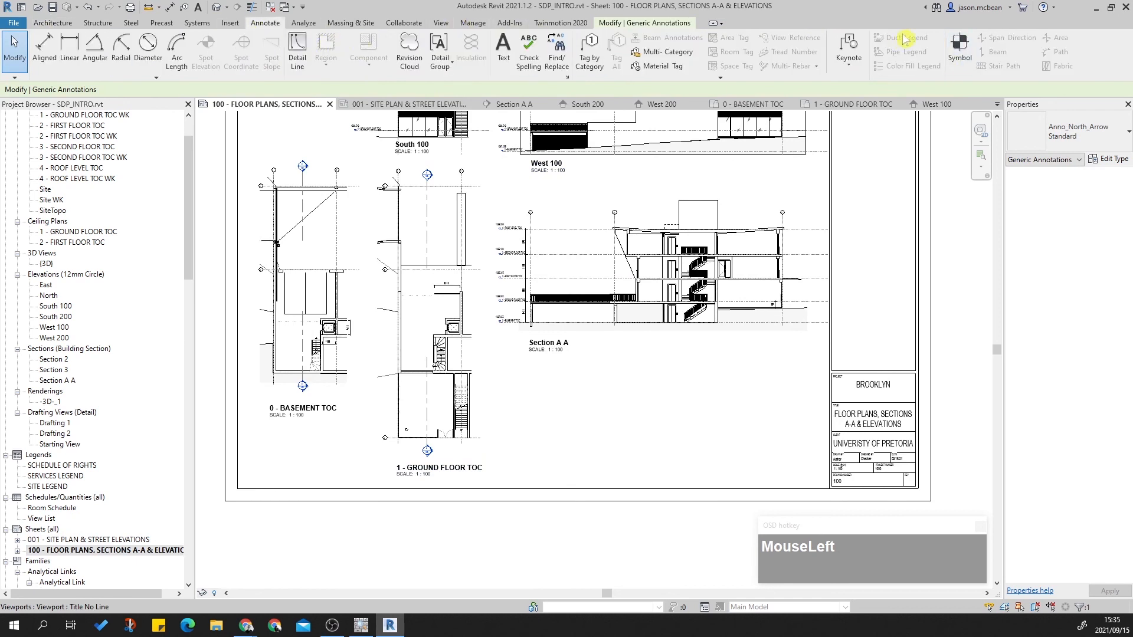
{"action": "left_click", "coordinate": [951, 58]}
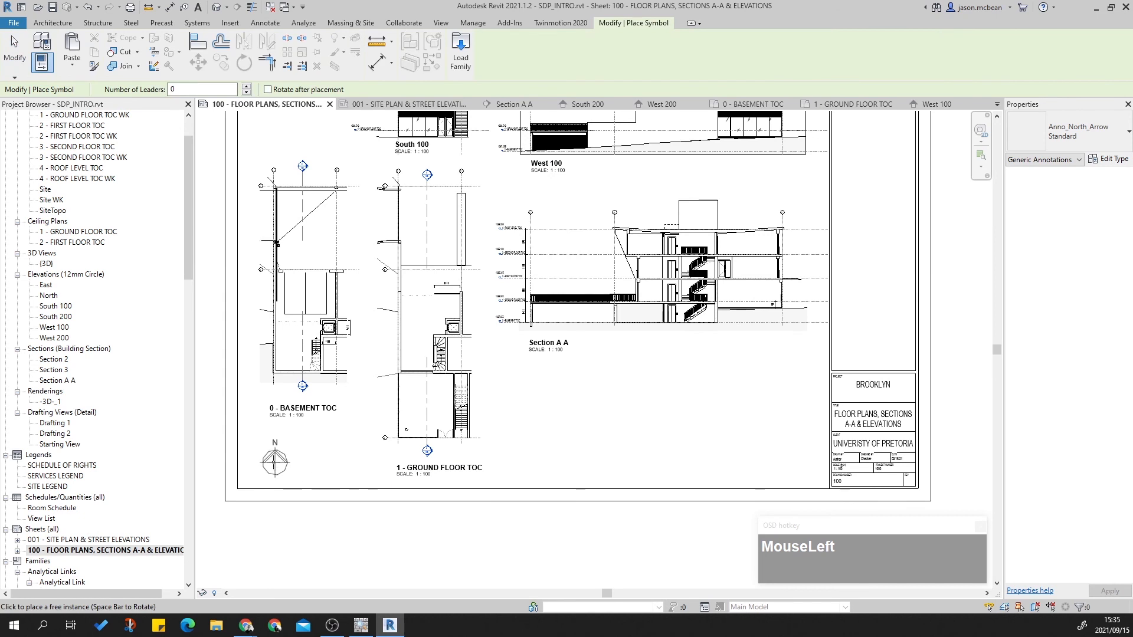
{"action": "scroll", "coordinate": [328, 417], "scroll_direction": "up", "scroll_amount": 4}
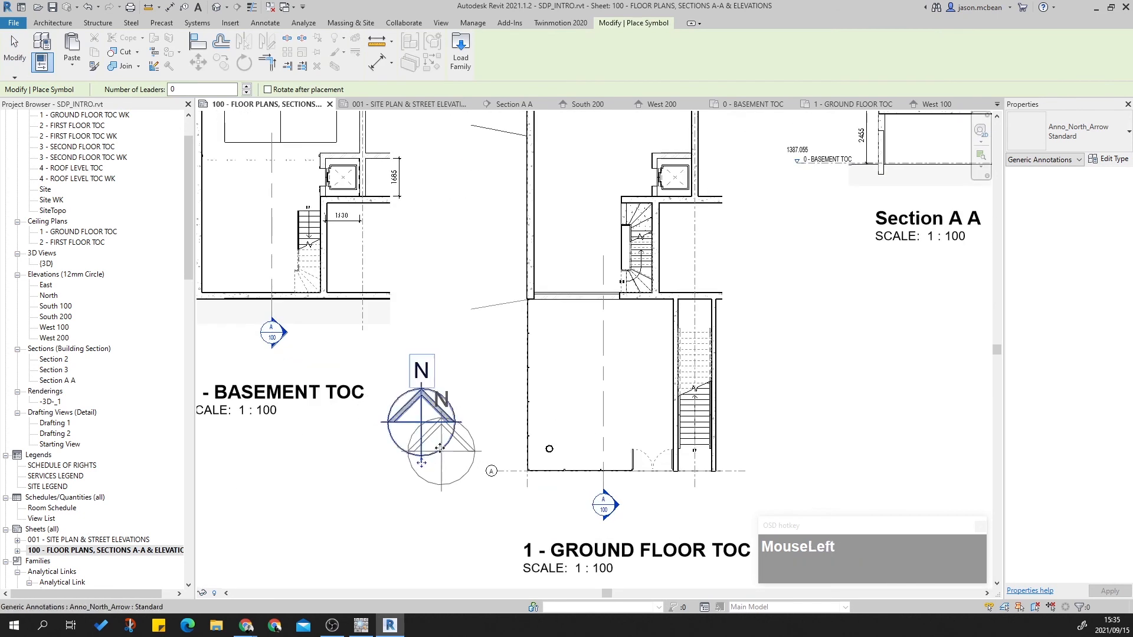
Step: Rotate the north arrow beside the 0 - BASEMENT TOC view title by 338.80°
{"action": "key", "text": "Escape"}
{"action": "left_click", "coordinate": [431, 412]}
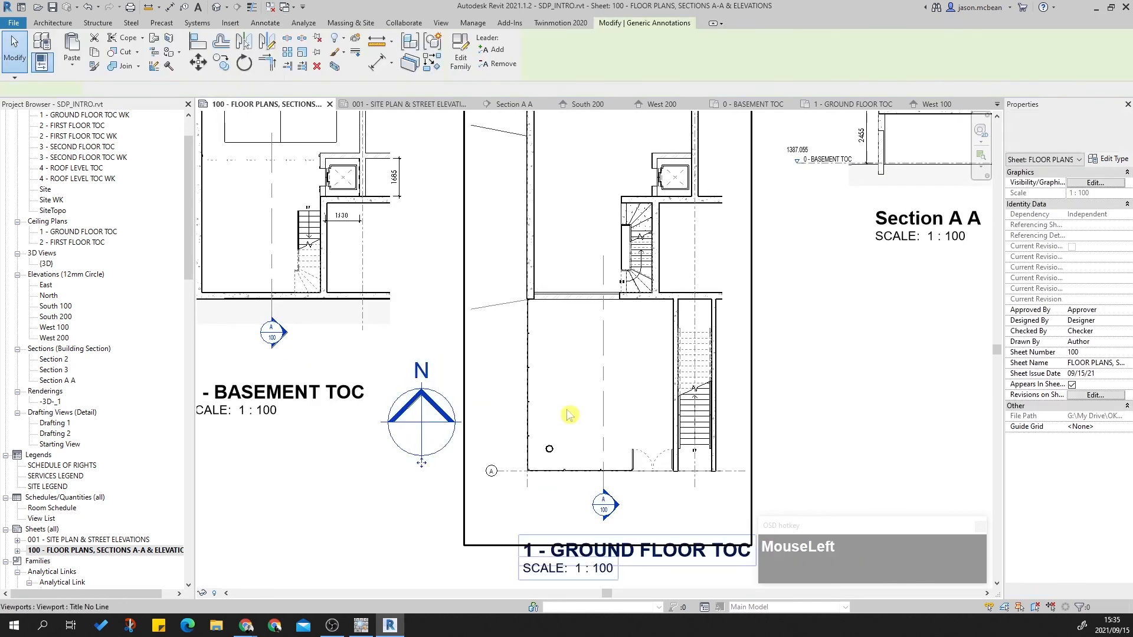
{"action": "left_click", "coordinate": [244, 62]}
{"action": "left_click", "coordinate": [233, 88]}
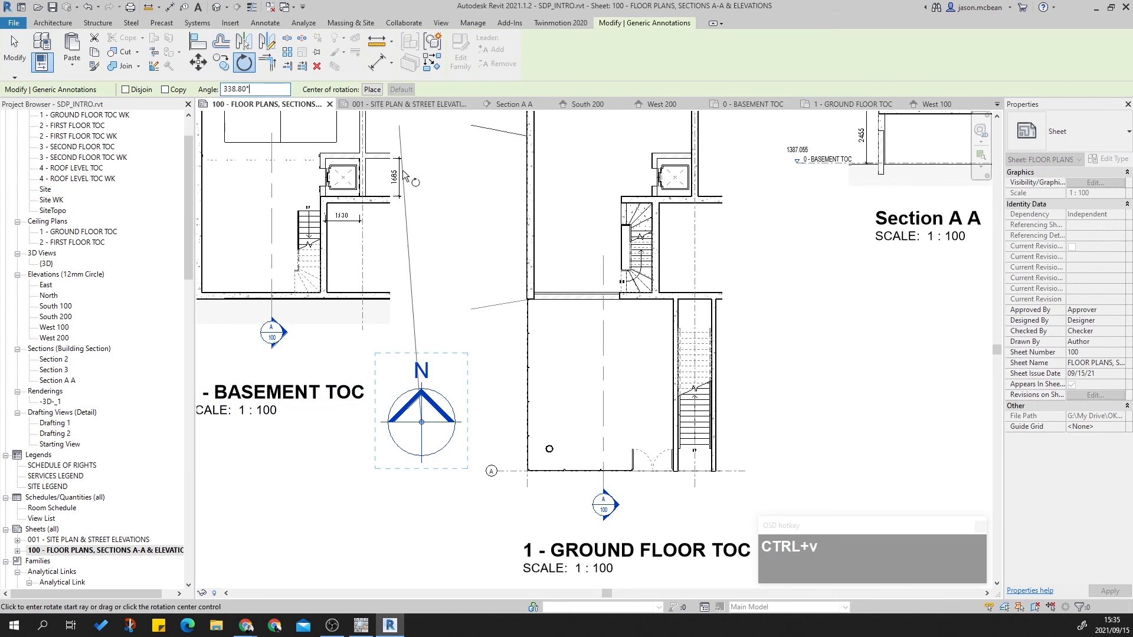
{"action": "scroll", "coordinate": [529, 331], "scroll_direction": "down", "scroll_amount": 5}
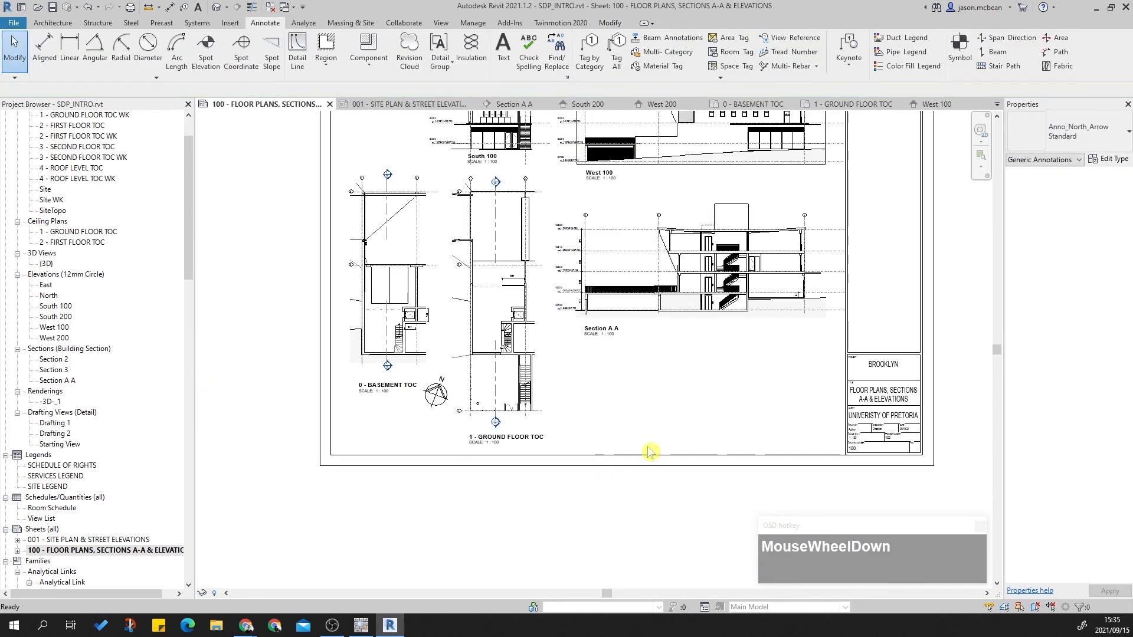
{"action": "scroll", "coordinate": [364, 447], "scroll_direction": "up", "scroll_amount": 1}
{"action": "scroll", "coordinate": [364, 446], "scroll_direction": "up", "scroll_amount": 2}
{"action": "key", "text": "Escape"}
{"action": "left_click", "coordinate": [394, 361]}
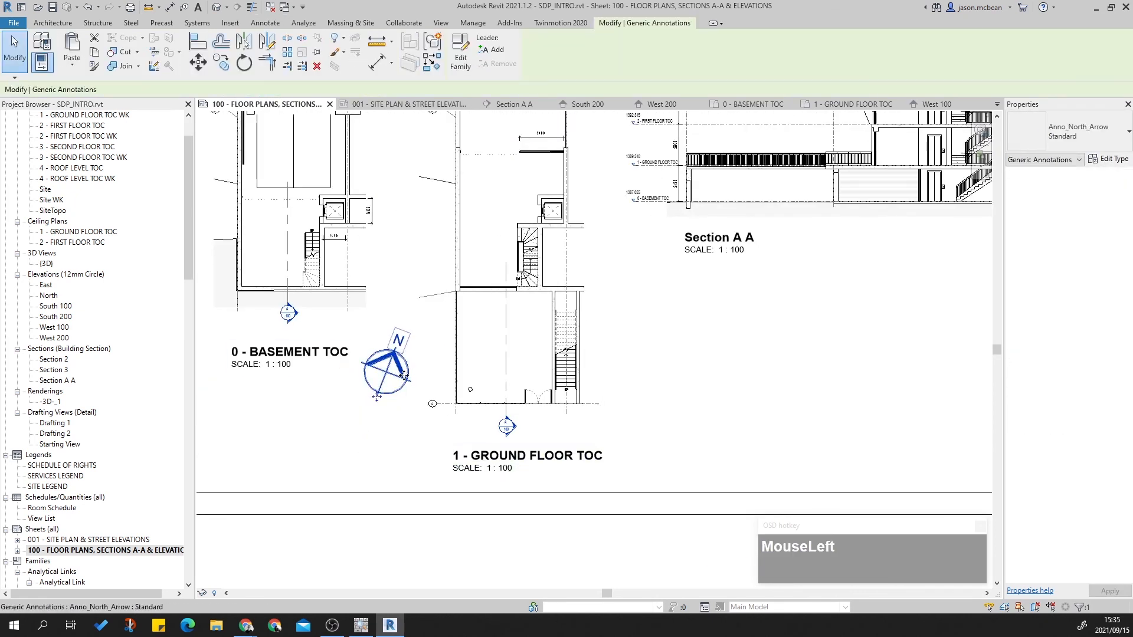
{"action": "left_click", "coordinate": [667, 389]}
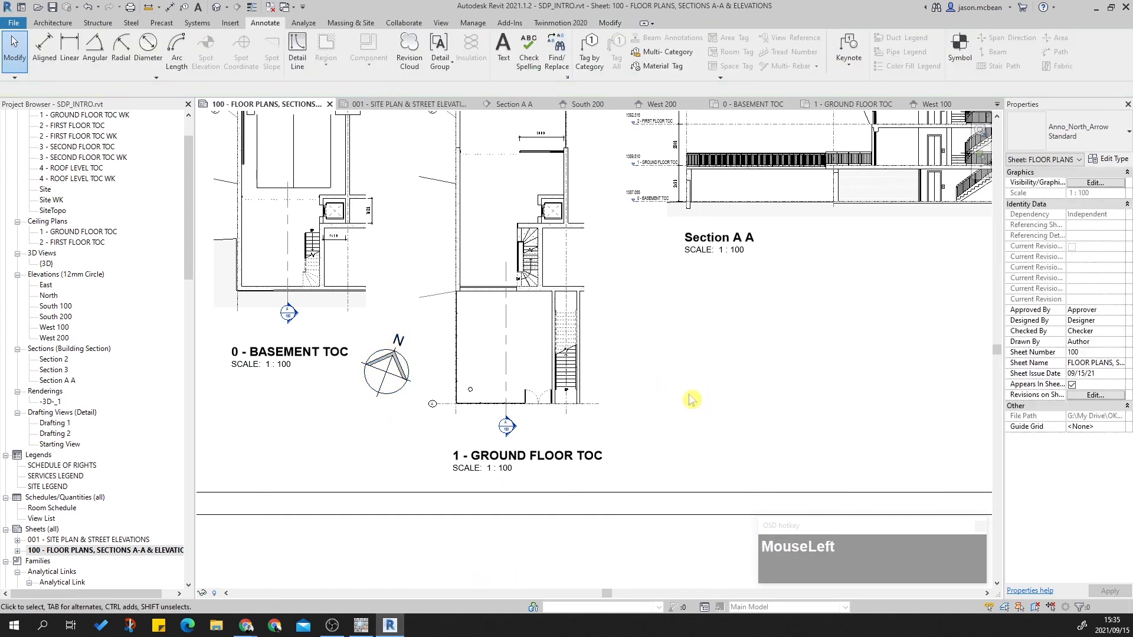
Step: Copy the rotated north arrow and position the copy beside the 1 - GROUND FLOOR TOC view title
{"action": "left_click", "coordinate": [388, 367]}
{"action": "left_click_drag", "start_coordinate": [388, 367], "coordinate": [645, 424]}
{"action": "left_click_drag", "start_coordinate": [558, 420], "coordinate": [395, 364], "text": "ctrl"}
{"action": "left_click_drag", "start_coordinate": [642, 440], "coordinate": [642, 469]}
{"action": "left_click", "coordinate": [724, 395]}
{"action": "scroll", "coordinate": [620, 535], "scroll_direction": "down", "scroll_amount": 3}
{"action": "middle_click_drag", "start_coordinate": [623, 572], "coordinate": [612, 475]}
{"action": "scroll", "coordinate": [612, 475], "scroll_direction": "up", "scroll_amount": 5}
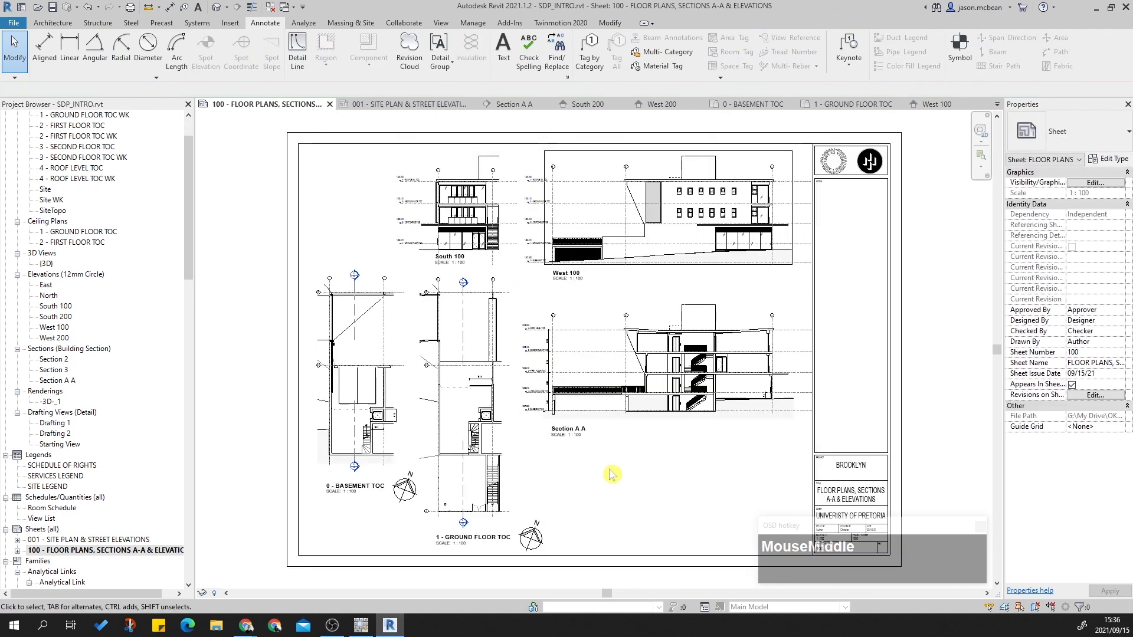
{"action": "scroll", "coordinate": [506, 502], "scroll_direction": "down", "scroll_amount": 5}
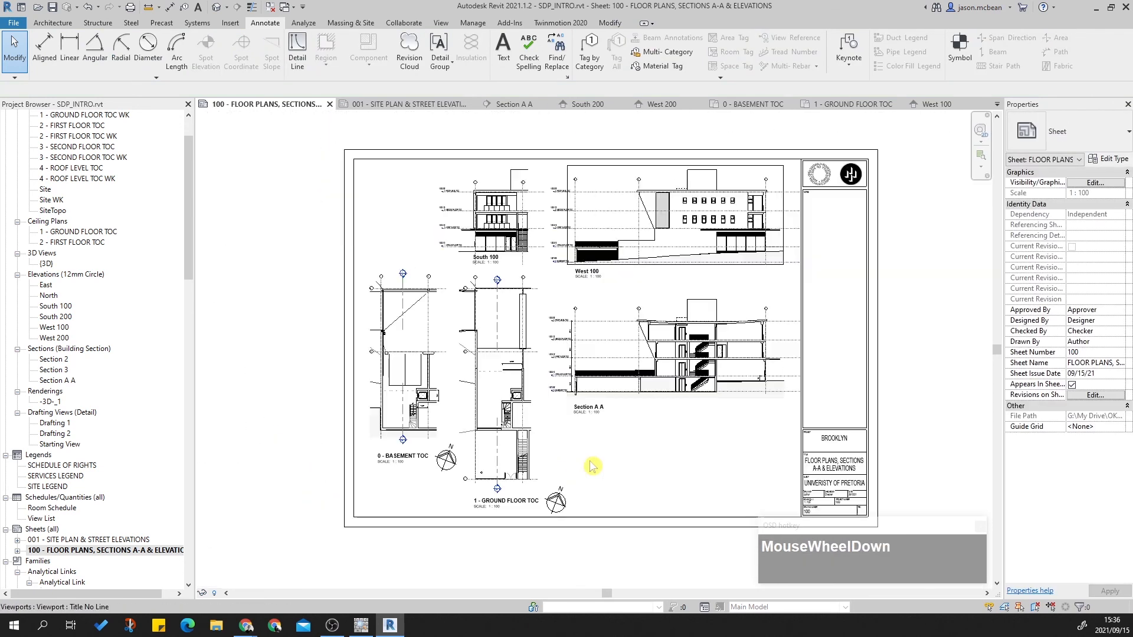
{"action": "middle_click", "coordinate": [291, 413]}
{"action": "middle_click", "coordinate": [286, 410]}
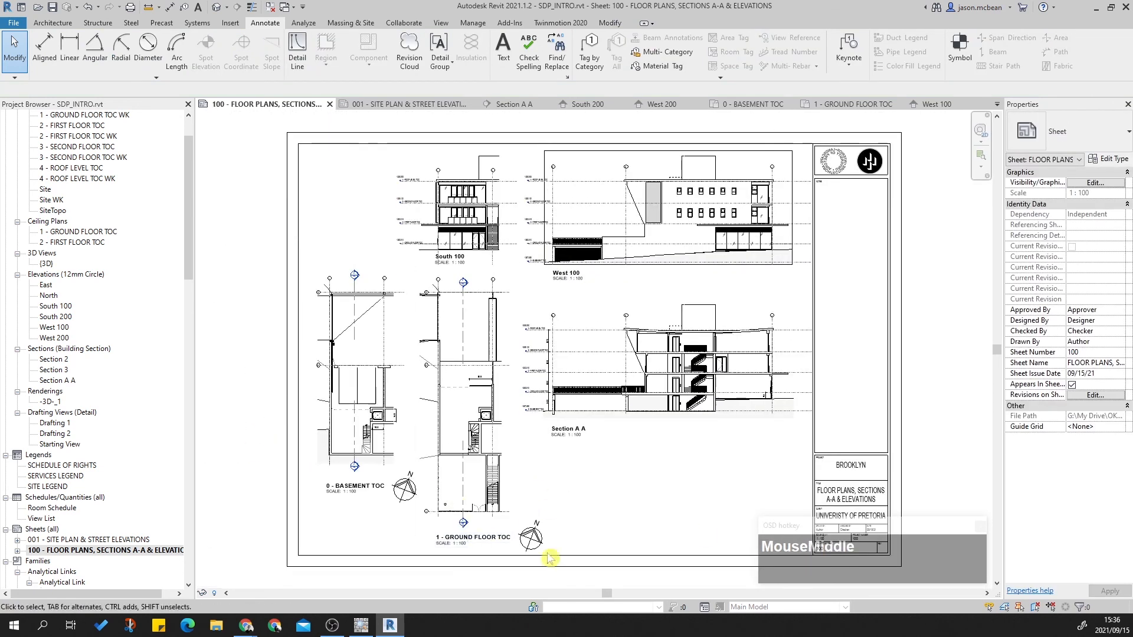
Step: Set the West 100 viewport's title on sheet to STREET ELEVATION WEST
{"action": "scroll", "coordinate": [688, 476], "scroll_direction": "up", "scroll_amount": 5}
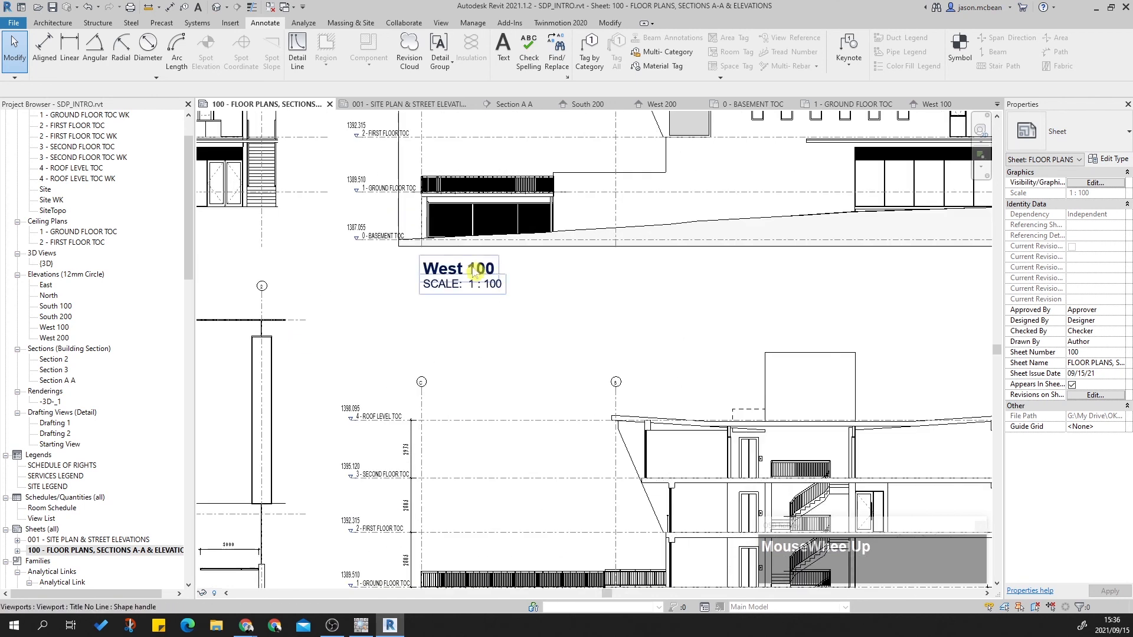
{"action": "left_click", "coordinate": [475, 271]}
{"action": "left_click", "coordinate": [1094, 490]}
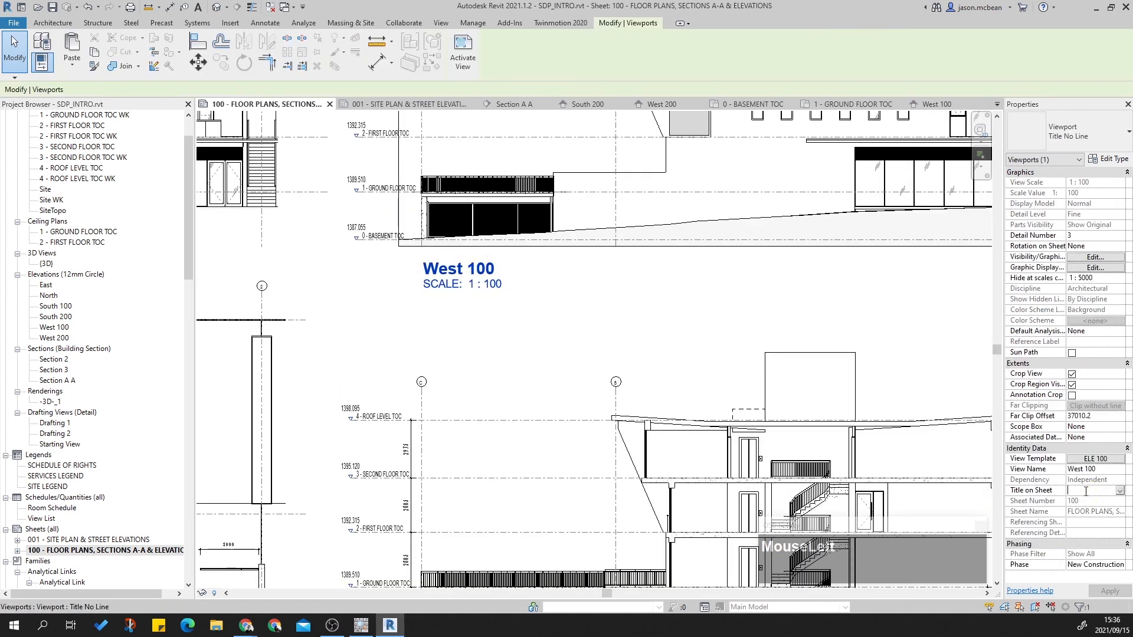
{"action": "type", "text": "WEX"}
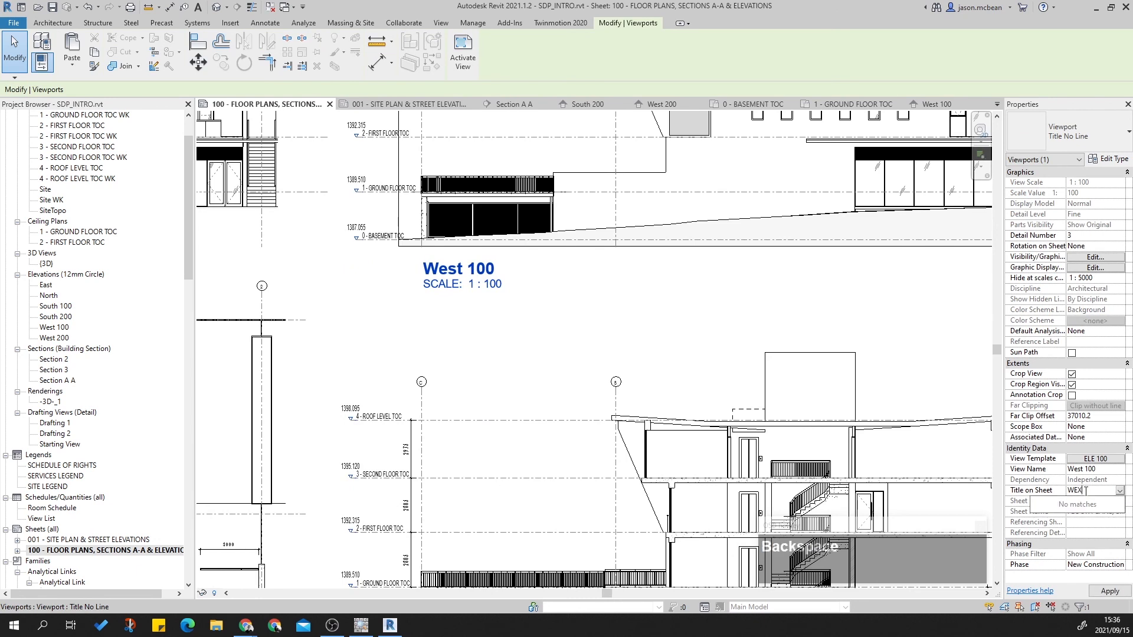
{"action": "key", "text": "BackSpace"}
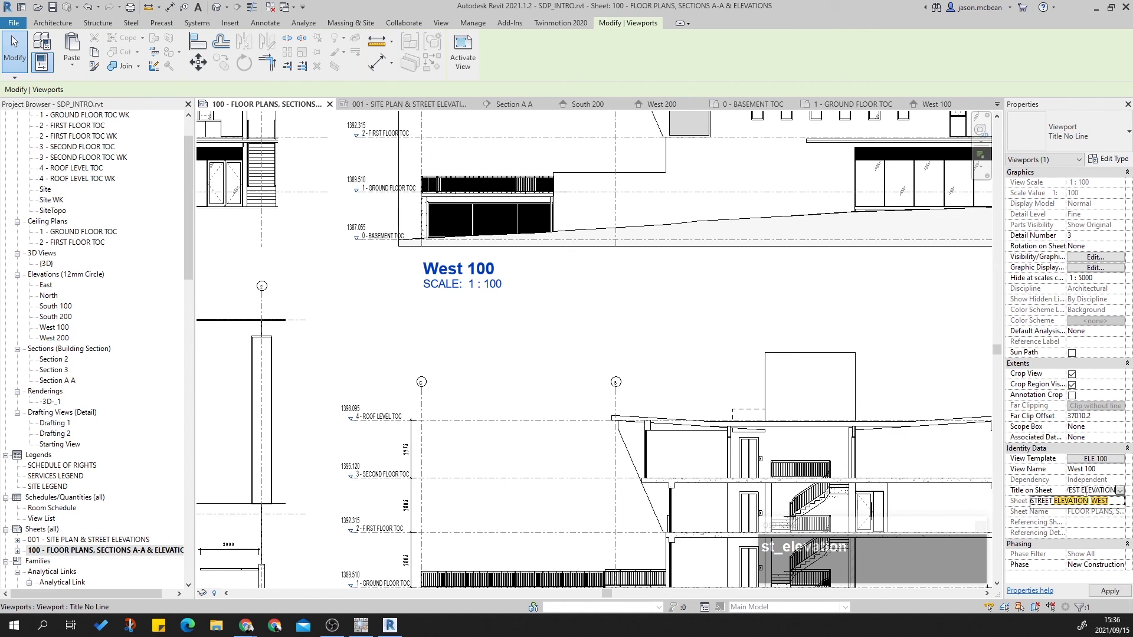
{"action": "left_click", "coordinate": [1087, 506]}
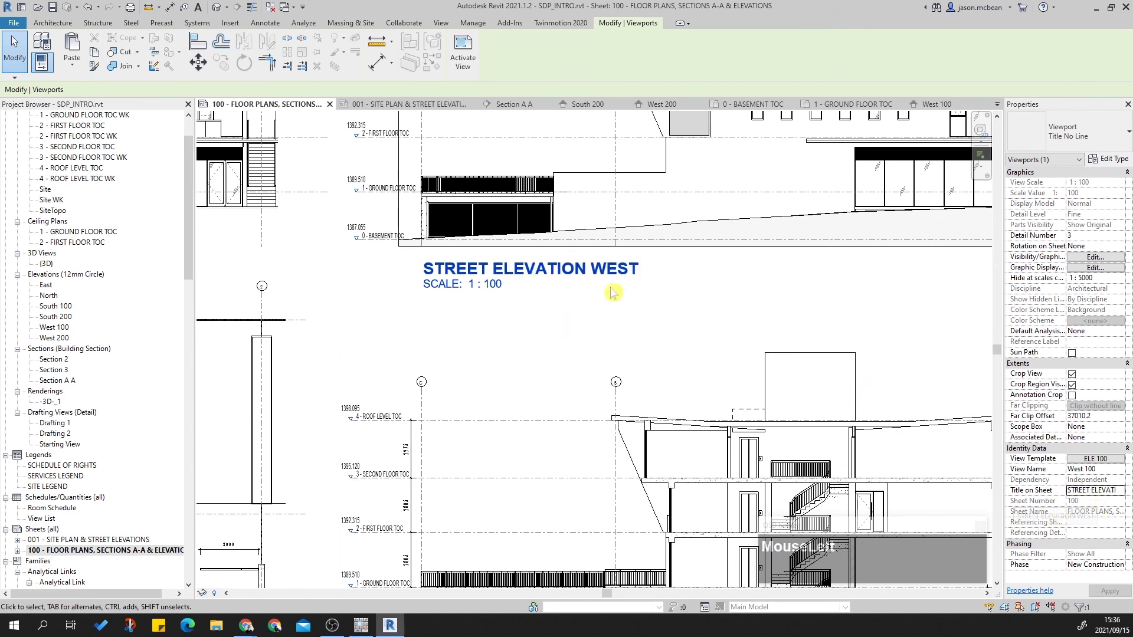
Step: Replace the West 100 viewport's title on sheet with WEST ELEVATION
{"action": "left_click", "coordinate": [1076, 492]}
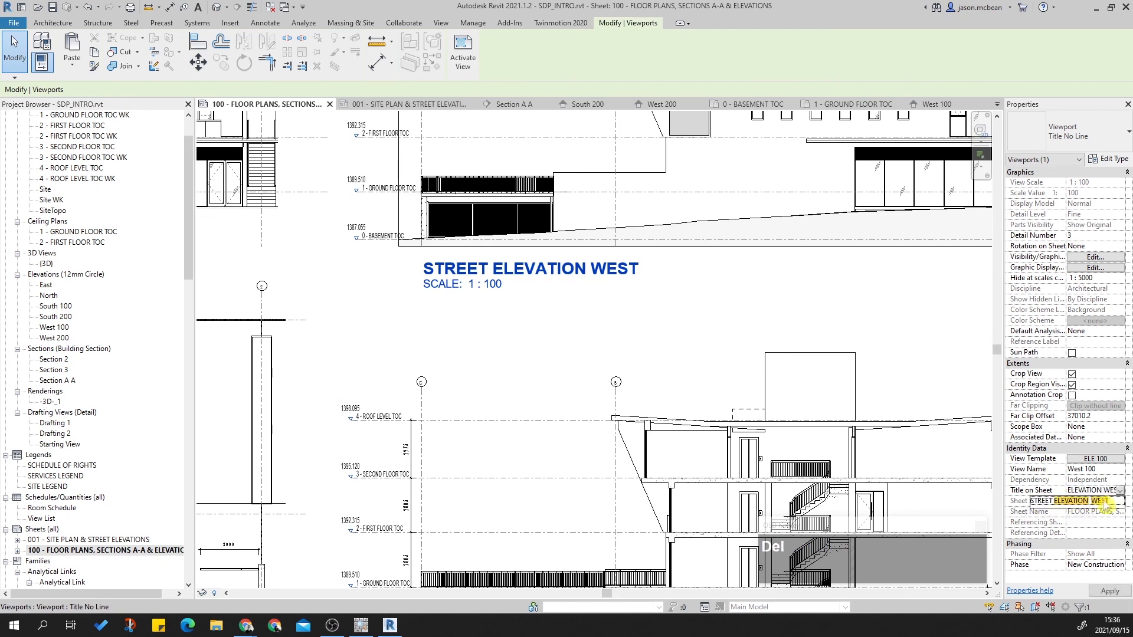
{"action": "key", "text": "Delete"}
{"action": "key", "text": "Delete"}
{"action": "key", "text": "Delete"}
{"action": "key", "text": "Delete"}
{"action": "key", "text": "Delete"}
{"action": "key", "text": "Delete"}
{"action": "key", "text": "Delete"}
{"action": "key", "text": "Delete"}
{"action": "key", "text": "Delete"}
{"action": "key", "text": "Delete"}
{"action": "key", "text": "Delete"}
{"action": "key", "text": "Delete"}
{"action": "key", "text": "Delete"}
{"action": "key", "text": "Delete"}
{"action": "key", "text": "Delete"}
{"action": "key", "text": "Delete"}
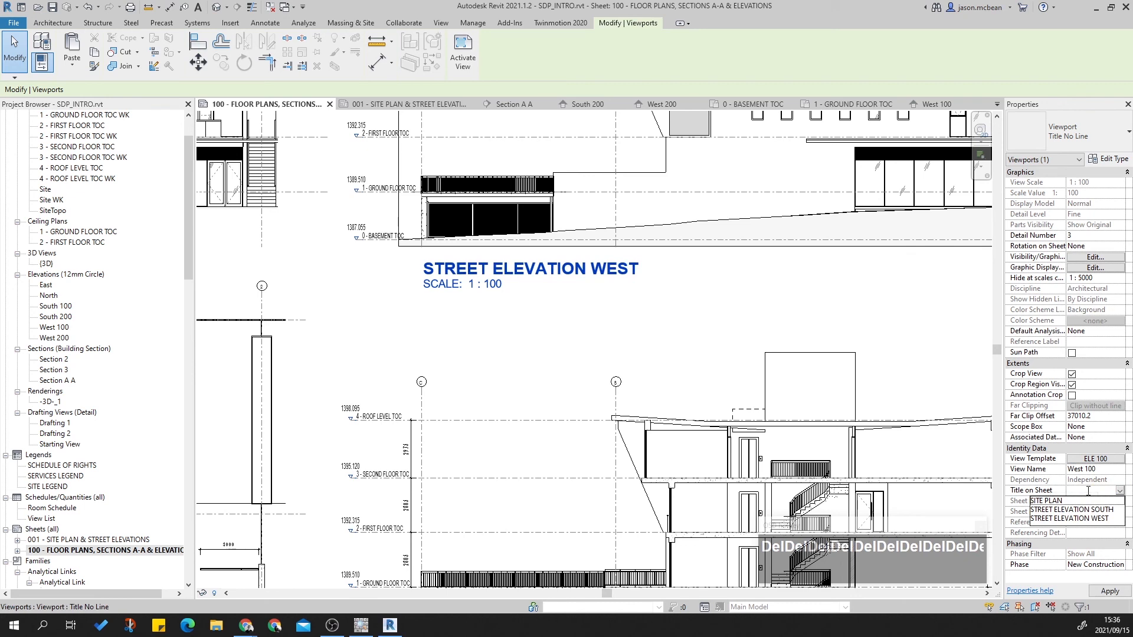
{"action": "type", "text": "WEST ELEVAT..."}
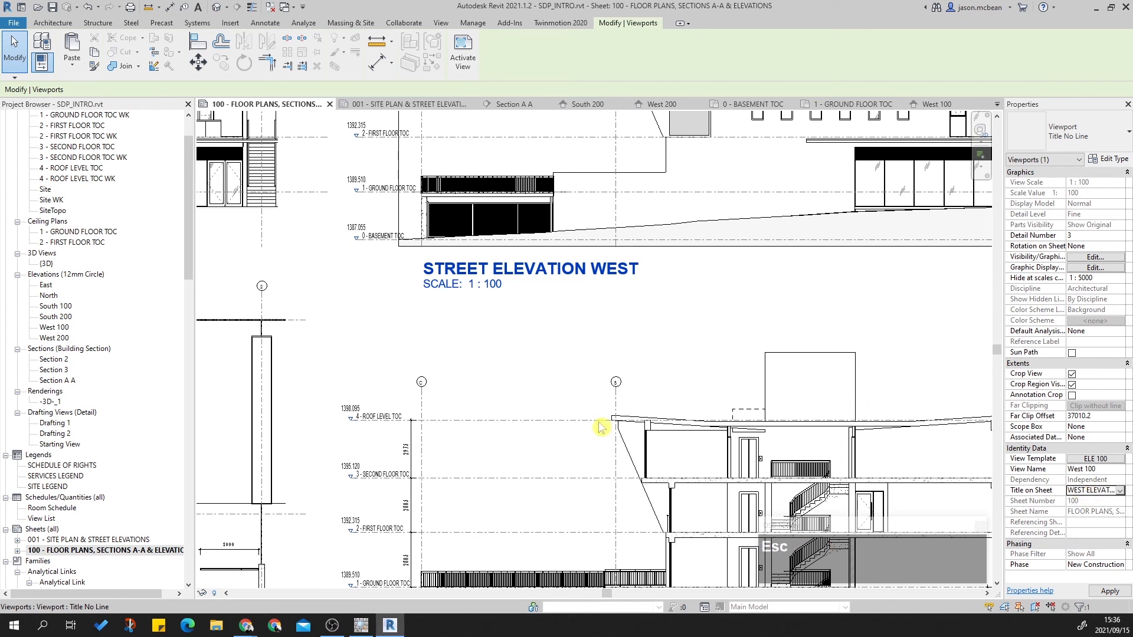
{"action": "key", "text": "Escape"}
{"action": "scroll", "coordinate": [695, 304], "scroll_direction": "down", "scroll_amount": 4}
{"action": "middle_click_drag", "start_coordinate": [693, 304], "coordinate": [781, 382]}
{"action": "key", "text": "Escape"}
Step: Set the South 100 viewport's title on sheet to SOUTH ELEVATION
{"action": "left_click", "coordinate": [511, 332]}
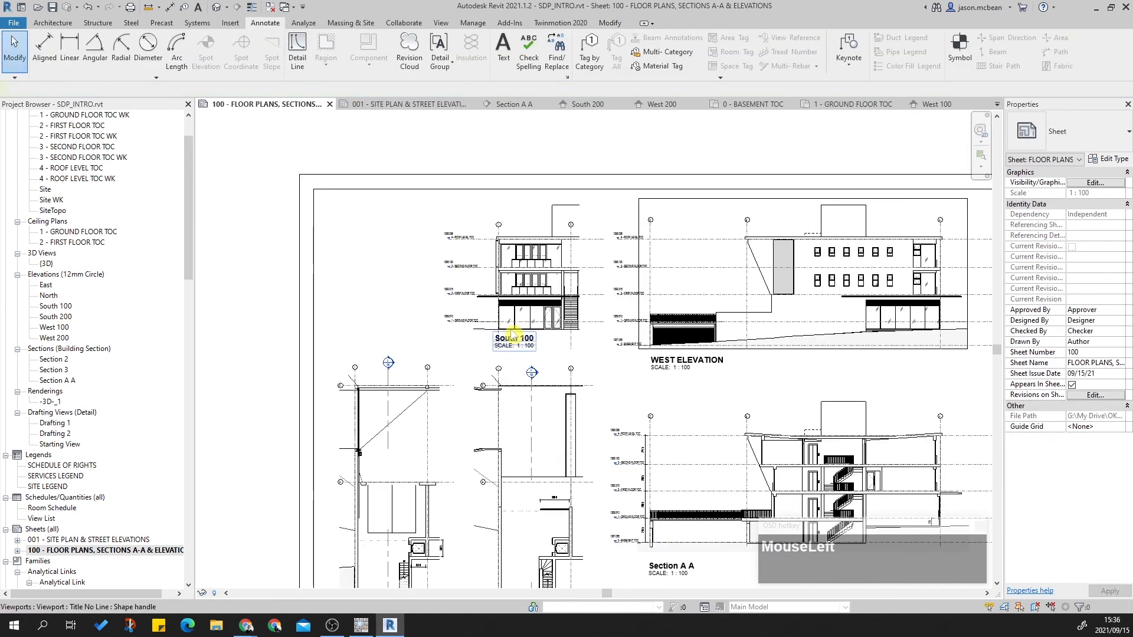
{"action": "key", "text": "Escape"}
{"action": "left_click", "coordinate": [505, 248]}
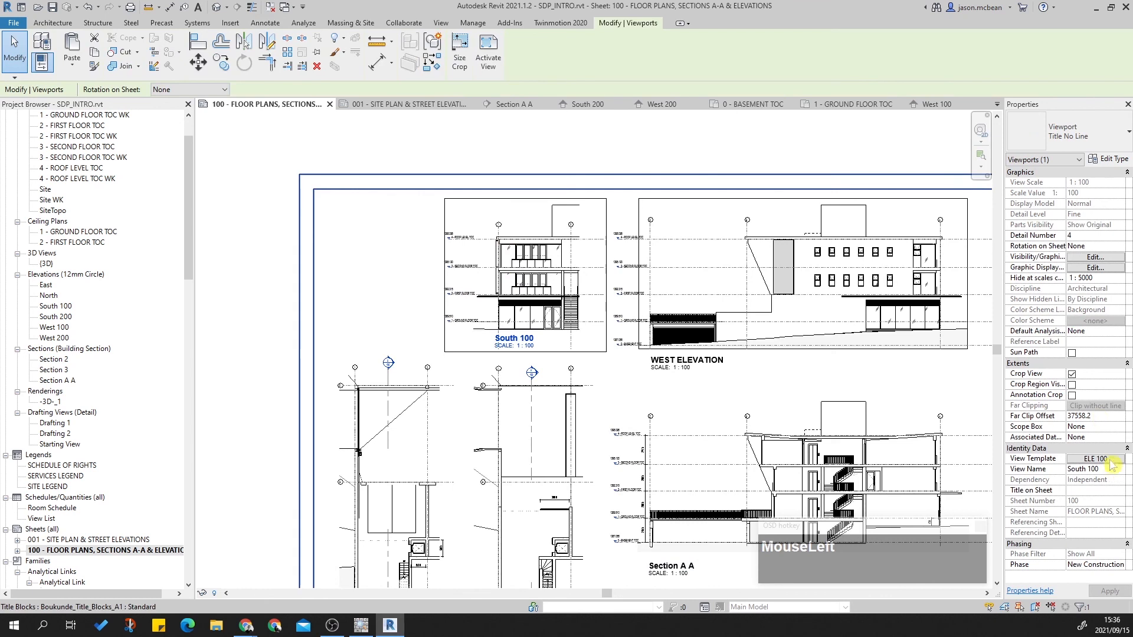
{"action": "left_click", "coordinate": [1119, 491]}
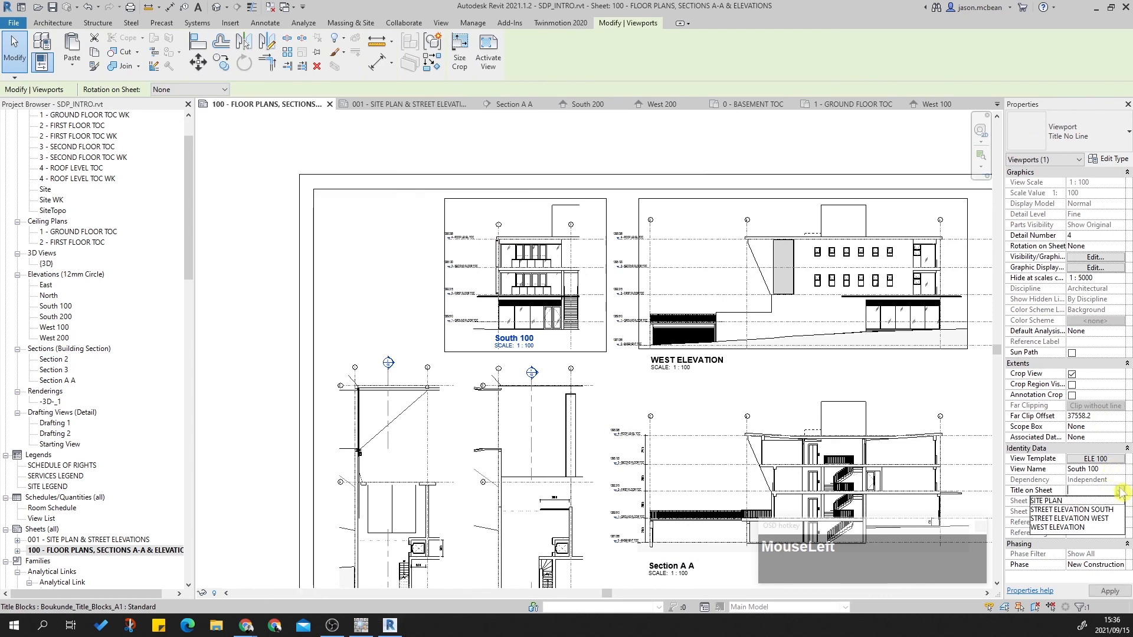
{"action": "left_click", "coordinate": [1067, 528]}
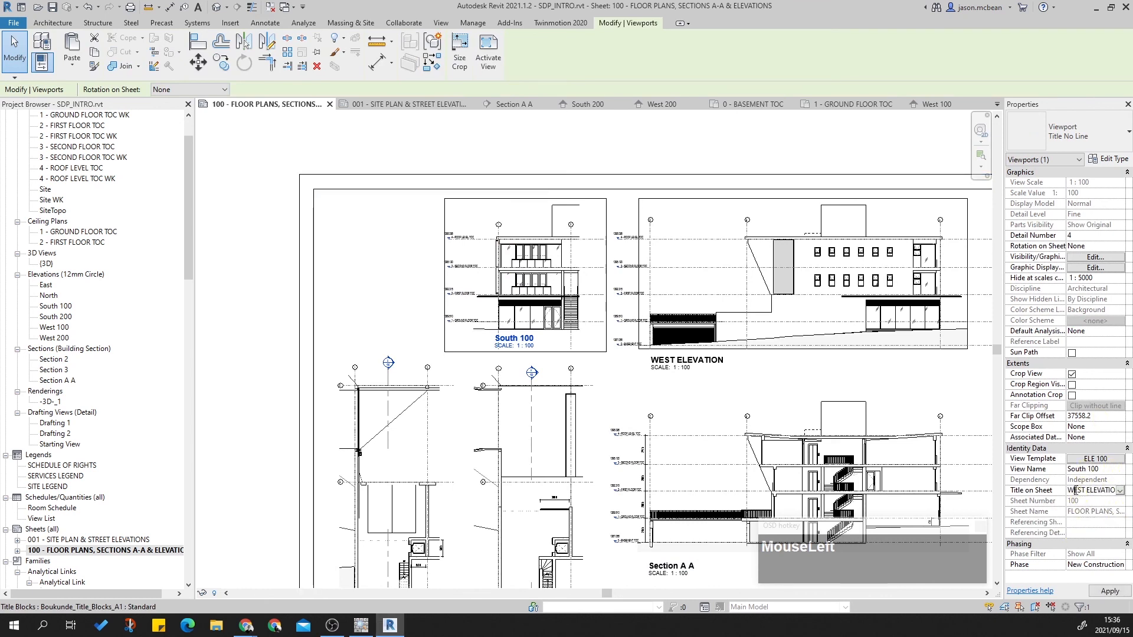
{"action": "type", "text": "SOUTH"}
{"action": "key", "text": "Return"}
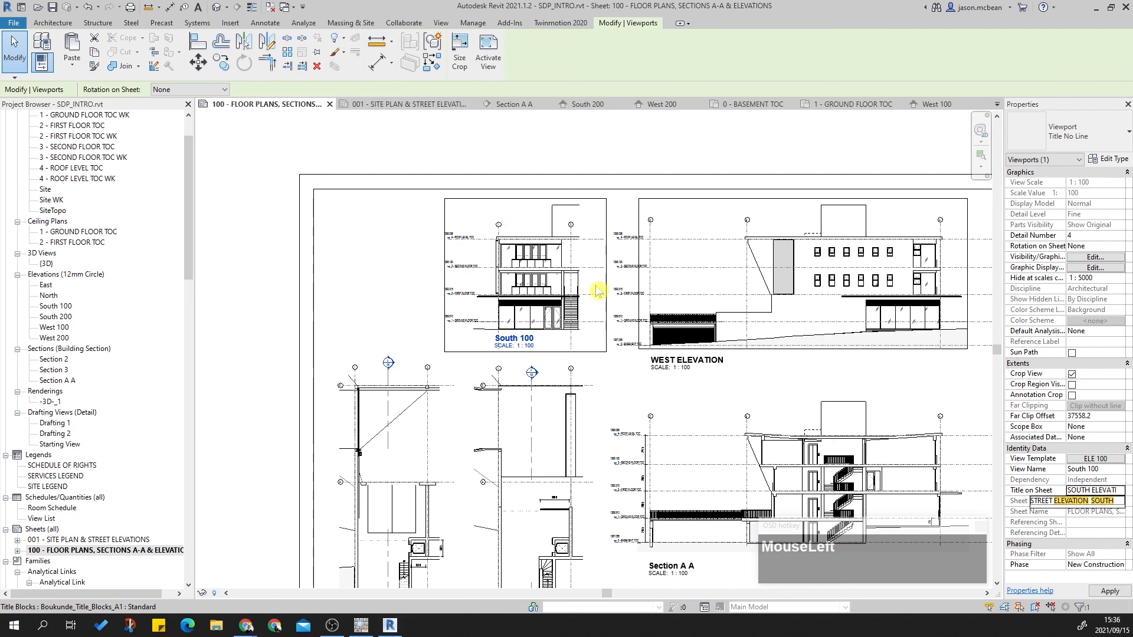
{"action": "key", "text": "Escape"}
Step: Review the overall layout of sheet 100, including its plans, section, elevations and title block
{"action": "scroll", "coordinate": [738, 348], "scroll_direction": "down", "scroll_amount": 3}
{"action": "scroll", "coordinate": [744, 346], "scroll_direction": "up", "scroll_amount": 3}
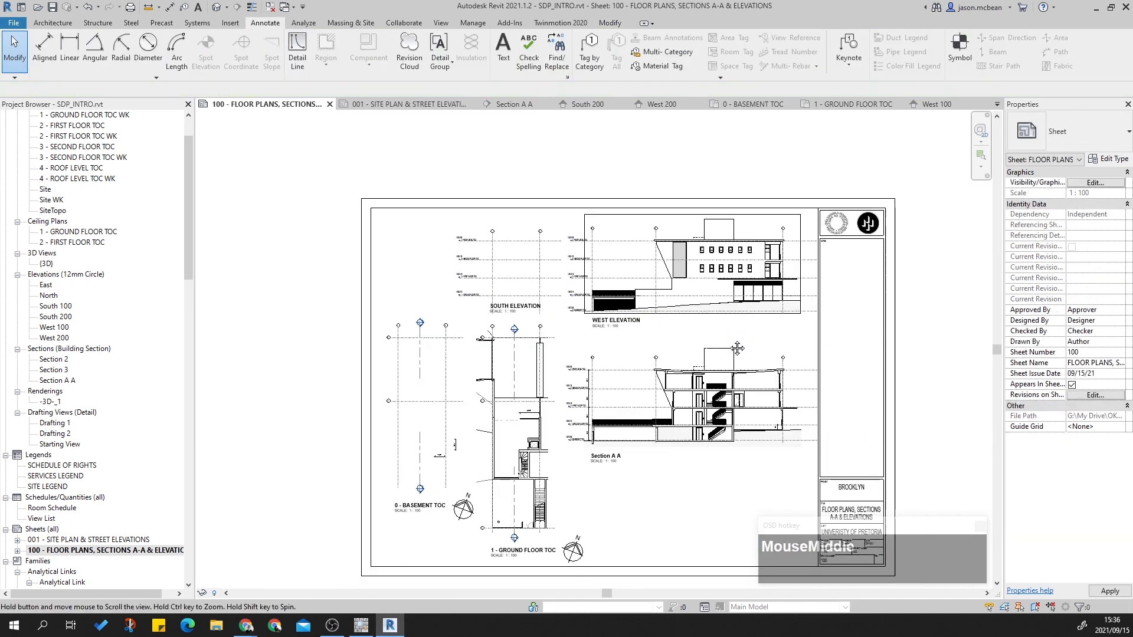
{"action": "scroll", "coordinate": [642, 184], "scroll_direction": "down", "scroll_amount": 2}
{"action": "middle_click", "coordinate": [748, 175]}
{"action": "middle_click", "coordinate": [747, 175]}
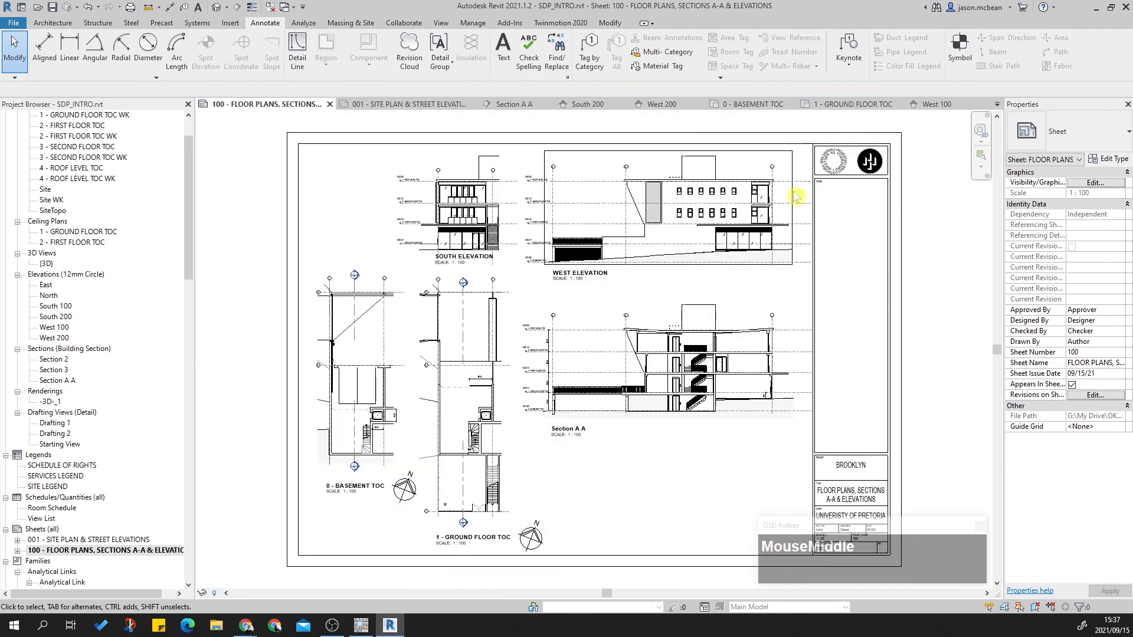
{"action": "scroll", "coordinate": [796, 334], "scroll_direction": "up", "scroll_amount": 2}
{"action": "scroll", "coordinate": [521, 260], "scroll_direction": "down", "scroll_amount": 4}
{"action": "middle_click", "coordinate": [855, 317]}
{"action": "middle_click", "coordinate": [855, 318]}
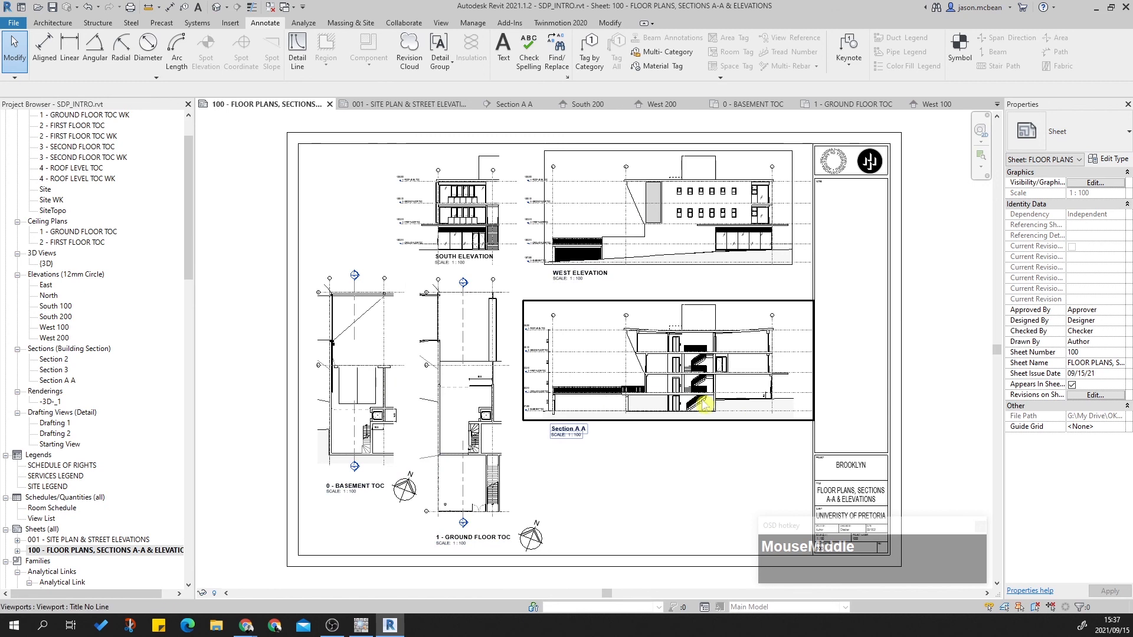
Step: Open sheet 001 - SITE PLAN & STREET ELEVATIONS and examine its title block, site plan and street elevations
{"action": "double_click", "coordinate": [95, 539]}
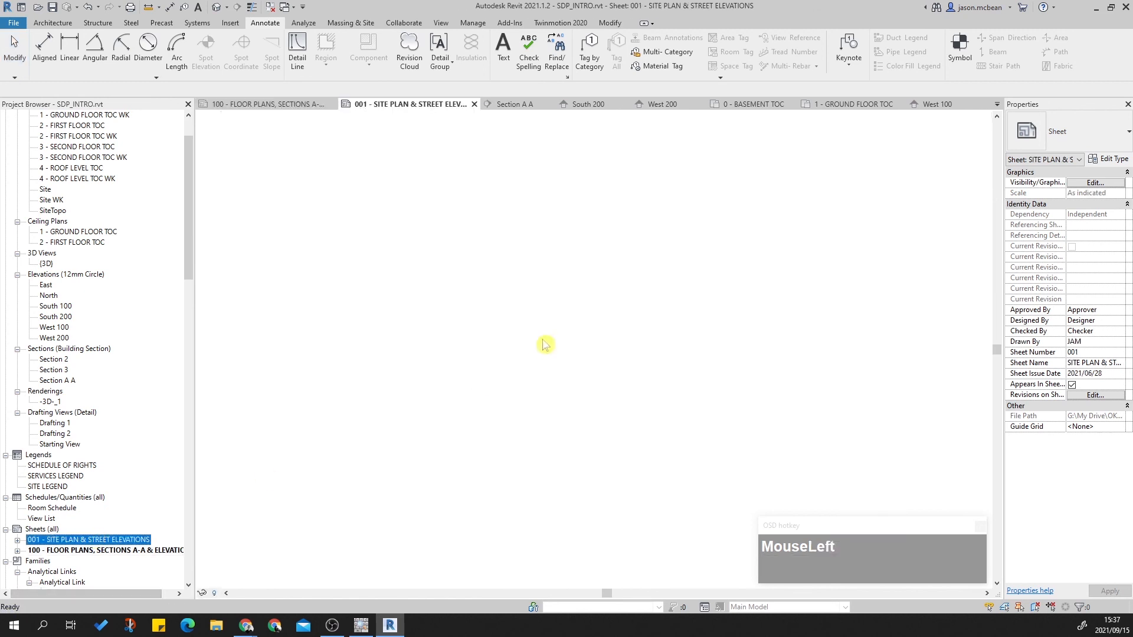
{"action": "scroll", "coordinate": [458, 361], "scroll_direction": "down", "scroll_amount": 2}
{"action": "middle_click_drag", "start_coordinate": [650, 466], "coordinate": [581, 419]}
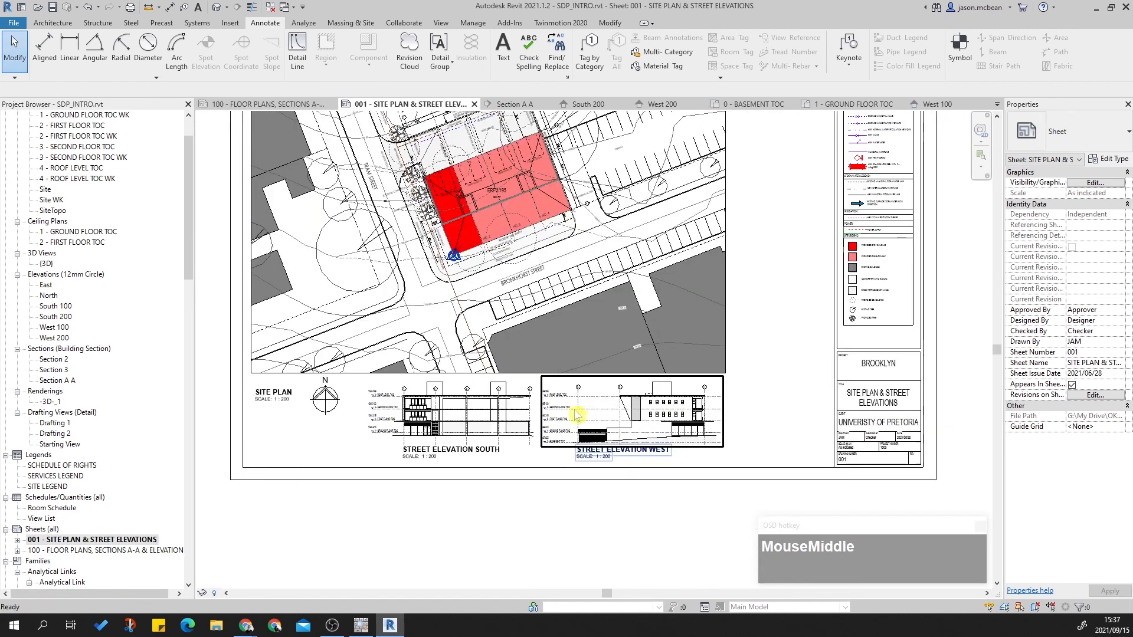
{"action": "scroll", "coordinate": [879, 449], "scroll_direction": "up", "scroll_amount": 4}
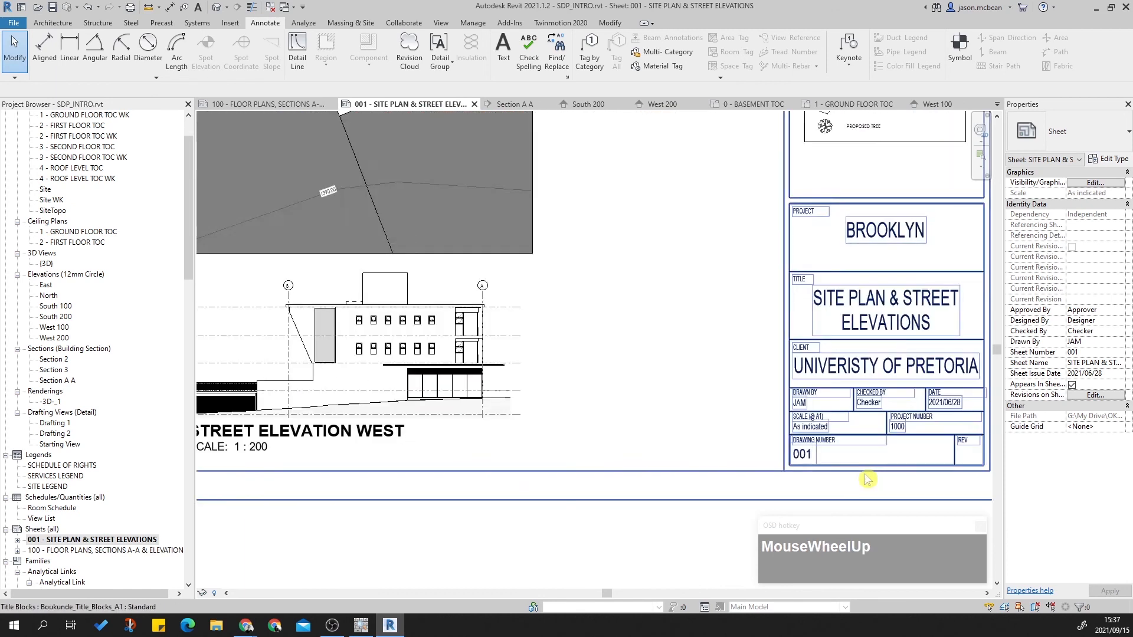
{"action": "middle_click_drag", "start_coordinate": [755, 410], "coordinate": [488, 465]}
{"action": "scroll", "coordinate": [799, 359], "scroll_direction": "down", "scroll_amount": 2}
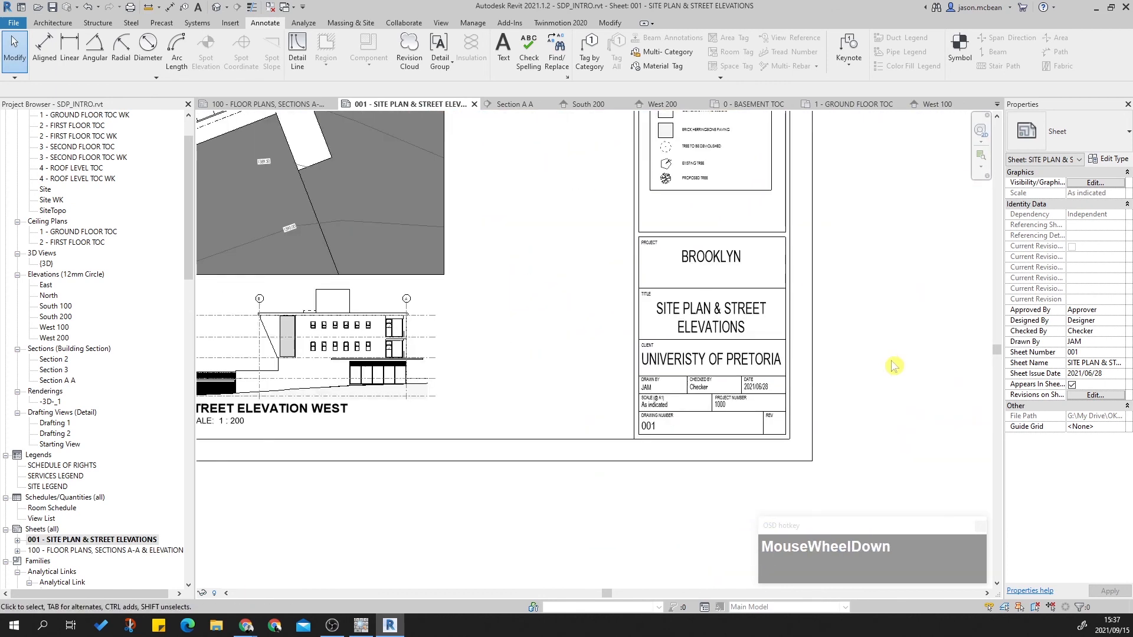
{"action": "middle_click", "coordinate": [895, 366]}
{"action": "middle_click", "coordinate": [894, 366]}
{"action": "scroll", "coordinate": [475, 590], "scroll_direction": "up", "scroll_amount": 1}
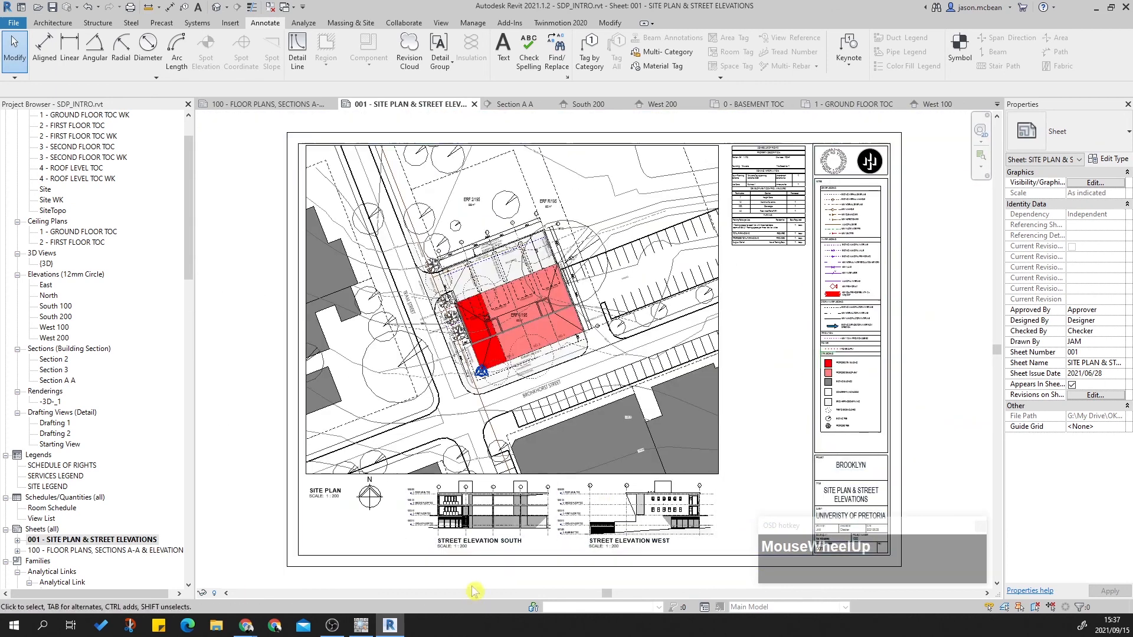
{"action": "scroll", "coordinate": [494, 500], "scroll_direction": "up", "scroll_amount": 1}
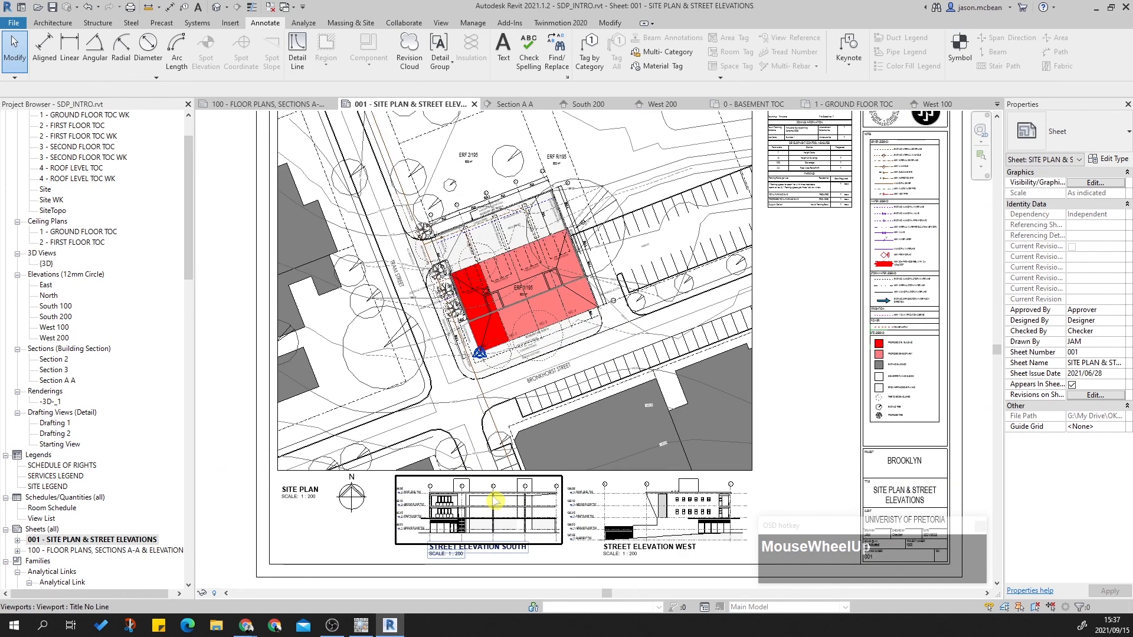
{"action": "middle_click", "coordinate": [613, 348]}
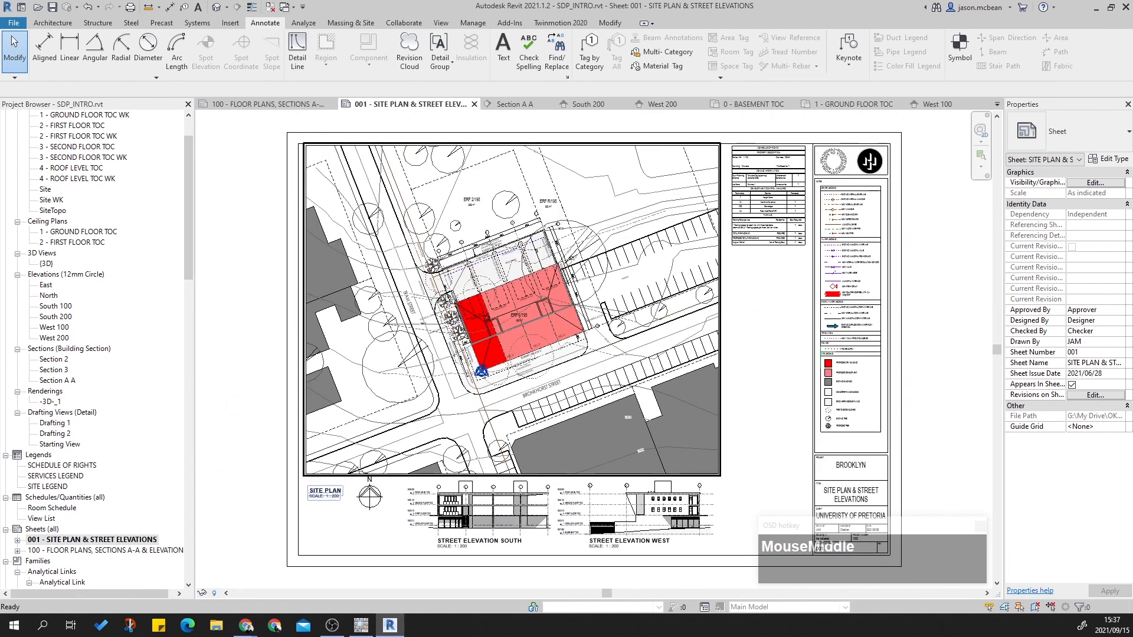